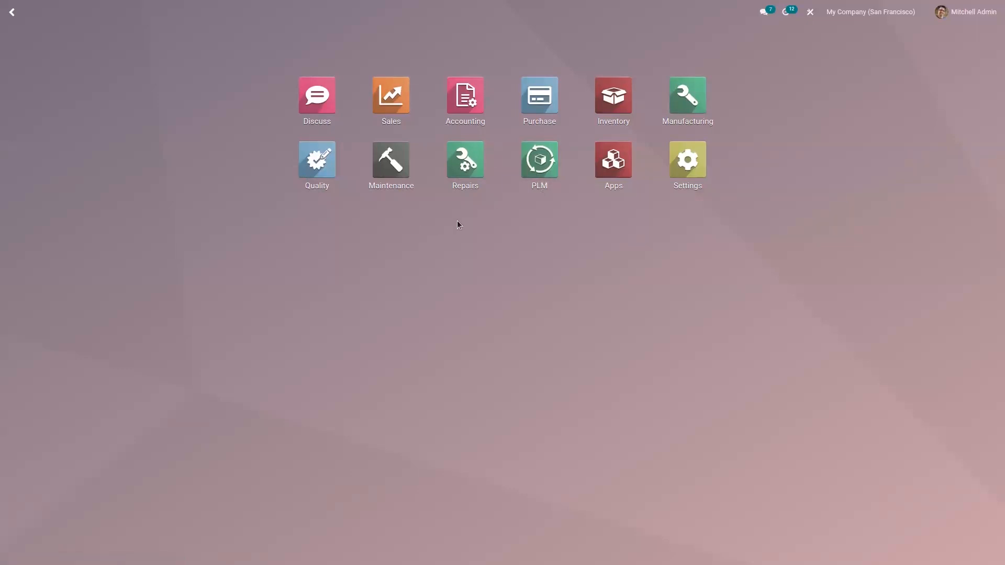
# - Examine the Operations and Planning options in the Manufacturing settings and save the settings
pyautogui.click(686, 125)
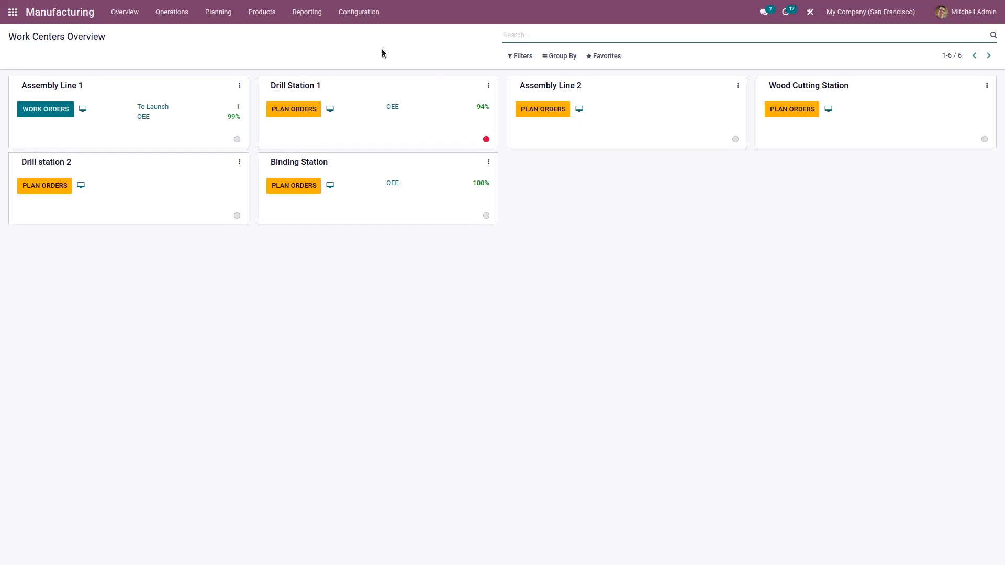
pyautogui.click(356, 14)
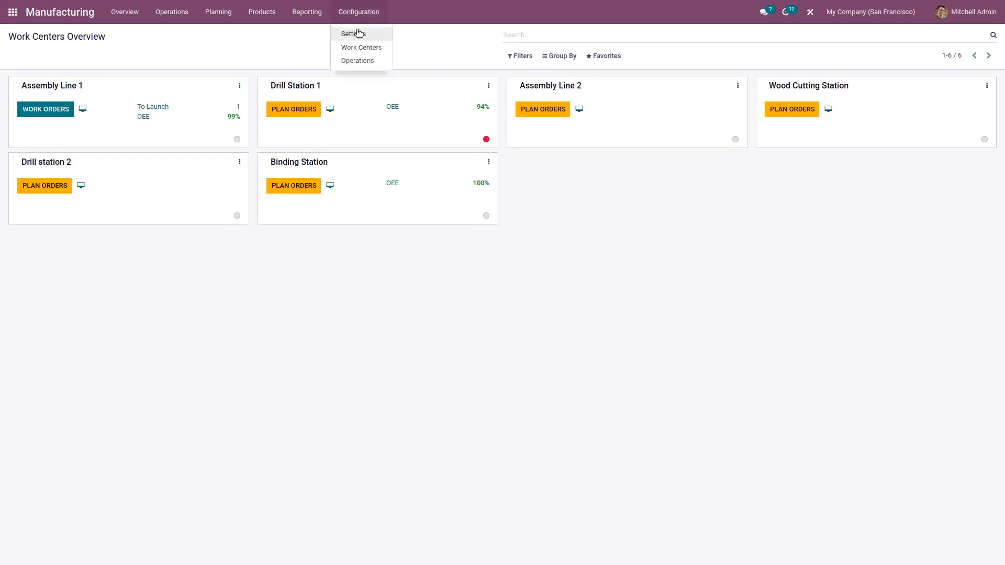
pyautogui.click(358, 33)
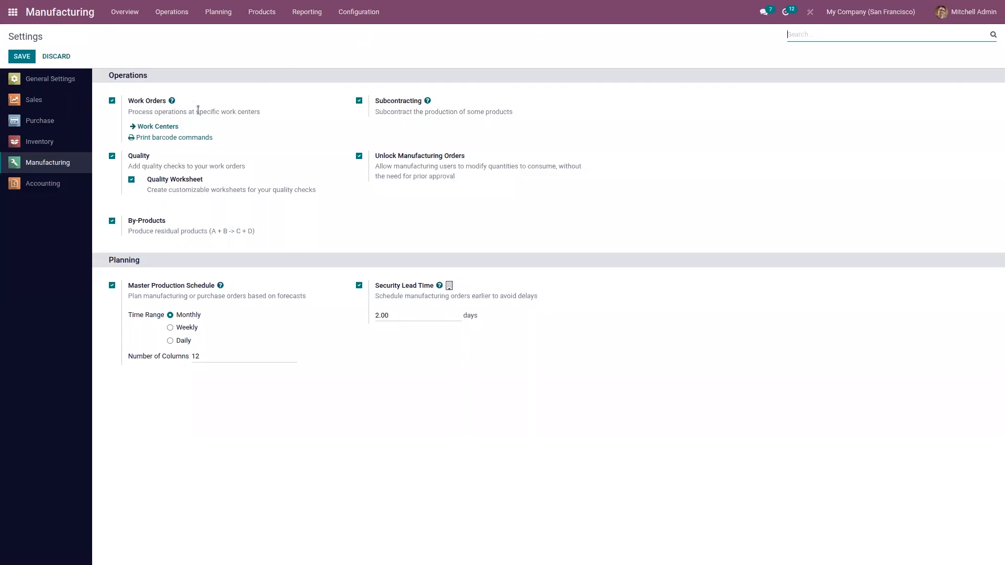
pyautogui.moveTo(264, 126)
pyautogui.click(367, 13)
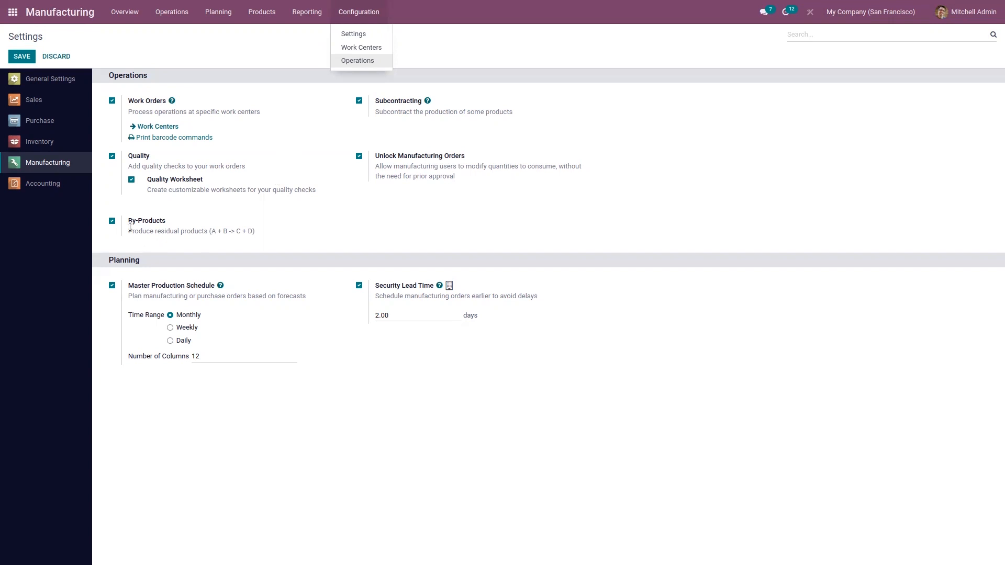
pyautogui.moveTo(133, 227)
pyautogui.click(350, 122)
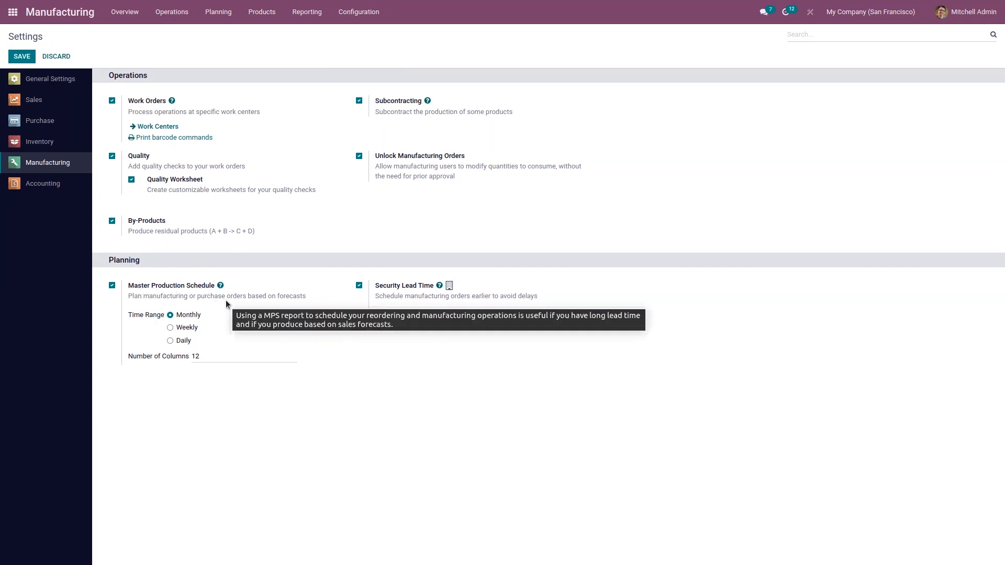
pyautogui.moveTo(317, 331)
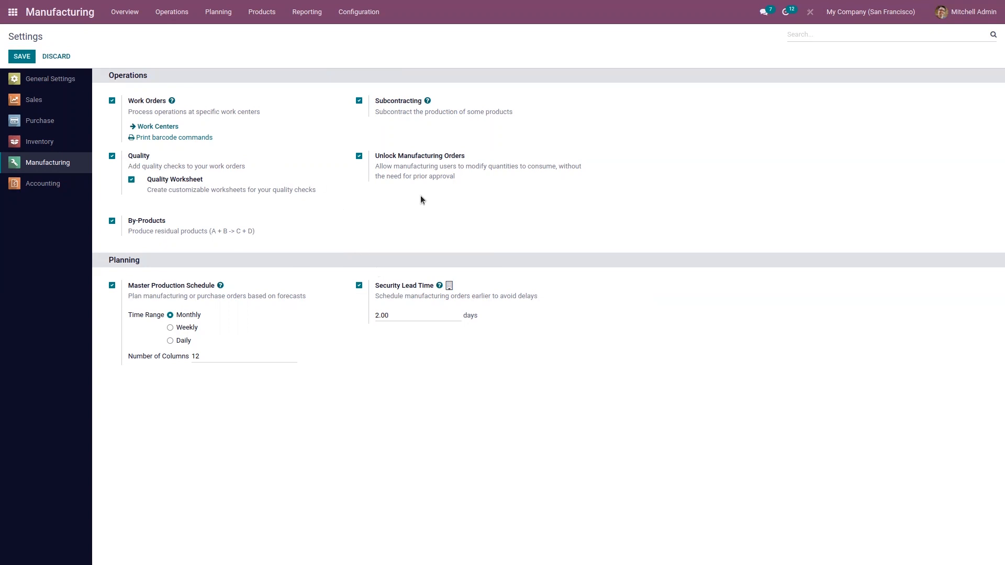
pyautogui.click(23, 56)
# - Create a new work center named Drilling Station 4 with the Drilling process tag
pyautogui.click(362, 15)
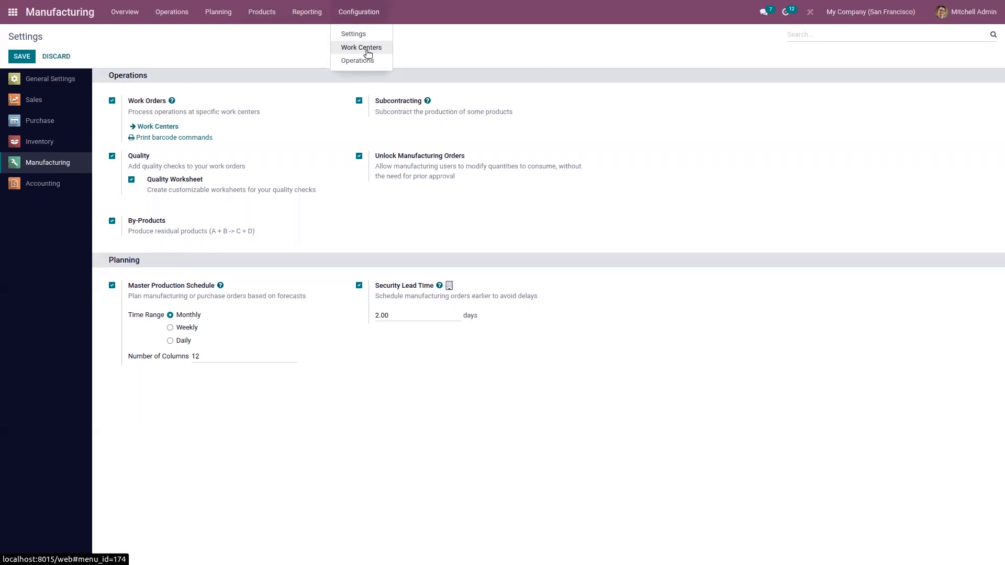
pyautogui.click(366, 48)
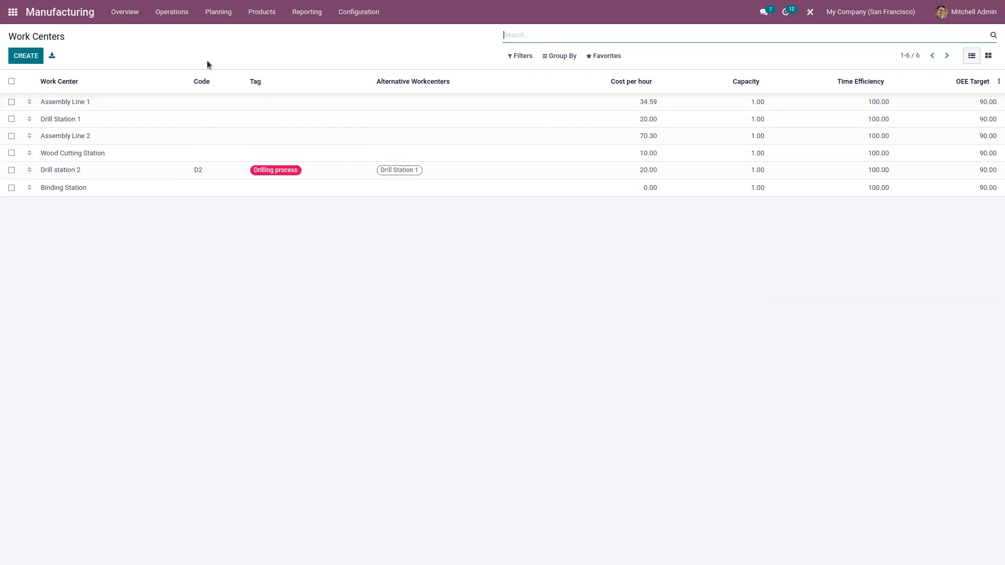
pyautogui.click(24, 57)
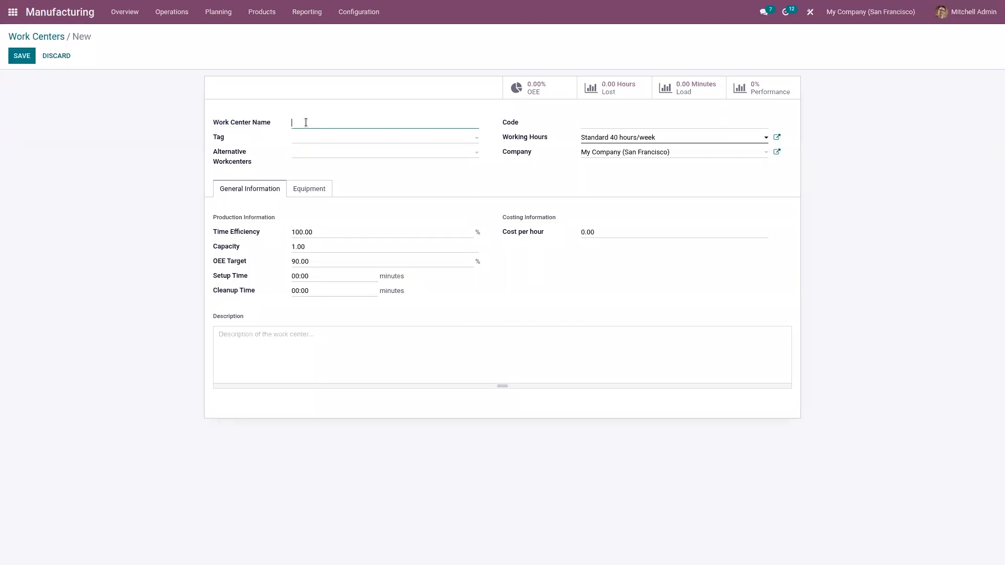
pyautogui.write('Drilling Station4')
pyautogui.click(371, 136)
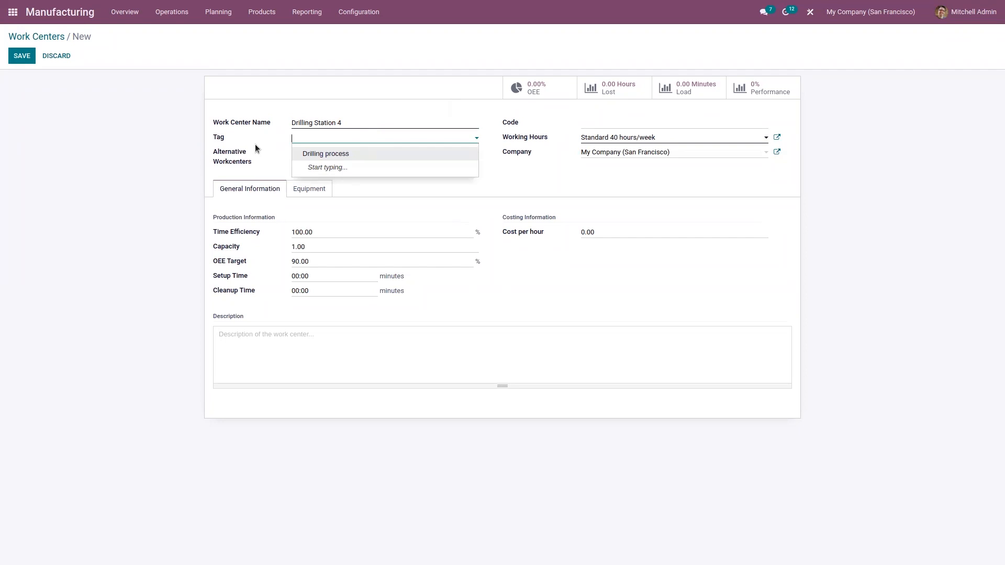
pyautogui.click(309, 153)
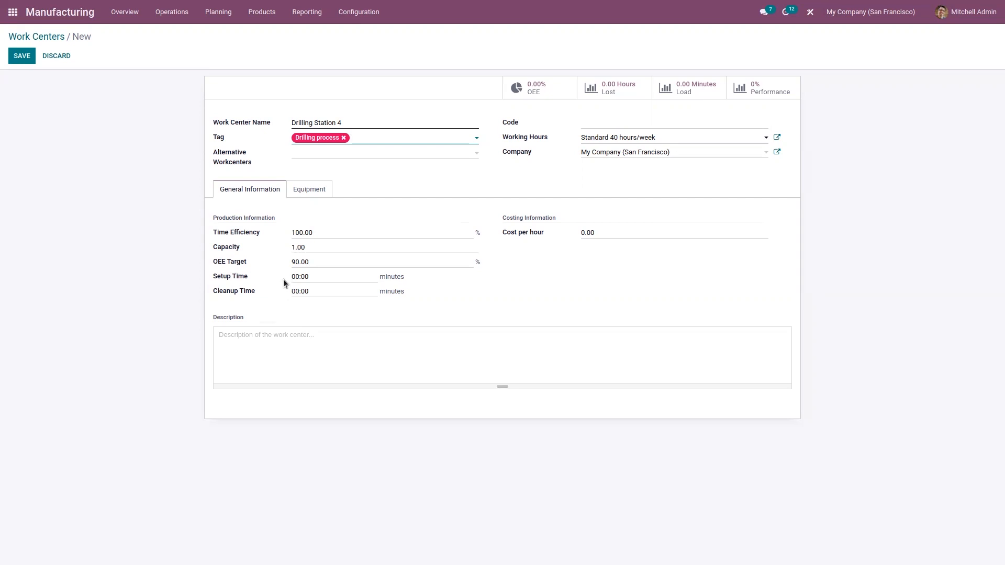
# - Set both the setup time and the cleanup time of the new work center to 15 minutes
pyautogui.click(318, 278)
pyautogui.press('BackSpace')
pyautogui.press('BackSpace')
pyautogui.press('BackSpace')
pyautogui.press('BackSpace')
pyautogui.write('15')
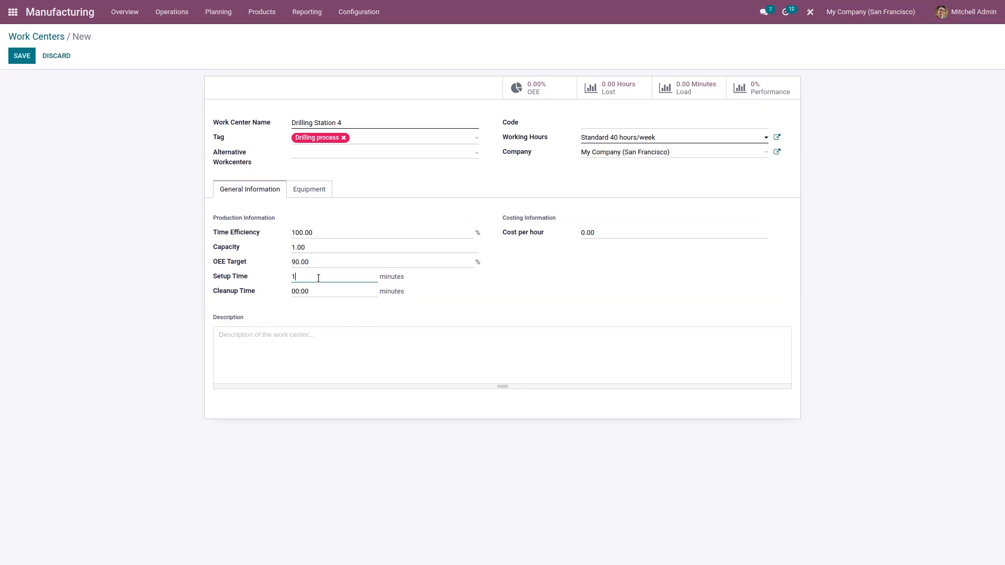
pyautogui.click(319, 294)
pyautogui.press('BackSpace')
pyautogui.press('BackSpace')
pyautogui.press('BackSpace')
pyautogui.press('BackSpace')
pyautogui.press('BackSpace')
pyautogui.write('1')
pyautogui.click(490, 312)
# - Set the work center's cost per hour to 109
pyautogui.click(601, 234)
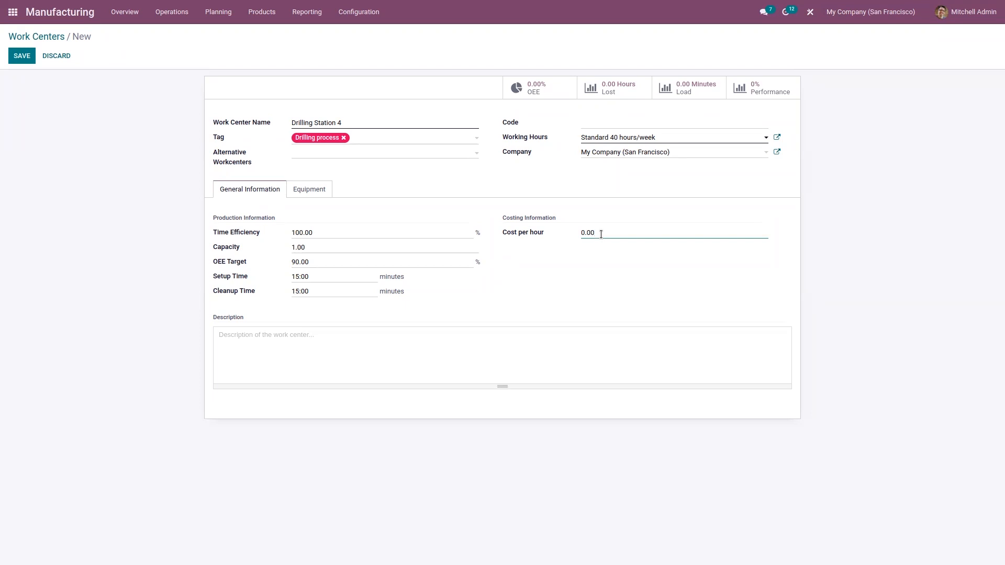
pyautogui.press('BackSpace')
pyautogui.press('BackSpace')
pyautogui.press('BackSpace')
pyautogui.write('109')
# - Add the Samsung Monitor 32" as equipment of the work center and save the record
pyautogui.click(318, 191)
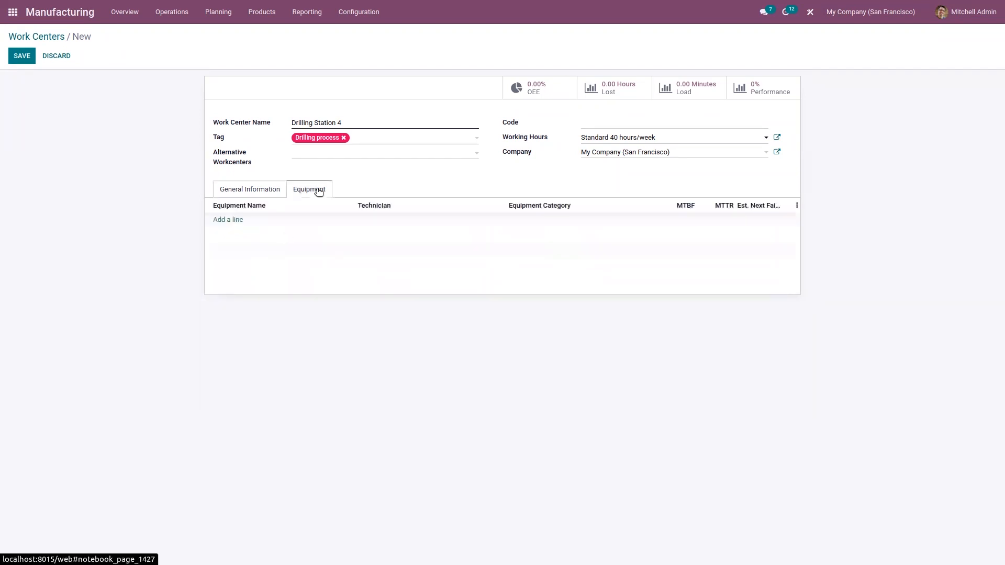
pyautogui.click(224, 220)
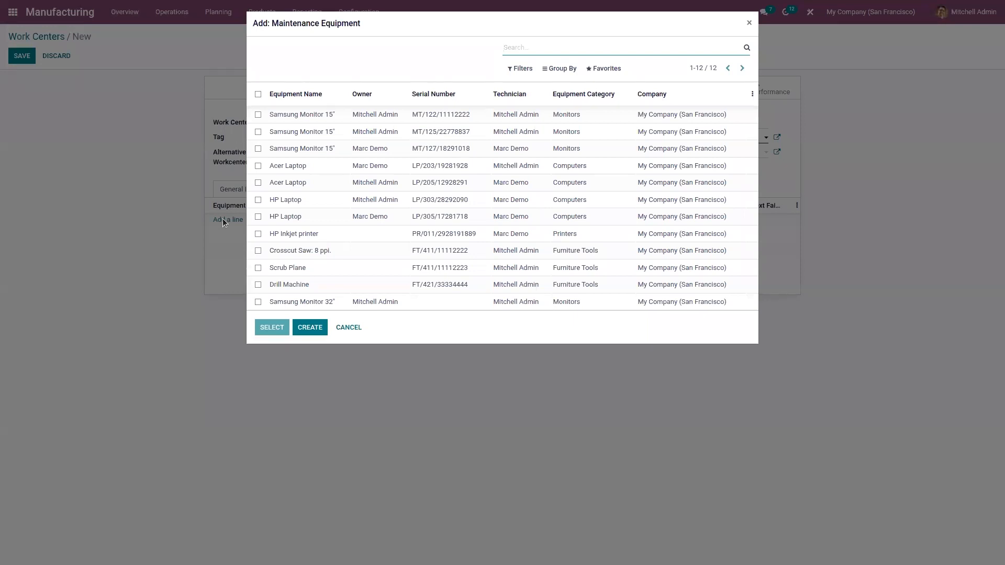
pyautogui.click(258, 302)
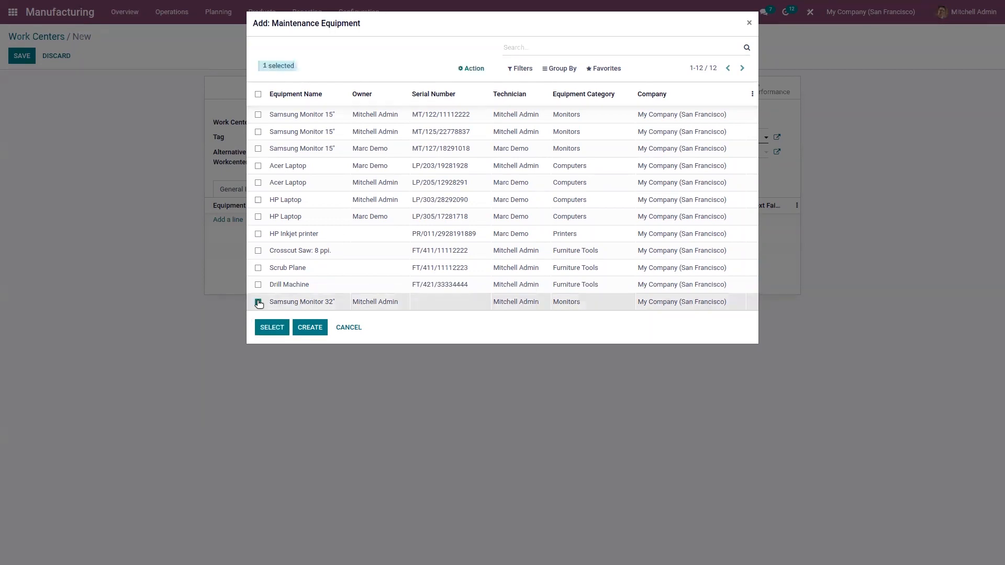
pyautogui.click(270, 329)
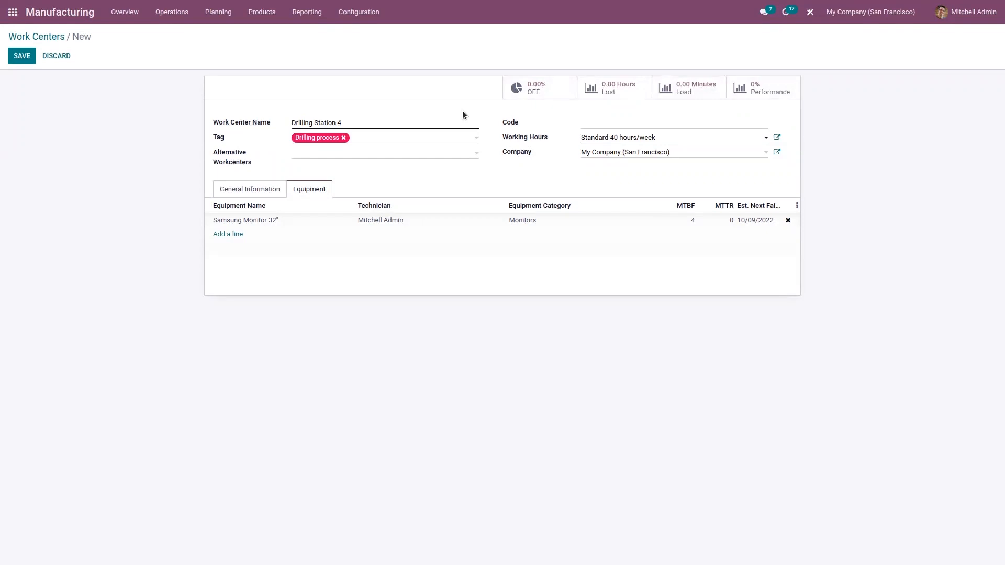
pyautogui.click(21, 54)
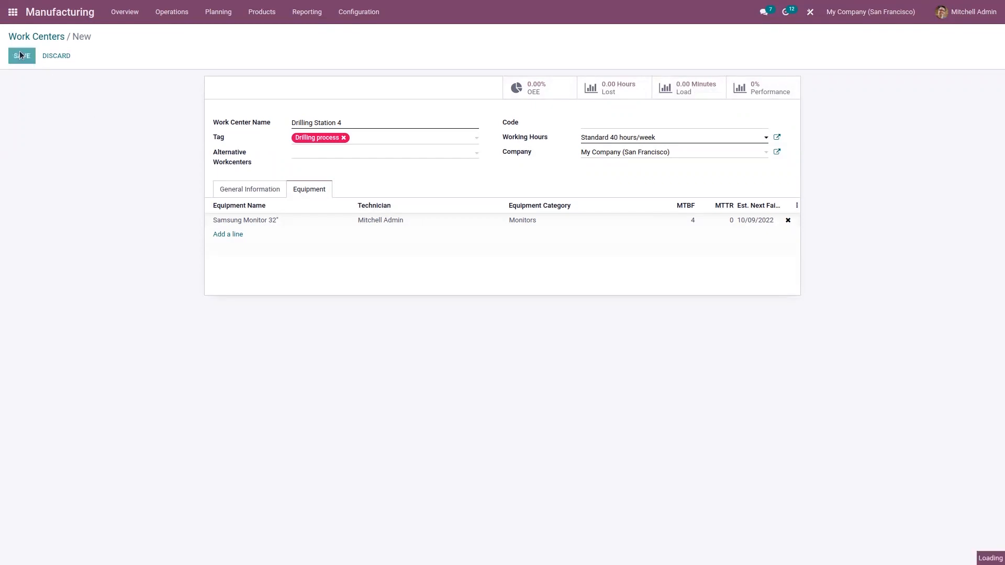
# - Review the Manual Assembly operation for the Table Top bill of material in edit mode and save it
pyautogui.click(369, 14)
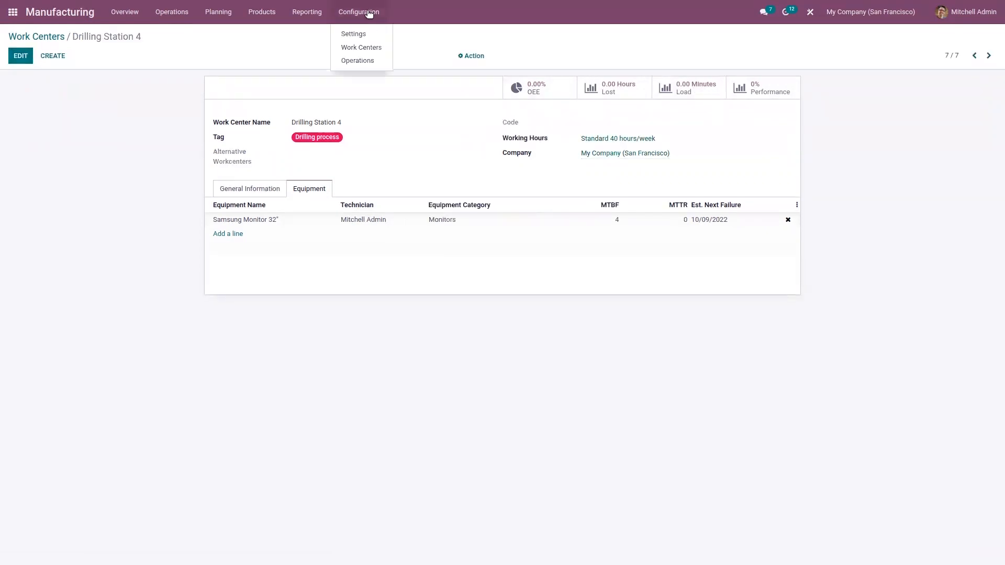
pyautogui.click(359, 60)
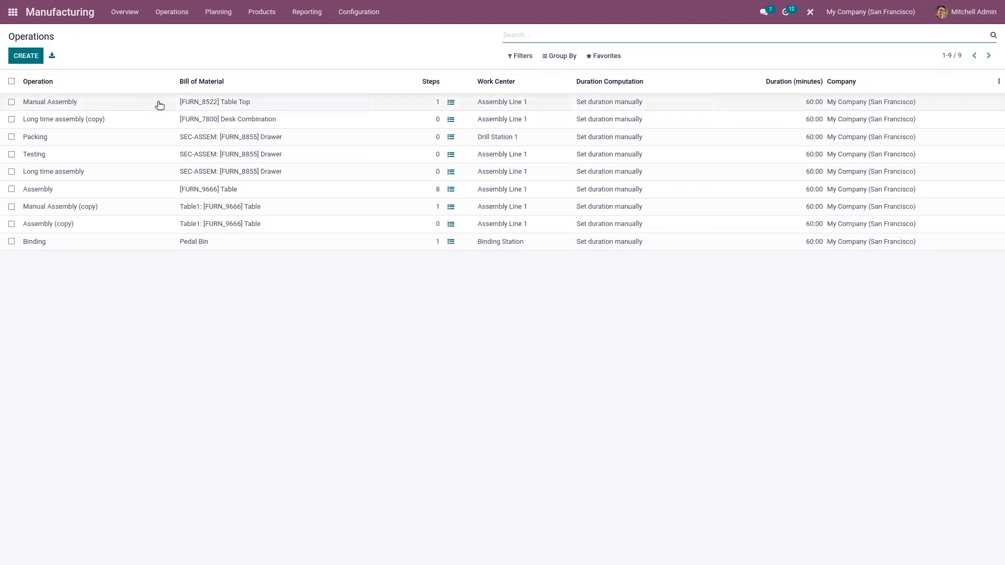
pyautogui.click(203, 103)
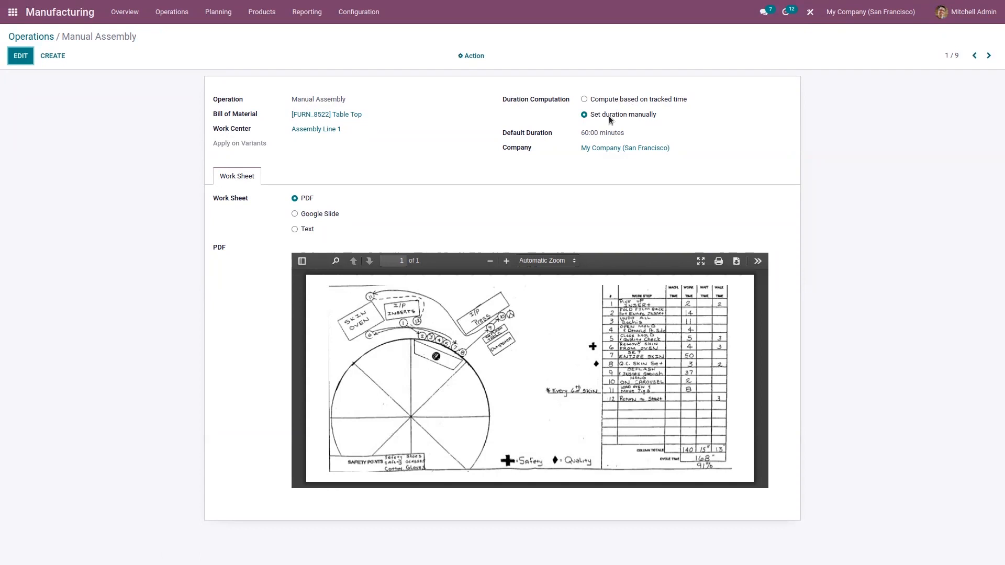
pyautogui.click(21, 58)
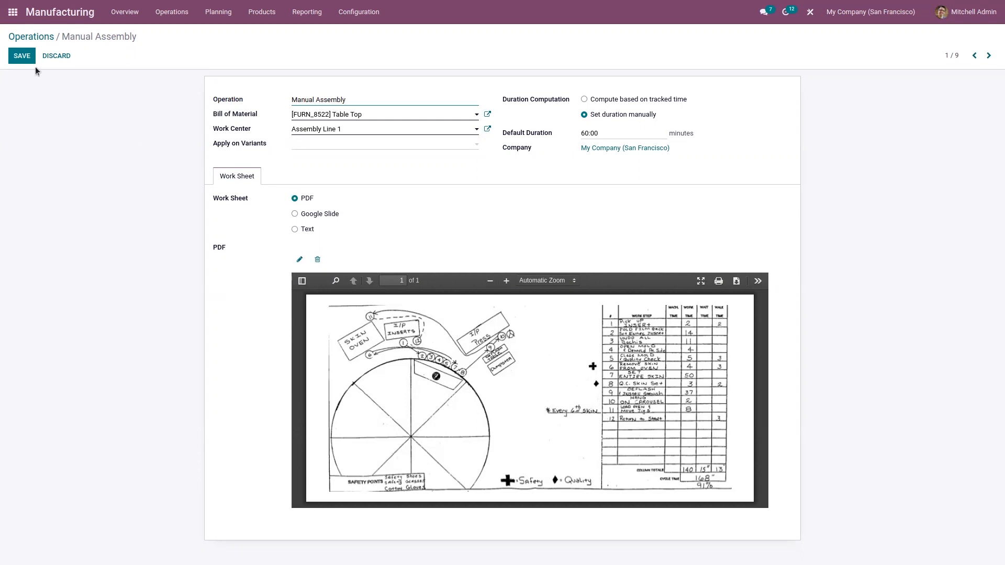
pyautogui.click(24, 56)
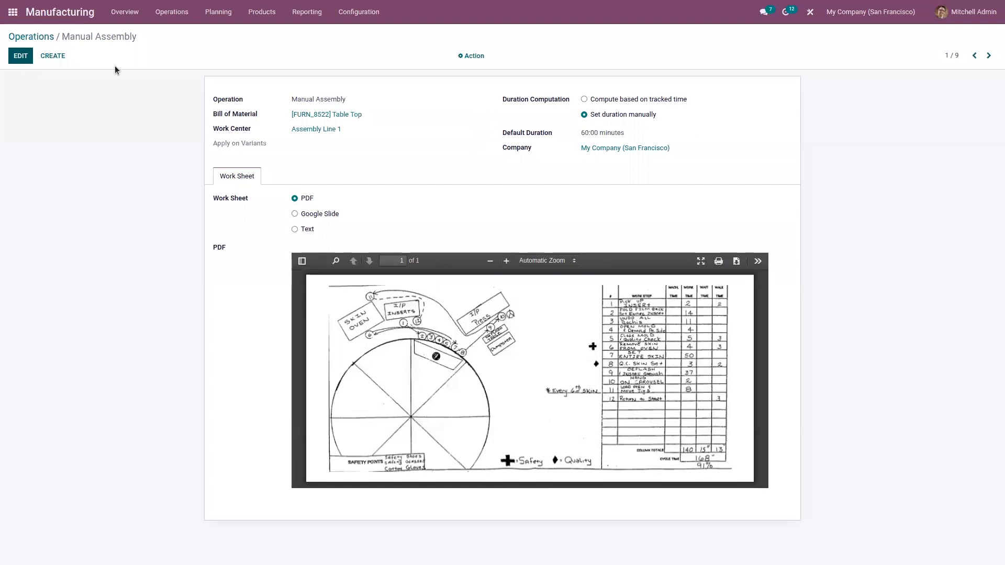
# - View the Bills of Materials list and open the Products list of Manufacturing
pyautogui.click(260, 12)
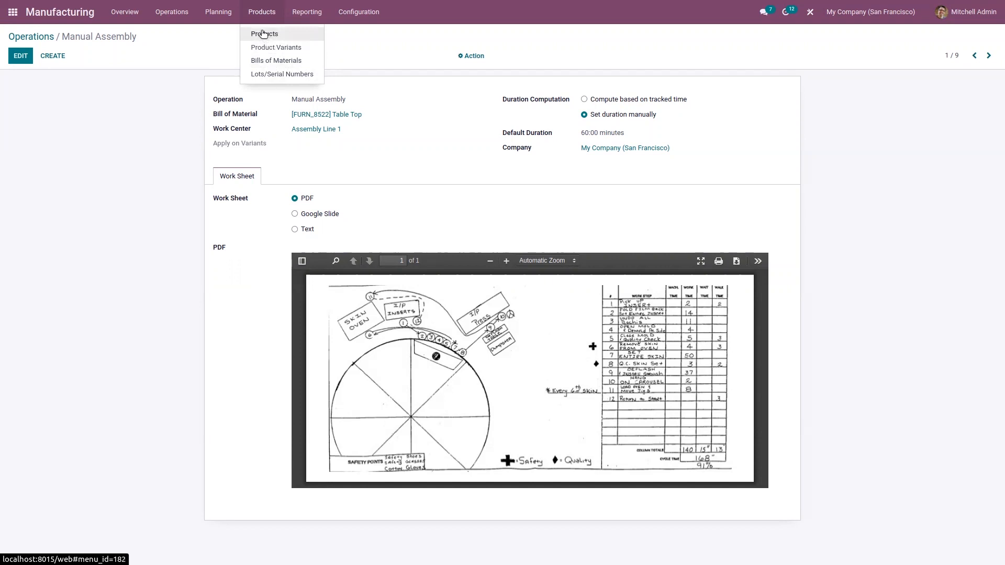
pyautogui.click(269, 62)
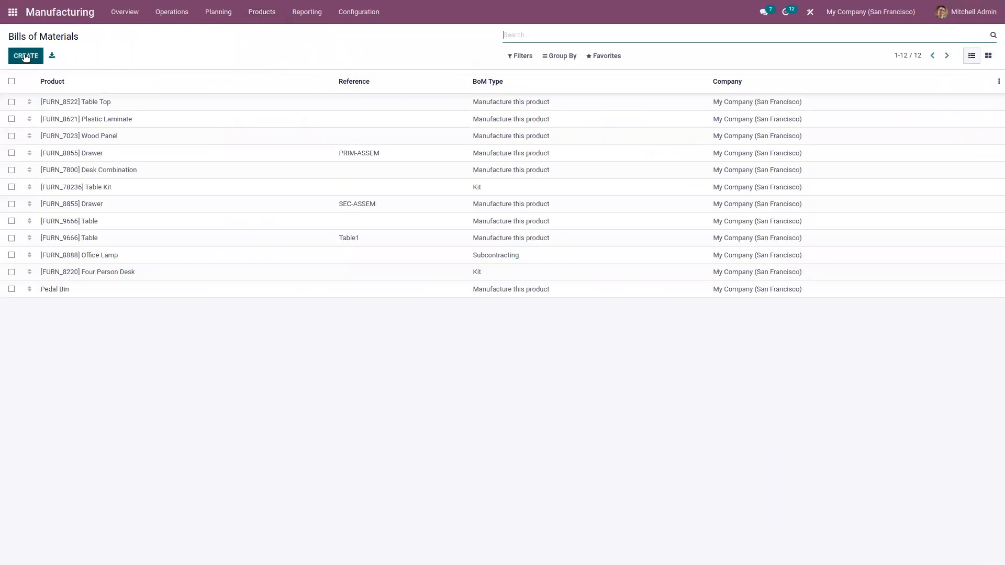
pyautogui.click(263, 14)
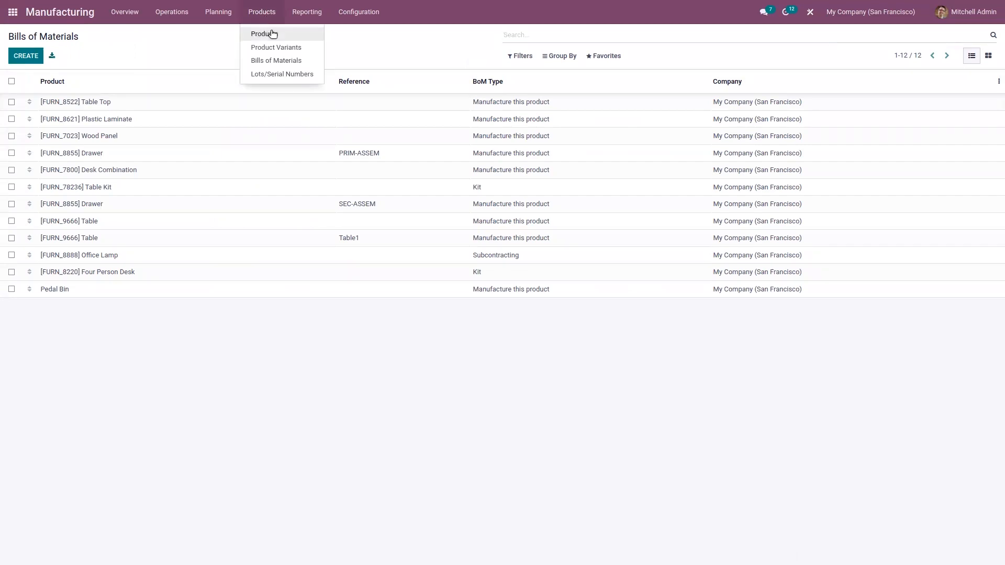
pyautogui.click(272, 34)
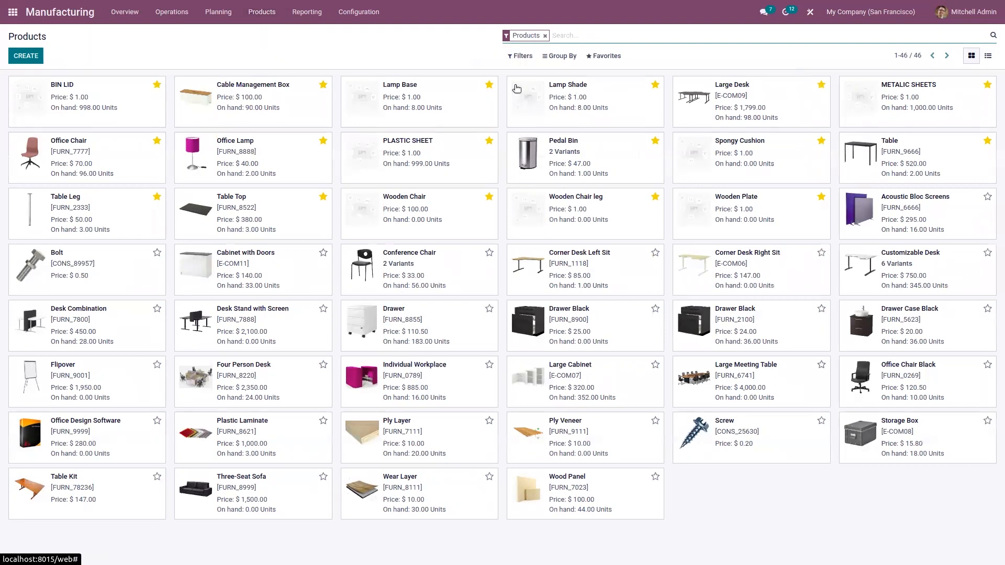
# - Try the Favorites filter on the Products list and remove it again
pyautogui.click(606, 56)
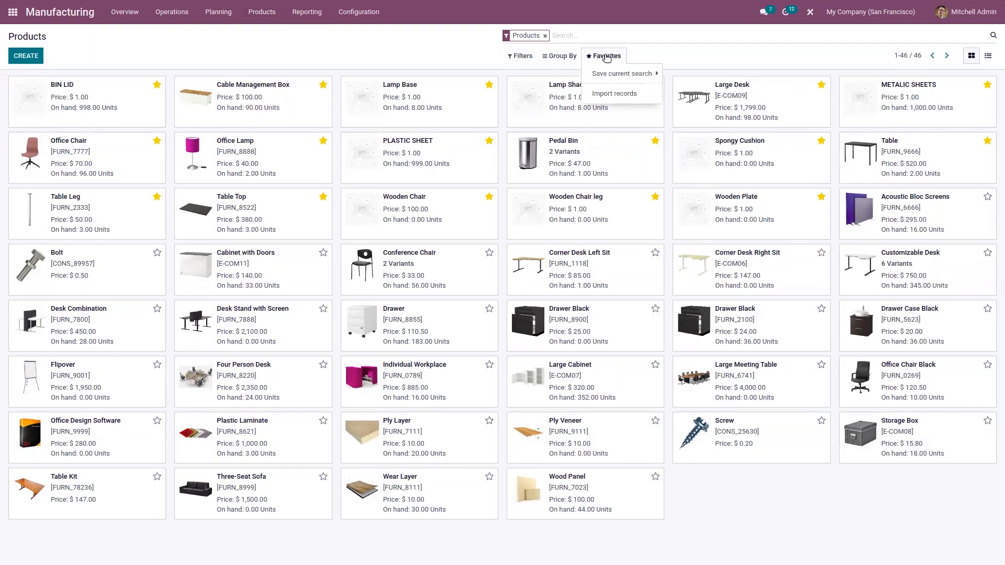
pyautogui.click(522, 57)
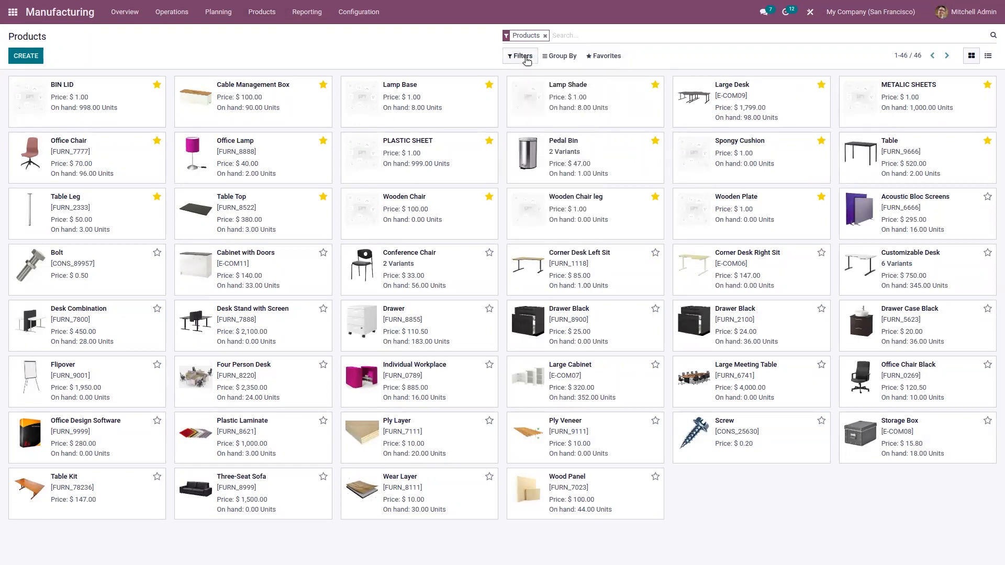
pyautogui.click(527, 61)
pyautogui.click(536, 192)
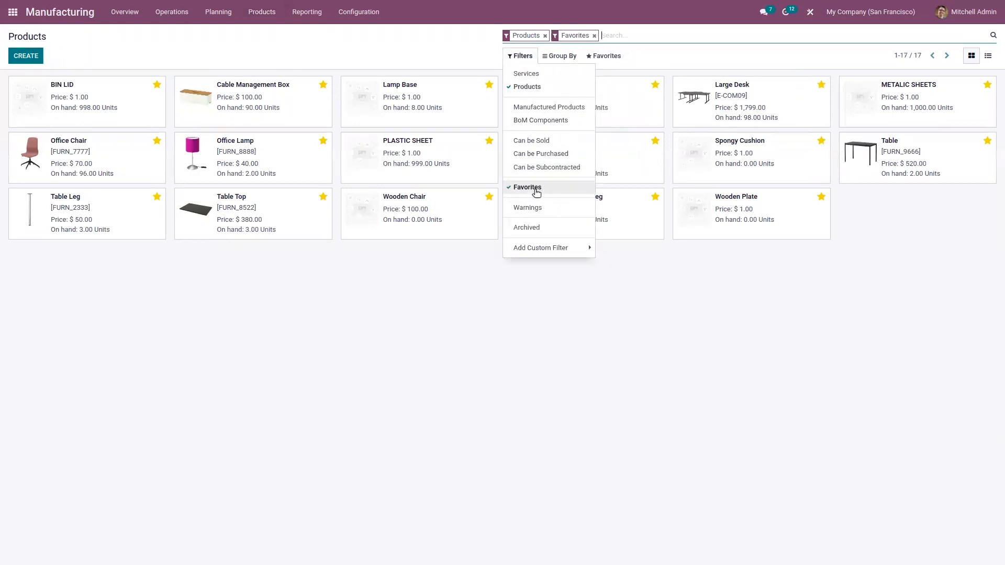
pyautogui.click(536, 192)
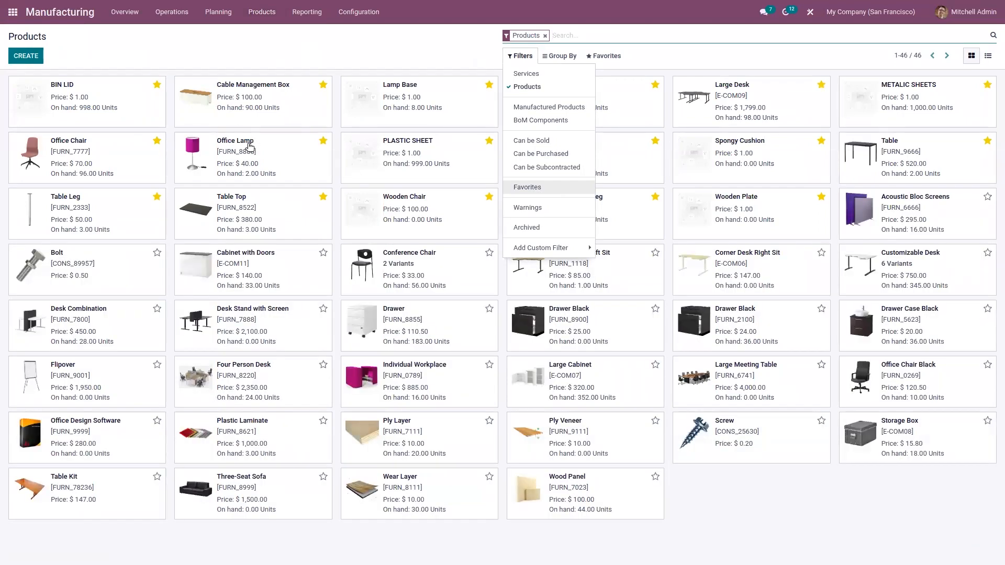
pyautogui.click(261, 45)
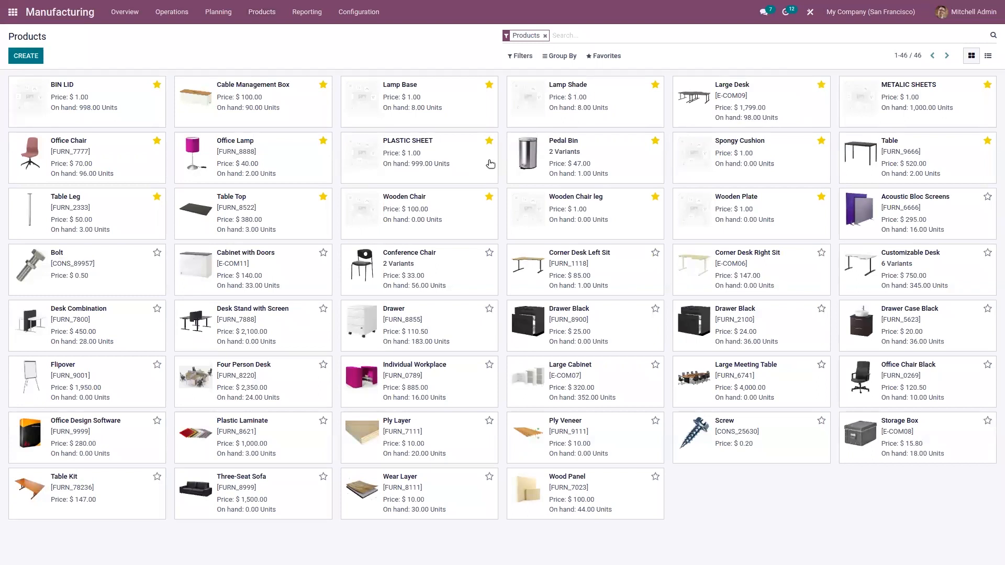
# - Search the products for "table" and open the inventory settings of the Table product
pyautogui.click(656, 38)
pyautogui.write('table')
pyautogui.press('Return')
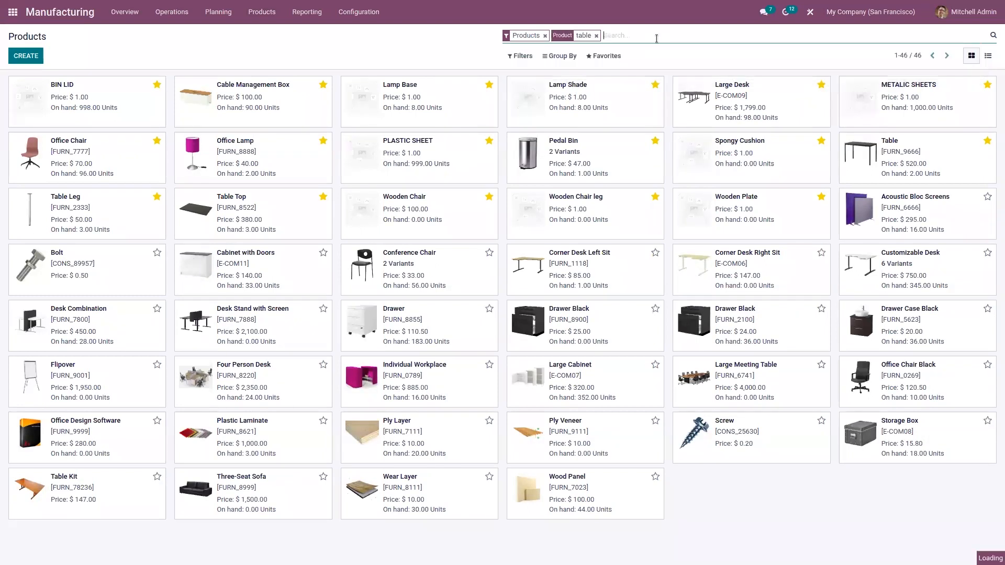
pyautogui.click(136, 112)
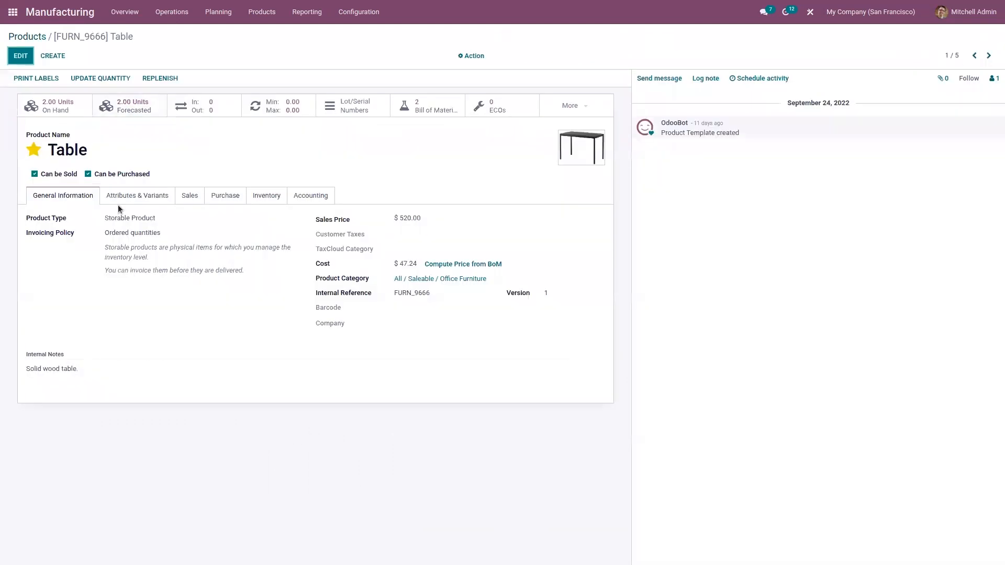
pyautogui.click(255, 199)
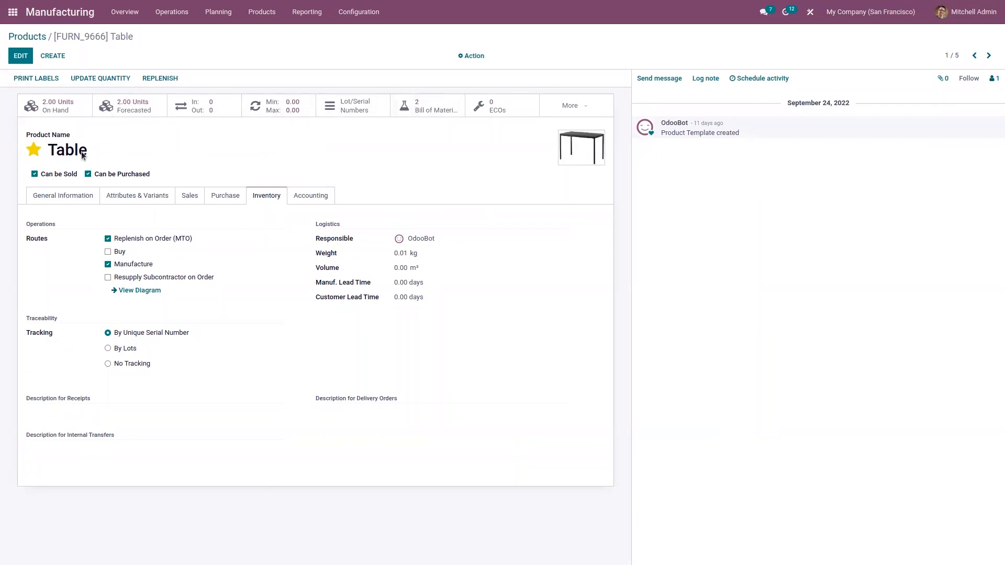
# - Create a new bill of materials for the product Wooden Chair with the reference WC1
pyautogui.click(257, 13)
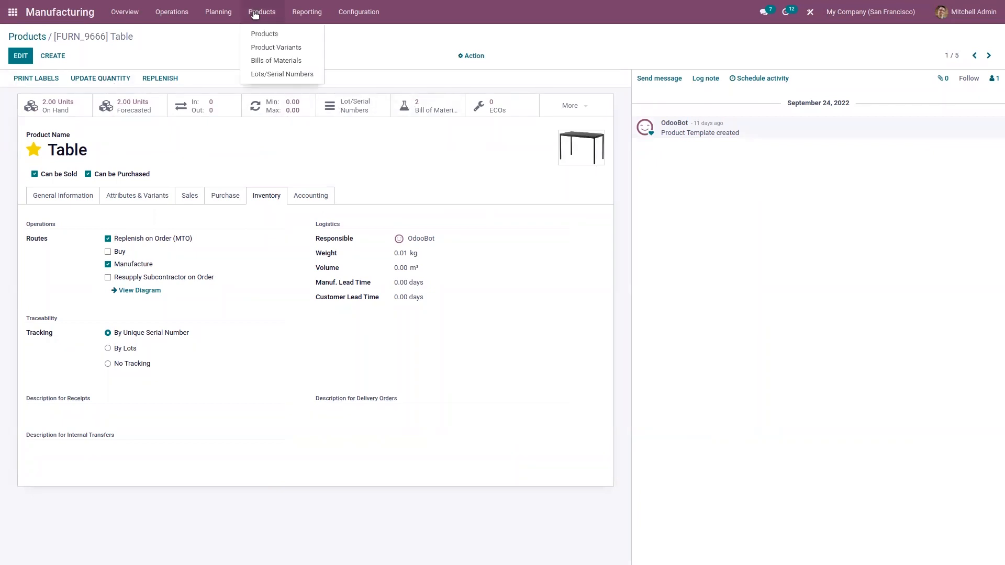
pyautogui.click(263, 61)
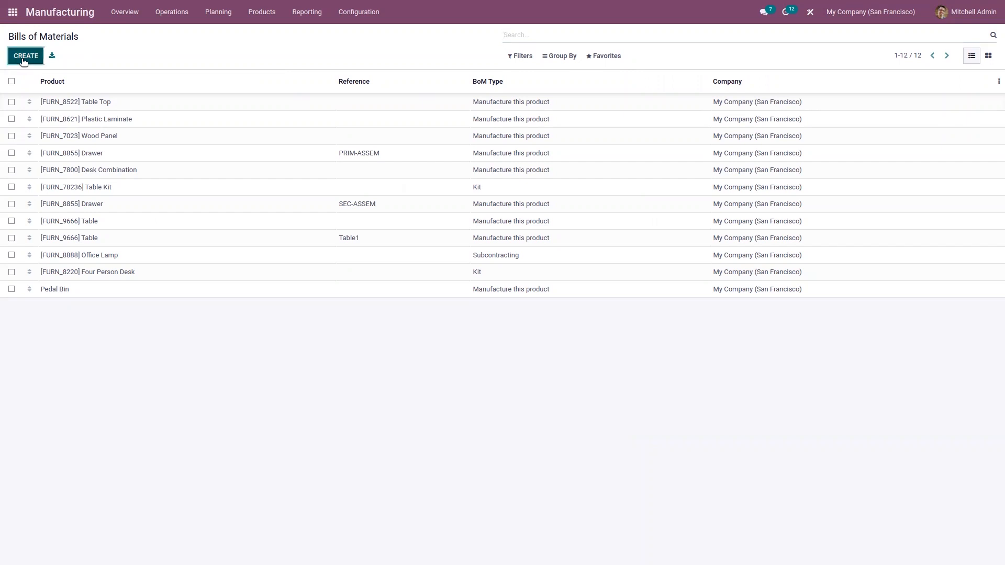
pyautogui.click(23, 57)
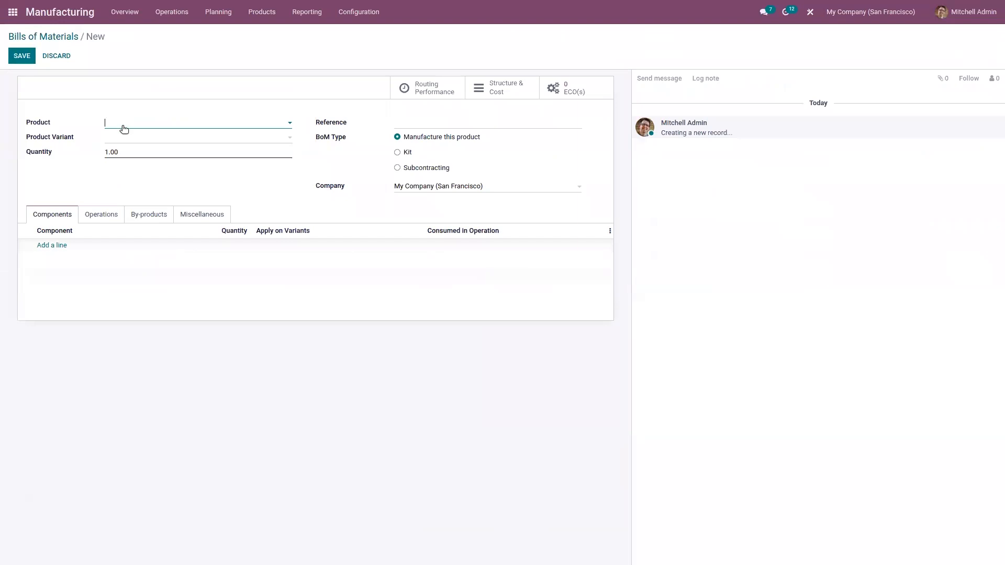
pyautogui.write('woo')
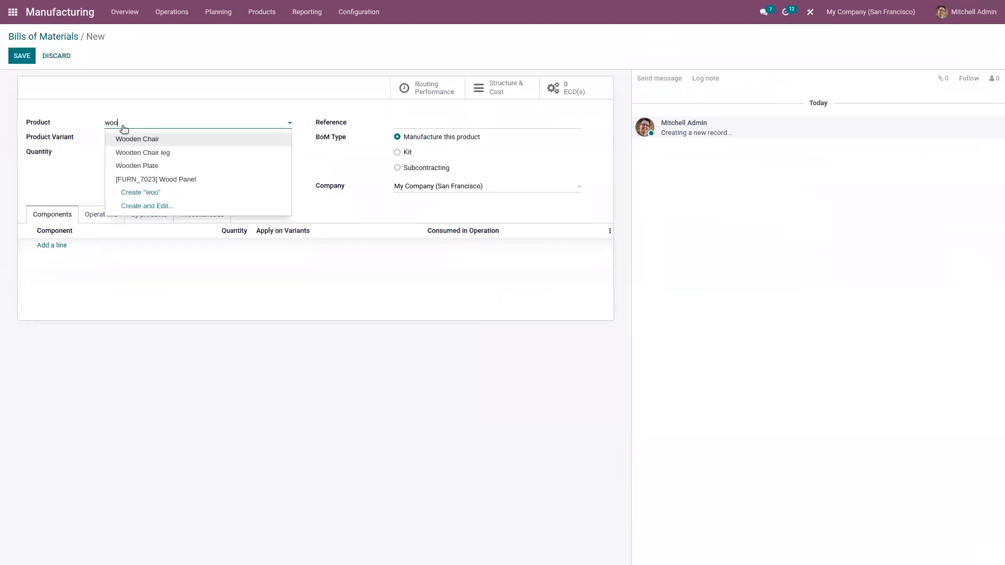
pyautogui.click(133, 143)
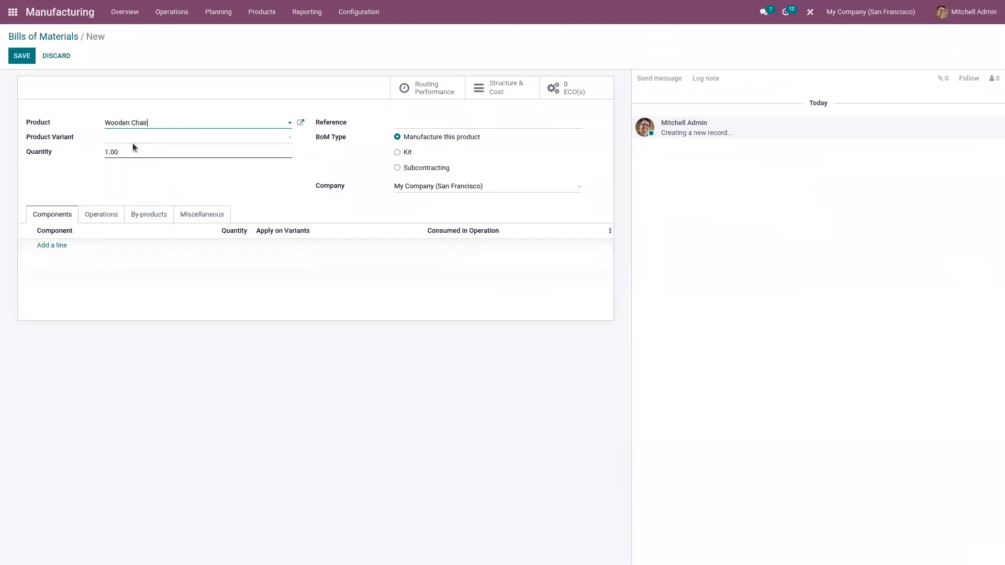
pyautogui.click(433, 121)
pyautogui.write('WC1')
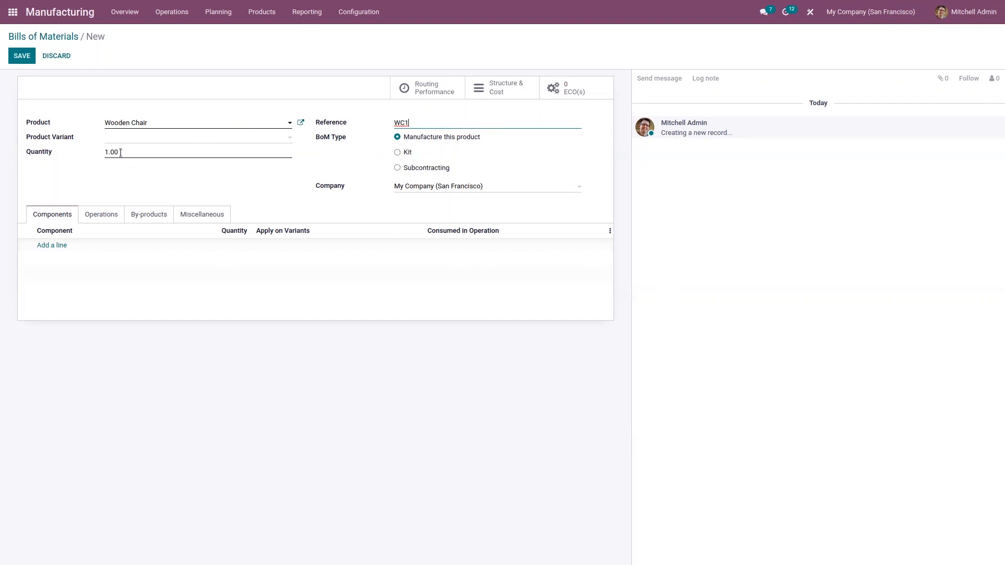
# - Add Wooden Chair leg as a component of the bill of materials with a quantity of 4
pyautogui.click(45, 246)
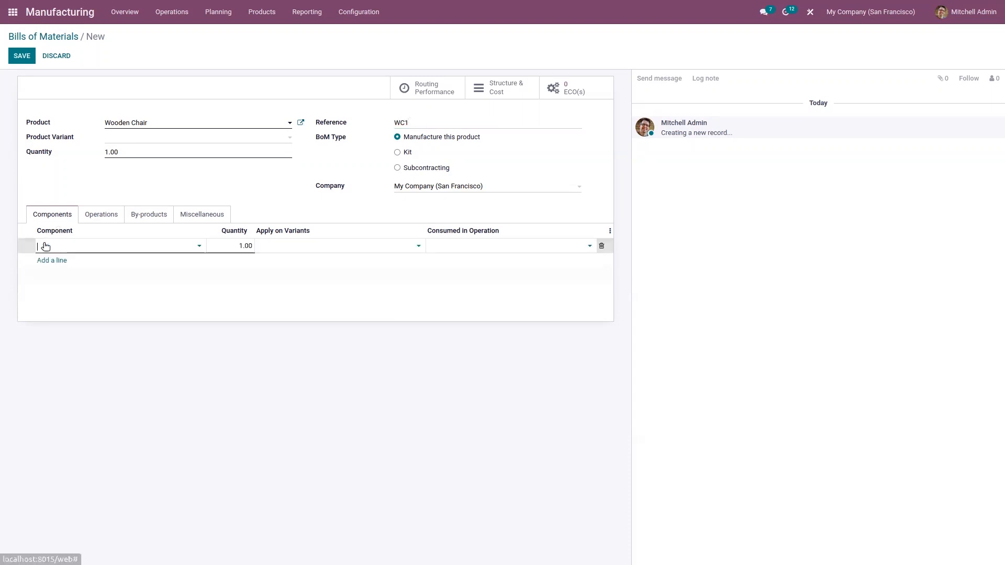
pyautogui.write('woo')
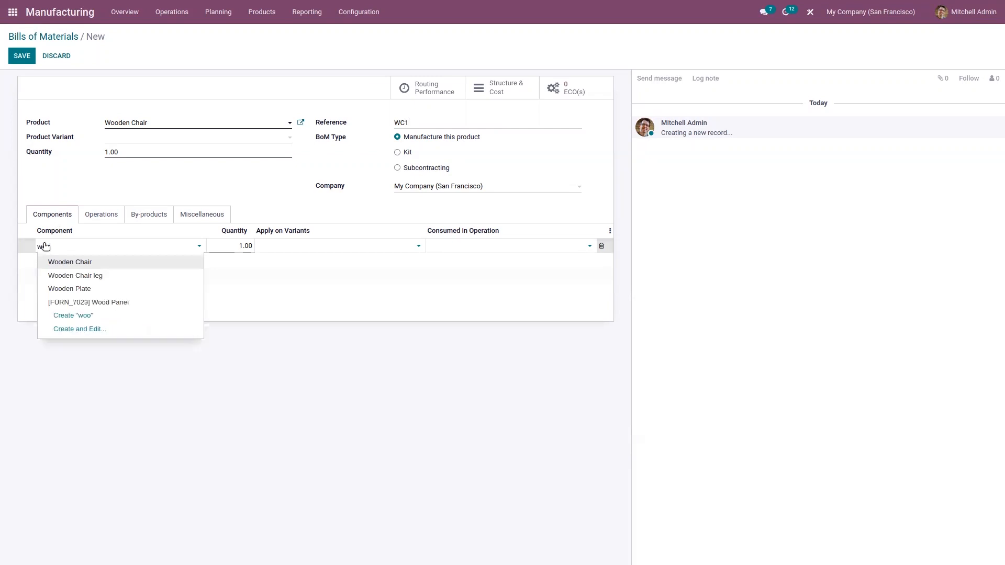
pyautogui.click(82, 275)
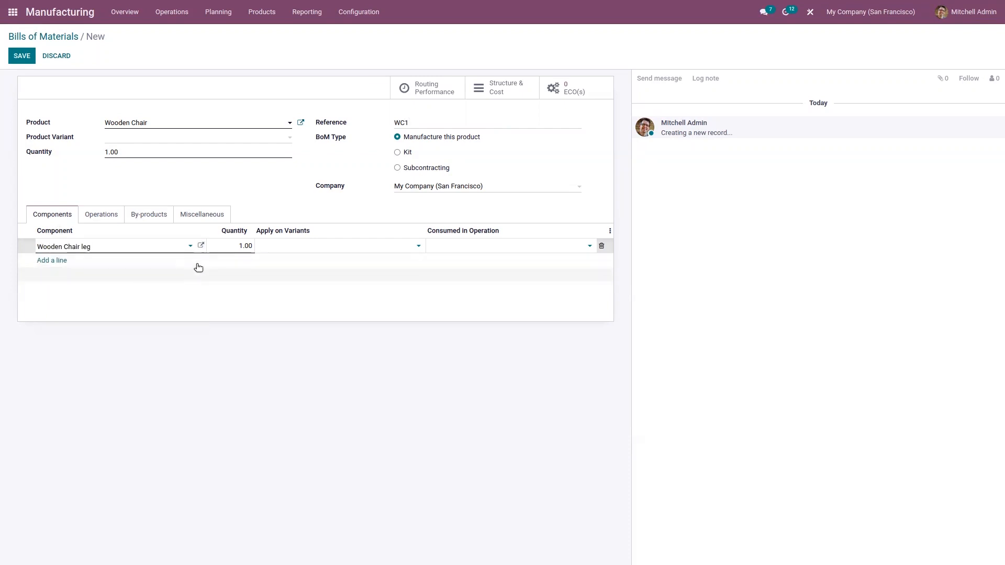
pyautogui.click(237, 245)
pyautogui.write('4')
# - Add Wooden Plate and Spongy Cushion as further components of the Wooden Chair
pyautogui.click(56, 261)
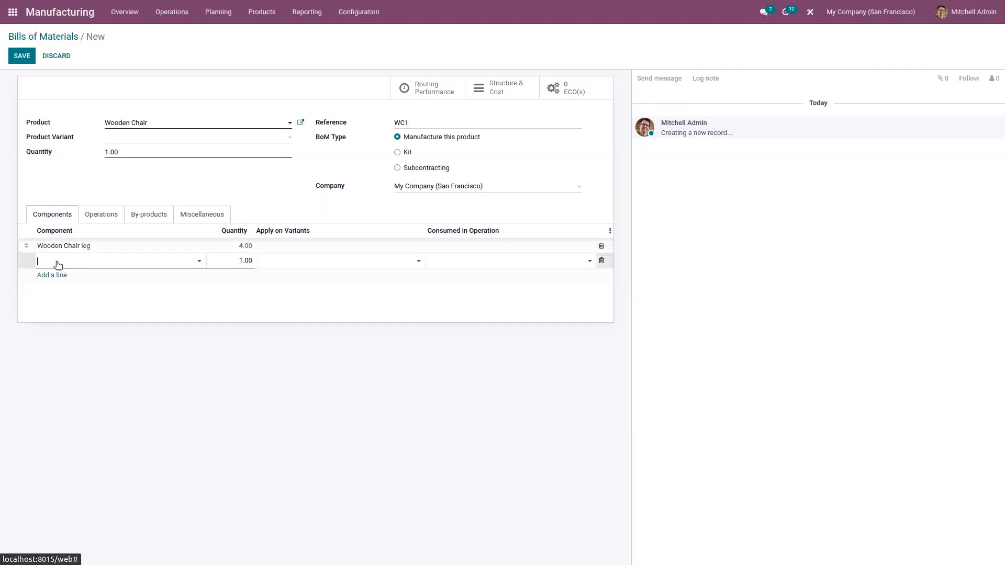
pyautogui.write('wood')
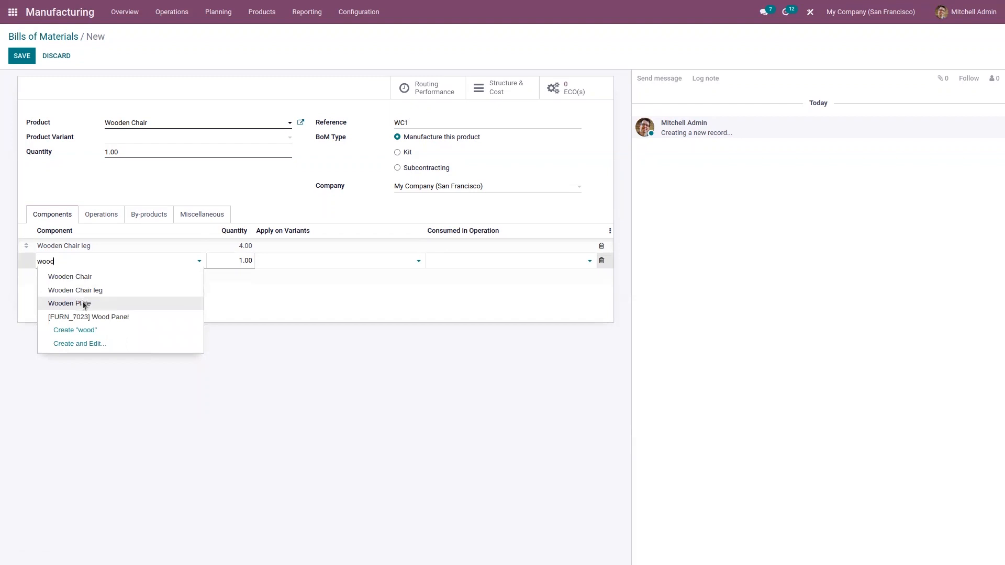
pyautogui.click(83, 304)
pyautogui.click(50, 276)
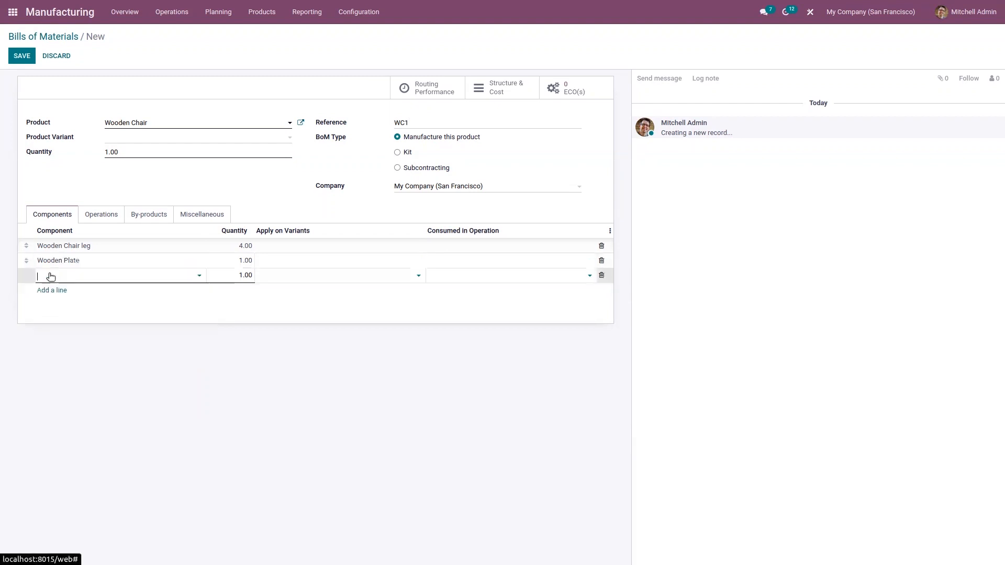
pyautogui.write('spong')
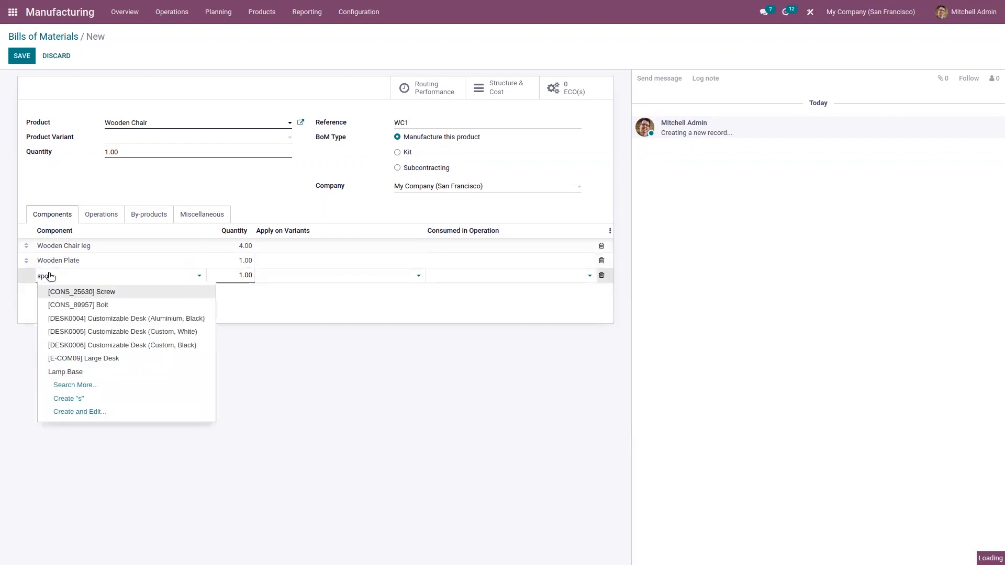
pyautogui.click(90, 296)
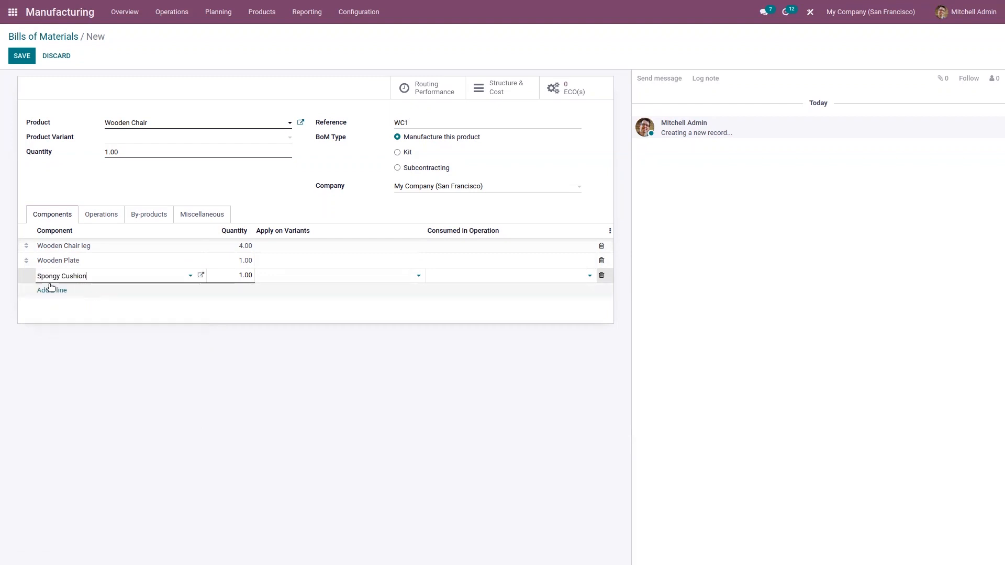
# - Add the components [CONS_25630] Screw and [CONS_89957] Bolt to the Wooden Chair's component list
pyautogui.click(48, 290)
pyautogui.write('screw')
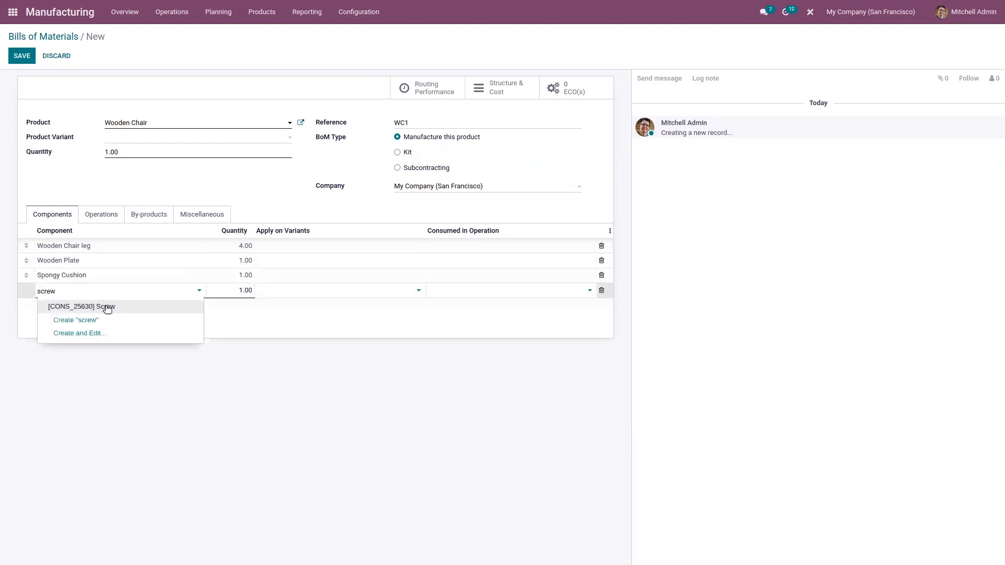
pyautogui.click(107, 308)
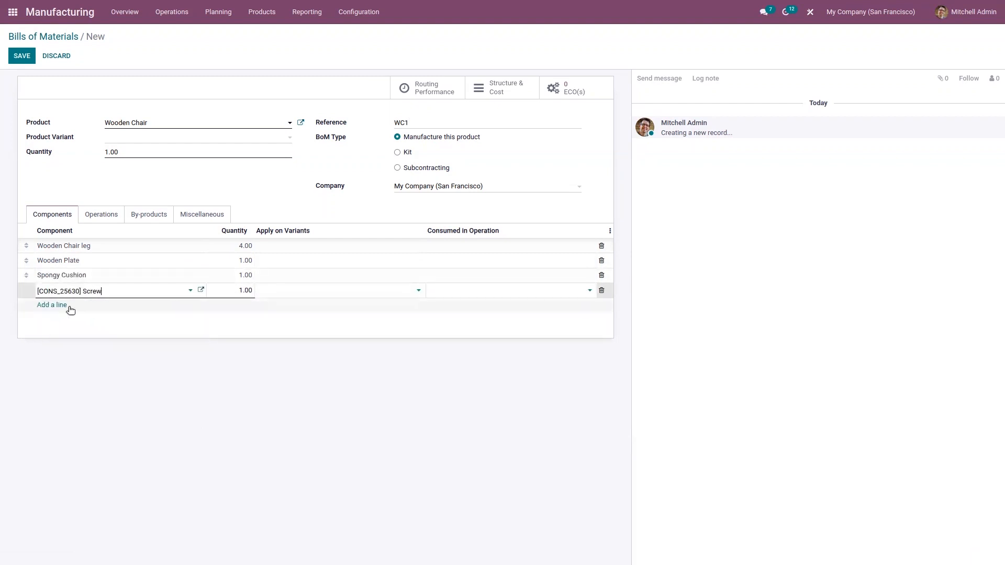
pyautogui.click(56, 306)
pyautogui.write('bolts')
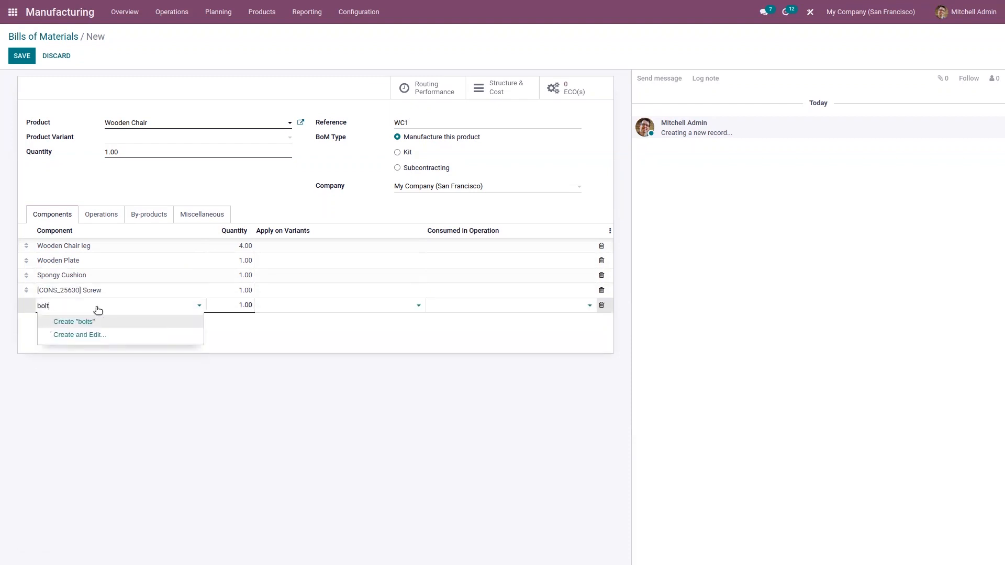
pyautogui.click(104, 321)
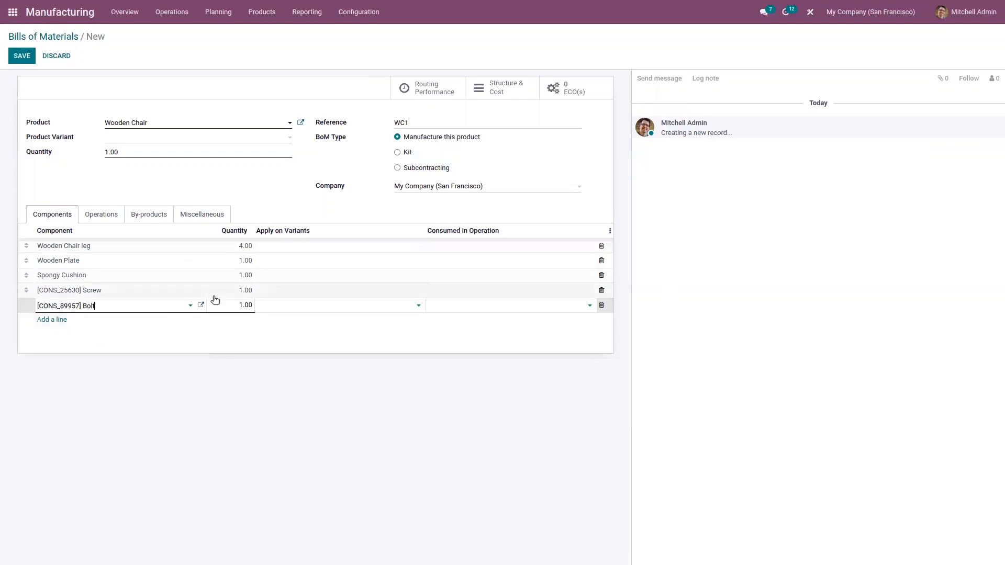
# - Set the quantities of the Screw and Bolt components to 10 each
pyautogui.click(238, 291)
pyautogui.write('10')
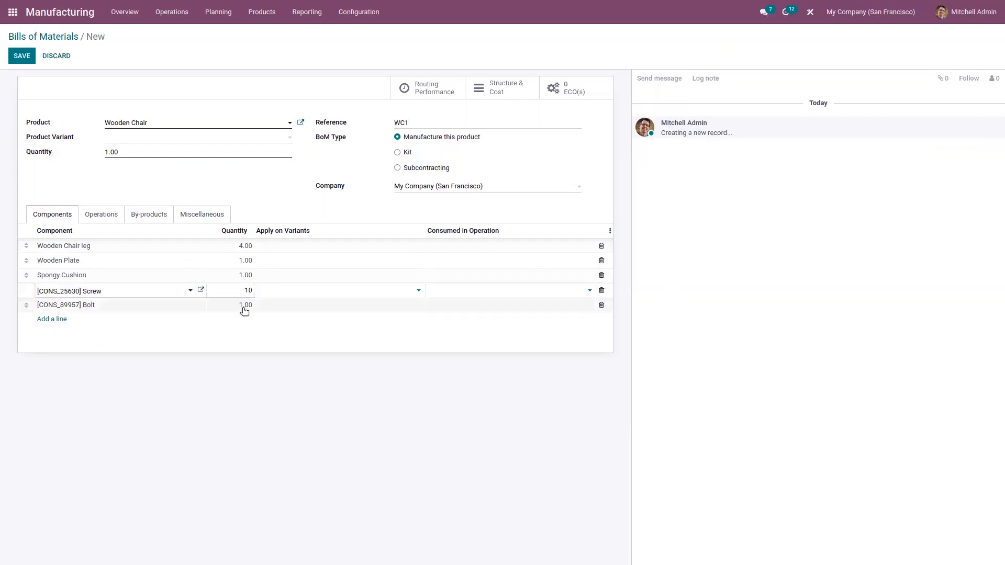
pyautogui.click(242, 307)
pyautogui.write('10')
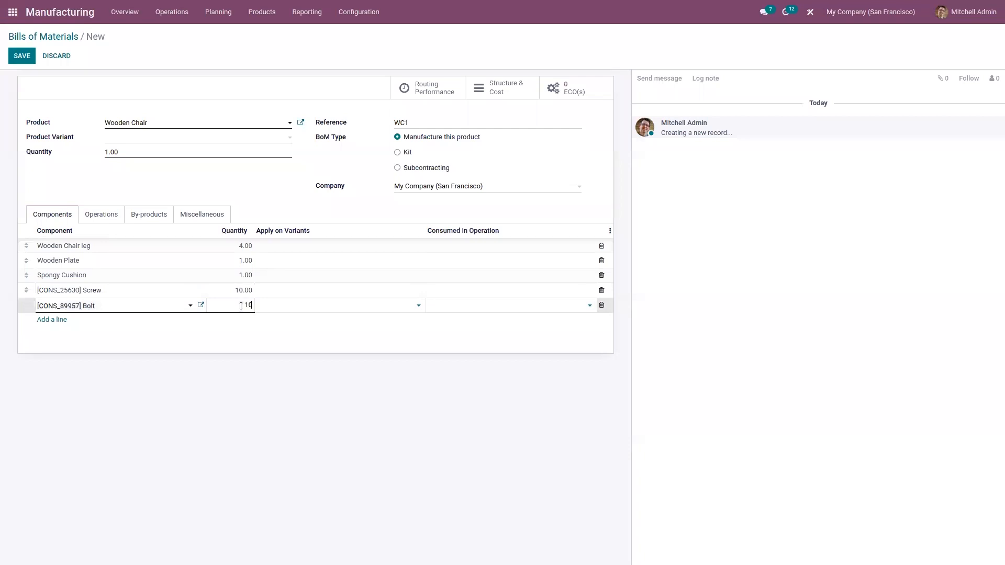
pyautogui.click(238, 328)
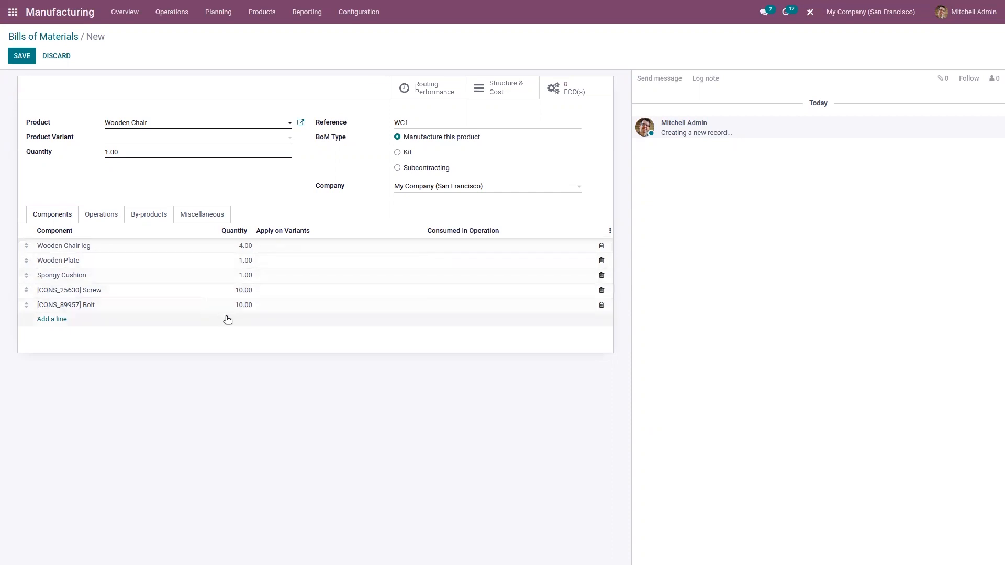
# - Add a Wood cutting operation at work center Drill Station 1 and save it, continuing with a new operation
pyautogui.click(110, 216)
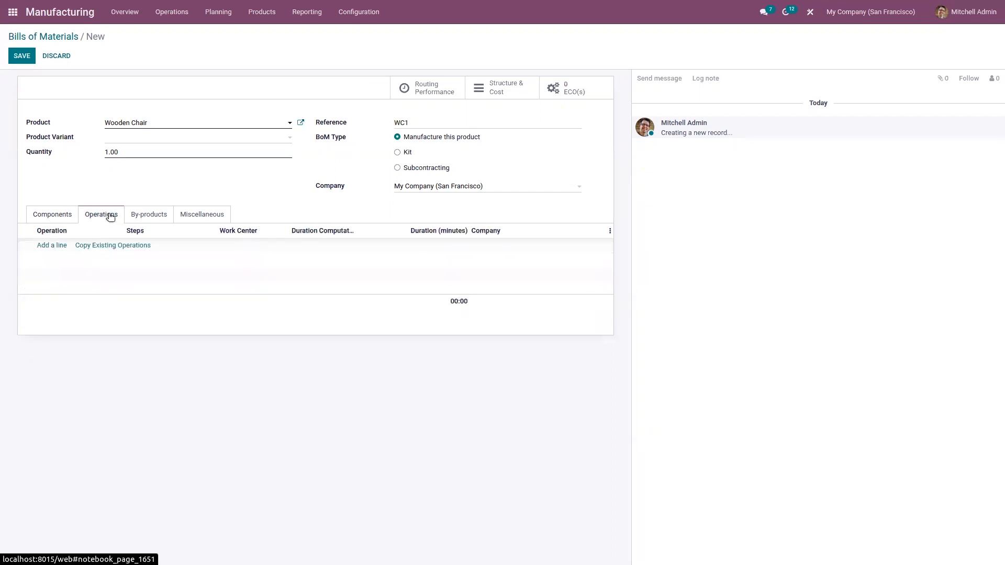
pyautogui.click(55, 245)
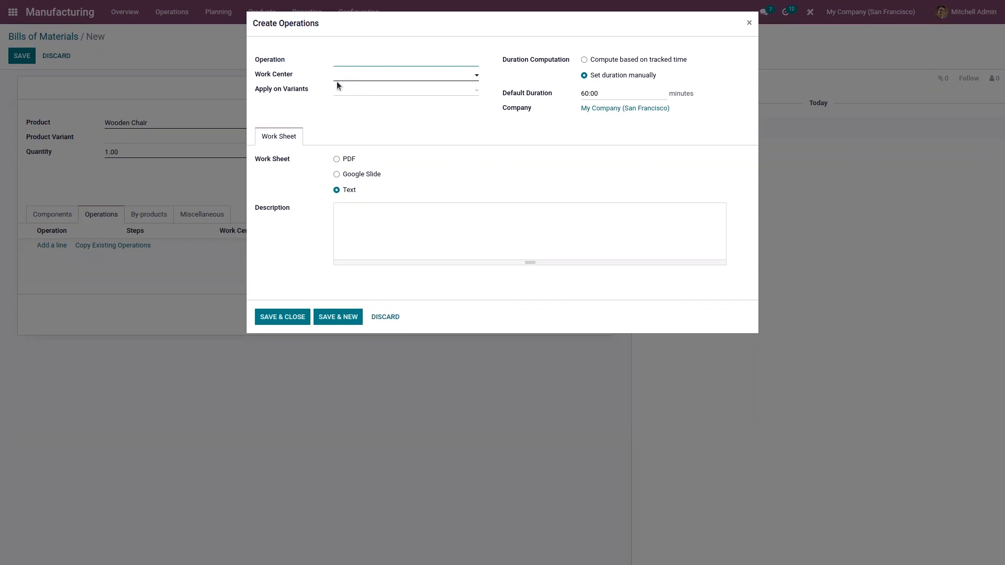
pyautogui.write('Wood cutting')
pyautogui.click(337, 77)
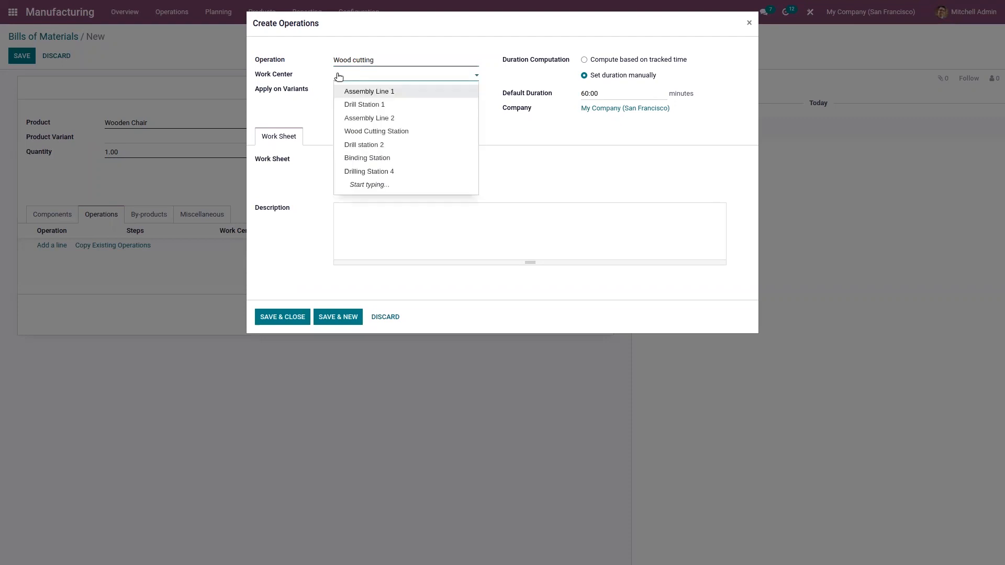
pyautogui.click(356, 105)
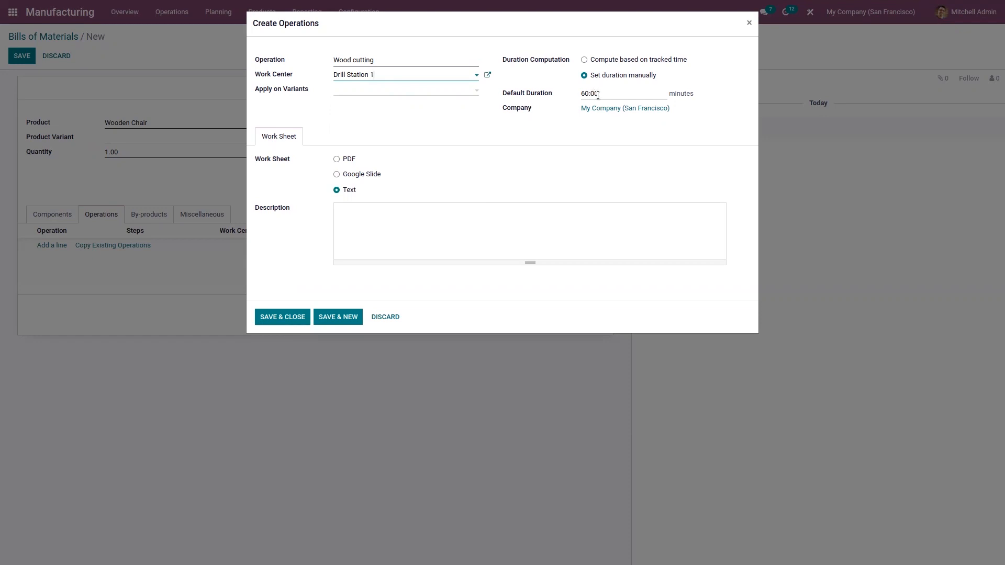
pyautogui.click(337, 318)
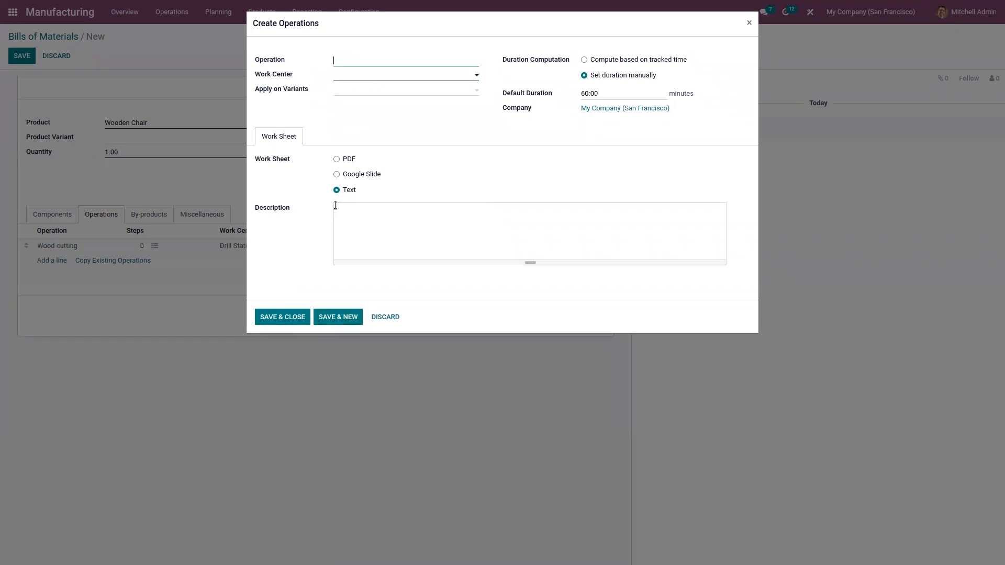
# - Add a Drilling operation at work center Drill station 2 and save it, continuing with another operation
pyautogui.write('Drilling')
pyautogui.click(351, 78)
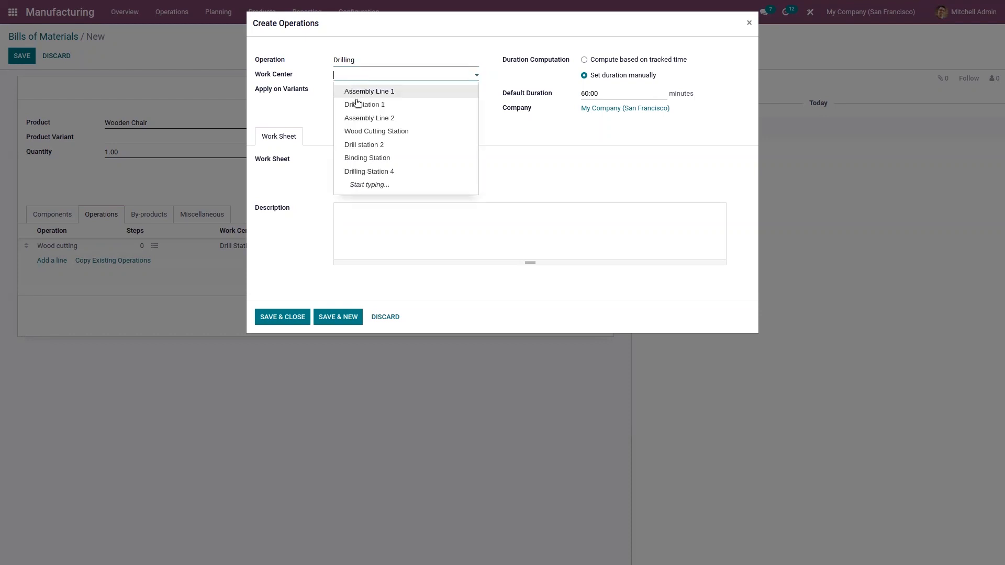
pyautogui.click(361, 145)
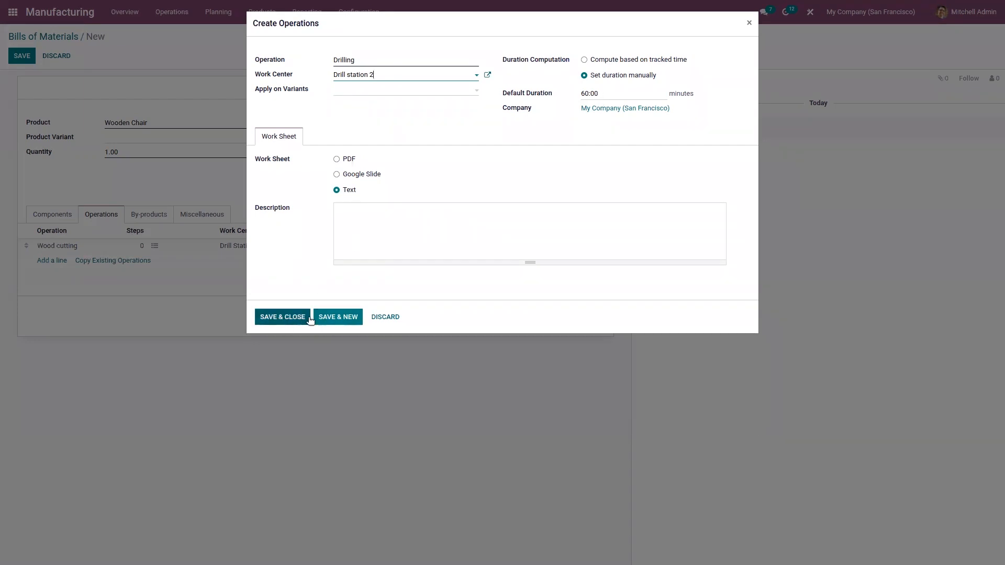
pyautogui.click(332, 319)
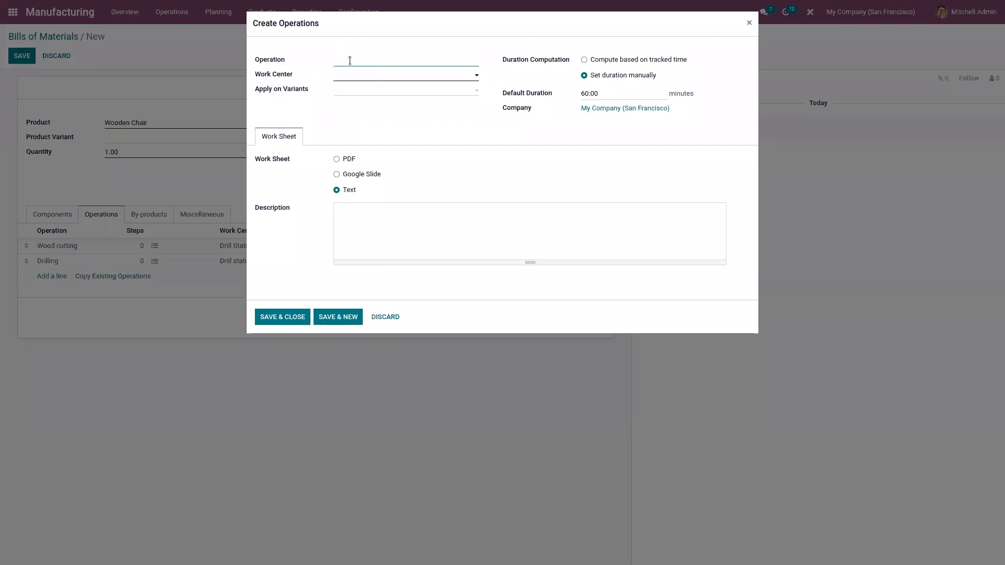
# - Add a Fitting operation at work center Assembly Line 2 and save the Wooden Chair bill of materials
pyautogui.write('Fitting')
pyautogui.click(354, 77)
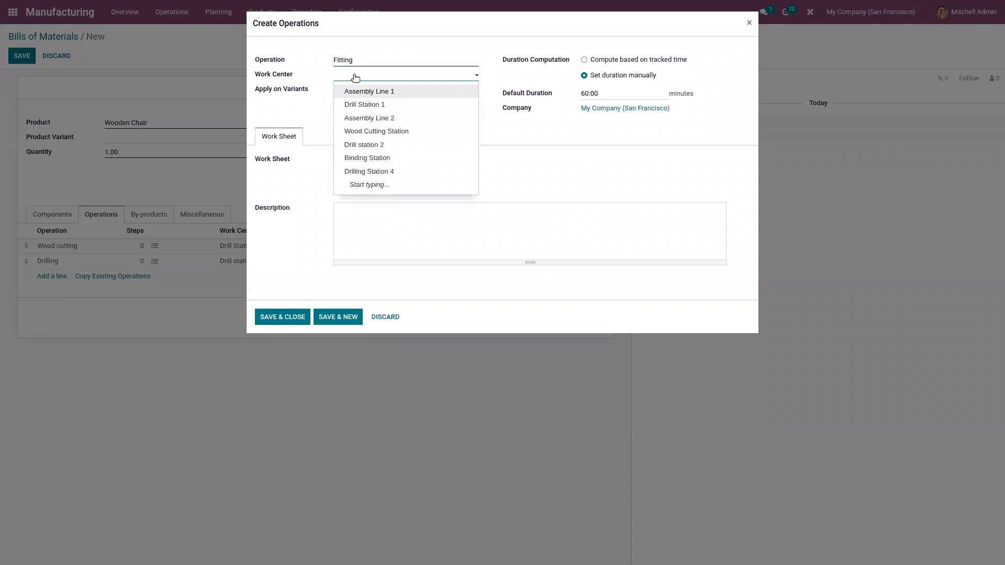
pyautogui.click(366, 118)
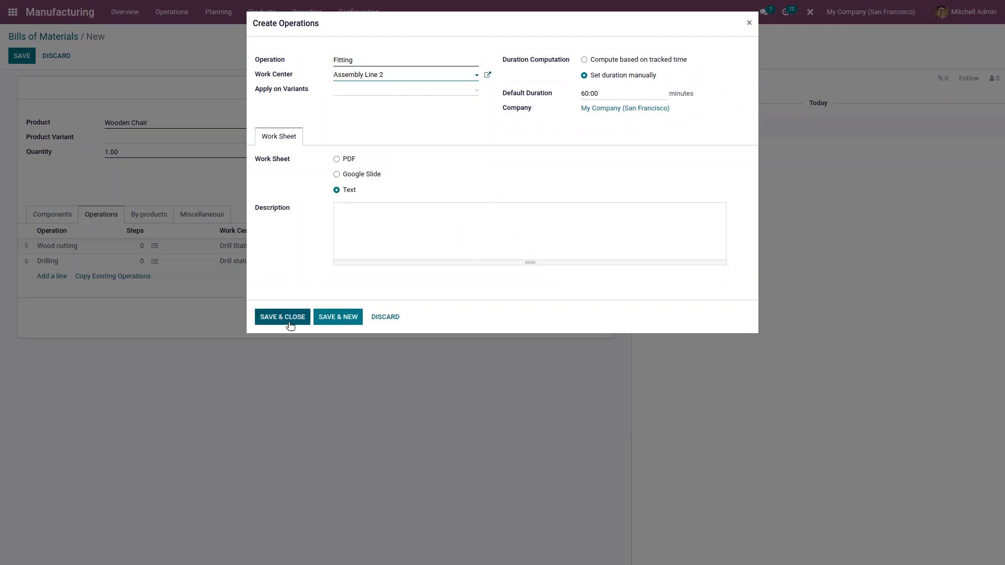
pyautogui.click(279, 318)
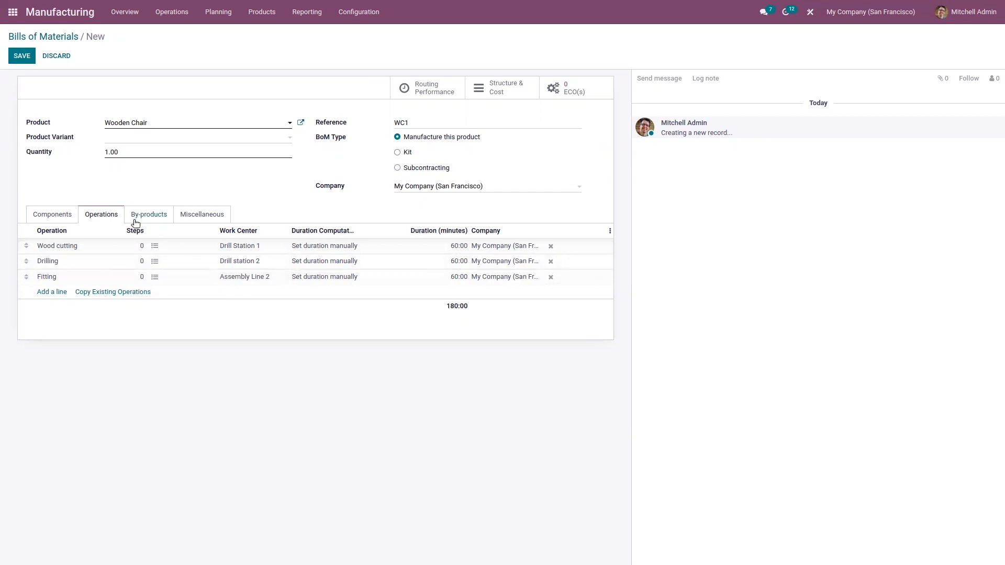
pyautogui.click(18, 57)
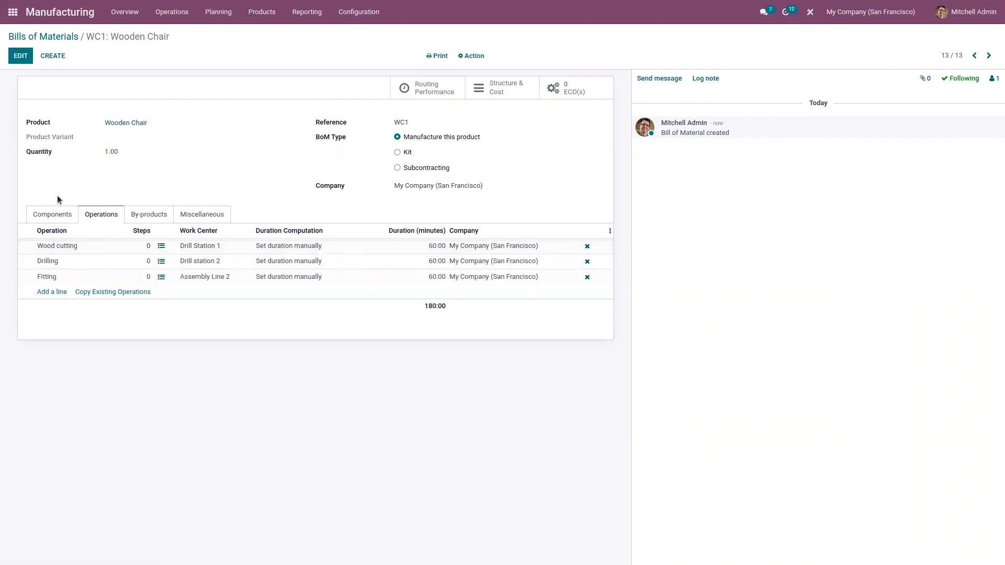
# - Edit the bill of materials so the Wooden Chair leg and Wooden Plate components are consumed in the Wood cutting operation
pyautogui.click(60, 215)
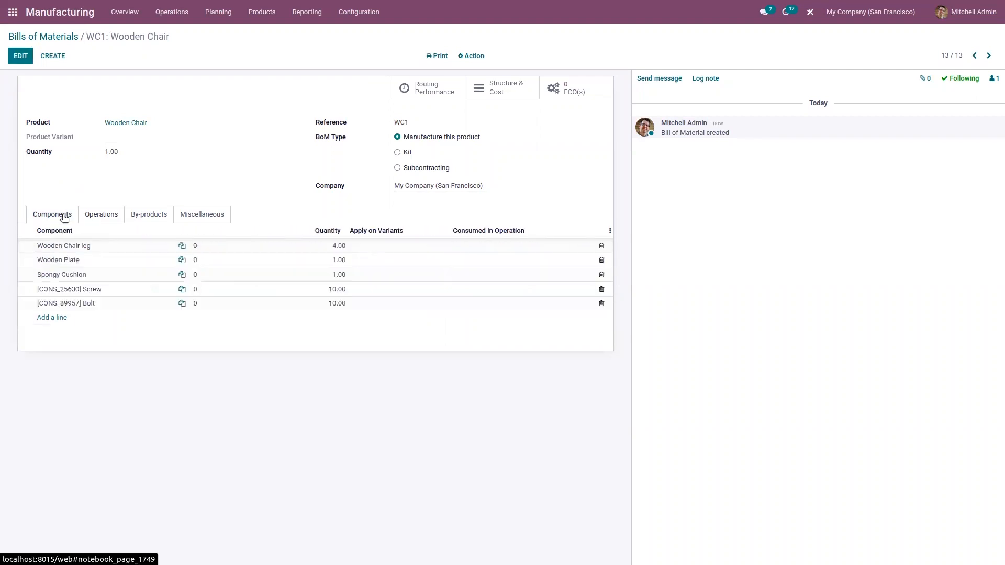
pyautogui.click(20, 57)
pyautogui.click(461, 250)
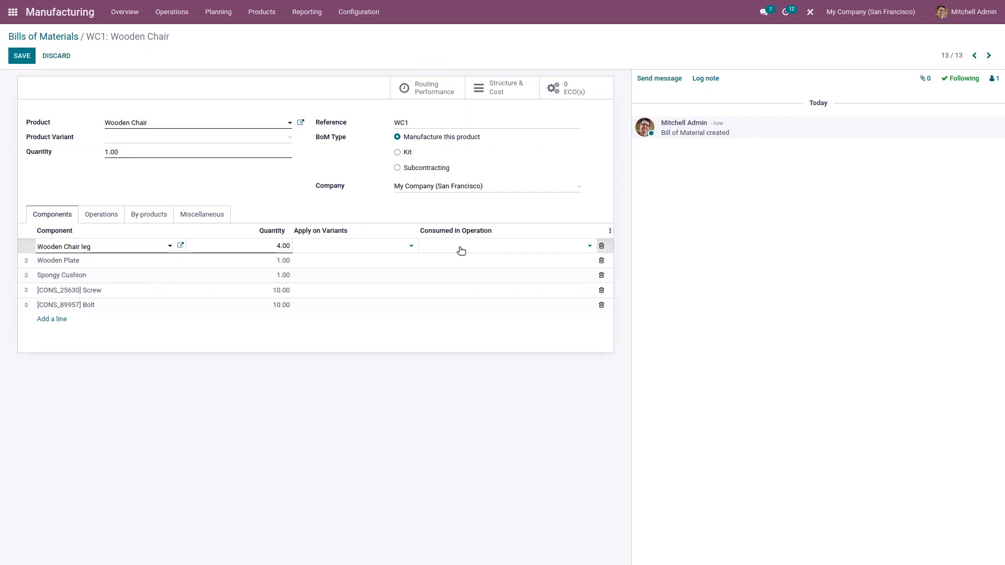
pyautogui.click(460, 251)
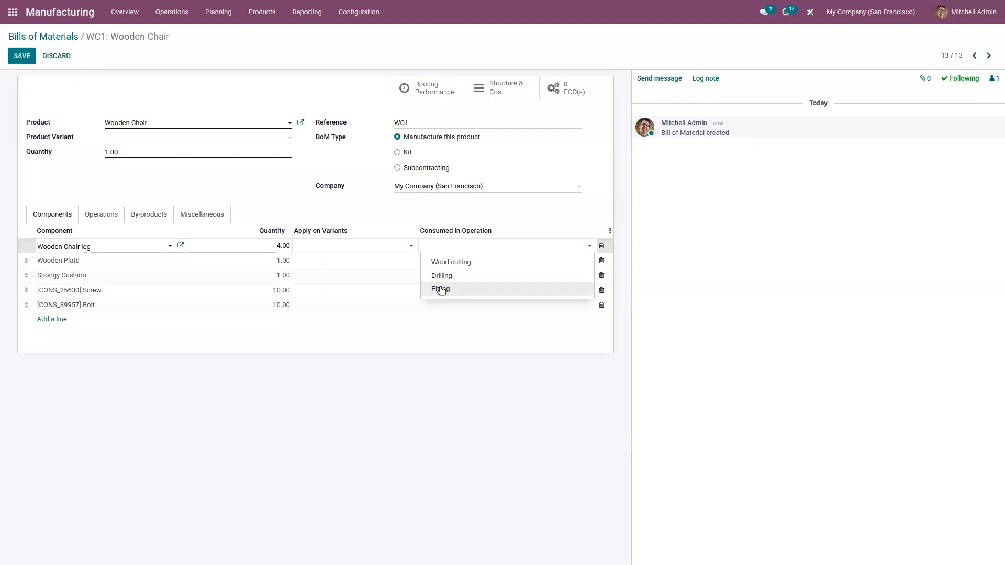
pyautogui.click(440, 290)
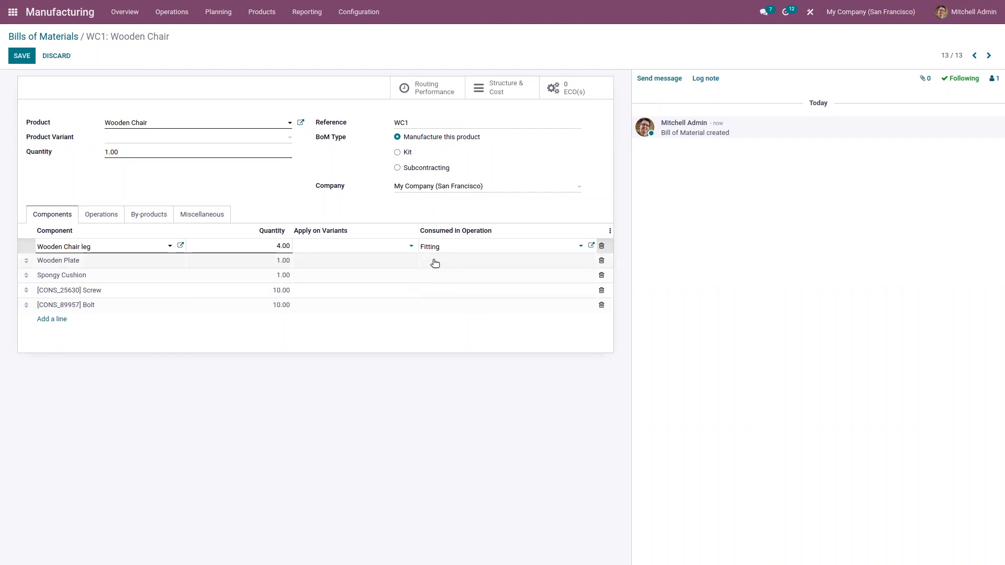
pyautogui.click(447, 248)
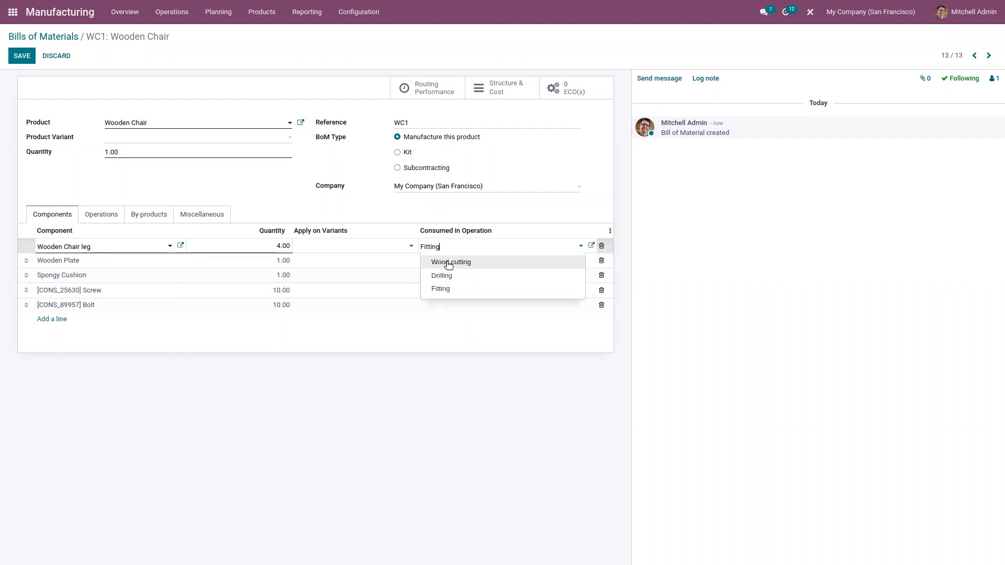
pyautogui.click(445, 263)
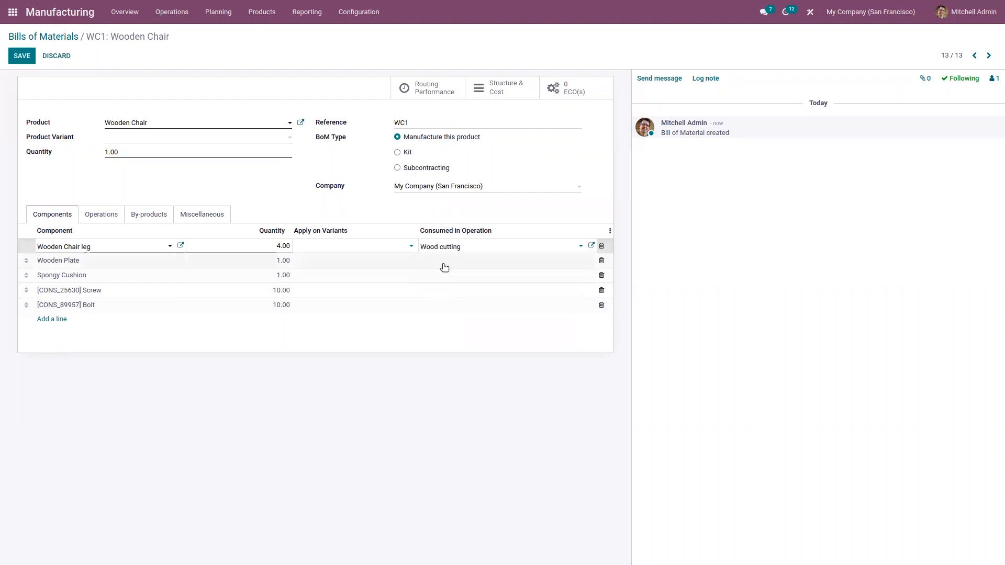
pyautogui.click(444, 268)
pyautogui.click(444, 268)
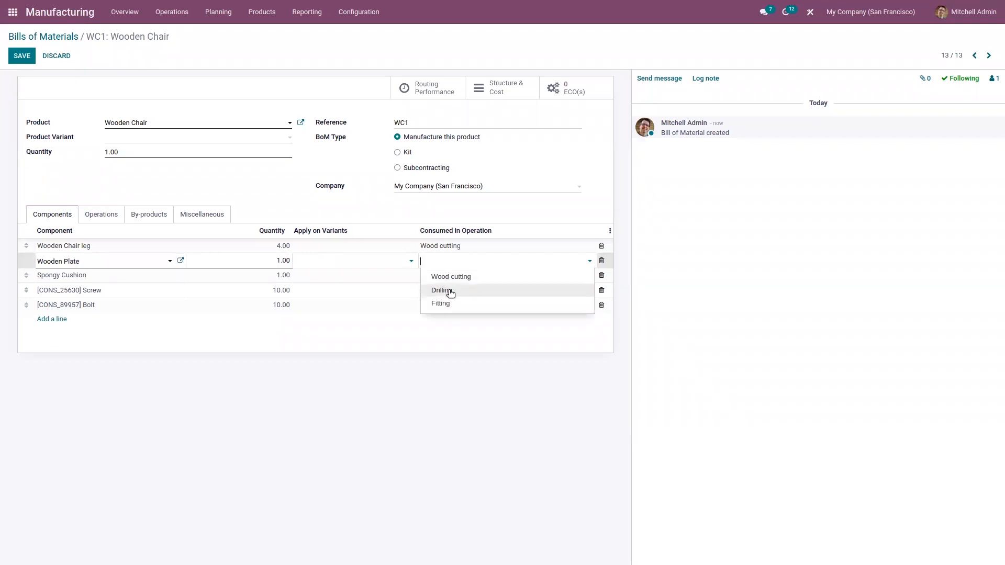
pyautogui.click(449, 279)
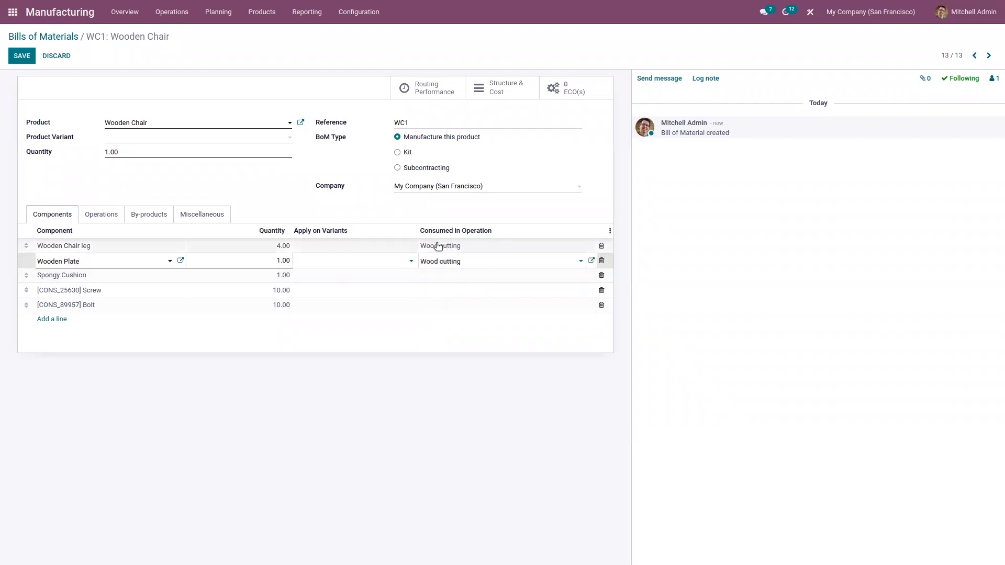
# - Set the Spongy Cushion component as consumed in the Fitting operation
pyautogui.click(440, 275)
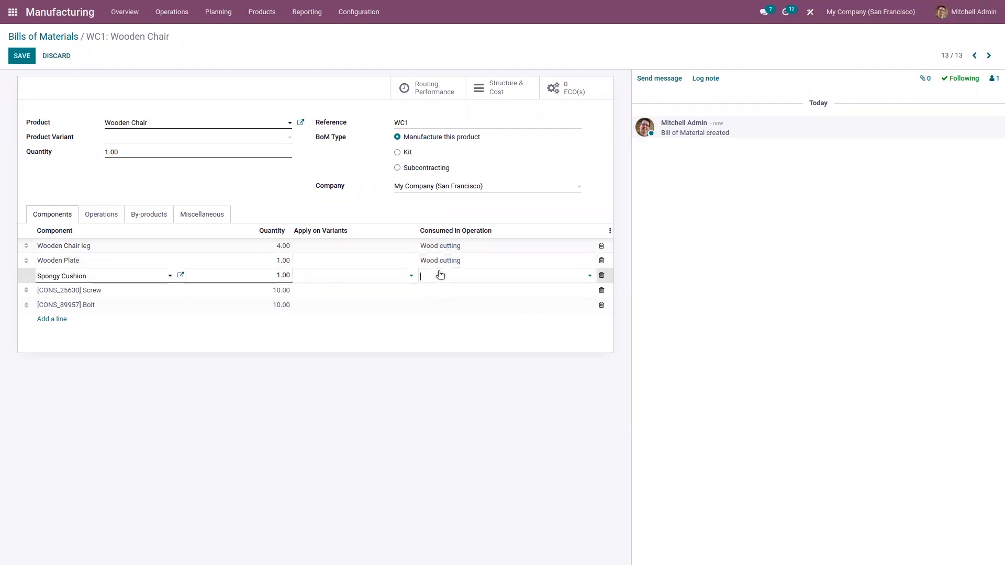
pyautogui.click(440, 274)
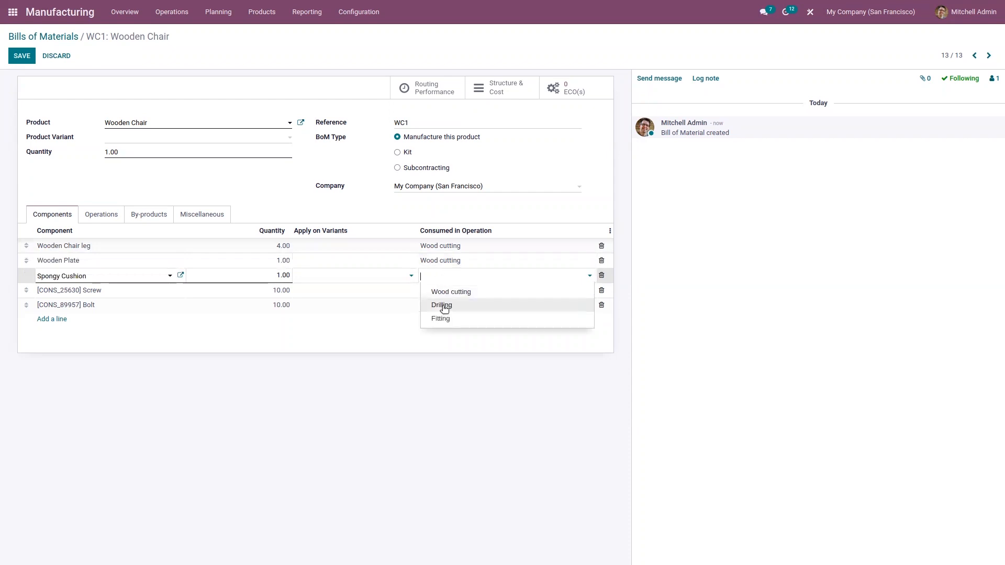
pyautogui.click(444, 319)
# - Set the Screw and Bolt components as consumed in the Drilling operation
pyautogui.click(440, 291)
pyautogui.click(440, 291)
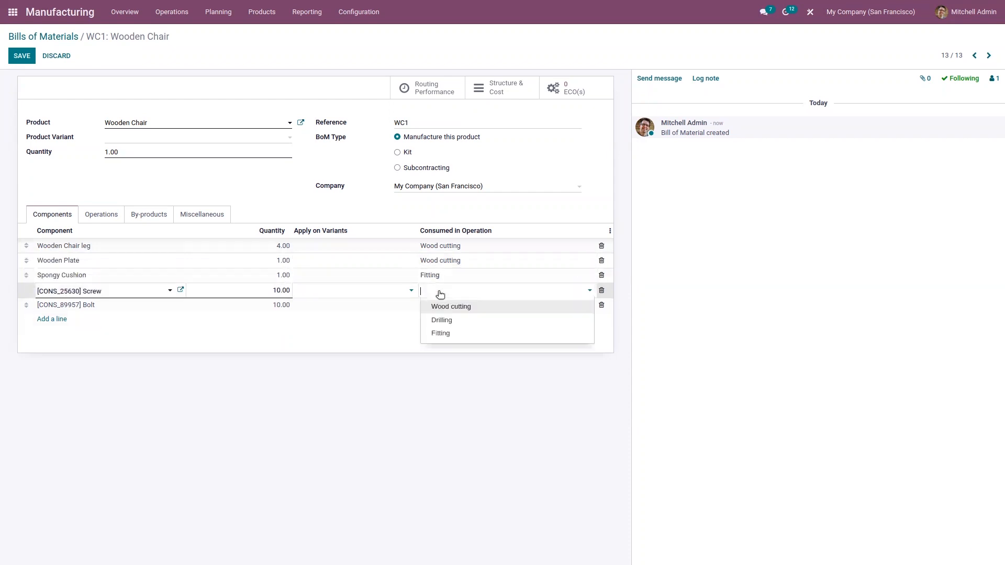
pyautogui.click(444, 321)
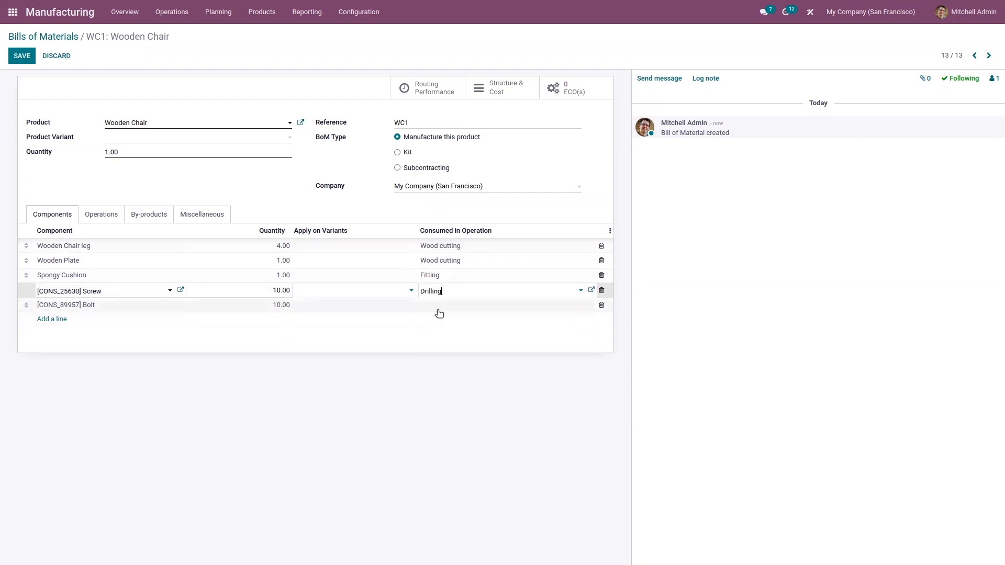
pyautogui.click(440, 313)
pyautogui.click(440, 313)
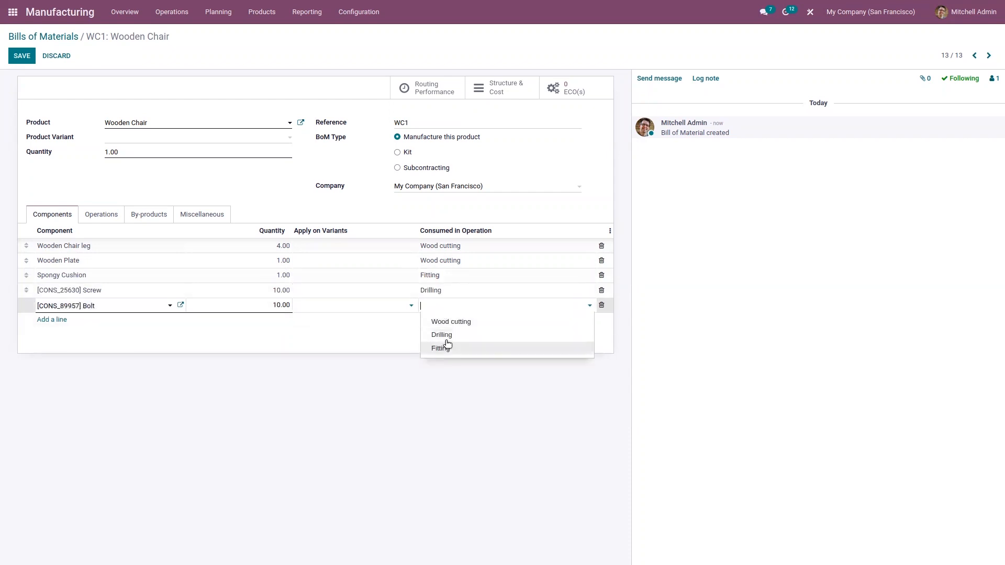
pyautogui.click(445, 335)
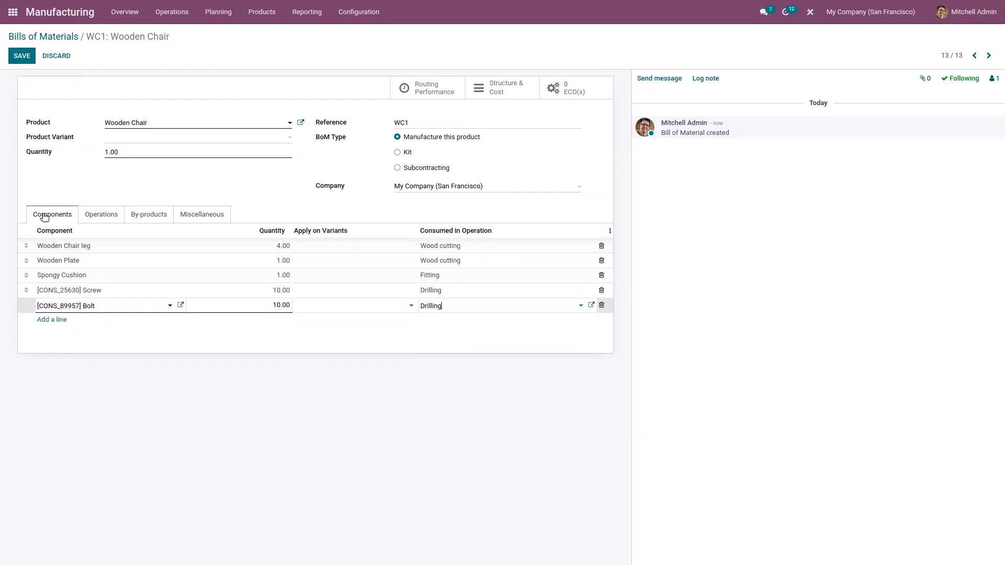
pyautogui.click(121, 184)
# - Add [FURN_7023] Wood Panel as a by-product of the Wooden Chair bill of materials
pyautogui.click(138, 216)
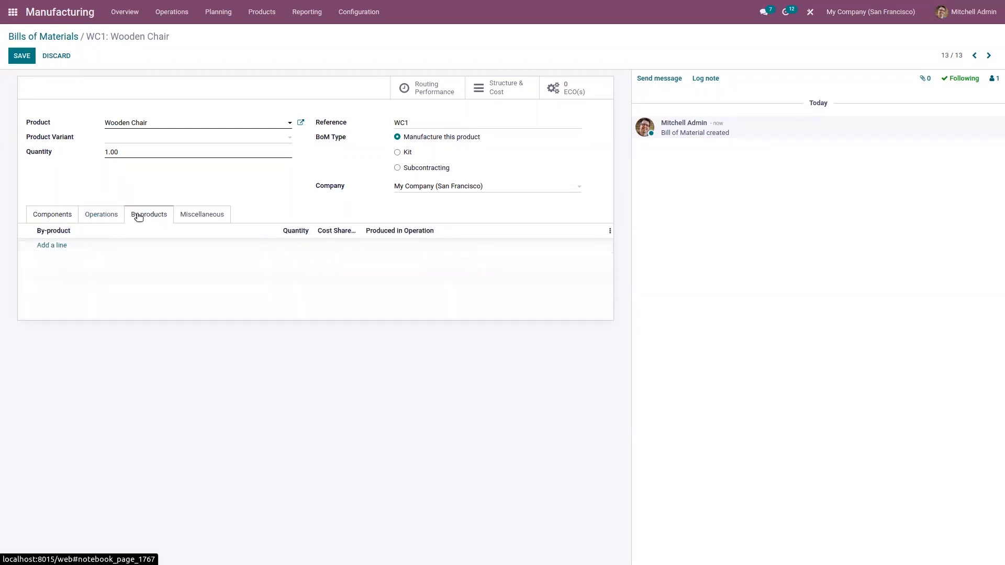
pyautogui.click(45, 246)
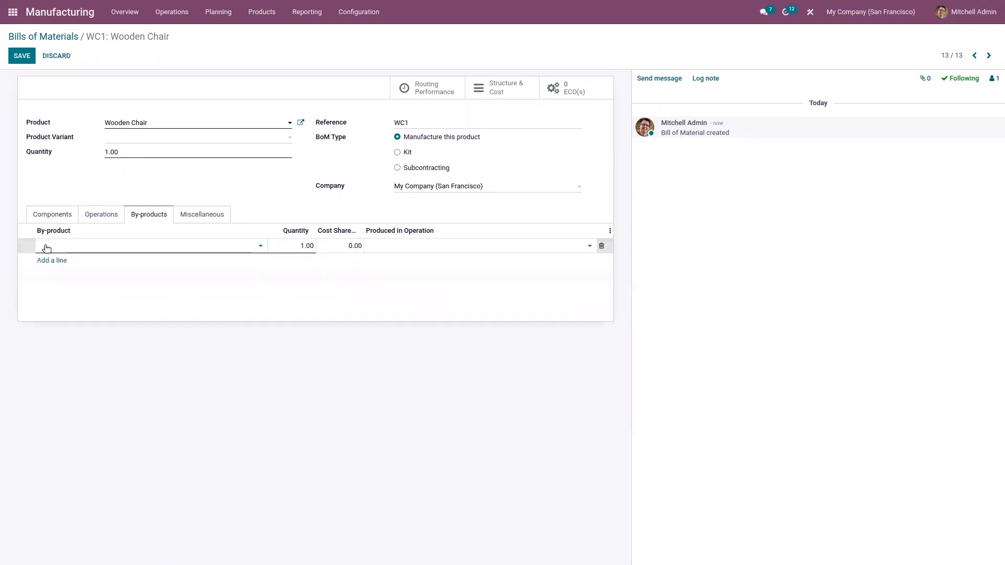
pyautogui.write('wood')
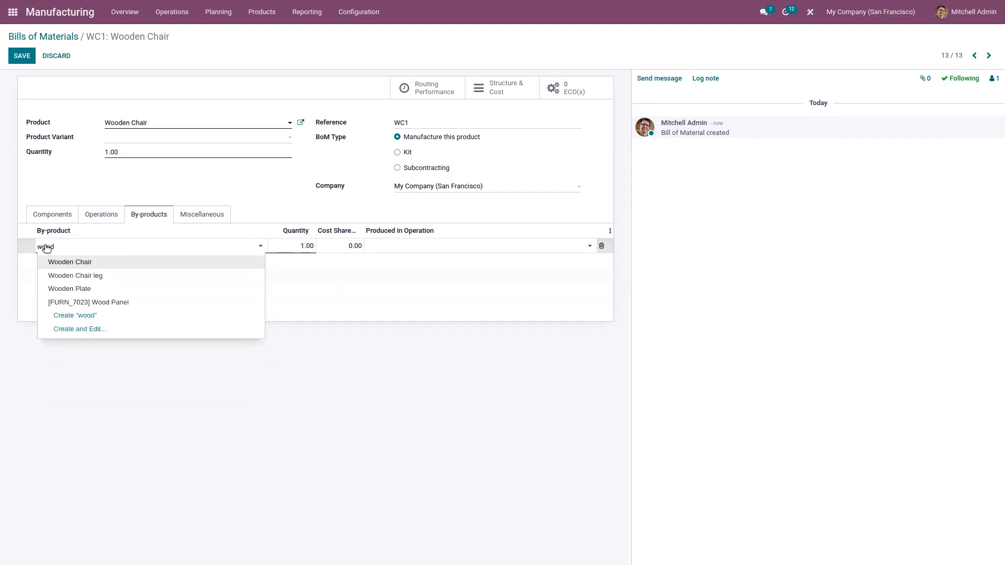
pyautogui.write(' pa')
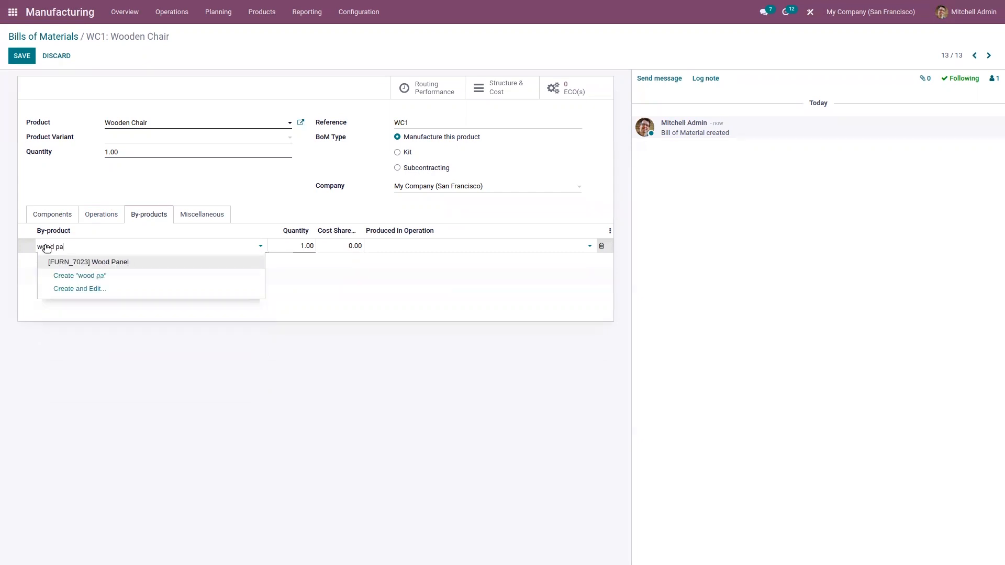
pyautogui.click(134, 263)
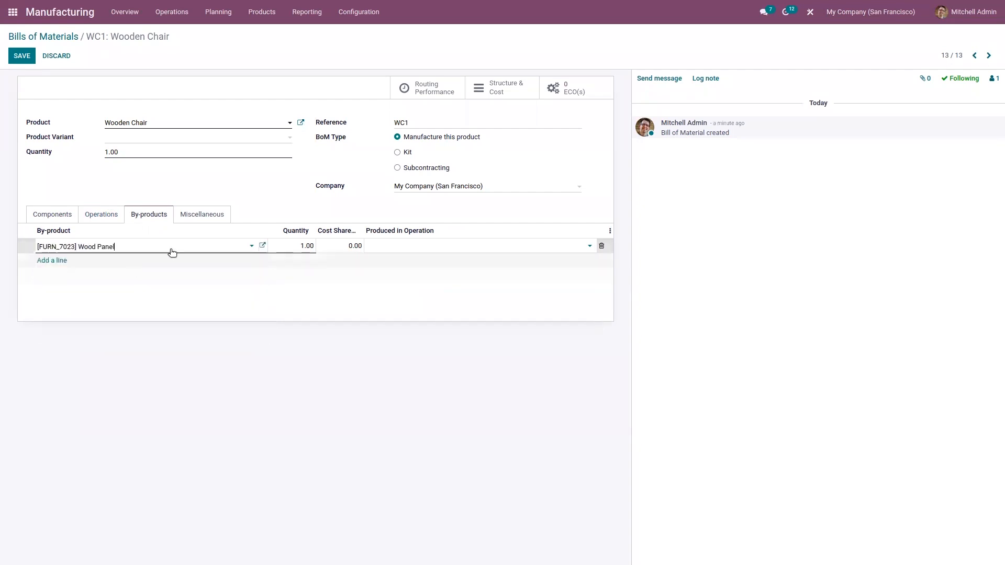
# - Set the Wood Panel by-product's quantity to 2, produced in Wood cutting, and save the bill of materials
pyautogui.click(286, 247)
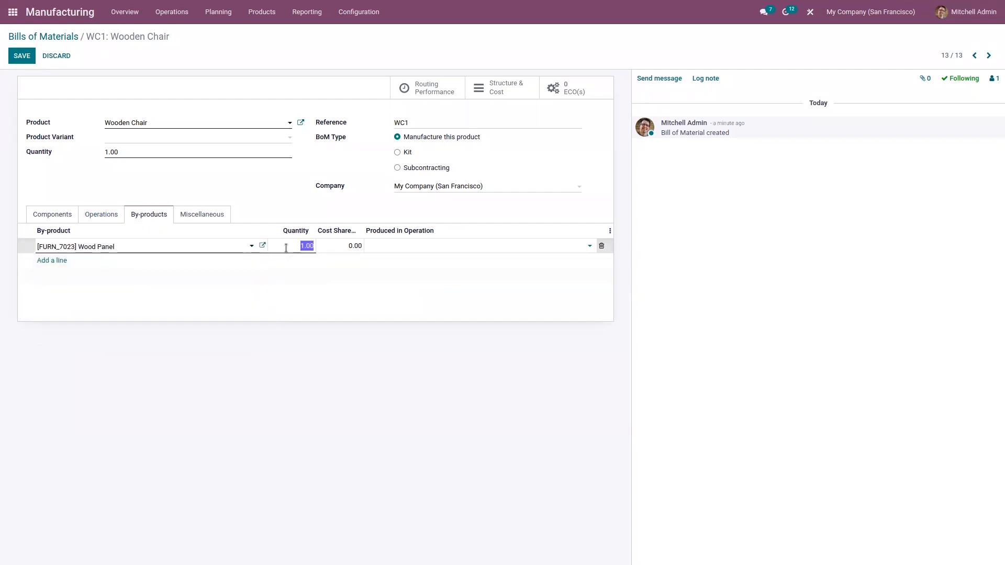
pyautogui.write('2')
pyautogui.click(387, 248)
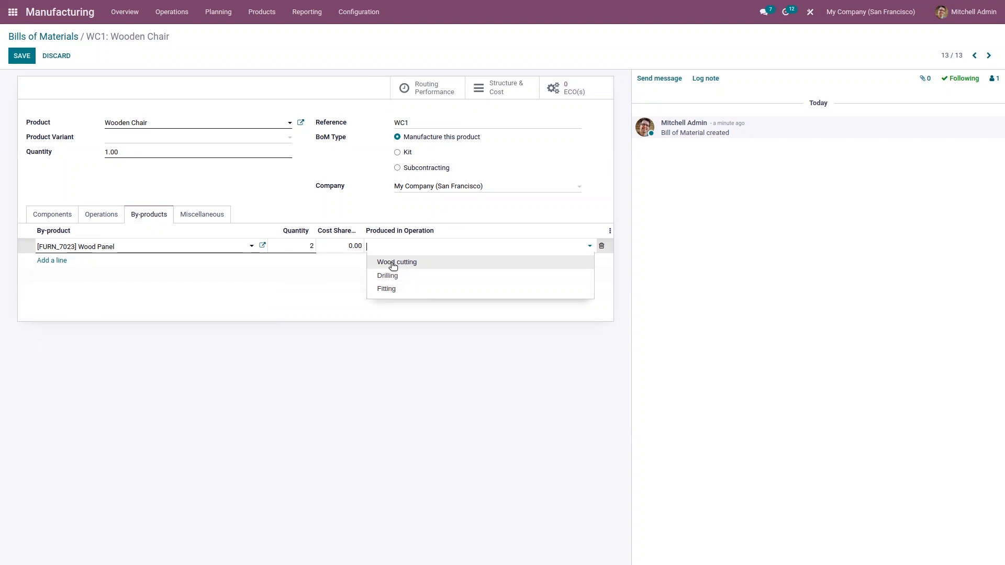
pyautogui.click(393, 263)
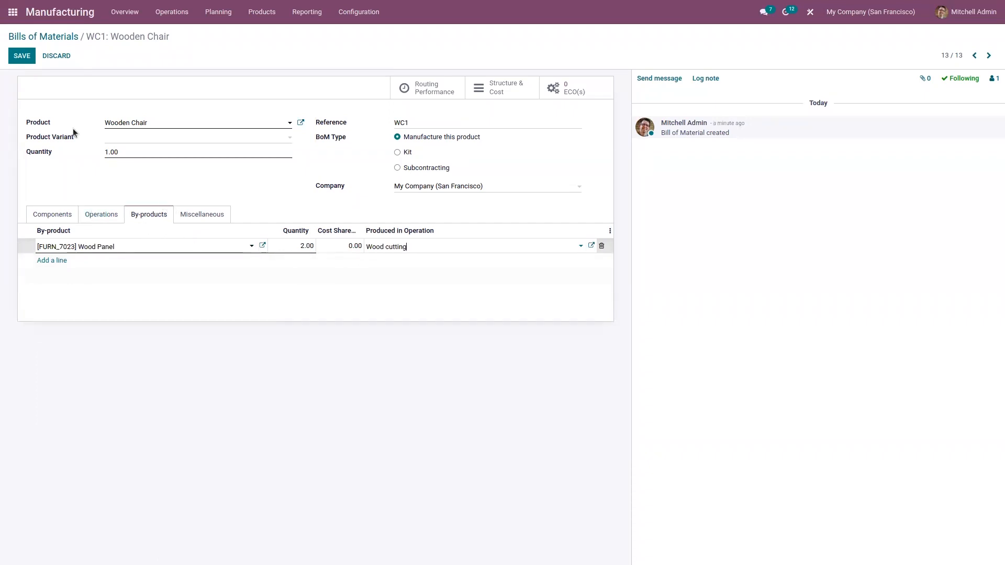
pyautogui.click(22, 55)
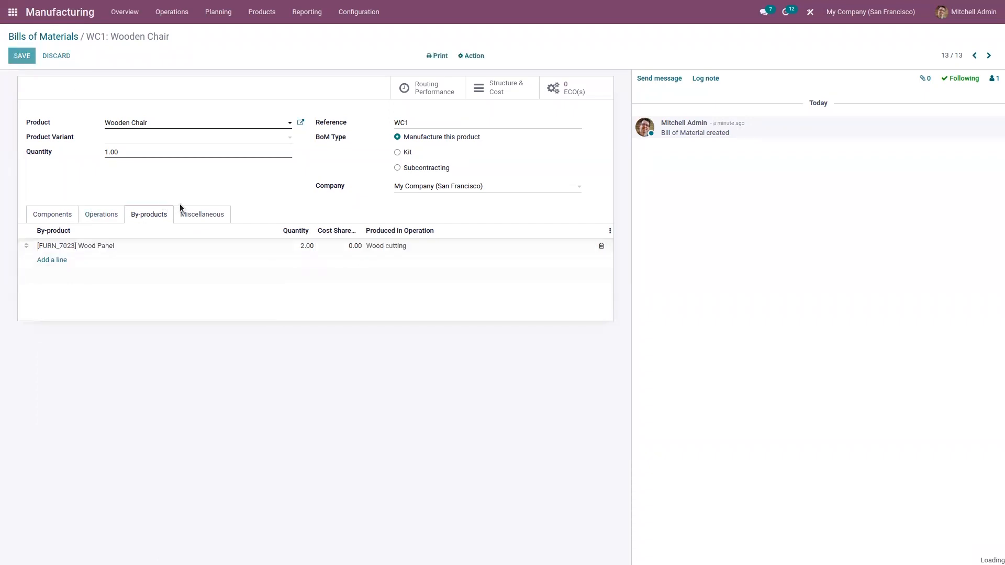
# - Review the bill's manufacturing readiness and flexible consumption settings alongside its component list and operations
pyautogui.click(205, 215)
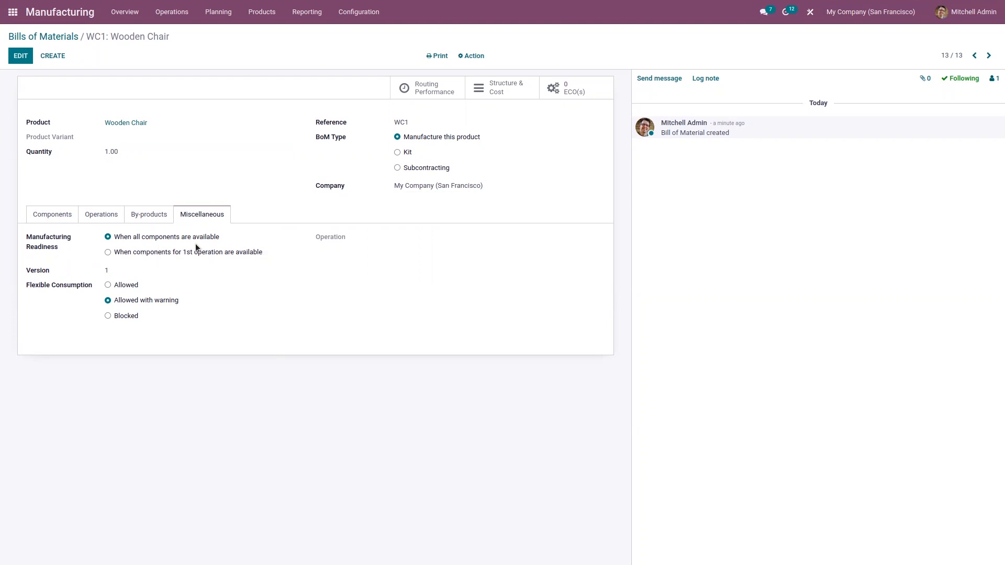
pyautogui.click(50, 215)
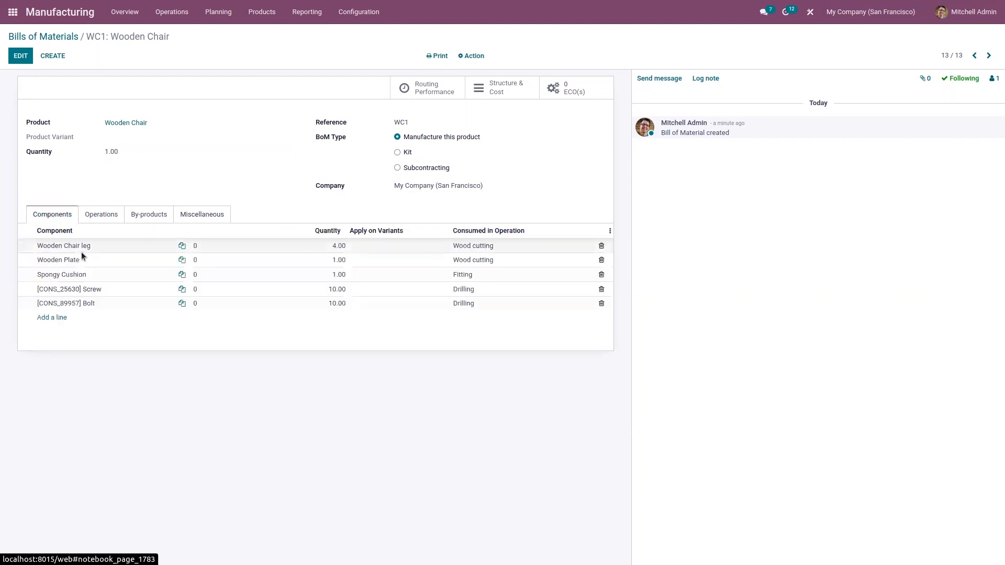
pyautogui.click(199, 219)
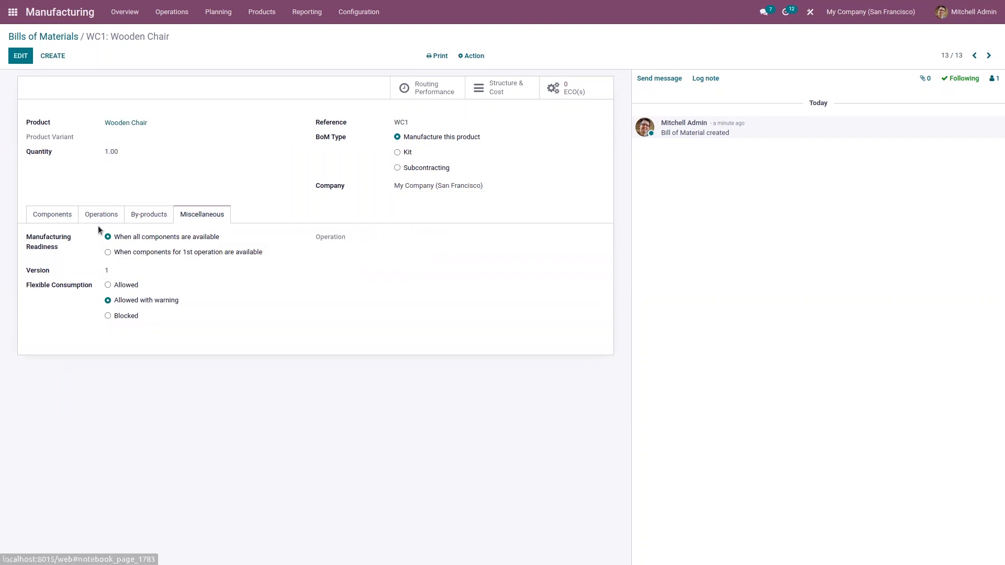
pyautogui.click(67, 216)
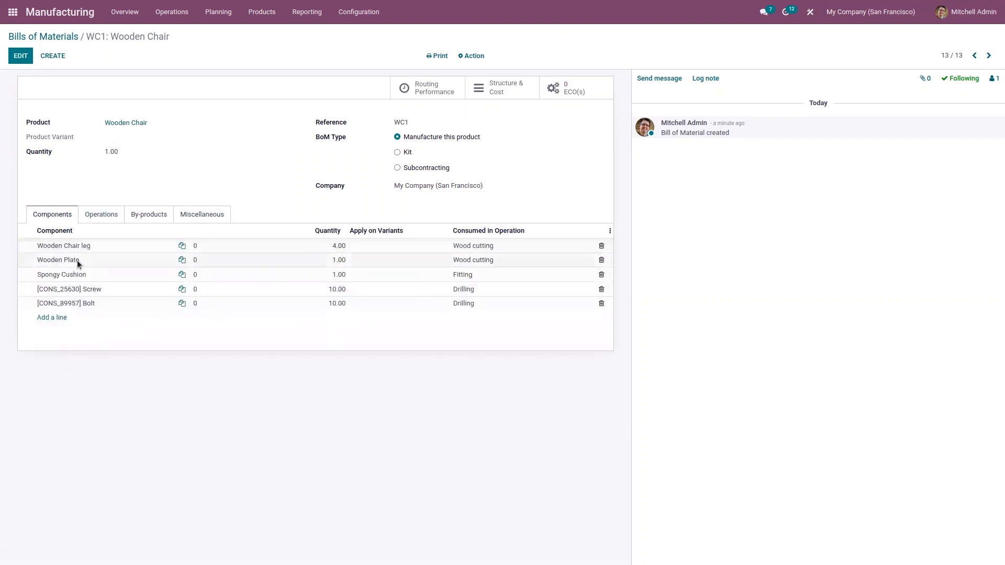
pyautogui.click(211, 219)
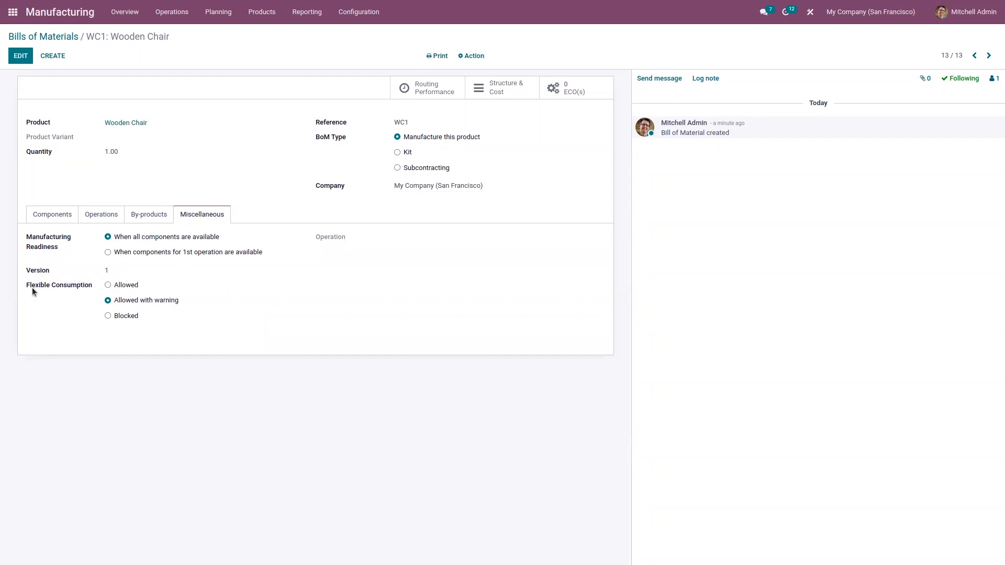
pyautogui.moveTo(34, 288)
pyautogui.click(62, 220)
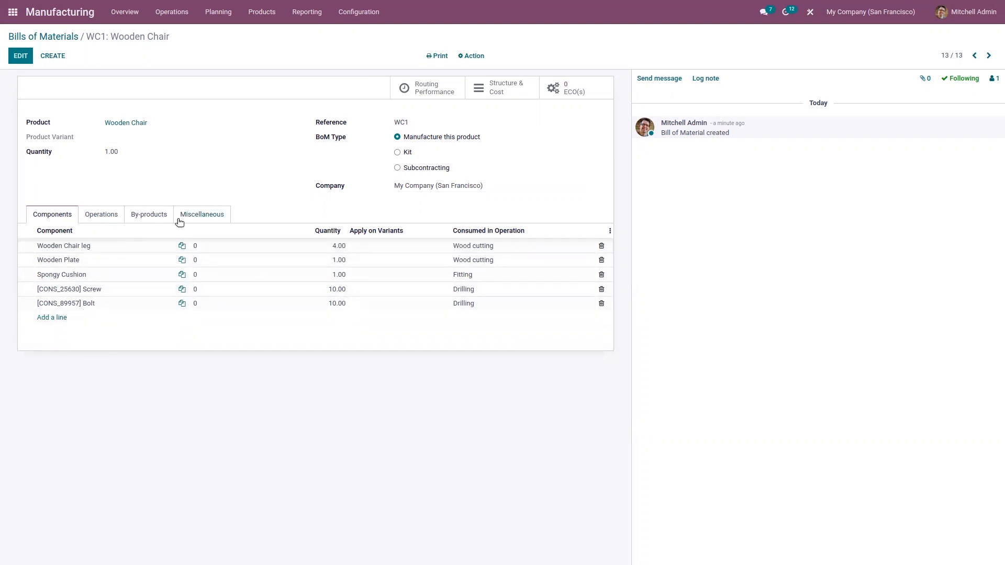
pyautogui.click(197, 216)
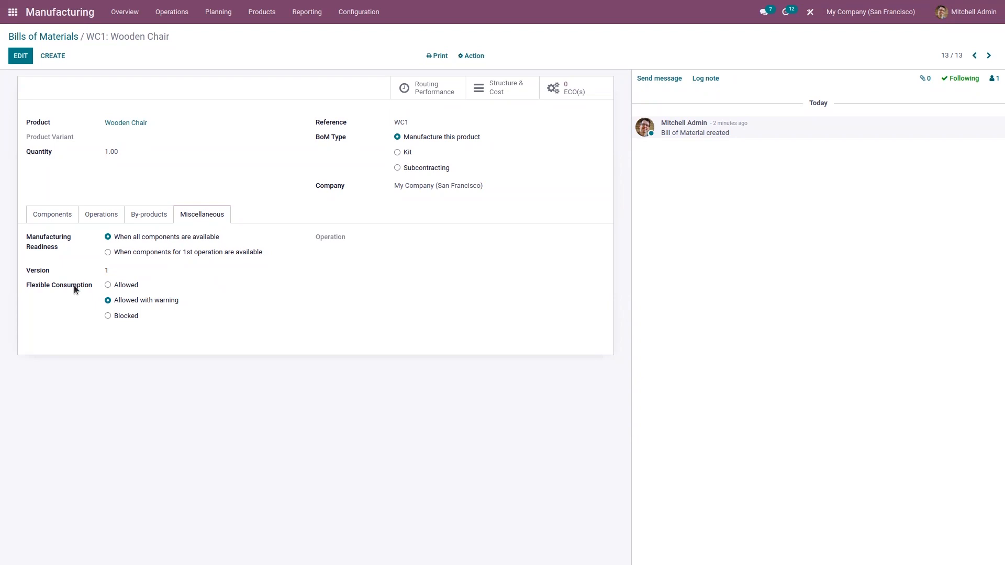
pyautogui.moveTo(74, 284)
pyautogui.click(51, 216)
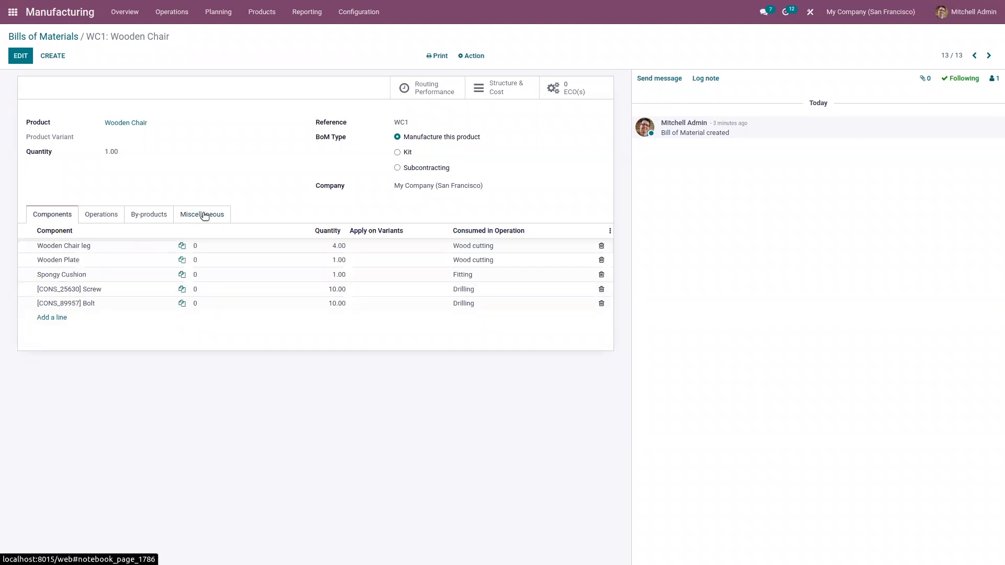
pyautogui.click(116, 217)
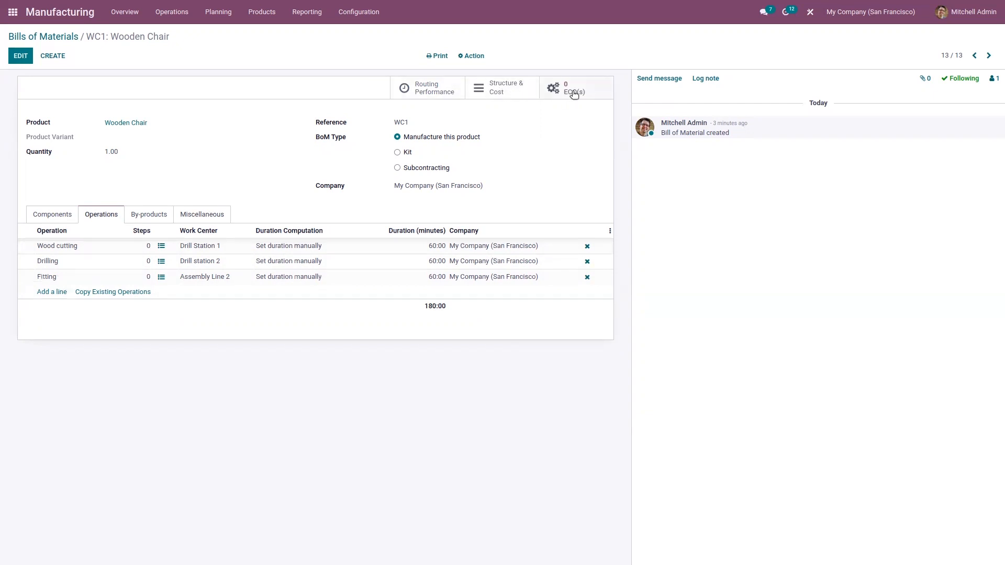
# - Open the Wooden Chair's BoM Structure & Cost report and expand its operations and by-products for cost details
pyautogui.click(507, 98)
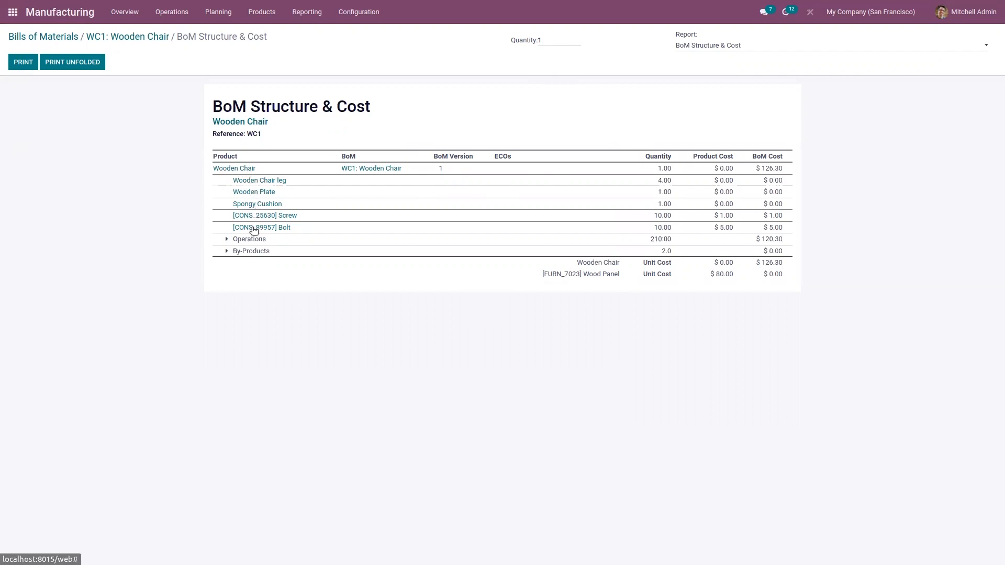
pyautogui.click(228, 240)
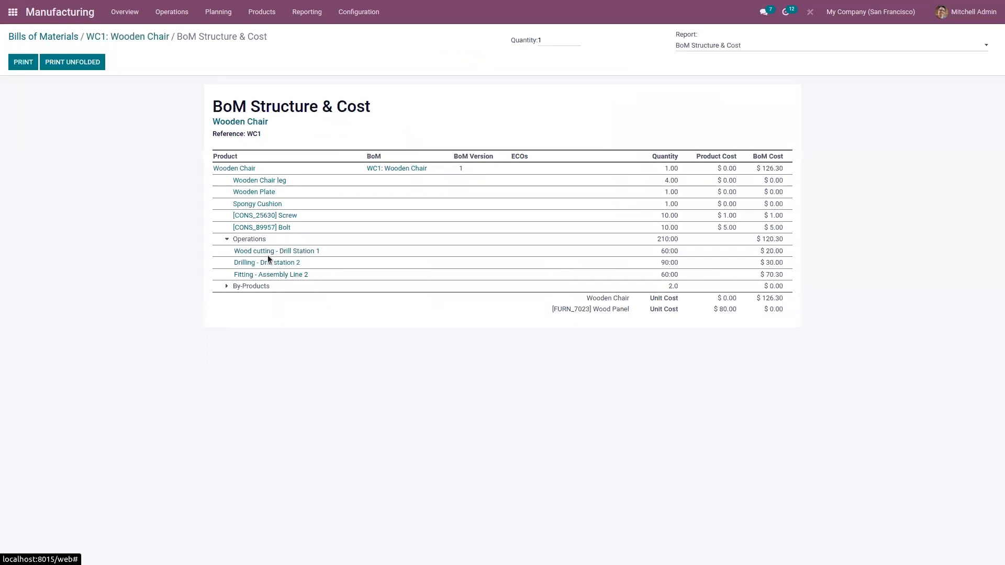
pyautogui.click(227, 286)
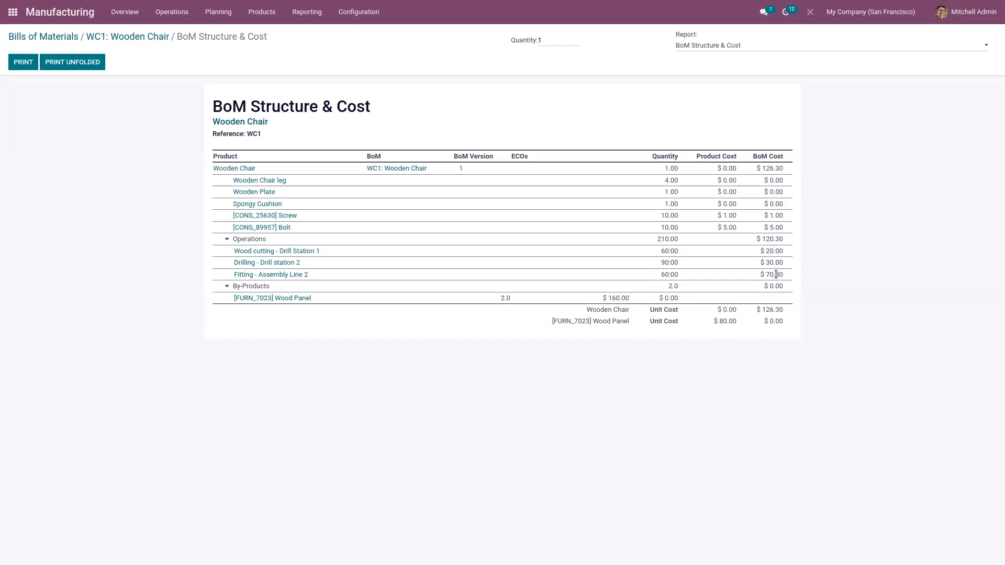
# - Switch the report to BoM Structure to view the component list without costs, and return to BoM Structure & Cost
pyautogui.click(738, 47)
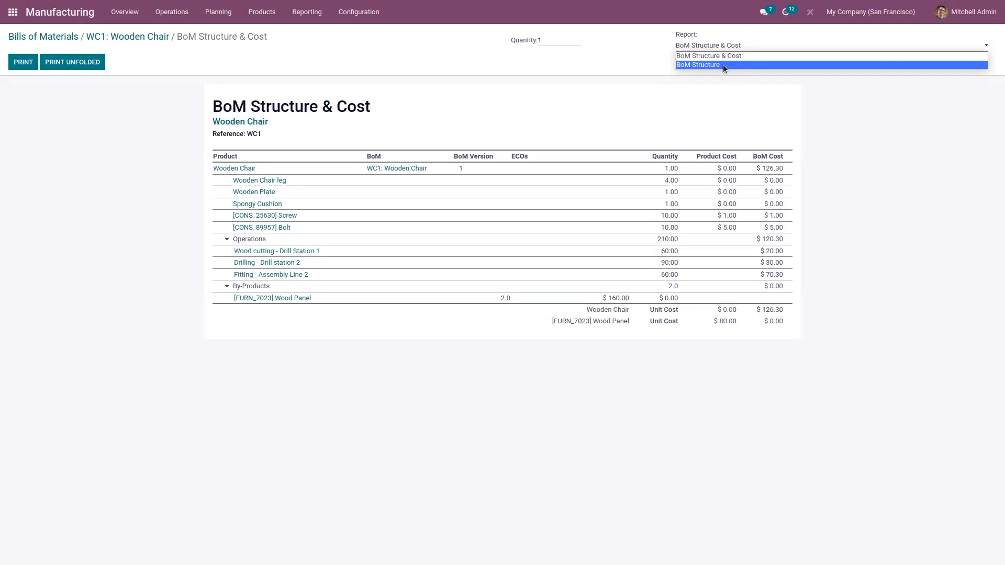
pyautogui.click(724, 64)
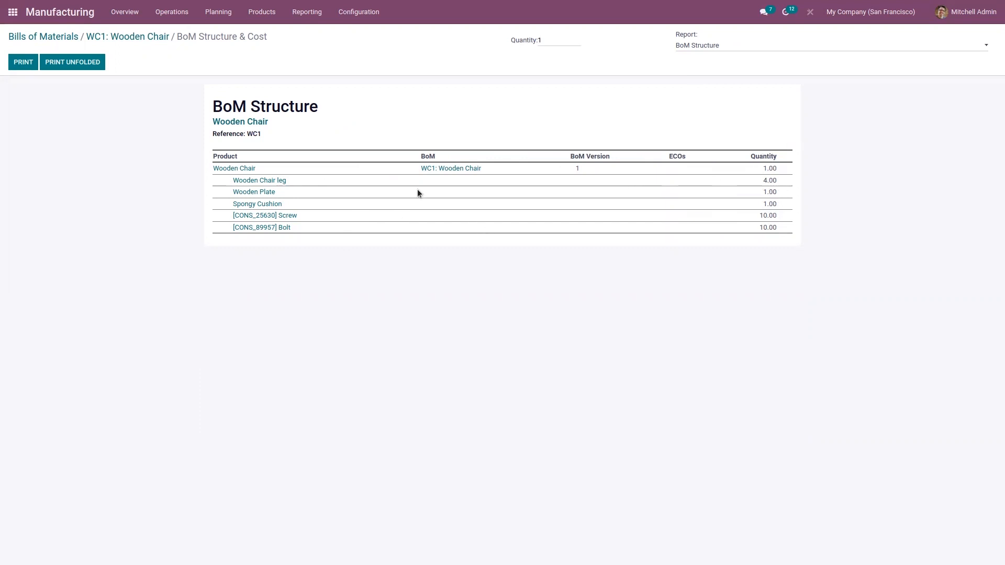
pyautogui.click(689, 46)
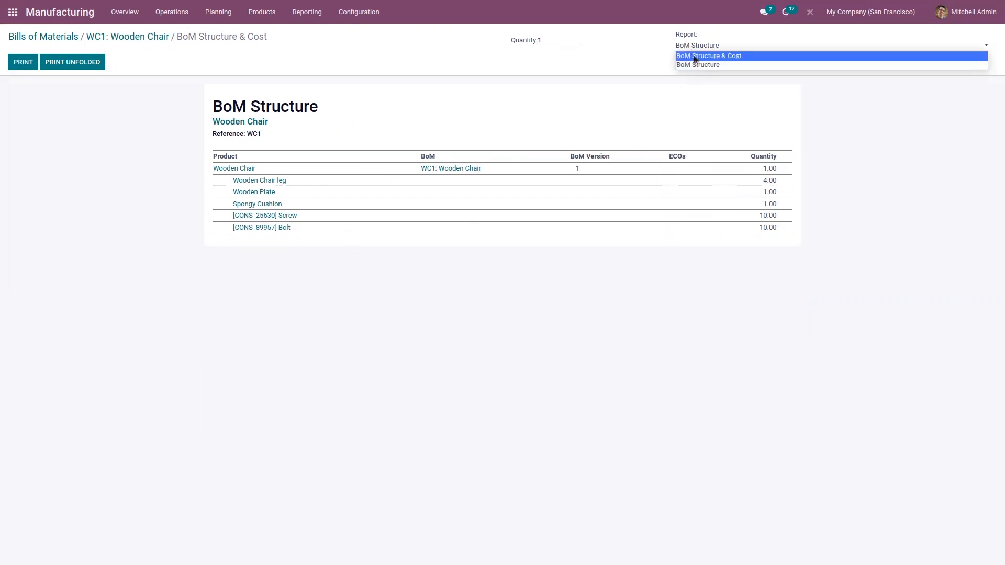
pyautogui.click(694, 55)
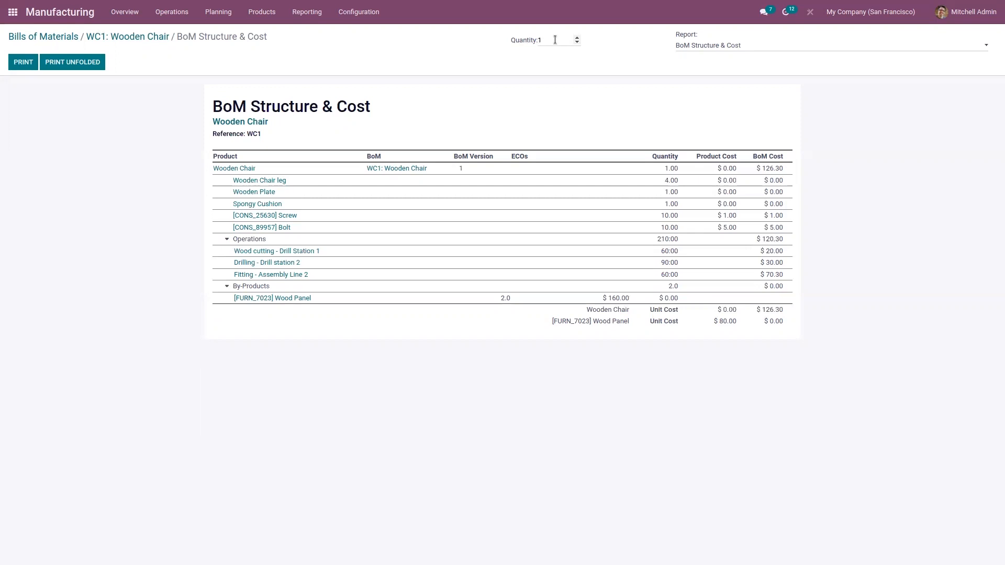
# - Set the report quantity to 10 and expand the operations to examine the scaled costs
pyautogui.write('0')
pyautogui.click(558, 77)
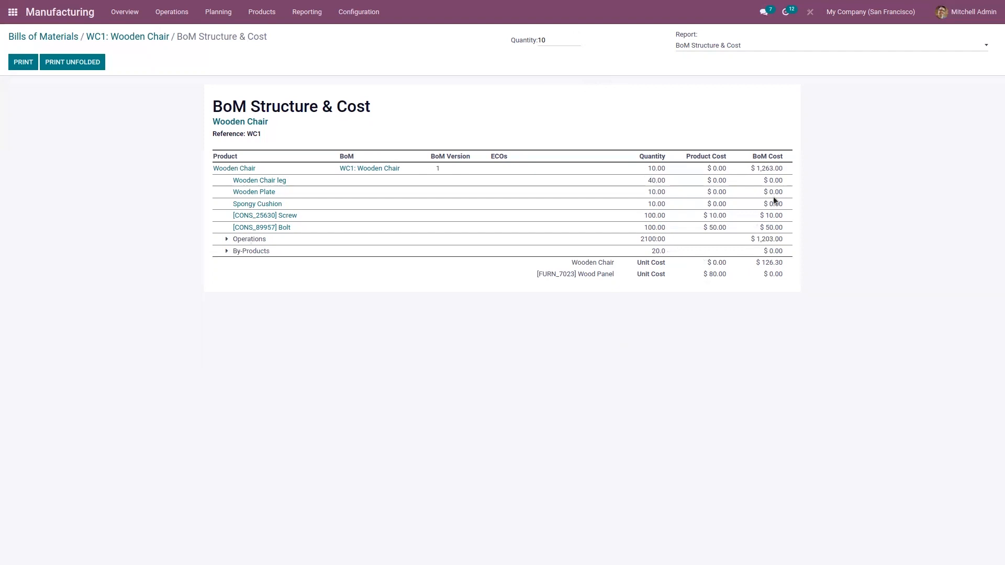
pyautogui.moveTo(761, 169); pyautogui.dragTo(780, 167)
pyautogui.click(227, 240)
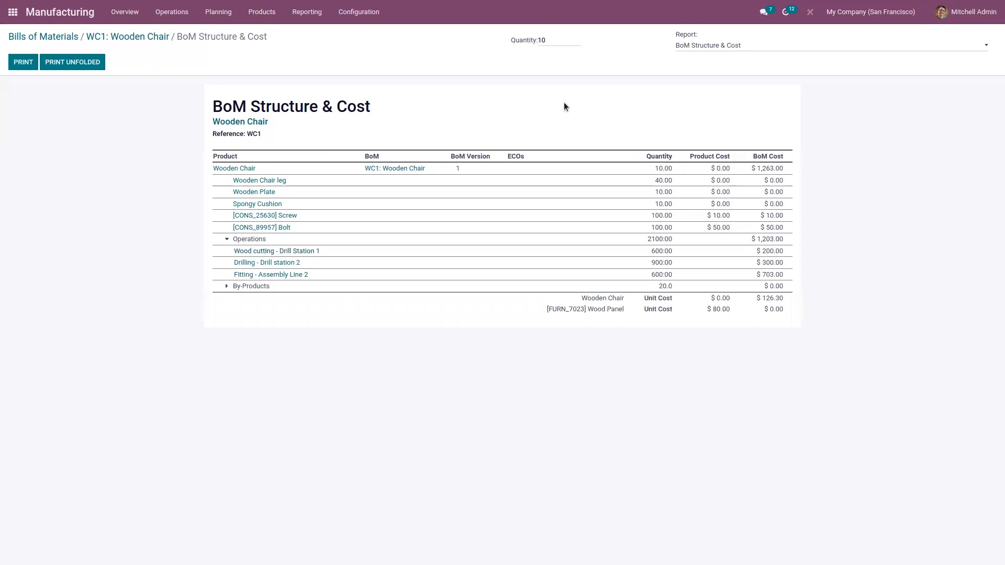
# - Set the report quantity back to 1 and examine the BoM cost of the individual operations
pyautogui.press('BackSpace')
pyautogui.click(584, 82)
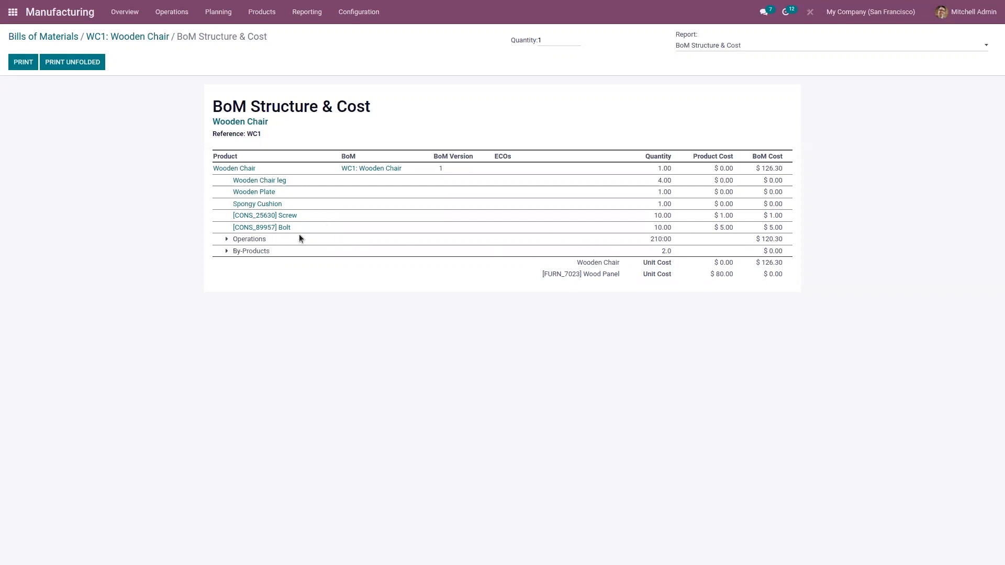
pyautogui.moveTo(760, 239); pyautogui.dragTo(788, 239)
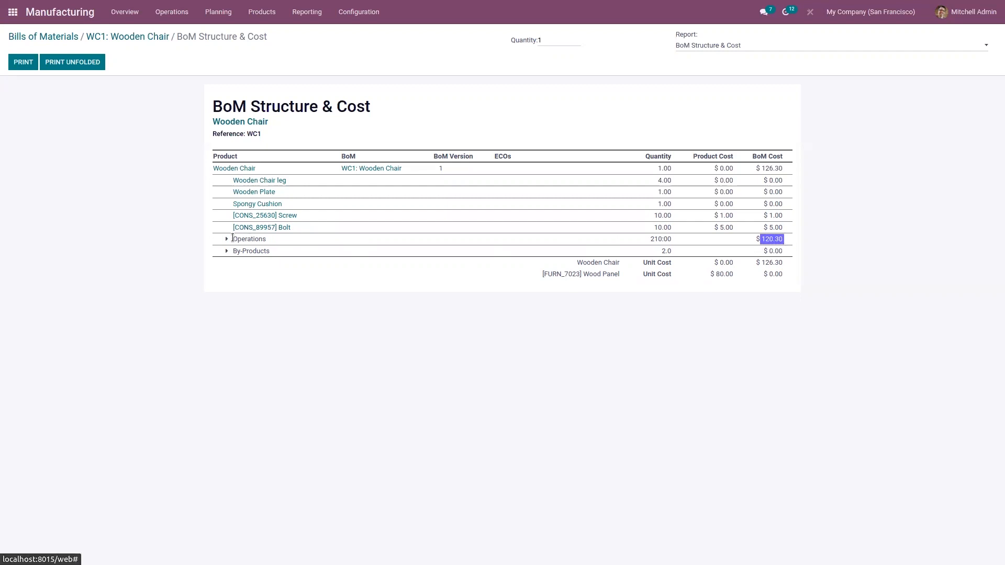
pyautogui.click(227, 239)
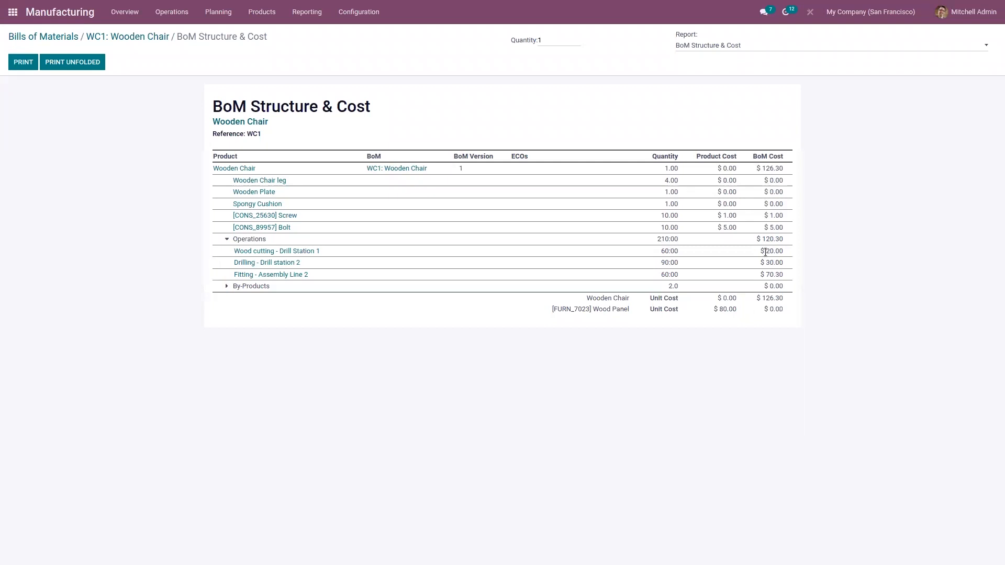
pyautogui.moveTo(766, 253); pyautogui.dragTo(783, 254)
pyautogui.moveTo(769, 262); pyautogui.dragTo(791, 267)
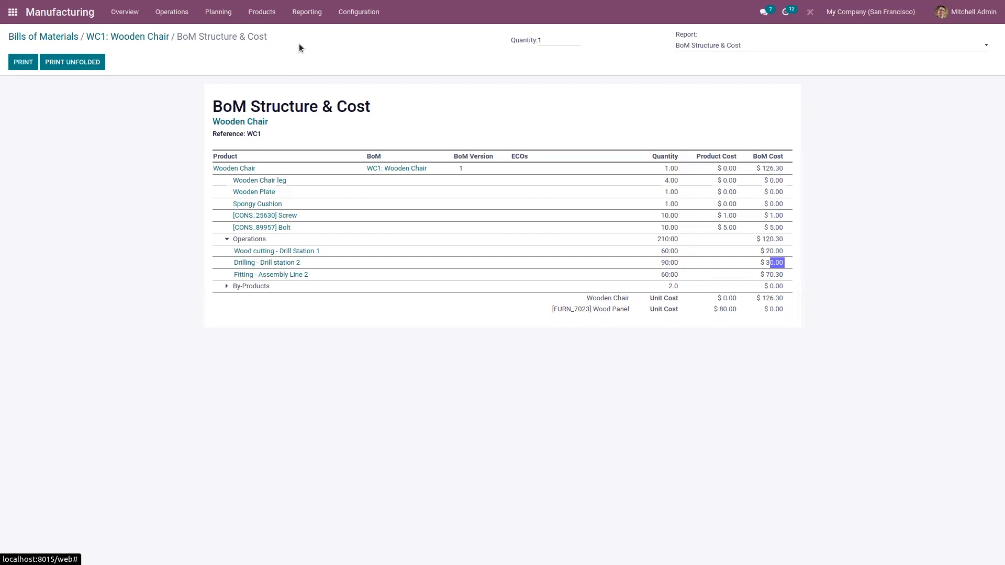
# - Open the Drill station 2 work center to check its cost per hour, setup time and cleanup time
pyautogui.click(346, 15)
pyautogui.click(354, 48)
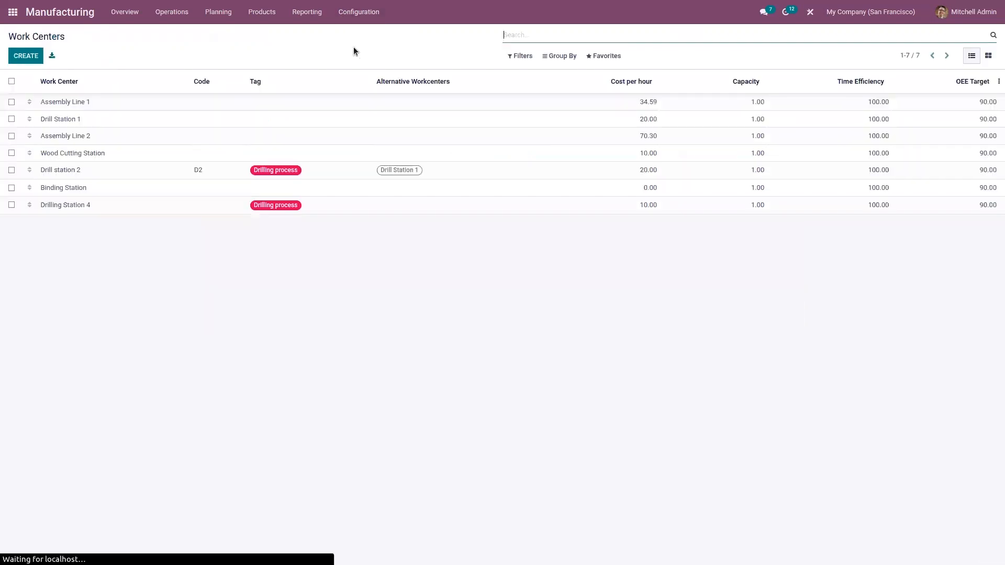
pyautogui.click(120, 175)
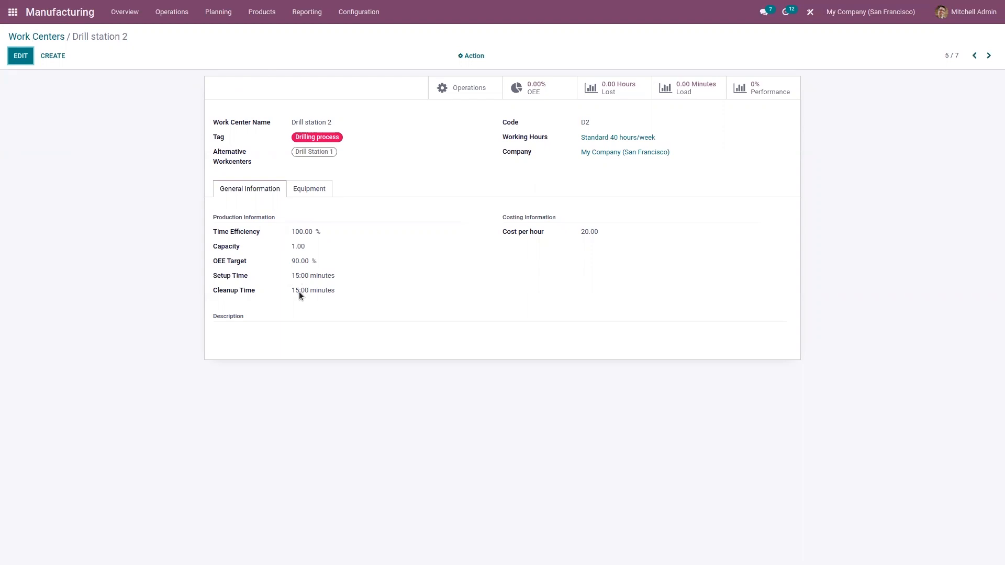
# - Reopen the Wooden Chair's BoM Structure & Cost report and compare its total cost with the expanded operations and by-products
pyautogui.click(256, 13)
pyautogui.click(269, 61)
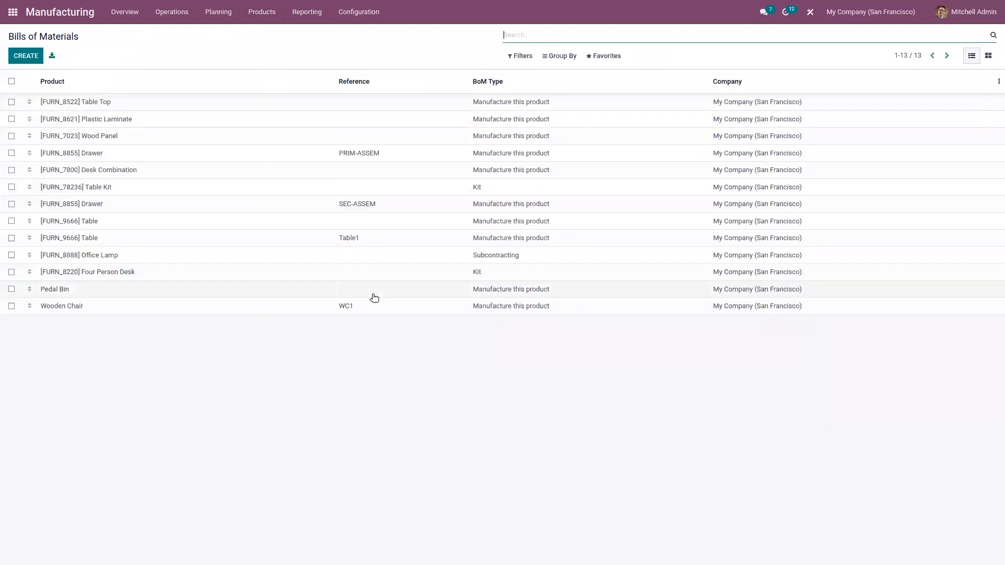
pyautogui.click(382, 307)
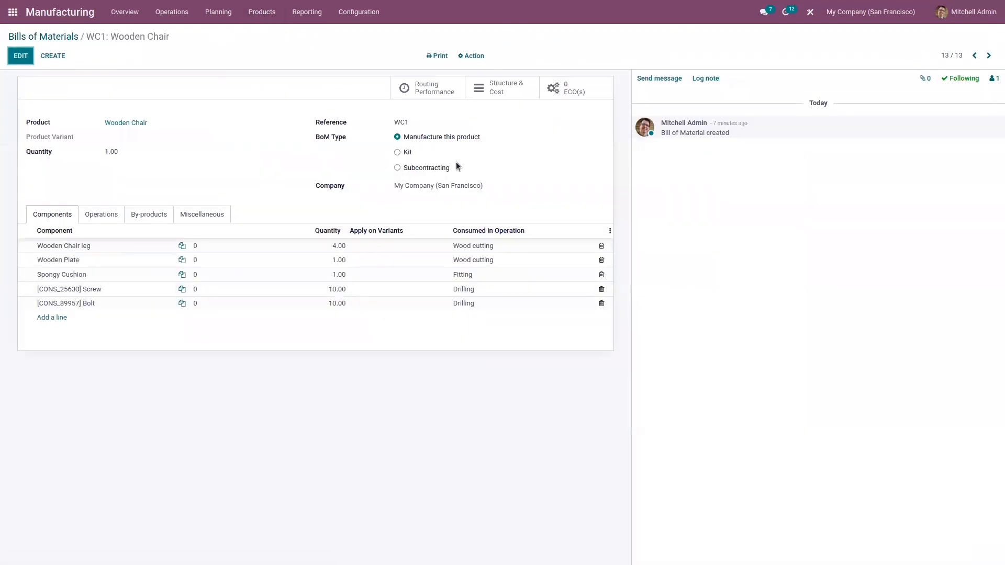
pyautogui.click(517, 90)
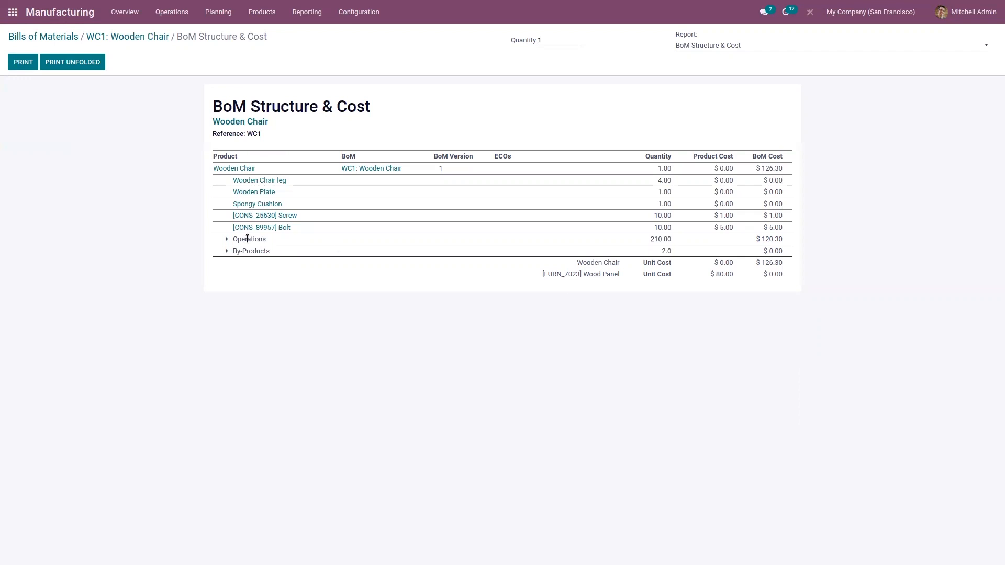
pyautogui.click(226, 239)
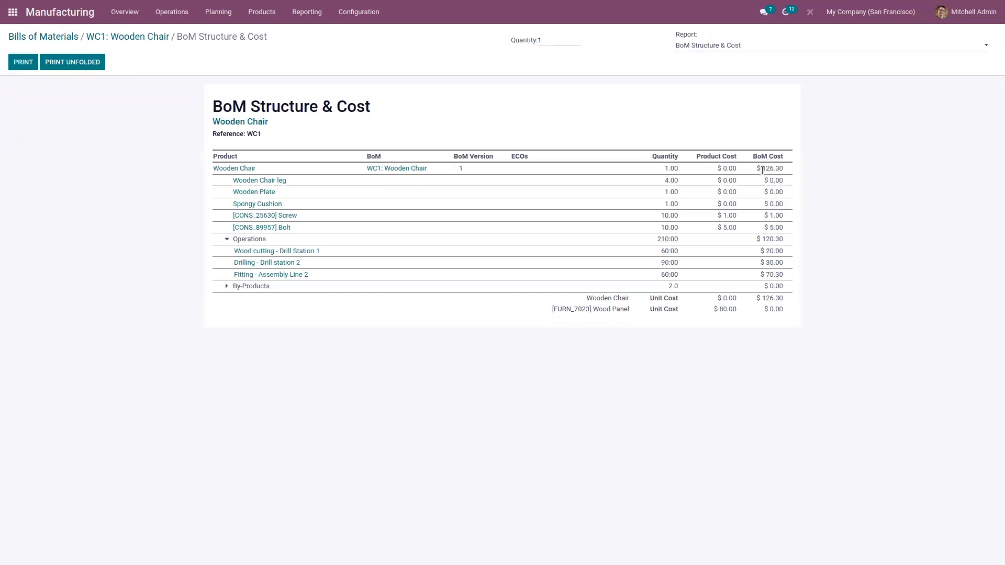
pyautogui.moveTo(763, 170); pyautogui.dragTo(785, 173)
pyautogui.click(227, 287)
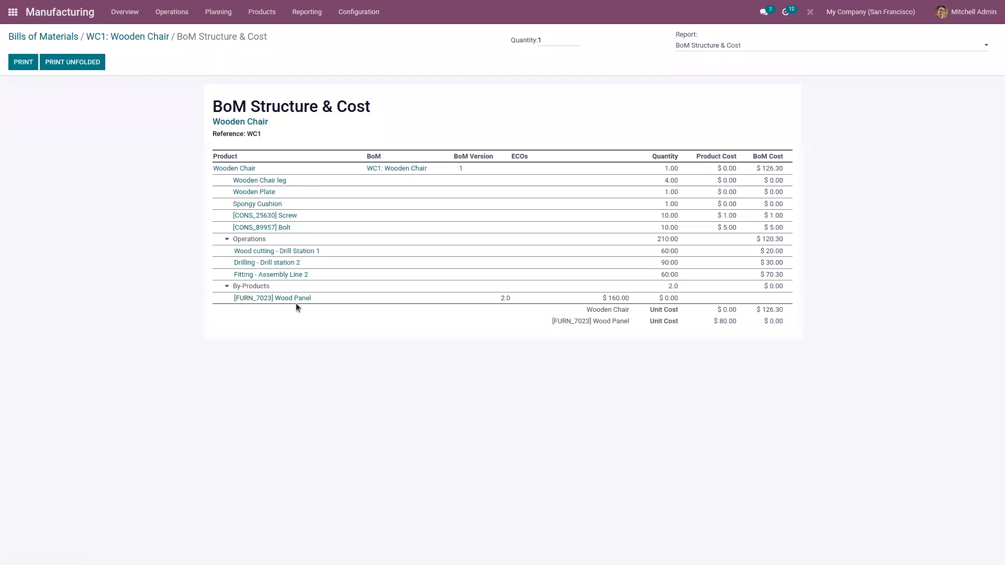
pyautogui.moveTo(762, 170); pyautogui.dragTo(784, 171)
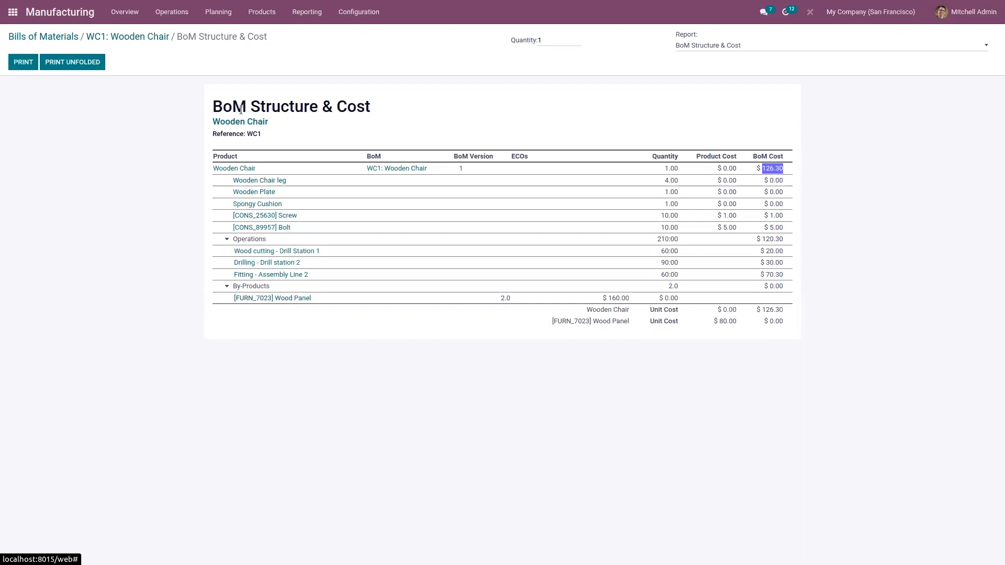
# - Set the Wood Panel by-product's cost share to 10% in the Wooden Chair bill of materials
pyautogui.click(62, 38)
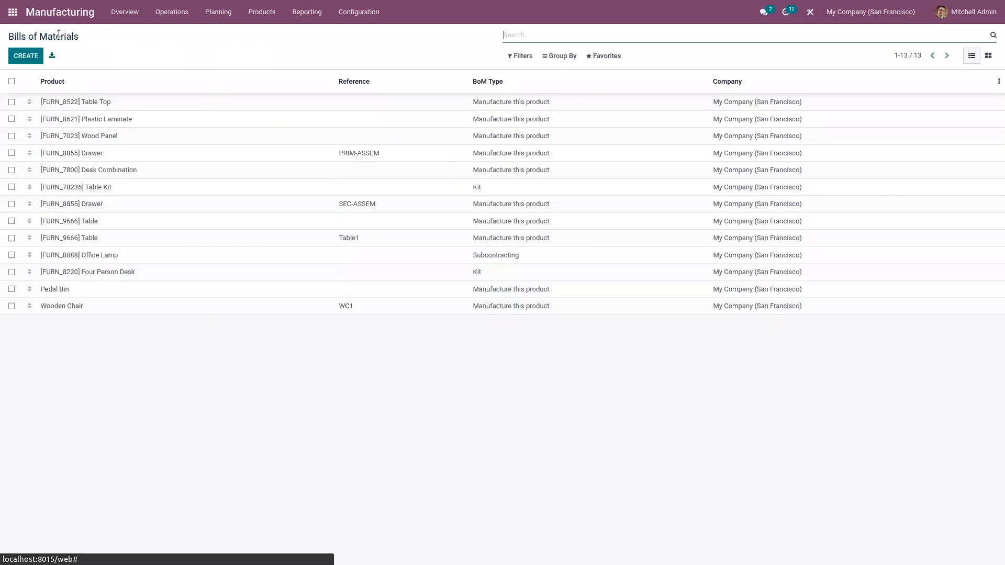
pyautogui.click(260, 312)
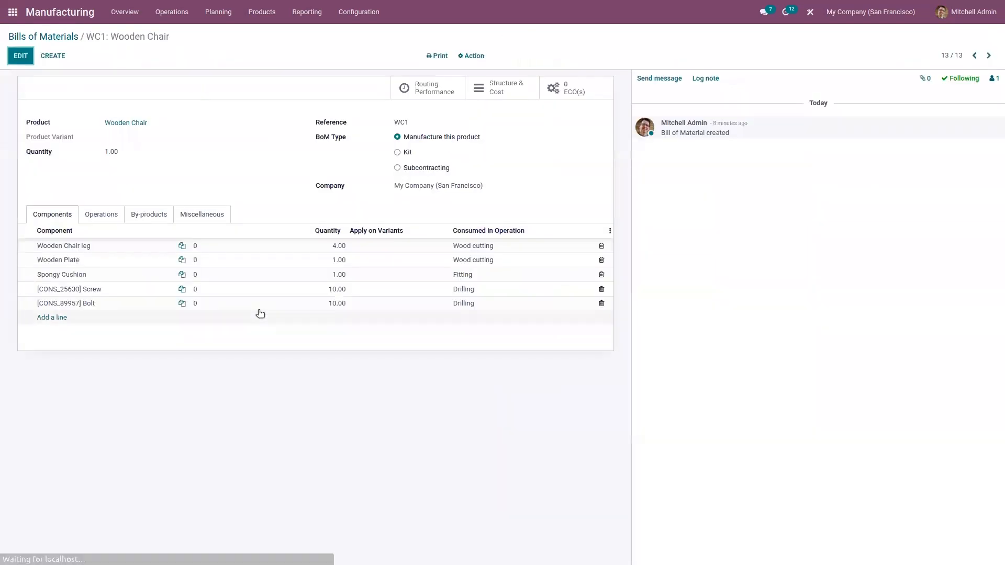
pyautogui.click(152, 221)
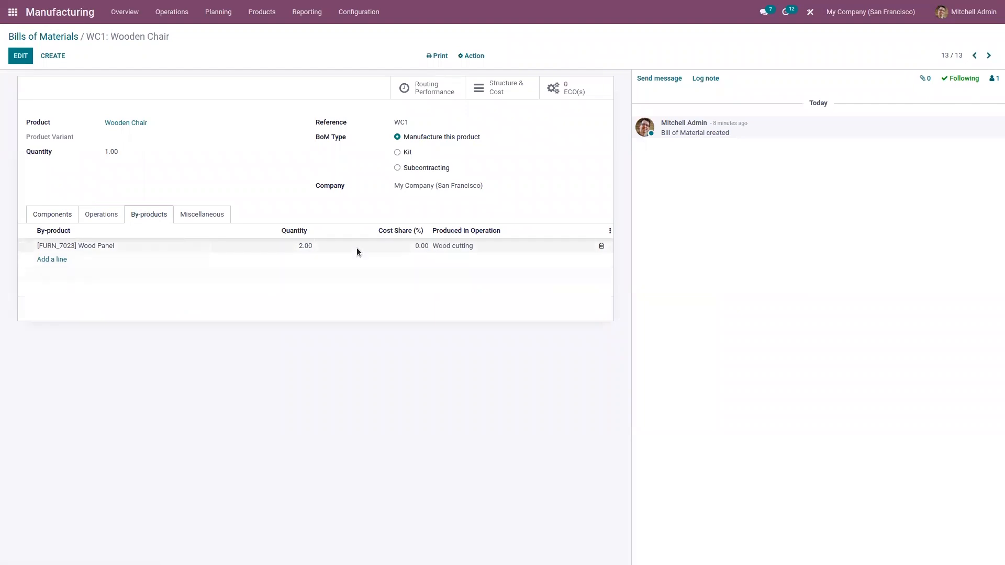
pyautogui.click(404, 245)
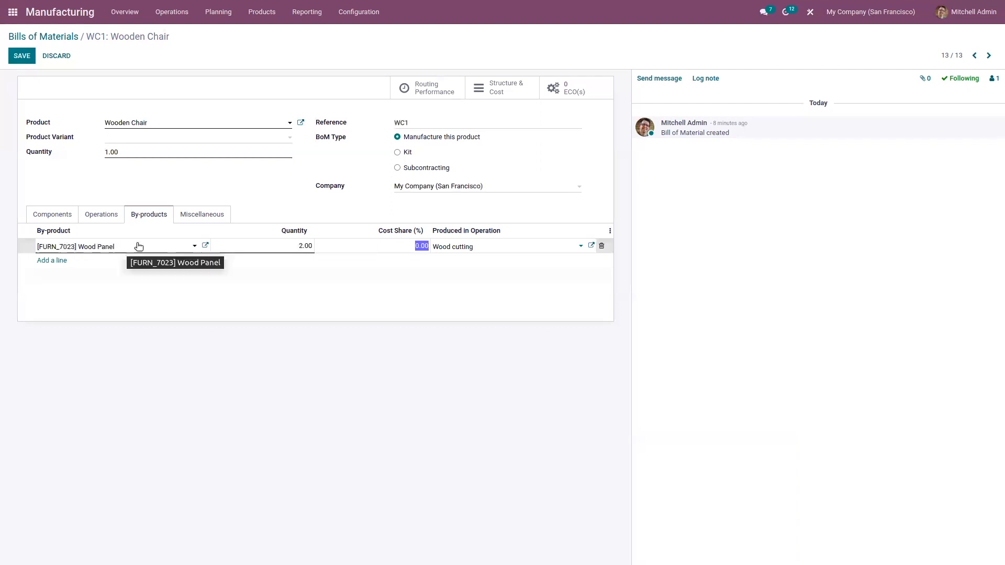
pyautogui.click(398, 248)
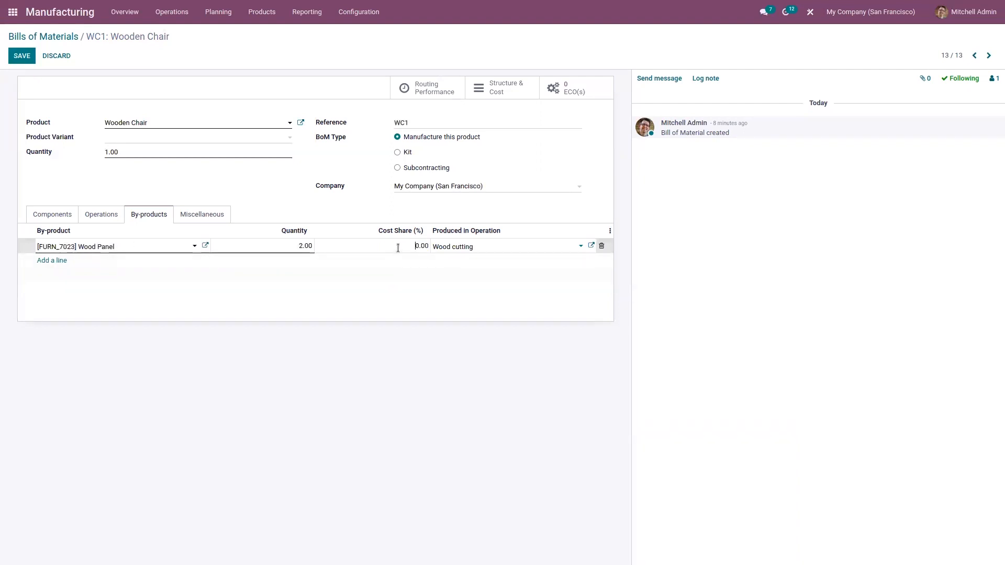
pyautogui.click(407, 302)
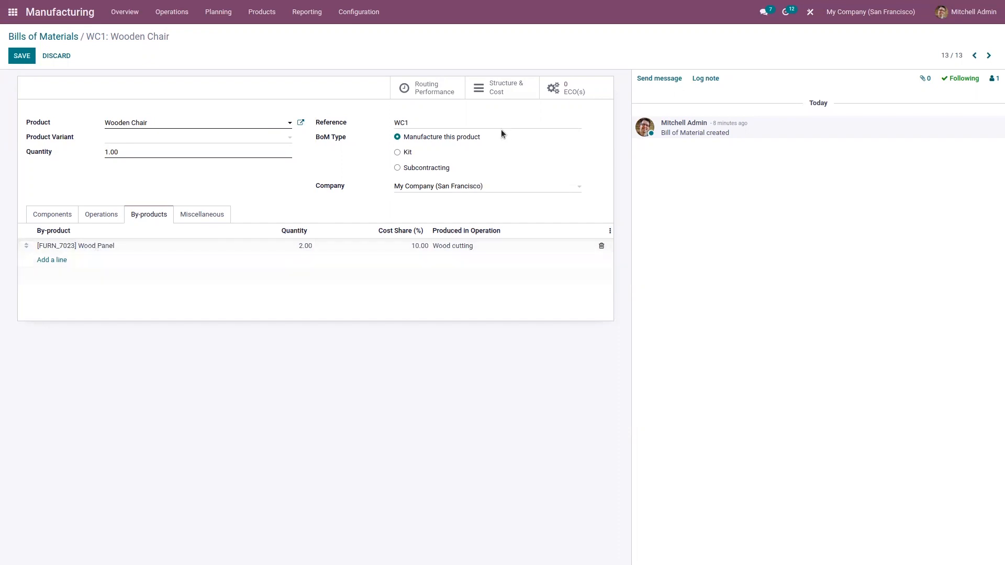
# - Open the Structure & Cost report and expand by-products and operations to examine how the cost share affects the chair's cost
pyautogui.click(491, 91)
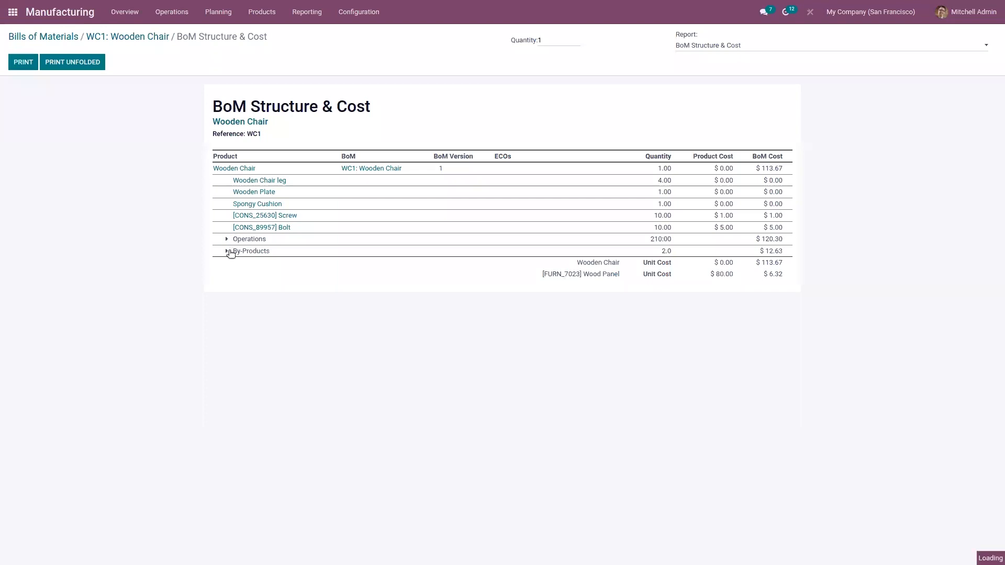
pyautogui.click(227, 251)
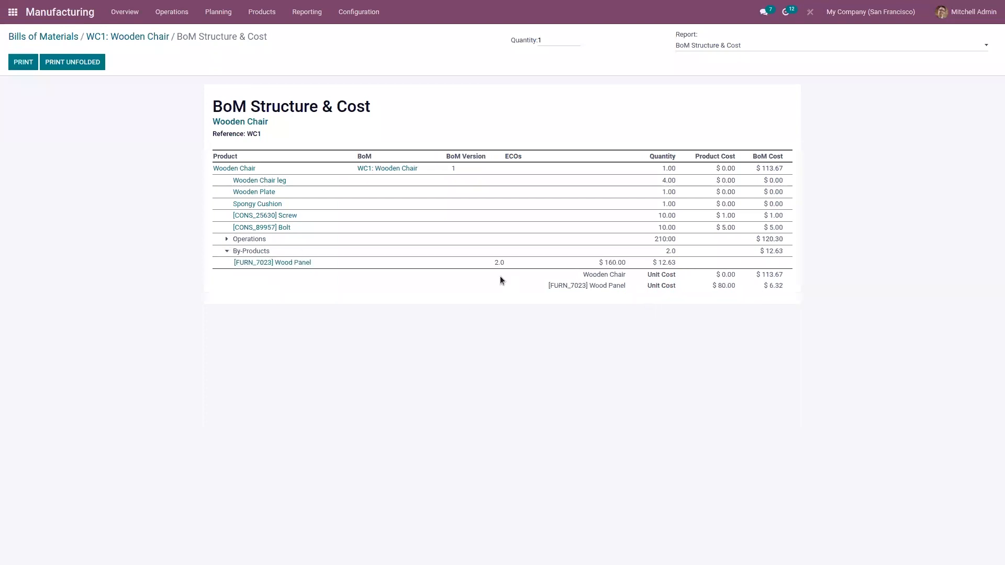
pyautogui.click(227, 239)
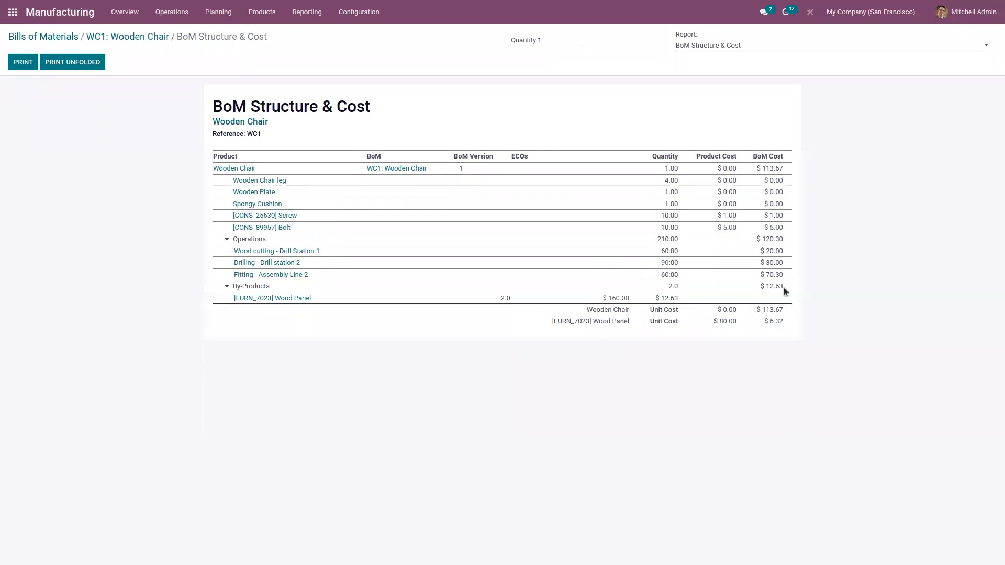
pyautogui.moveTo(760, 168); pyautogui.dragTo(783, 163)
pyautogui.click(747, 115)
pyautogui.moveTo(768, 285); pyautogui.dragTo(797, 285)
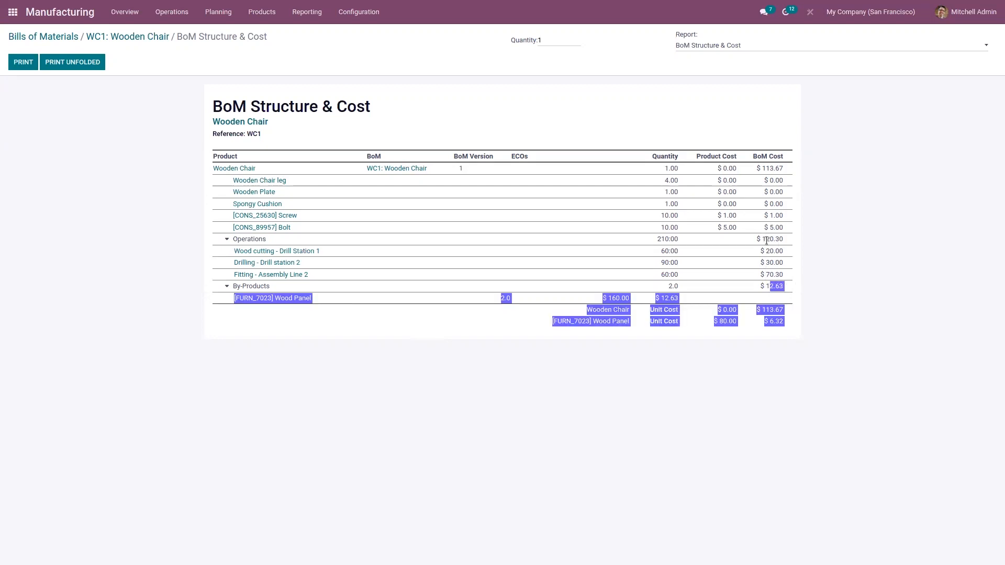
pyautogui.click(336, 55)
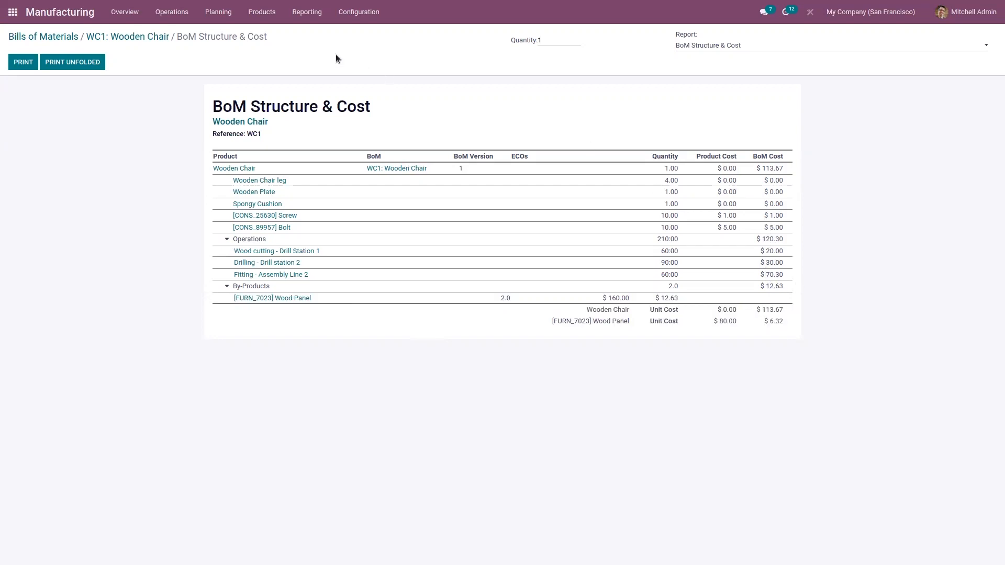
# - Return to the Wooden Chair bill of materials, review the Wooden Chair leg's inventory routes, and discard its product form
pyautogui.click(140, 37)
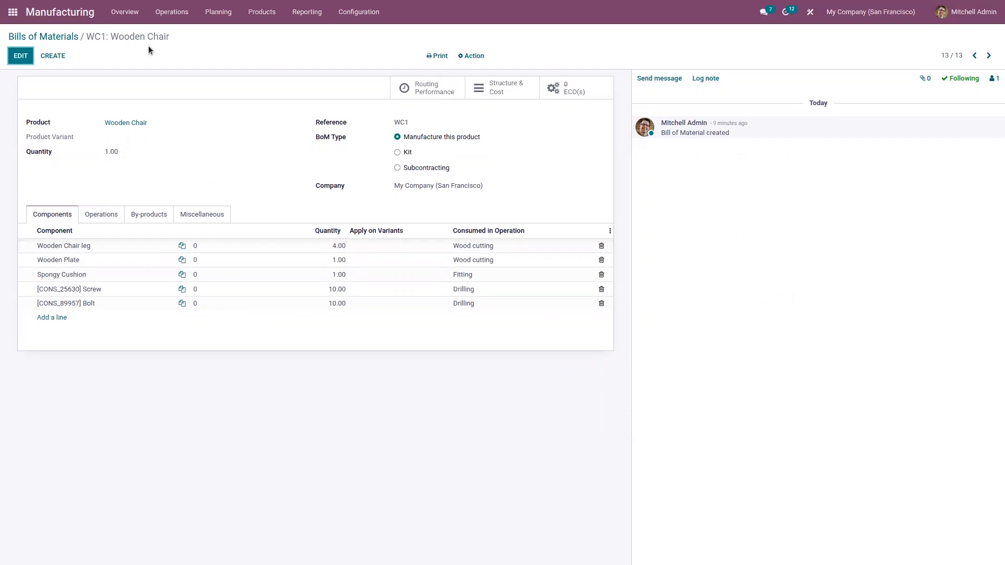
pyautogui.click(172, 13)
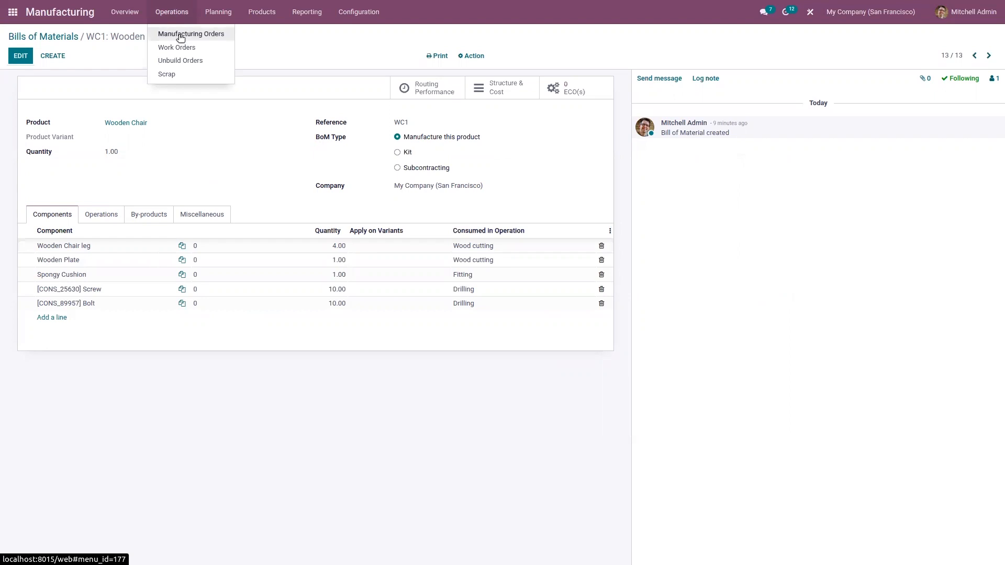
pyautogui.click(143, 190)
pyautogui.click(127, 246)
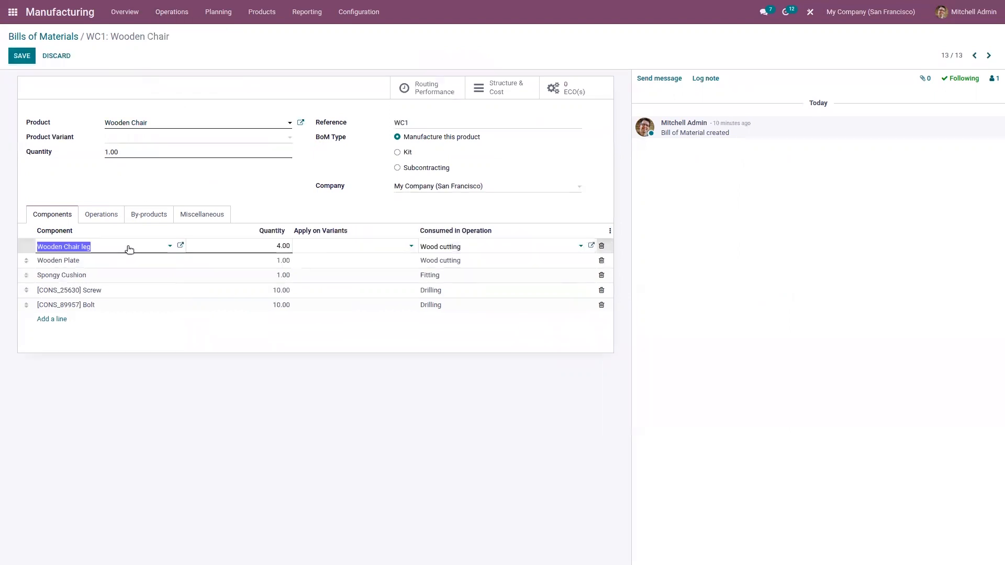
pyautogui.click(180, 245)
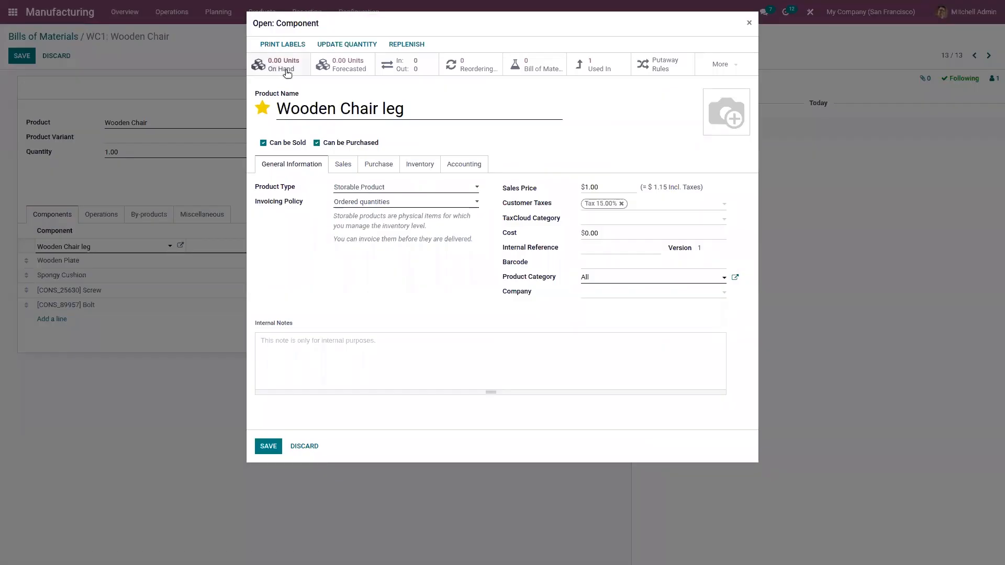
pyautogui.click(422, 165)
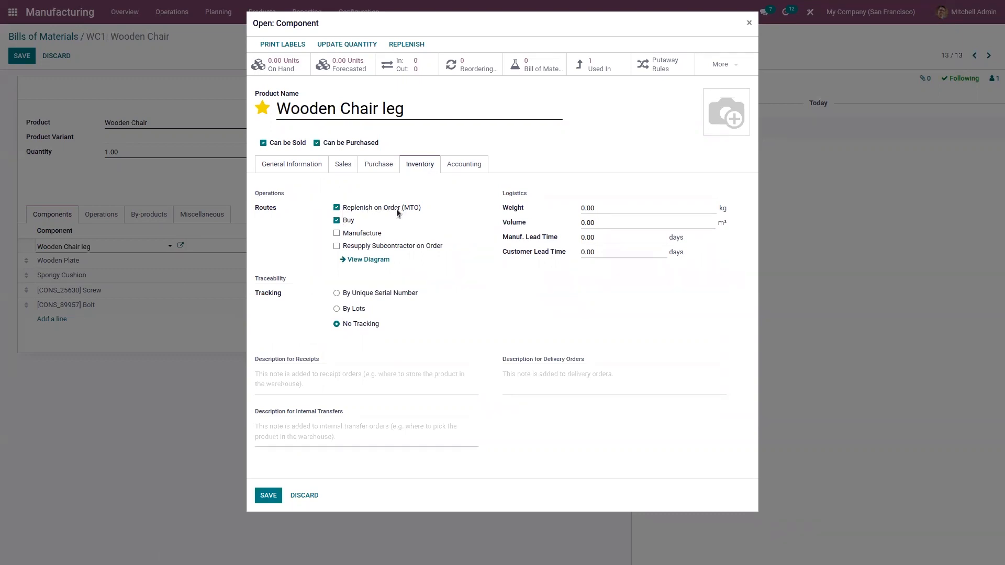
pyautogui.click(304, 496)
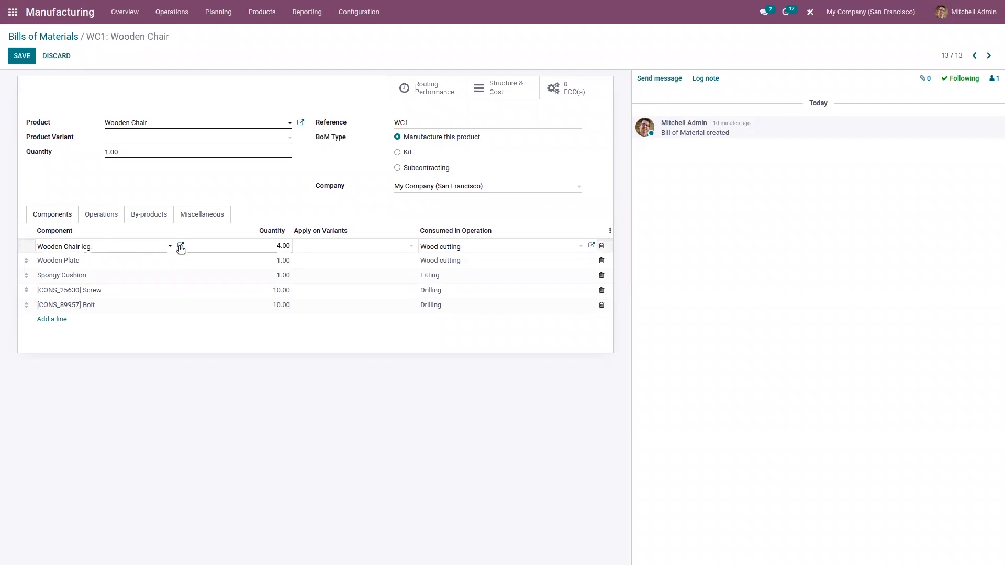
# - Open the Wooden Chair leg component, review its inventory routes and vendor pricelist, and save its product form
pyautogui.click(181, 246)
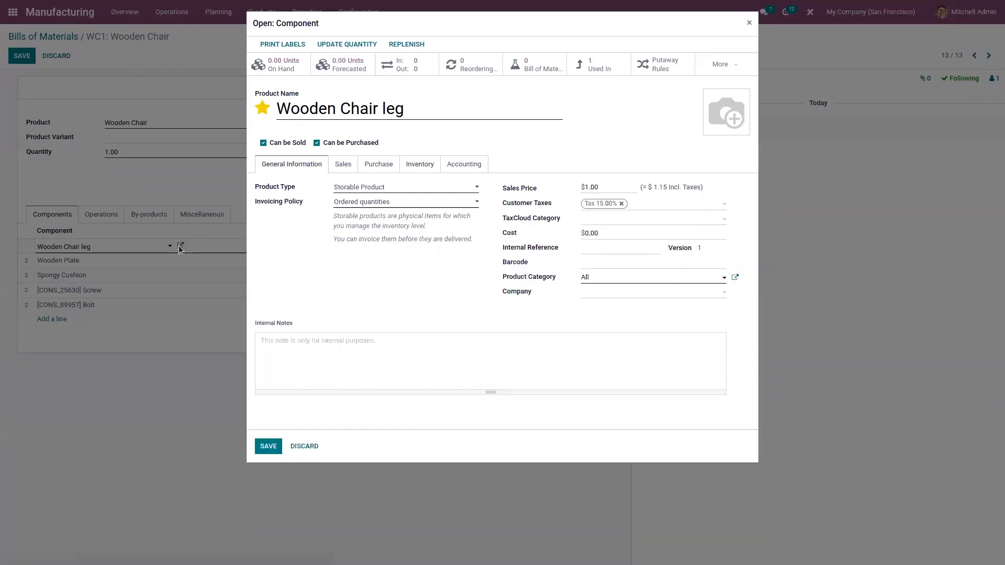
pyautogui.click(408, 165)
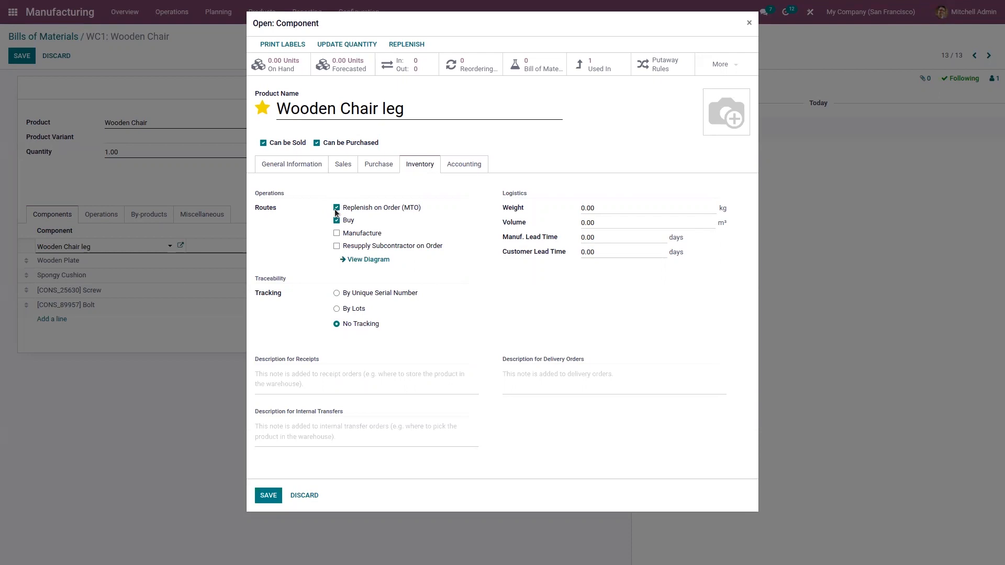
pyautogui.click(373, 165)
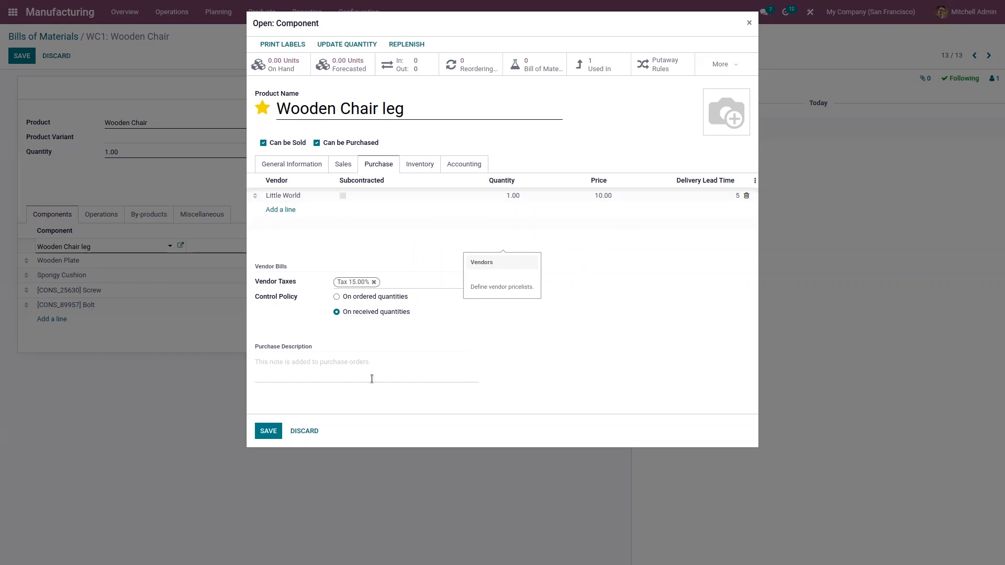
pyautogui.click(269, 430)
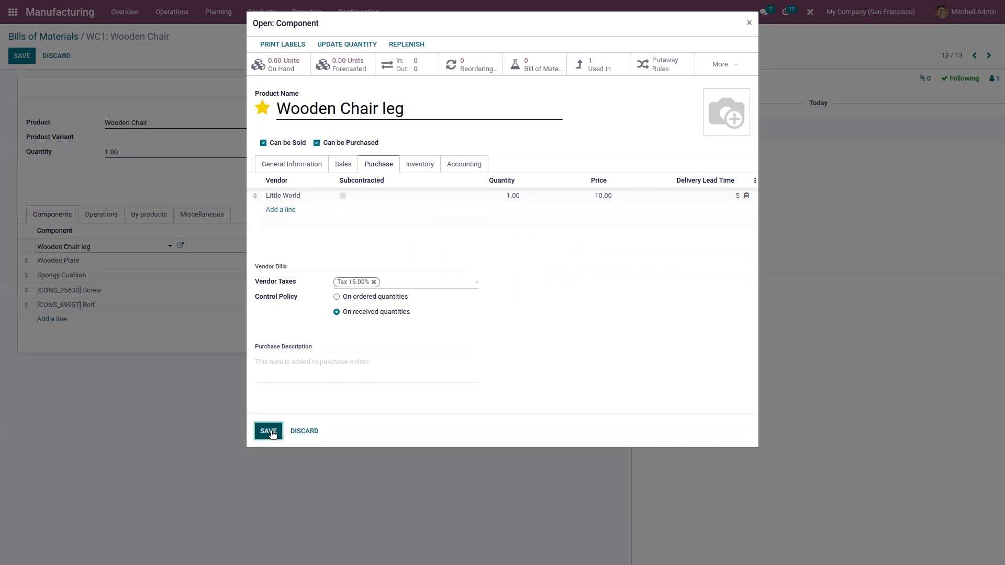
# - Open the Wooden Plate component, check its inventory routes and vendor price, and save its product form
pyautogui.click(134, 262)
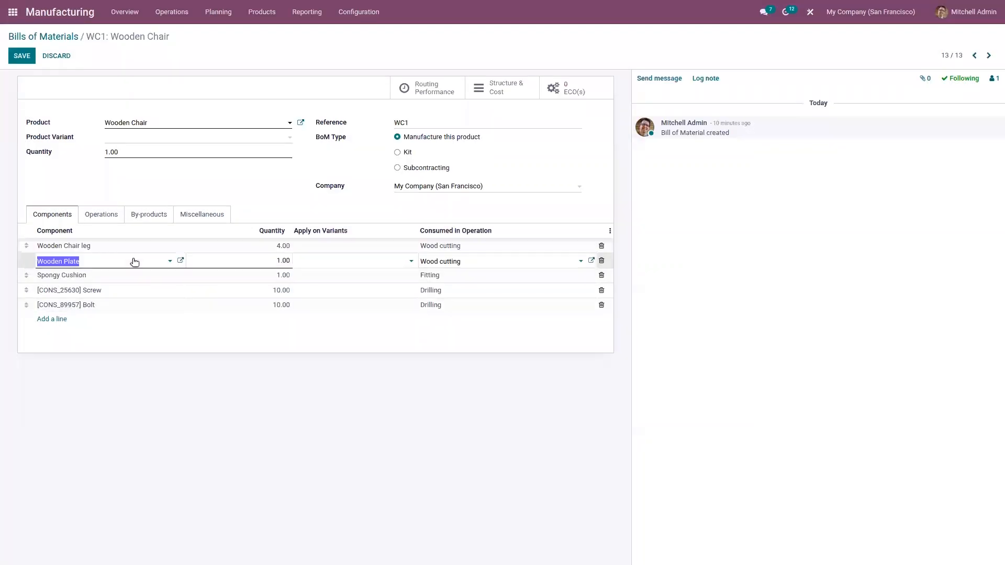
pyautogui.click(180, 261)
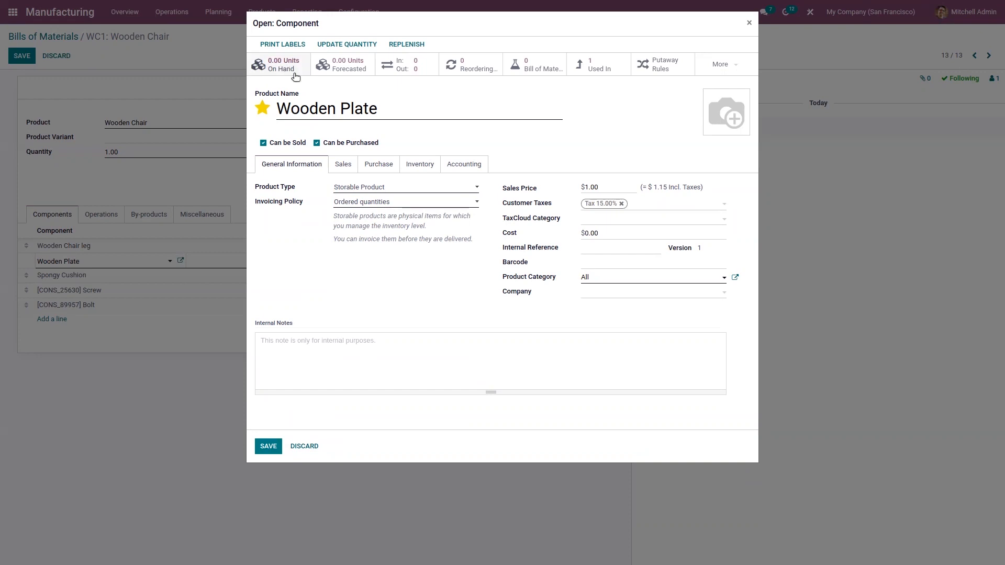
pyautogui.click(416, 165)
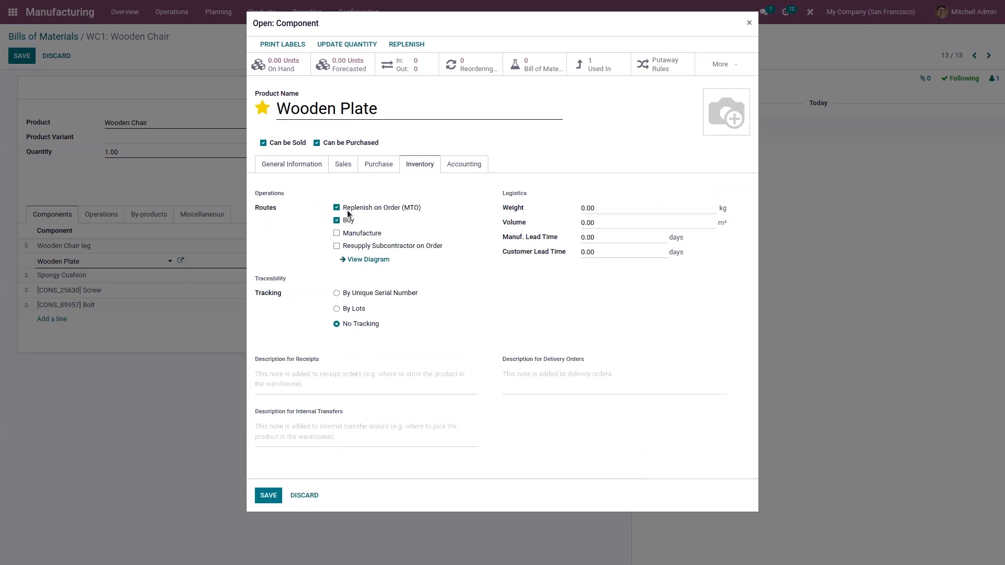
pyautogui.click(379, 166)
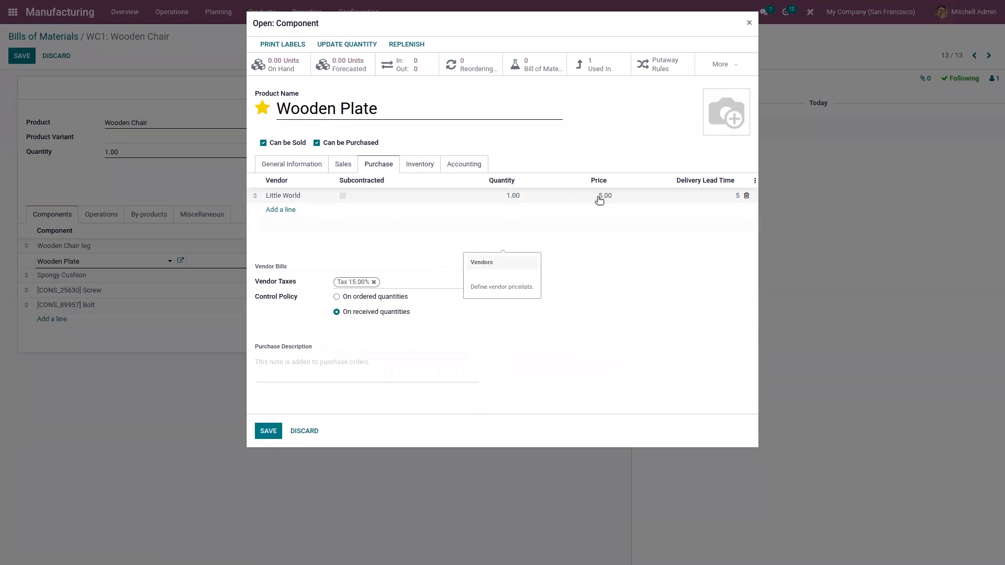
pyautogui.click(267, 432)
# - Open the Spongy Cushion component, check its routes and vendor details, save its product form, and leave the component line
pyautogui.click(108, 278)
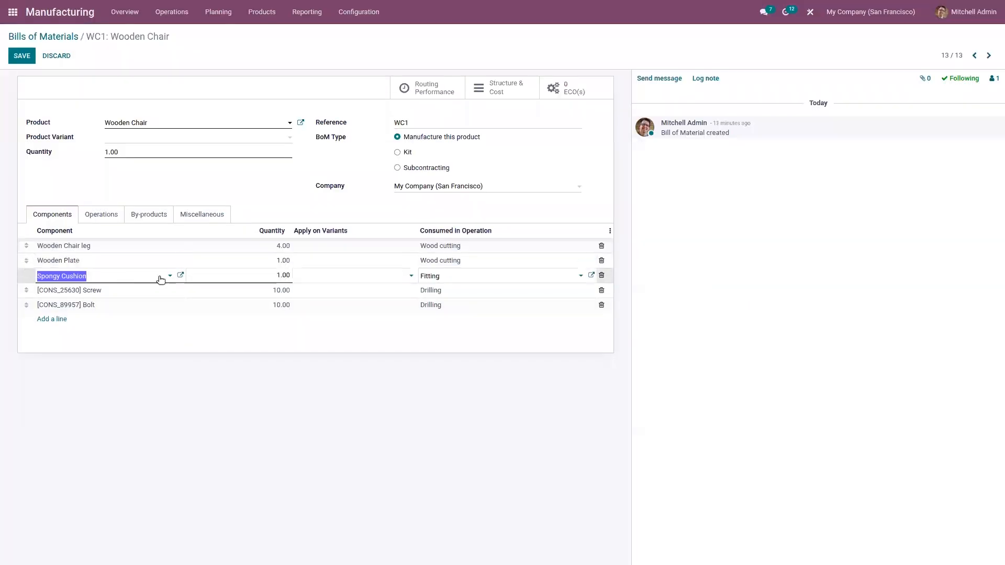
pyautogui.click(181, 275)
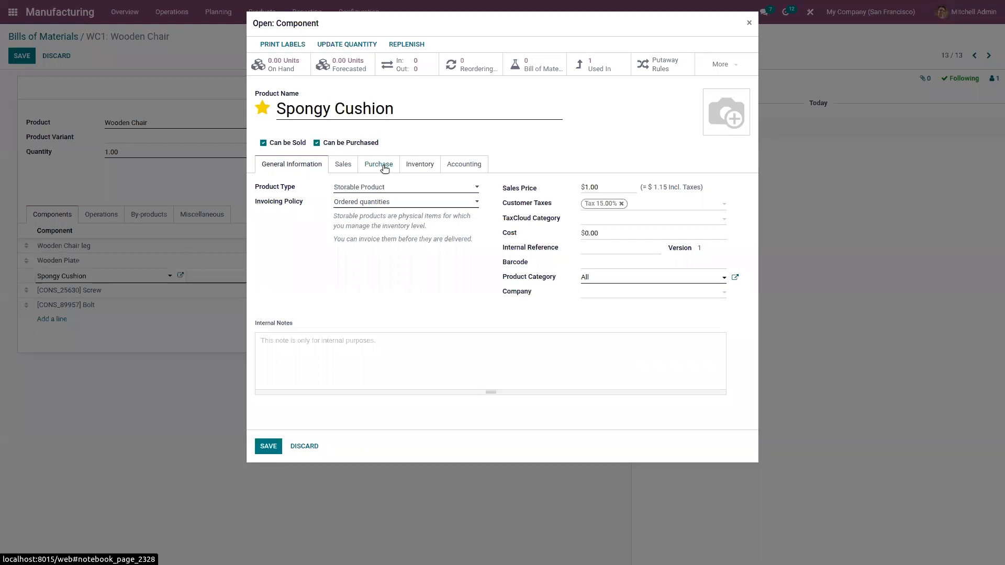
pyautogui.click(427, 169)
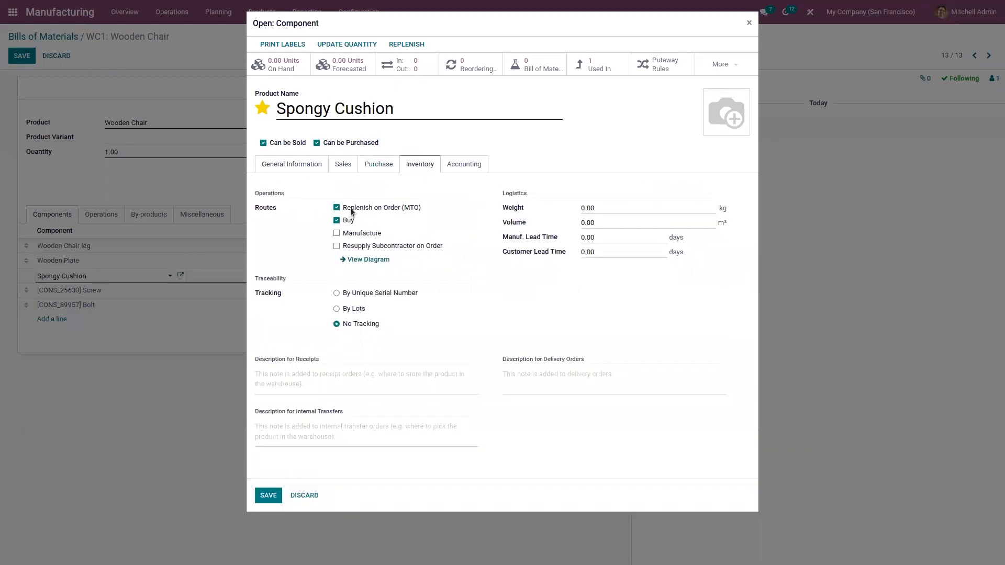
pyautogui.click(370, 170)
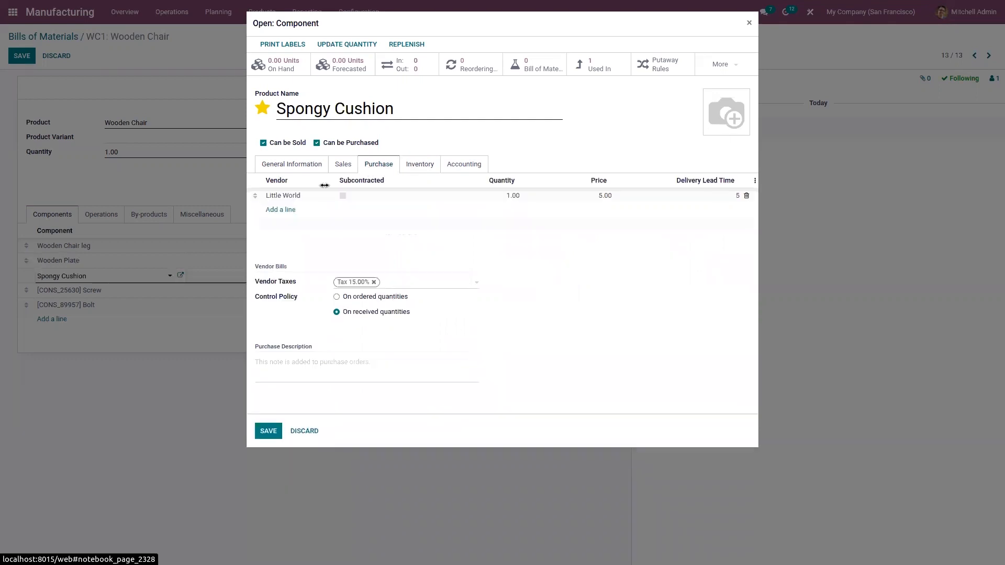
pyautogui.click(268, 431)
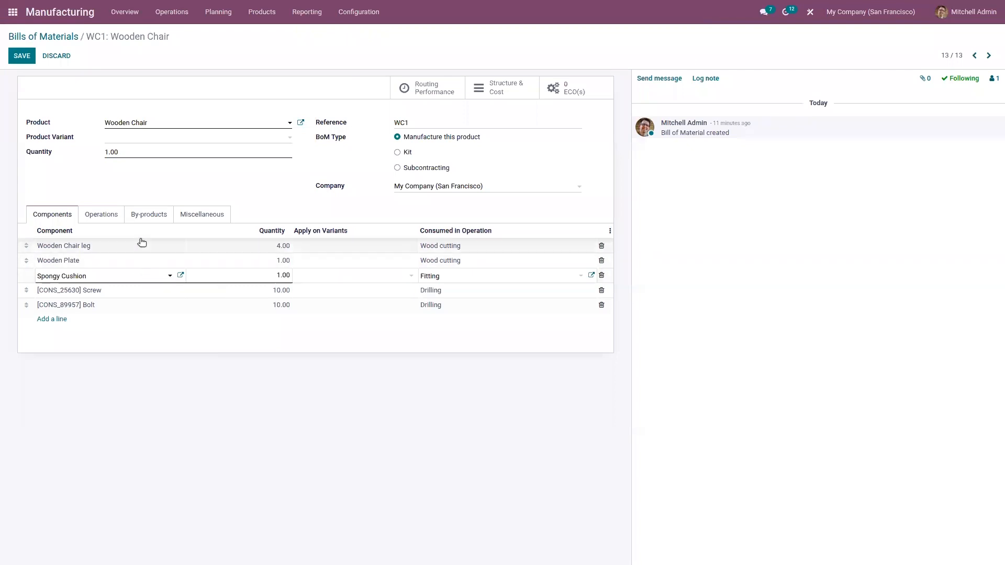
pyautogui.click(212, 178)
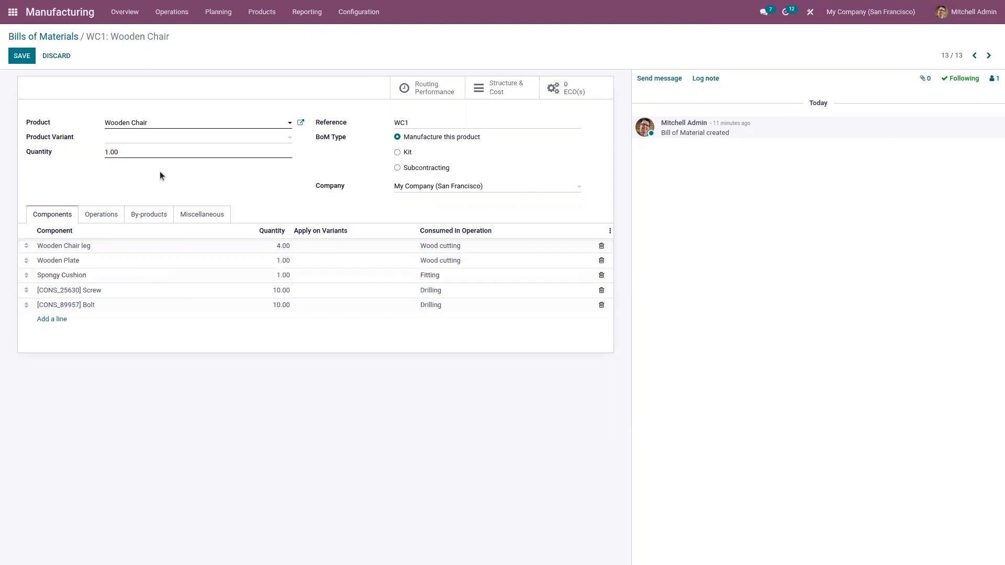
# - Open the Screw component to review its product type and general information, and discard its form
pyautogui.click(110, 296)
pyautogui.click(180, 291)
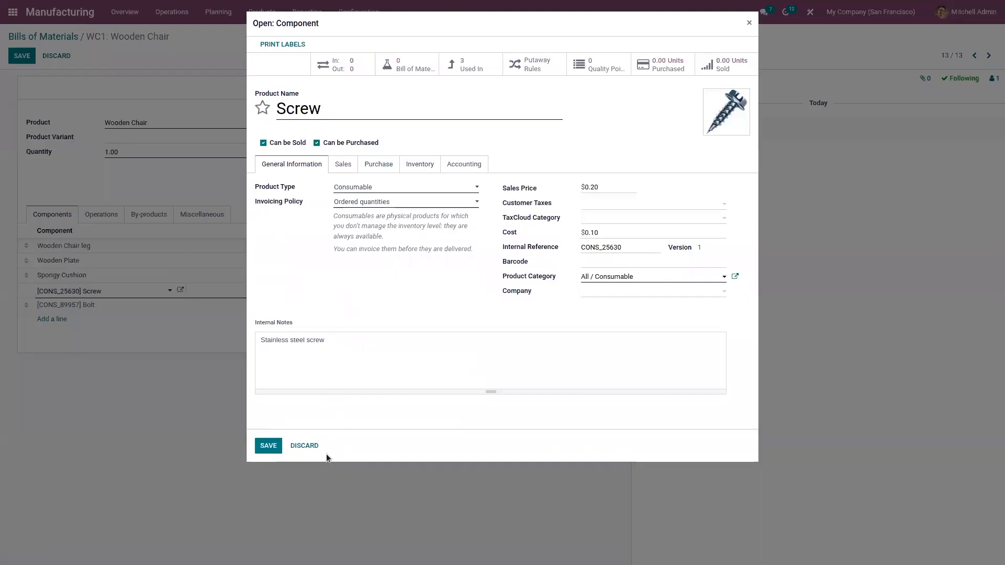
pyautogui.click(306, 446)
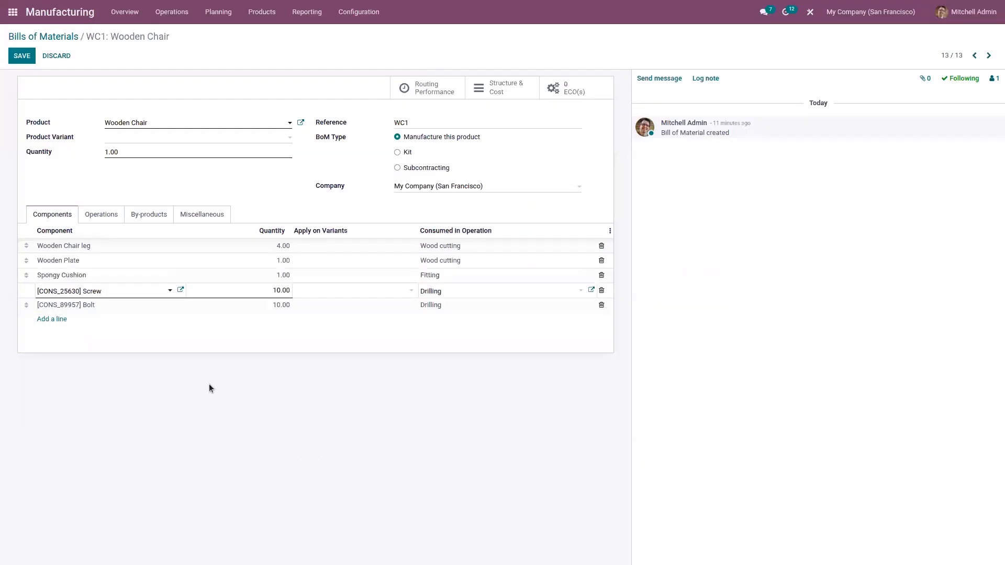
pyautogui.click(140, 331)
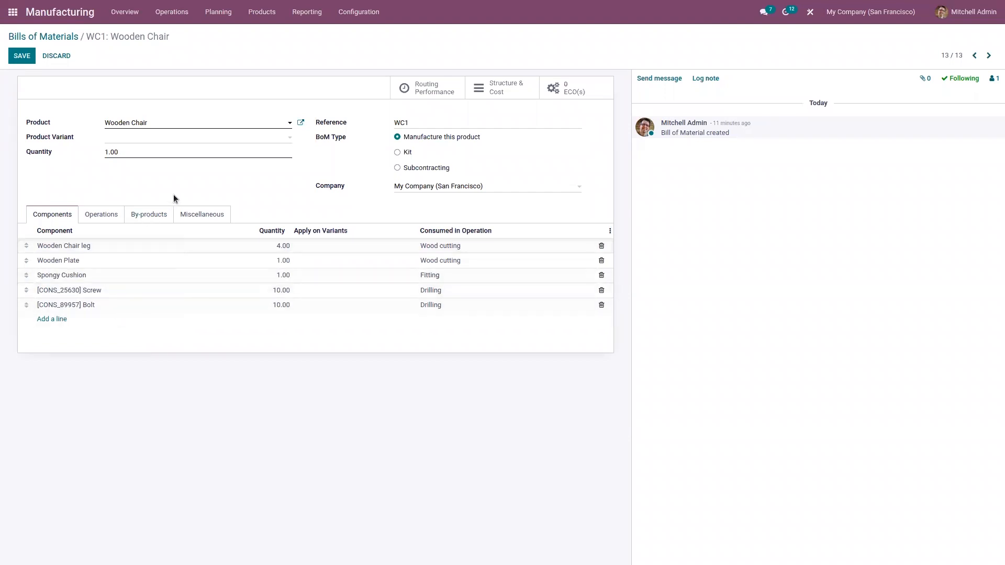
# - Save the bill of materials and create a new manufacturing order with Wooden Chair as the product
pyautogui.click(20, 55)
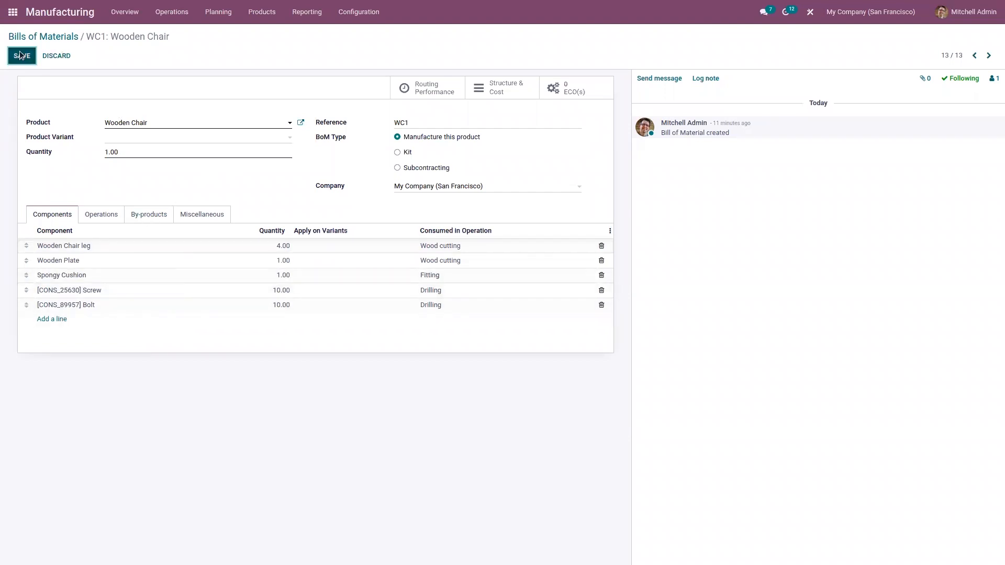
pyautogui.click(164, 14)
pyautogui.click(179, 35)
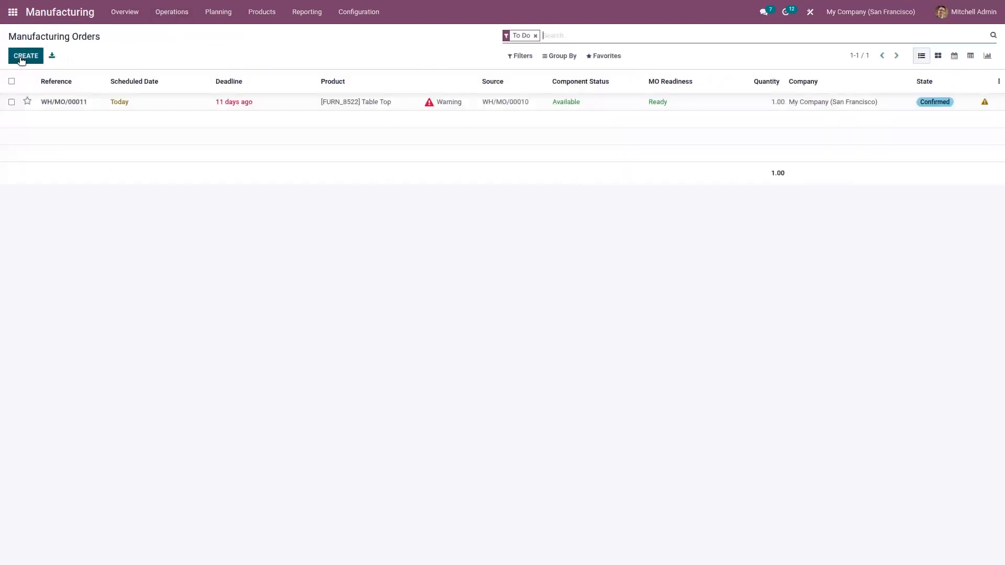
pyautogui.click(21, 59)
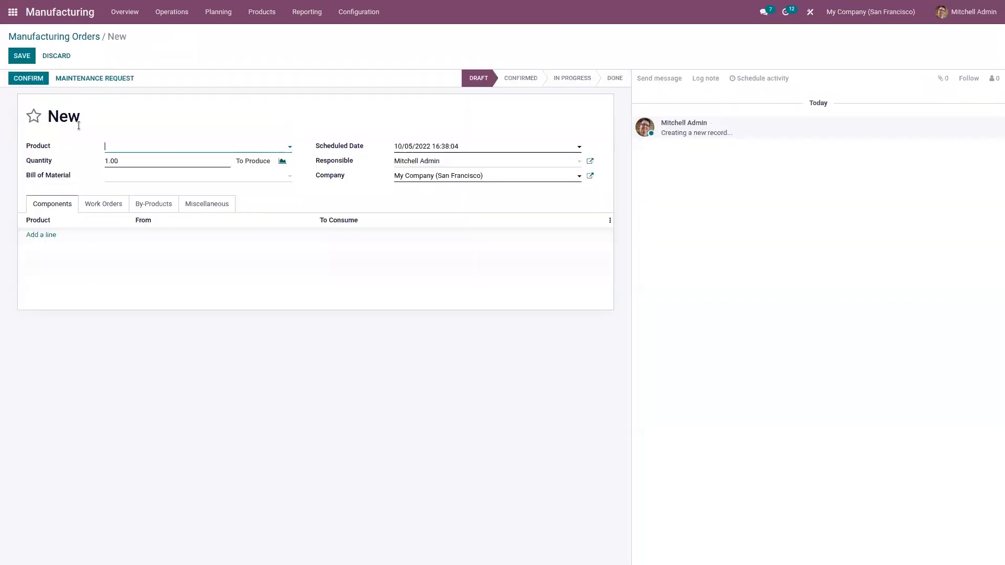
pyautogui.write('wood')
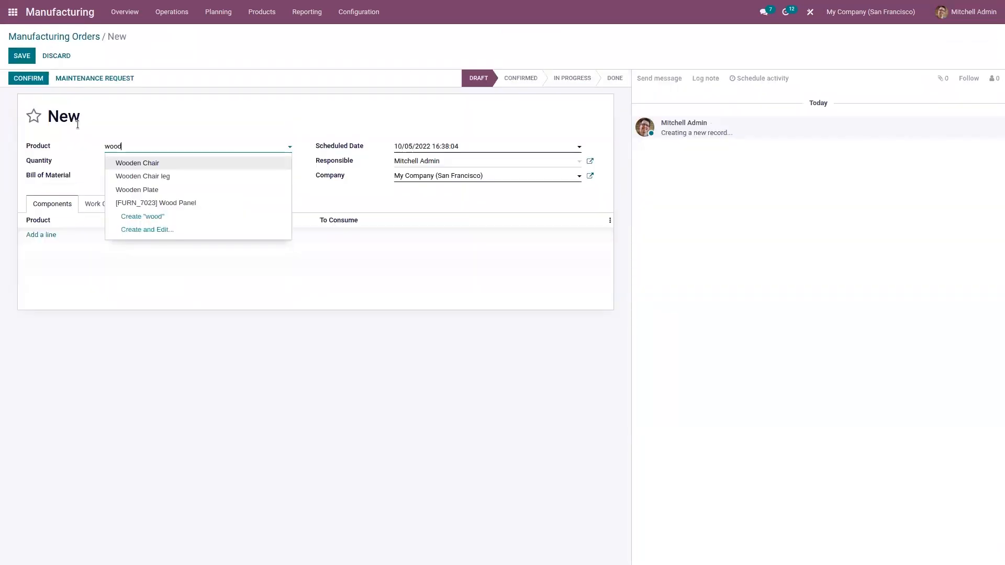
pyautogui.click(140, 167)
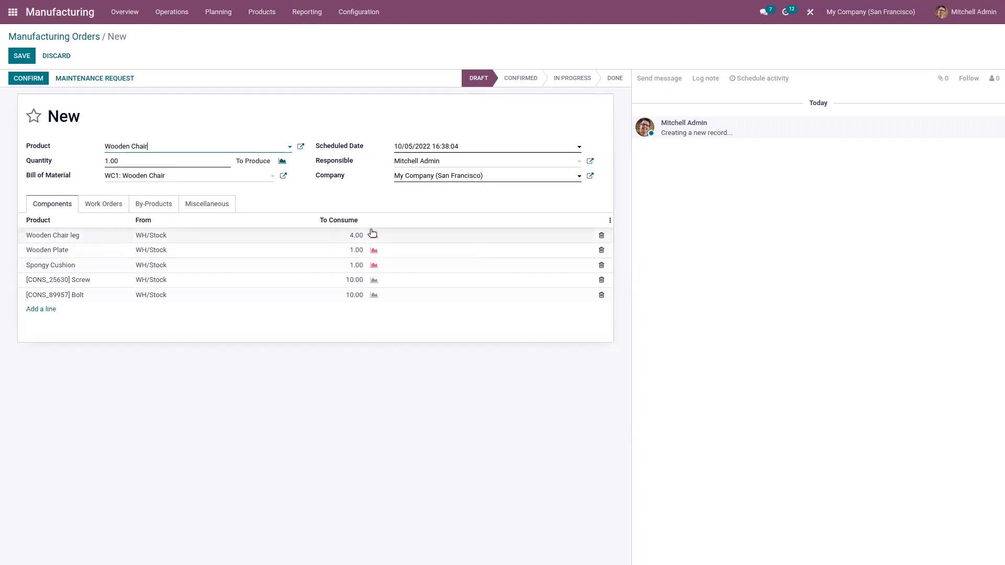
# - Review the new manufacturing order's work orders, by-products, and miscellaneous settings
pyautogui.click(102, 205)
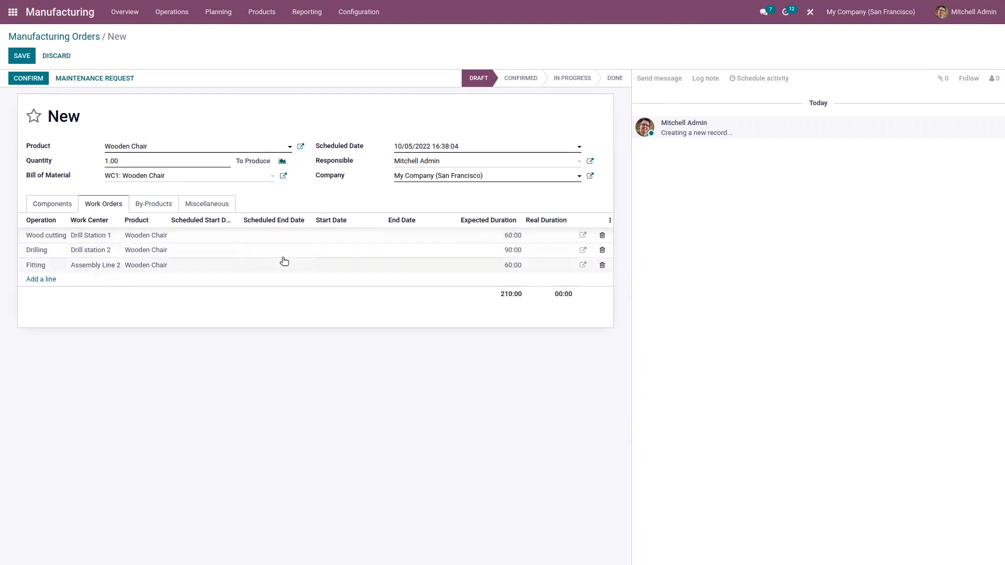
pyautogui.click(155, 207)
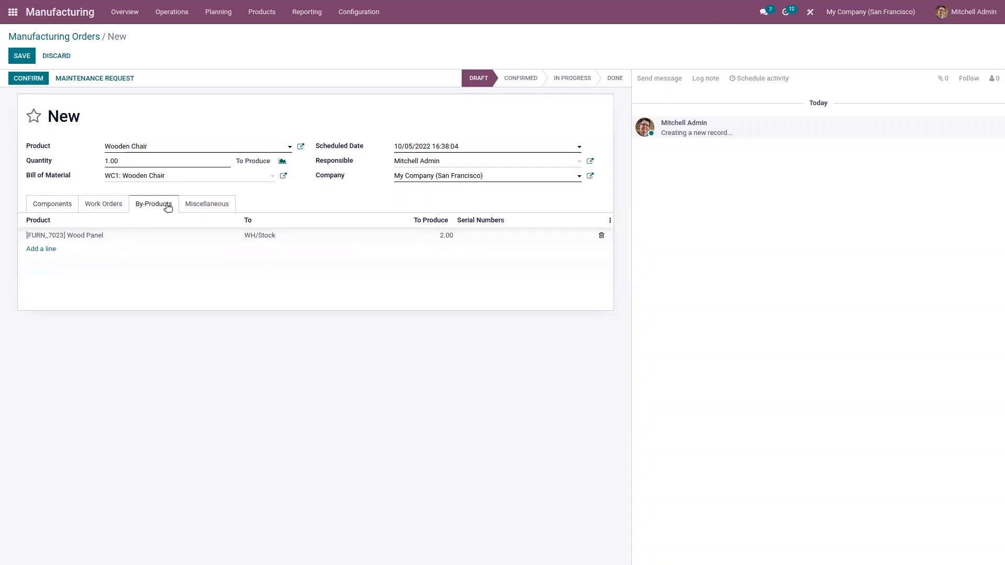
pyautogui.click(201, 205)
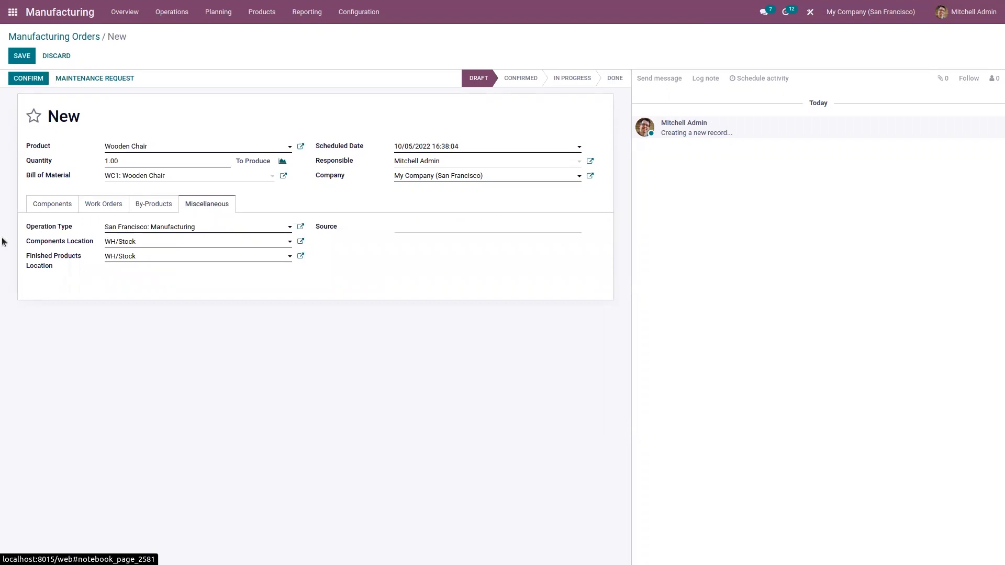
# - Try San Francisco: Manufacturing as the operation in the order's bill of materials, examine that operation type's default locations, and discard both forms
pyautogui.click(284, 177)
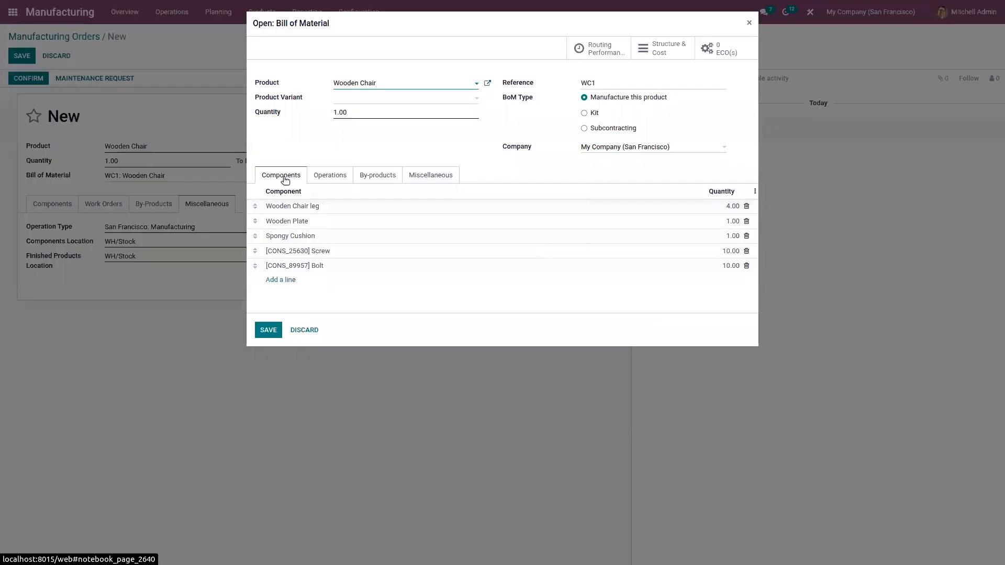
pyautogui.click(442, 175)
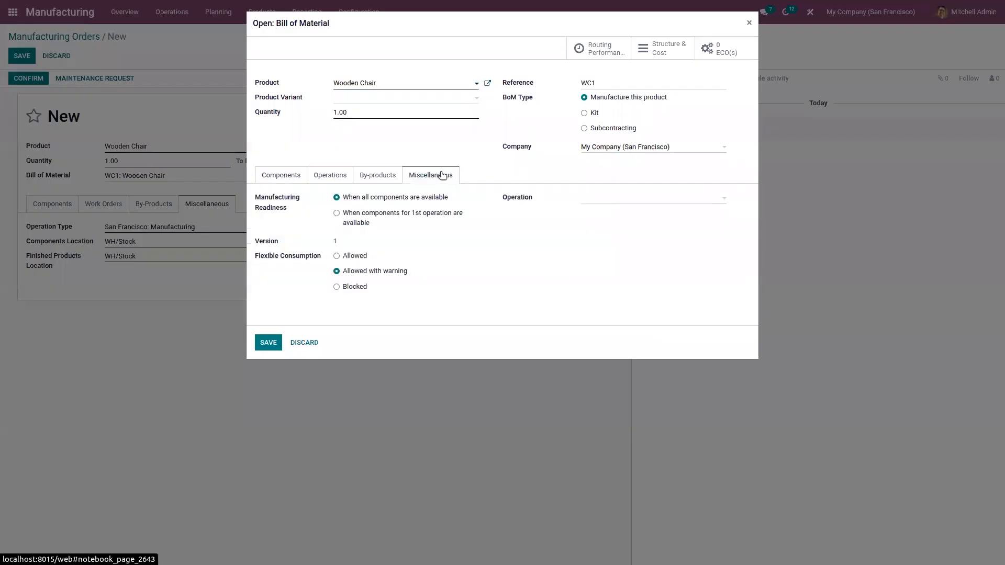
pyautogui.click(618, 202)
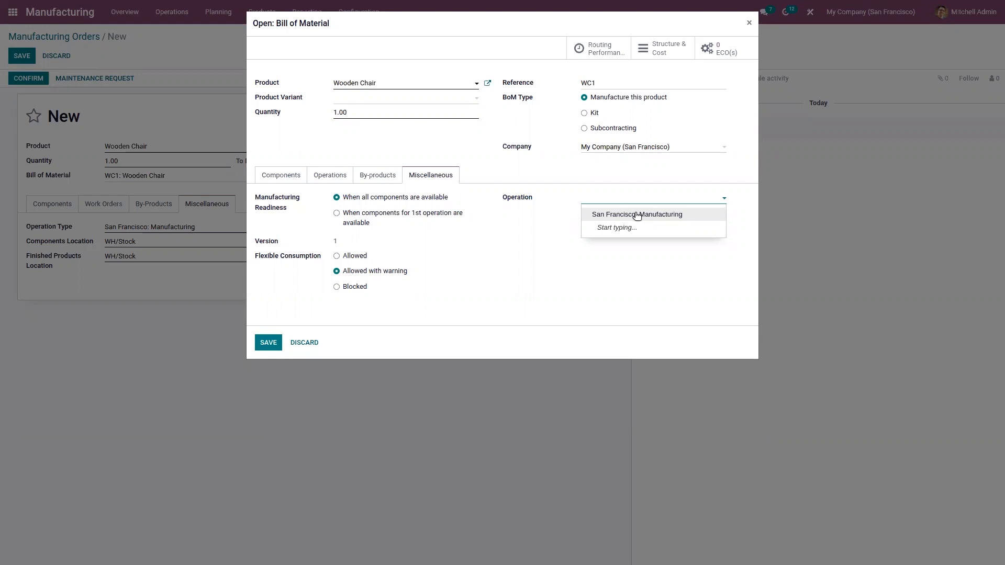
pyautogui.click(637, 214)
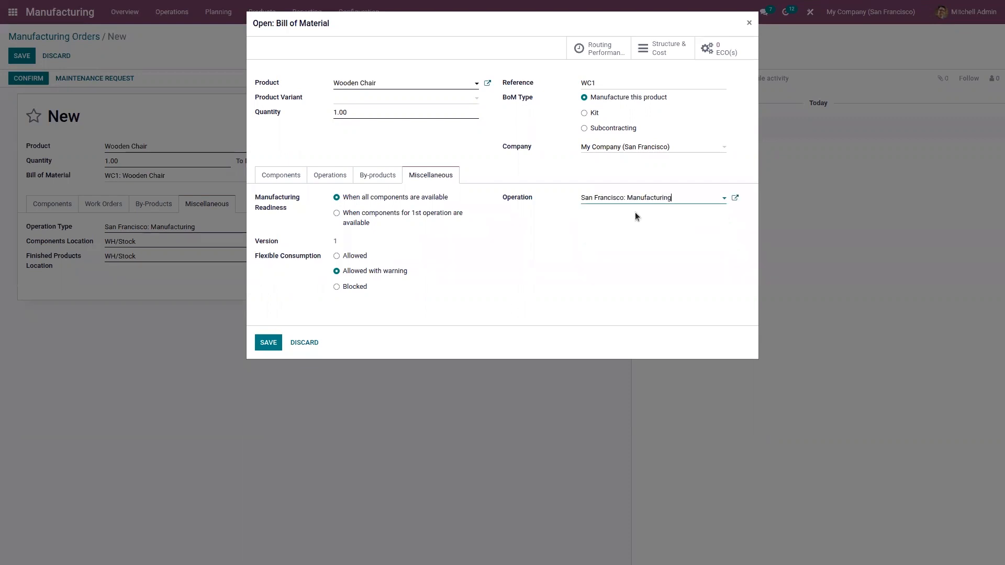
pyautogui.click(735, 198)
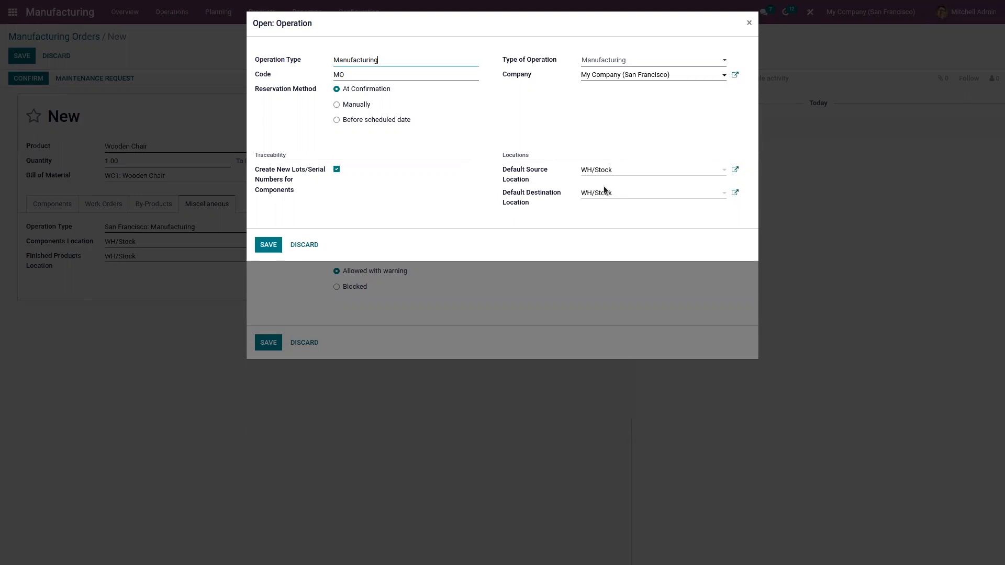
pyautogui.click(304, 245)
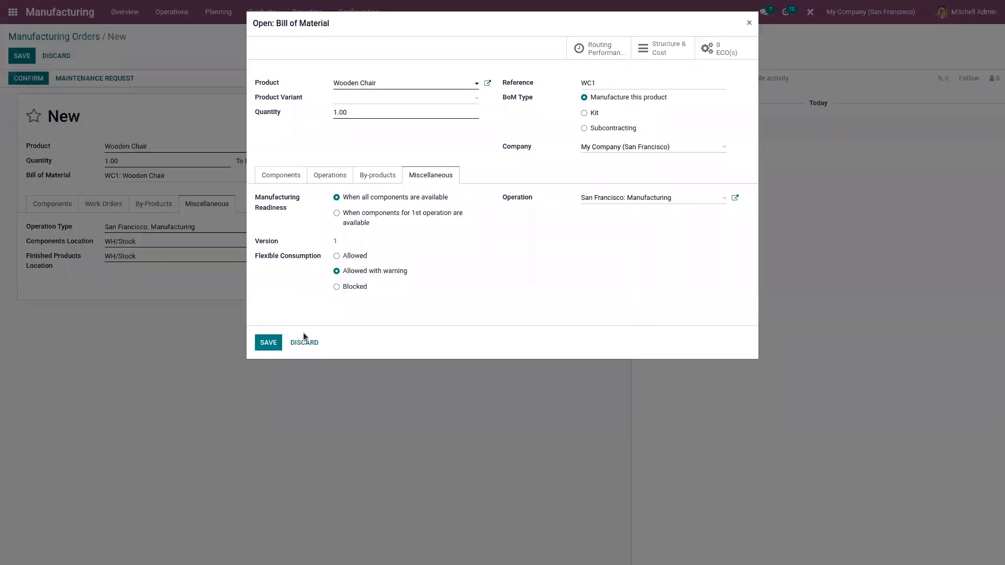
pyautogui.click(303, 343)
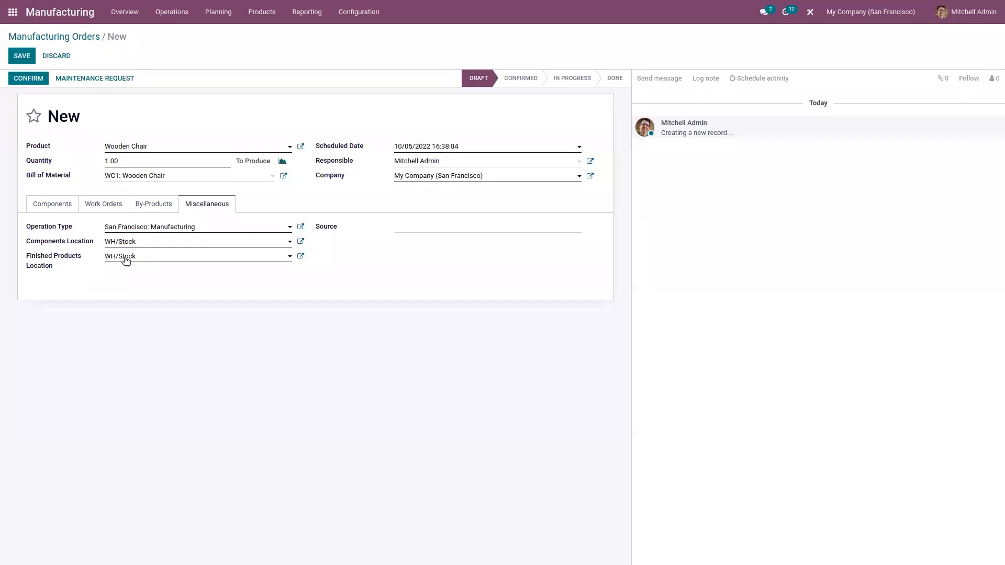
# - Save and confirm the Wooden Chair manufacturing order, and check the availability of its components
pyautogui.click(21, 59)
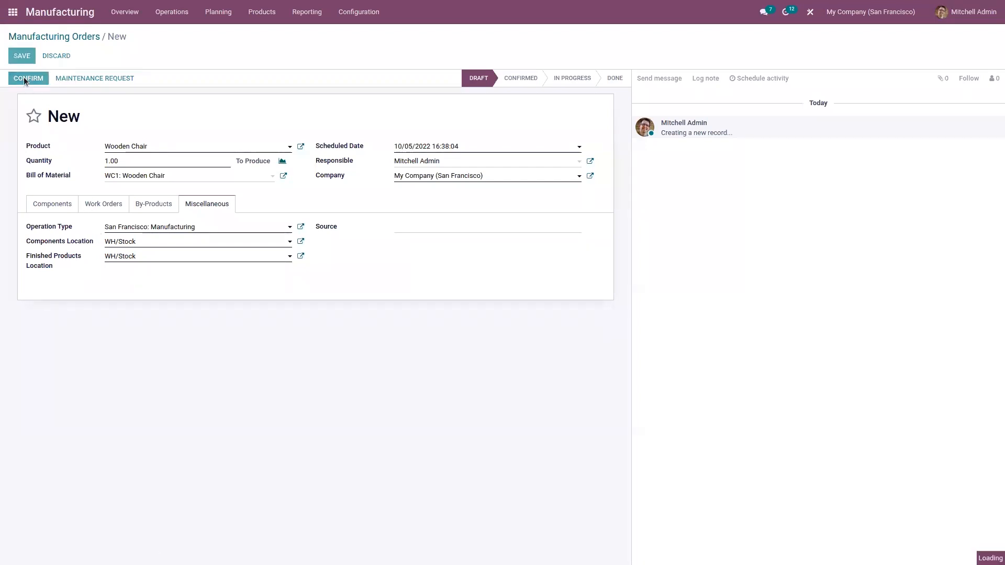
pyautogui.click(25, 79)
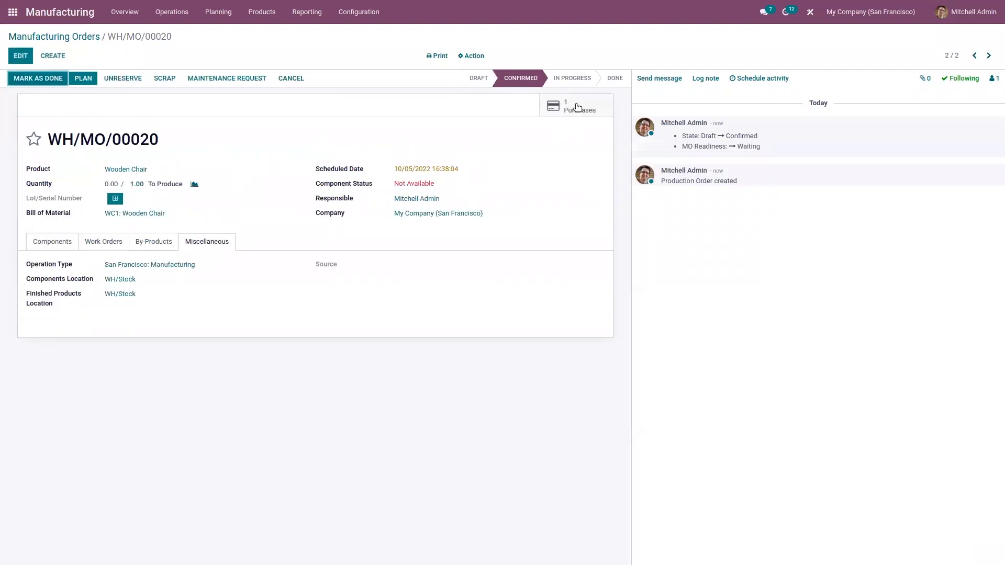
pyautogui.click(74, 244)
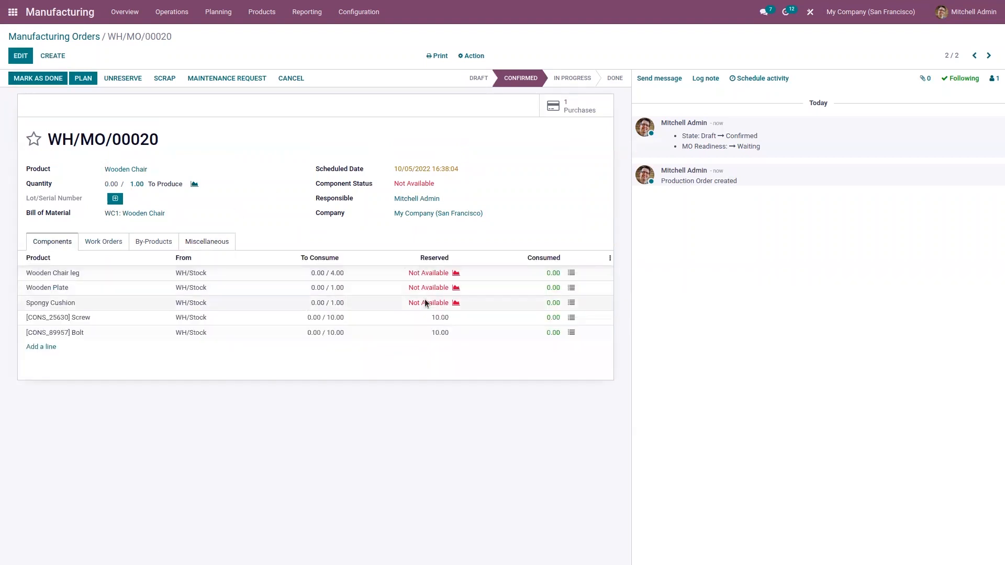
# - Confirm the purchase quotation linked to the Wooden Chair manufacturing order and receive all its components in full
pyautogui.click(575, 108)
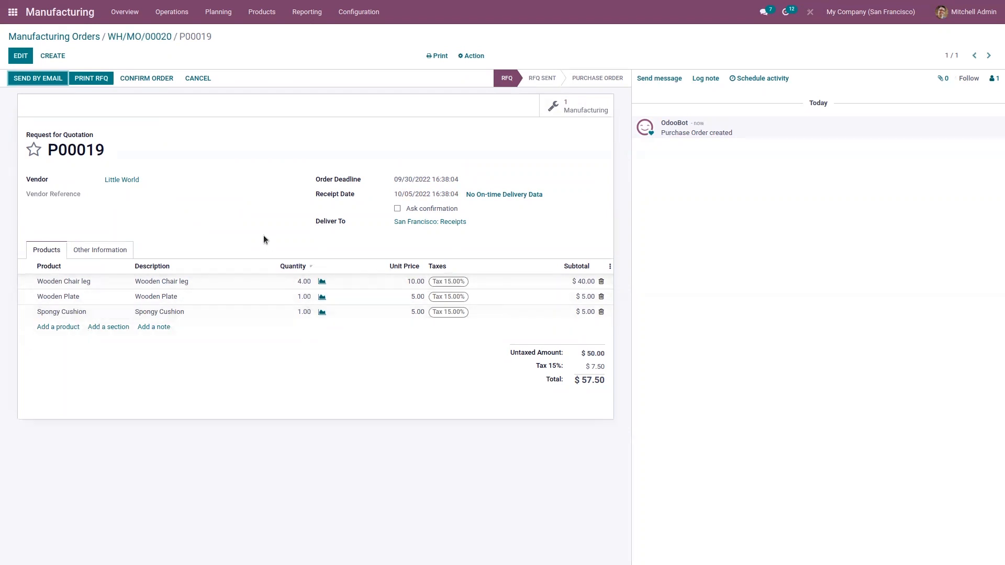
pyautogui.click(139, 80)
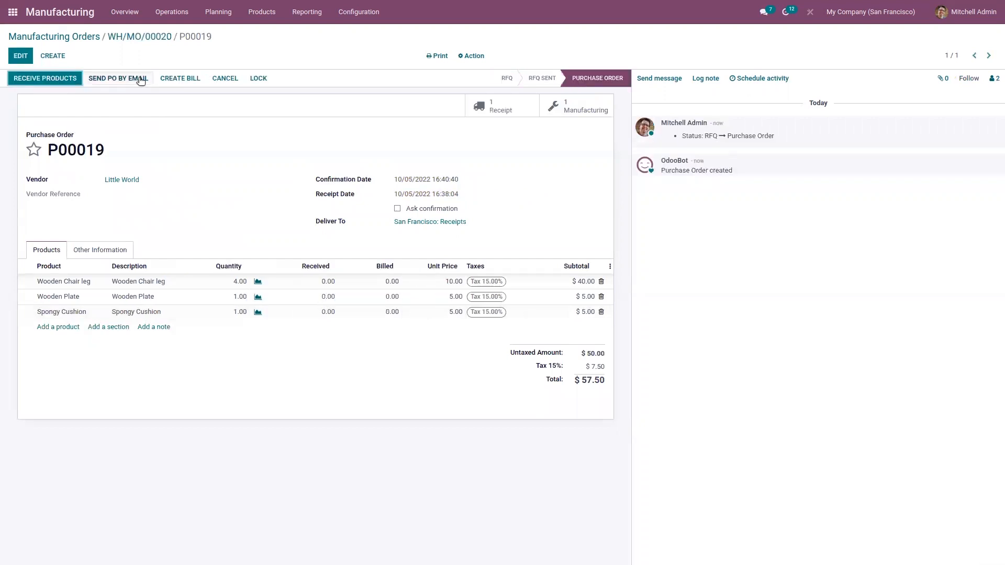
pyautogui.click(51, 82)
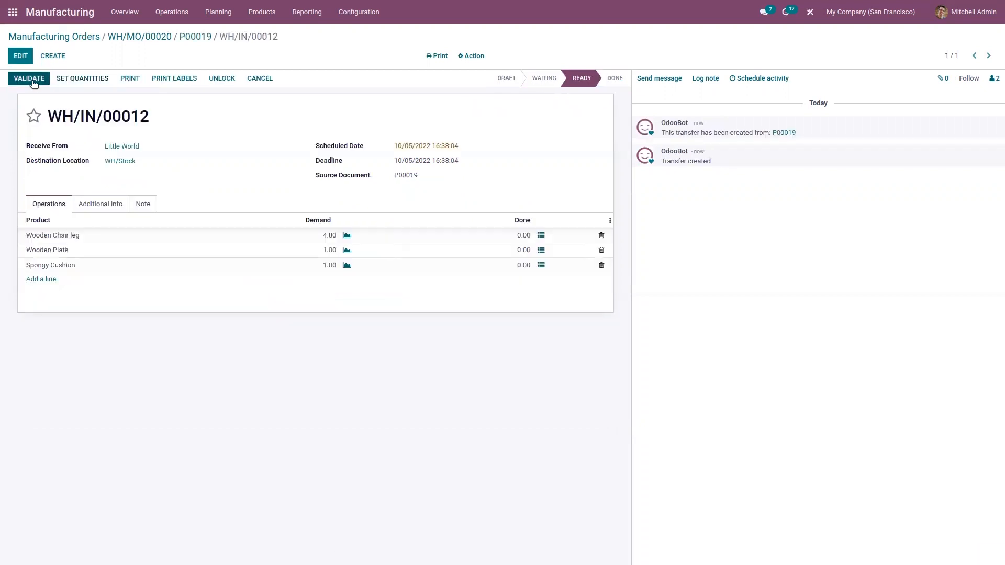
pyautogui.click(30, 79)
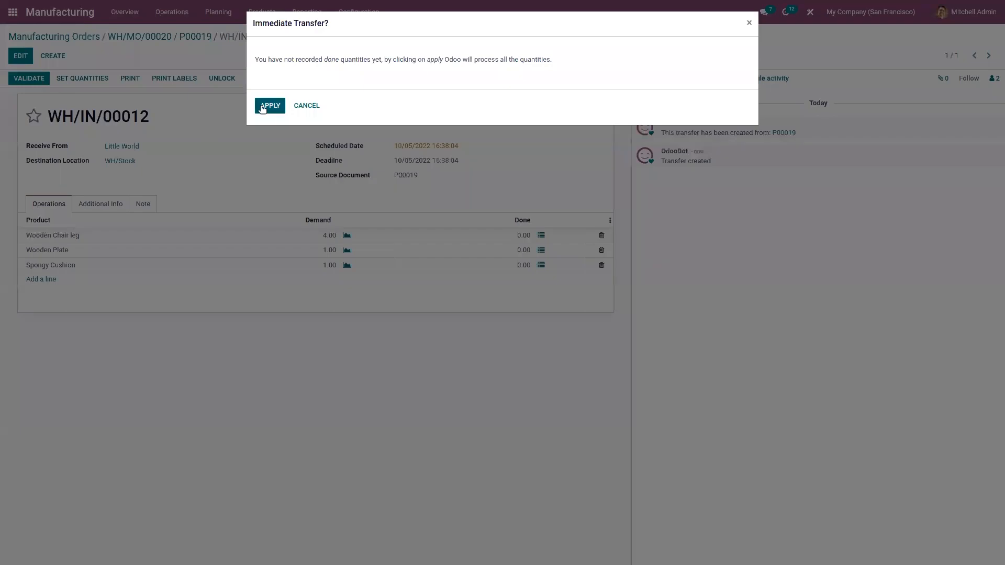
pyautogui.click(269, 107)
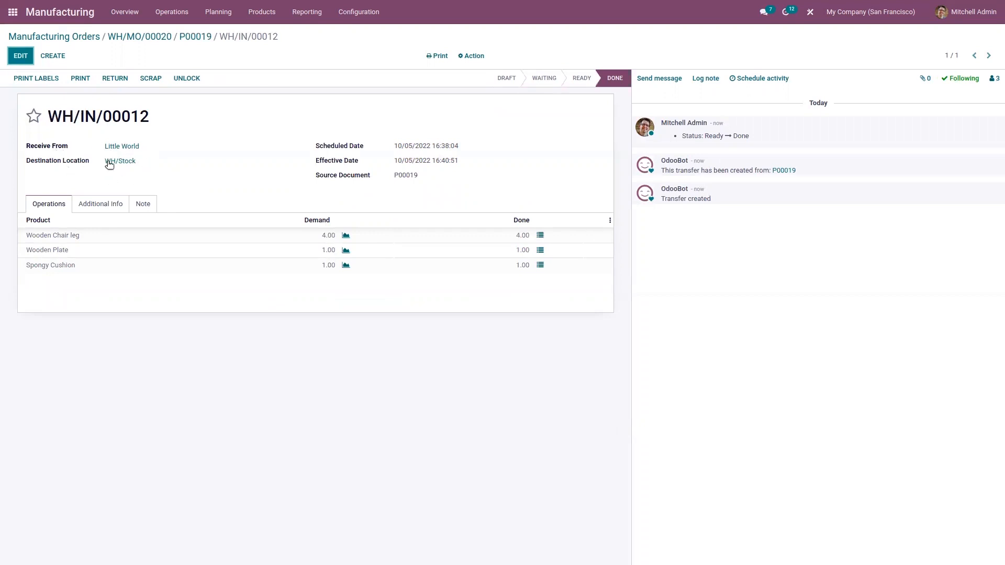
pyautogui.click(151, 38)
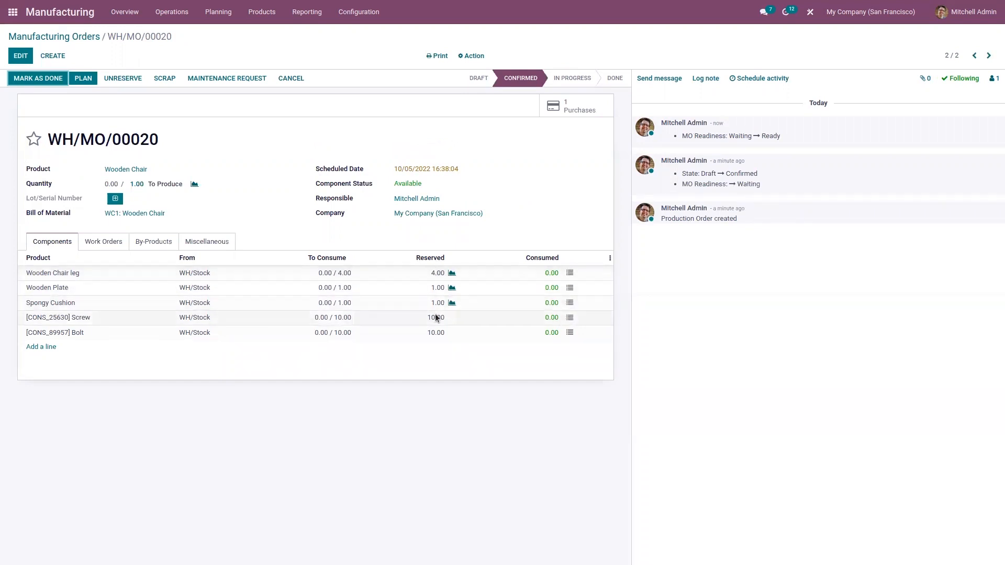
# - Review the Wooden Chair order's operations, the overall work orders list, and the work centers overview
pyautogui.click(102, 242)
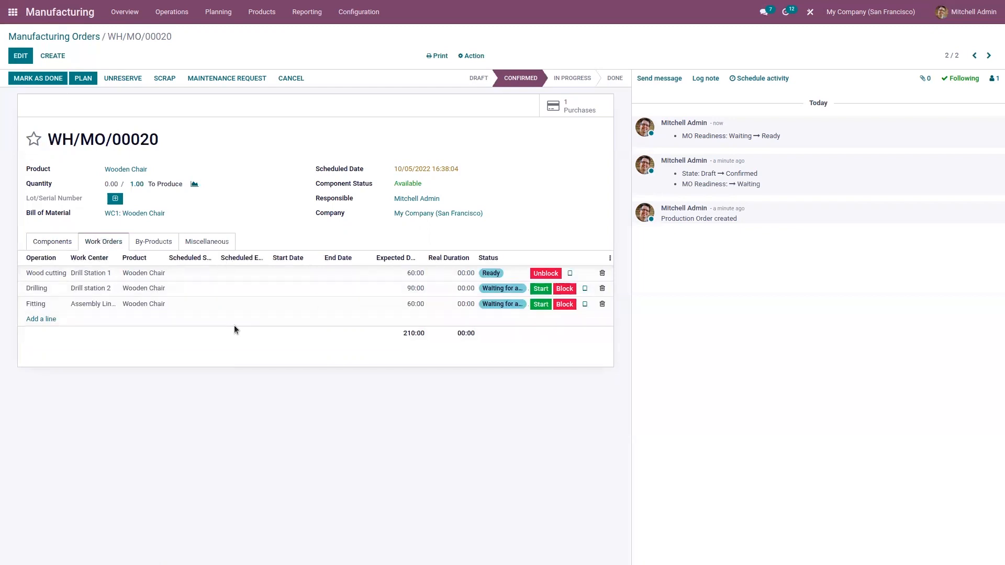
pyautogui.click(172, 19)
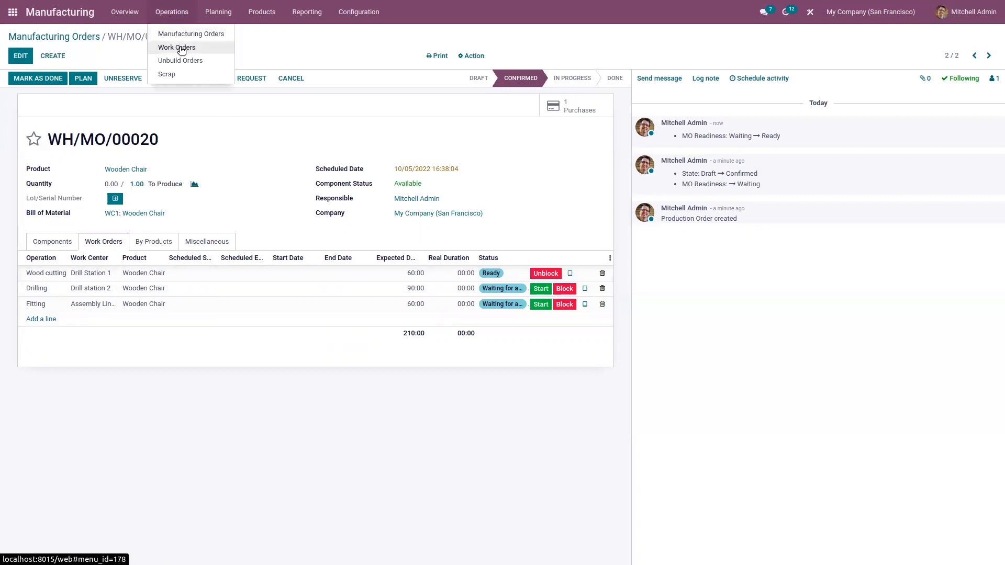
pyautogui.click(179, 47)
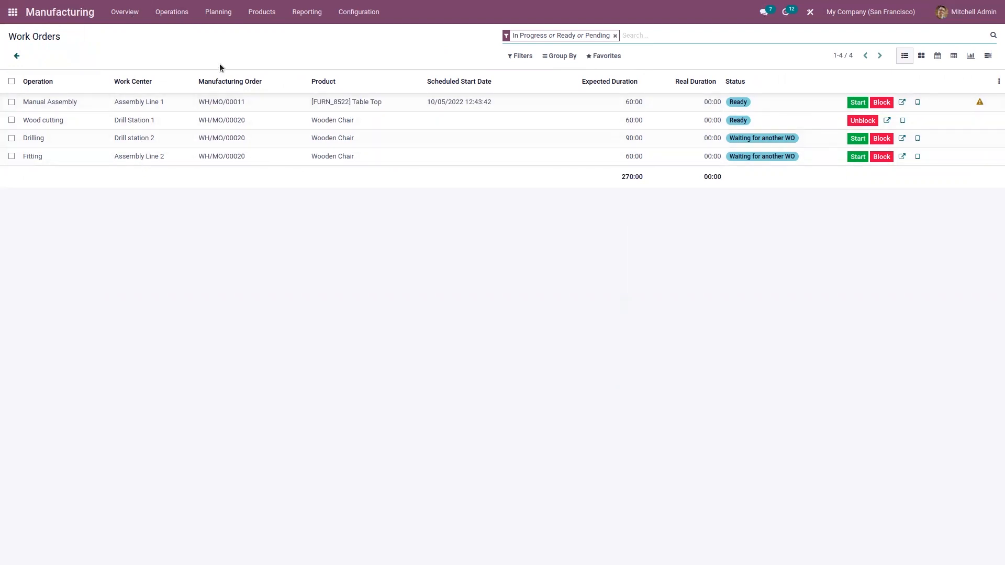
pyautogui.click(125, 11)
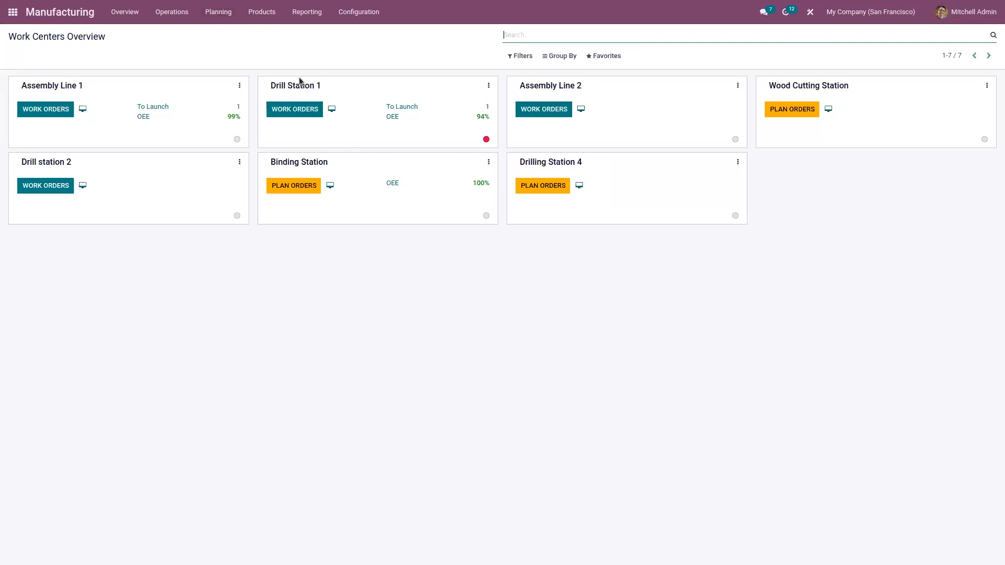
pyautogui.click(179, 13)
pyautogui.click(178, 33)
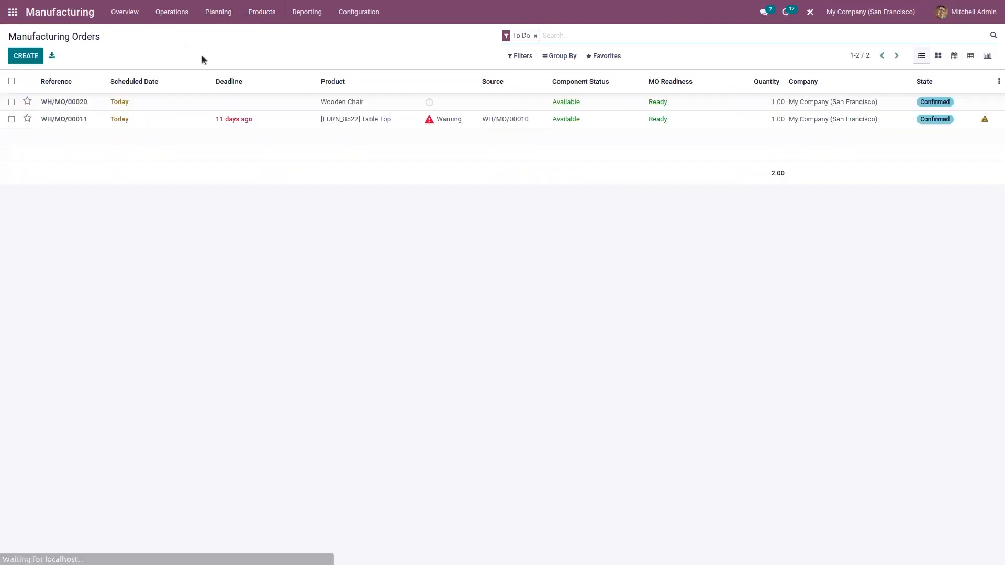
# - Unblock the Wood cutting work order in the Wooden Chair manufacturing order and plan the order
pyautogui.click(244, 104)
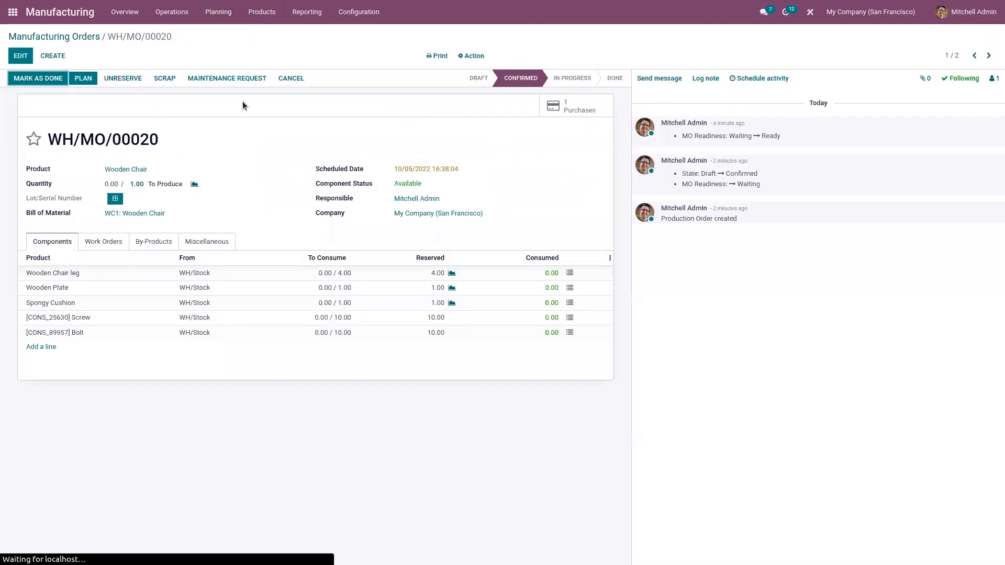
pyautogui.click(104, 242)
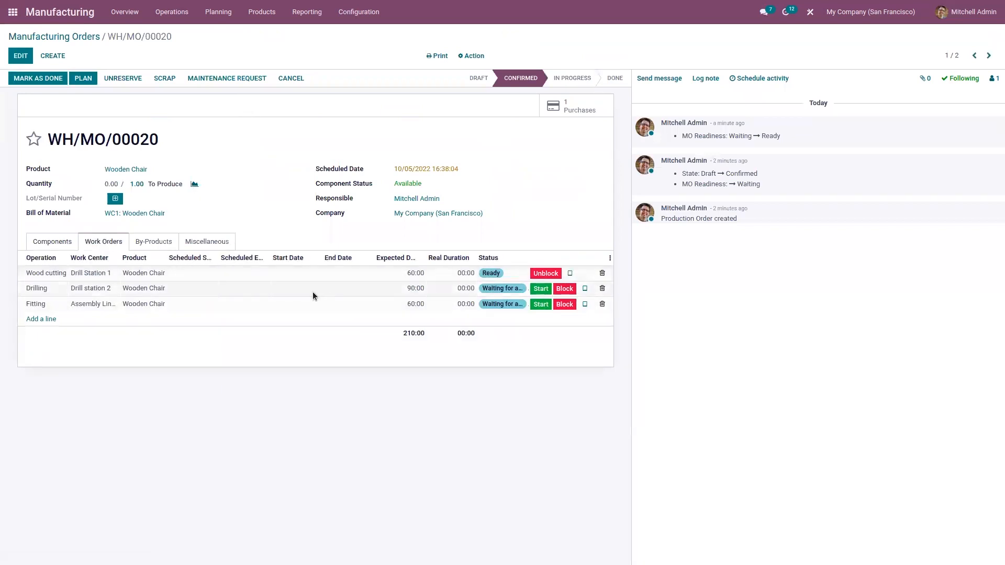
pyautogui.click(551, 275)
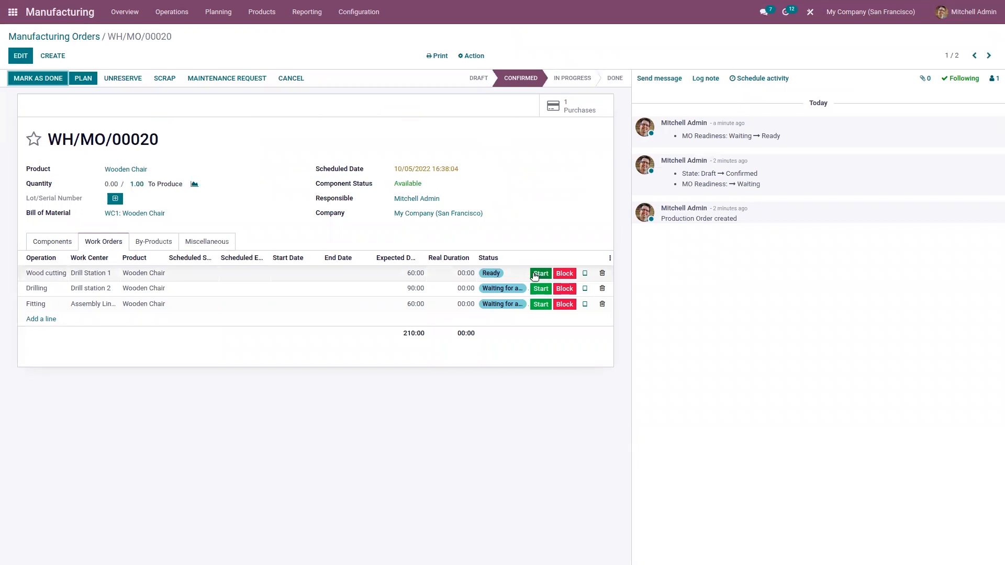
pyautogui.click(85, 78)
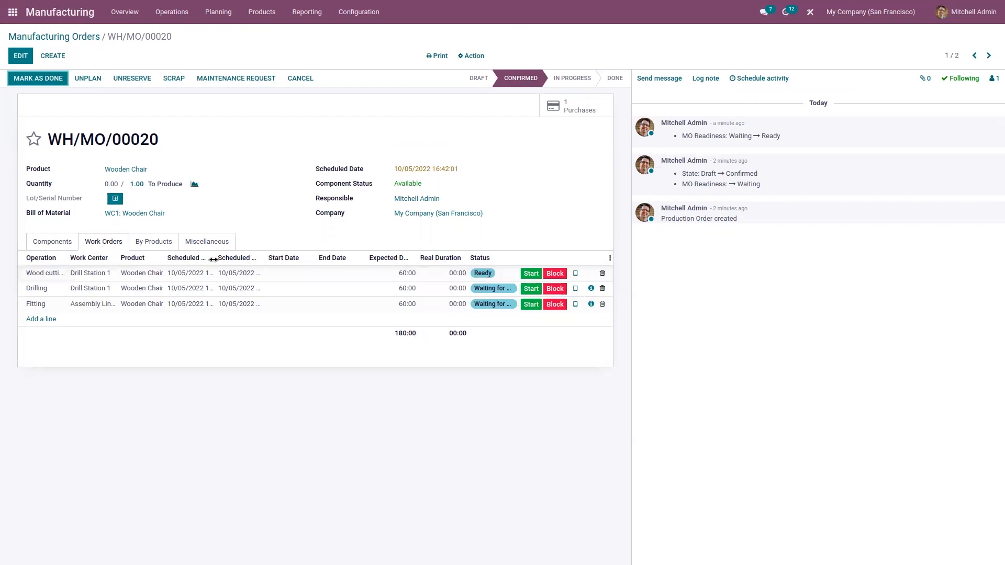
# - Widen the scheduled start and end date columns of the work orders, and start the Wood cutting operation
pyautogui.moveTo(214, 260); pyautogui.dragTo(254, 260)
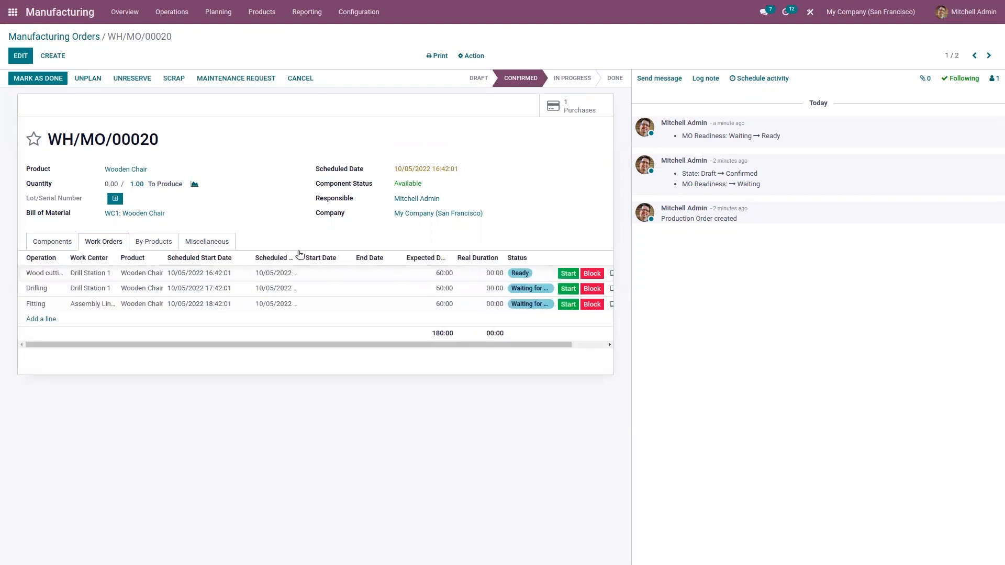
pyautogui.moveTo(299, 260); pyautogui.dragTo(323, 258)
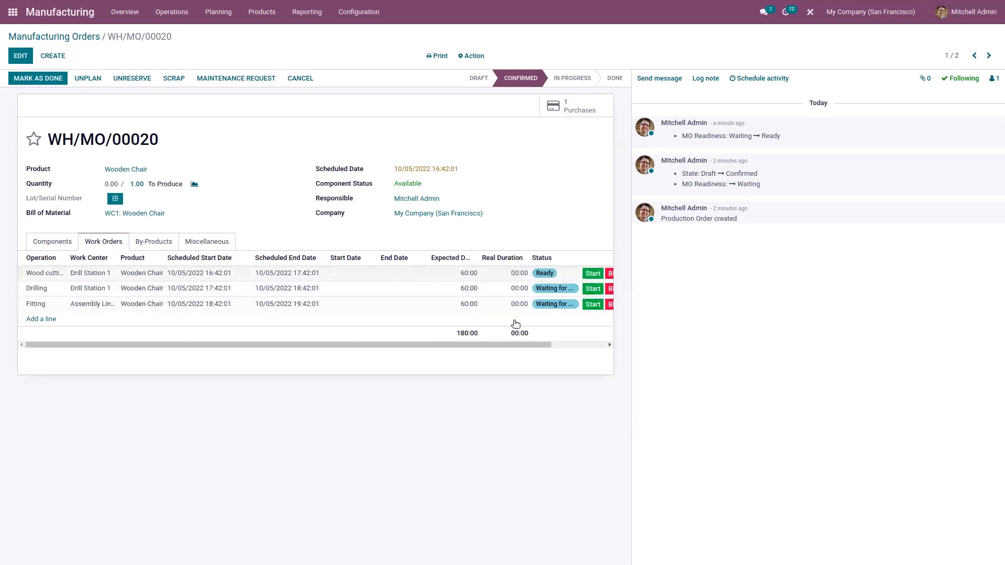
pyautogui.moveTo(520, 344); pyautogui.dragTo(568, 343)
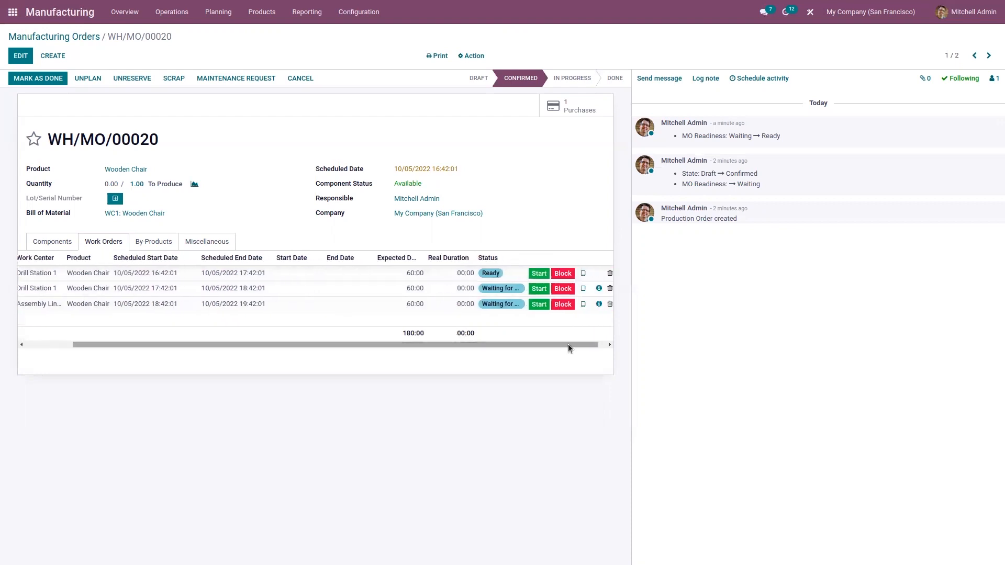
pyautogui.click(540, 273)
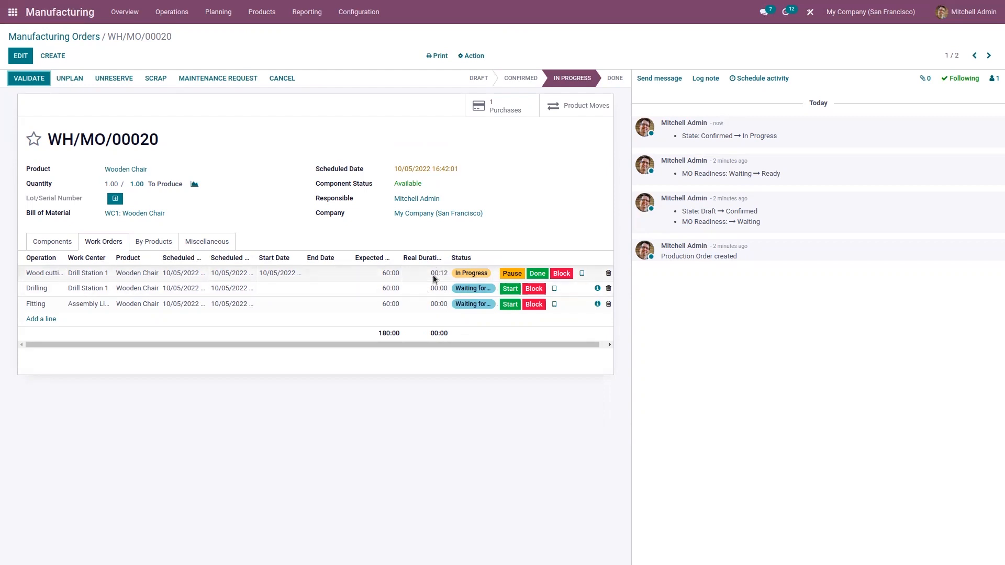
# - In the Wood cutting tablet view, add [CONS_25630] Screw as an extra component with quantity 3
pyautogui.click(583, 276)
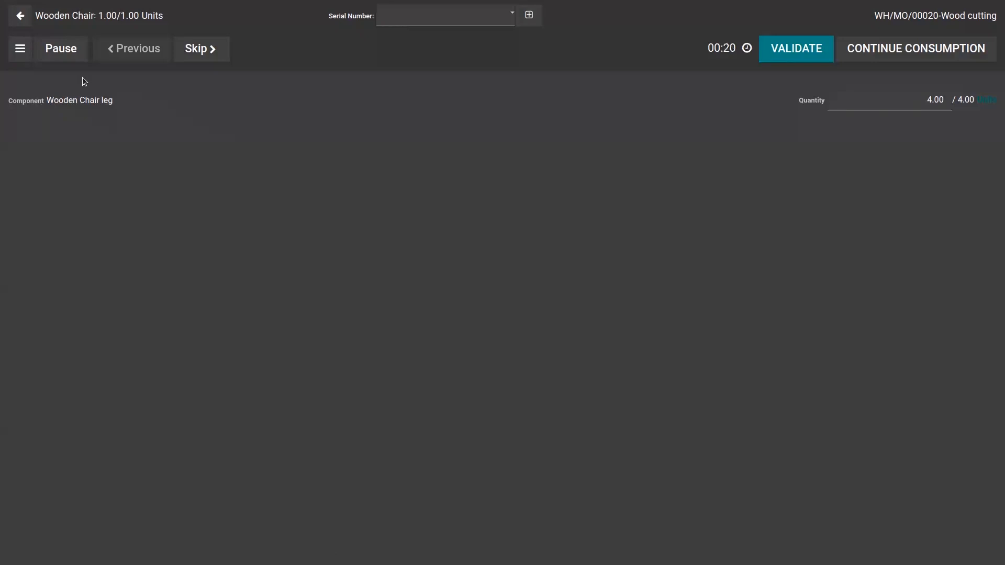
pyautogui.click(22, 52)
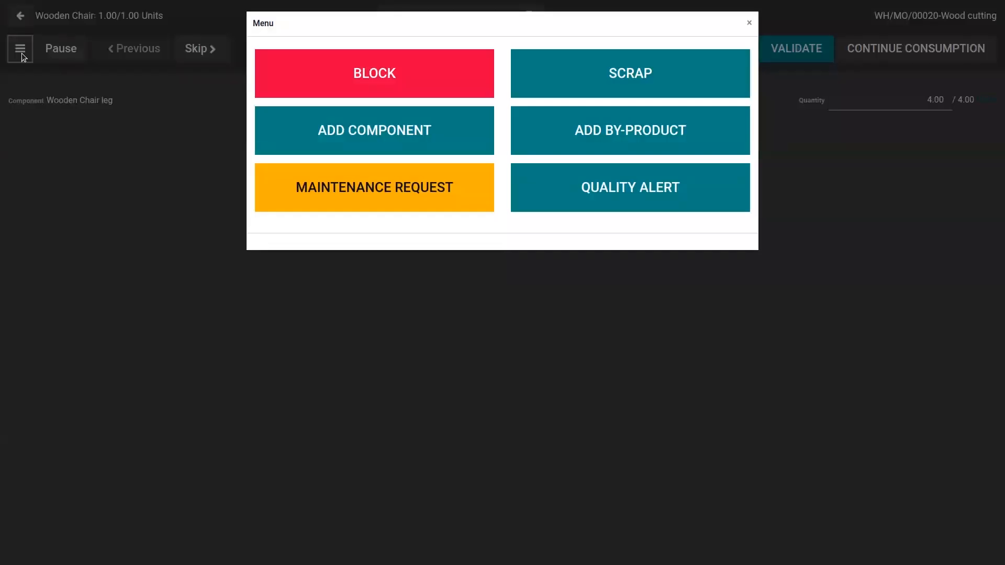
pyautogui.click(375, 135)
pyautogui.write('screw')
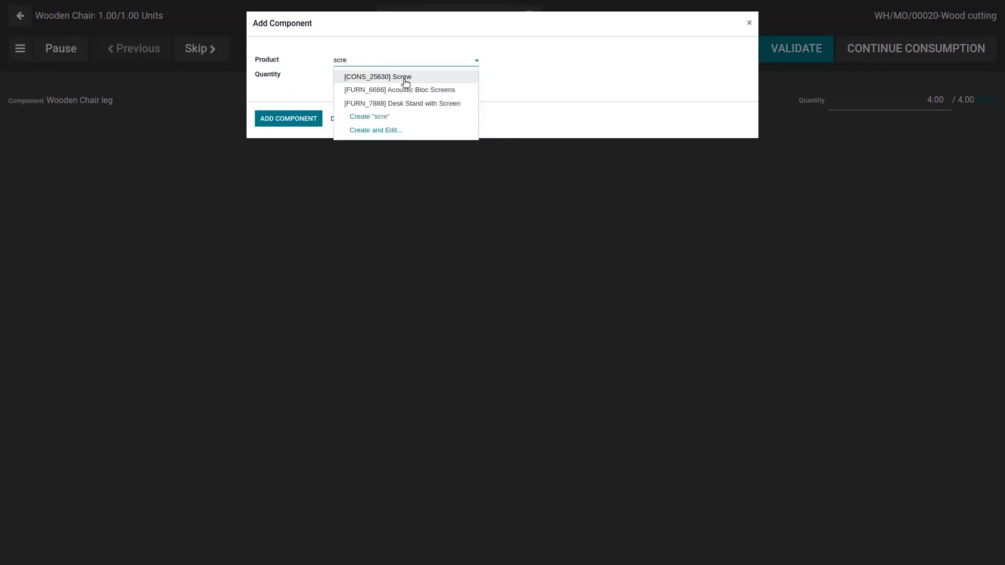
pyautogui.click(404, 79)
pyautogui.click(396, 75)
pyautogui.press('BackSpace')
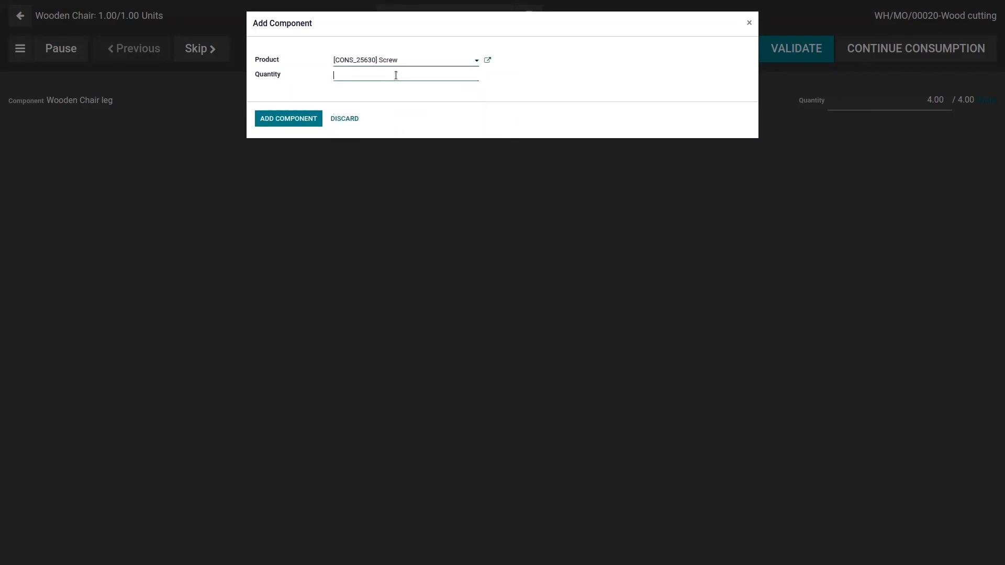
pyautogui.click(283, 122)
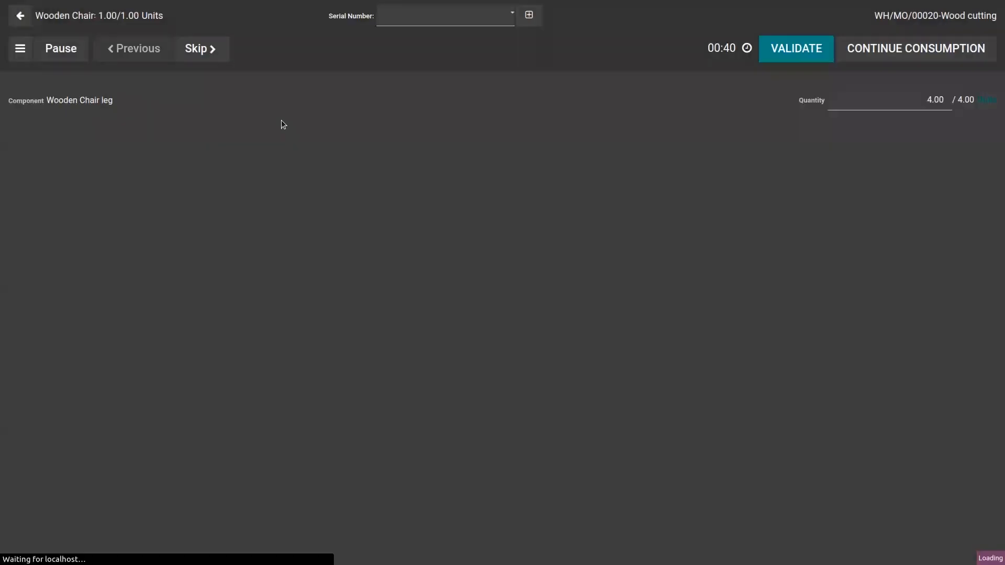
# - Scrap 1.00 [CONS_89957] Bolt from WH/Stock to Virtual Locations/Scrap for the Wood cutting work order
pyautogui.click(21, 51)
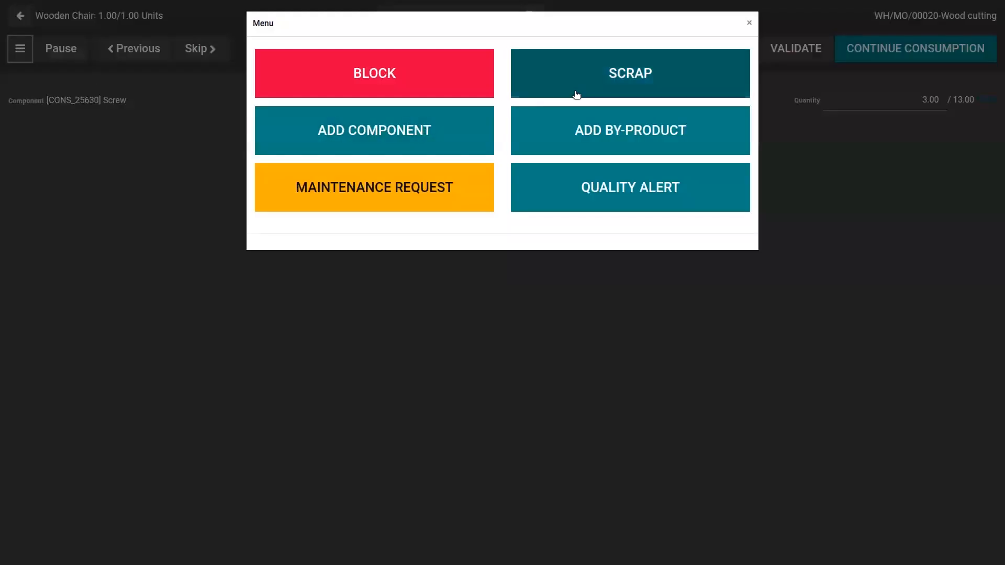
pyautogui.click(613, 78)
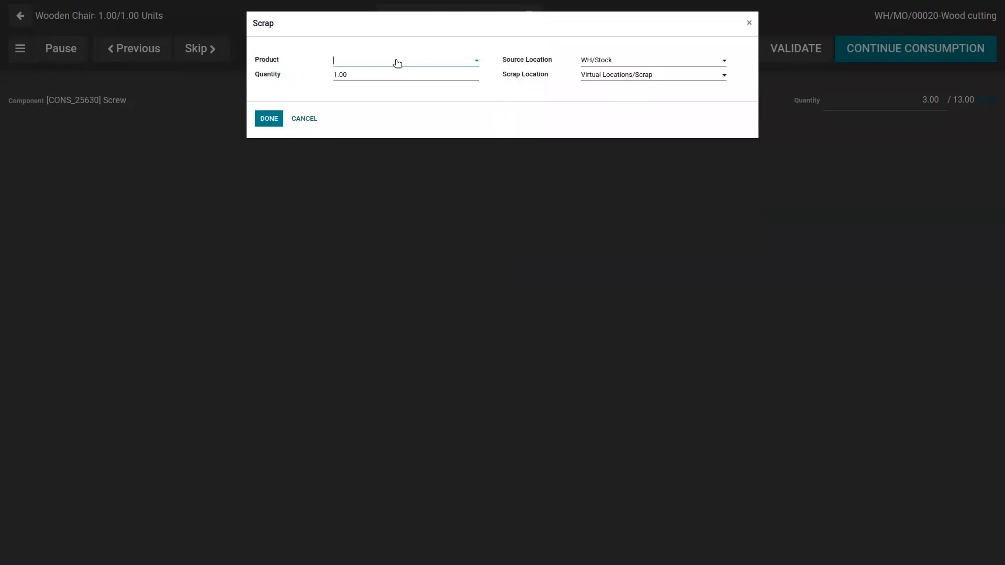
pyautogui.click(398, 62)
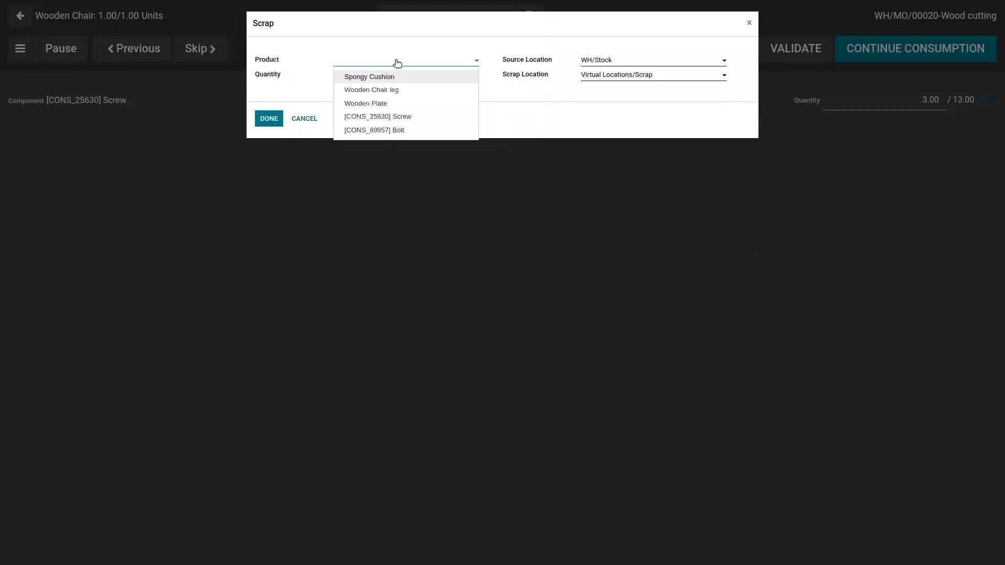
pyautogui.click(401, 129)
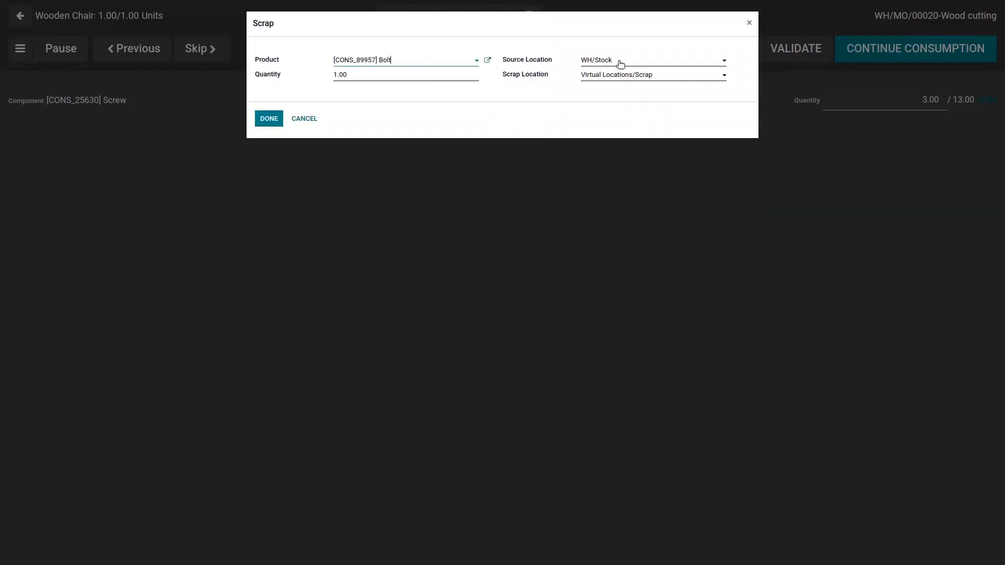
pyautogui.click(659, 78)
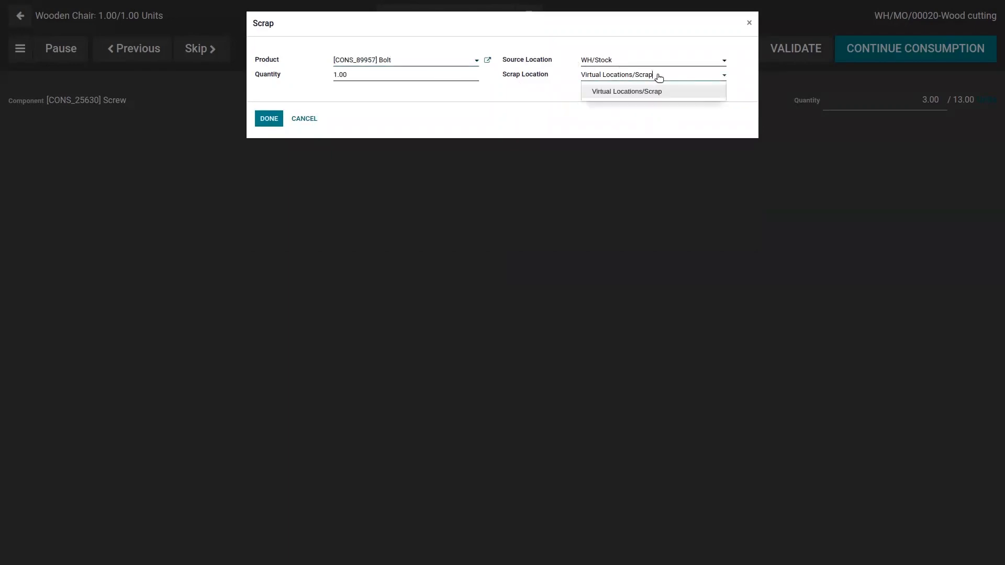
pyautogui.click(660, 78)
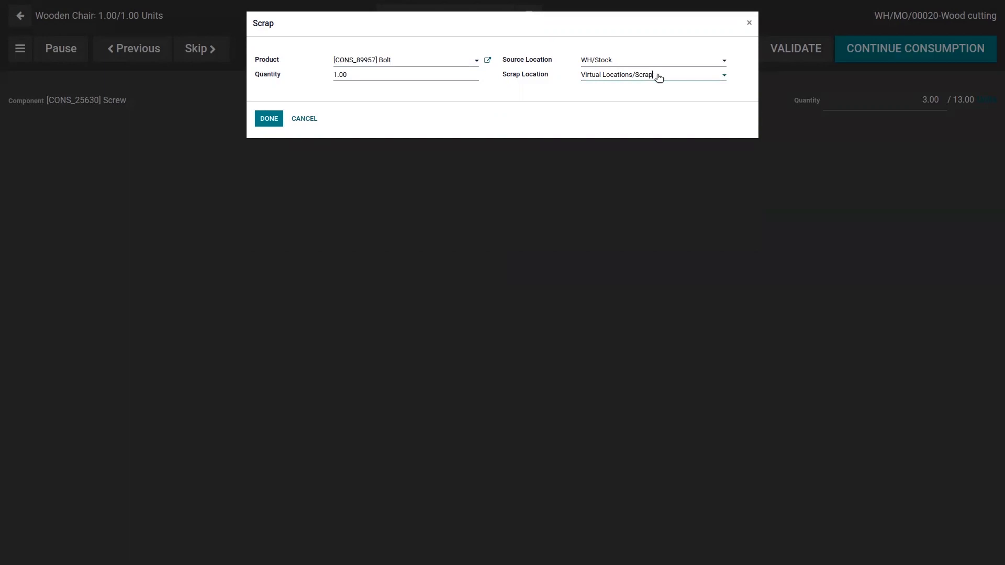
pyautogui.click(660, 78)
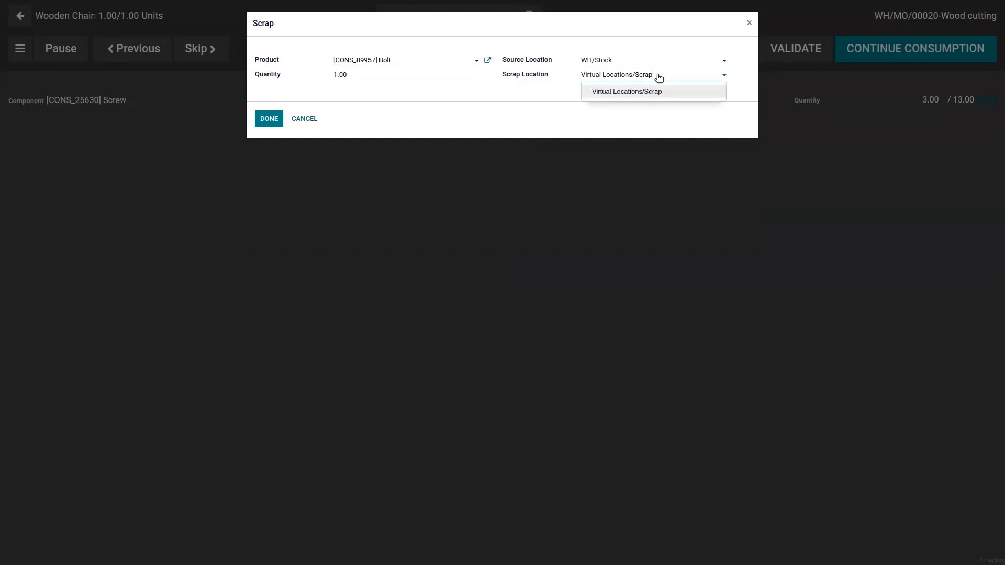
pyautogui.click(659, 78)
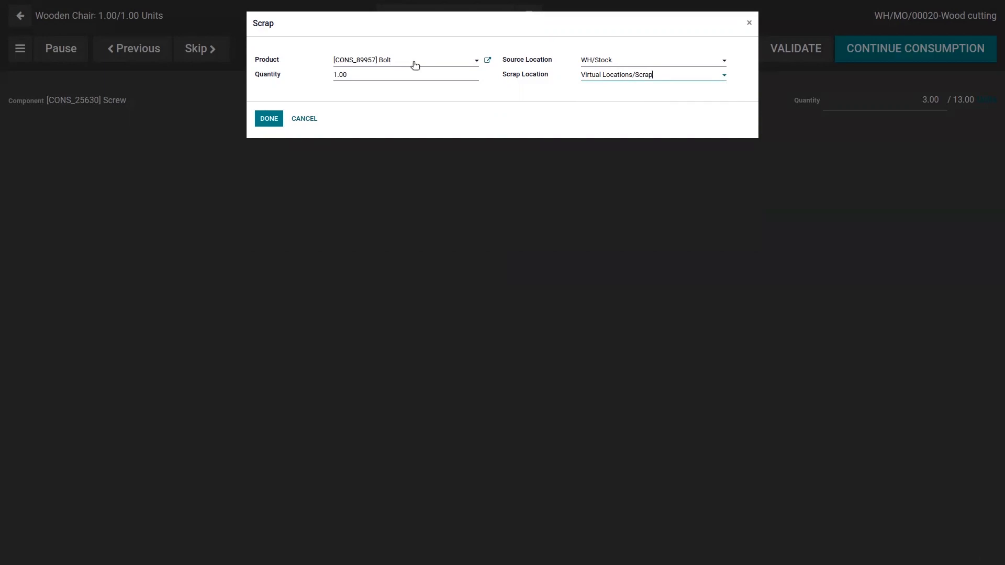
pyautogui.click(266, 119)
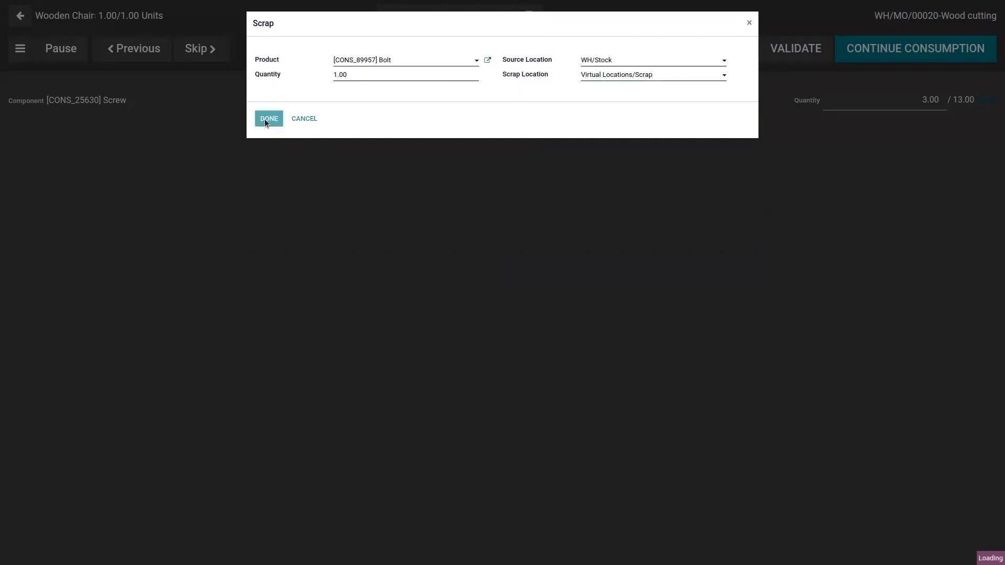
# - Add [FURN_7111] Ply Layer with quantity 1.00 as a by-product of the Wood cutting work order
pyautogui.click(19, 48)
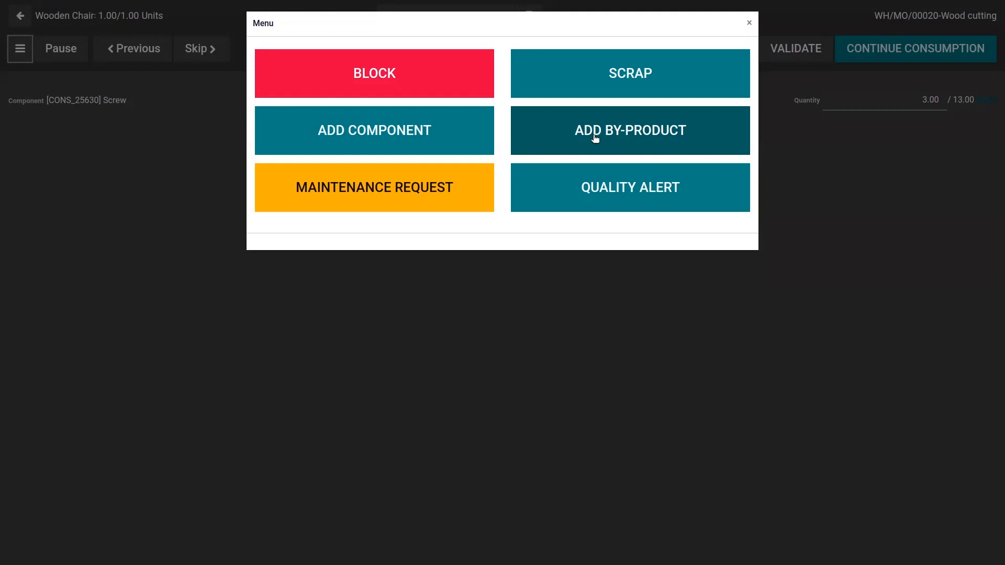
pyautogui.click(595, 136)
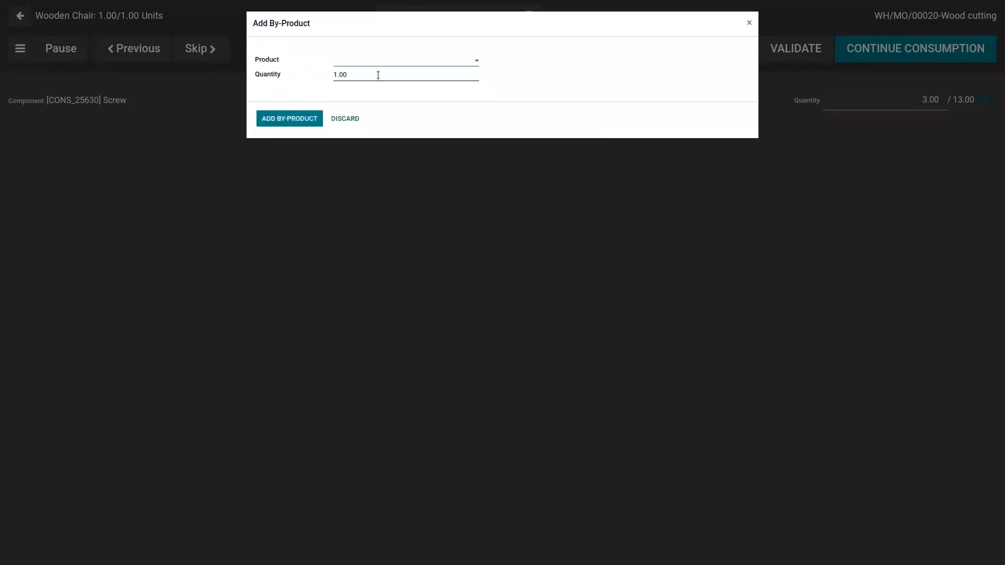
pyautogui.click(369, 64)
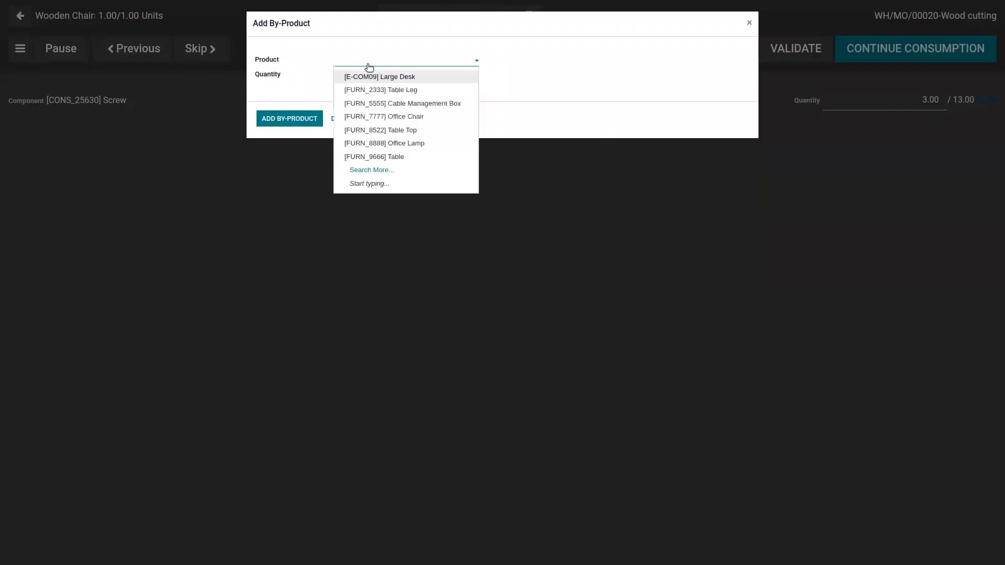
pyautogui.write('ply')
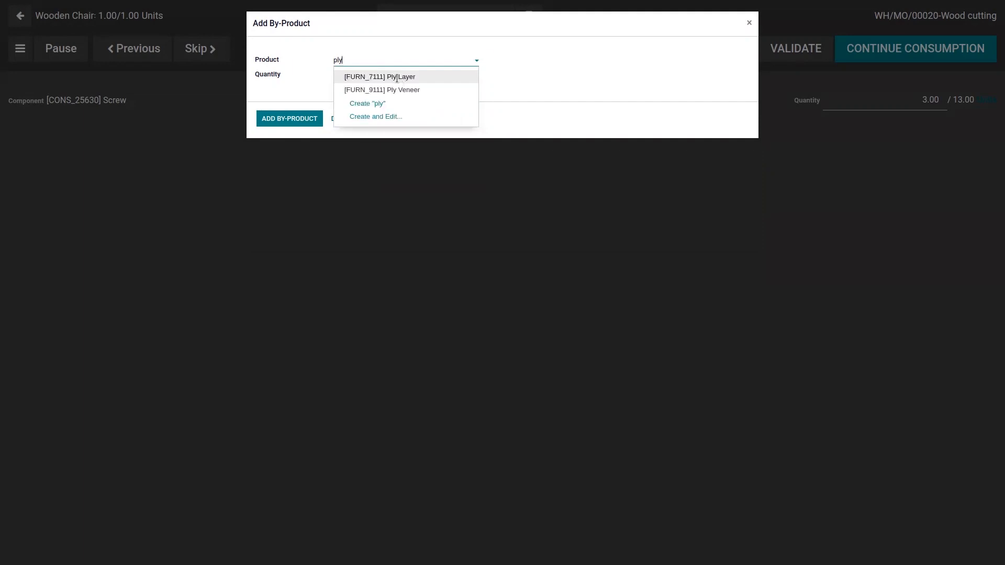
pyautogui.click(398, 77)
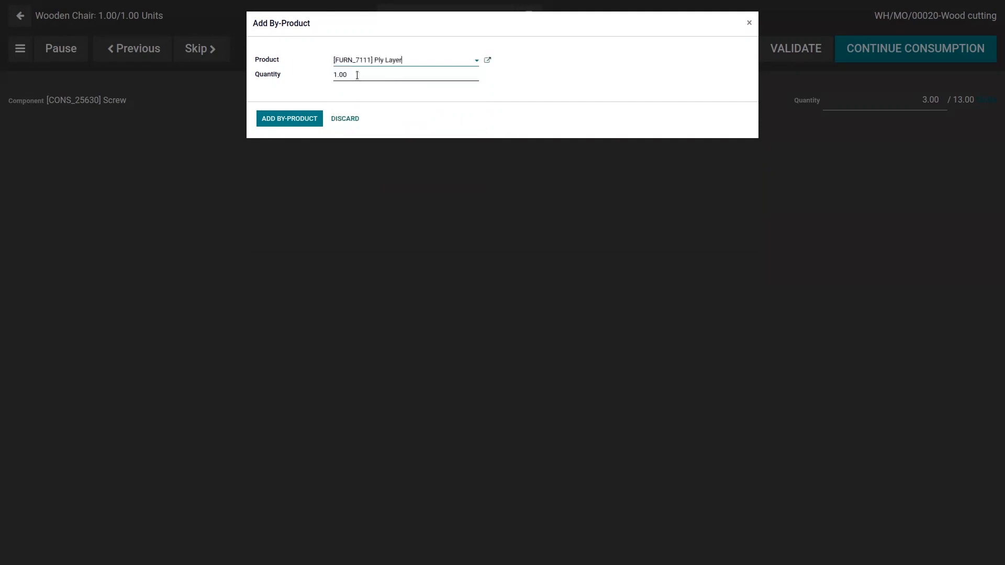
pyautogui.click(291, 115)
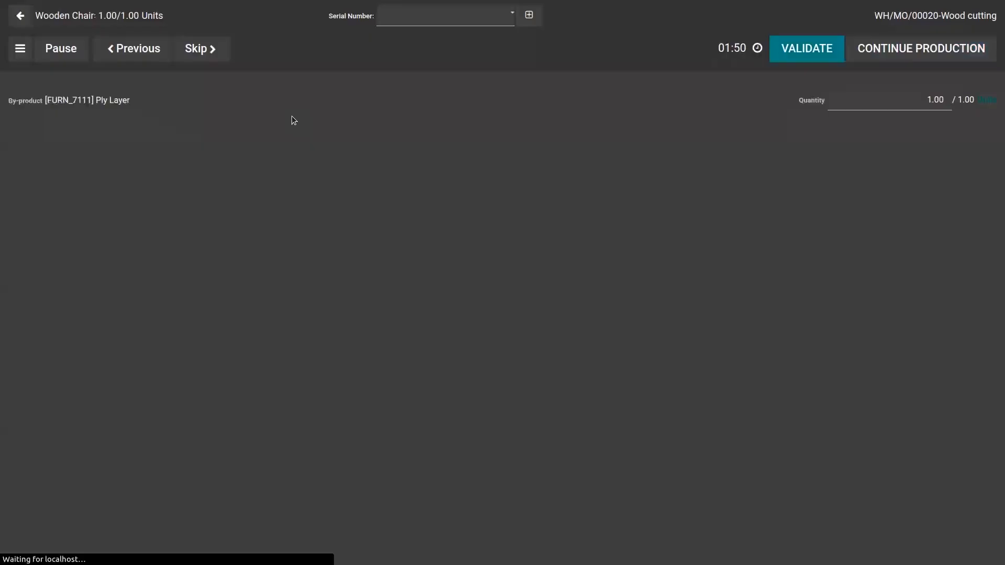
# - Block the work center with the loss reason Material Availability and the description "Material Availability........"
pyautogui.click(28, 52)
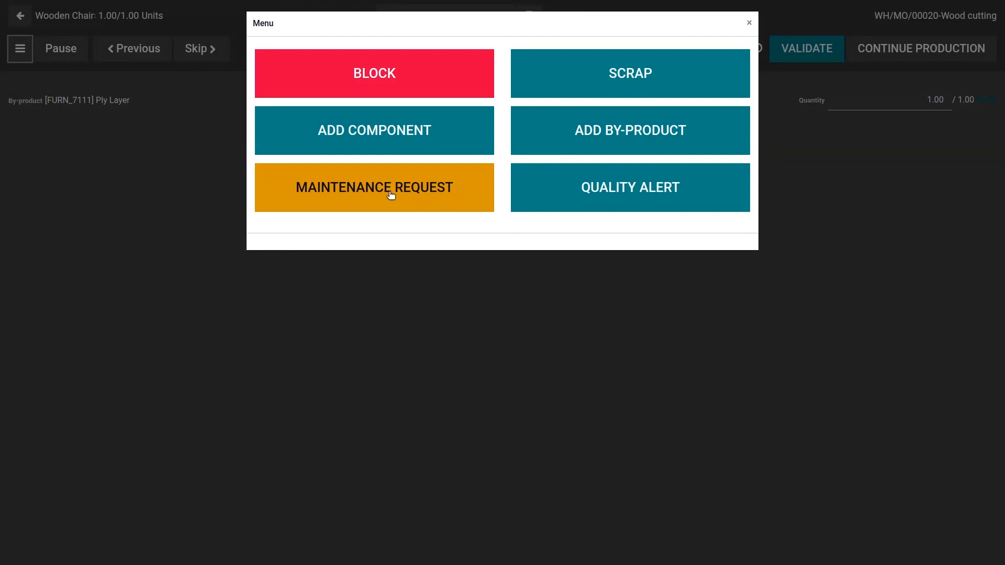
pyautogui.click(374, 86)
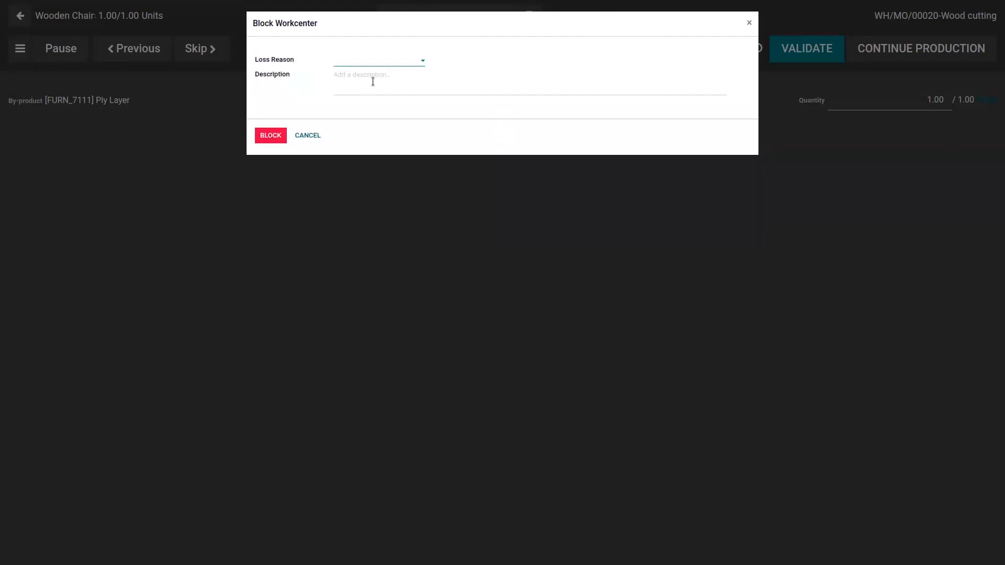
pyautogui.click(364, 62)
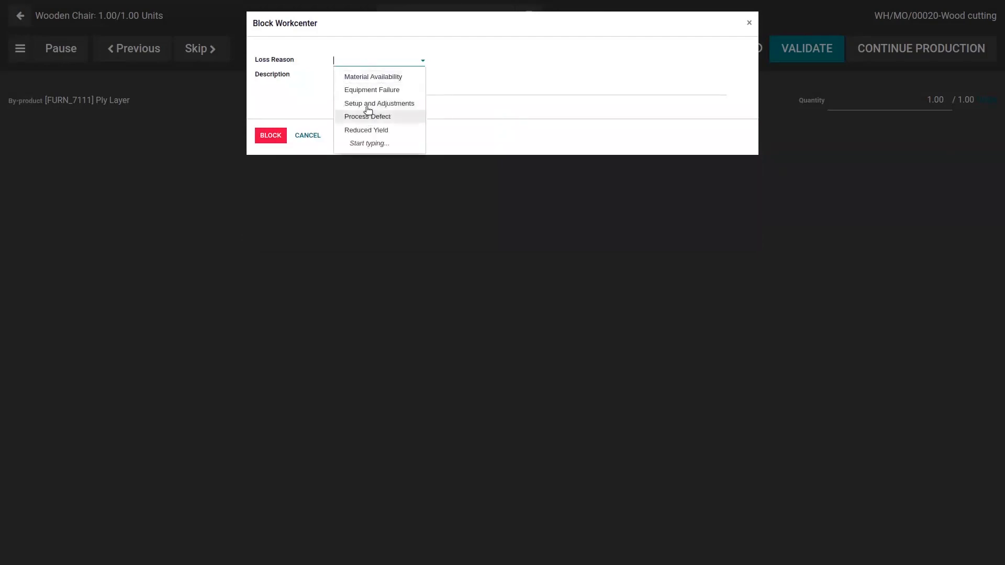
pyautogui.click(363, 78)
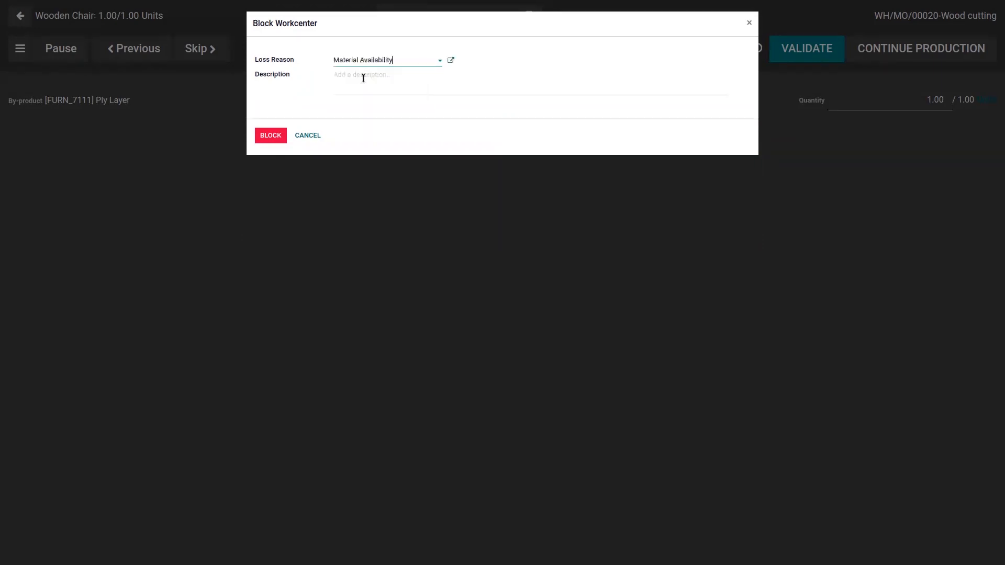
pyautogui.moveTo(400, 61); pyautogui.dragTo(325, 60)
pyautogui.hotkey('ctrl', 'c')
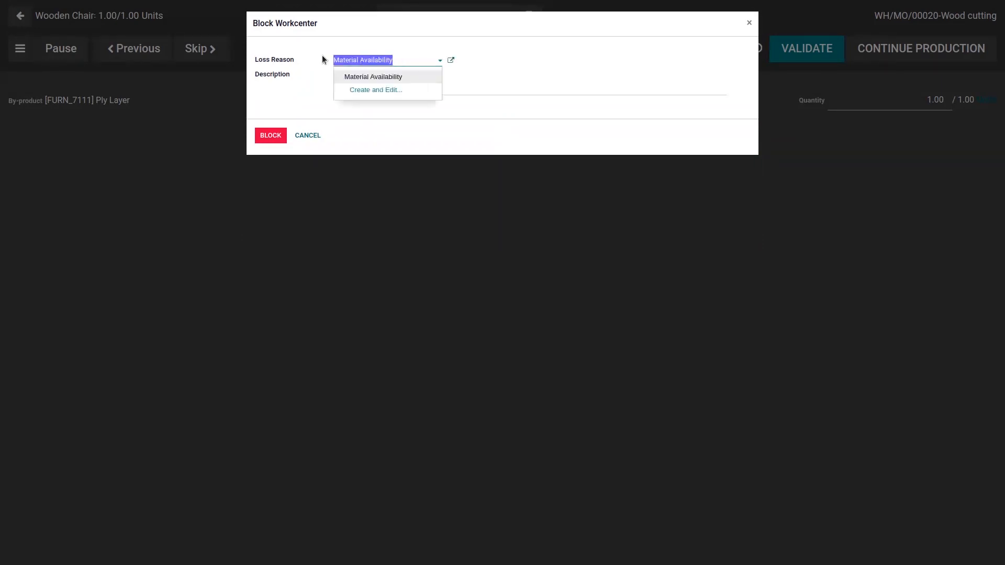
pyautogui.click(344, 80)
pyautogui.hotkey('ctrl', 'v')
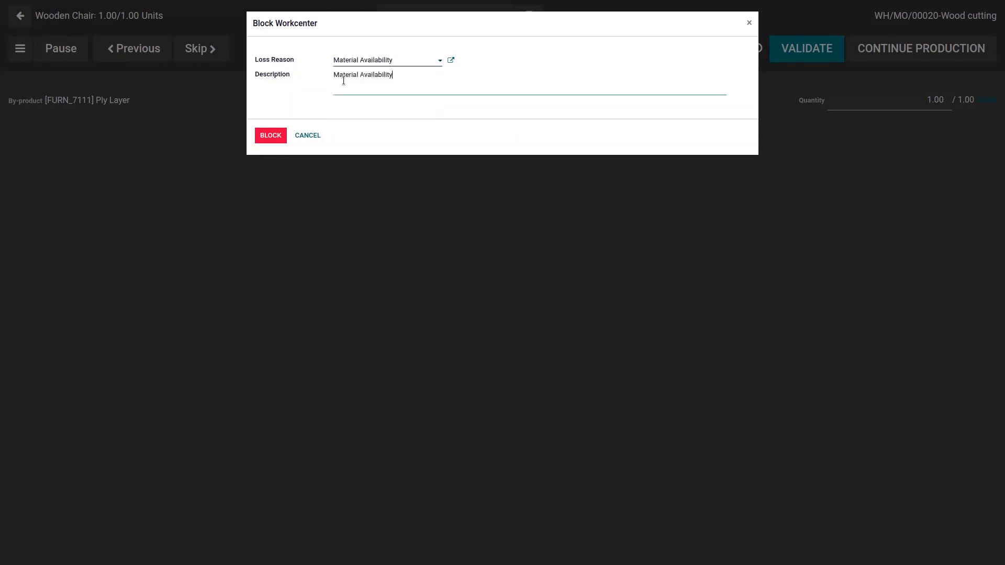
pyautogui.write('........')
pyautogui.click(273, 135)
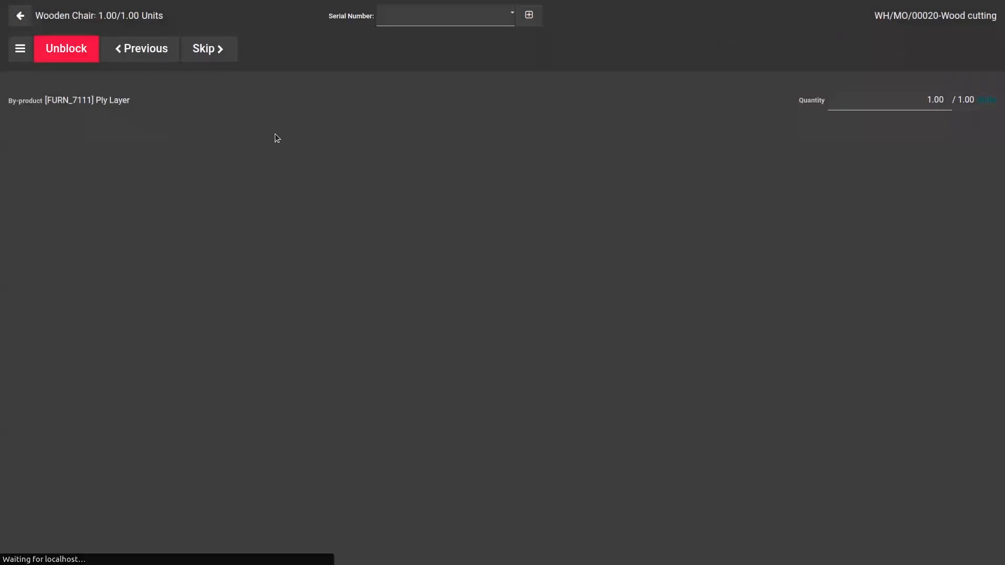
# - Unblock the work center and resume the Wood cutting work order
pyautogui.click(58, 51)
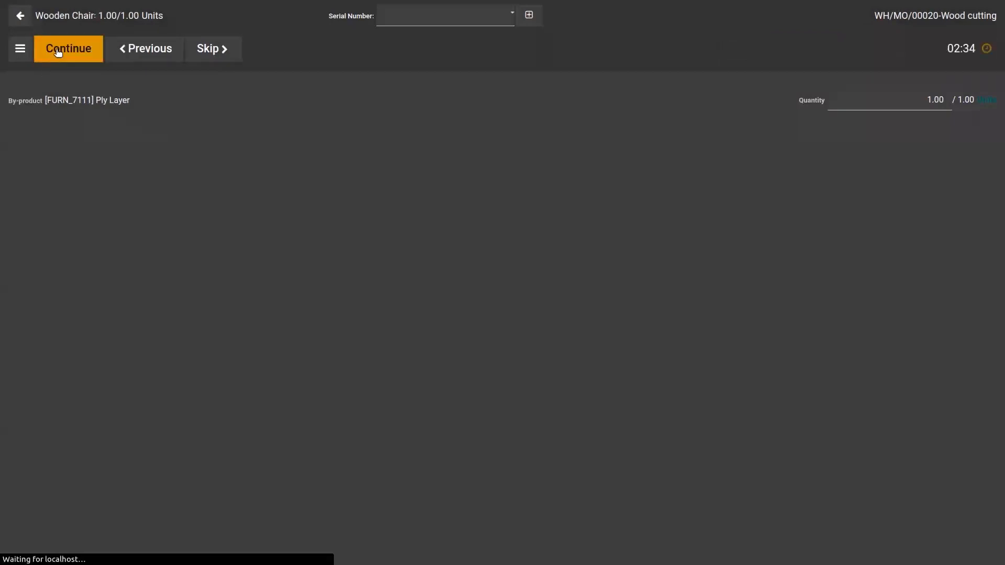
pyautogui.click(58, 51)
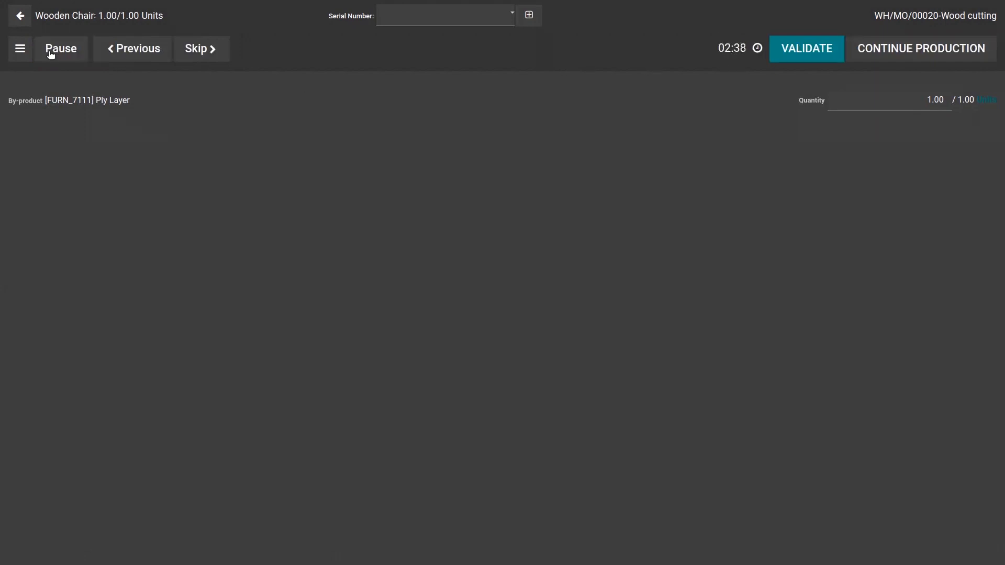
pyautogui.click(21, 49)
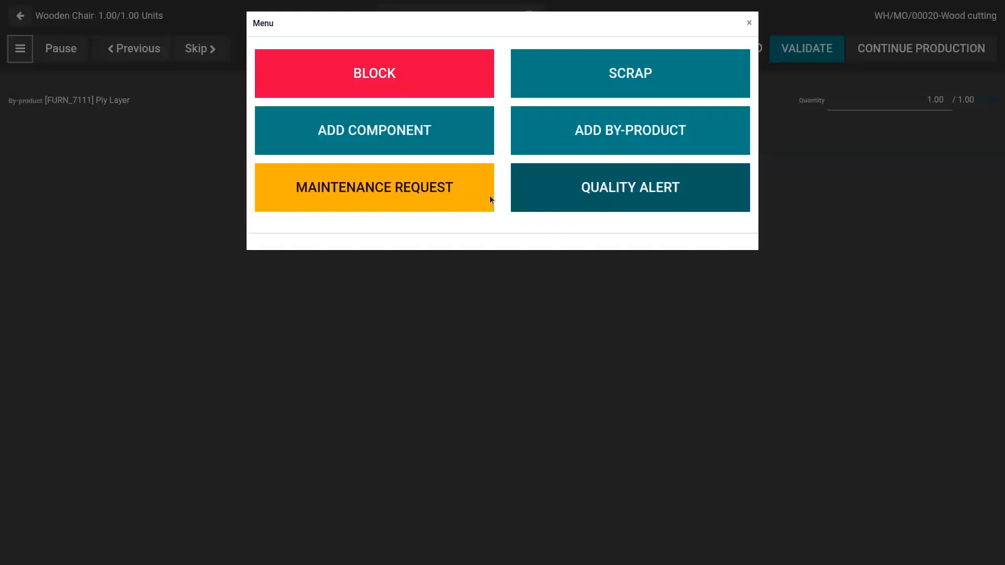
pyautogui.click(749, 23)
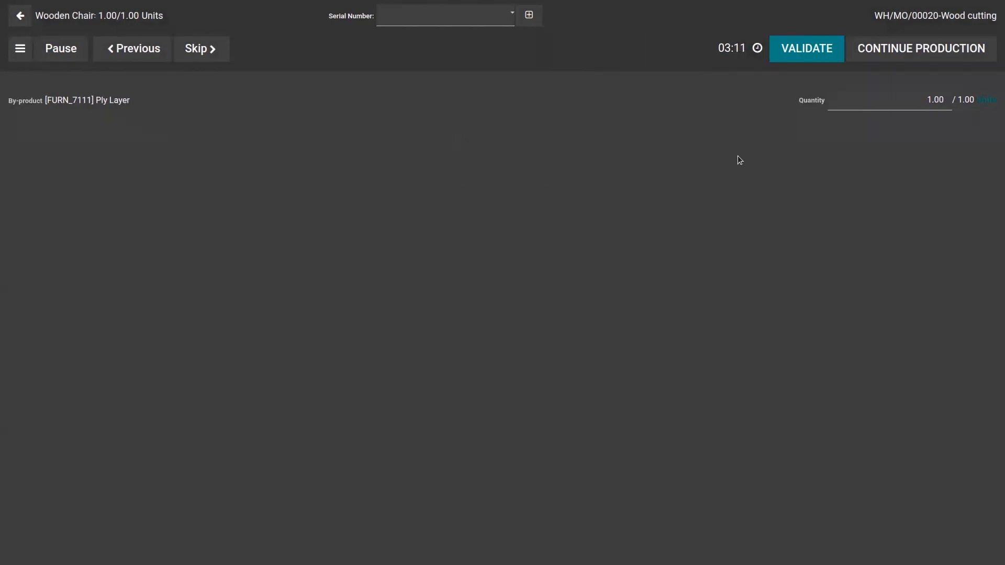
# - Generate a serial number for the Wooden Chair and complete the Wood cutting work order, validating every by-product and component registration
pyautogui.click(529, 15)
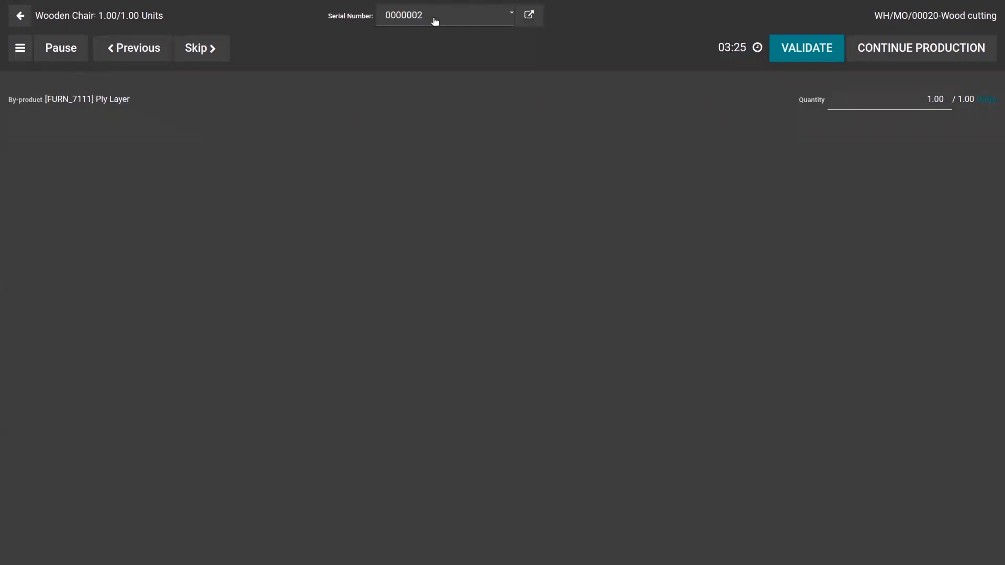
pyautogui.click(805, 48)
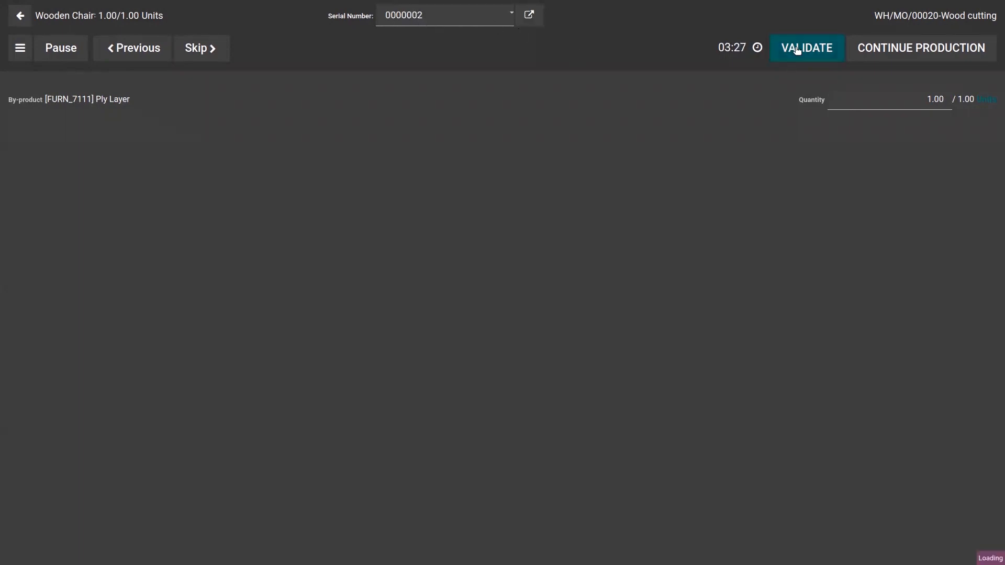
pyautogui.click(797, 49)
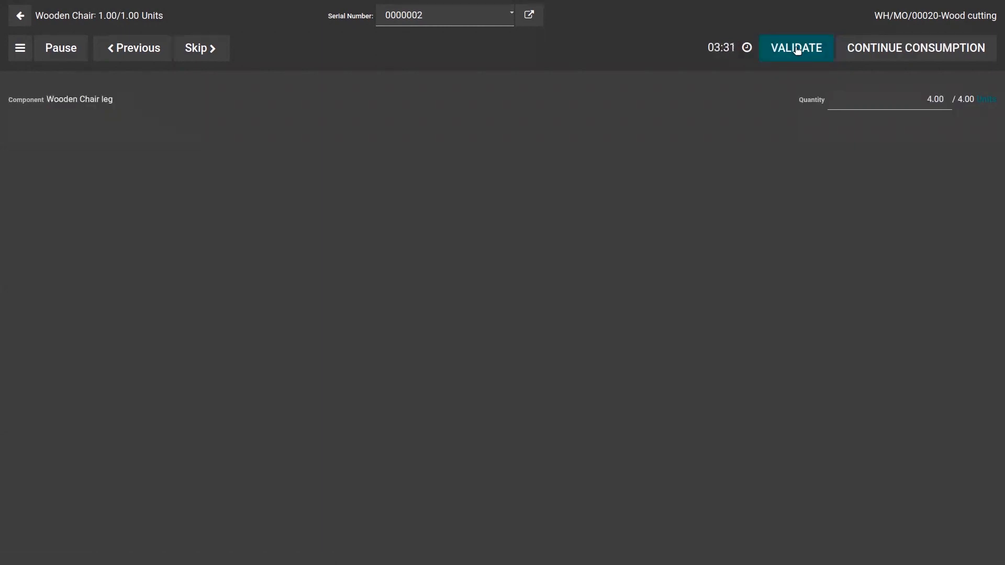
pyautogui.click(797, 49)
pyautogui.click(801, 53)
pyautogui.click(800, 52)
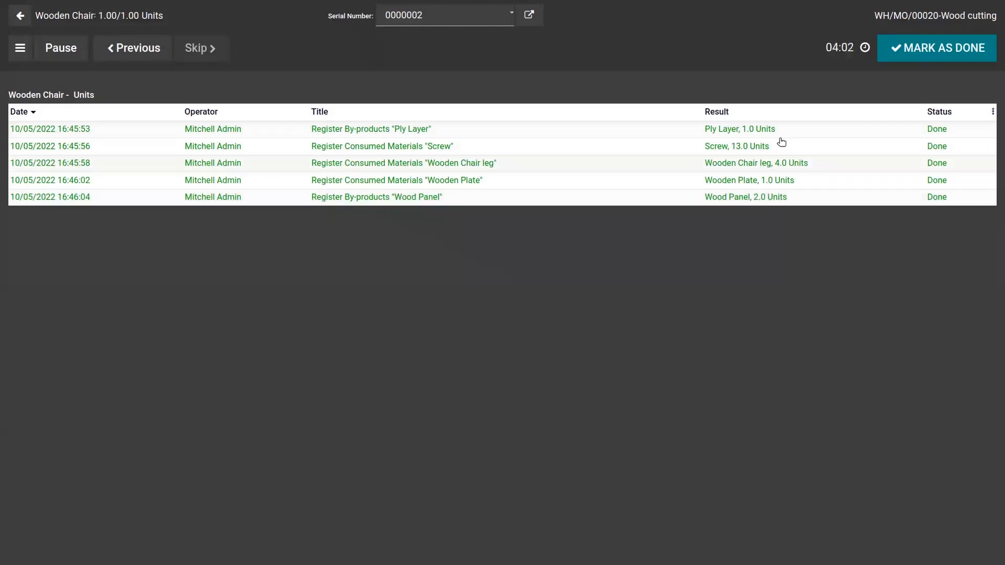
pyautogui.click(975, 55)
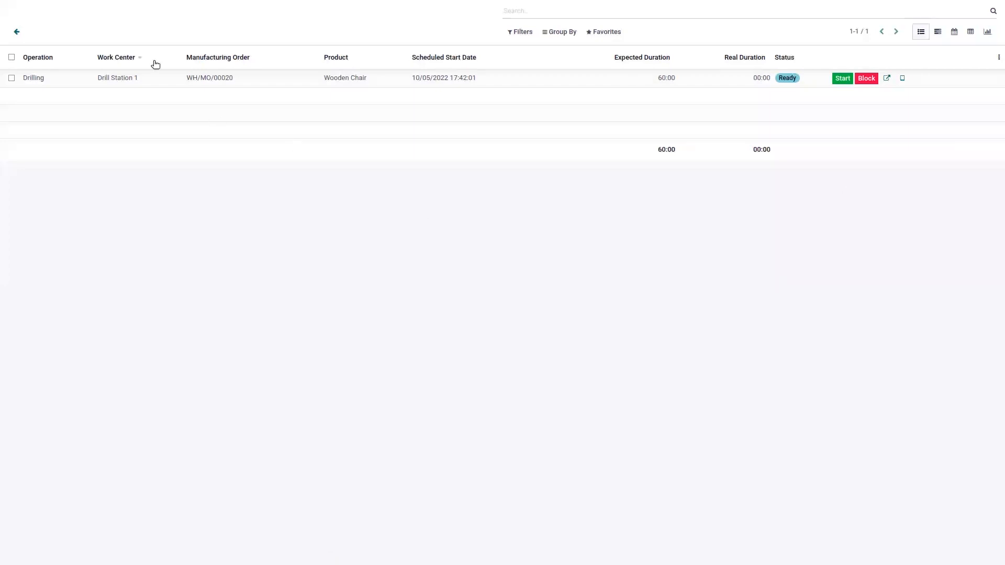
# - Leave the tablet view and open the work orders of the Wooden Chair manufacturing order WH/MO/00020
pyautogui.click(17, 33)
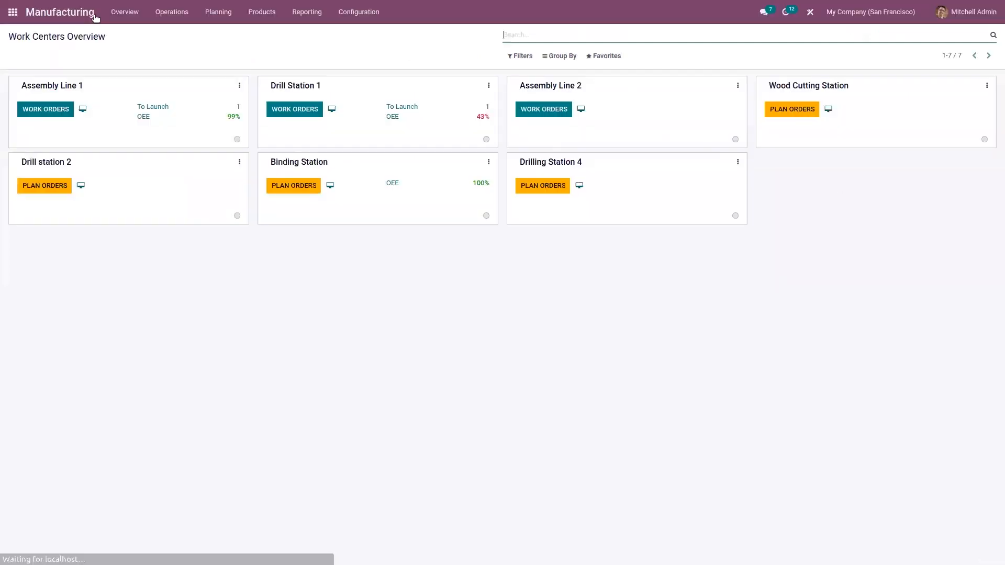
pyautogui.click(180, 9)
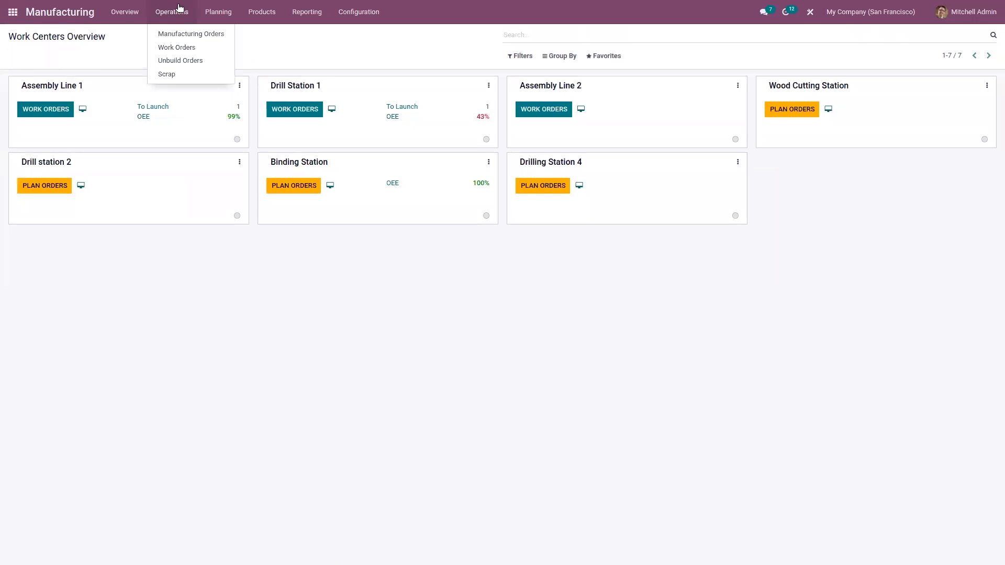
pyautogui.click(191, 35)
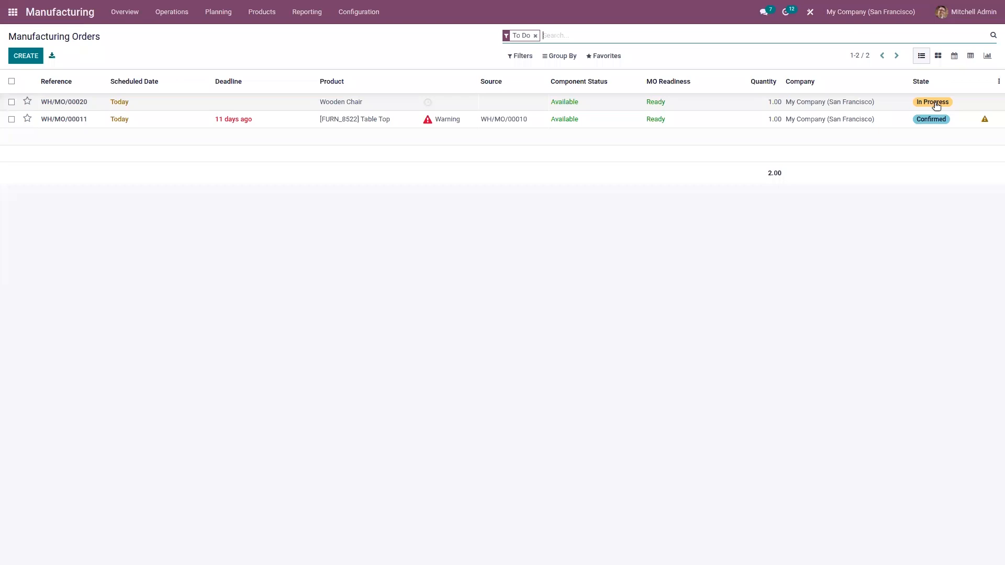
pyautogui.click(213, 102)
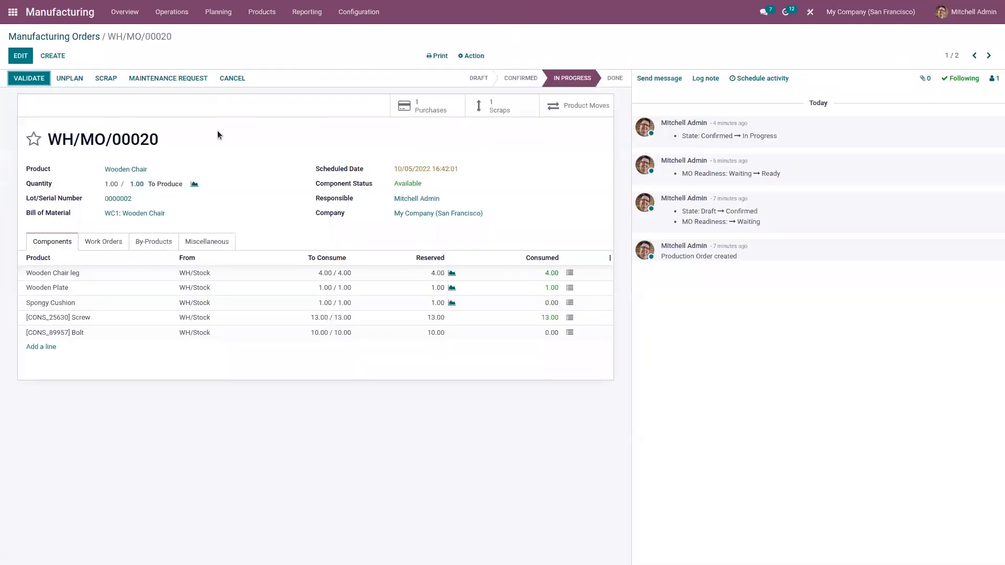
pyautogui.click(109, 242)
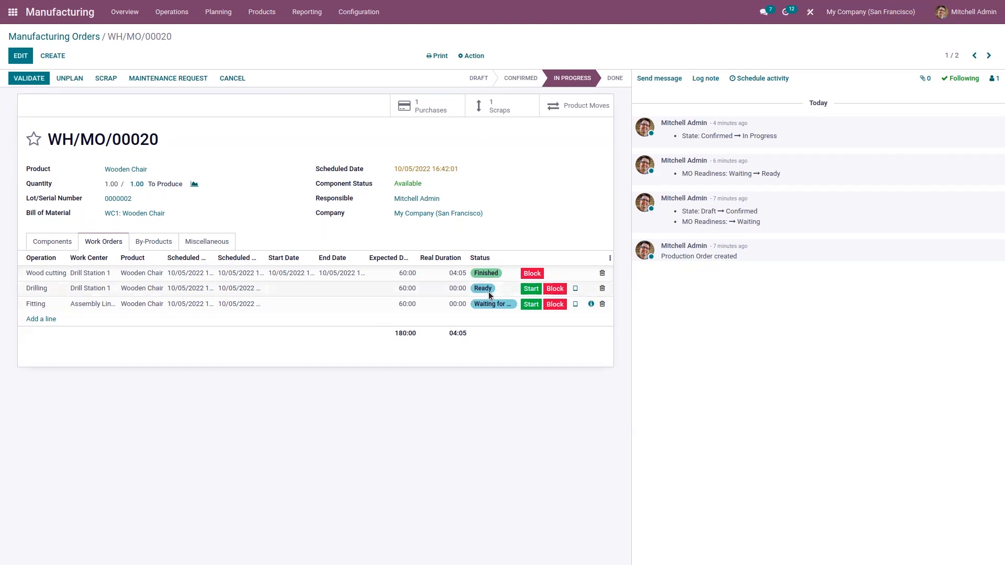
# - Start and finish the Drilling and Fitting work orders of the Wooden Chair manufacturing order
pyautogui.click(532, 292)
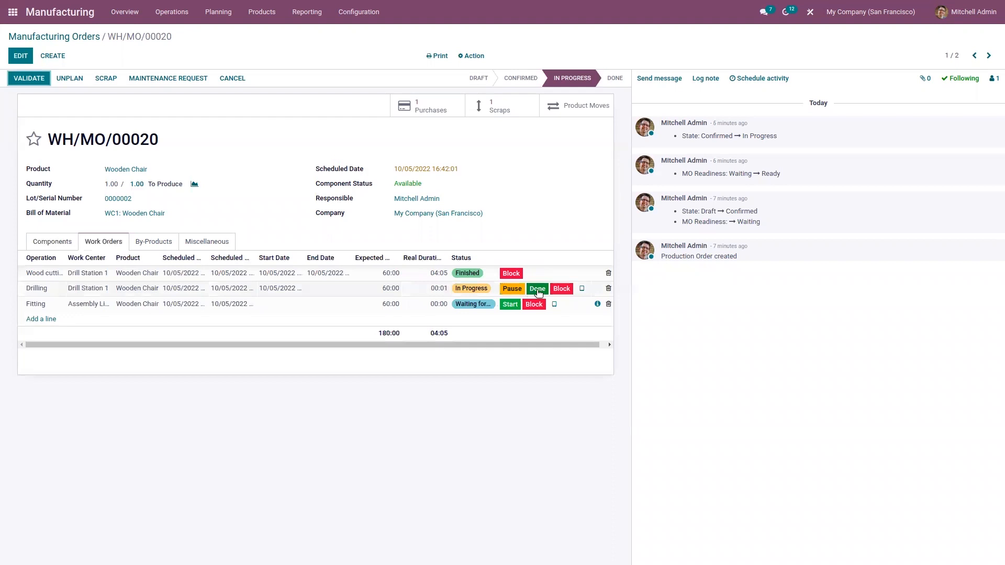
pyautogui.click(536, 289)
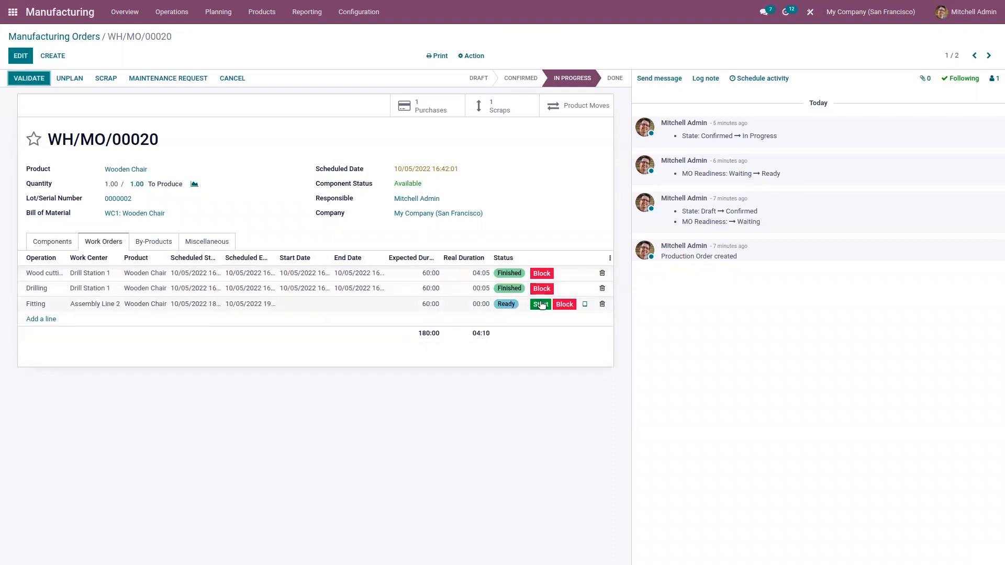
pyautogui.click(541, 304)
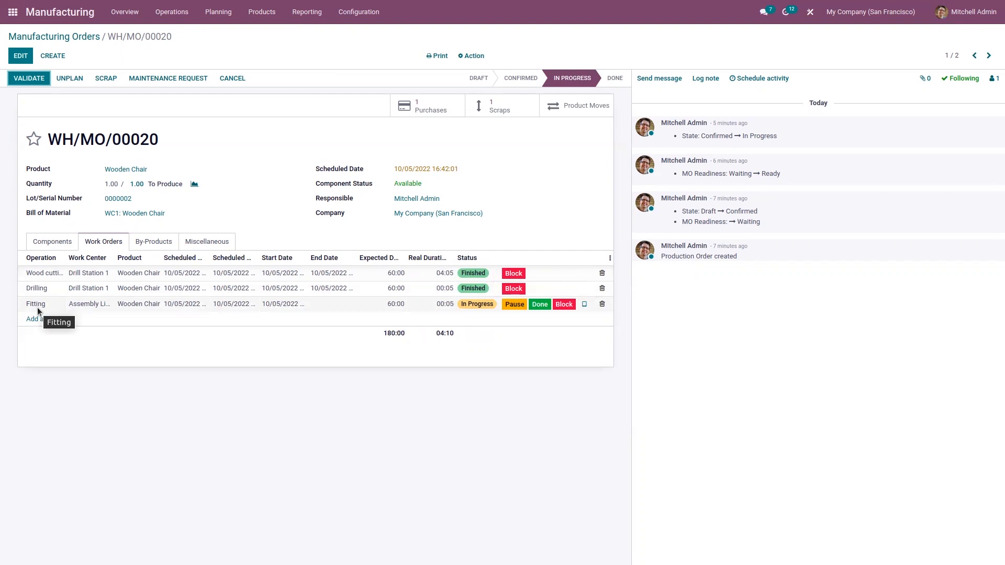
pyautogui.click(540, 305)
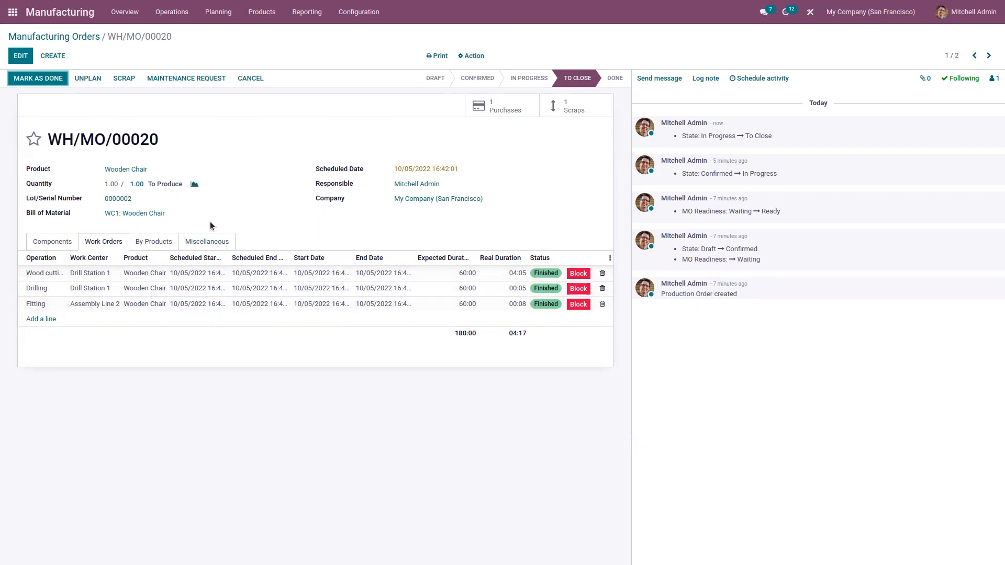
# - Mark the Wooden Chair manufacturing order as done, accepting the differing component consumption
pyautogui.click(48, 79)
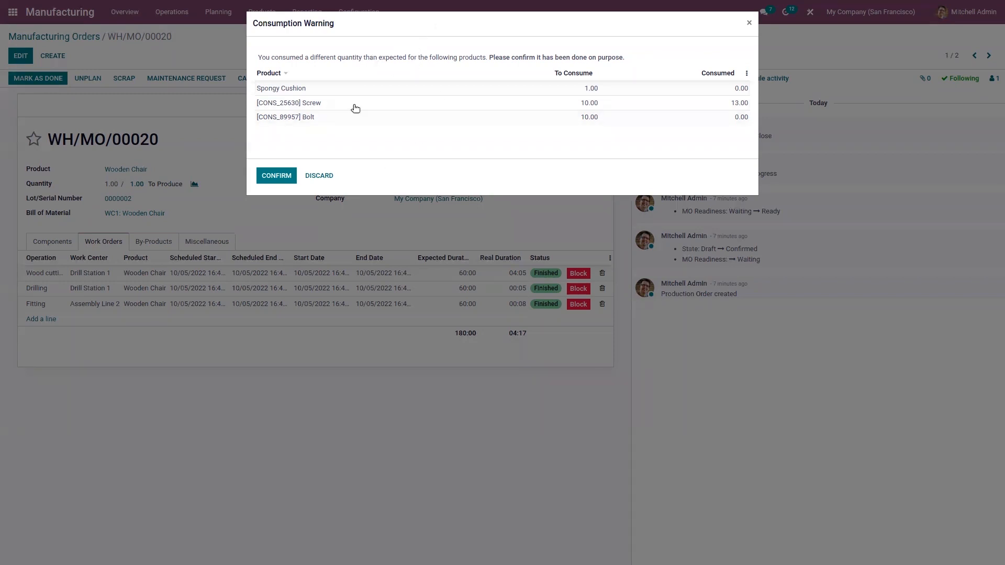
pyautogui.click(277, 176)
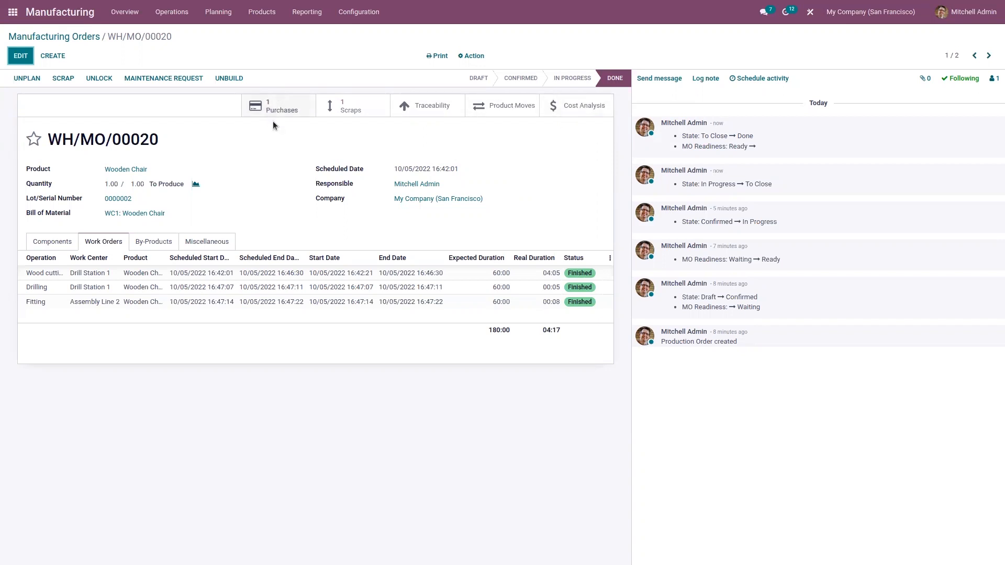
# - Review the scrap orders linked to WH/MO/00020 and return to the manufacturing order
pyautogui.click(347, 108)
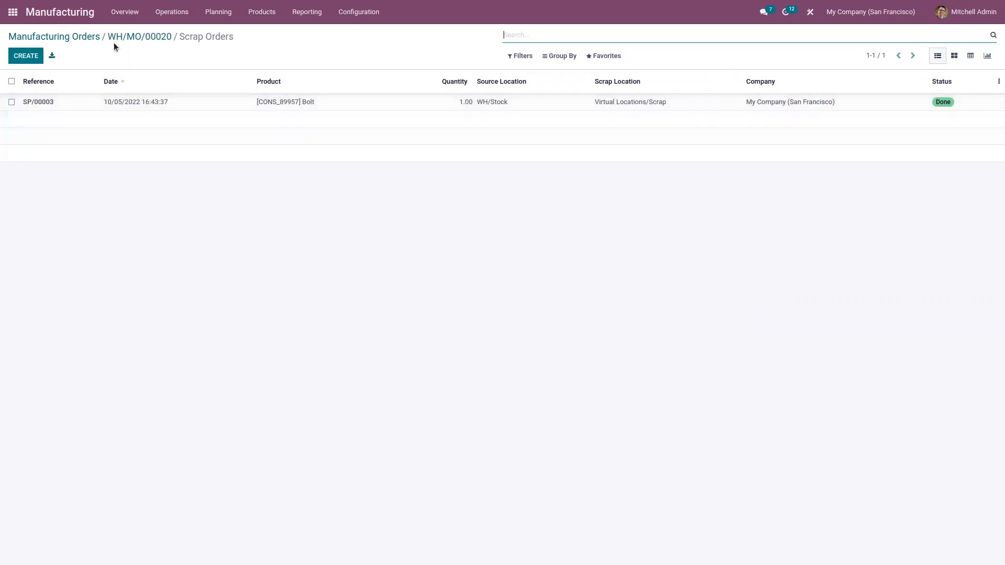
pyautogui.click(147, 37)
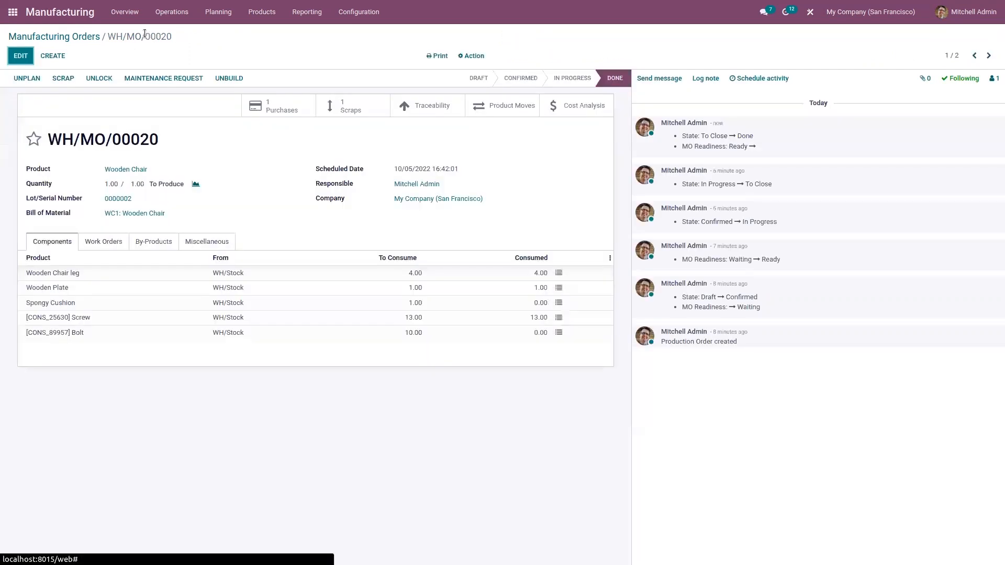
# - Review the traceability report of WH/MO/00020 with the Wooden Chair, Wood Panel and Ply Layer lines expanded, and return to the manufacturing order
pyautogui.click(427, 110)
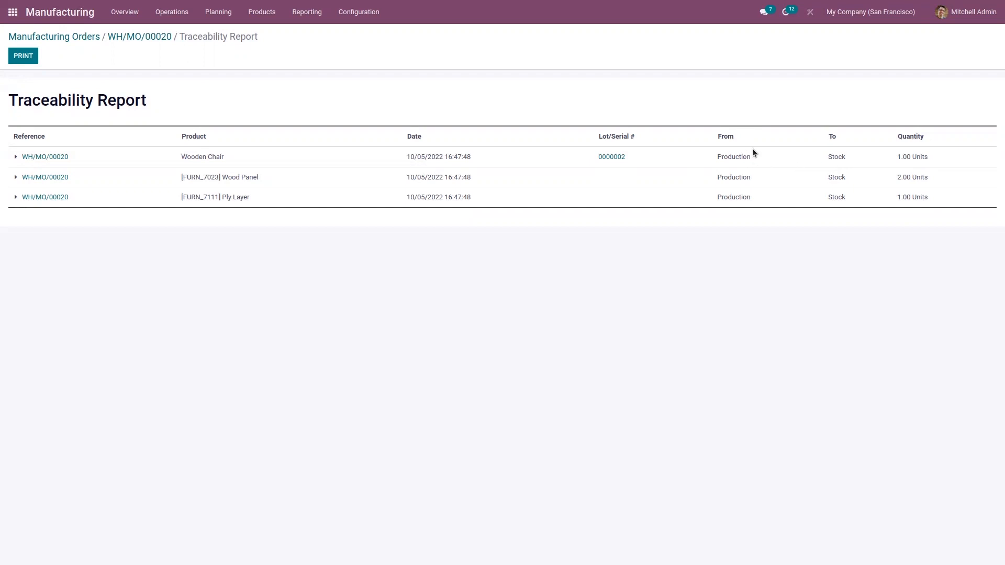
pyautogui.click(16, 158)
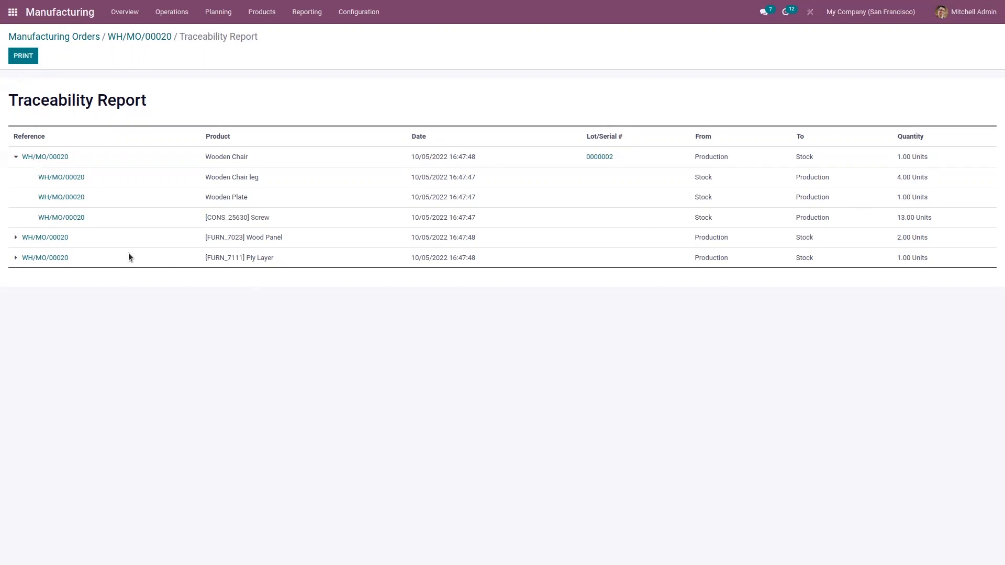
pyautogui.click(15, 238)
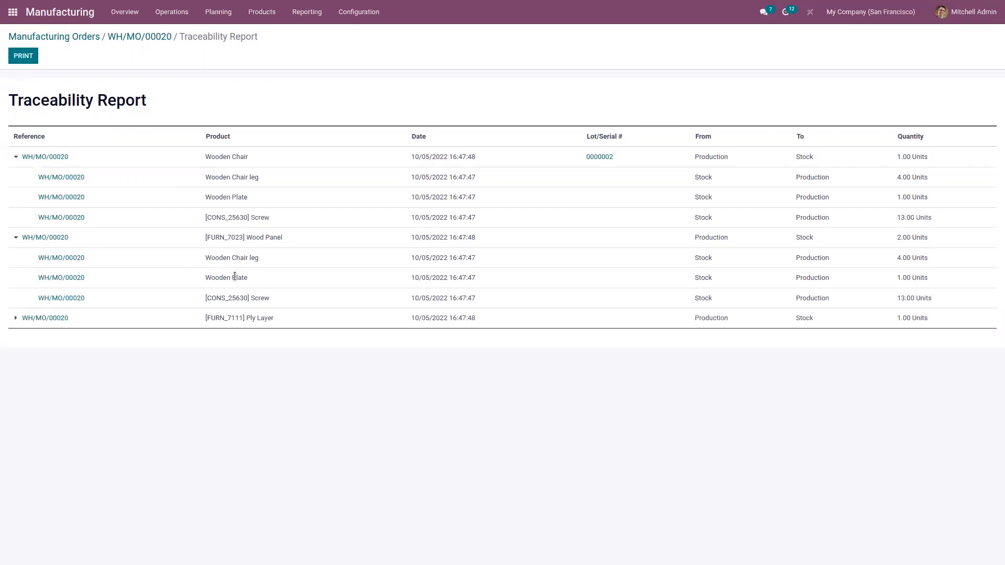
pyautogui.click(19, 319)
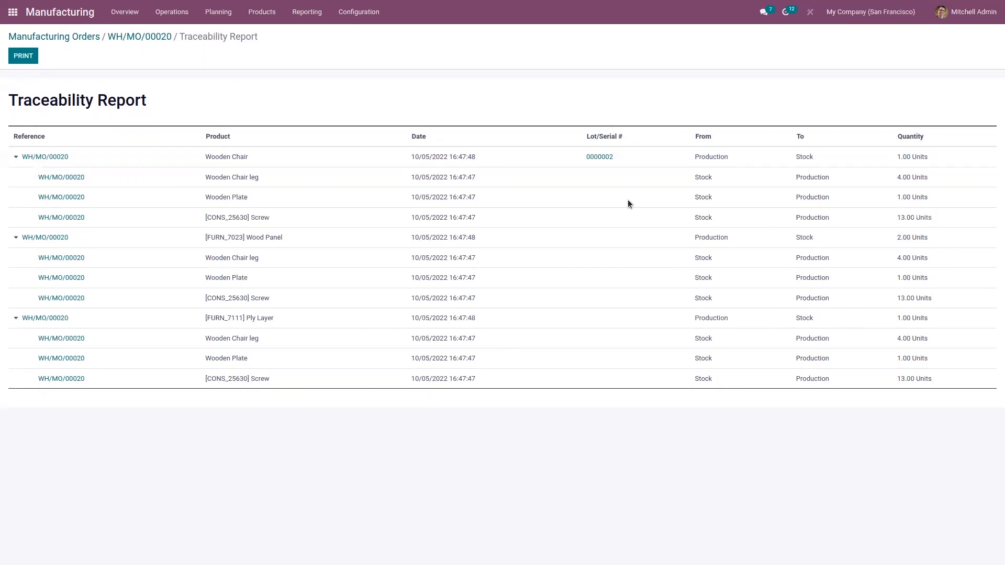
pyautogui.click(146, 36)
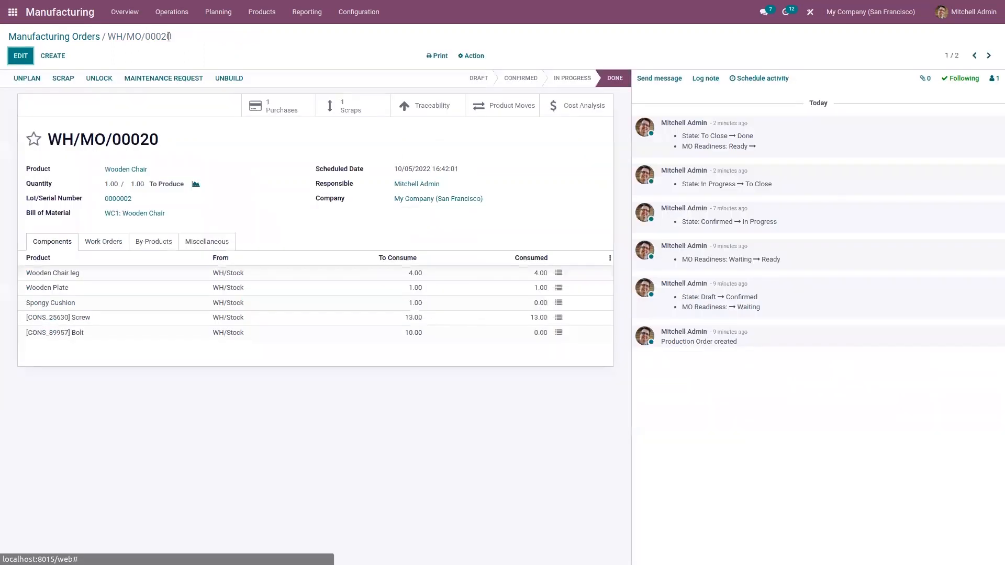
# - Review the product moves and the cost analysis report of WH/MO/00020, including the total production cost, and return to the manufacturing order
pyautogui.click(522, 105)
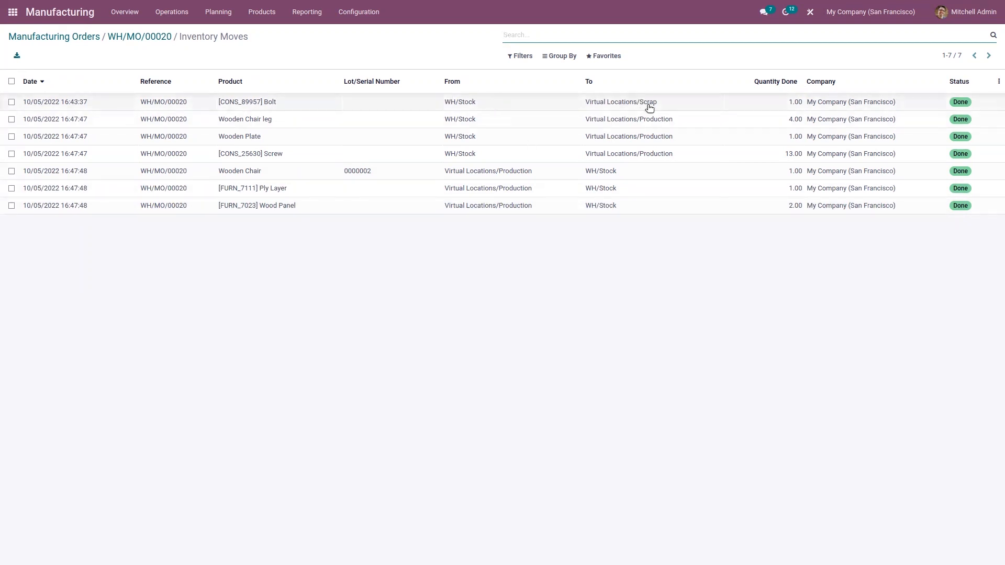
pyautogui.click(150, 34)
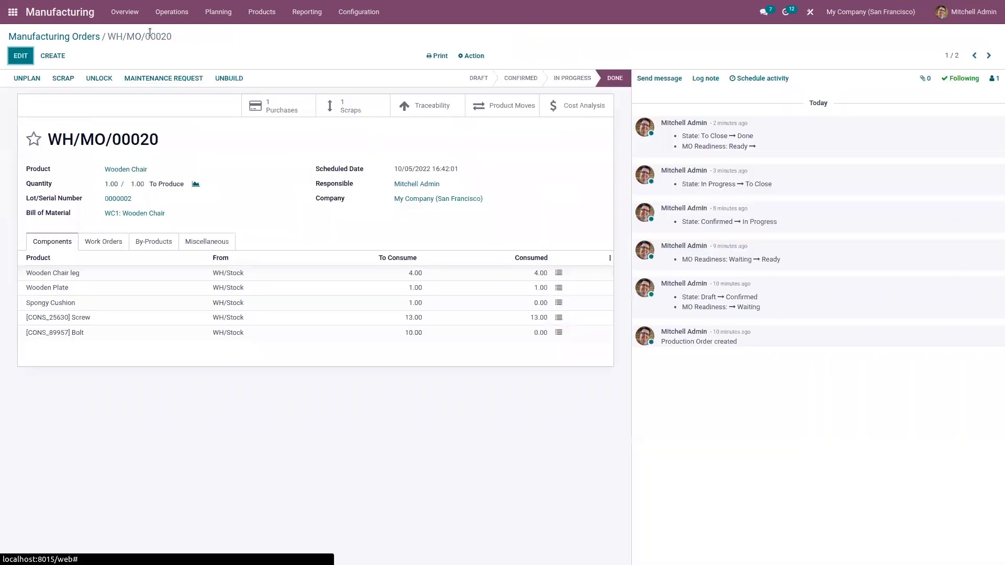
pyautogui.click(589, 111)
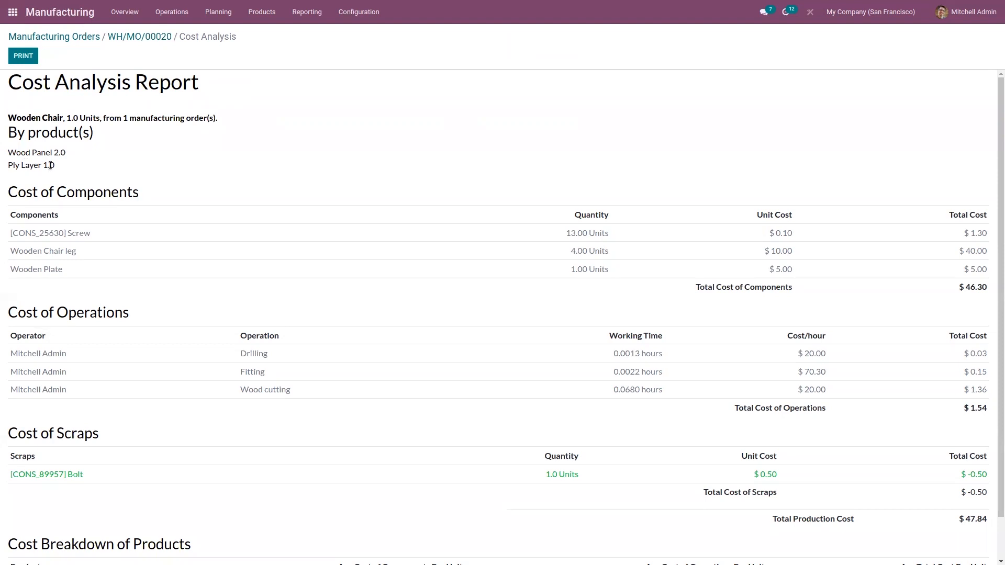
pyautogui.moveTo(16, 192); pyautogui.dragTo(128, 192)
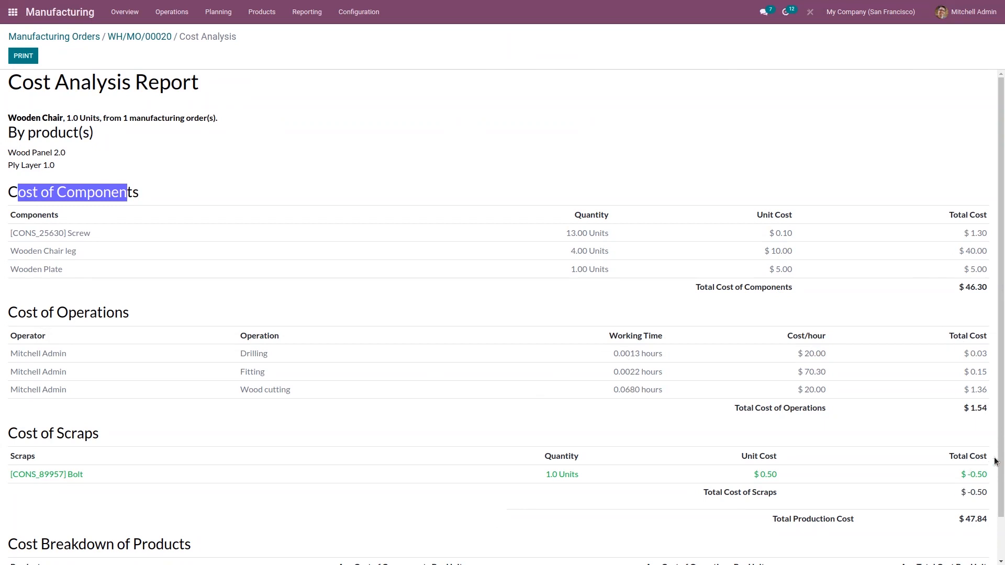
pyautogui.moveTo(1000, 470); pyautogui.dragTo(996, 532)
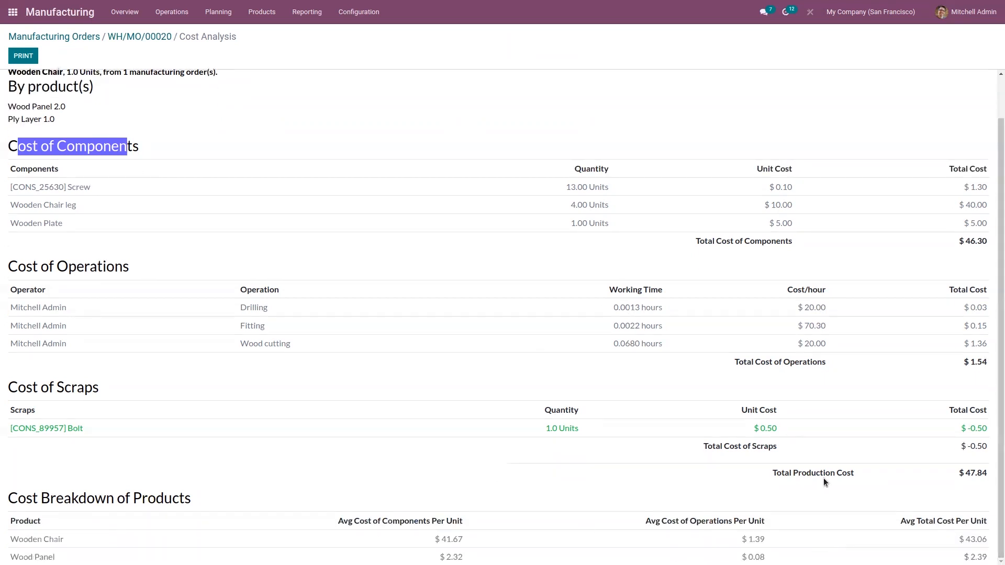
pyautogui.moveTo(948, 478); pyautogui.dragTo(994, 325)
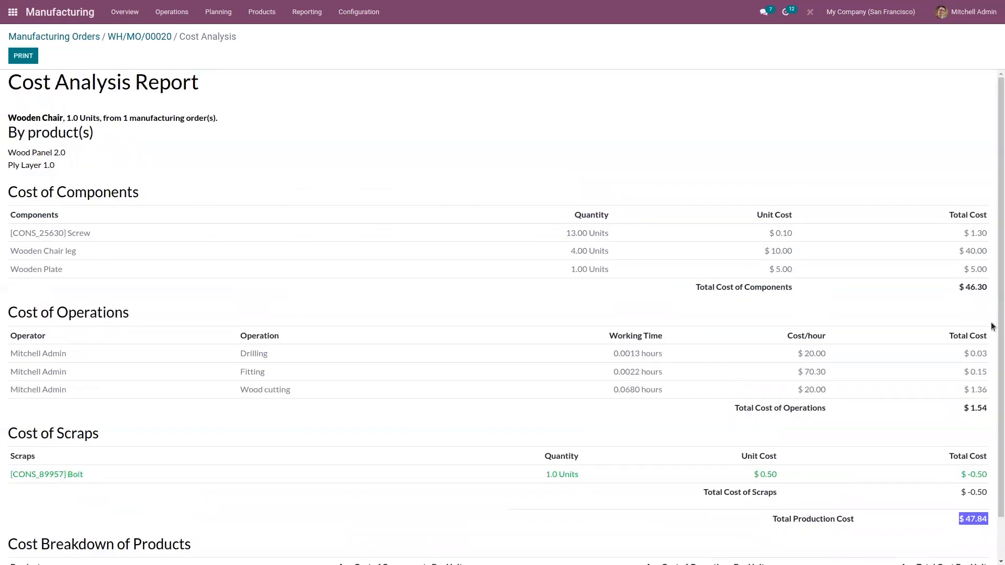
pyautogui.click(144, 38)
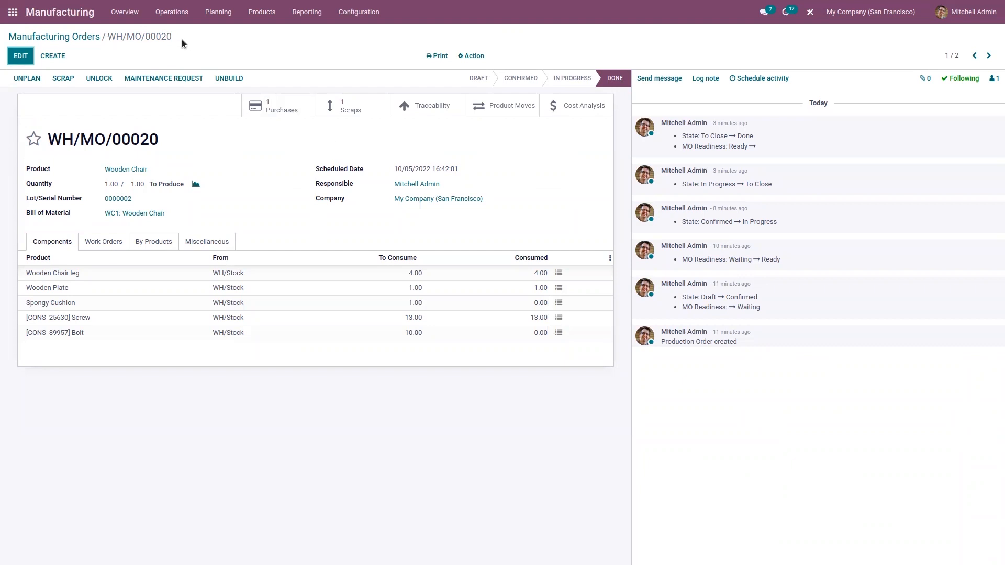
# - Switch to the Accounting app and open the list of journal entries
pyautogui.click(13, 12)
pyautogui.write('acc')
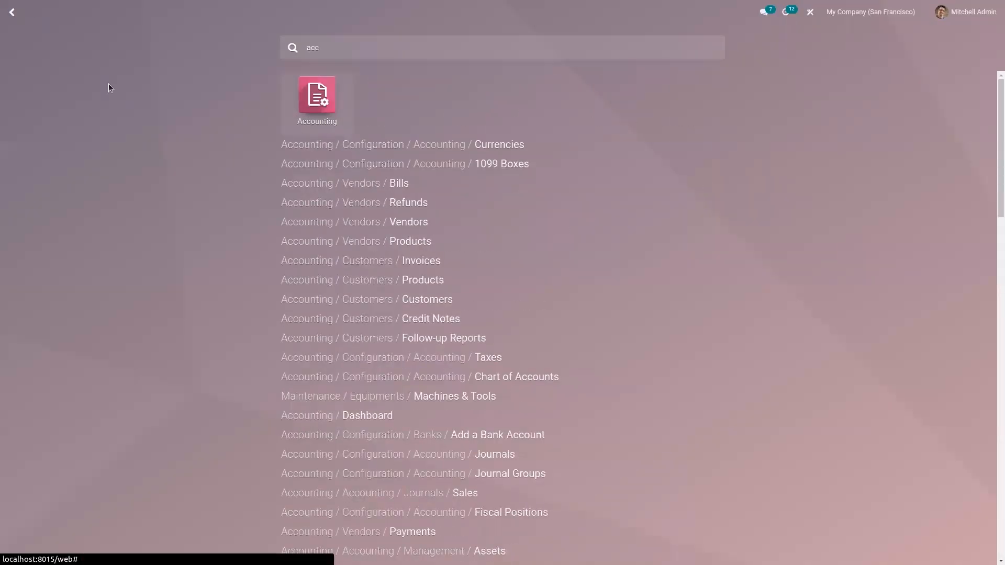
pyautogui.click(316, 121)
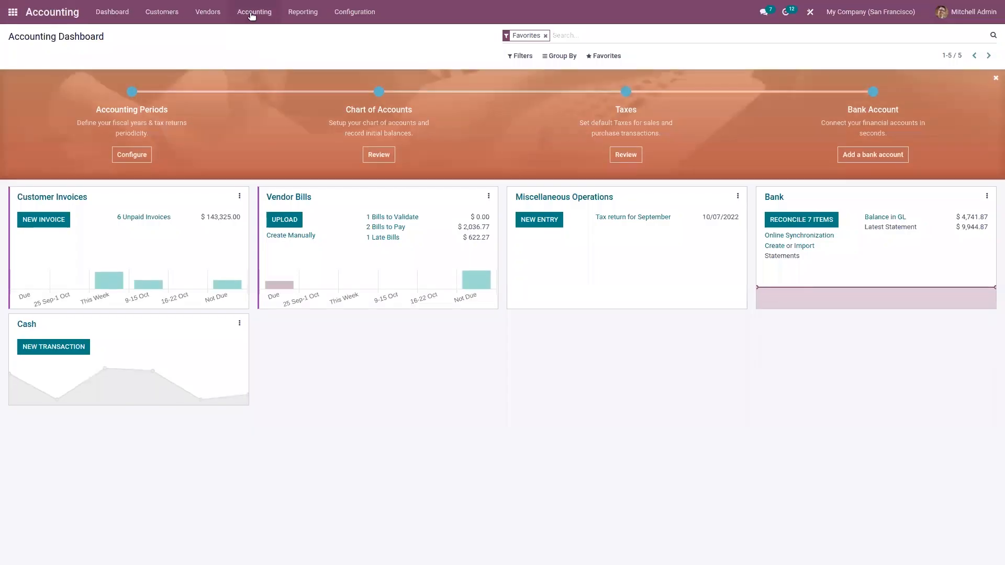
pyautogui.click(251, 14)
pyautogui.click(263, 49)
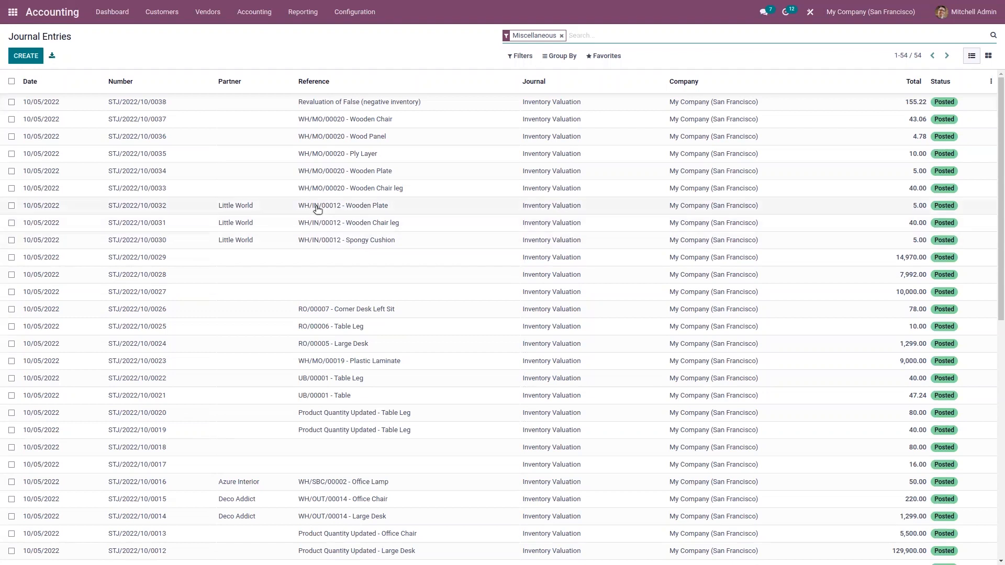
# - Examine the journal entries for the Spongy Cushion receipt and for the Wooden Chair leg and Wooden Plate of WH/MO/00020
pyautogui.click(378, 241)
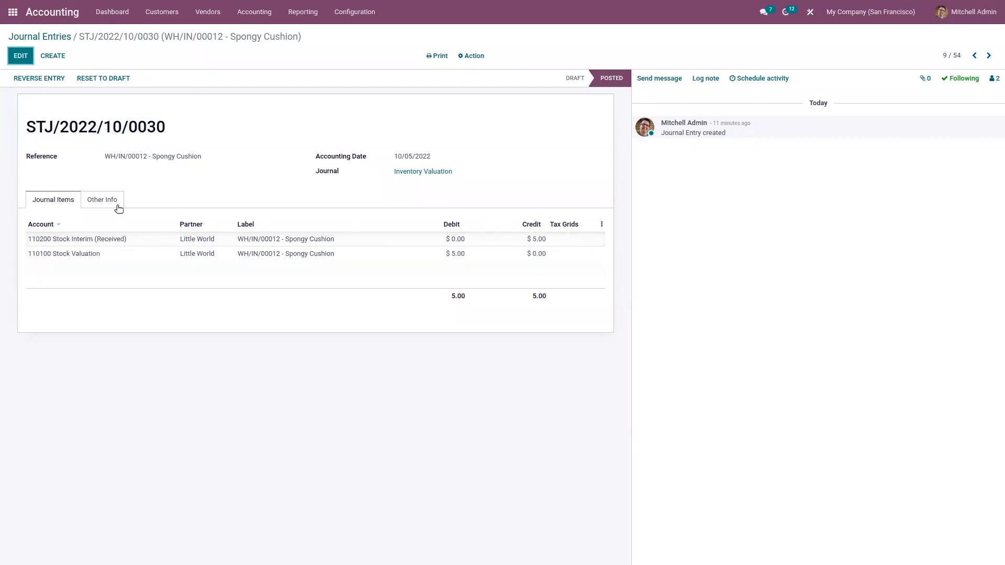
pyautogui.click(71, 40)
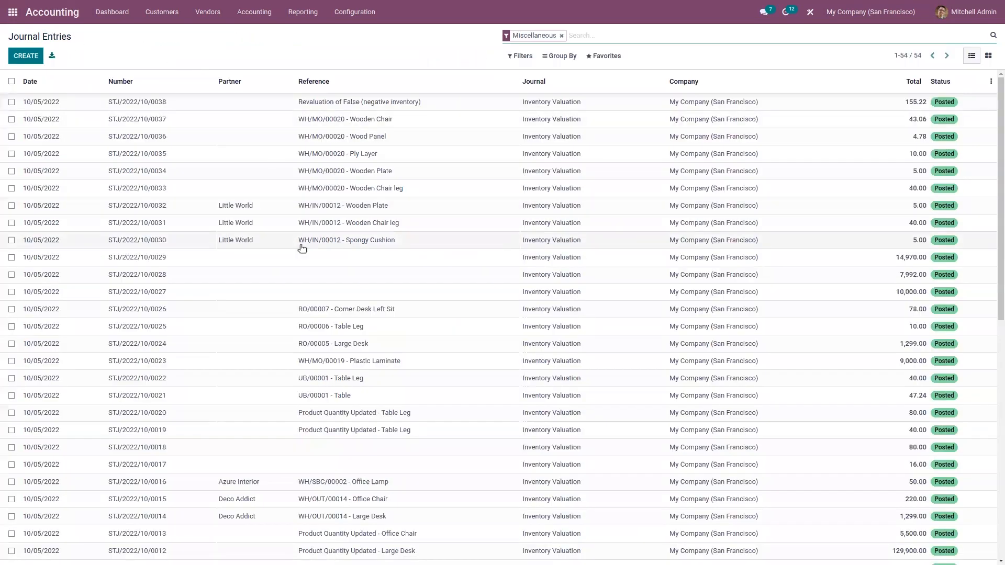
pyautogui.click(355, 190)
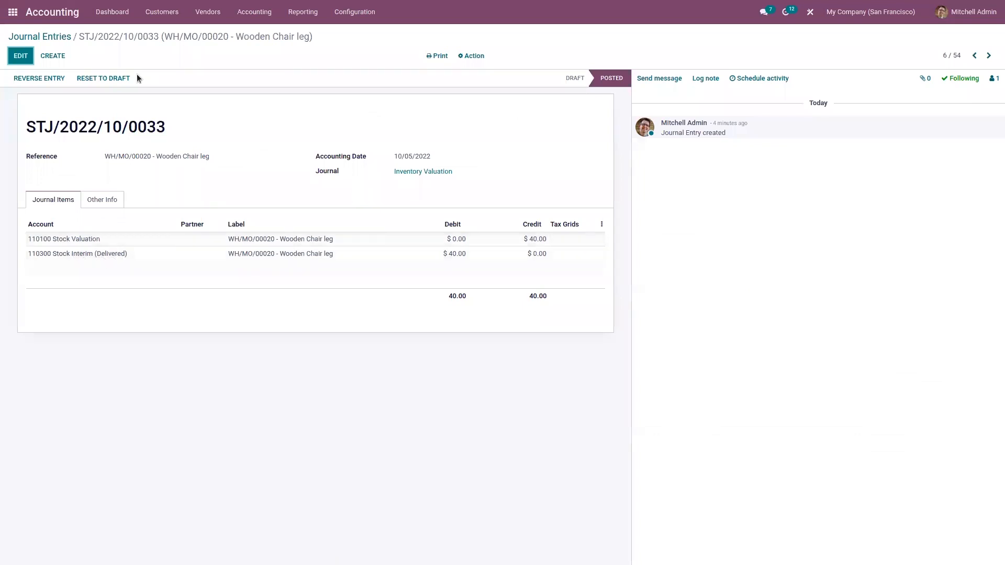
pyautogui.click(56, 42)
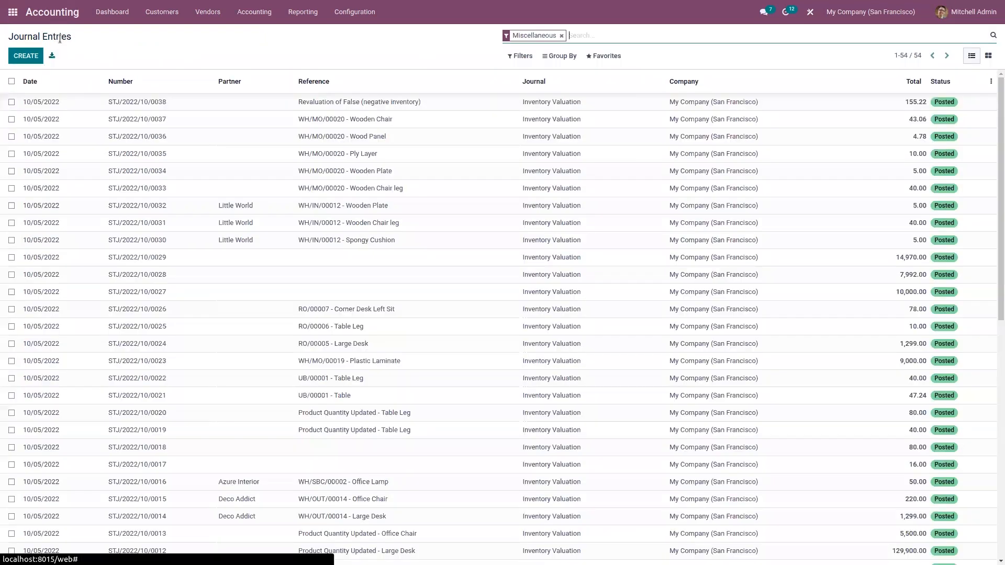
pyautogui.click(358, 171)
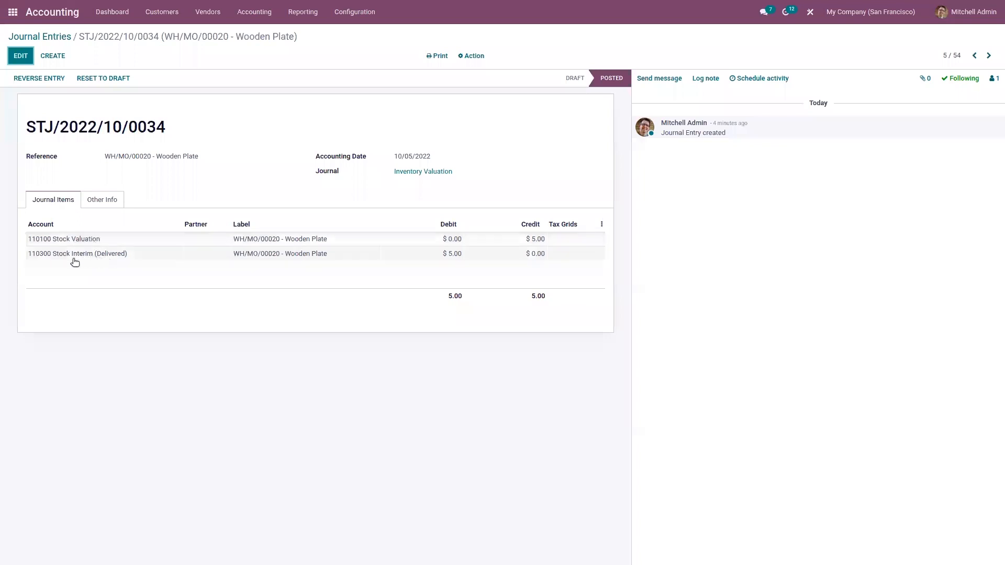
pyautogui.click(61, 35)
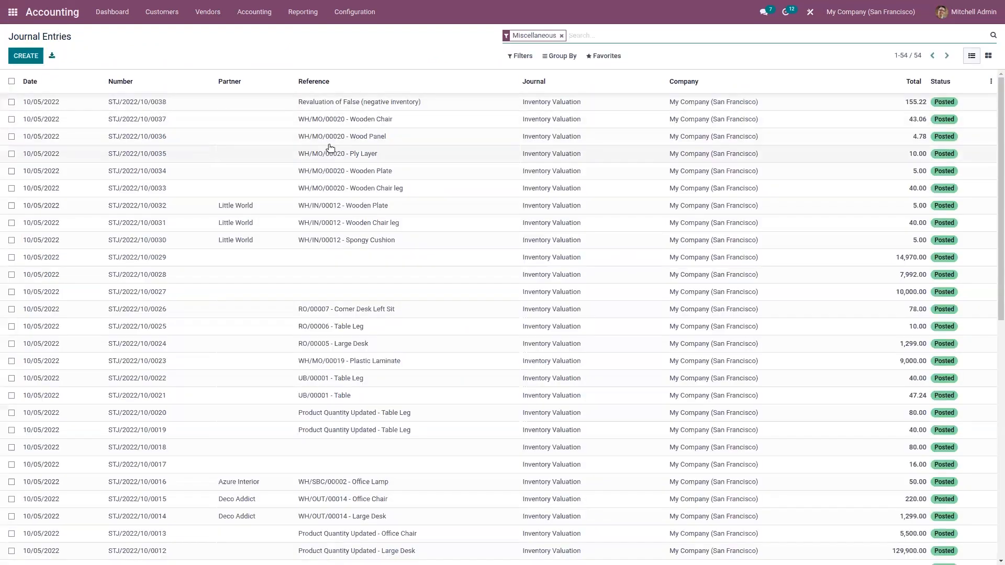
# - Examine the WH/MO/00020 journal entries for the Ply Layer by-product and the finished Wooden Chair
pyautogui.click(365, 155)
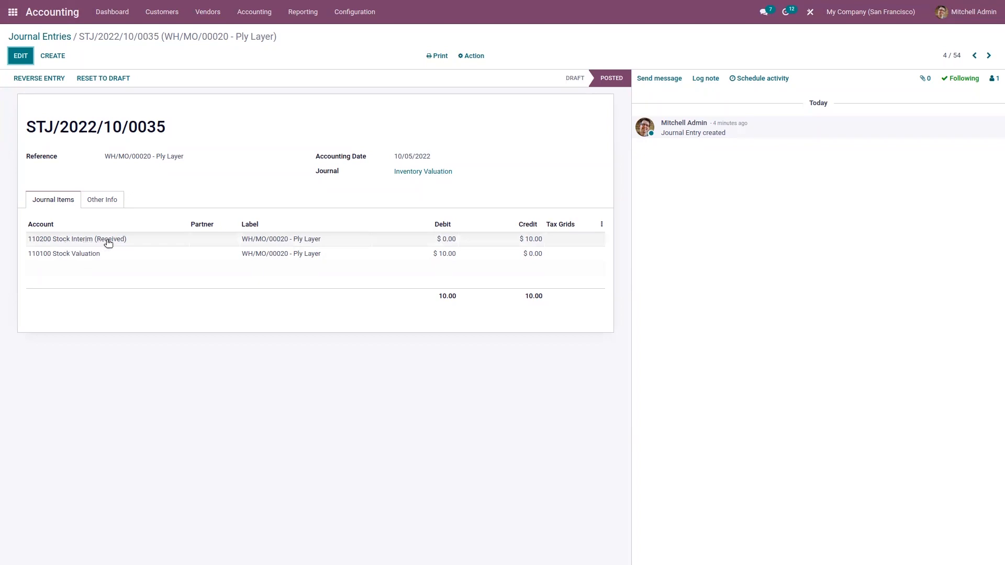
pyautogui.click(66, 39)
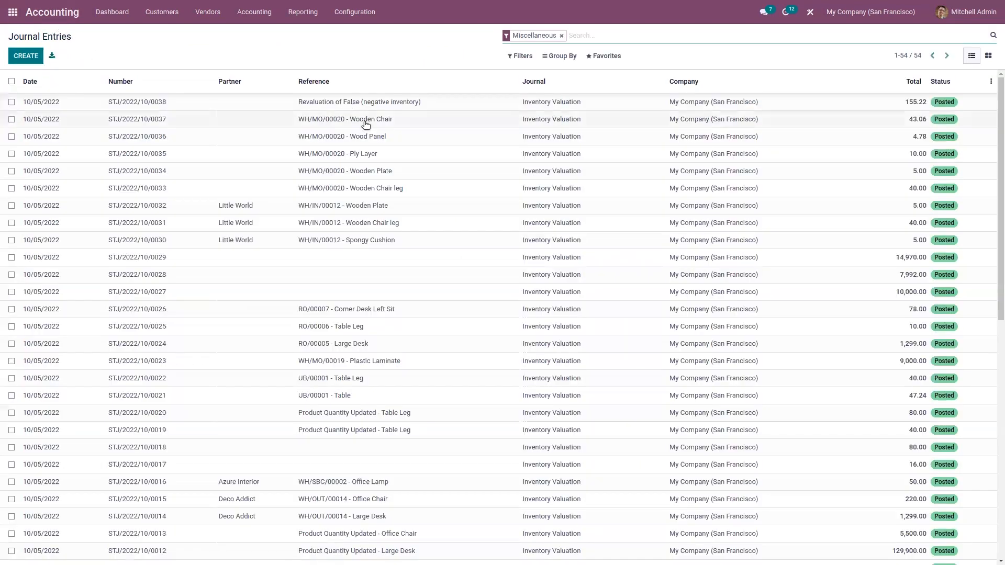
pyautogui.click(365, 123)
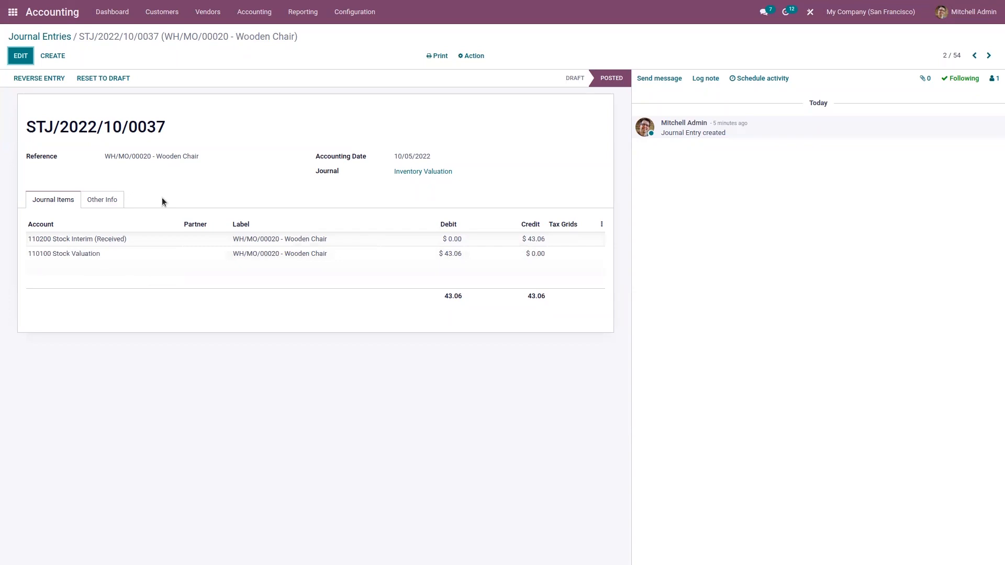
pyautogui.click(67, 37)
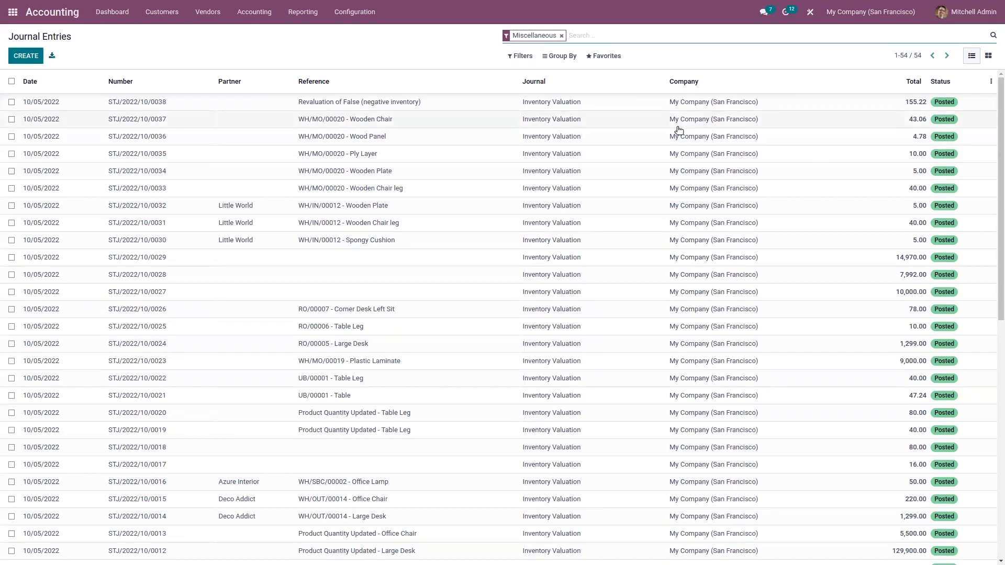
# - Switch back to the Manufacturing app, review the Wooden Chair bill of materials WC1, and return to the bills of materials list
pyautogui.click(14, 16)
pyautogui.write('ma')
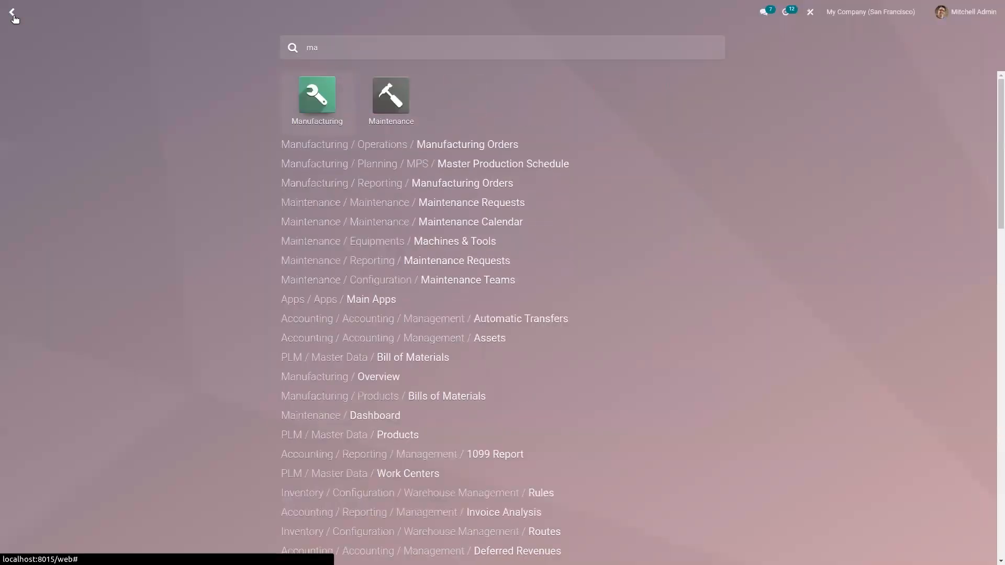
pyautogui.click(322, 111)
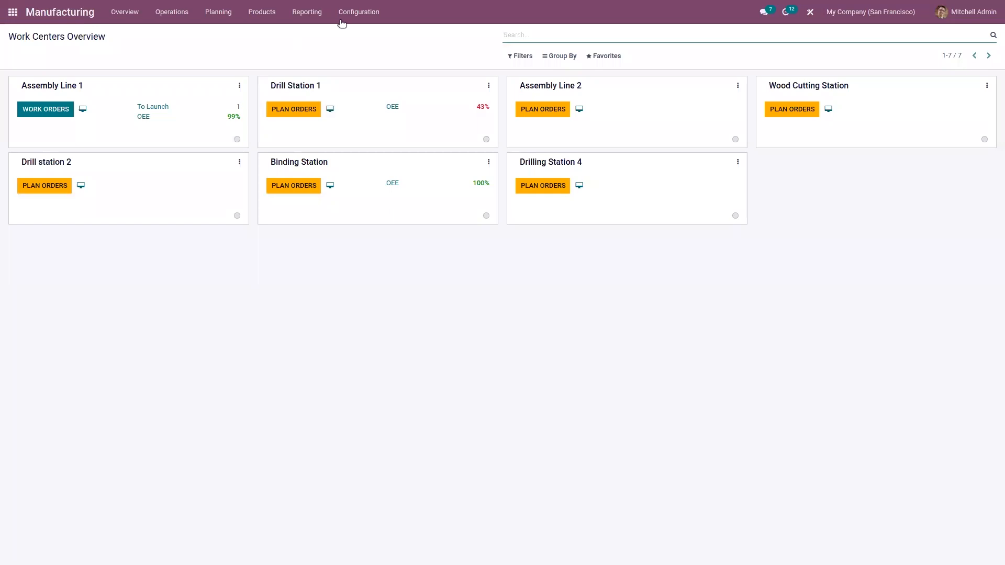
pyautogui.click(259, 16)
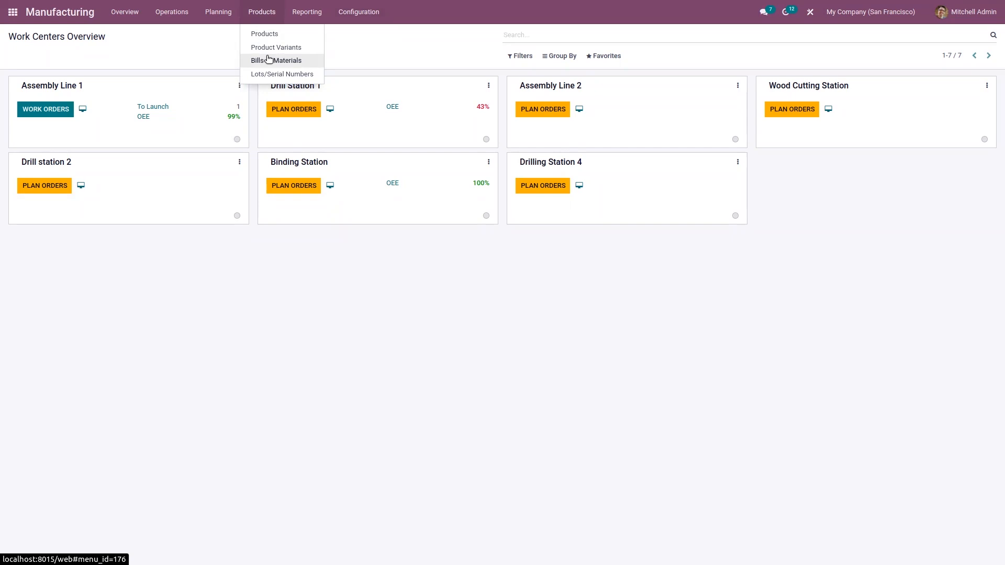
pyautogui.click(268, 60)
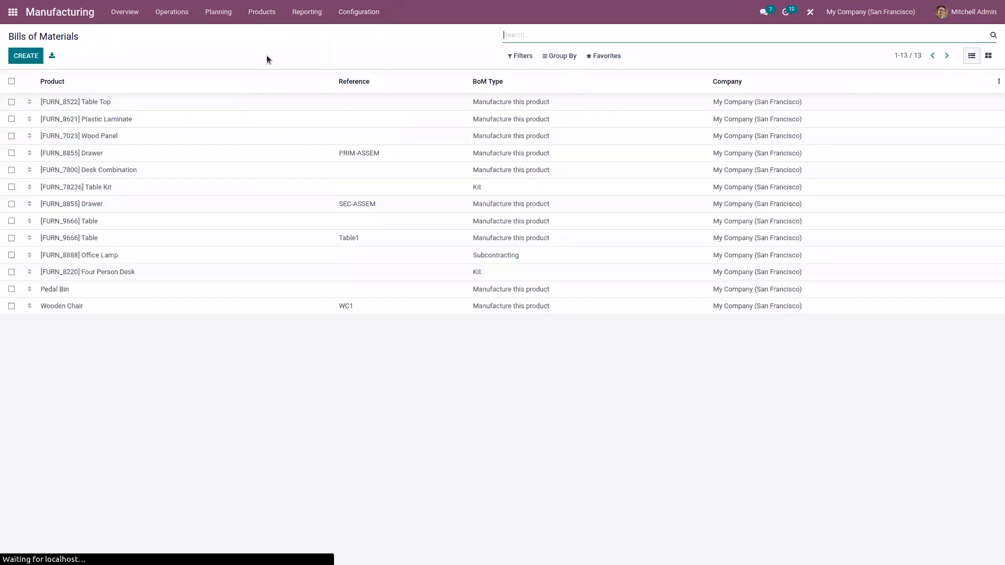
pyautogui.click(89, 307)
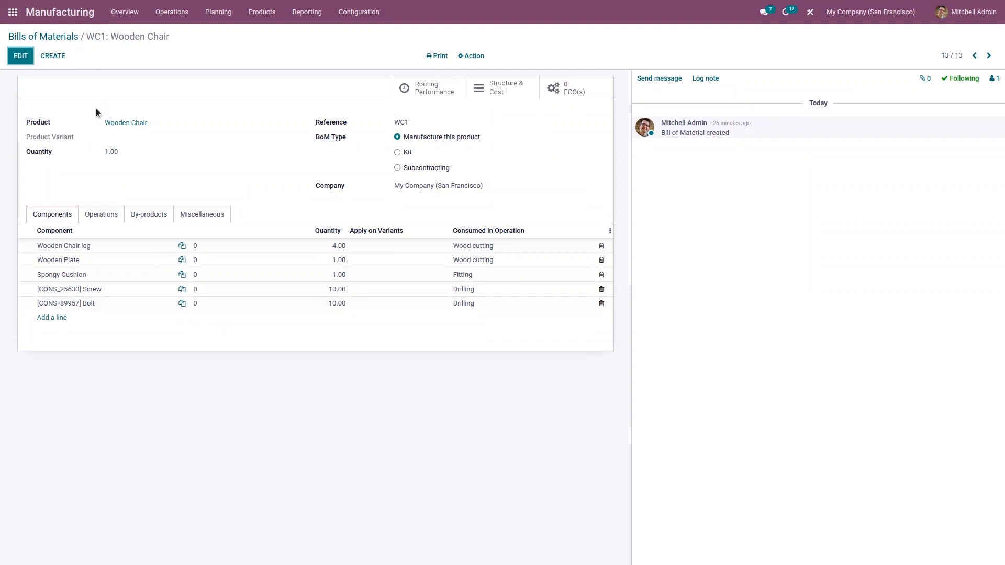
pyautogui.click(60, 38)
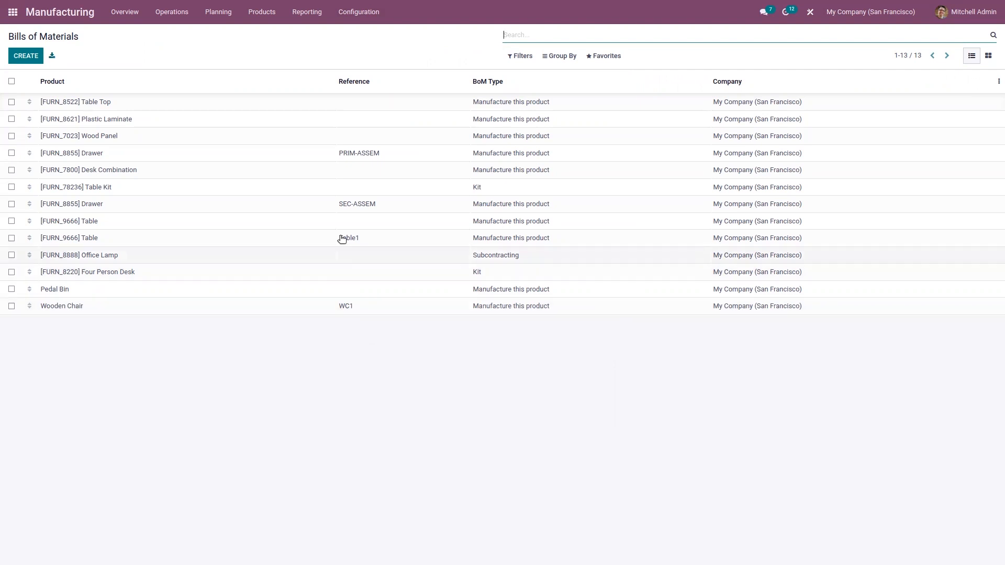
# - Open the Table1 bill of materials for editing and display the product details of its Table Top component
pyautogui.click(249, 244)
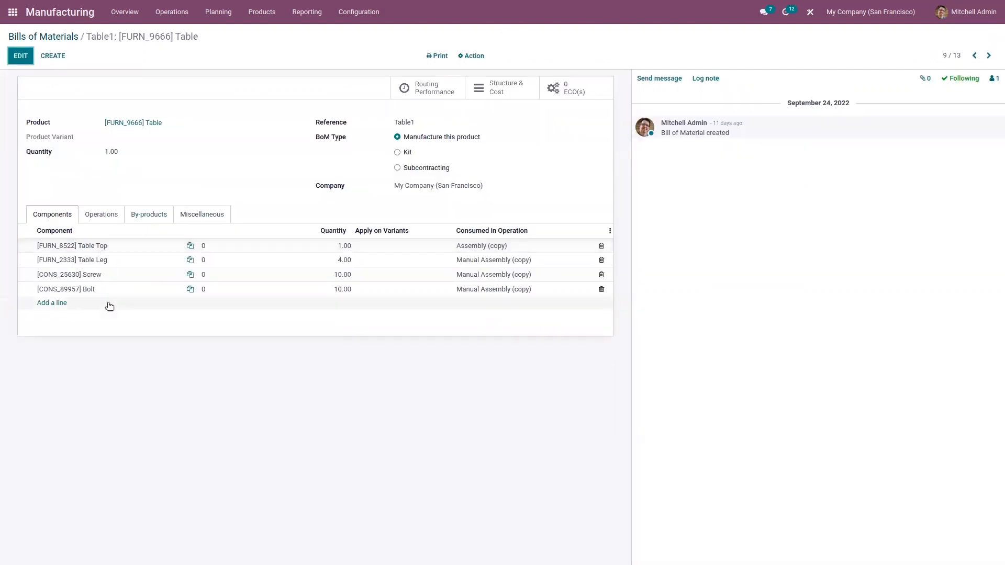
pyautogui.click(21, 54)
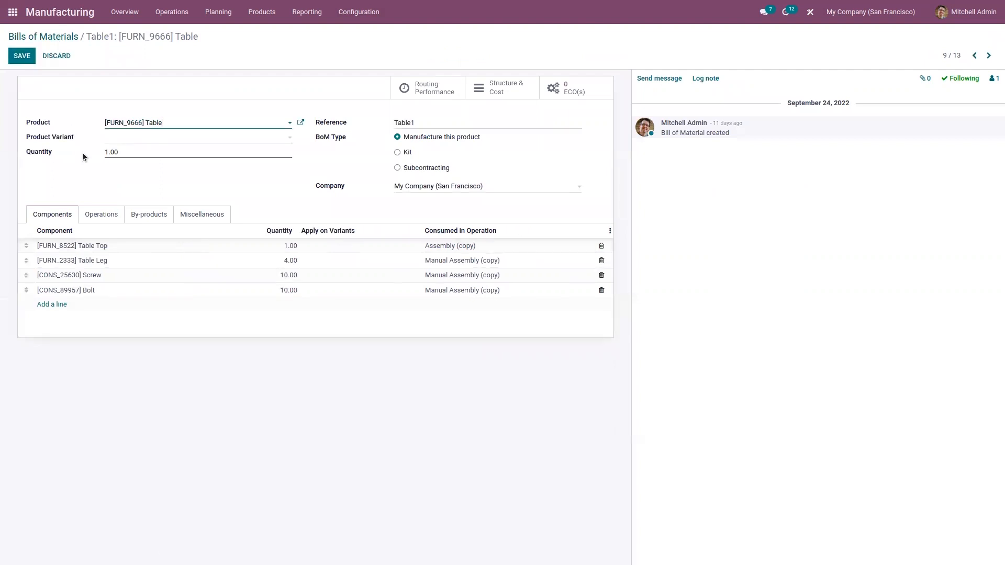
pyautogui.click(114, 249)
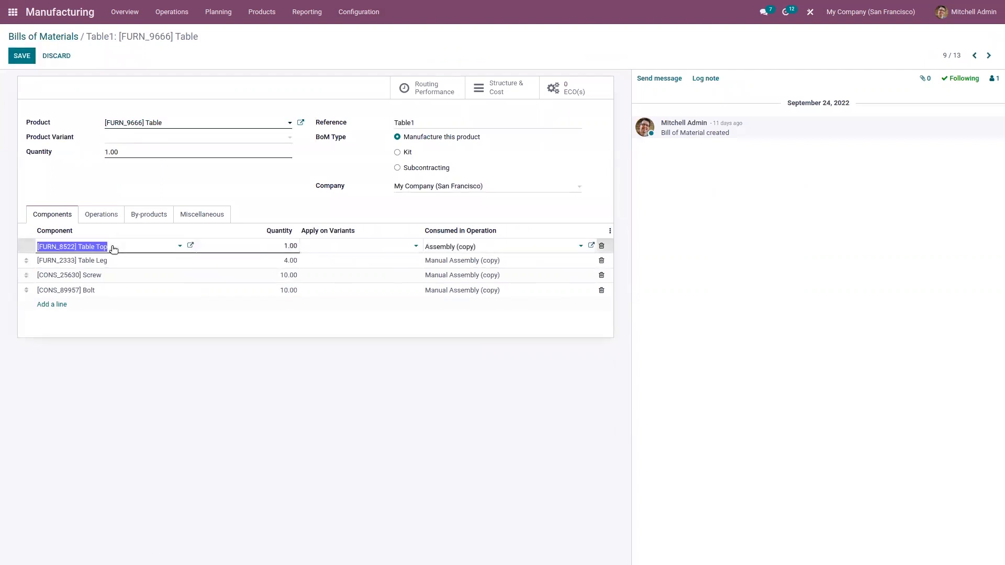
pyautogui.click(190, 247)
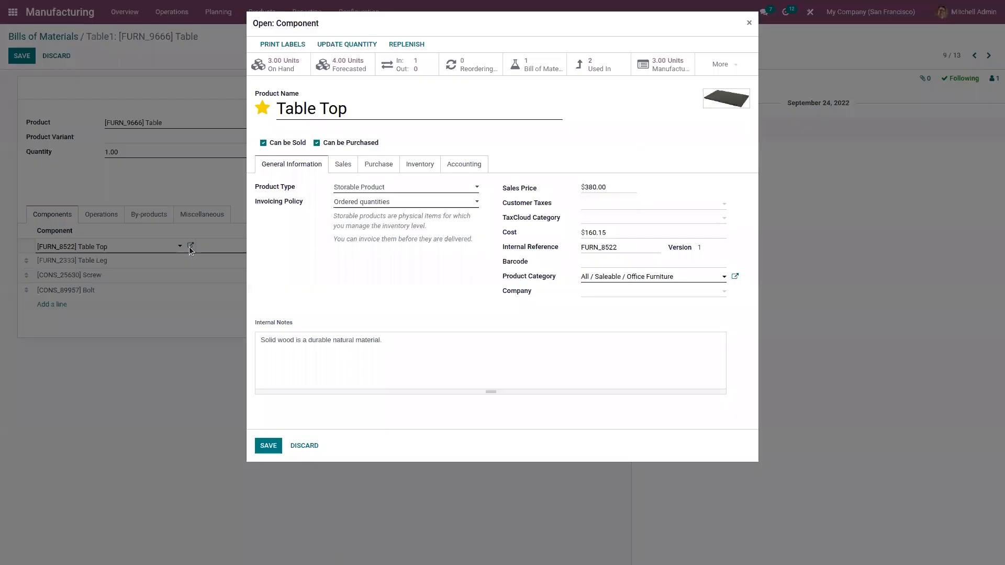
# - Check the inventory routes of the Table Top and Table Leg components, saving each form and the Table1 bill of materials
pyautogui.click(425, 168)
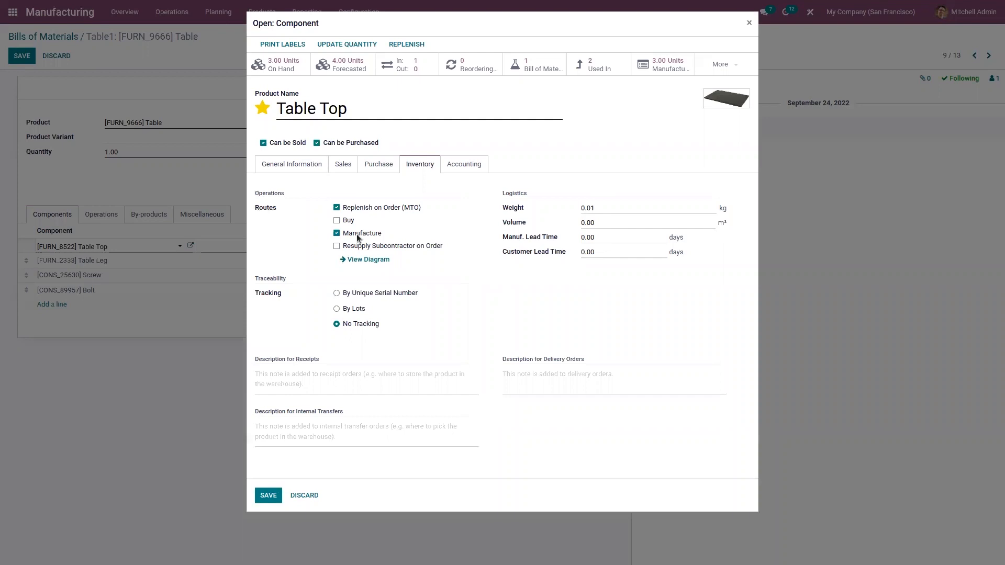
pyautogui.click(267, 492)
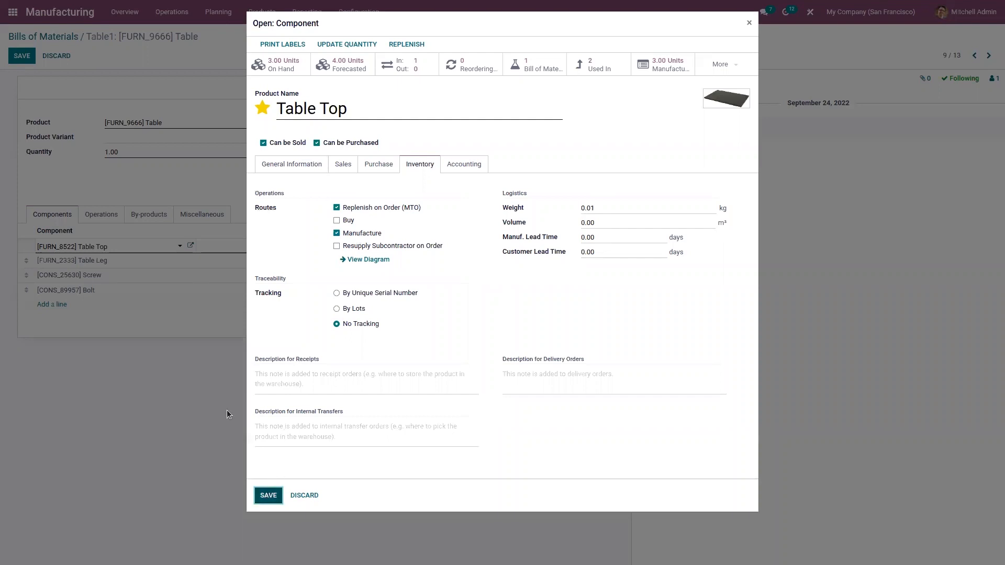
pyautogui.click(148, 261)
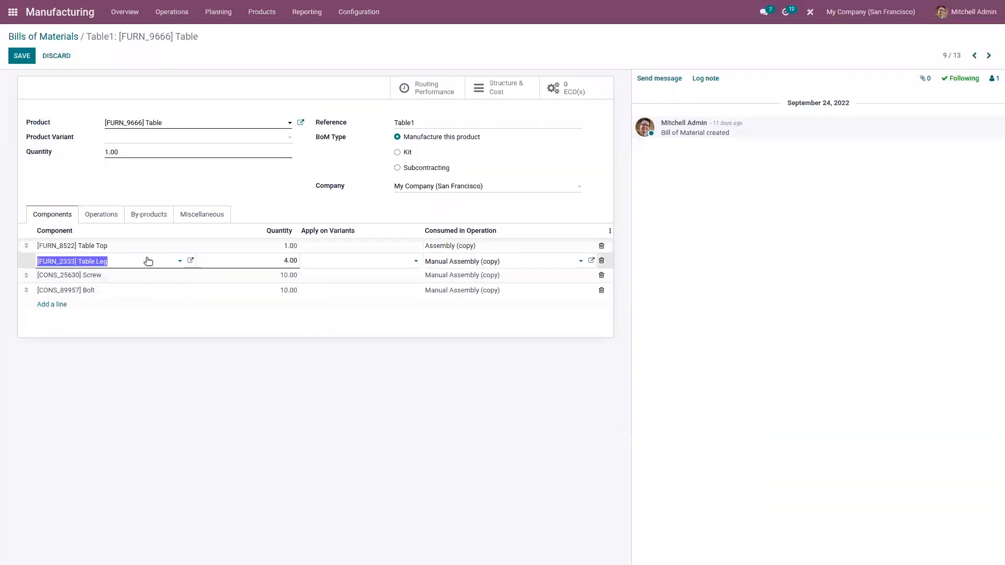
pyautogui.click(190, 261)
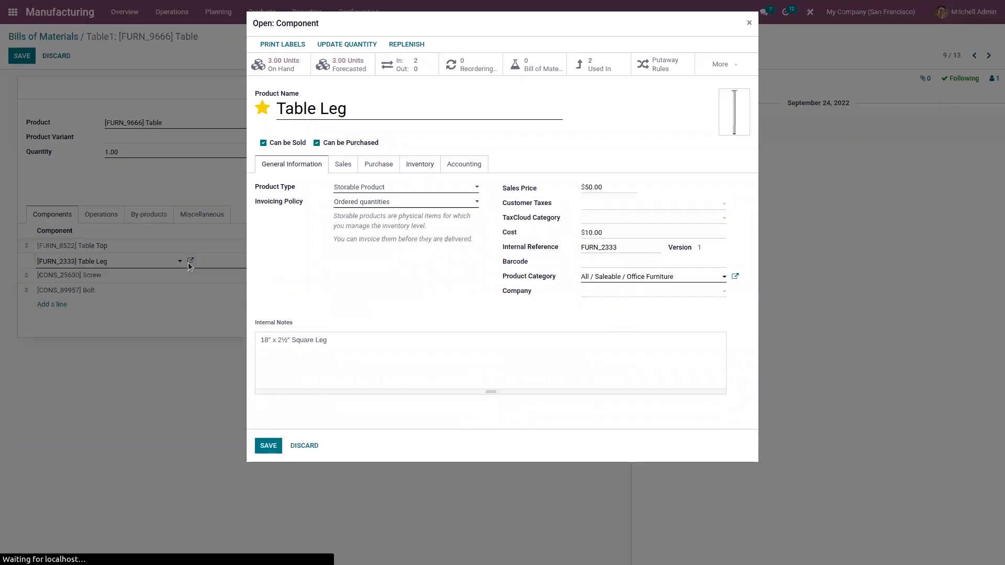
pyautogui.click(420, 165)
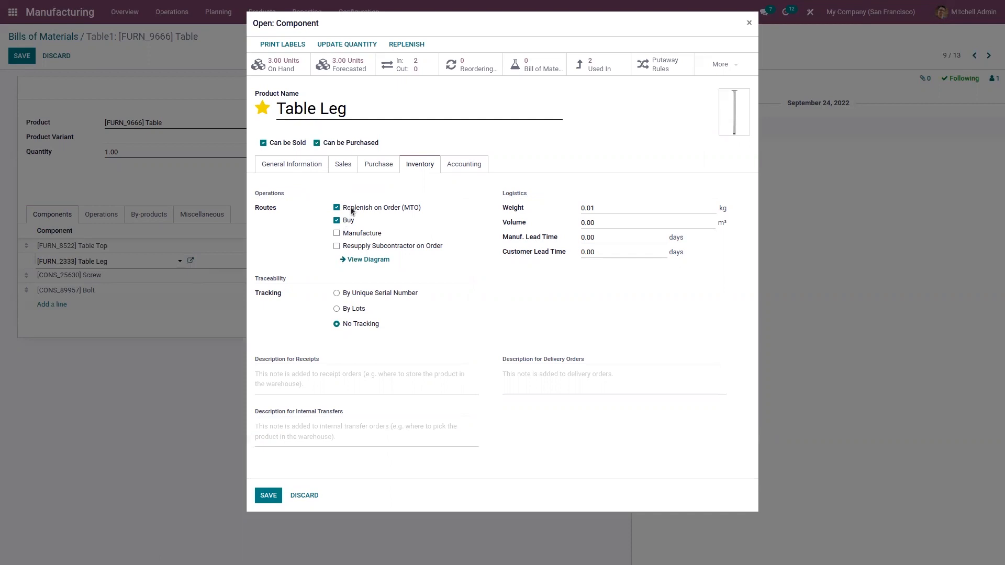
pyautogui.click(270, 496)
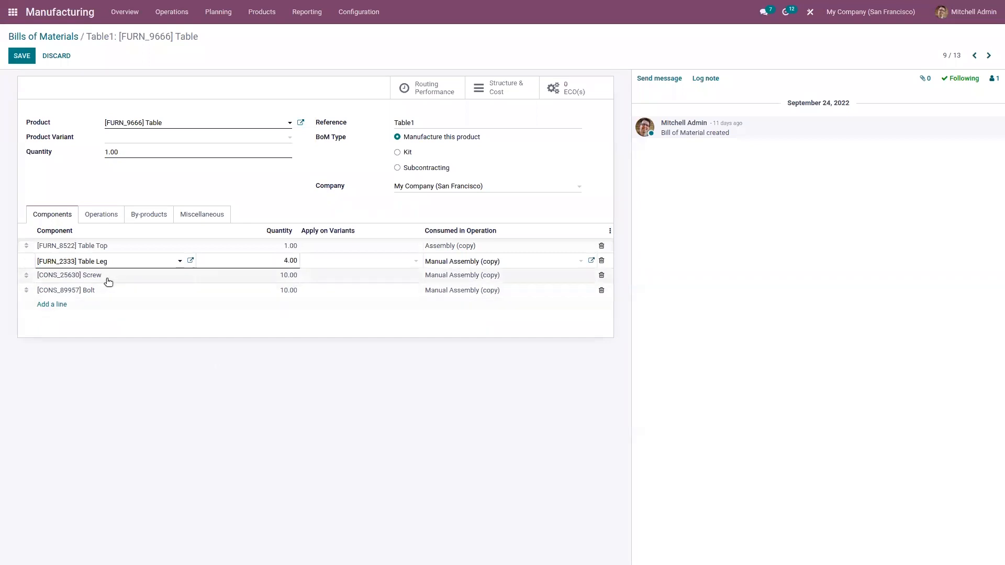
pyautogui.click(29, 57)
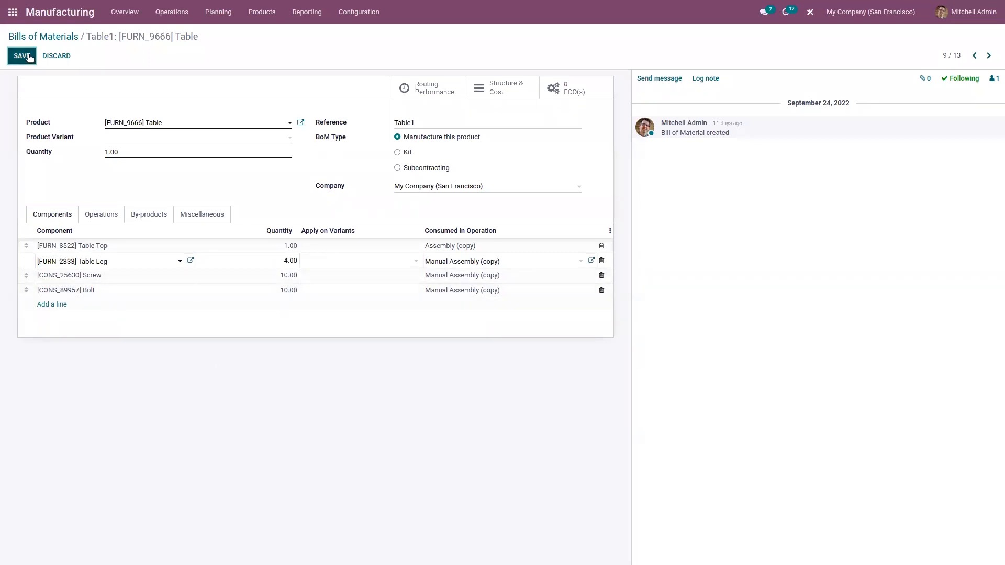
# - Create a manufacturing order for the product Table using the bill of materials Table1: [FURN_9666] Table
pyautogui.click(172, 11)
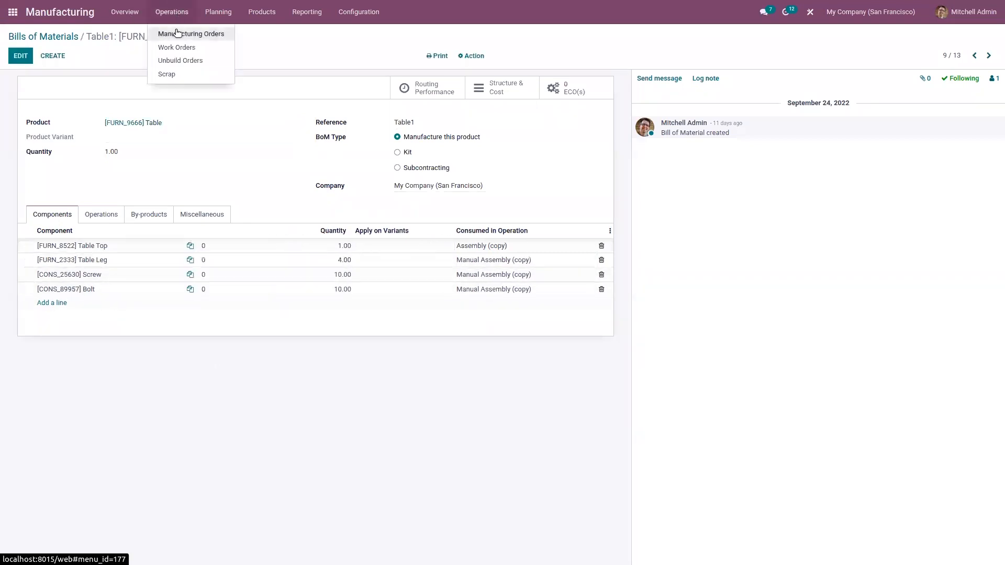
pyautogui.click(178, 33)
pyautogui.click(30, 58)
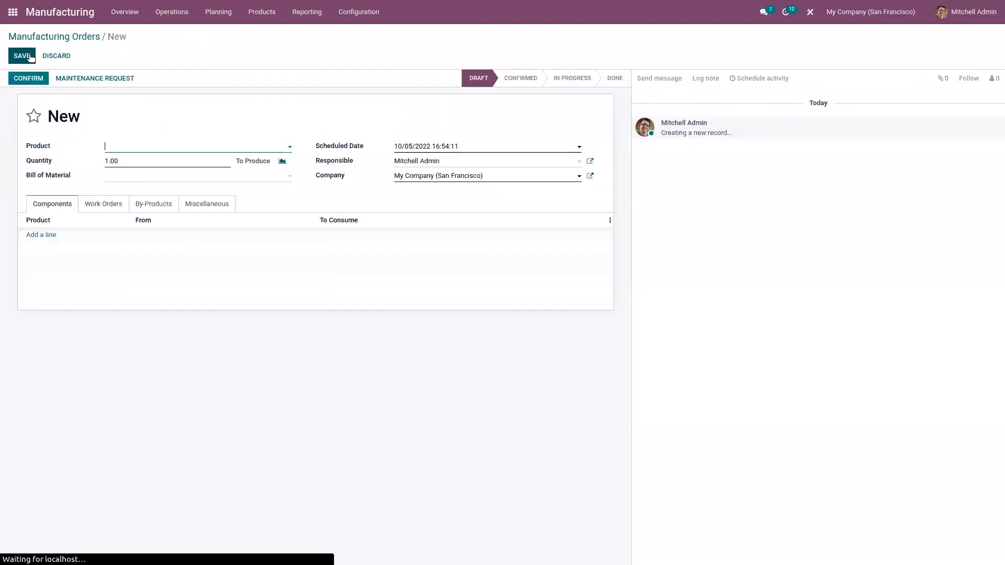
pyautogui.write('tabl')
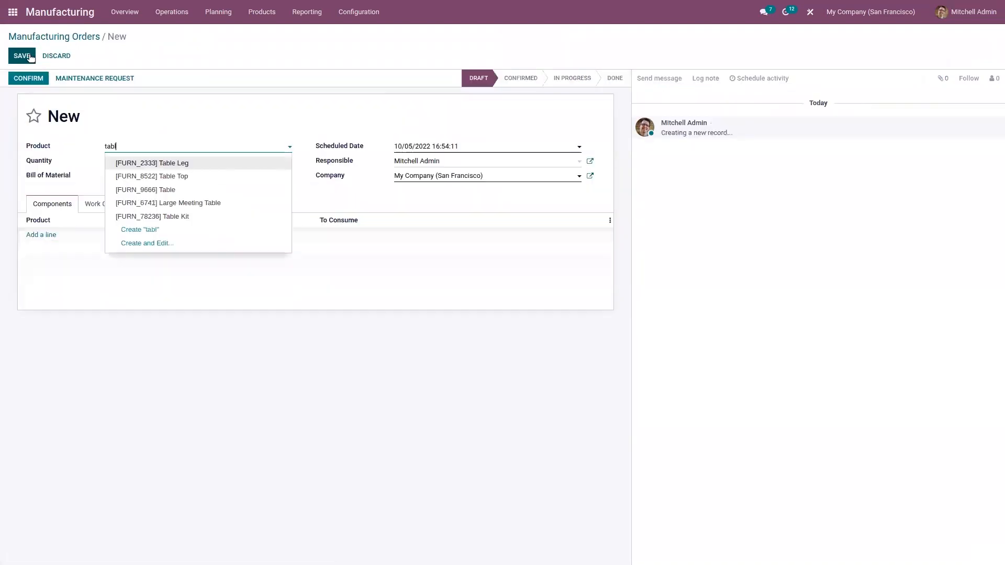
pyautogui.click(157, 193)
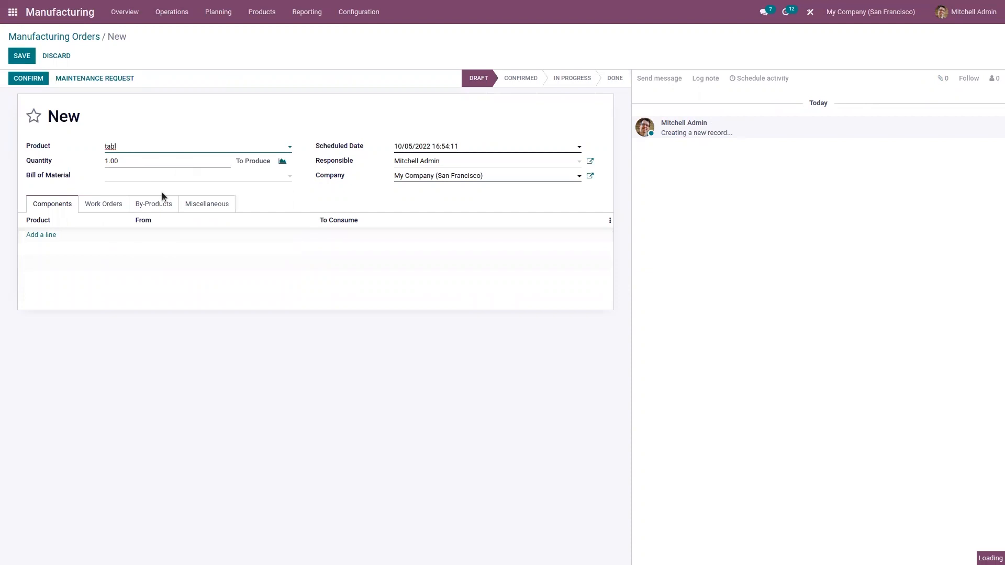
pyautogui.click(231, 181)
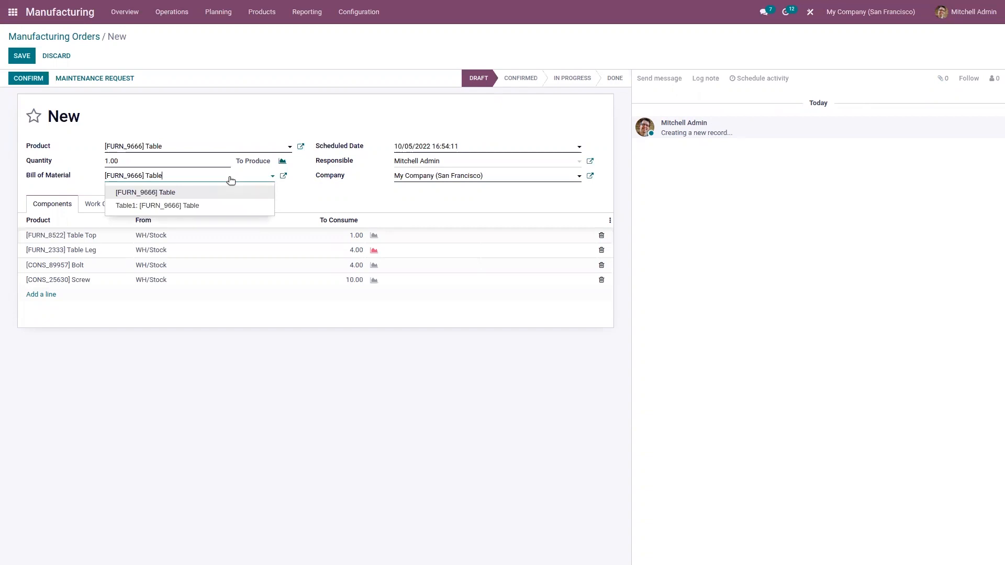
pyautogui.click(216, 206)
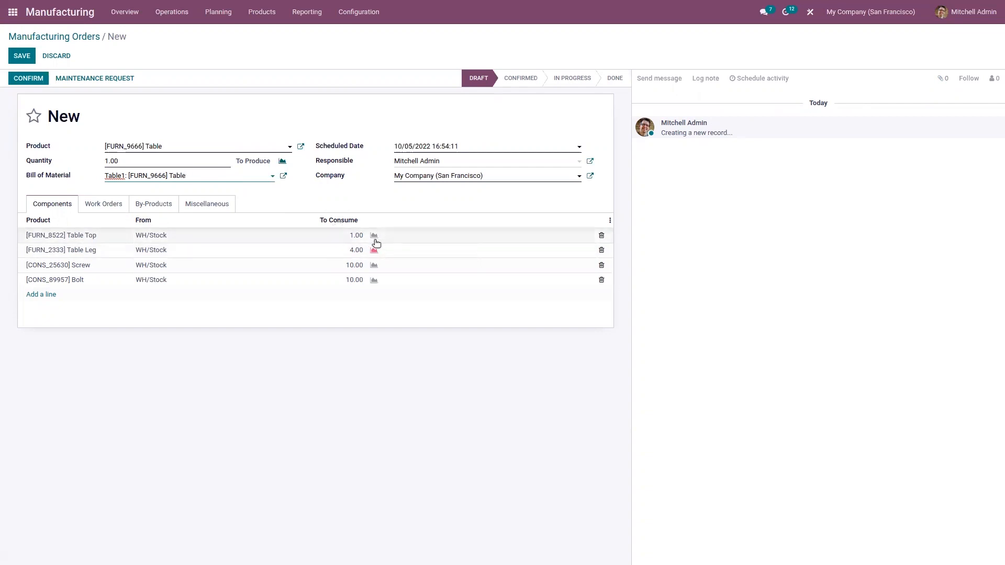
# - Review the new order's work orders and by-products, and confirm the manufacturing order
pyautogui.click(116, 209)
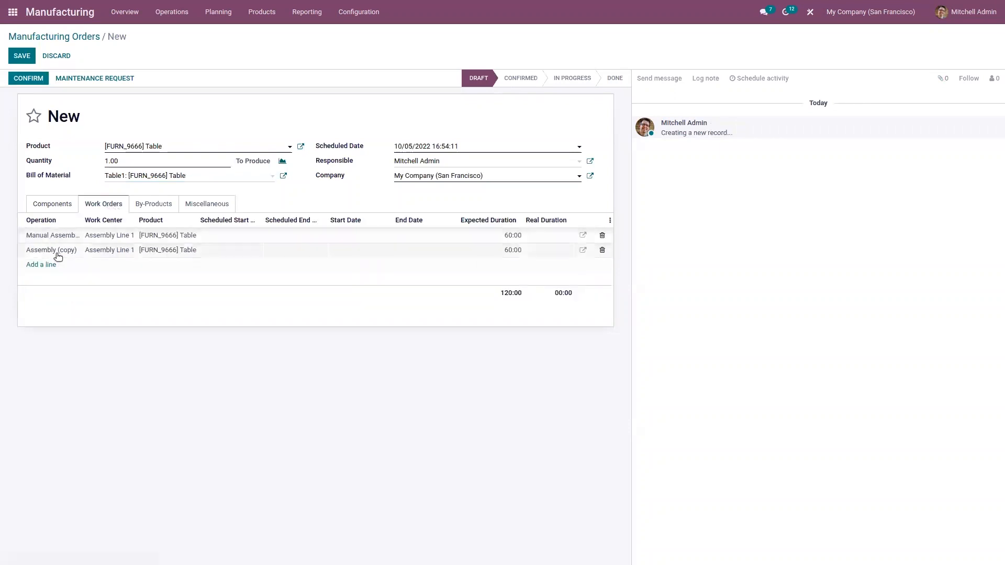
pyautogui.click(149, 209)
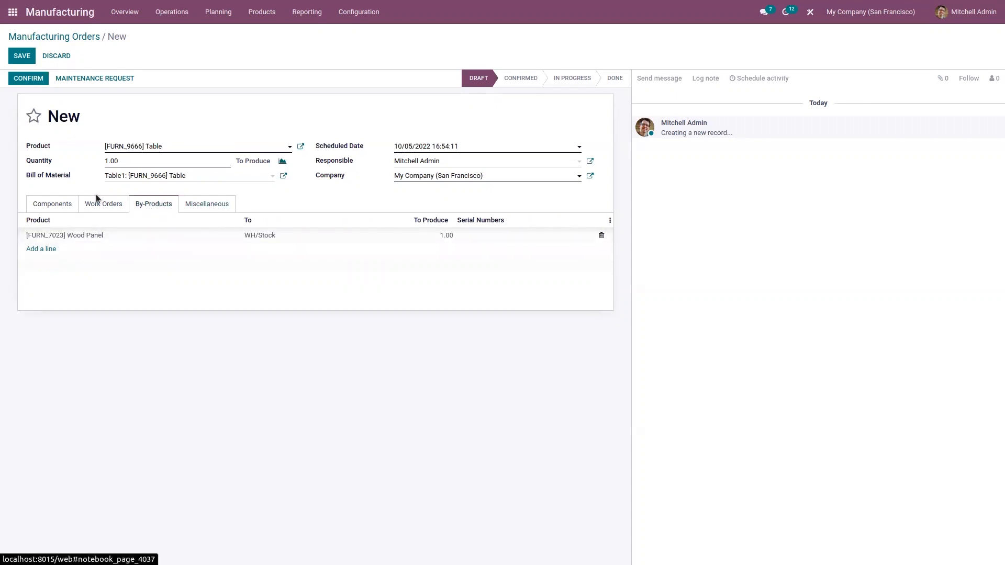
pyautogui.click(29, 79)
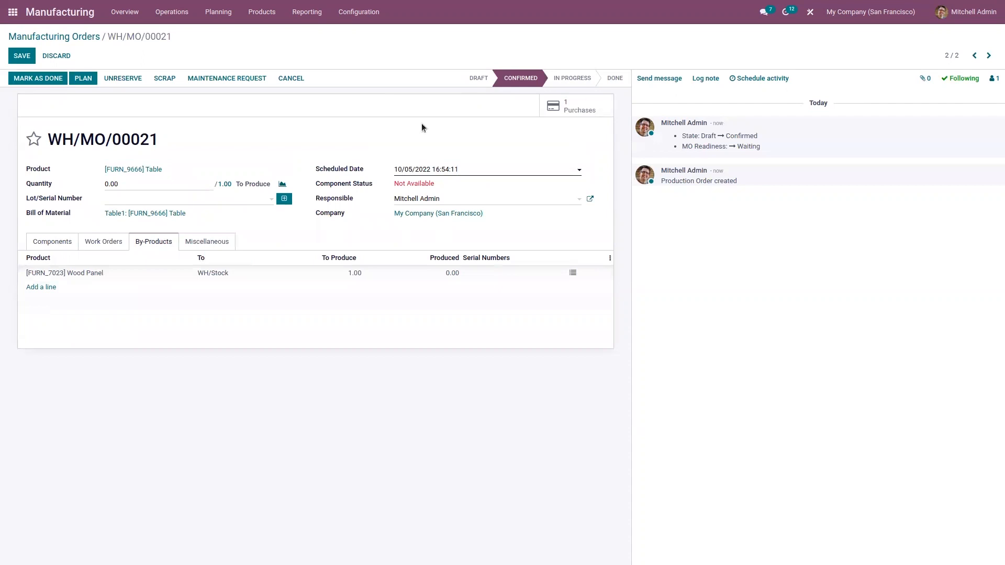
# - From the order's components, open the Table Top stock and apply its counted quantity of 0.00, keeping the counted quantity in the conflict
pyautogui.click(54, 243)
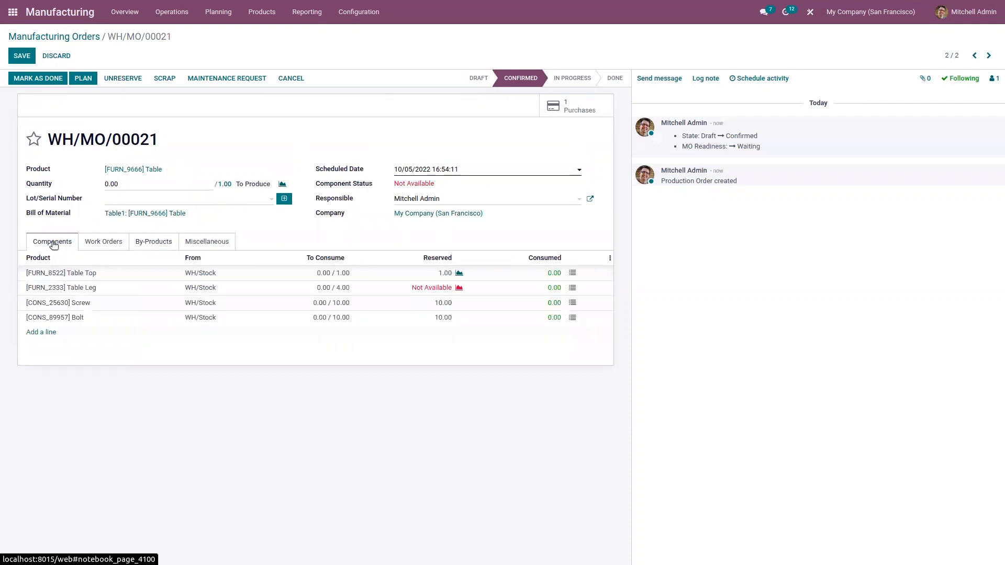
pyautogui.click(87, 274)
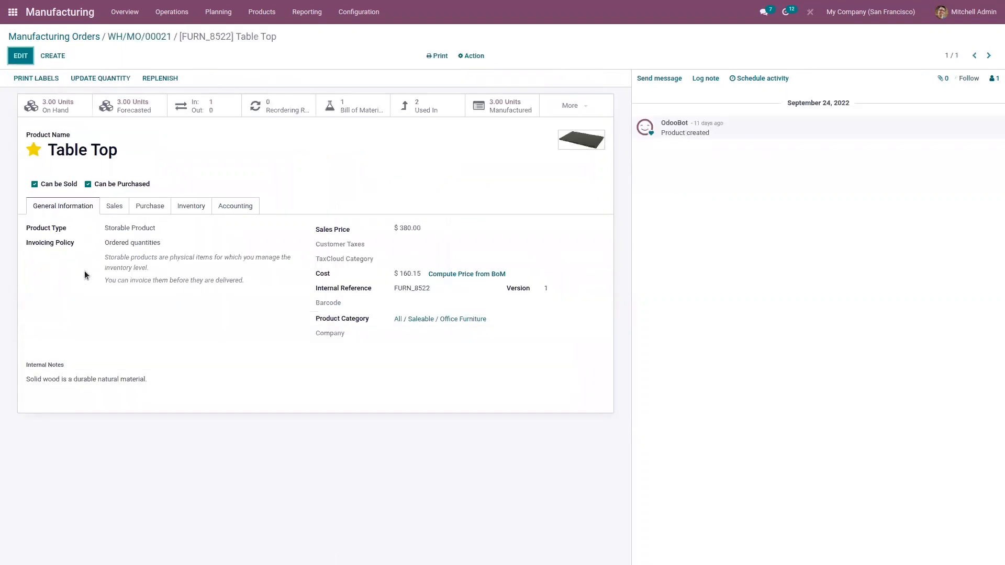
pyautogui.click(58, 106)
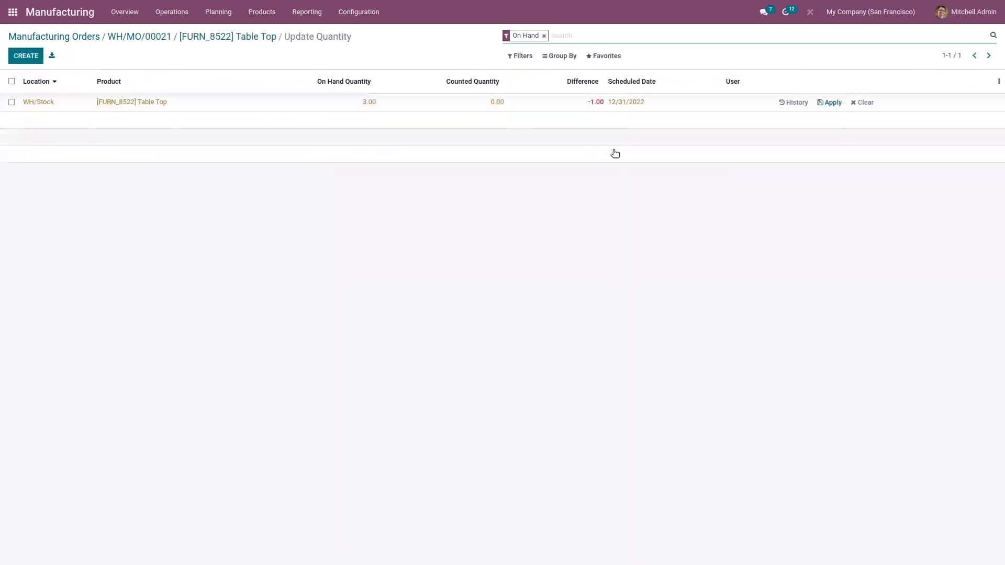
pyautogui.click(493, 104)
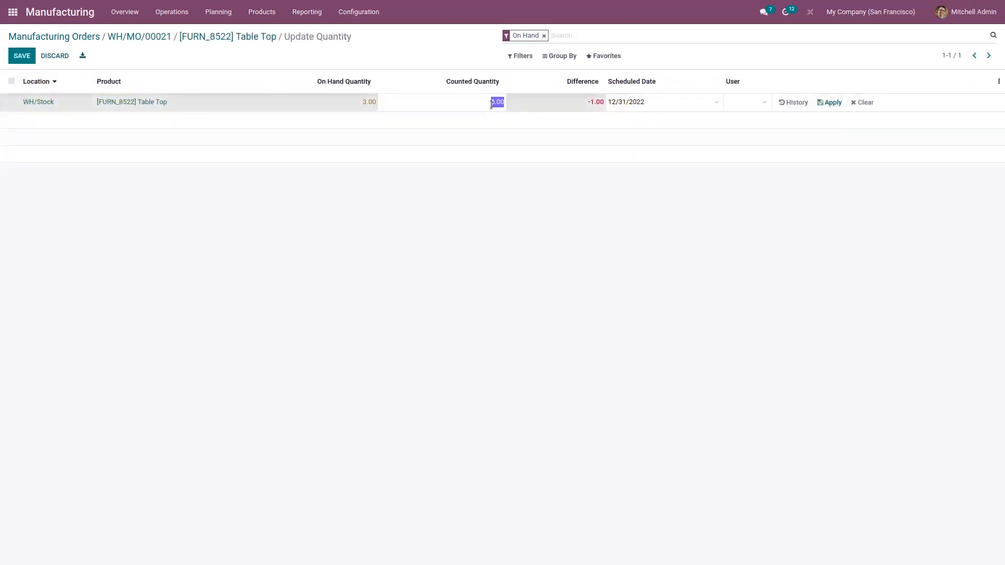
pyautogui.click(724, 199)
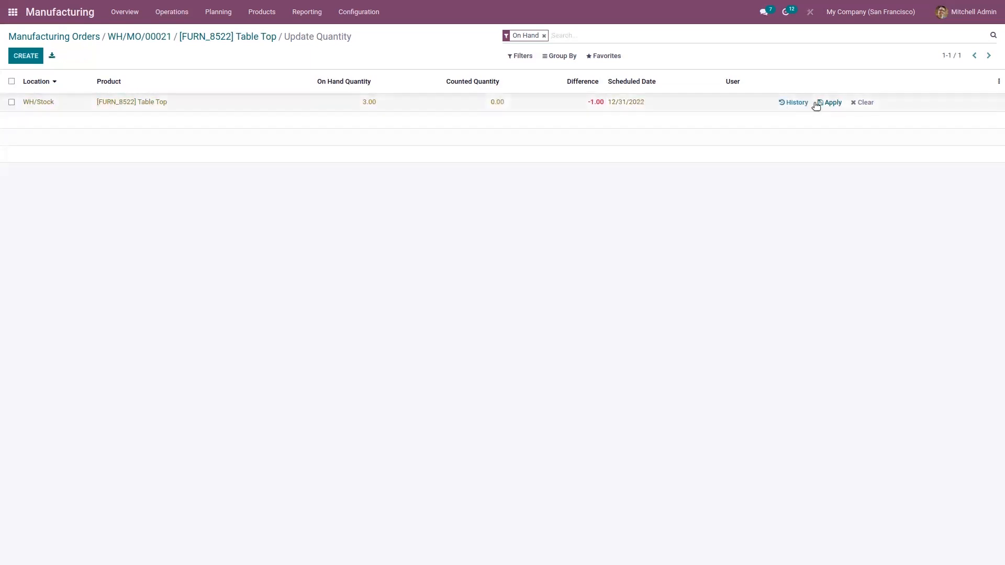
pyautogui.click(487, 107)
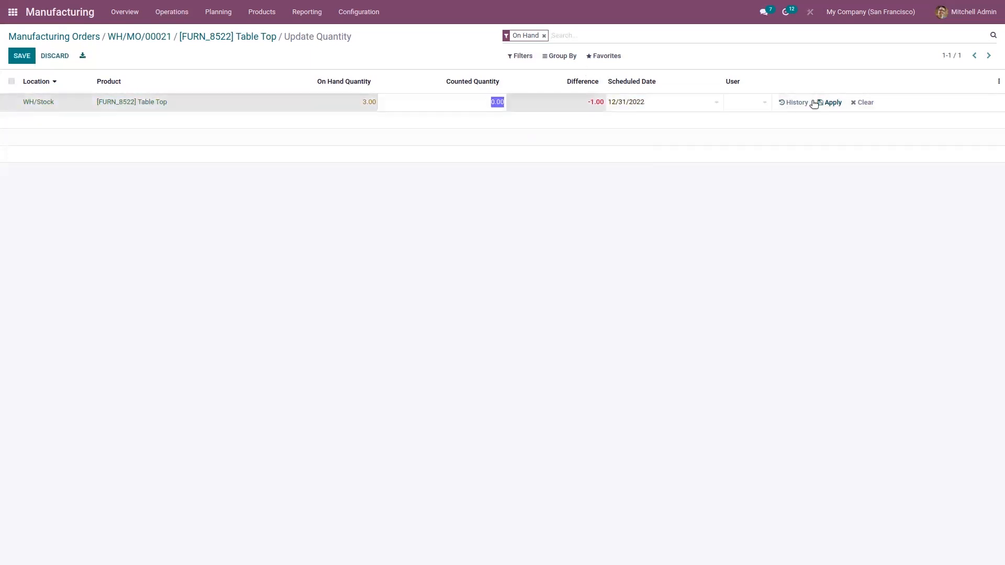
pyautogui.click(832, 103)
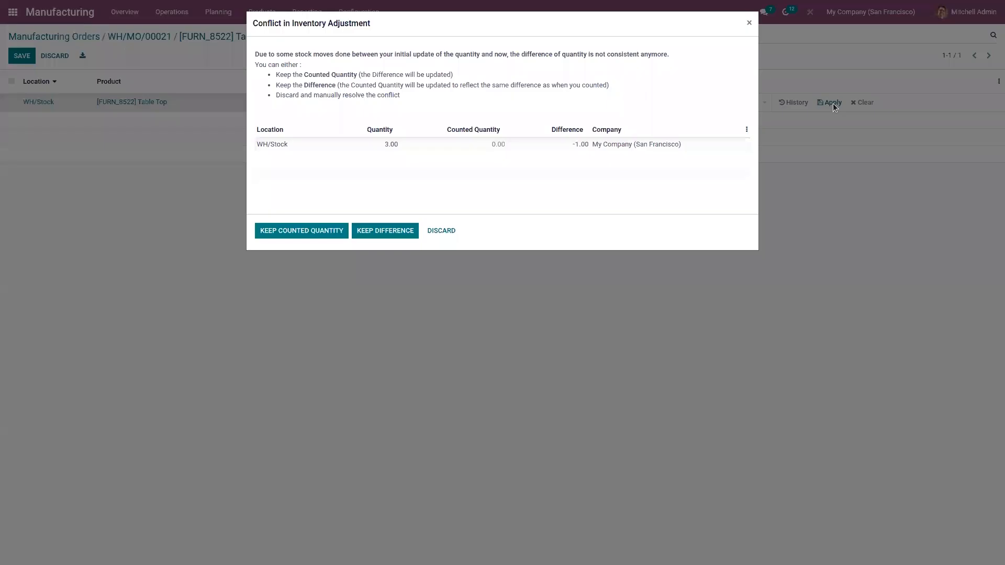
pyautogui.click(300, 234)
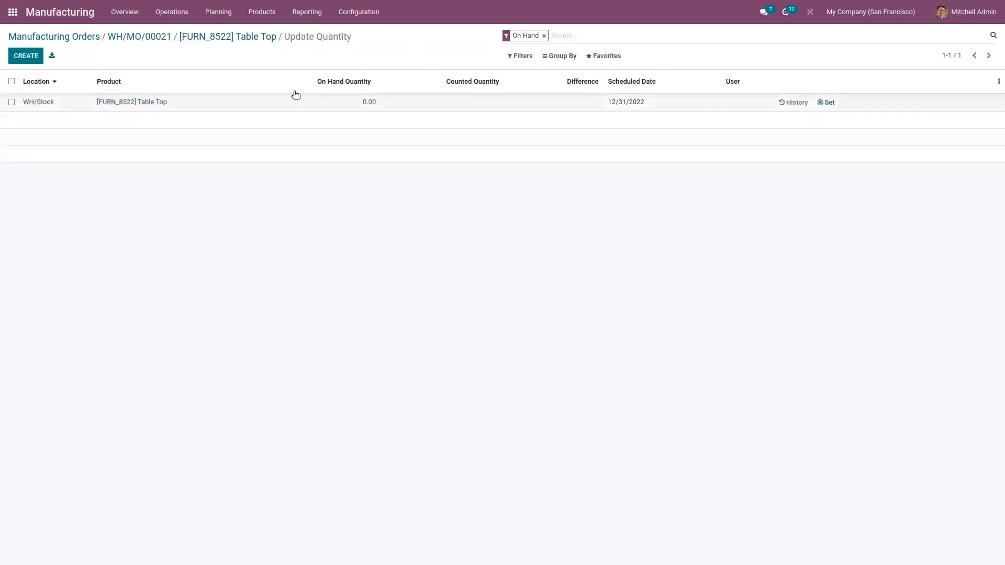
# - Return to WH/MO/00021, review its linked Table Leg request for quotation, and cancel the manufacturing order
pyautogui.click(151, 37)
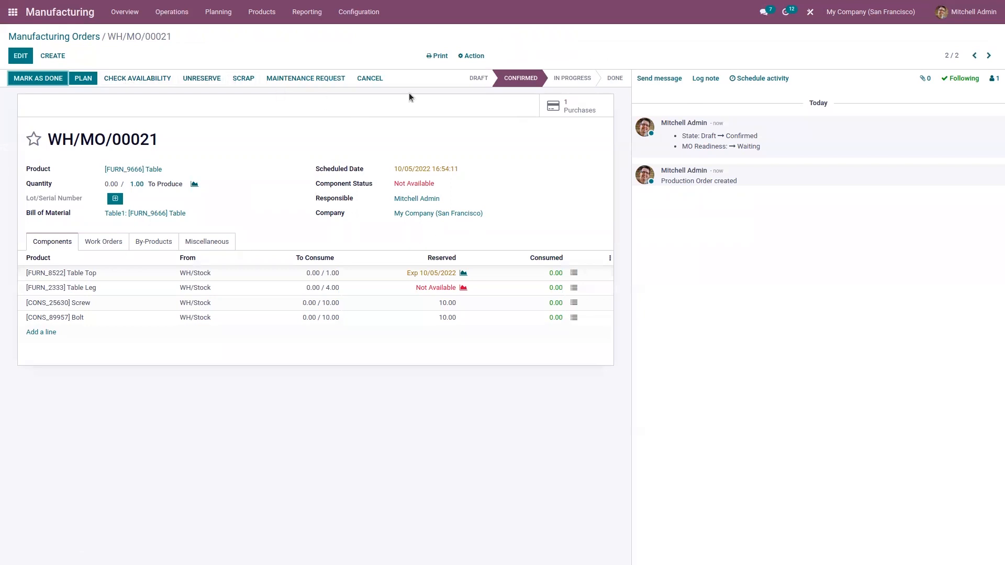
pyautogui.click(594, 107)
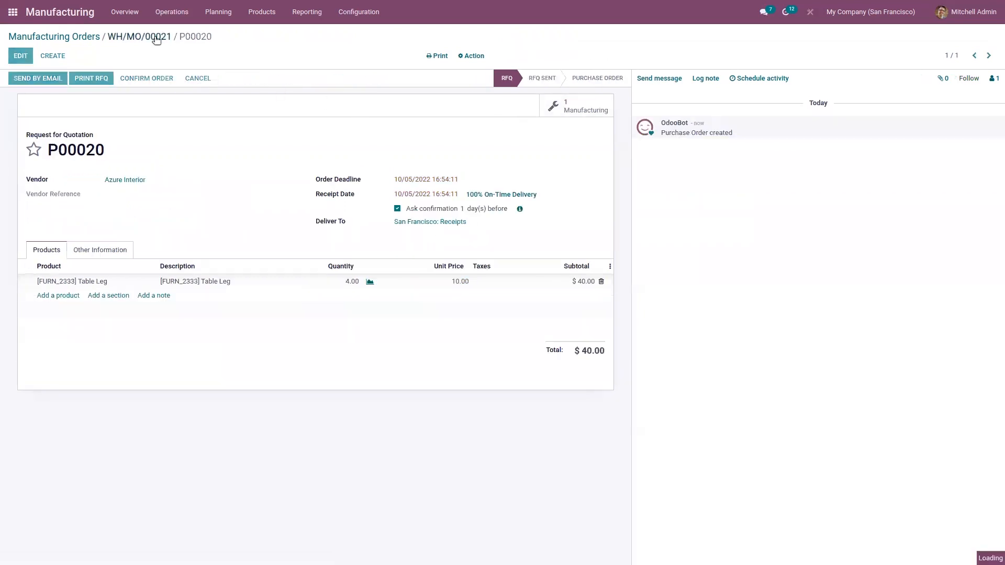
pyautogui.click(154, 36)
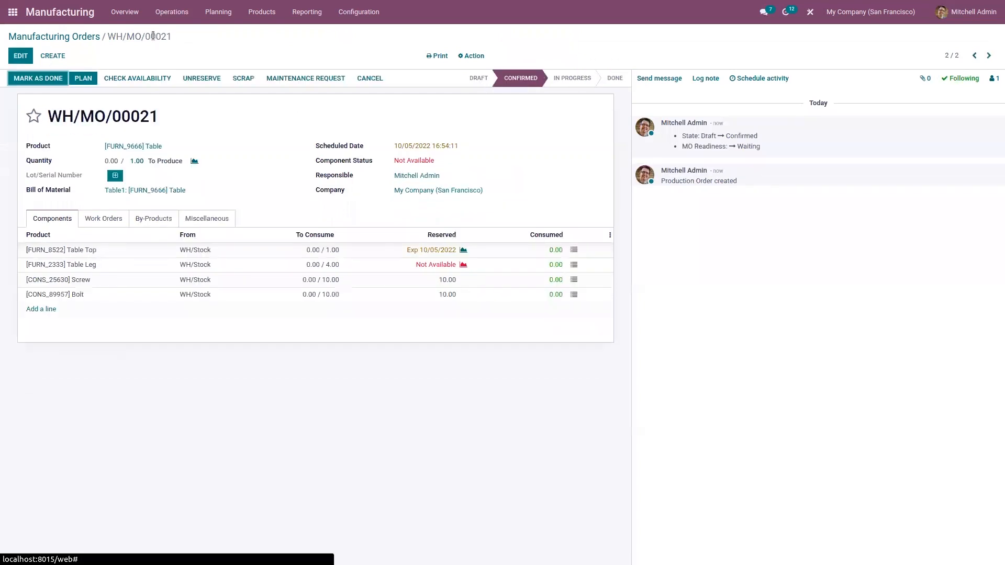
pyautogui.click(369, 83)
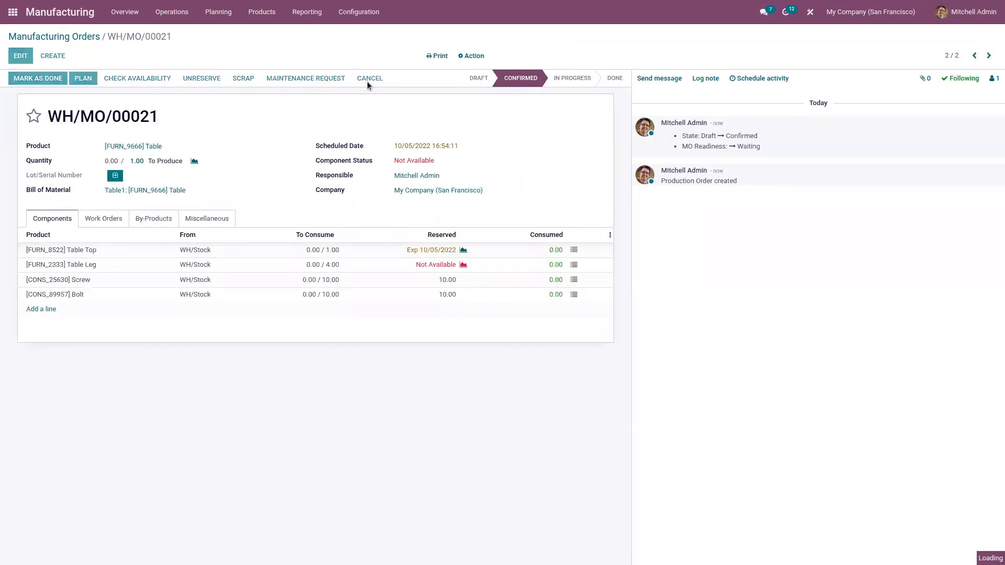
# - Create and confirm another manufacturing order for the product Table with the Table1 bill of materials
pyautogui.click(54, 57)
pyautogui.write('table')
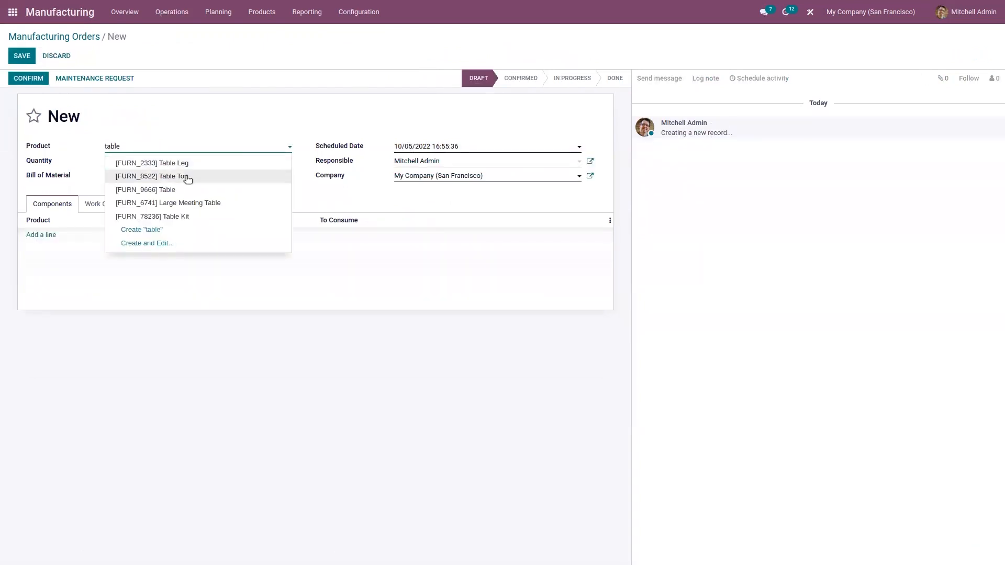
pyautogui.click(184, 191)
pyautogui.click(153, 177)
pyautogui.click(152, 207)
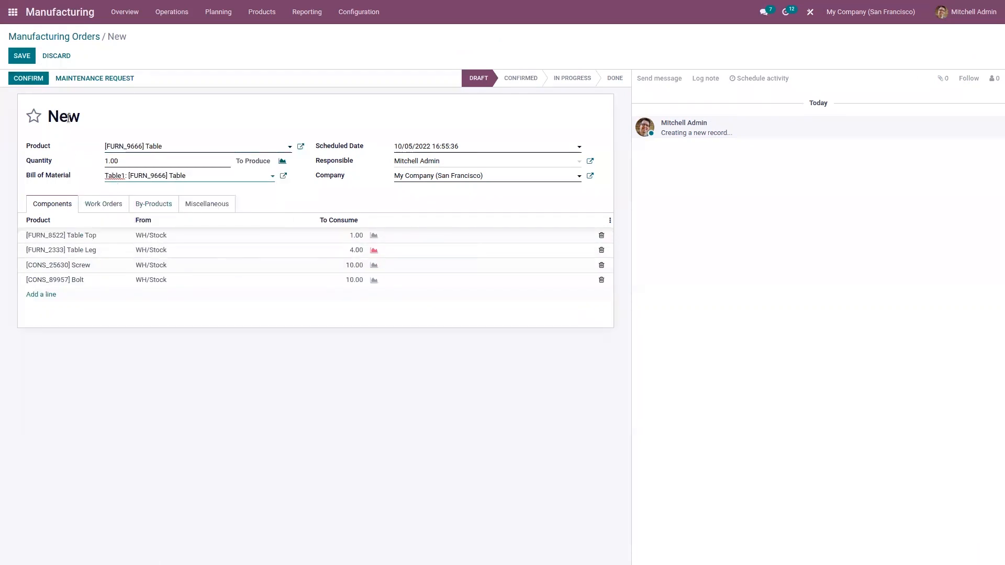
pyautogui.click(28, 79)
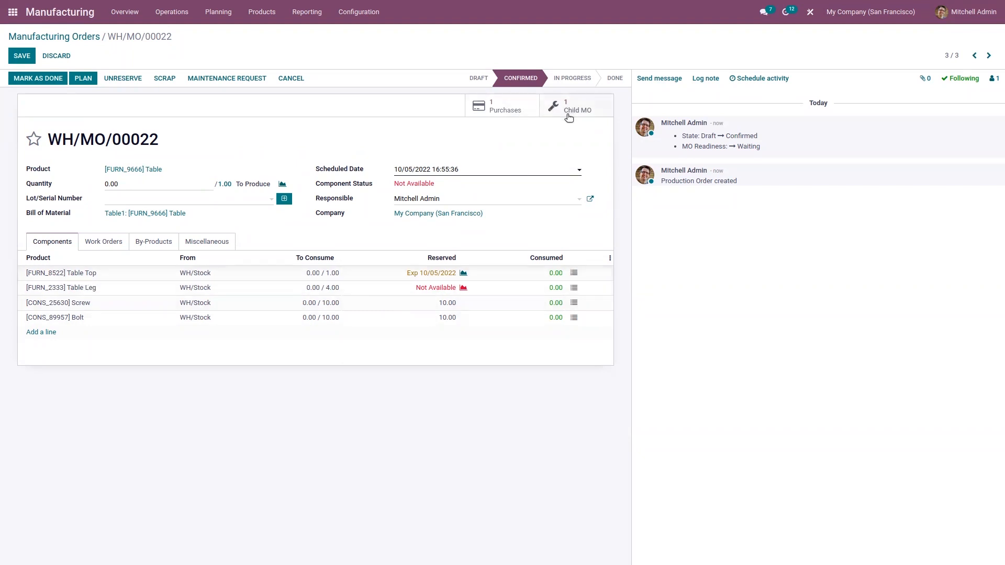
# - Confirm the Table Leg purchase order linked to WH/MO/00022 and validate its receipt with all quantities processed
pyautogui.click(503, 109)
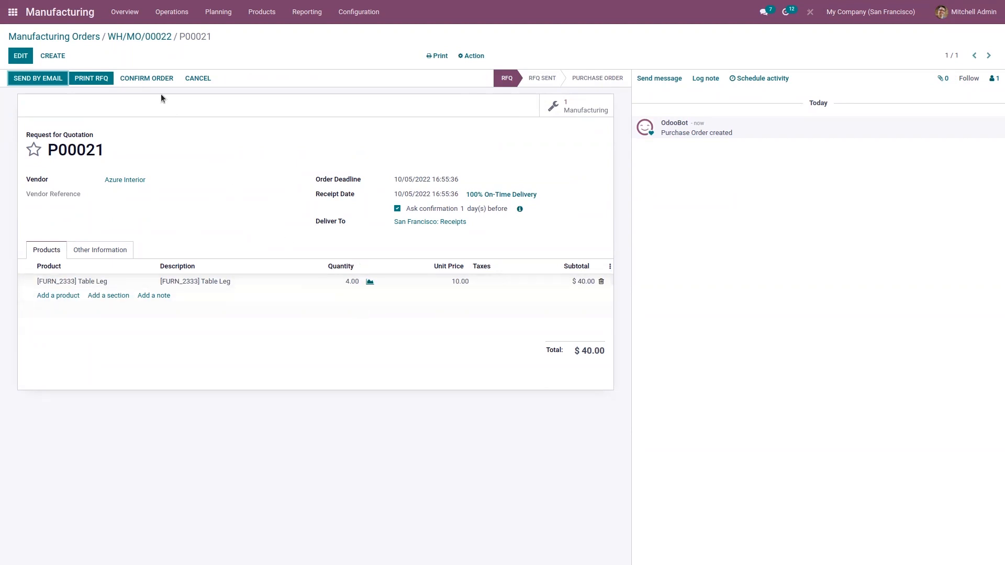
pyautogui.click(150, 78)
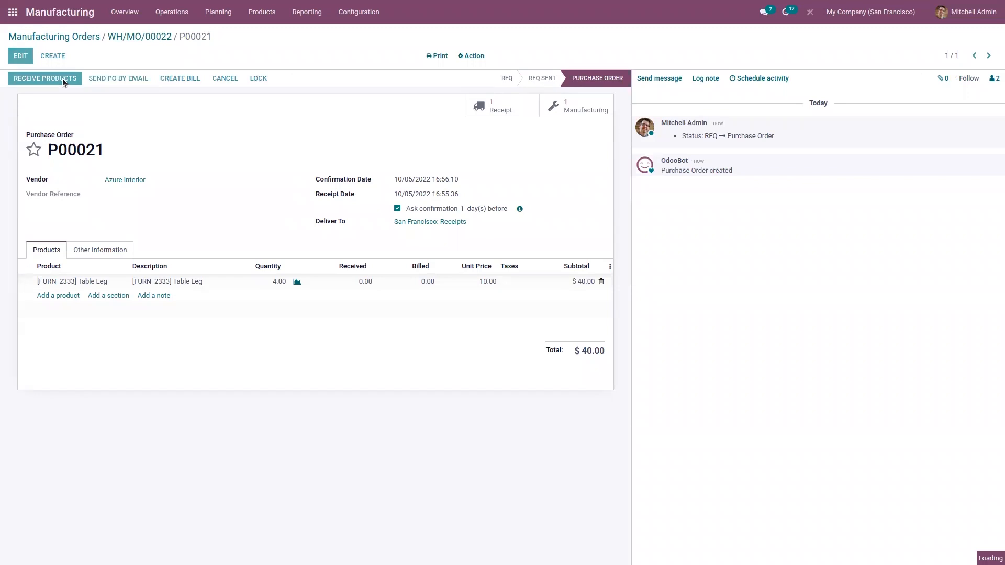
pyautogui.click(33, 78)
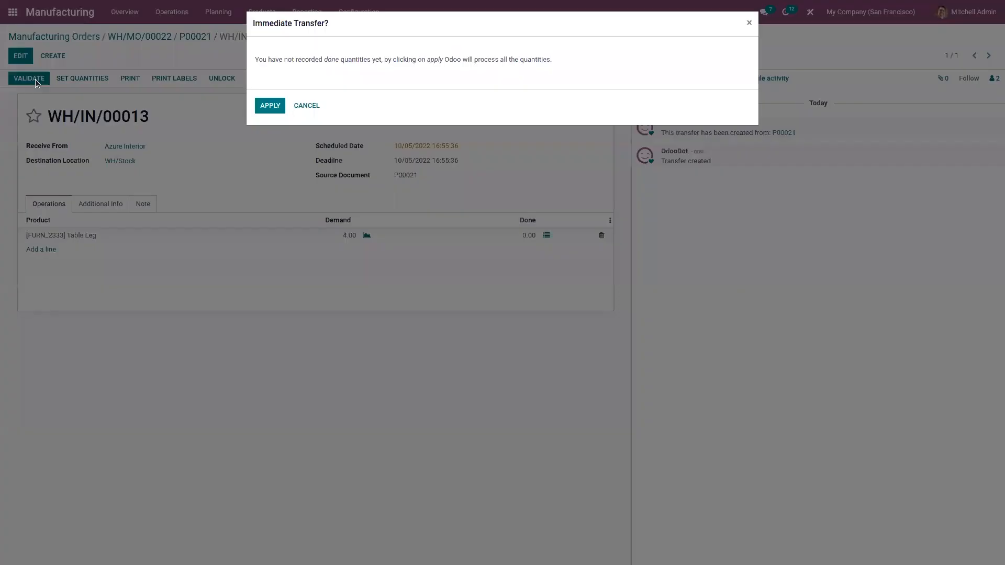
pyautogui.click(274, 108)
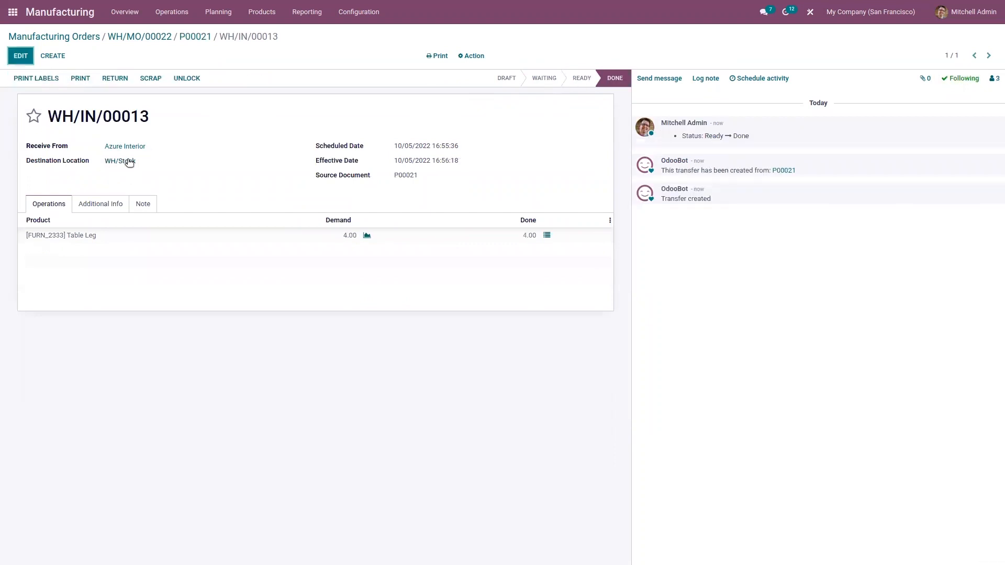
# - Return to WH/MO/00022, review its child manufacturing order, and open WH/MO/00023 for the Table Top from the manufacturing orders list
pyautogui.click(122, 40)
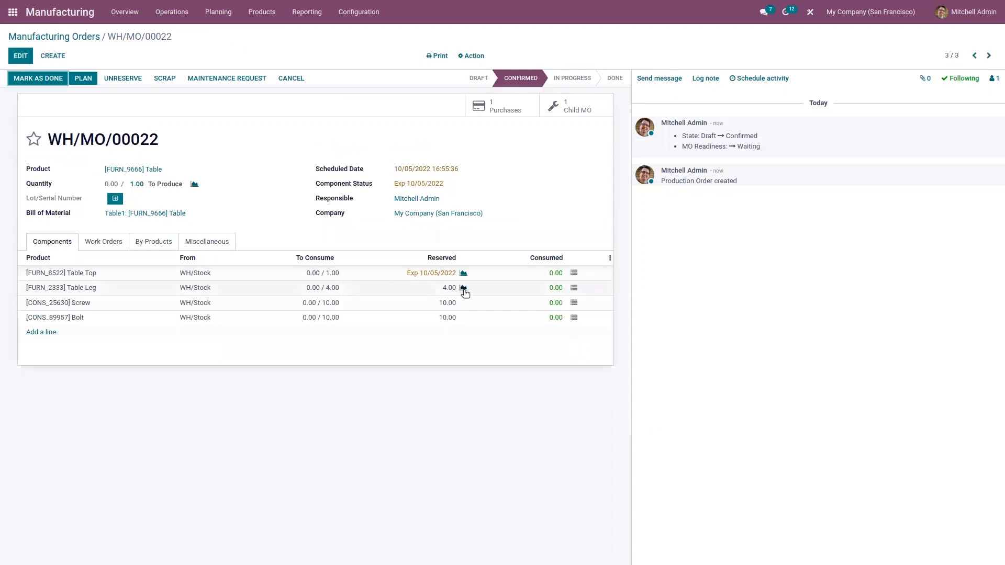
pyautogui.click(576, 111)
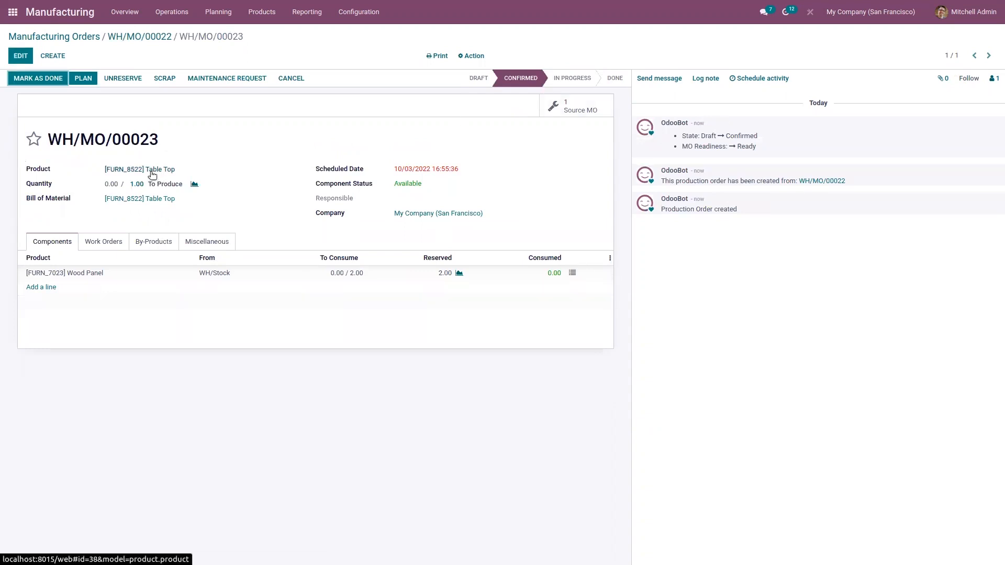
pyautogui.click(171, 12)
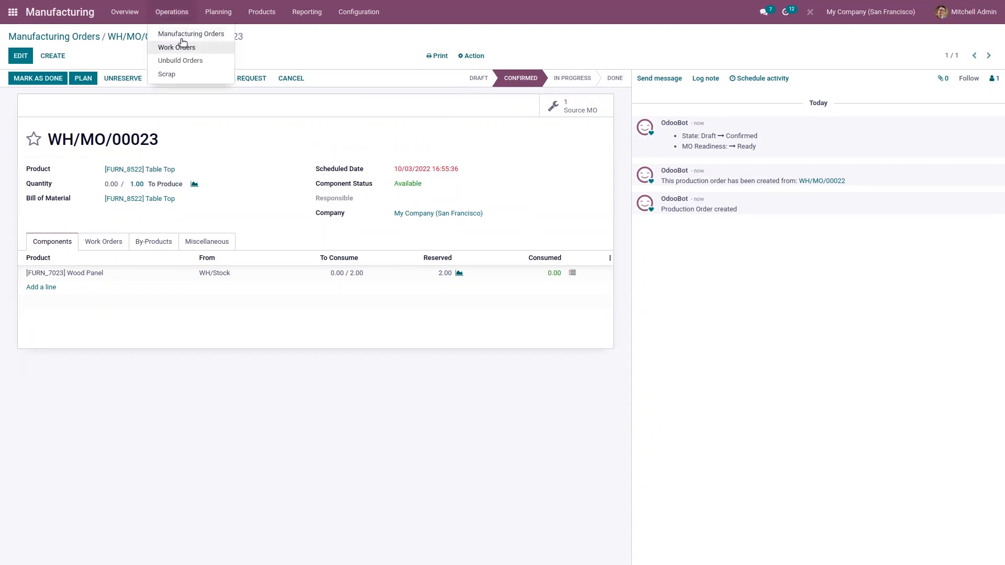
pyautogui.click(183, 35)
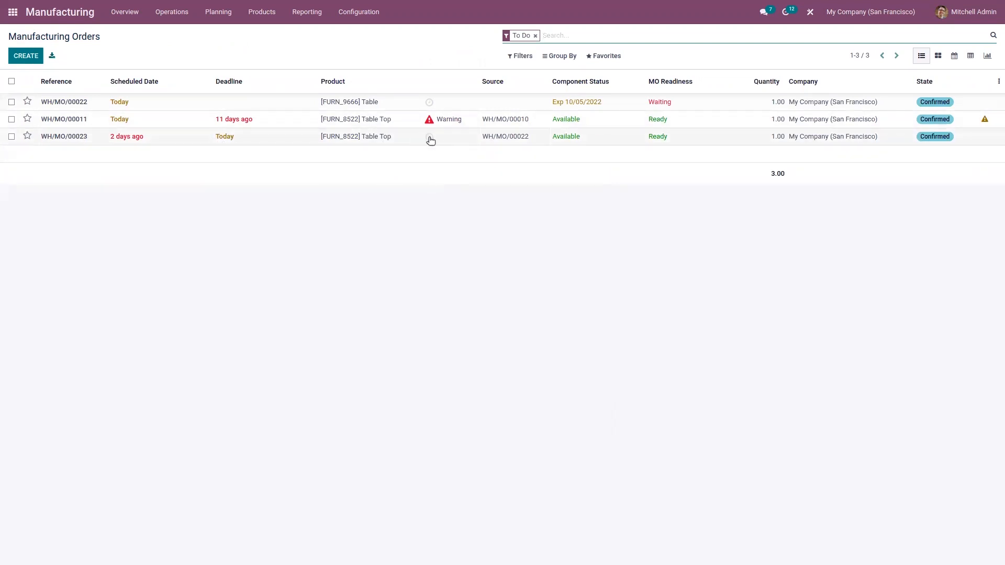
pyautogui.click(515, 138)
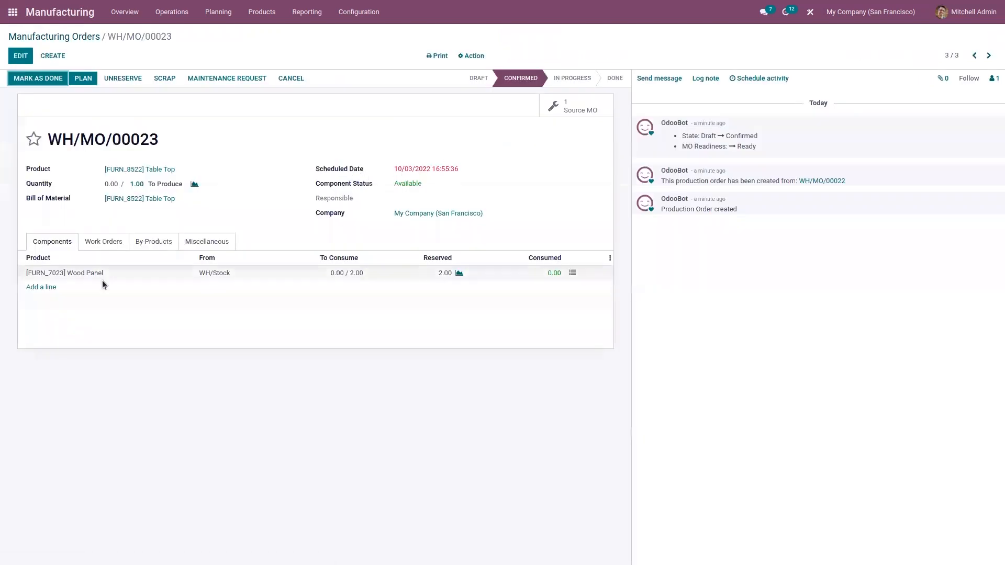
# - Plan WH/MO/00023, start its Manual Assembly work order and try to mark the operation as done
pyautogui.click(82, 78)
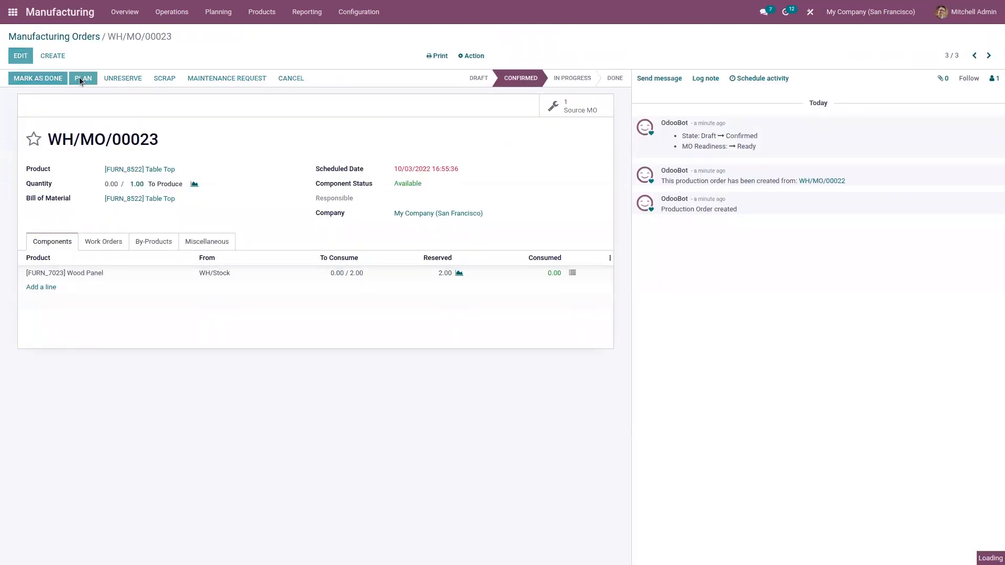
pyautogui.click(99, 245)
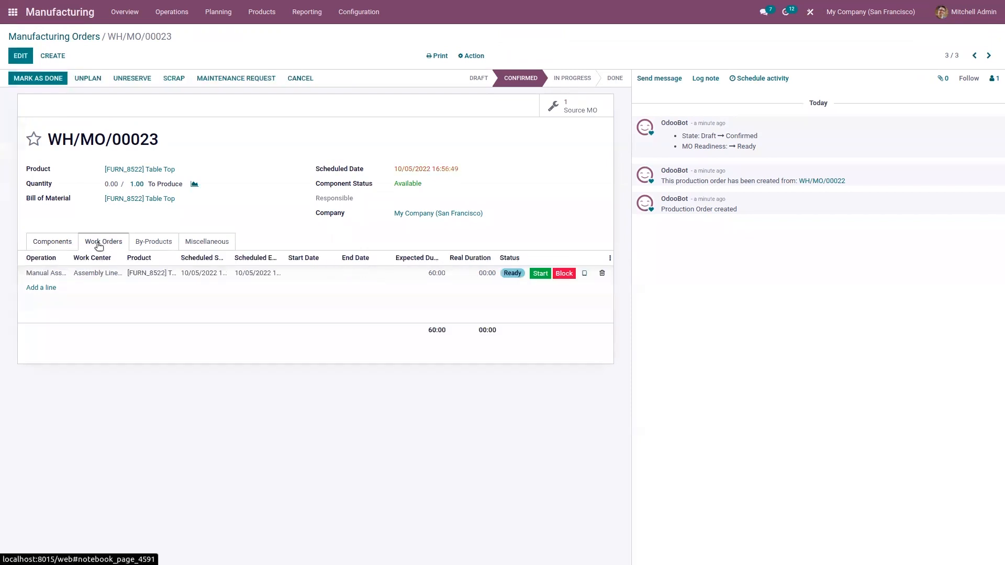
pyautogui.click(540, 273)
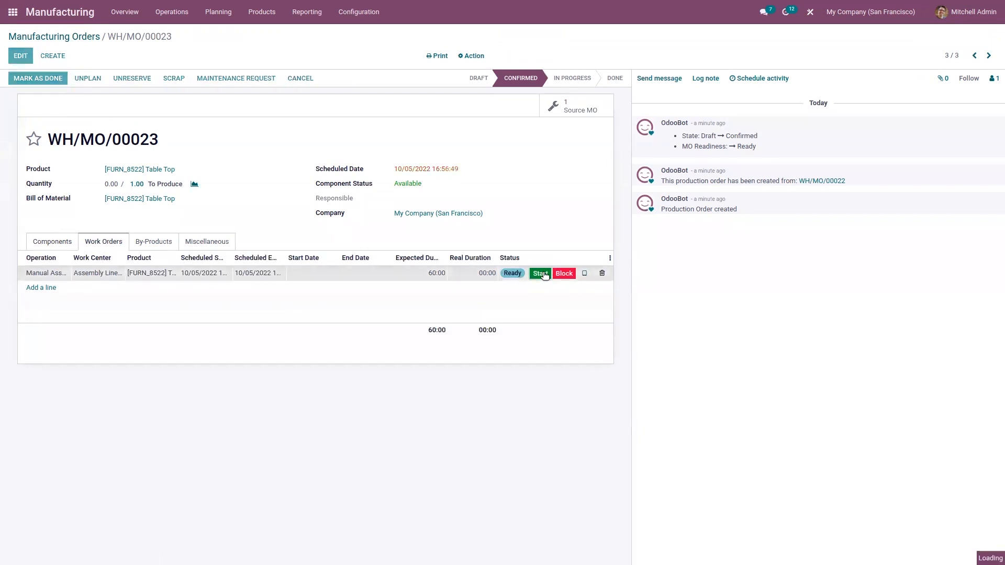
pyautogui.click(542, 273)
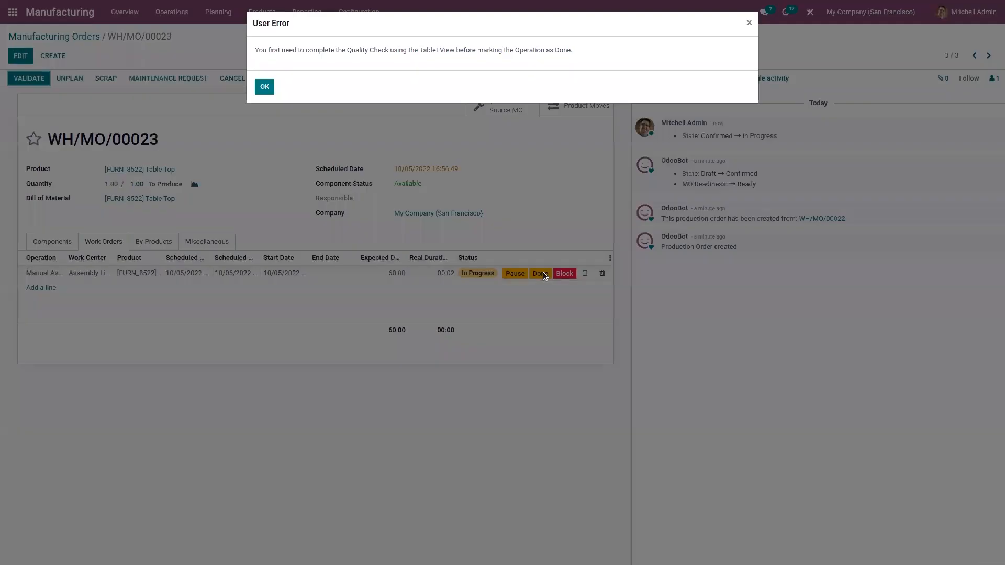
pyautogui.click(264, 87)
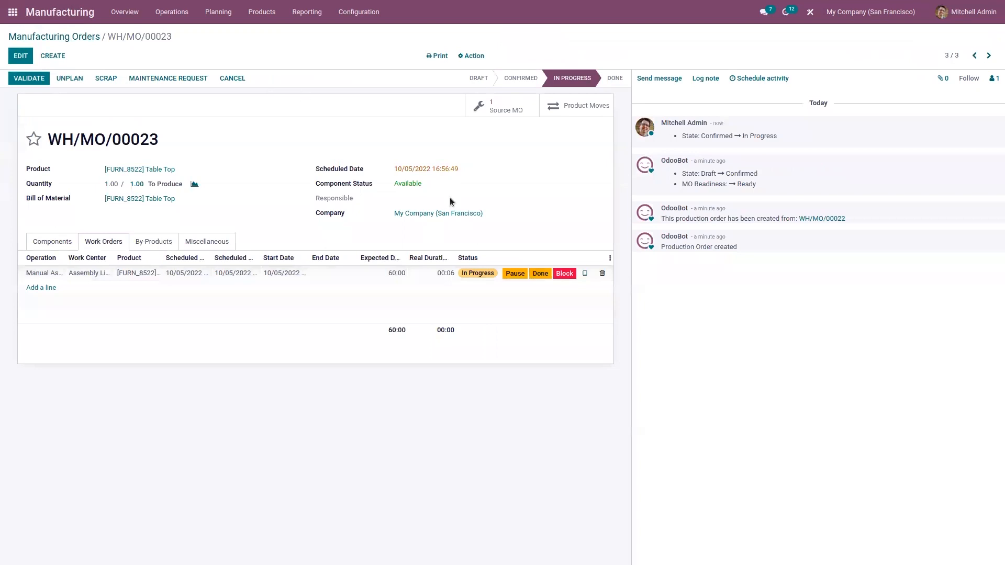
# - In the work order's tablet view, fill in and save the worksheet with product Table Top, Smooth texture, length 1.86m ~ 1.90m and the admin as responsible
pyautogui.click(583, 275)
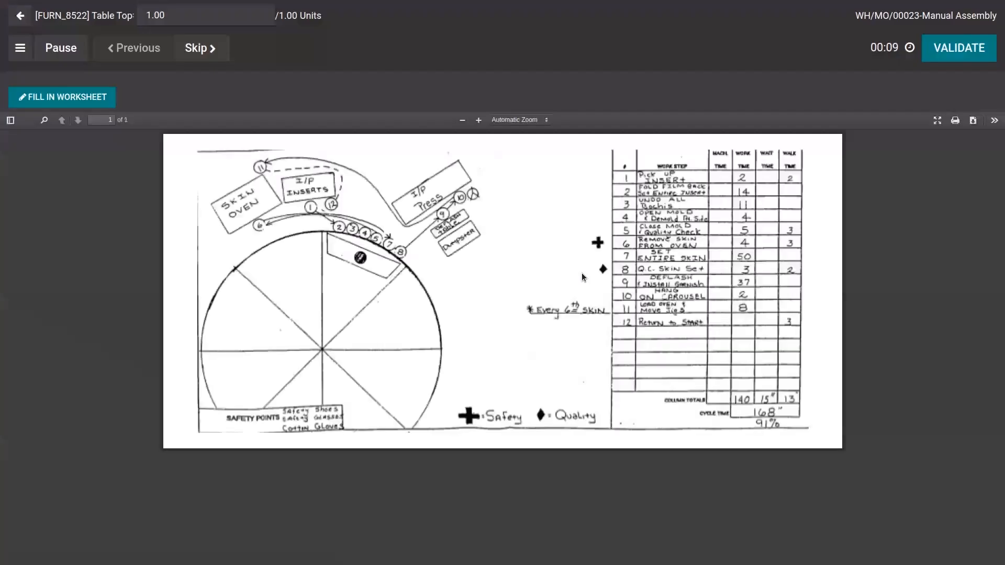
pyautogui.click(54, 100)
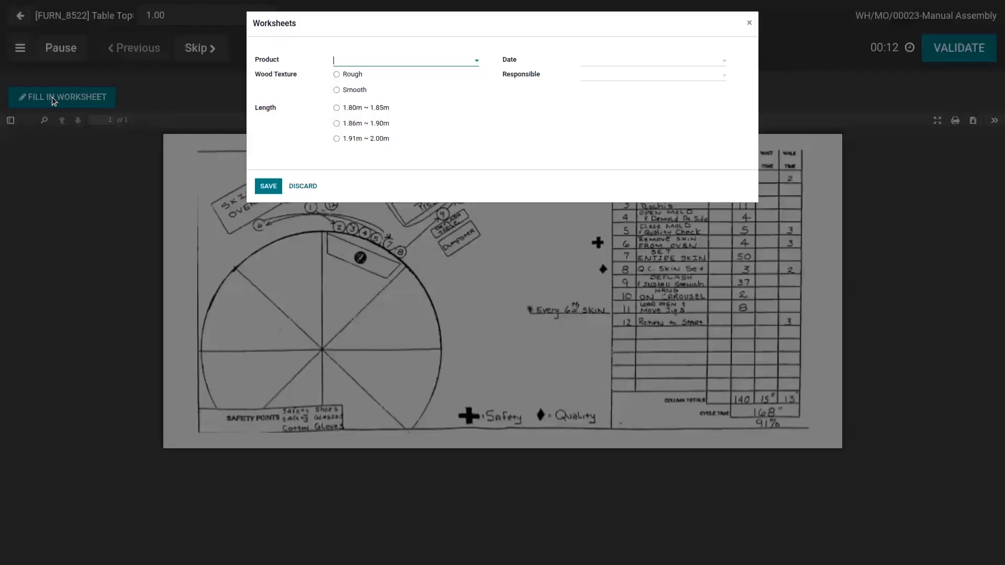
pyautogui.click(366, 63)
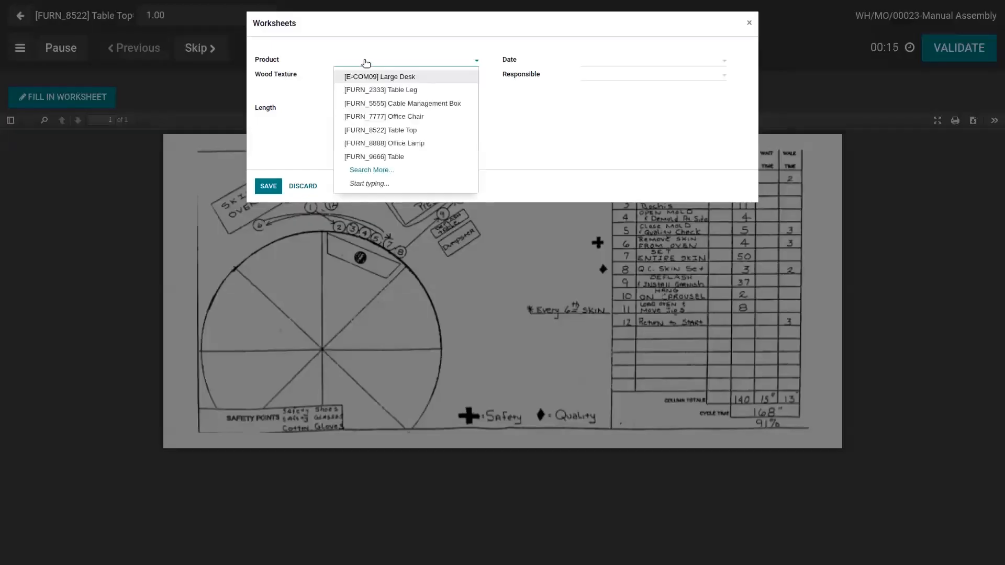
pyautogui.write('tabl')
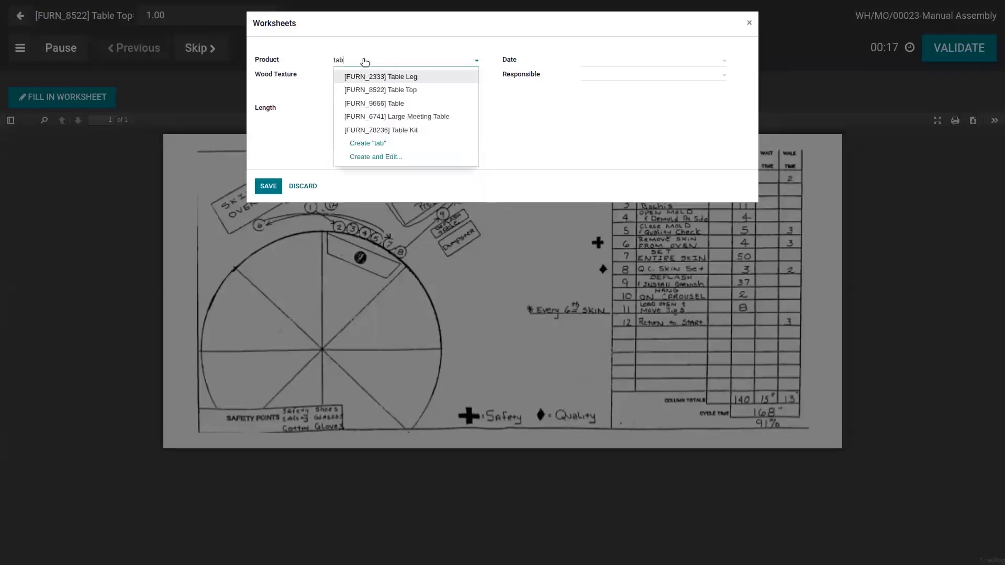
pyautogui.click(406, 91)
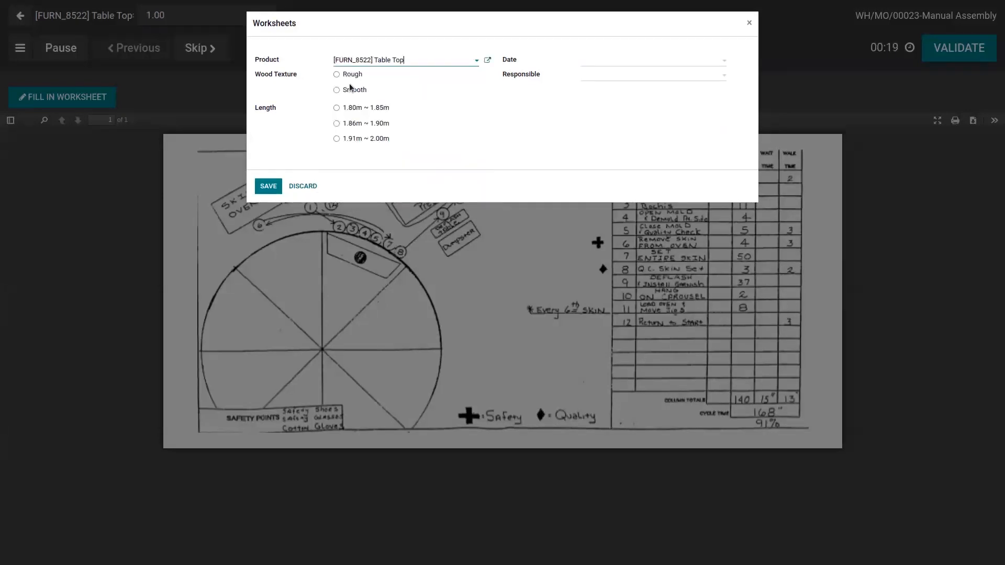
pyautogui.click(348, 89)
pyautogui.click(351, 124)
pyautogui.click(688, 79)
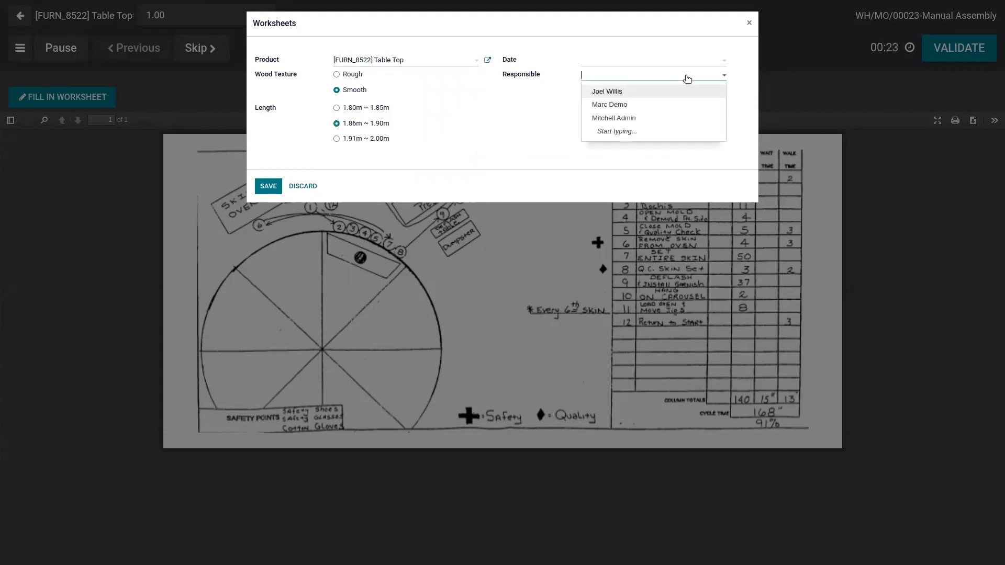
pyautogui.click(632, 118)
pyautogui.click(268, 186)
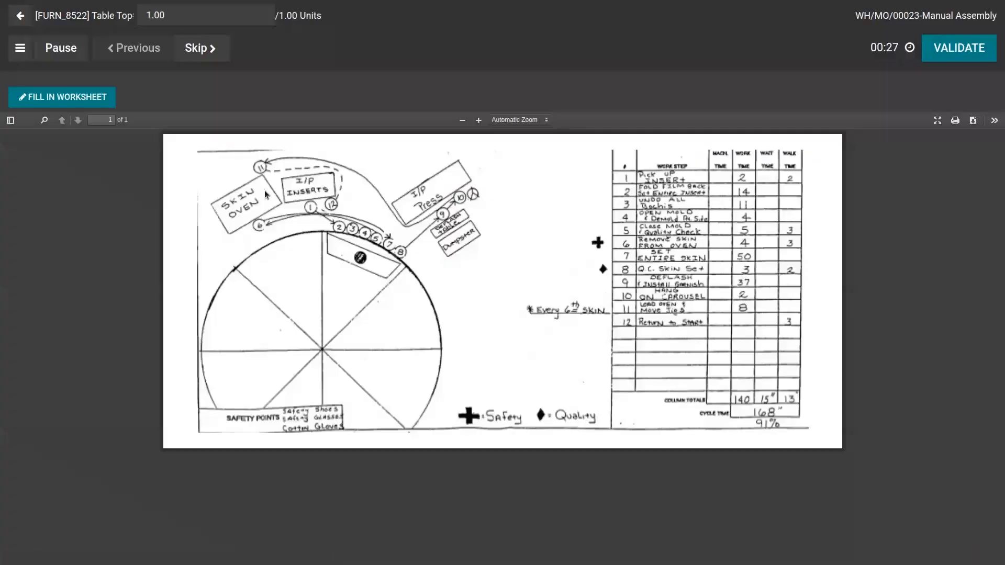
# - Validate the Manual Assembly work order for the Table Top and return to the work centers overview
pyautogui.click(968, 50)
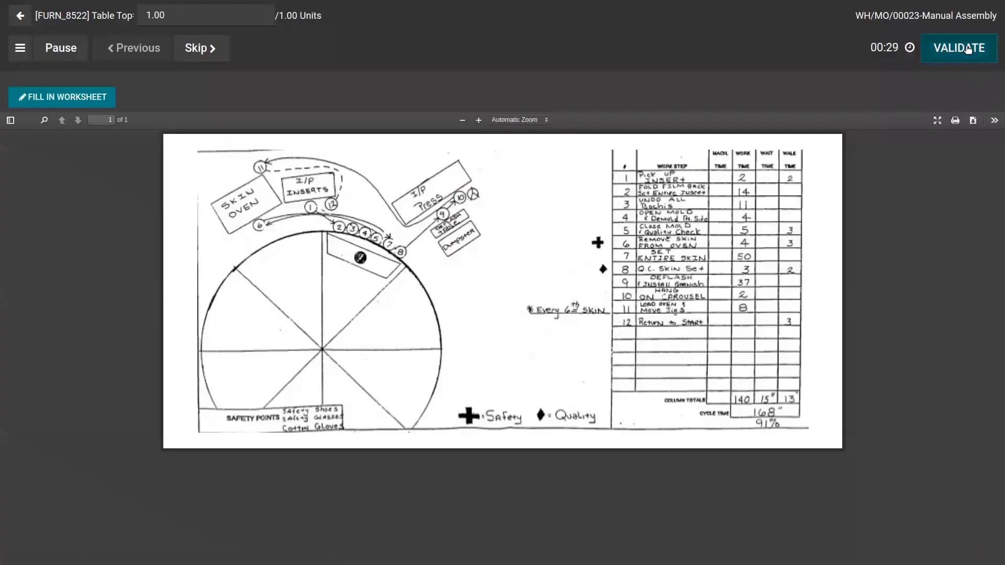
pyautogui.click(740, 53)
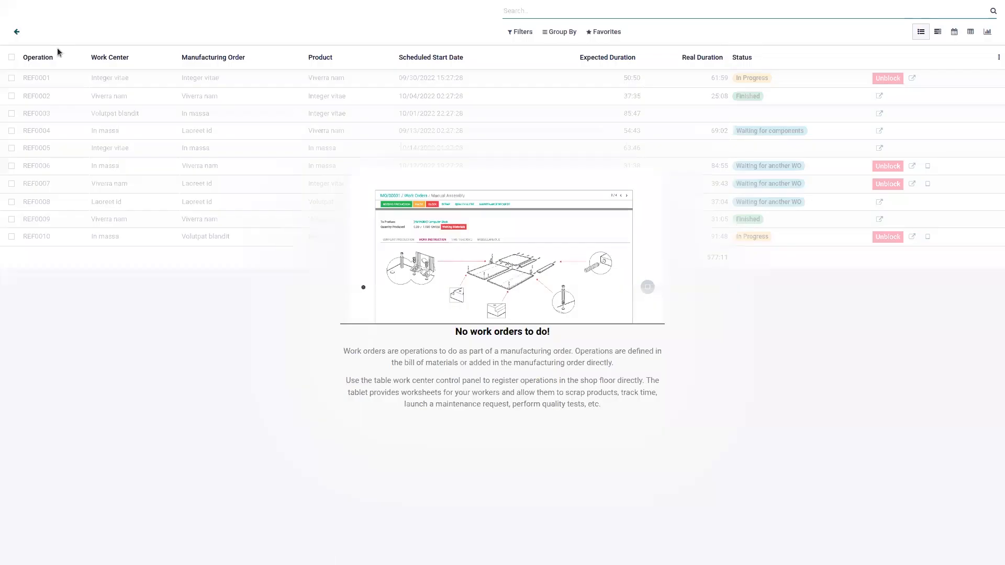
pyautogui.click(14, 32)
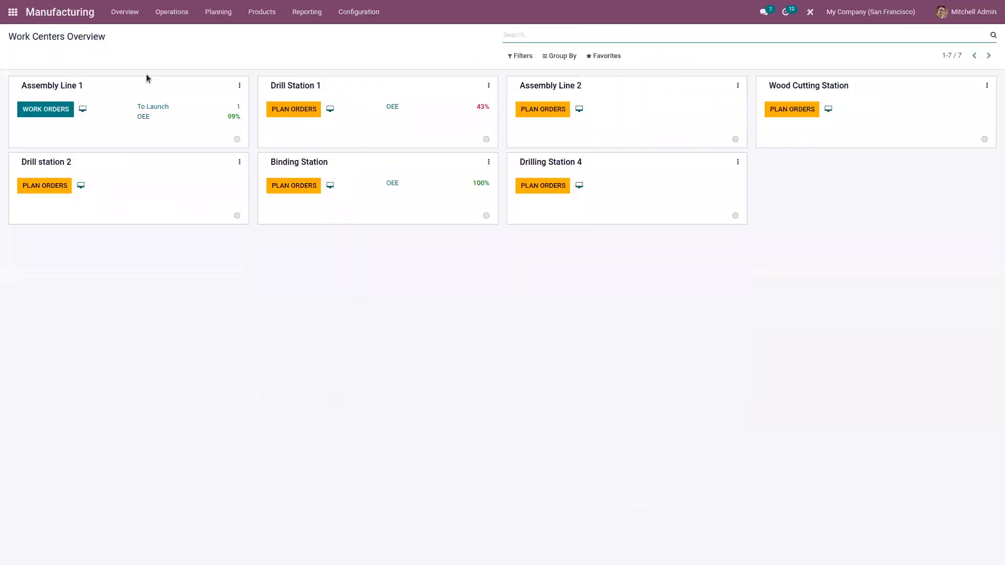
# - Open the Table Top manufacturing order in To Close state, mark it as done and view its miscellaneous details
pyautogui.click(182, 11)
pyautogui.click(184, 34)
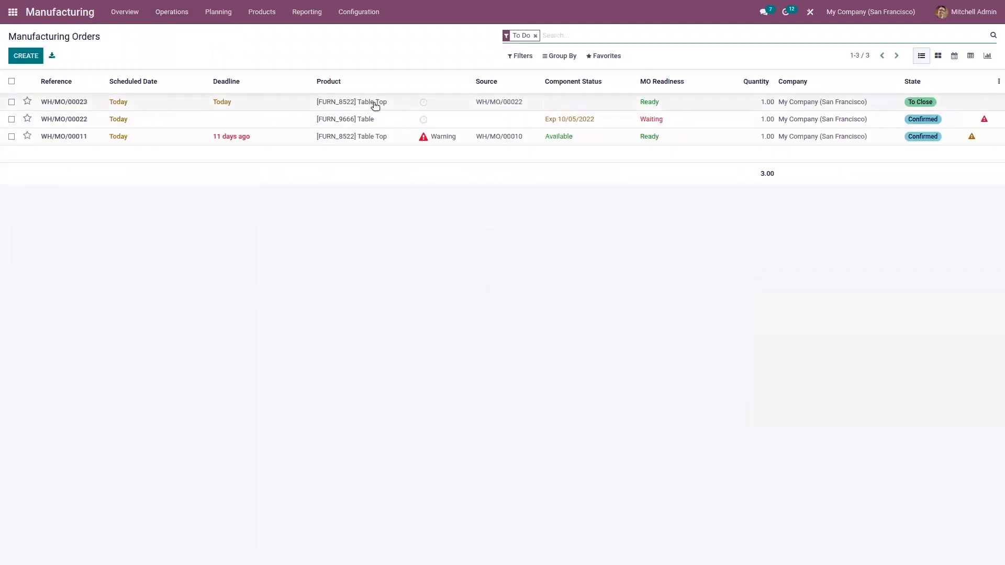
pyautogui.click(373, 106)
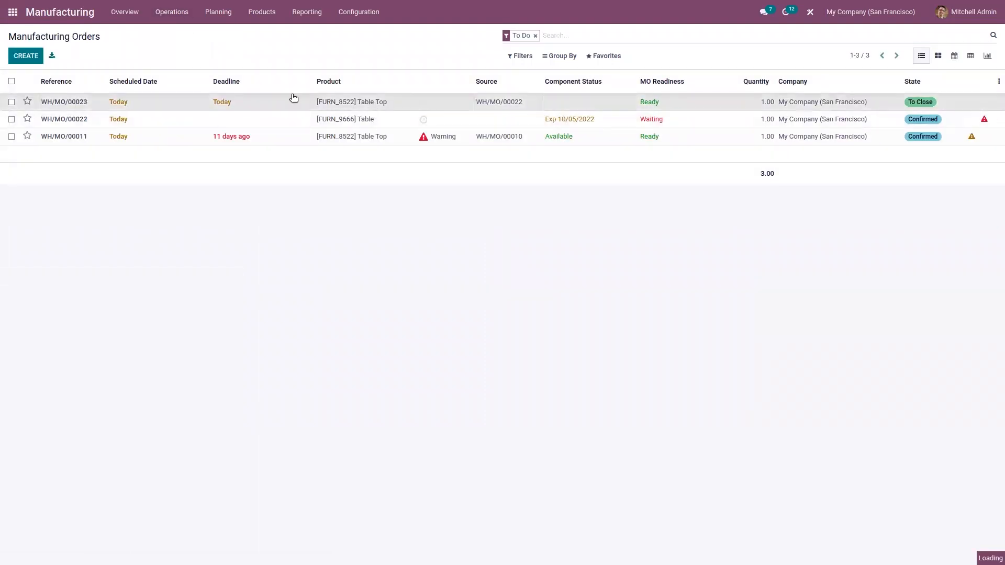
pyautogui.click(46, 77)
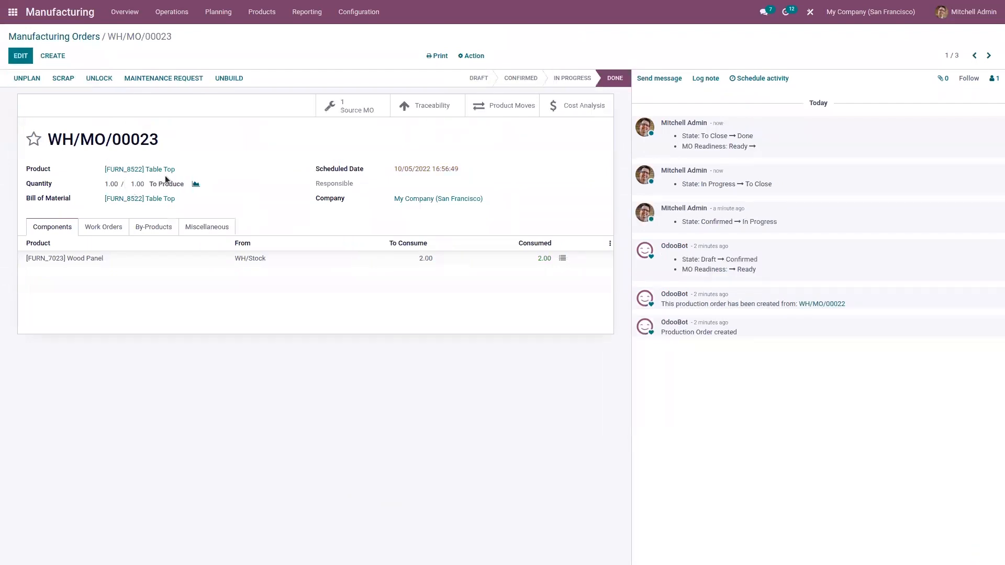
pyautogui.click(191, 231)
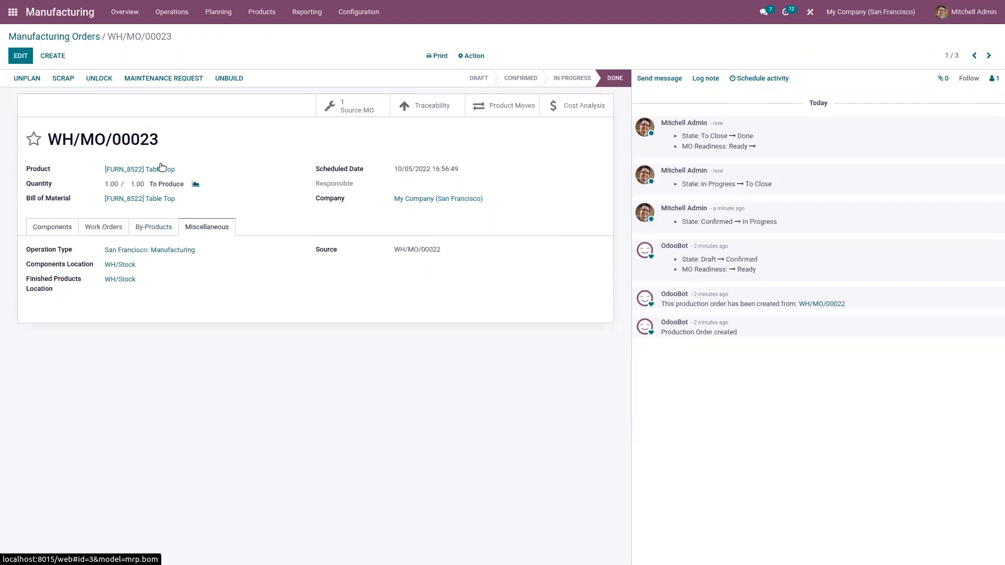
# - Open the manufacturing order for the Table to check its component availability and readiness
pyautogui.click(171, 16)
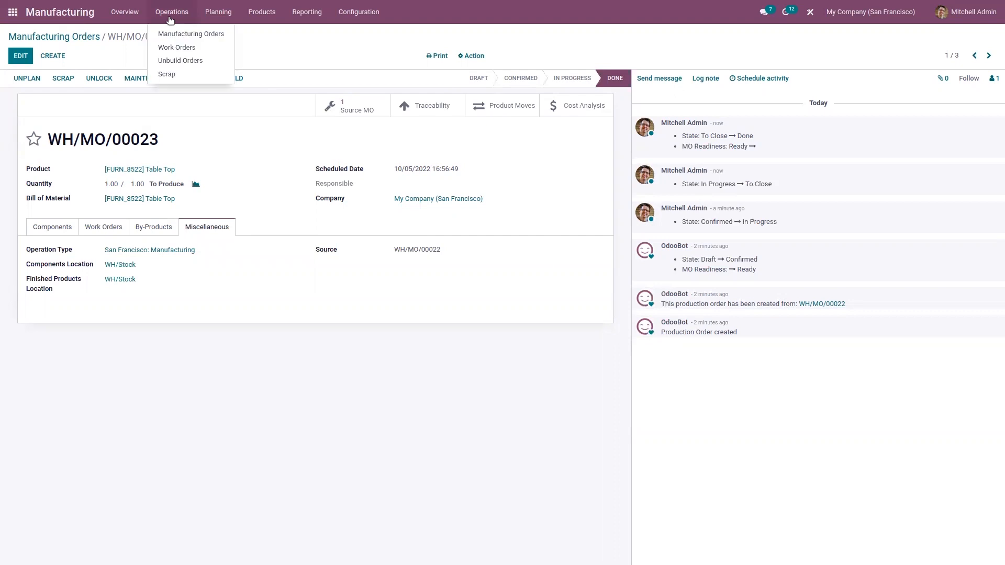
pyautogui.click(173, 32)
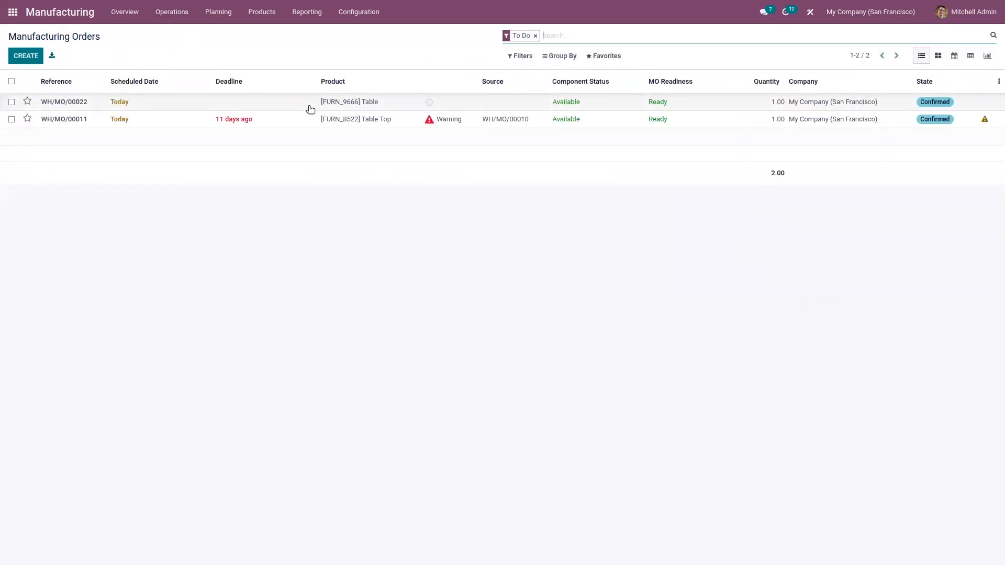
pyautogui.click(309, 109)
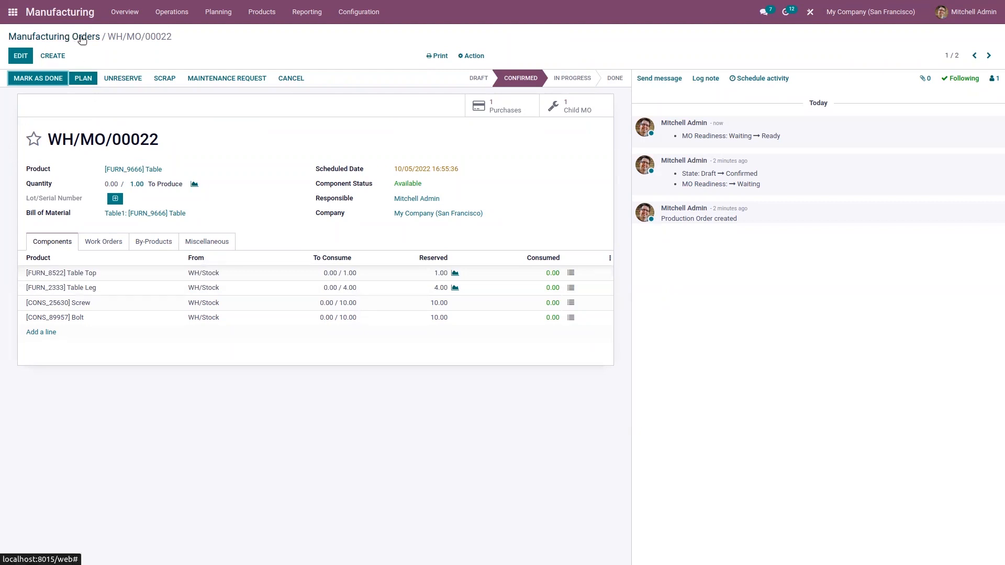
# - Open the Pedal Bin bill of materials and examine the product's material attribute values, leaving the product unchanged
pyautogui.click(254, 24)
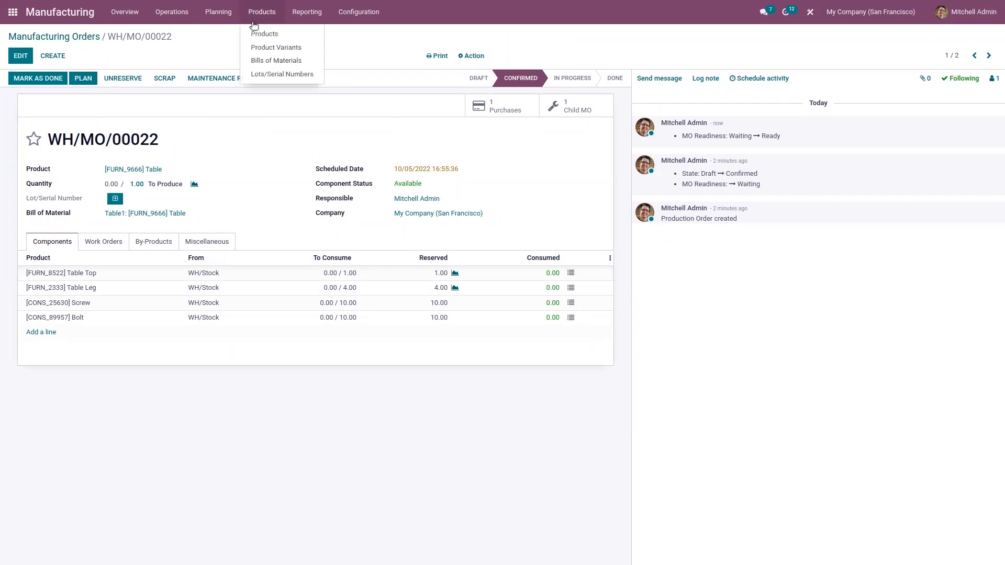
pyautogui.click(264, 61)
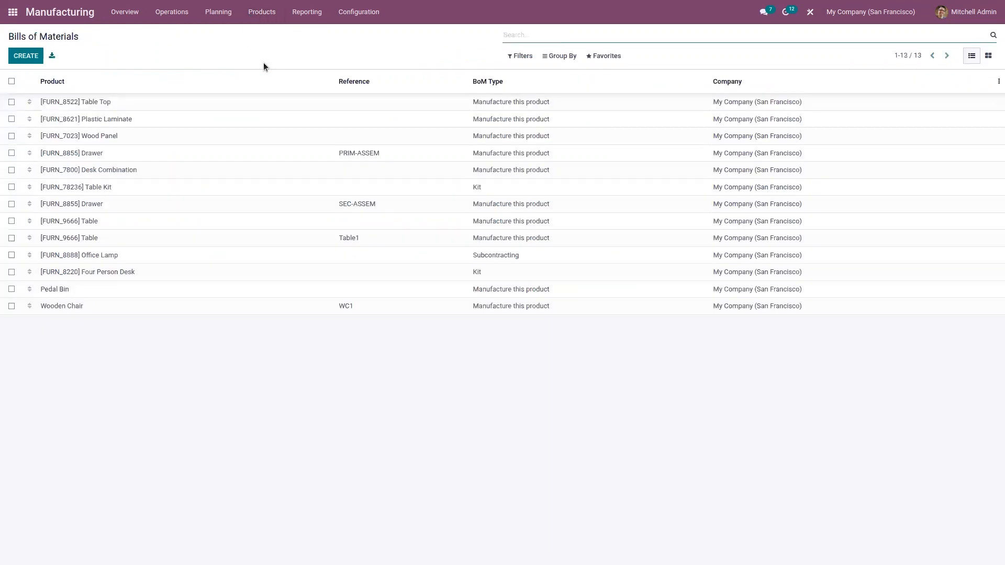
pyautogui.click(126, 290)
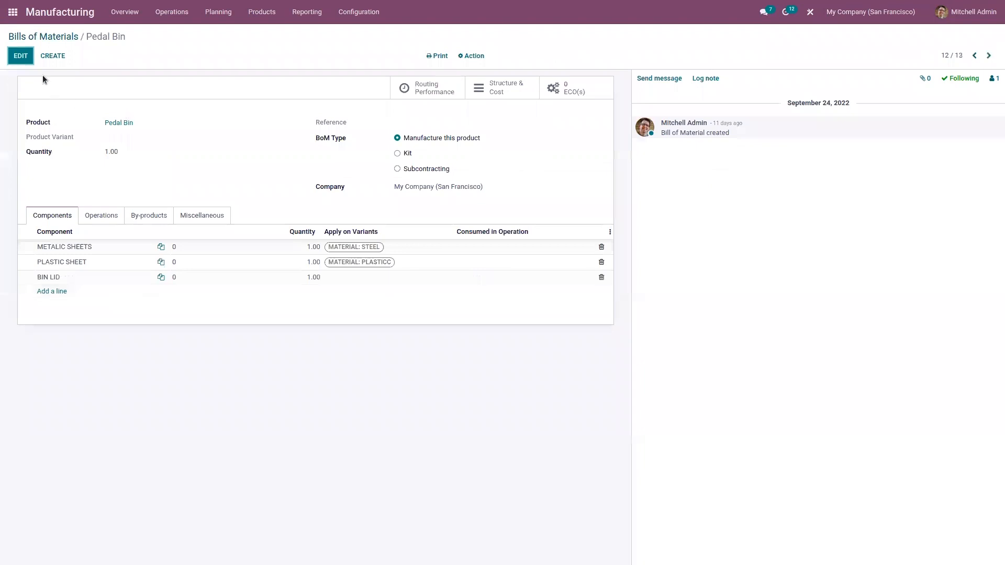
pyautogui.click(20, 55)
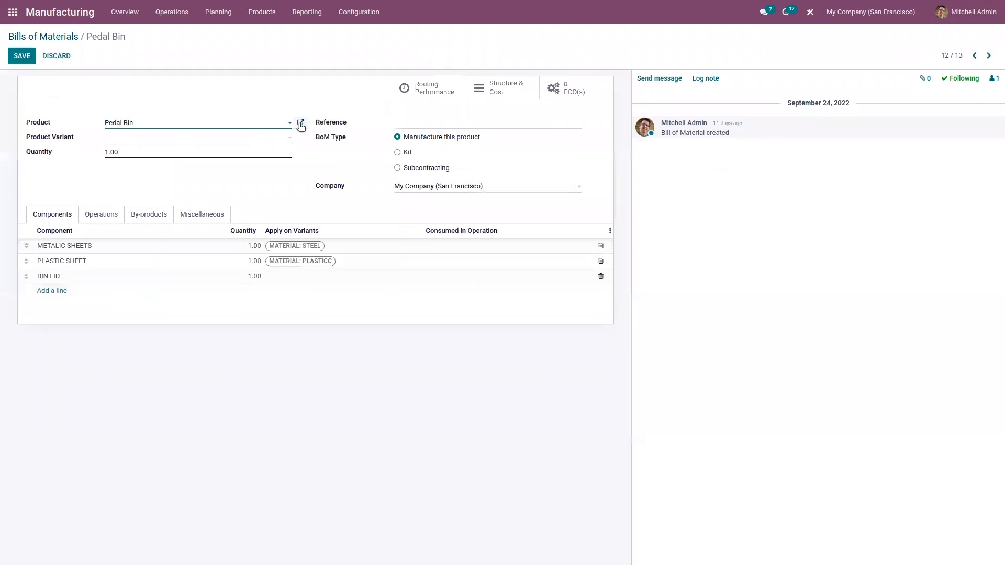
pyautogui.click(300, 124)
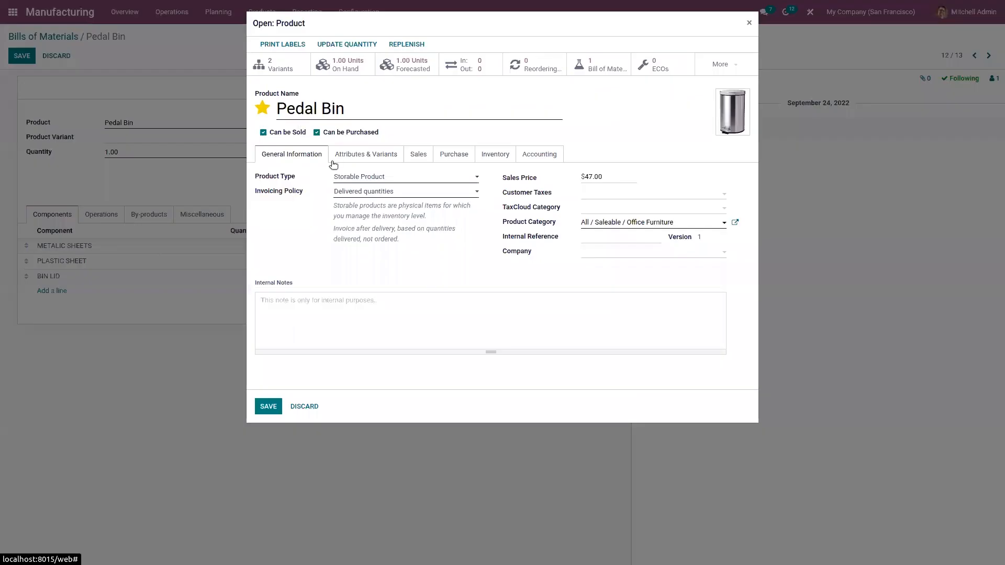
pyautogui.click(361, 157)
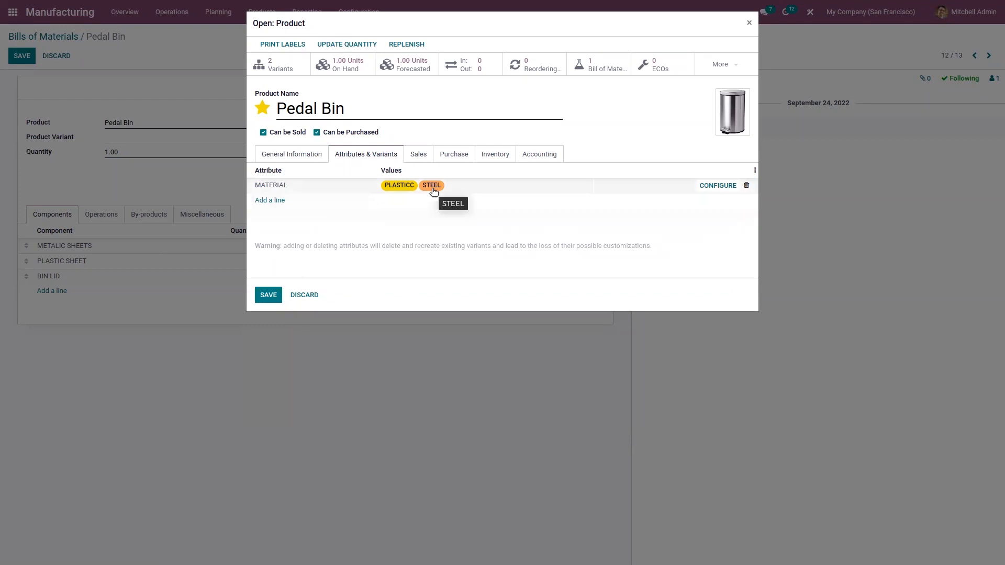
pyautogui.click(303, 296)
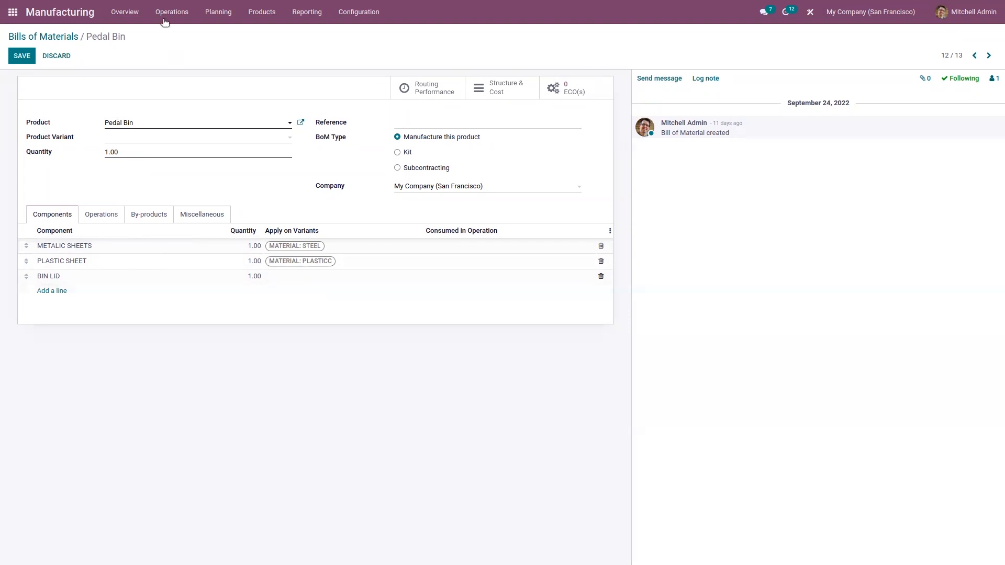
# - Create a new manufacturing order with Pedal Bin (PLASTICC) as the product
pyautogui.click(168, 13)
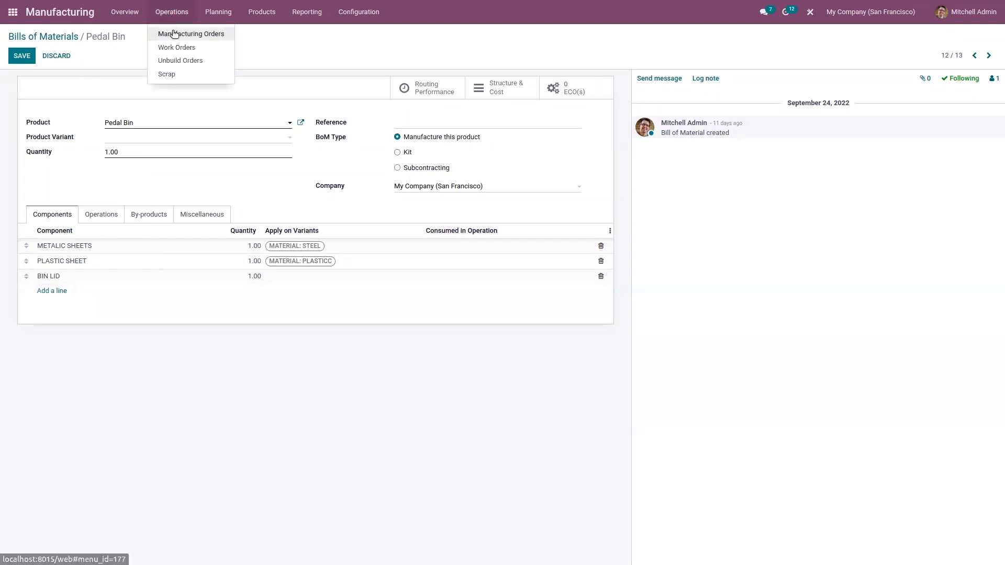
pyautogui.click(174, 33)
pyautogui.click(28, 55)
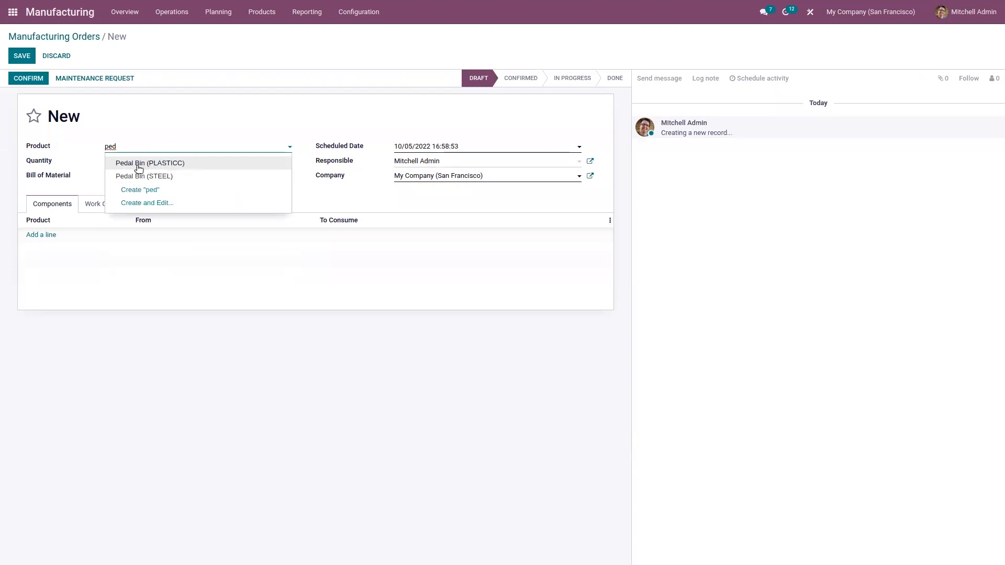
pyautogui.click(169, 163)
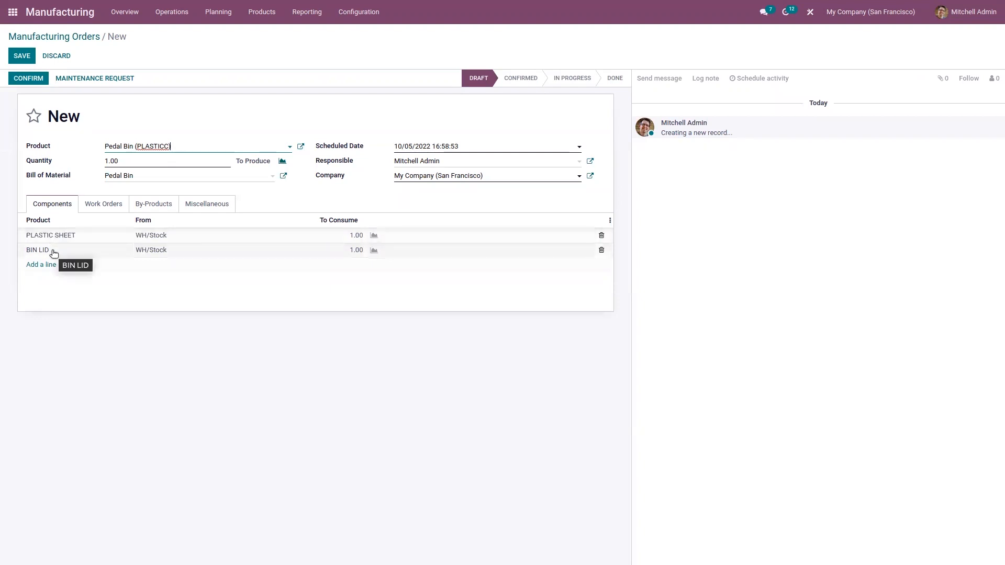
# - Change the product of the new manufacturing order to Pedal Bin (STEEL)
pyautogui.press('BackSpace')
pyautogui.press('BackSpace')
pyautogui.press('BackSpace')
pyautogui.press('BackSpace')
pyautogui.press('BackSpace')
pyautogui.press('BackSpace')
pyautogui.press('BackSpace')
pyautogui.press('BackSpace')
pyautogui.press('BackSpace')
pyautogui.press('BackSpace')
pyautogui.press('BackSpace')
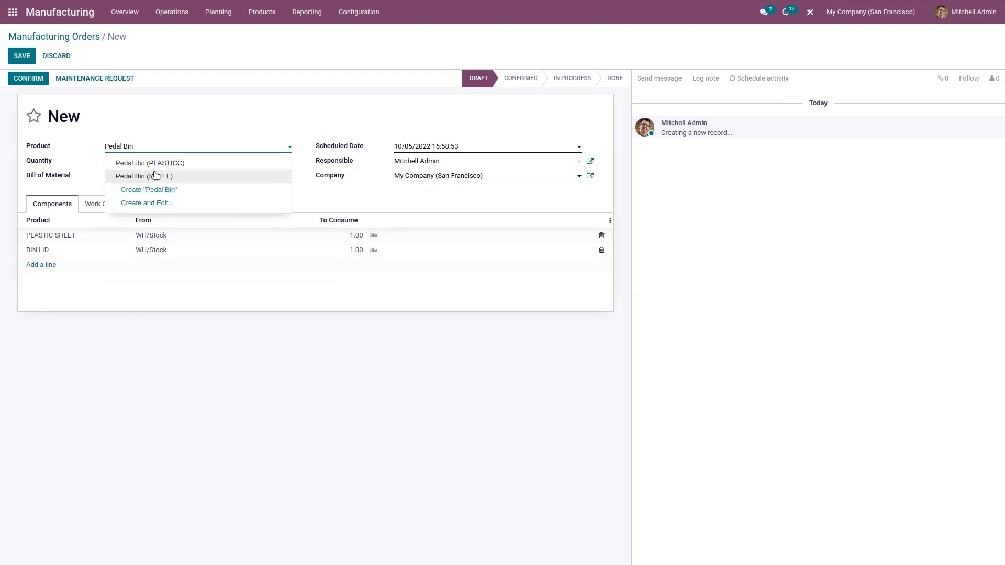
pyautogui.click(155, 176)
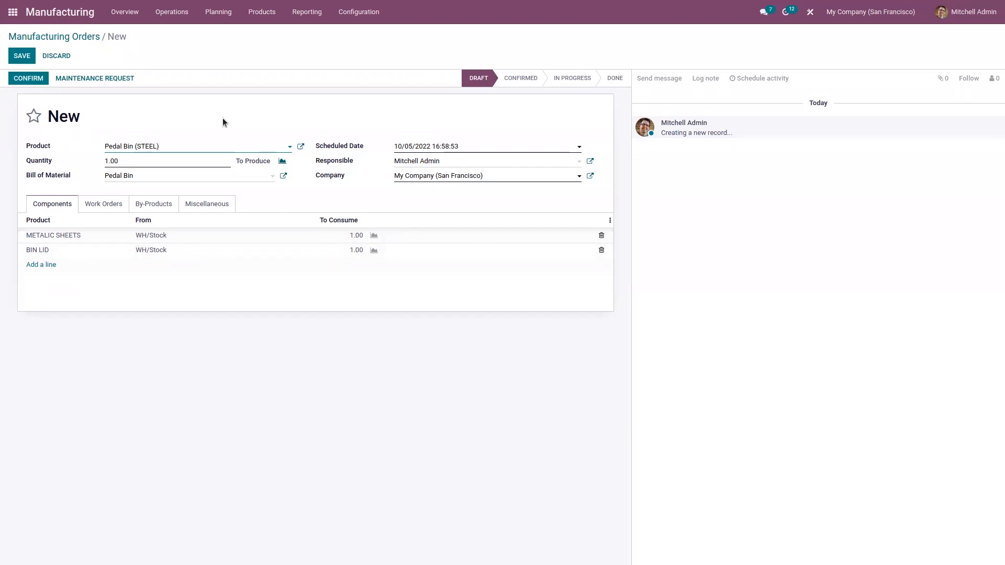
# - Open the Four Person Desk bill of materials to examine its kit type and components
pyautogui.click(266, 6)
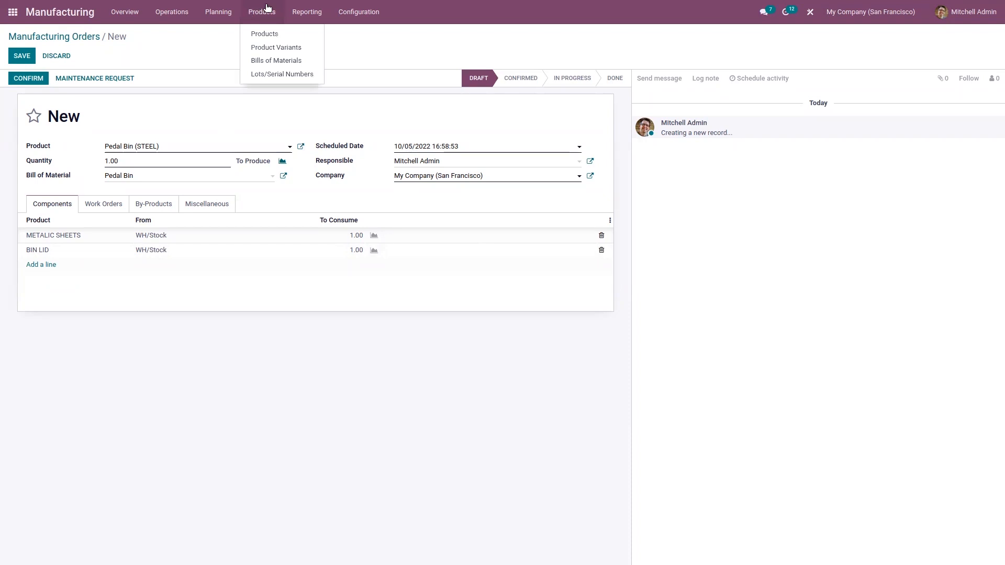
pyautogui.click(271, 60)
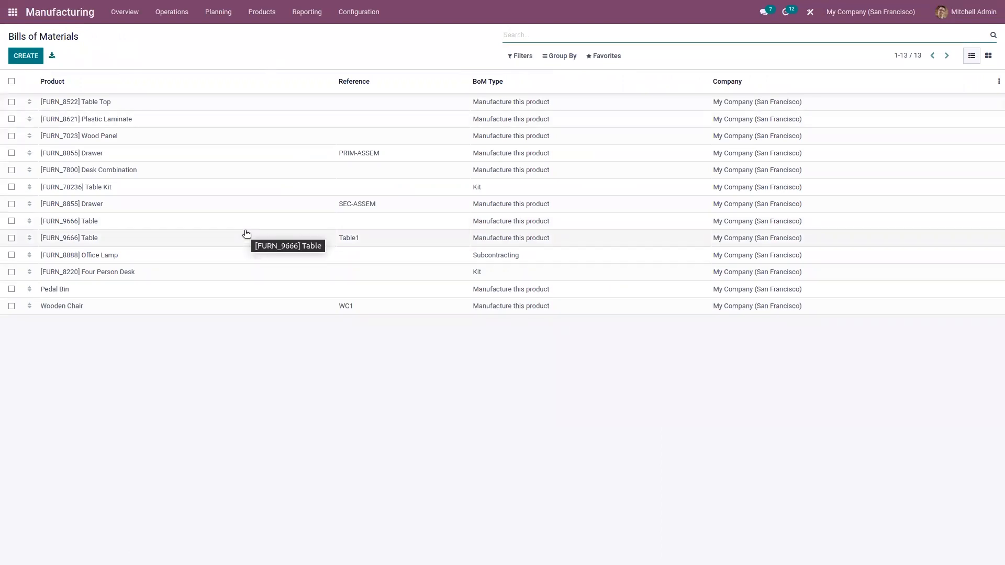
pyautogui.click(251, 277)
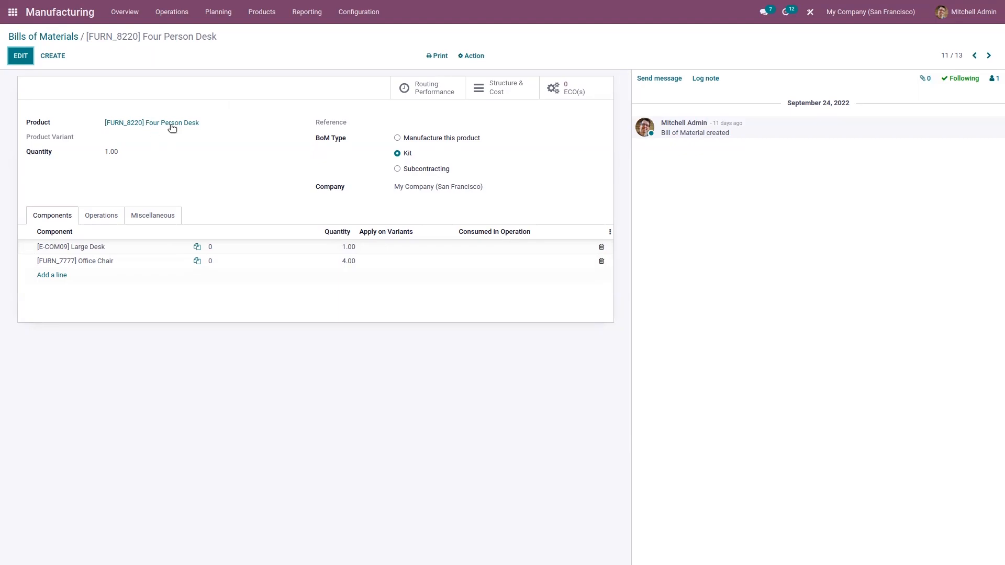
# - Switch to the Sales app and create a new quotation for the customer Wood Corner
pyautogui.click(13, 13)
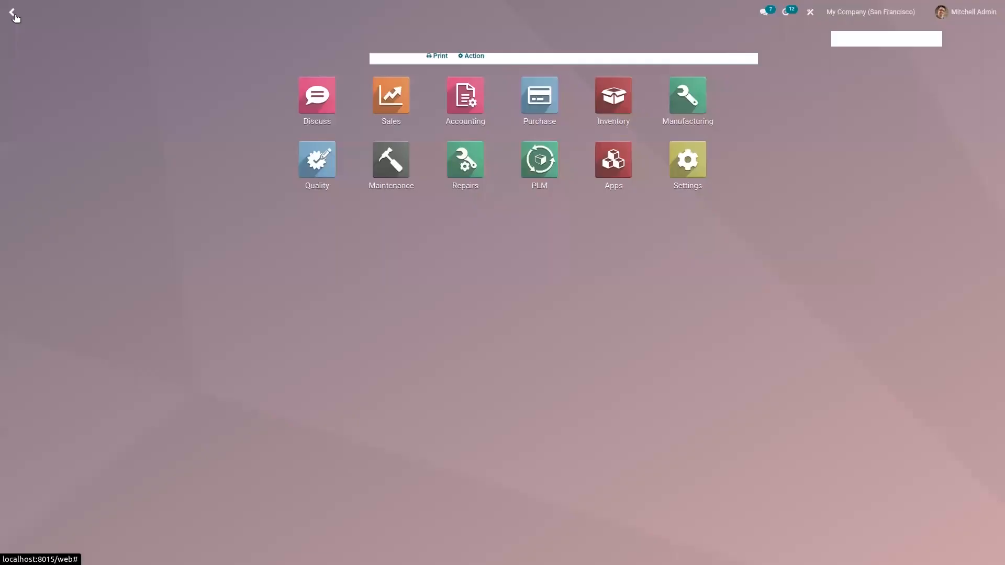
pyautogui.write('sale')
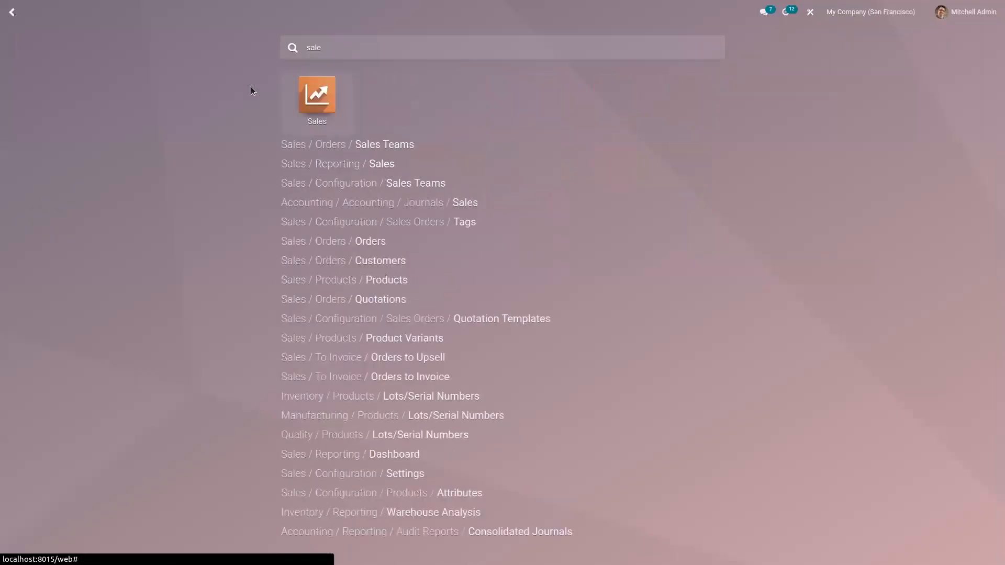
pyautogui.click(313, 105)
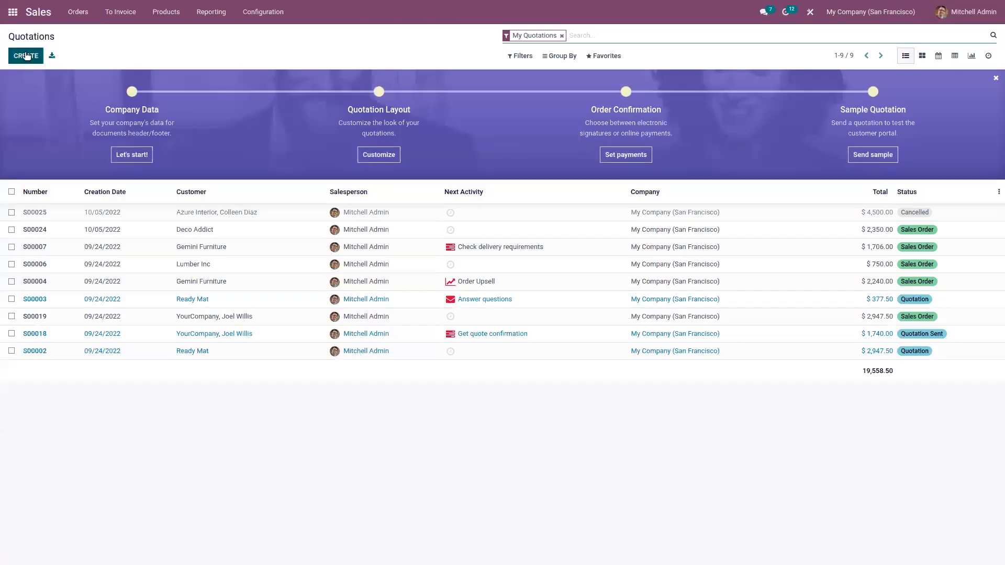
pyautogui.click(26, 55)
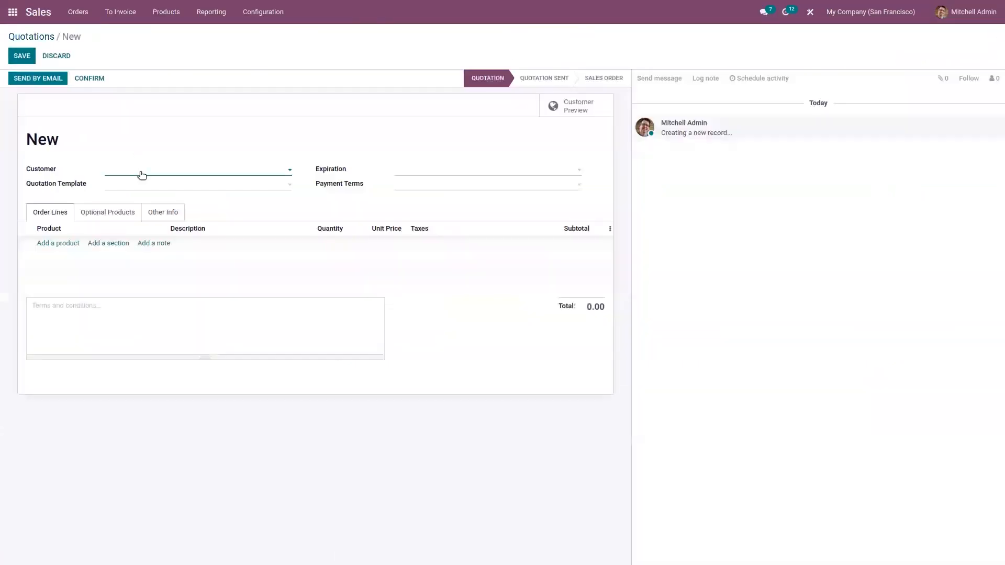
pyautogui.click(141, 175)
pyautogui.click(146, 213)
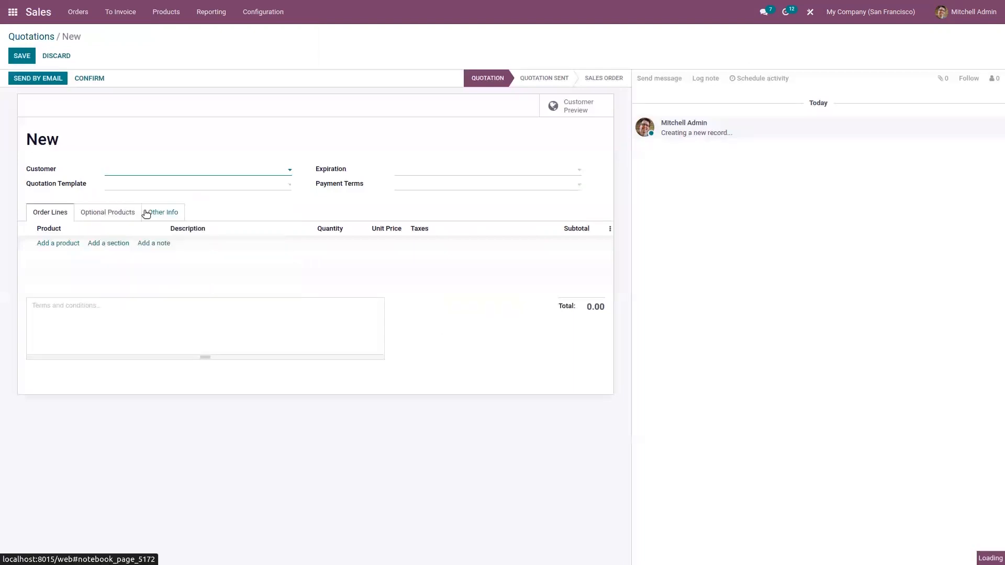
# - Add the Four Person Desk as an order line on the quotation
pyautogui.click(66, 275)
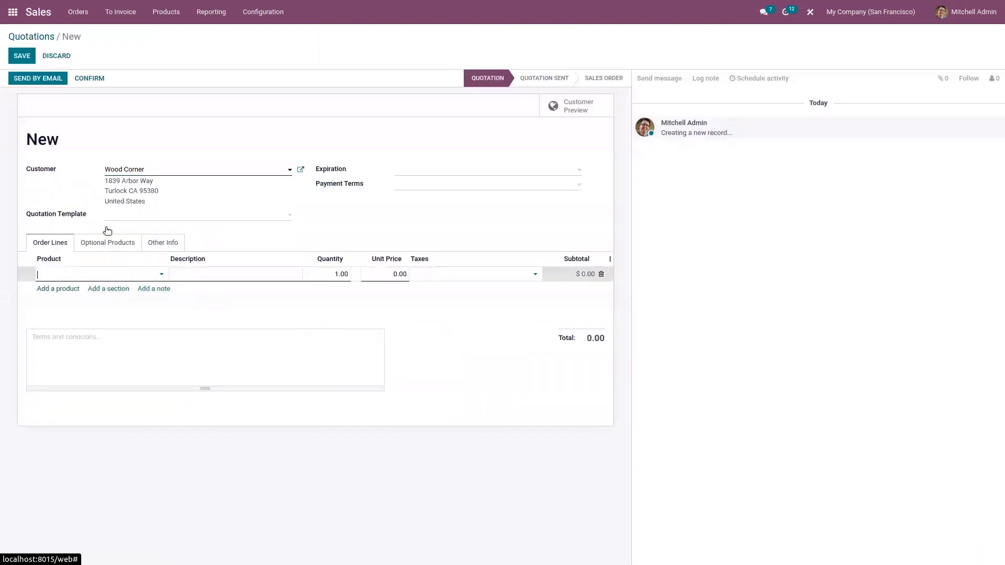
pyautogui.click(138, 274)
pyautogui.write('four')
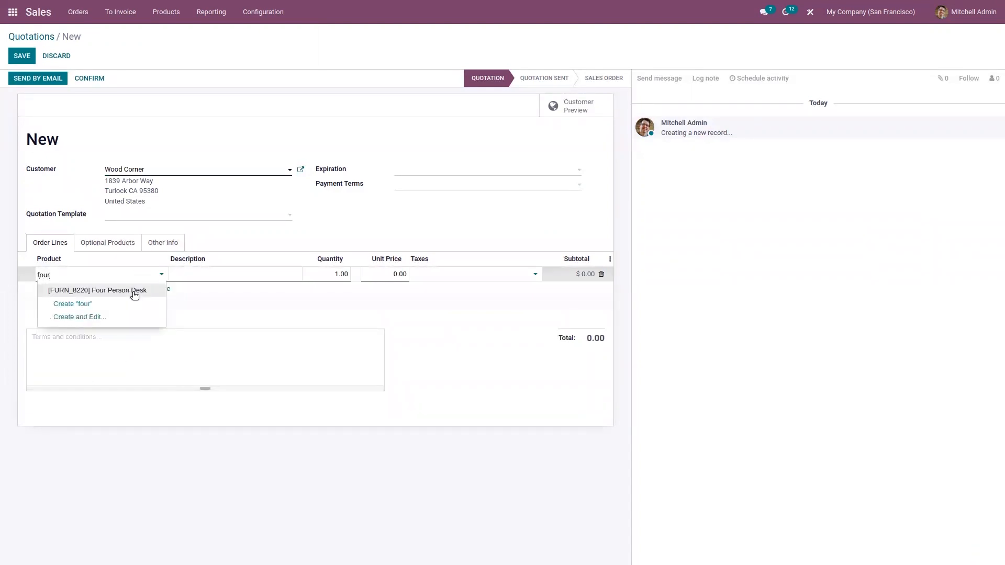
pyautogui.click(134, 291)
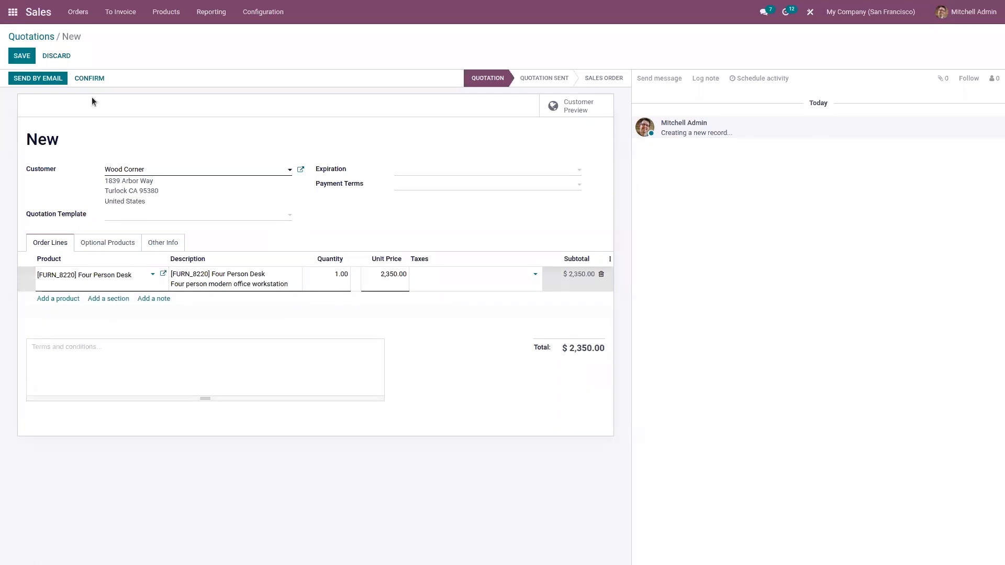
# - Confirm the quotation as a sales order and open its delivery order
pyautogui.click(90, 75)
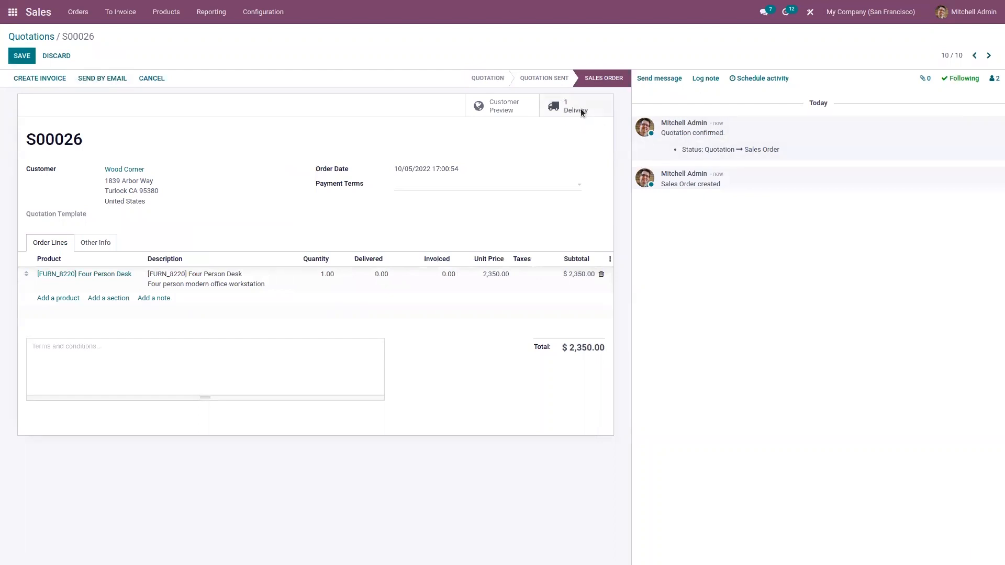
pyautogui.click(581, 110)
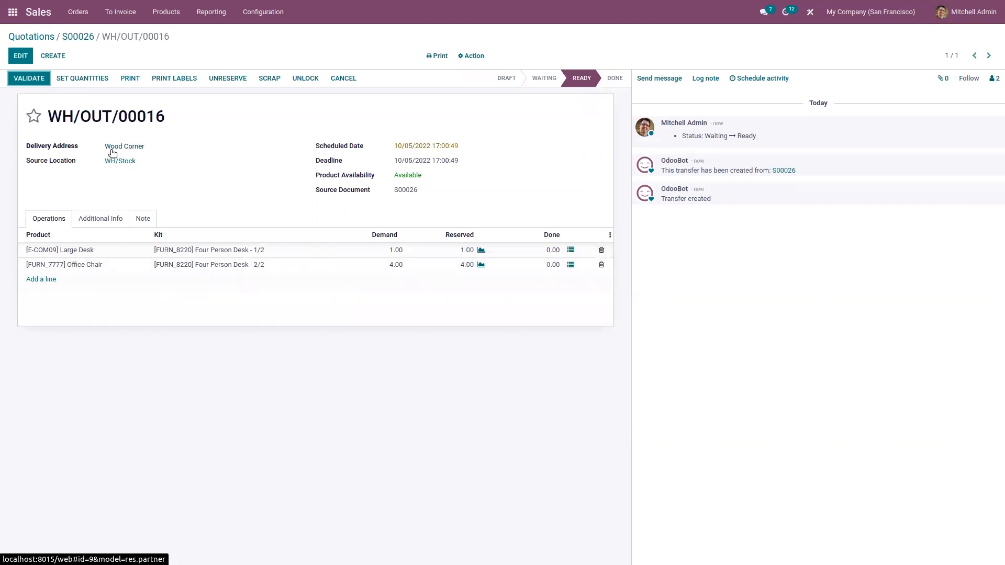
# - Validate the delivery order and process all its quantities as an immediate transfer
pyautogui.click(33, 78)
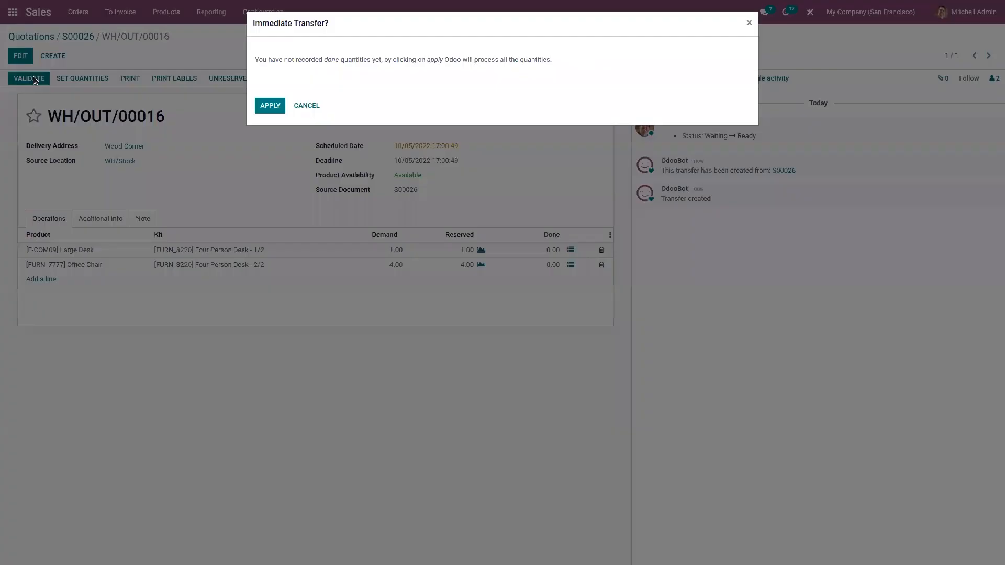
pyautogui.click(275, 106)
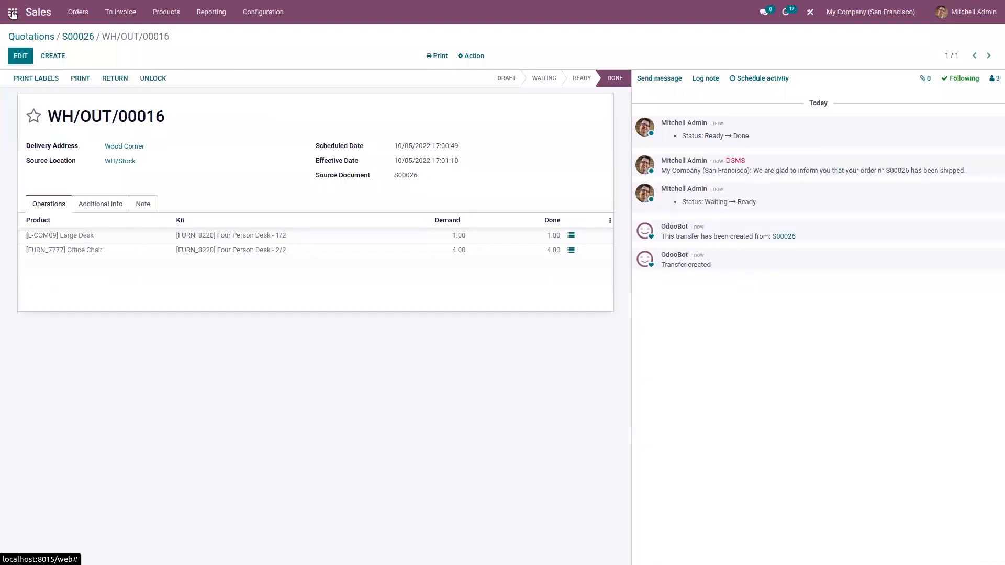
# - Switch to the Manufacturing app and open the Office Lamp bill of materials to examine its subcontracting type, subcontractor and components
pyautogui.click(12, 16)
pyautogui.click(690, 118)
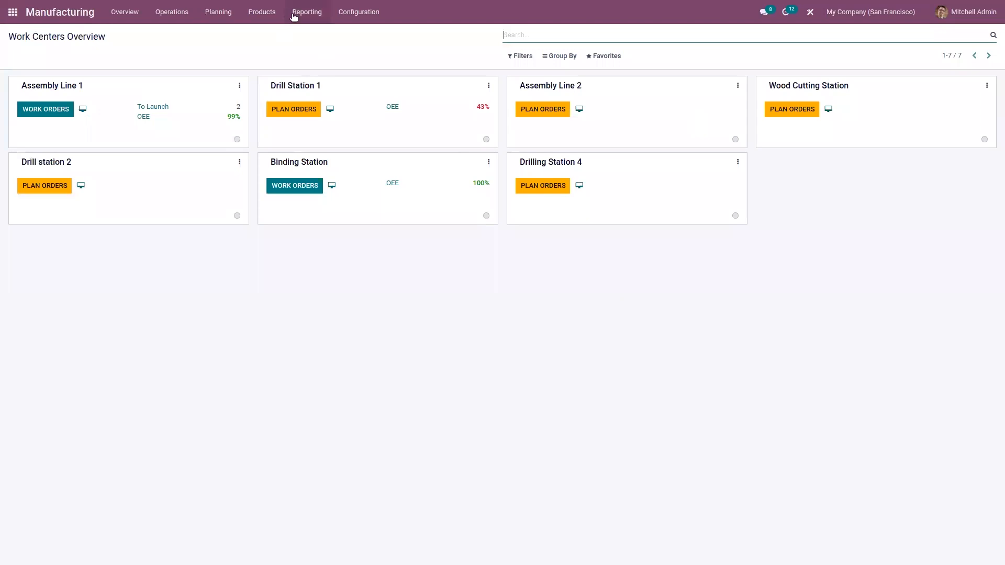
pyautogui.click(263, 12)
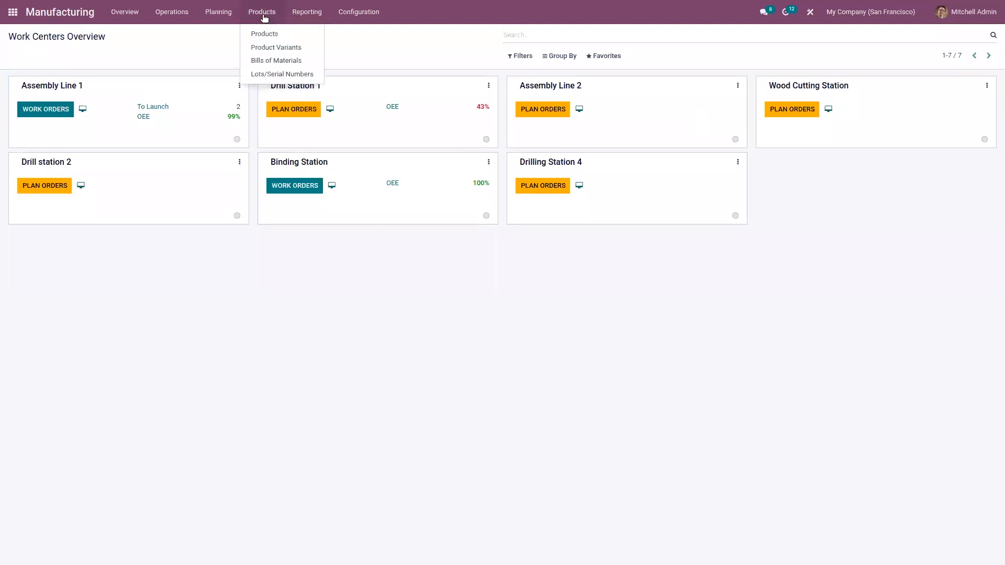
pyautogui.click(270, 61)
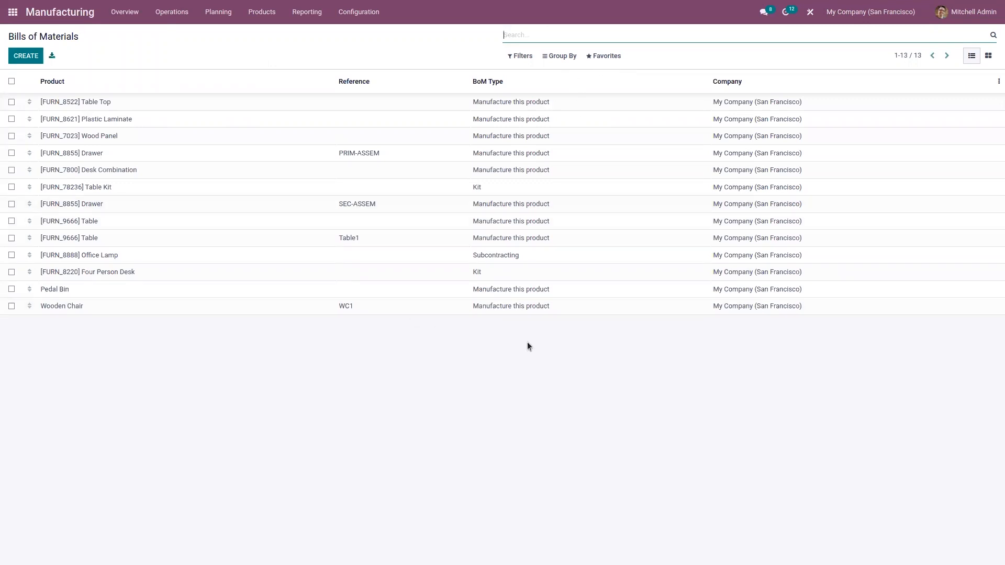
pyautogui.click(380, 256)
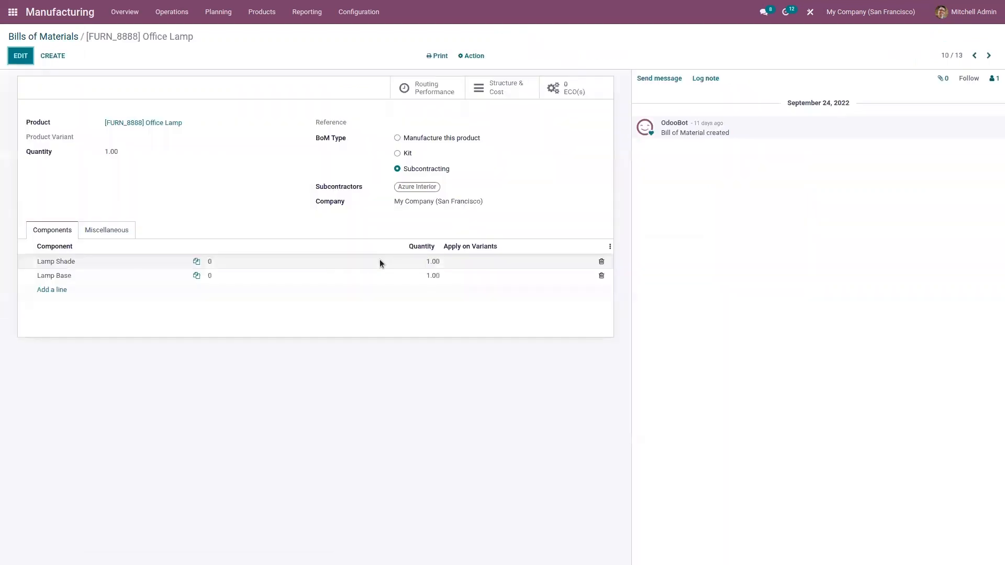
pyautogui.click(22, 57)
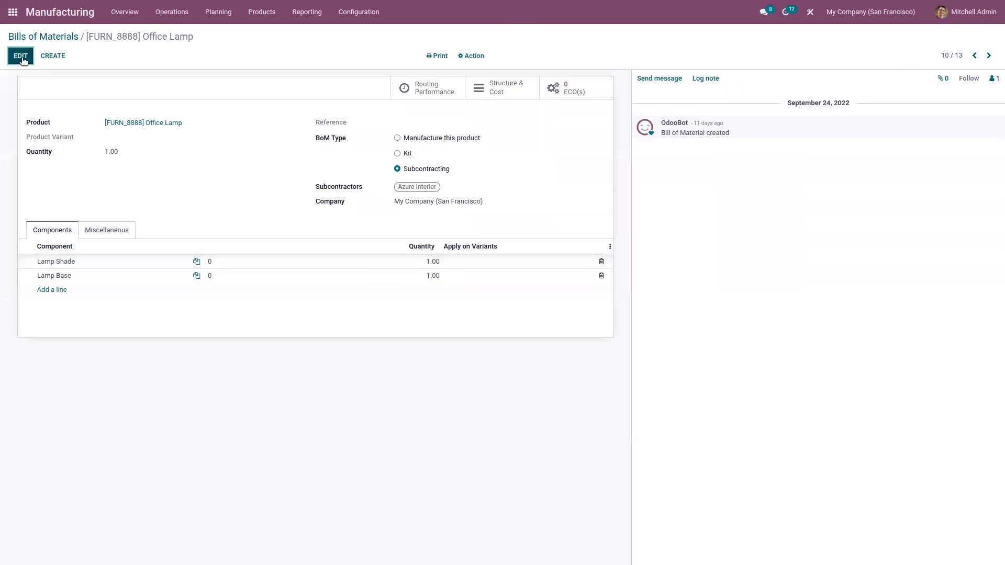
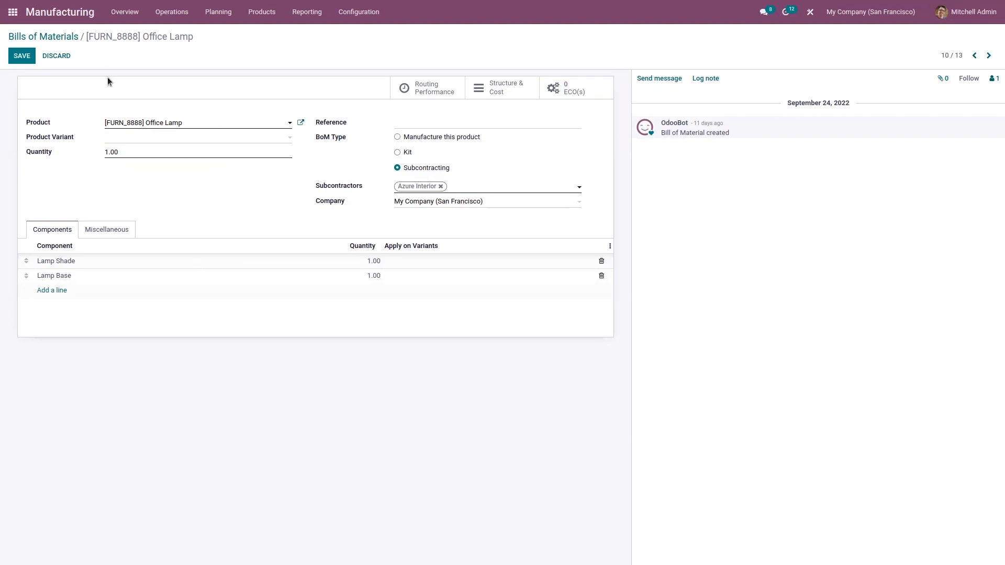
# - Switch to the Purchase app and create a new request for quotation with Azure Interior as the vendor
pyautogui.click(13, 12)
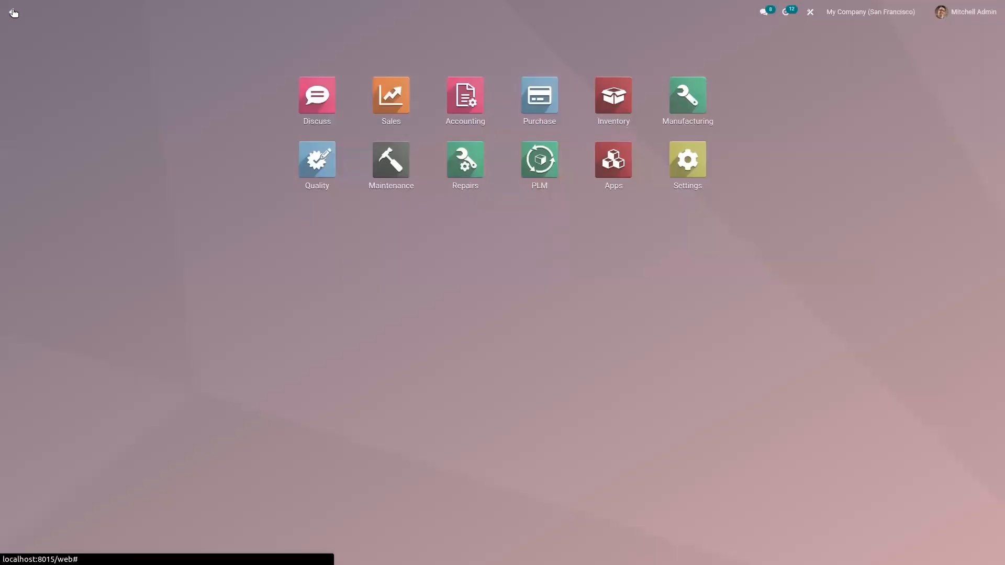
pyautogui.write('pu')
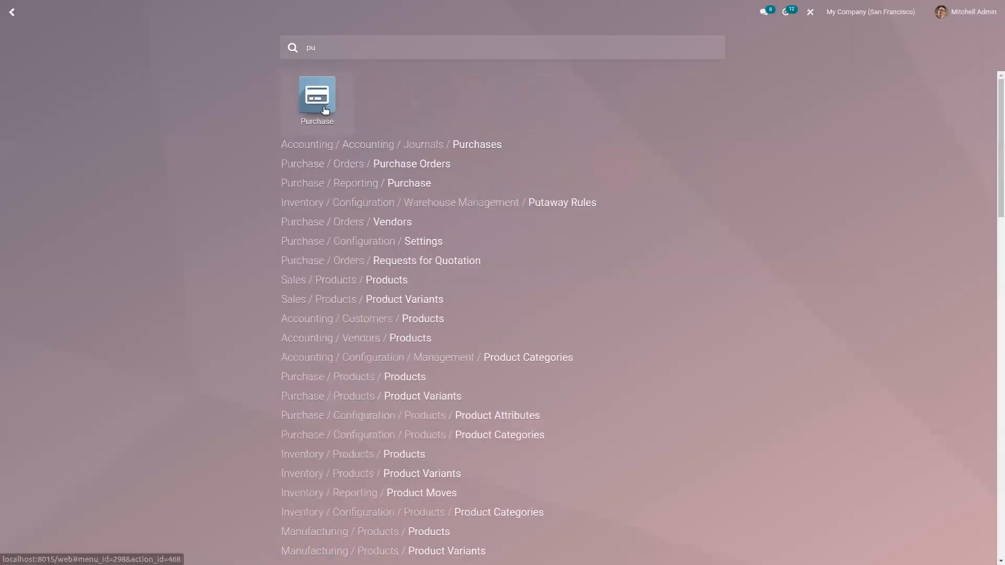
pyautogui.click(325, 109)
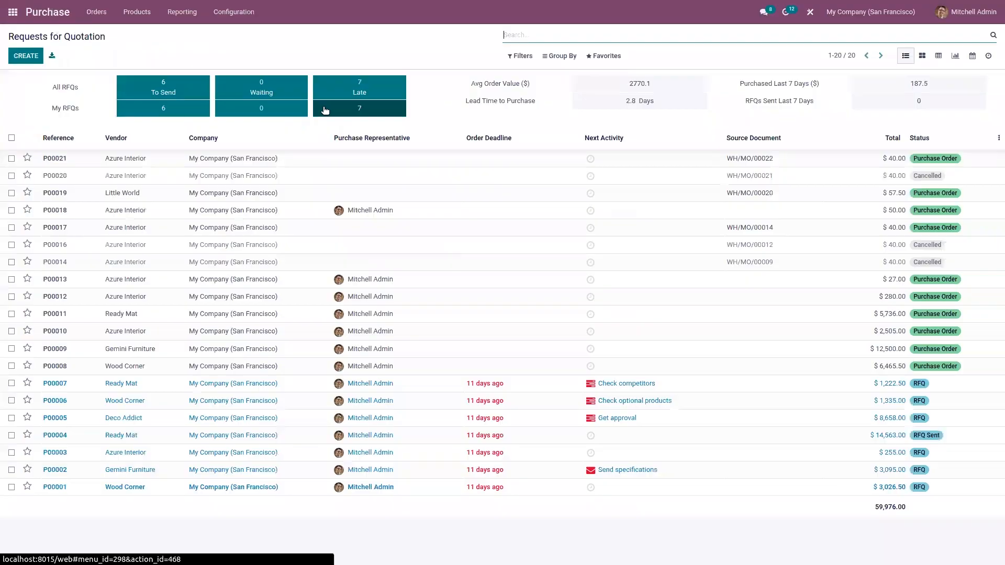
pyautogui.click(24, 56)
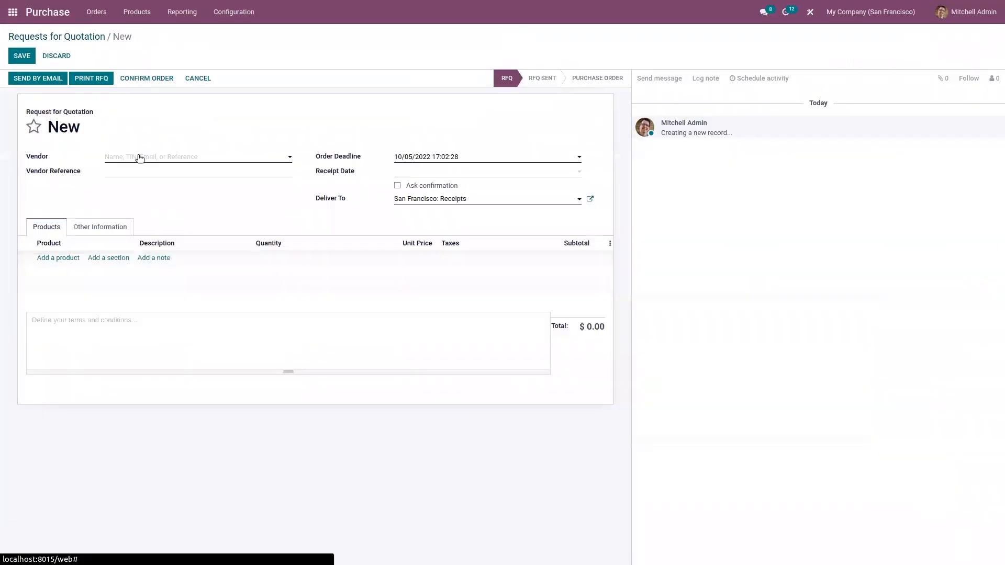
pyautogui.click(140, 158)
pyautogui.write('az')
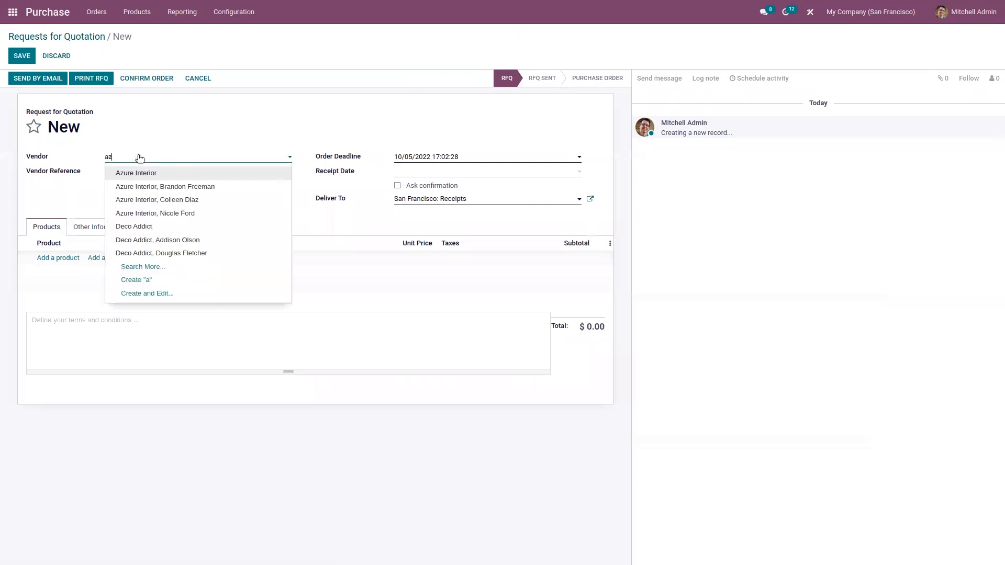
pyautogui.click(142, 174)
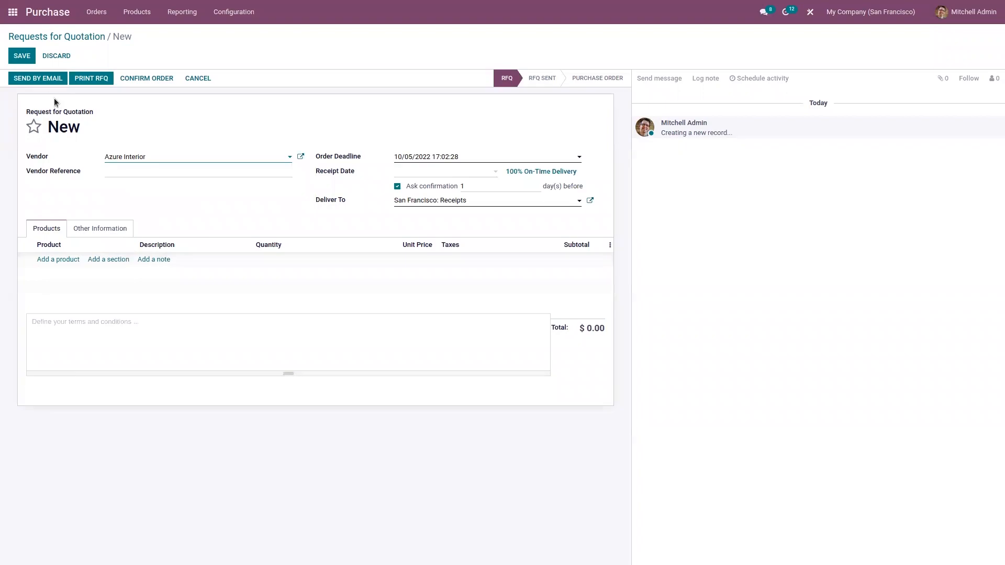
# - Switch back to the Manufacturing app and open the Office Lamp bill of materials for editing
pyautogui.click(13, 13)
pyautogui.write('man')
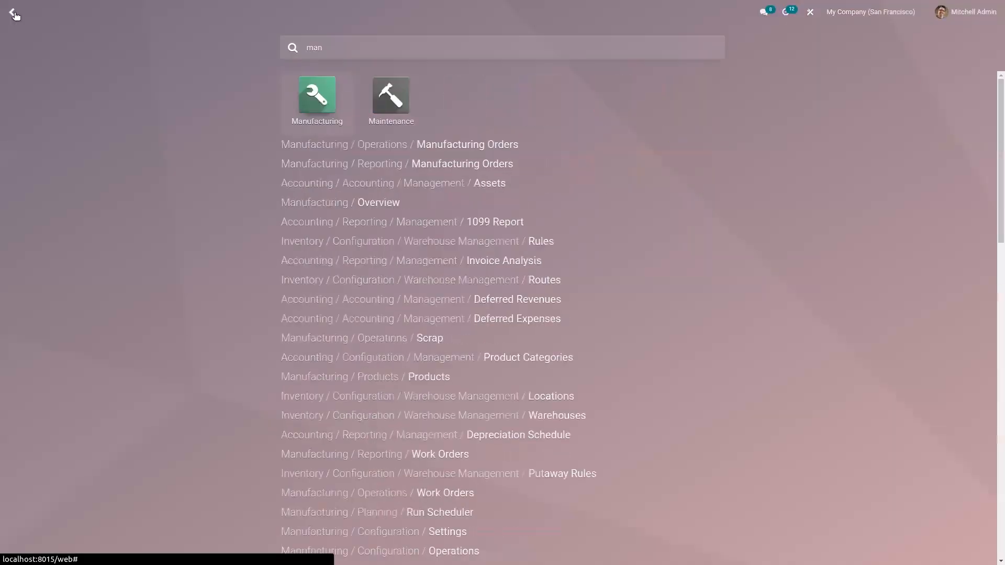
pyautogui.click(314, 105)
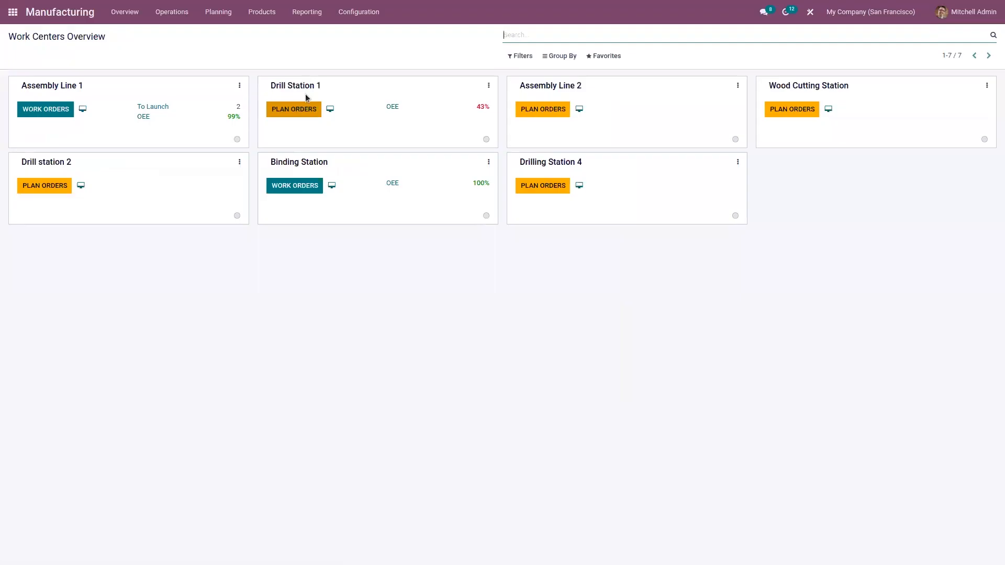
pyautogui.click(262, 13)
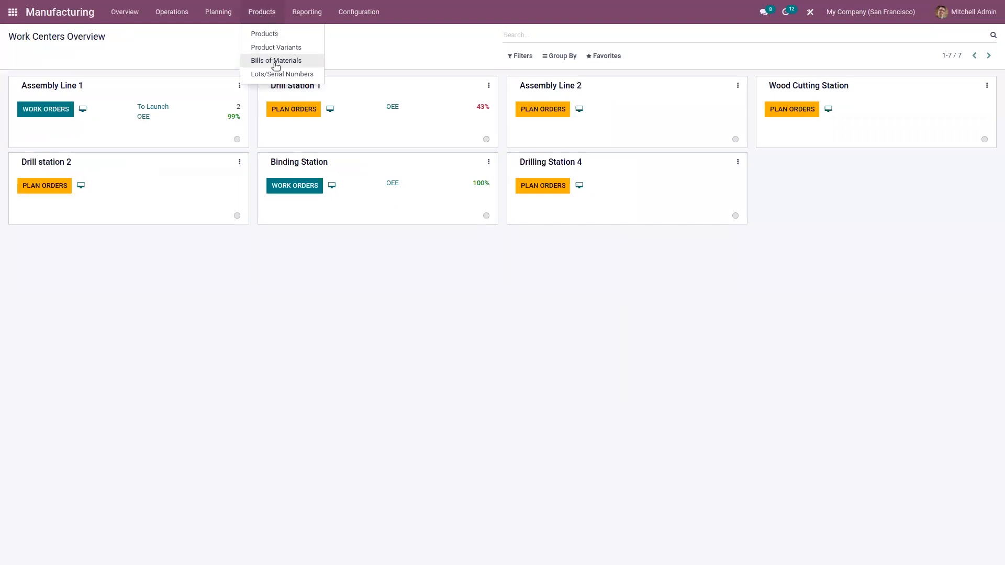
pyautogui.click(276, 62)
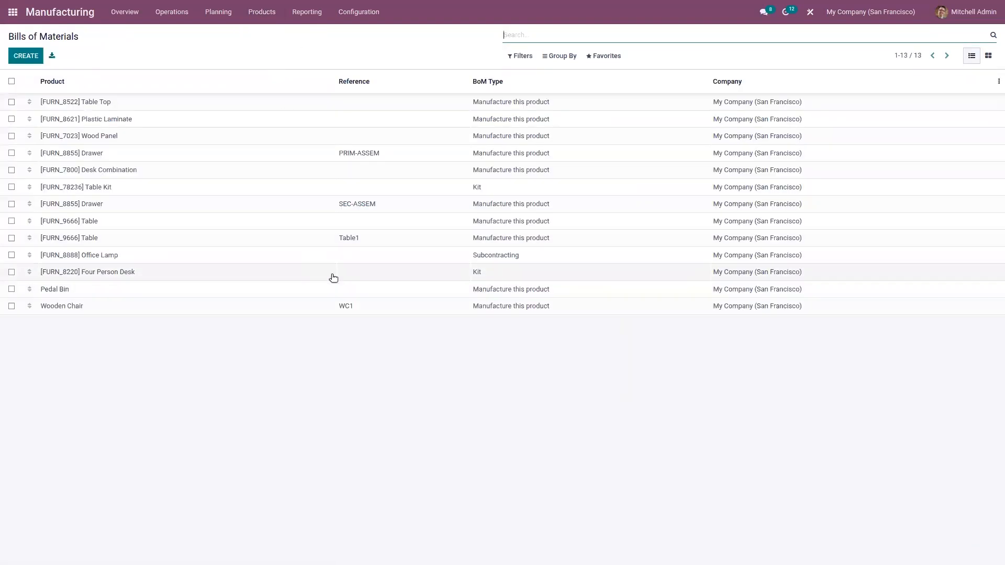
pyautogui.click(404, 255)
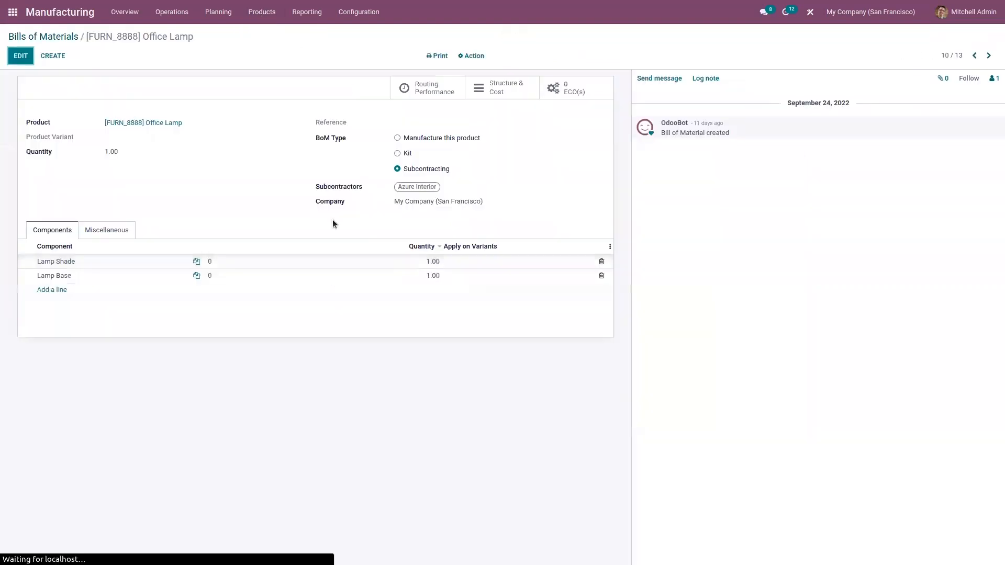
pyautogui.click(15, 61)
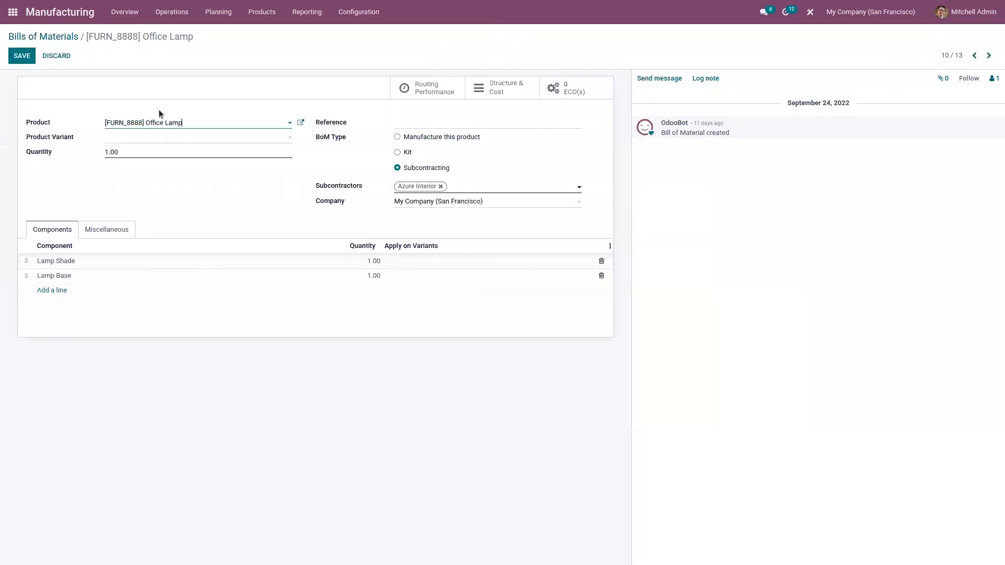
# - Examine the Office Lamp product's subcontracted vendors and inventory routes, and close its record without saving
pyautogui.click(301, 123)
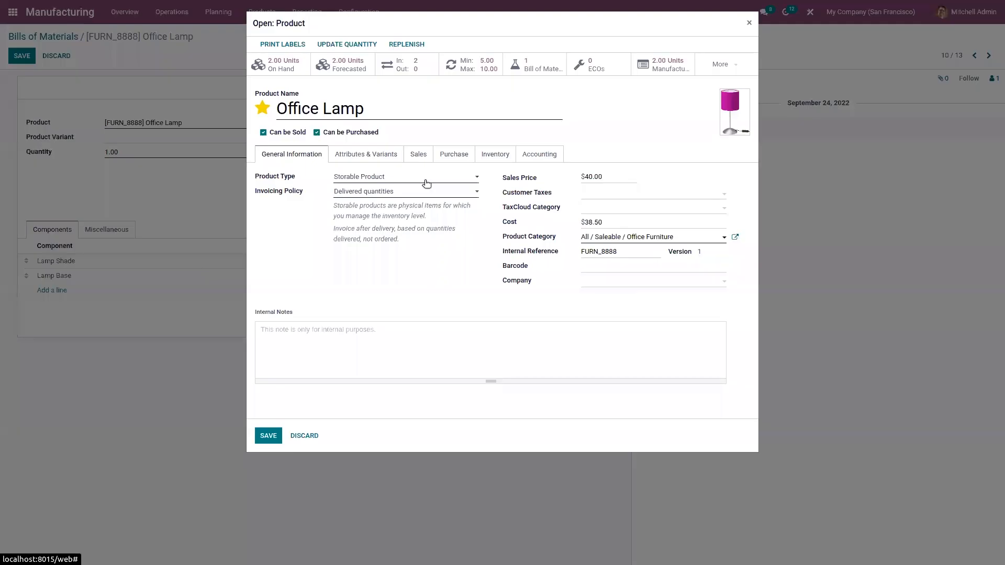
pyautogui.click(441, 158)
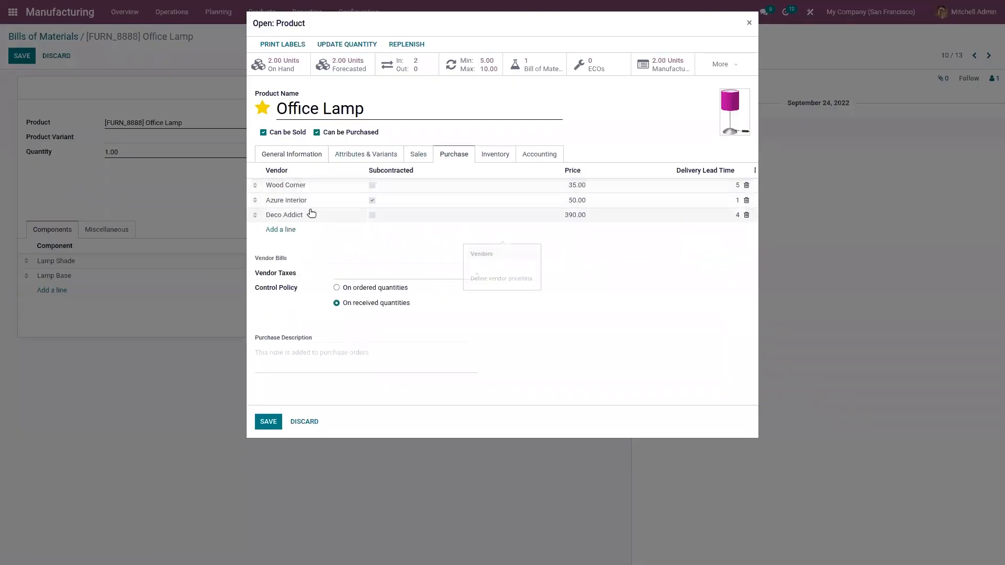
pyautogui.click(373, 203)
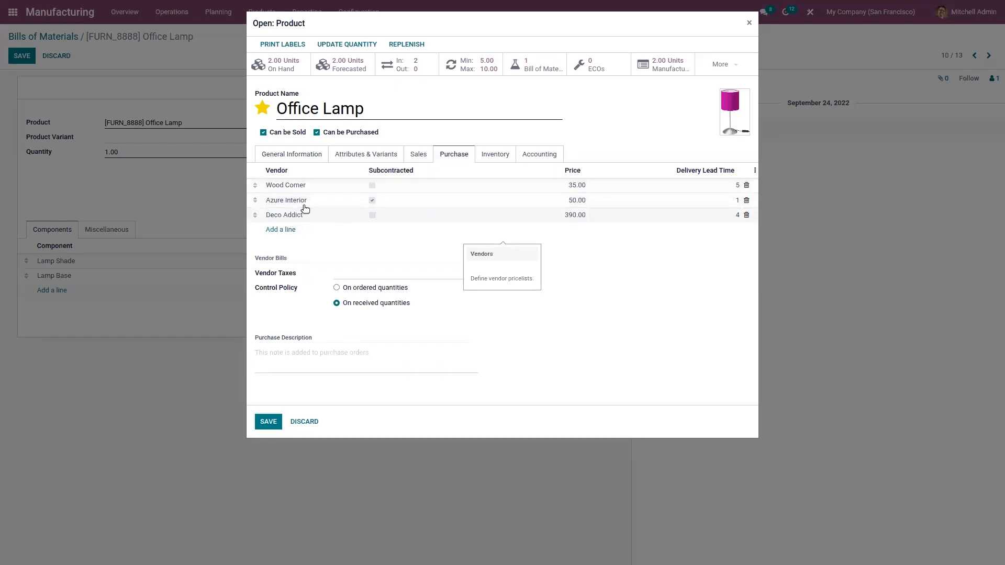
pyautogui.click(372, 202)
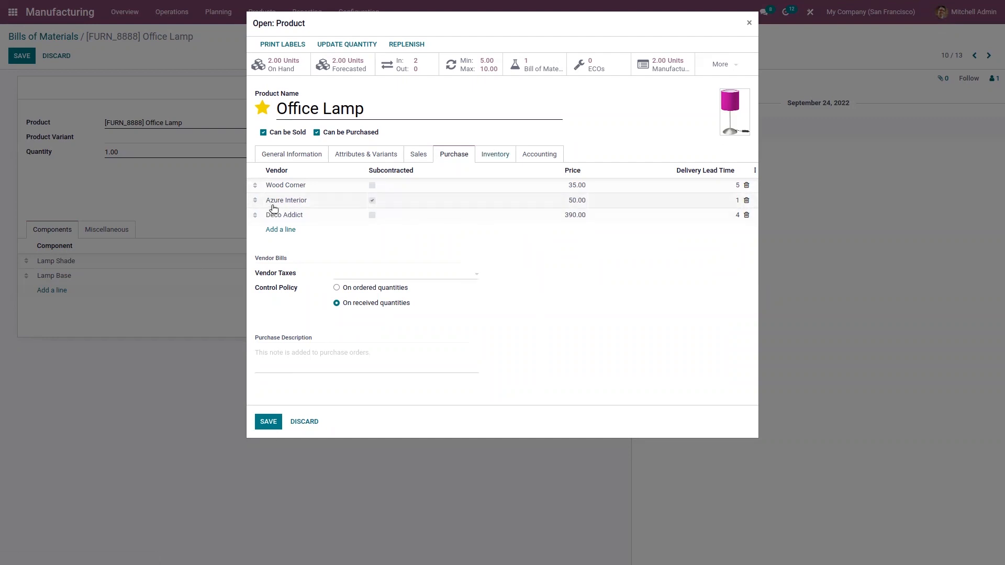
pyautogui.click(491, 155)
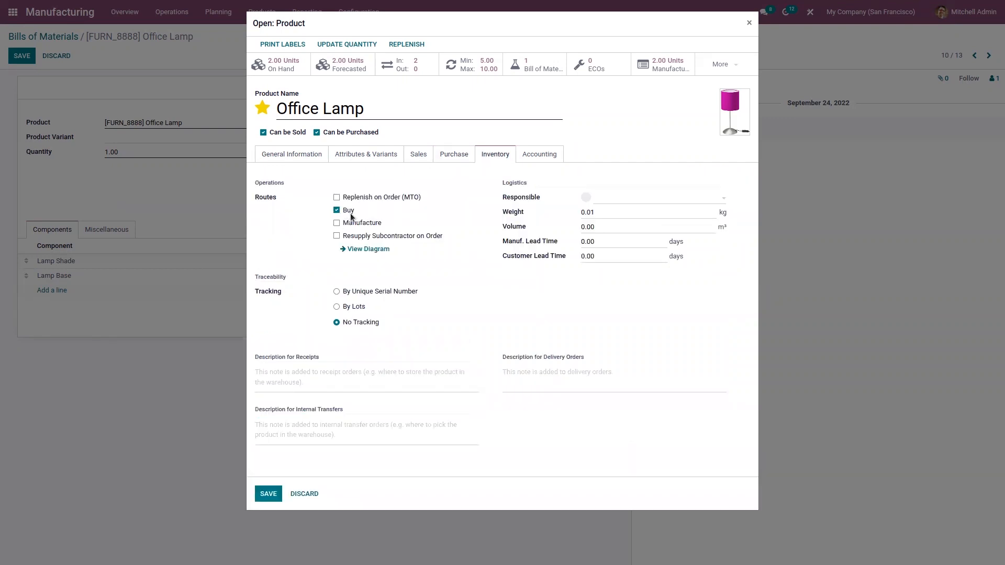
pyautogui.click(301, 493)
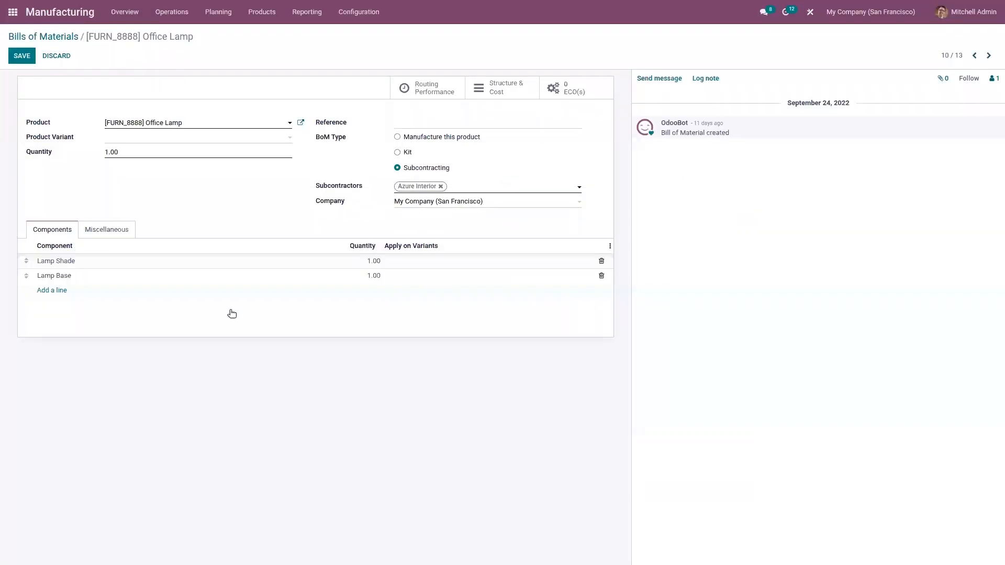
# - Examine the Lamp Shade component's inventory routes, and save both its record and the Office Lamp bill of materials
pyautogui.click(96, 261)
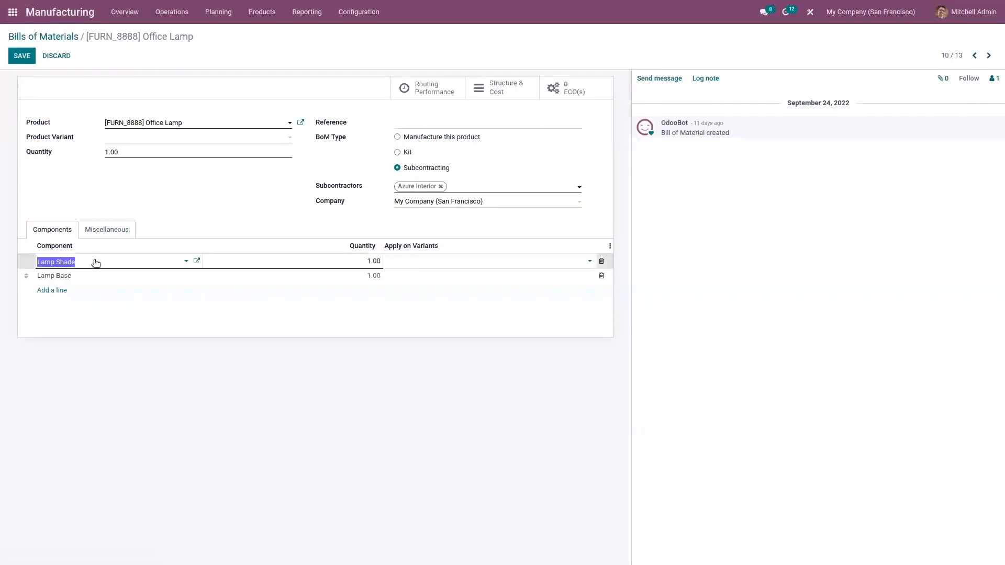
pyautogui.click(197, 261)
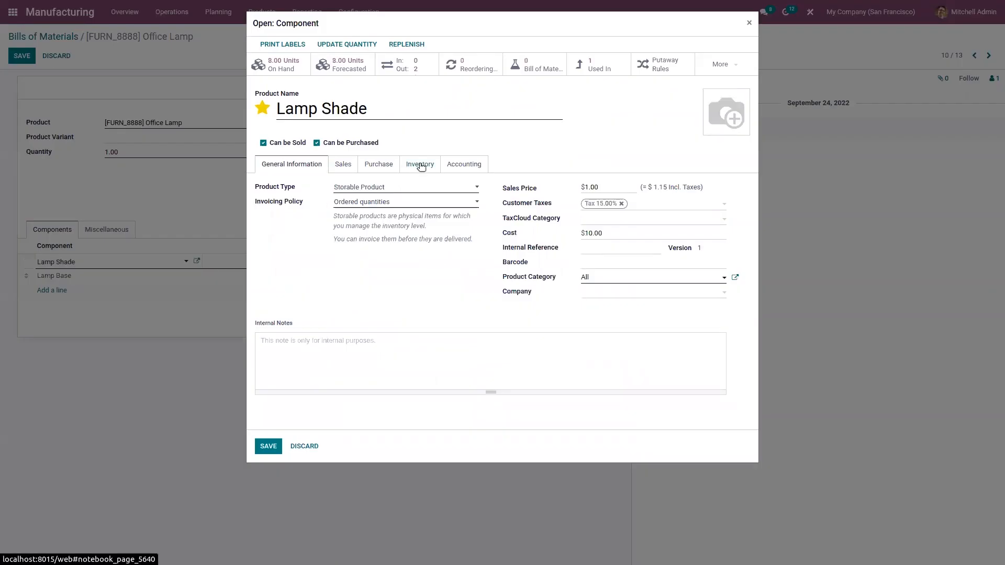
pyautogui.click(420, 165)
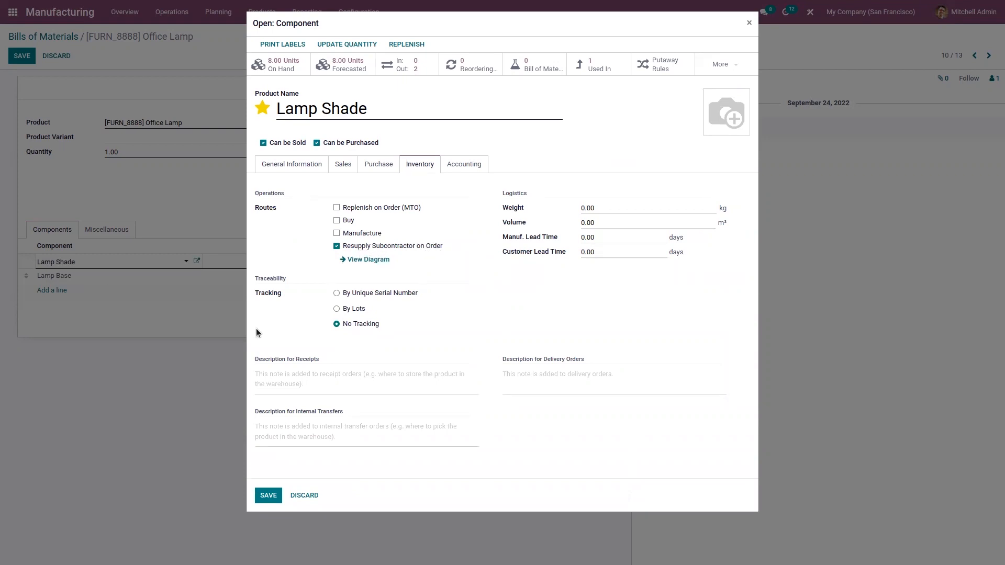
pyautogui.click(269, 496)
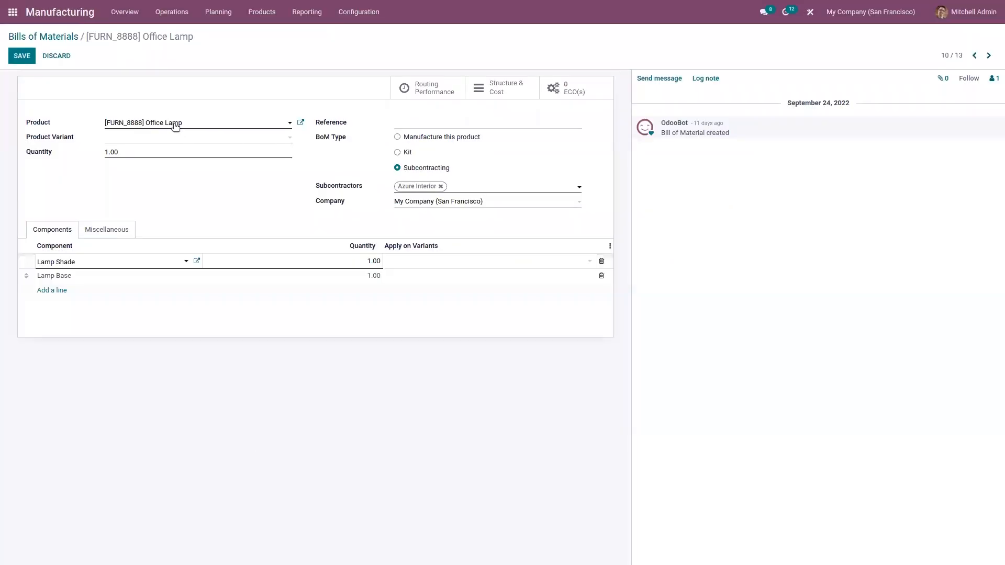
pyautogui.click(23, 58)
# - Switch to the Purchase app and open the draft Azure Interior request for quotation P00022 for editing
pyautogui.click(12, 18)
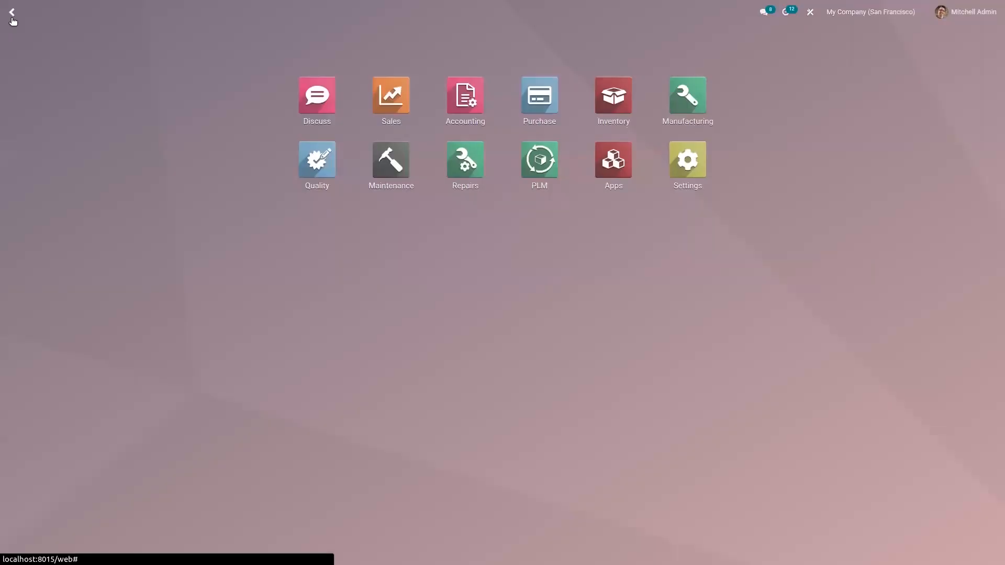
pyautogui.write('pu')
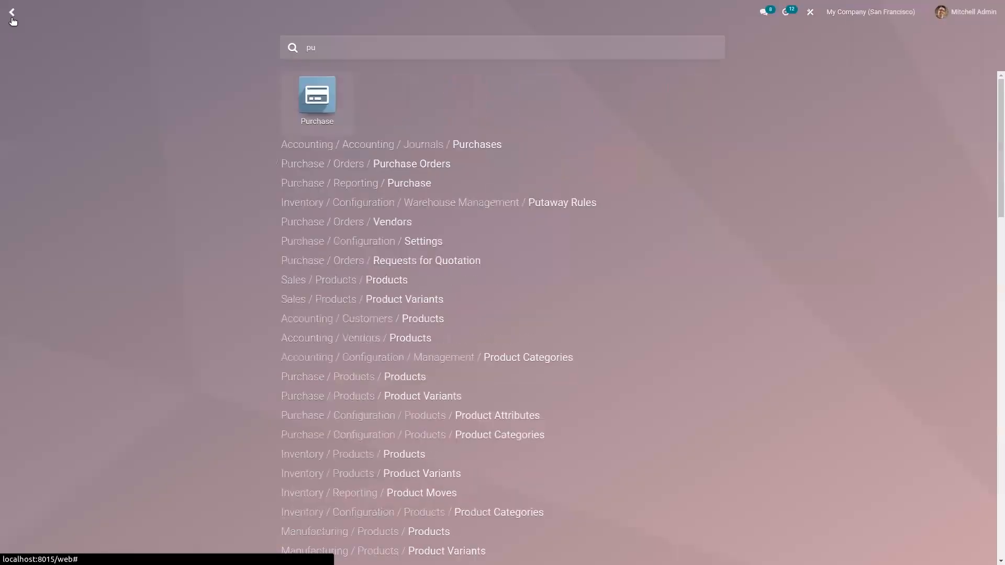
pyautogui.click(322, 102)
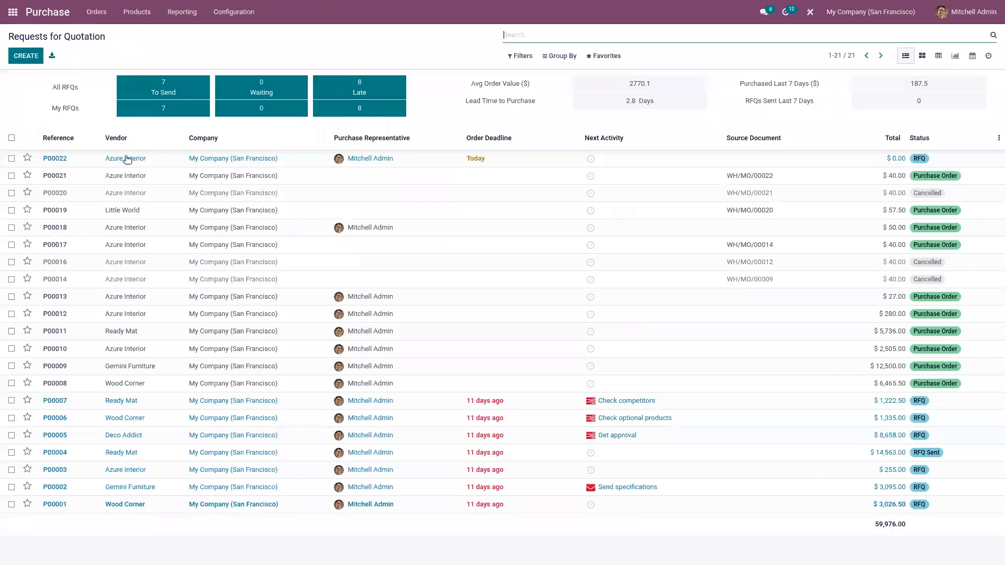
pyautogui.click(135, 160)
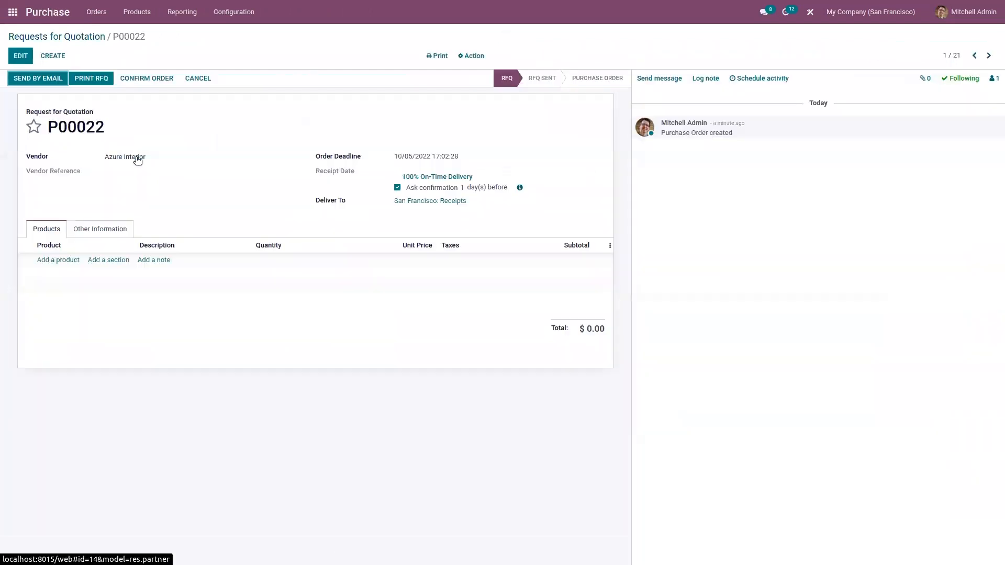
pyautogui.click(20, 55)
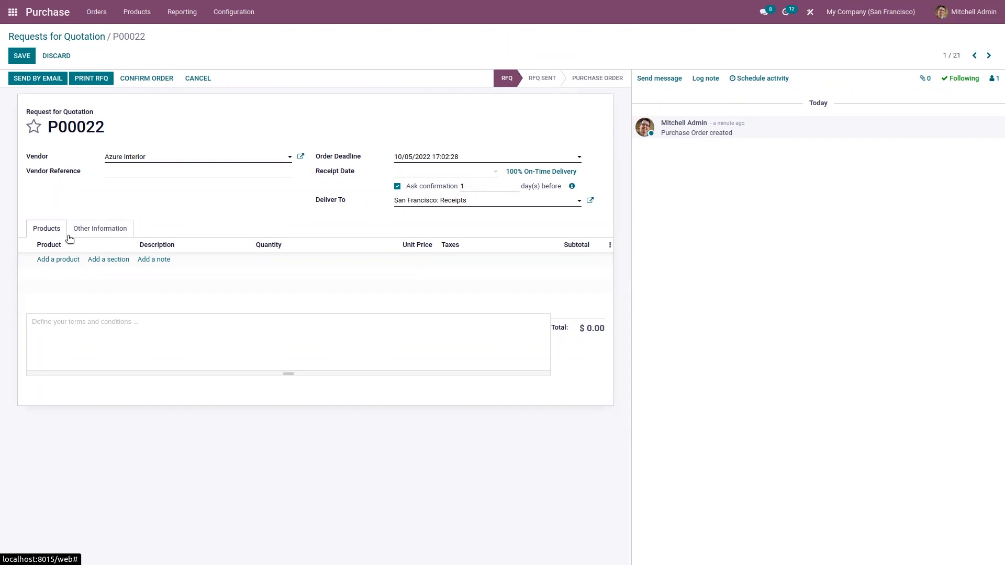
# - Add the Office Lamp product to request for quotation P00022 and confirm it as a purchase order
pyautogui.click(57, 259)
pyautogui.write('offic')
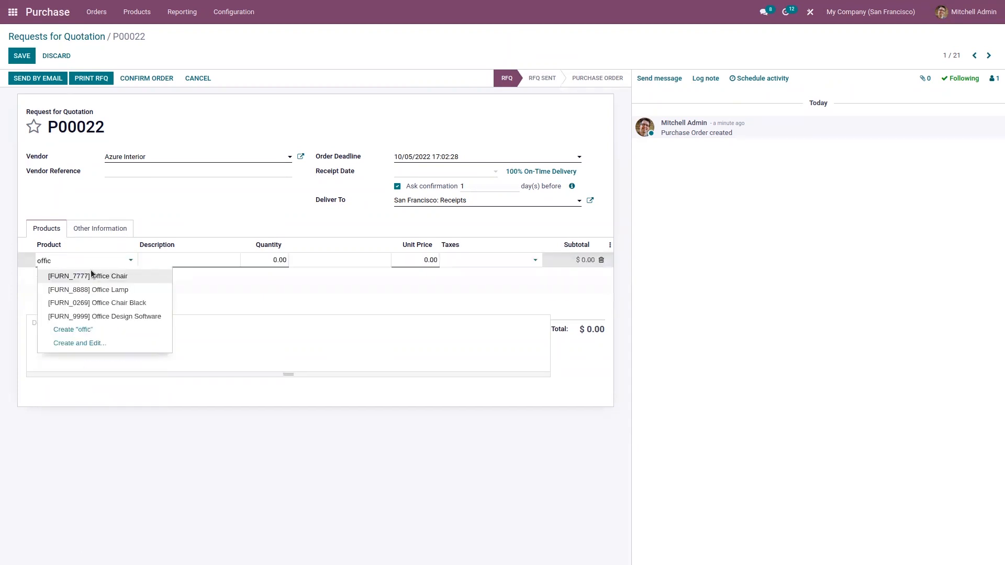
pyautogui.click(119, 290)
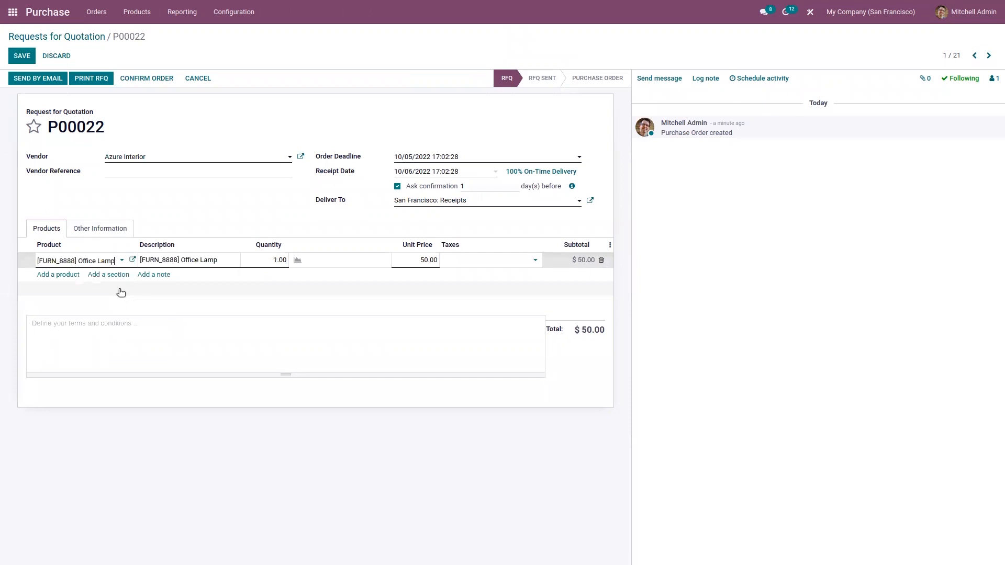
pyautogui.click(142, 80)
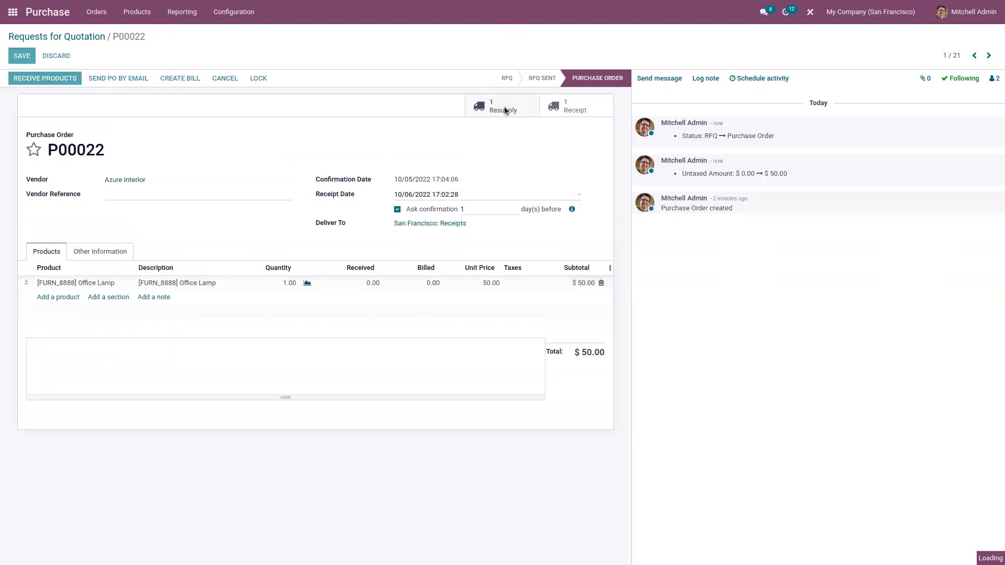
# - Open the purchase order's resupply transfer for the lamp components and validate it, processing all quantities immediately
pyautogui.click(505, 105)
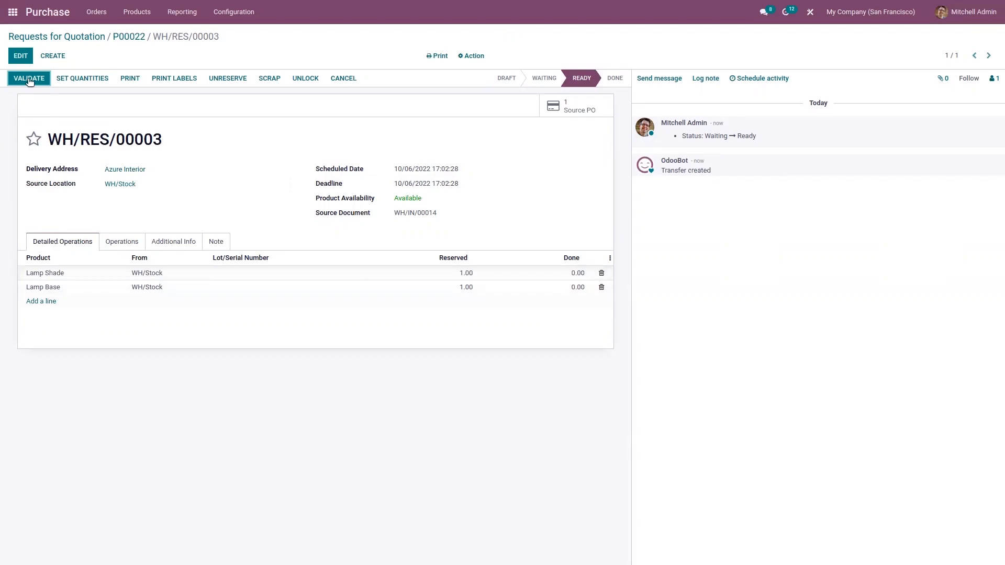
pyautogui.click(29, 78)
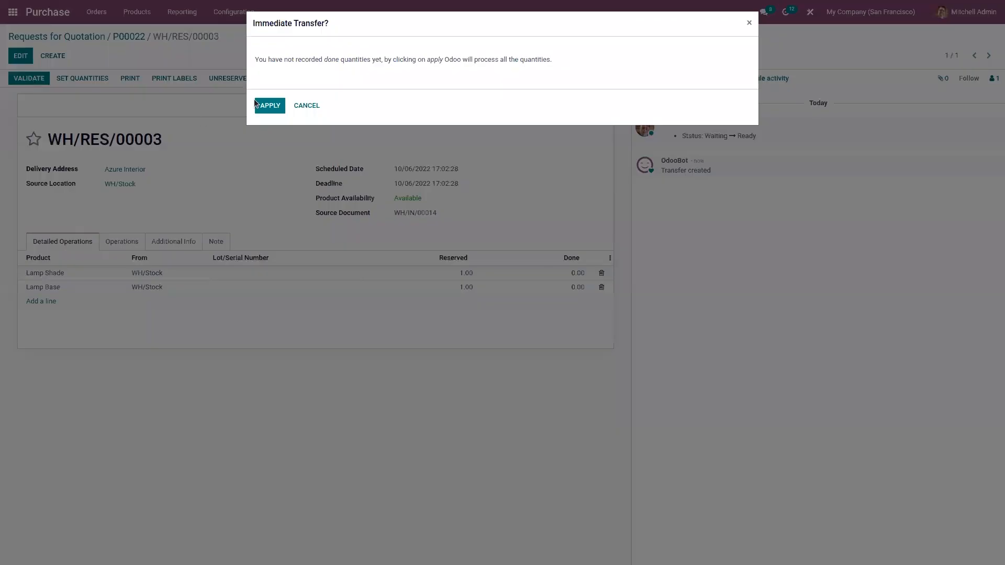
pyautogui.click(267, 107)
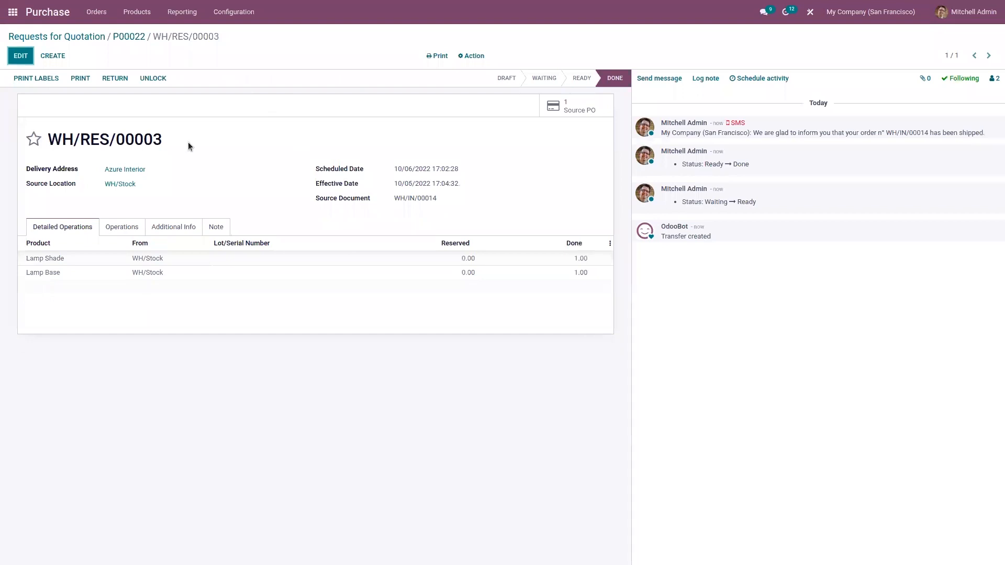
# - Open the receipt of purchase order P00022, pass its Office Lamp quality check, and validate it with all quantities processed
pyautogui.click(132, 37)
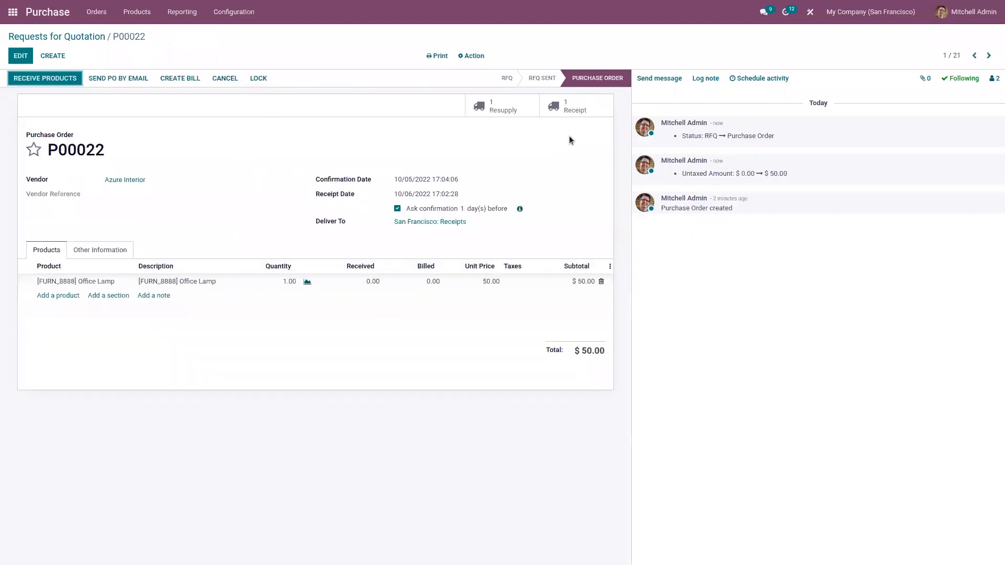
pyautogui.click(572, 108)
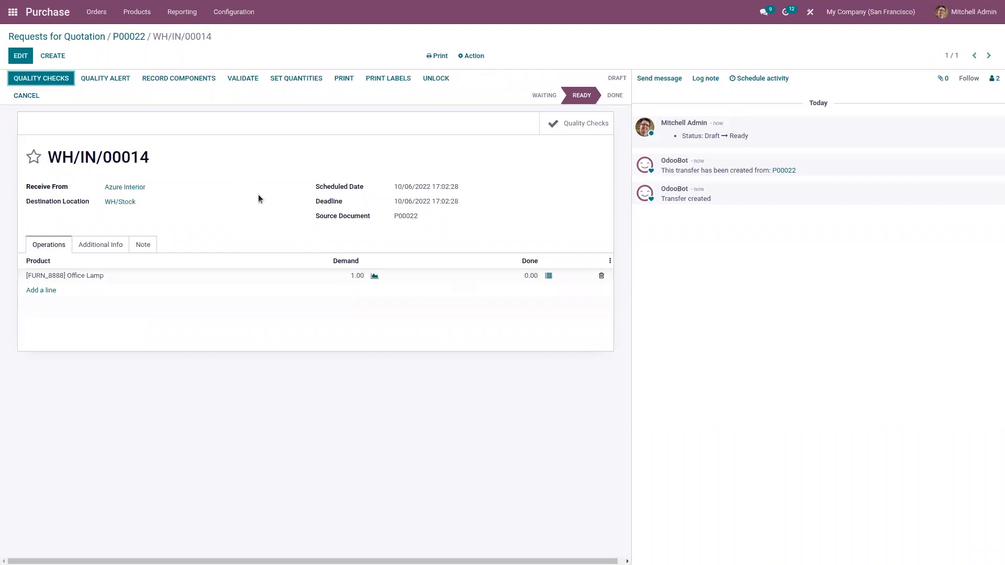
pyautogui.click(51, 83)
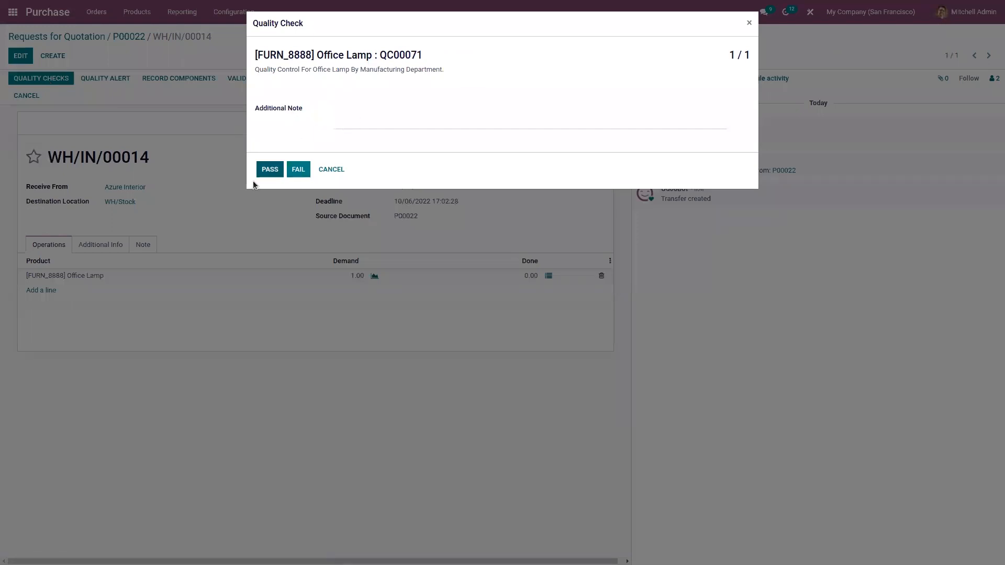
pyautogui.click(276, 175)
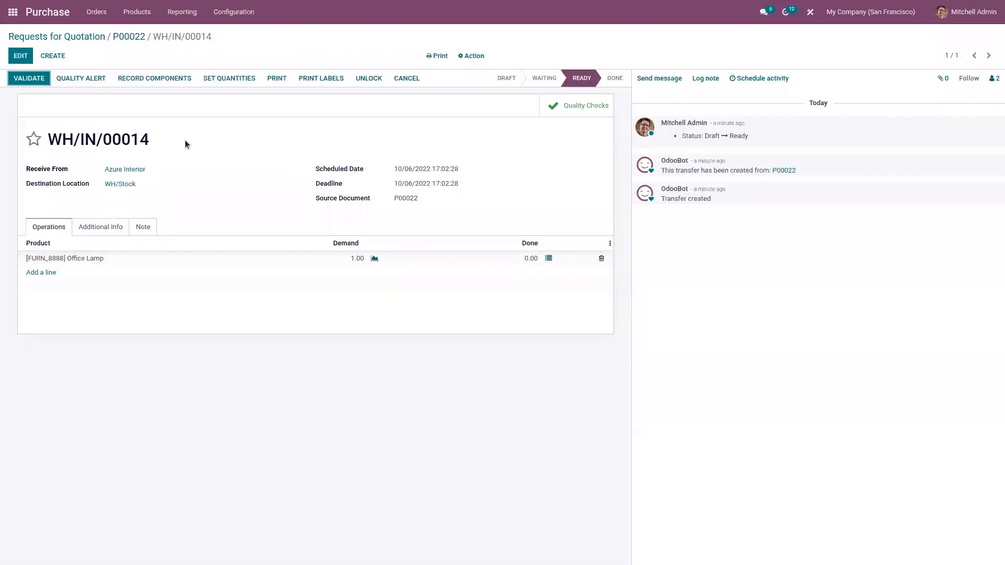
pyautogui.click(34, 80)
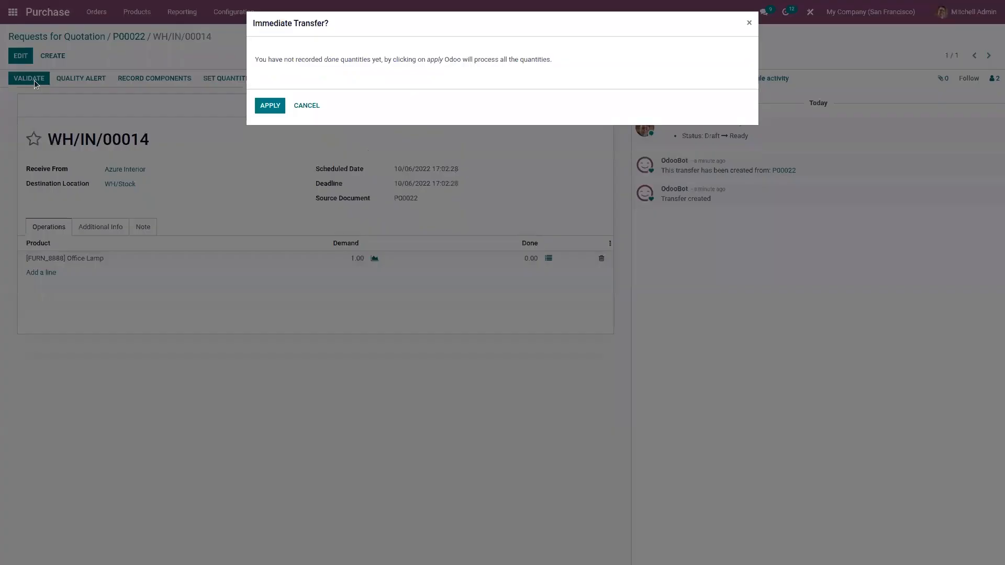
pyautogui.click(278, 107)
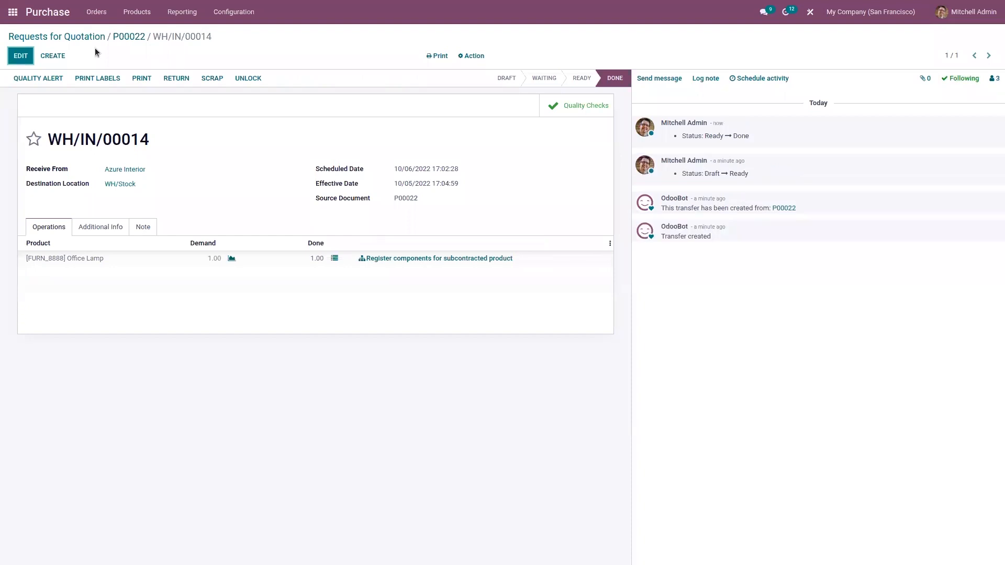
# - Switch to the Manufacturing app and go to its manufacturing orders
pyautogui.click(12, 13)
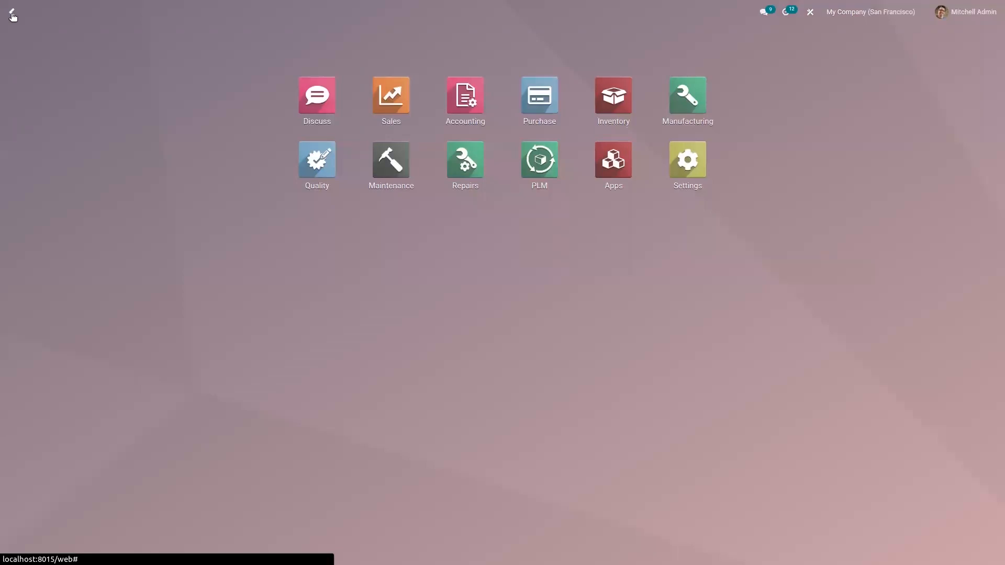
pyautogui.click(682, 123)
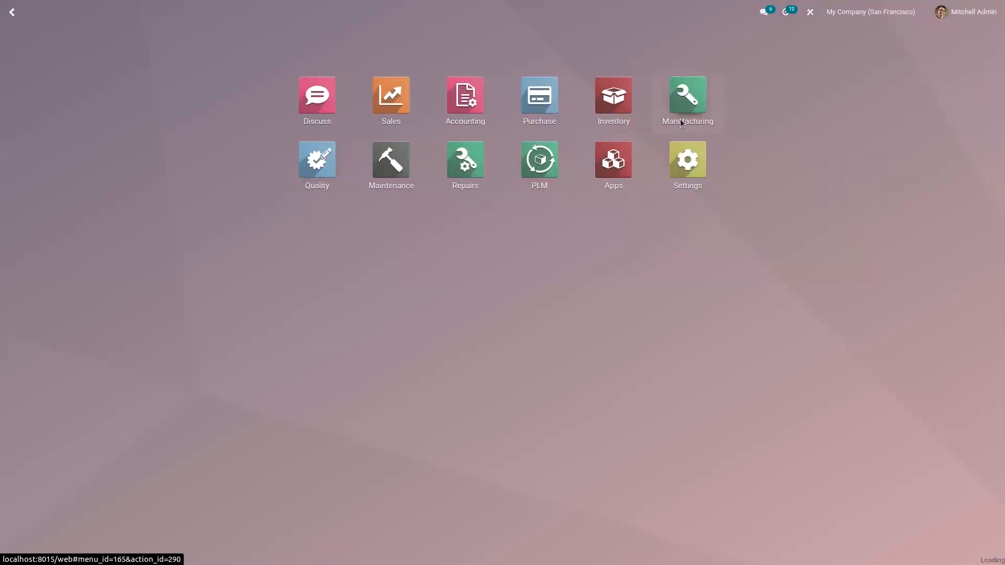
pyautogui.click(178, 13)
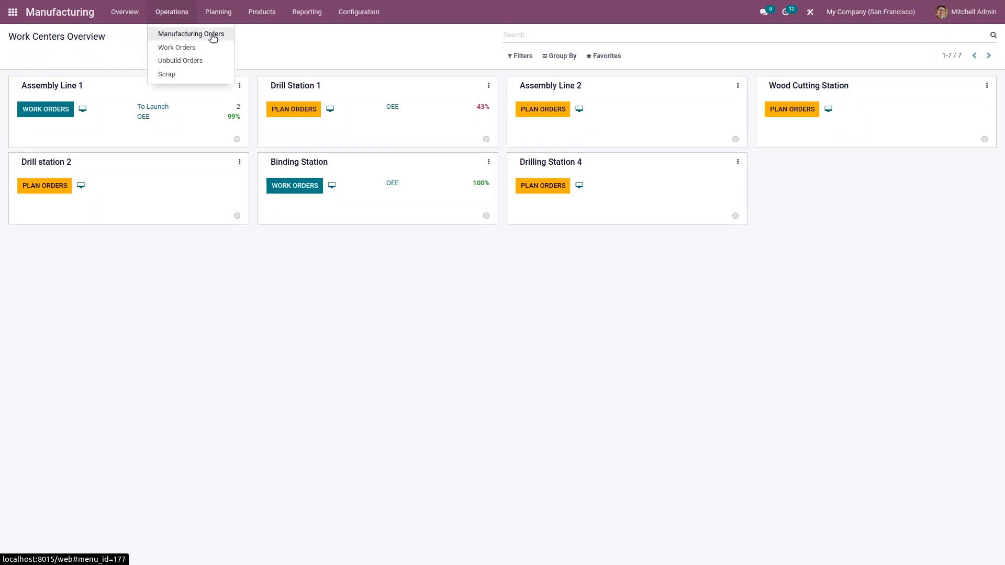
pyautogui.click(213, 35)
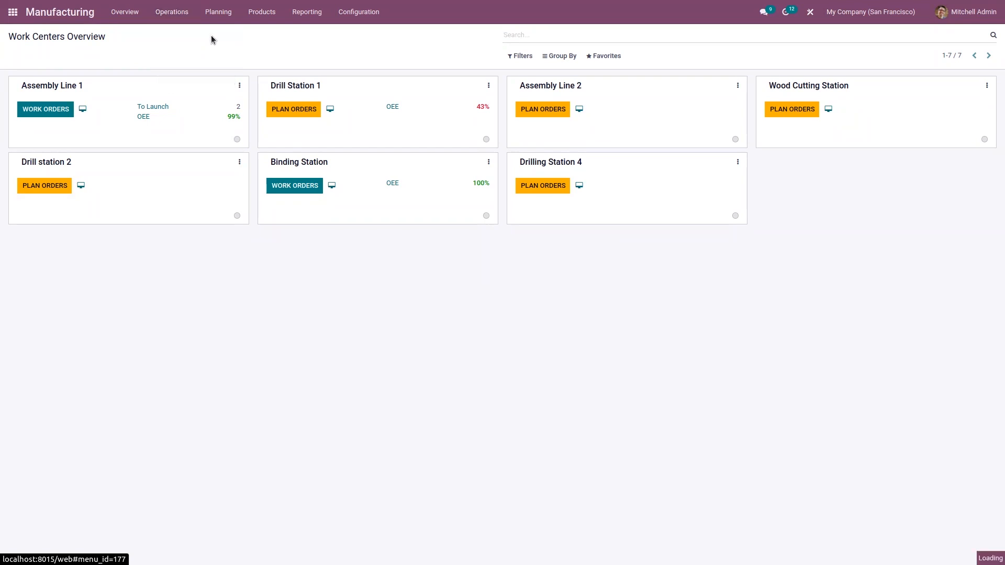
# - Search the products for "wooden", open Wooden Chair, and examine its on-hand stock
pyautogui.click(253, 21)
pyautogui.click(265, 32)
pyautogui.write('o')
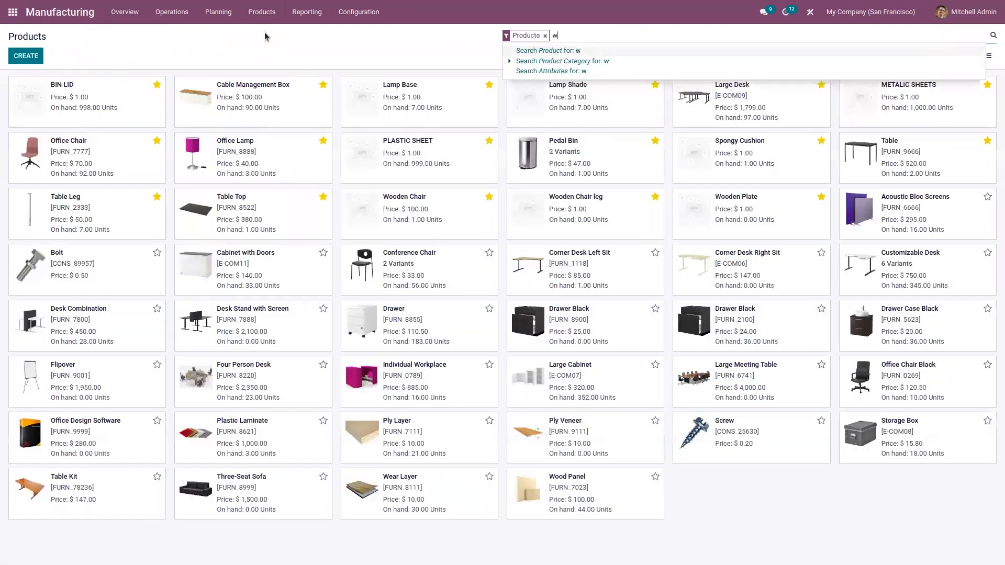
pyautogui.write('ooden')
pyautogui.press('Return')
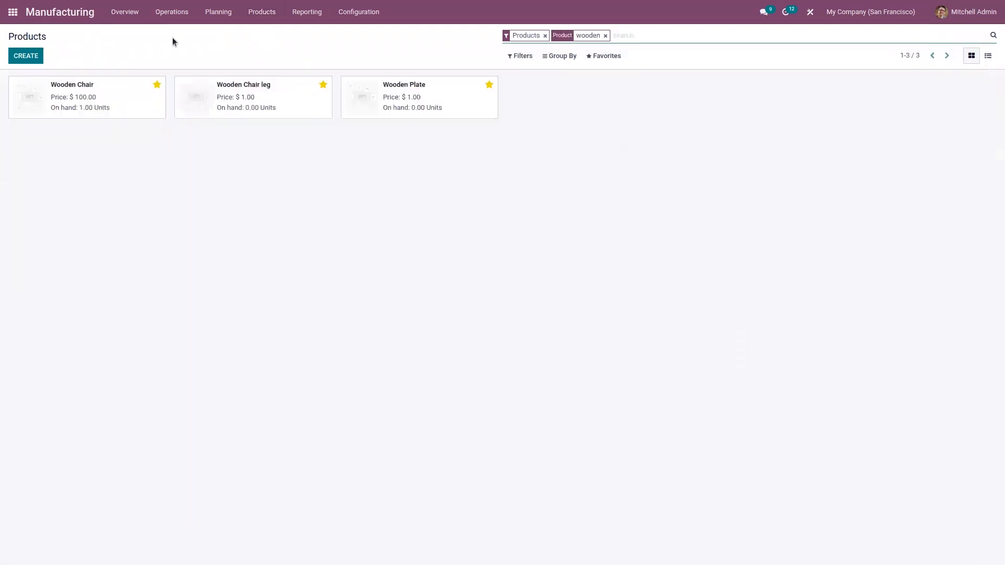
pyautogui.click(116, 97)
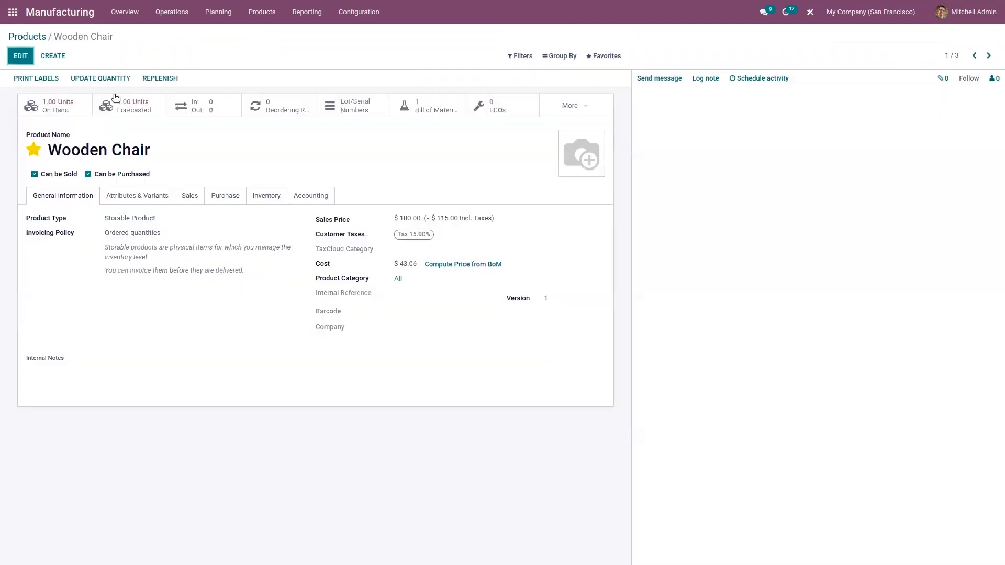
pyautogui.click(84, 111)
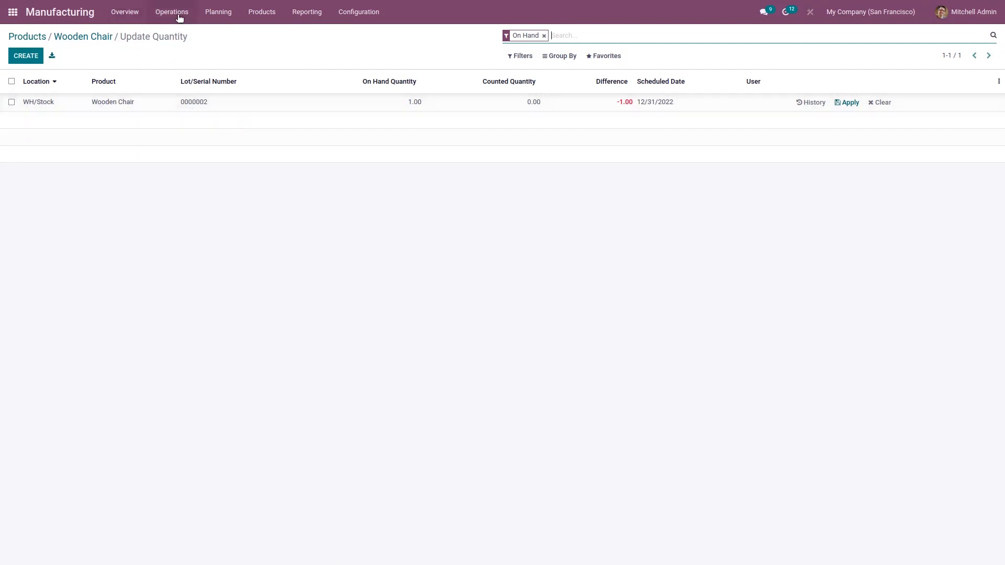
# - List the manufacturing orders without the To Do filter and examine the completed Wooden Chair order's reference
pyautogui.click(178, 16)
pyautogui.click(184, 34)
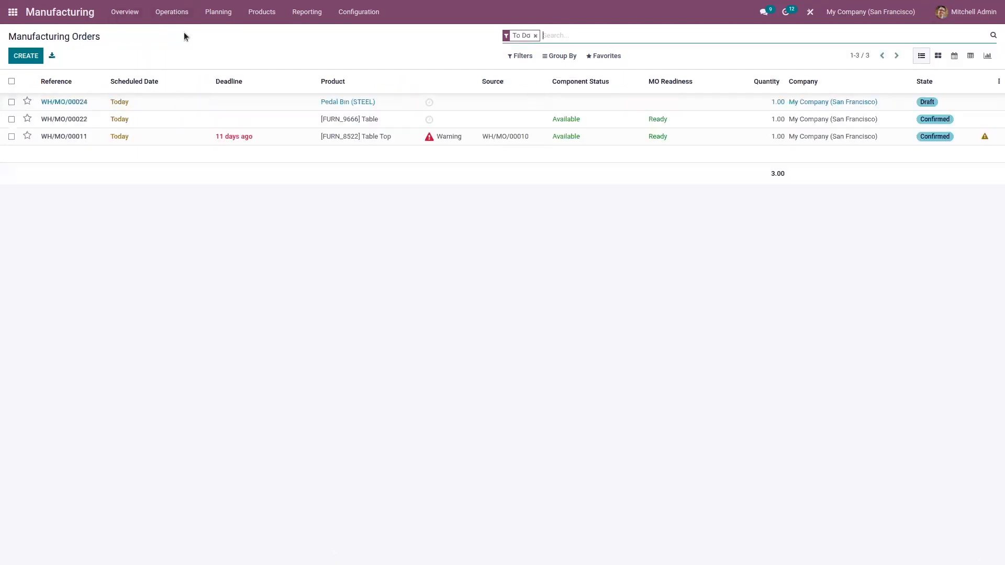
pyautogui.click(536, 36)
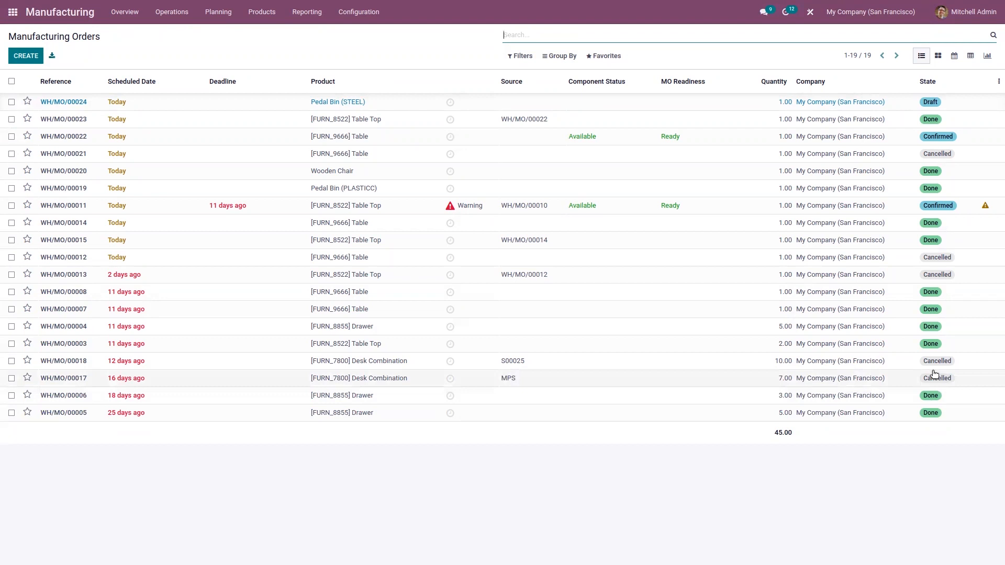
pyautogui.click(343, 176)
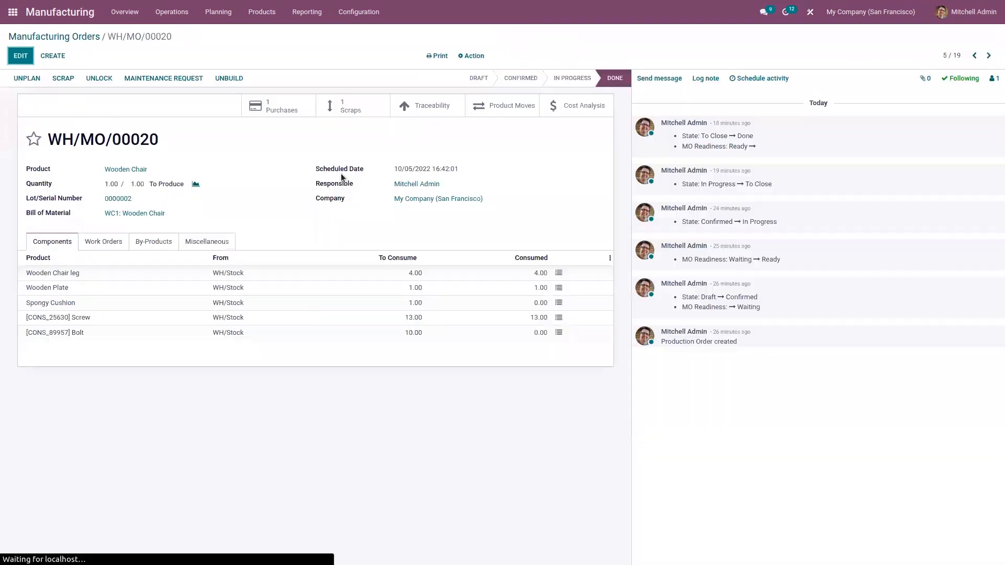
pyautogui.moveTo(48, 142); pyautogui.dragTo(164, 133)
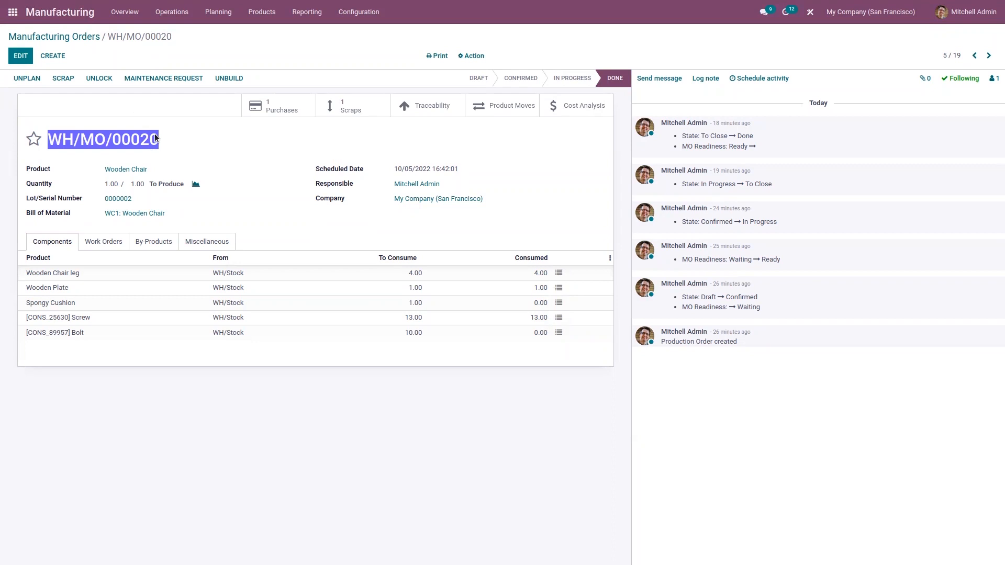
# - Create a new unbuild order for the Wooden Chair product
pyautogui.click(169, 19)
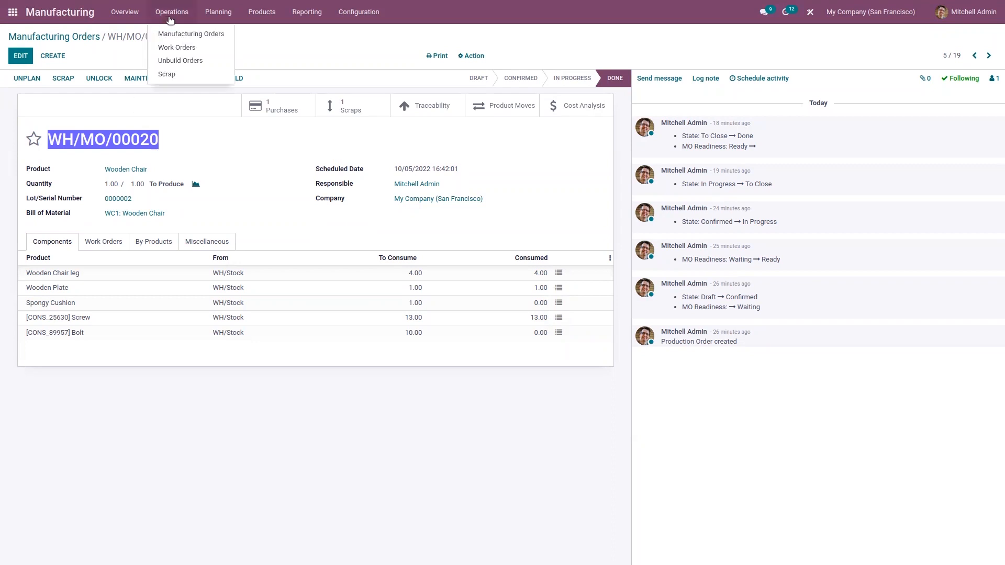
pyautogui.click(195, 61)
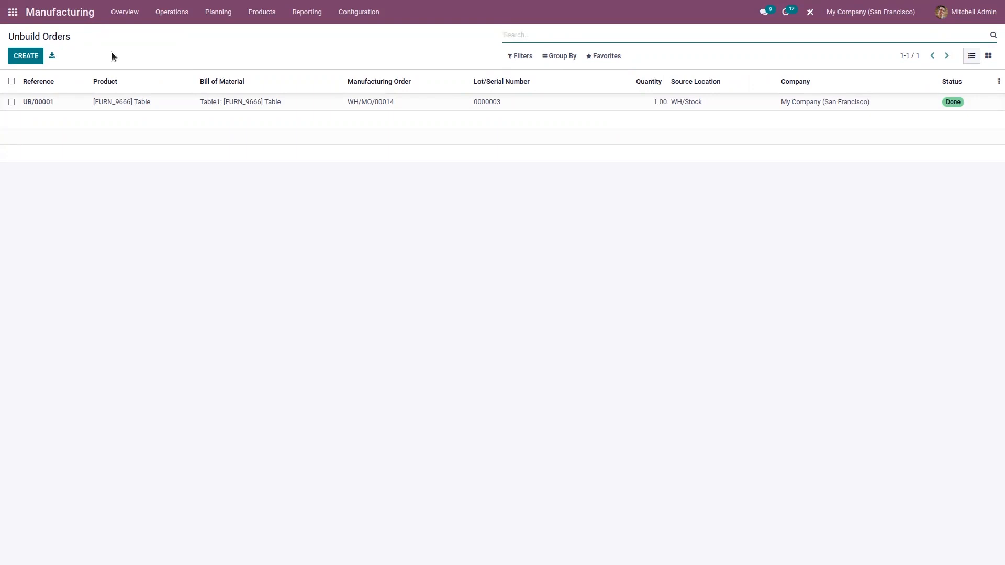
pyautogui.click(27, 56)
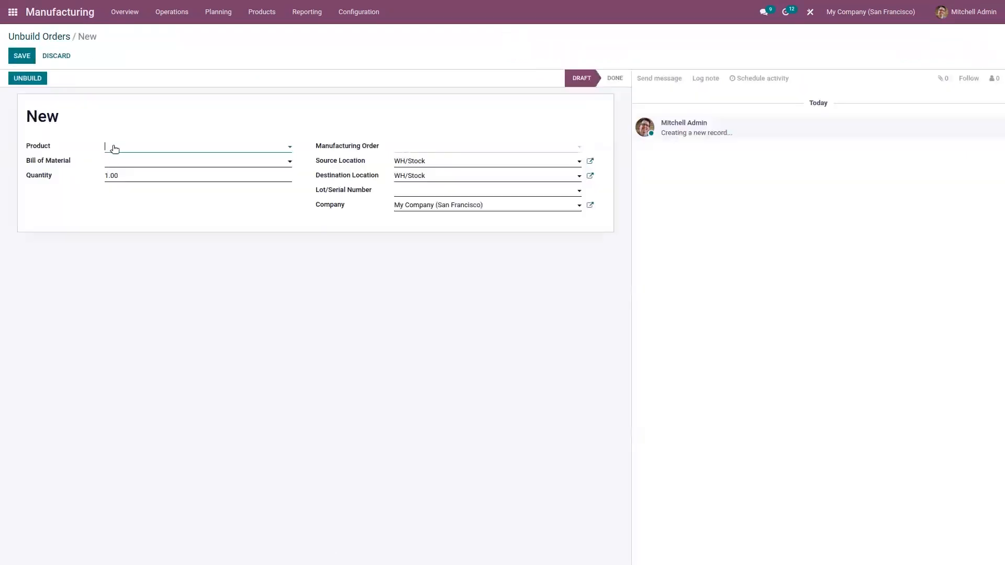
pyautogui.click(115, 149)
pyautogui.write('wooden')
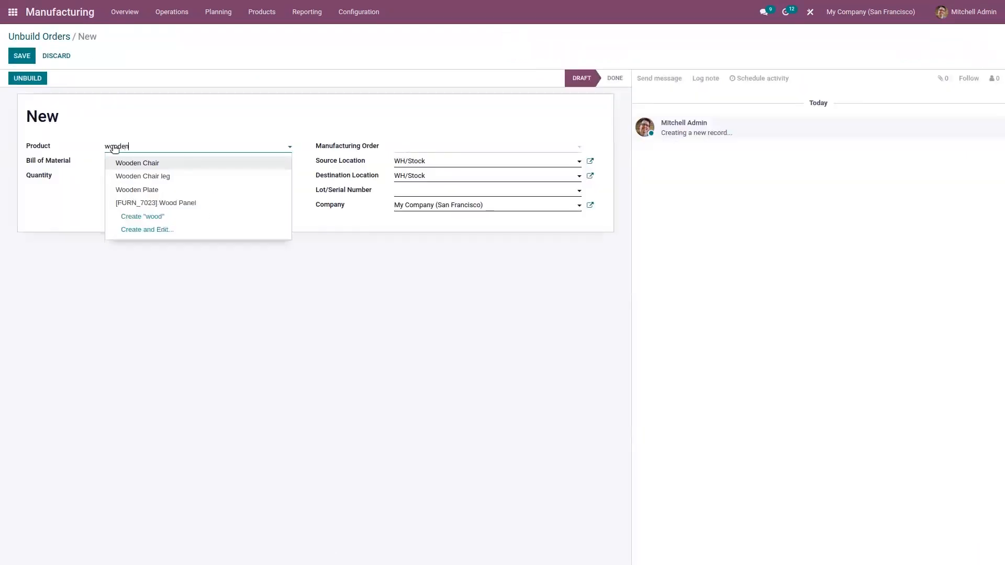
pyautogui.click(148, 165)
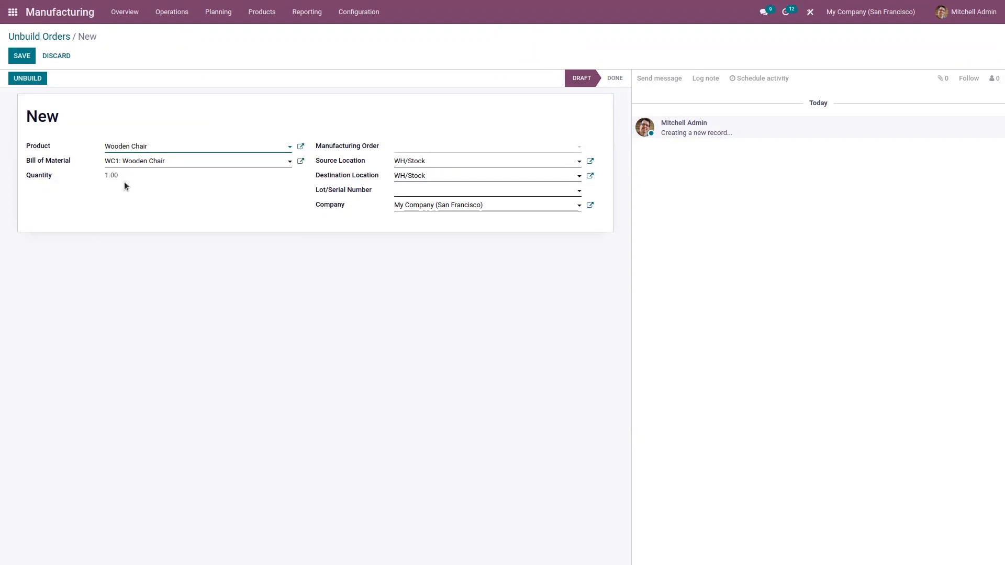
# - Unbuild the chair from manufacturing order WH/MO/00020 with lot/serial number 0000002, and open the unbuild order's product moves
pyautogui.click(461, 149)
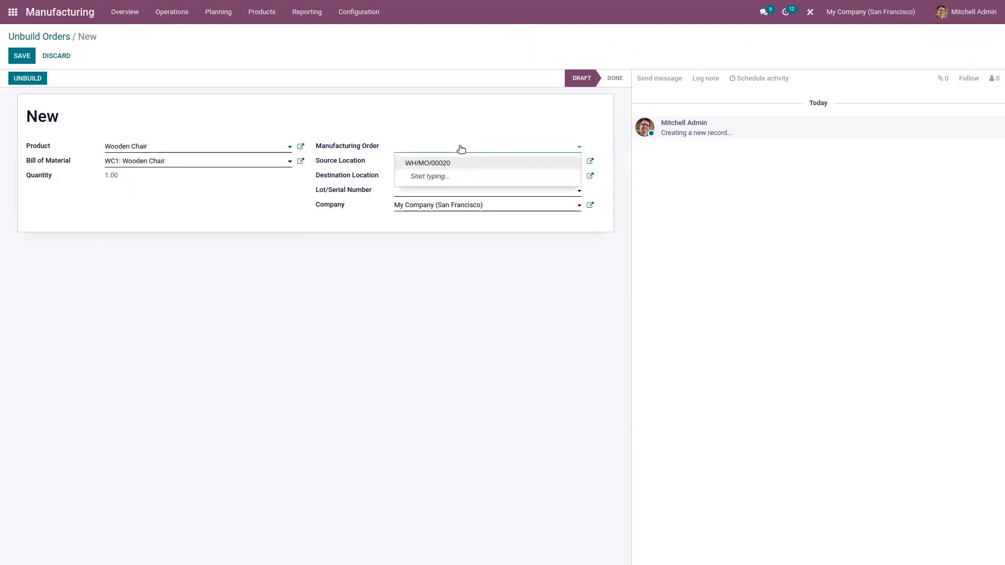
pyautogui.click(440, 163)
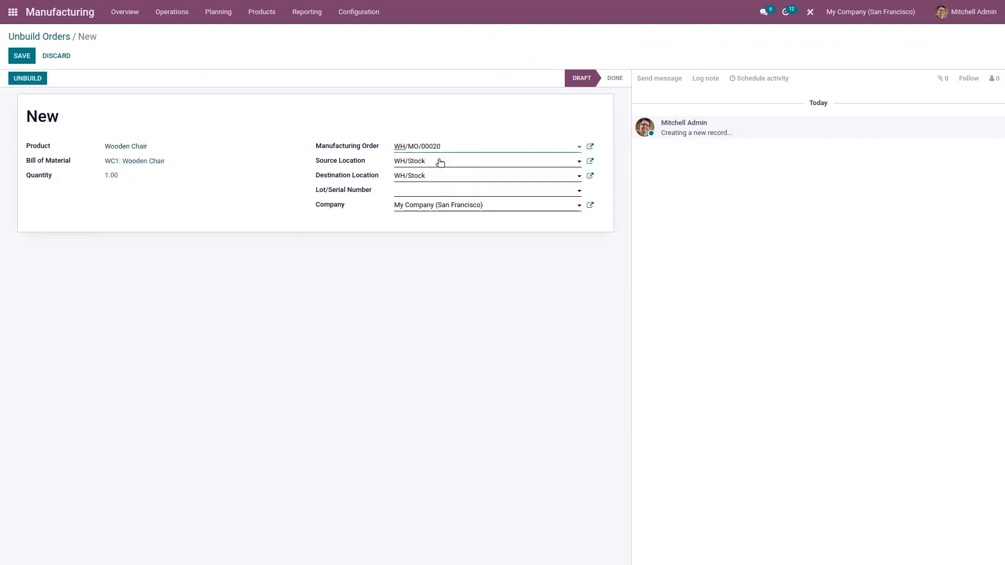
pyautogui.click(428, 192)
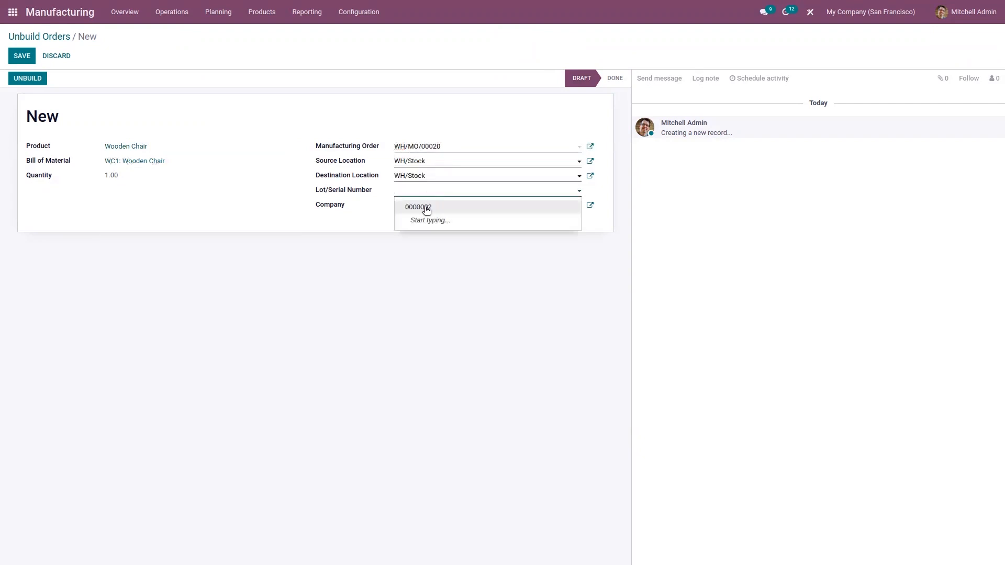
pyautogui.click(426, 208)
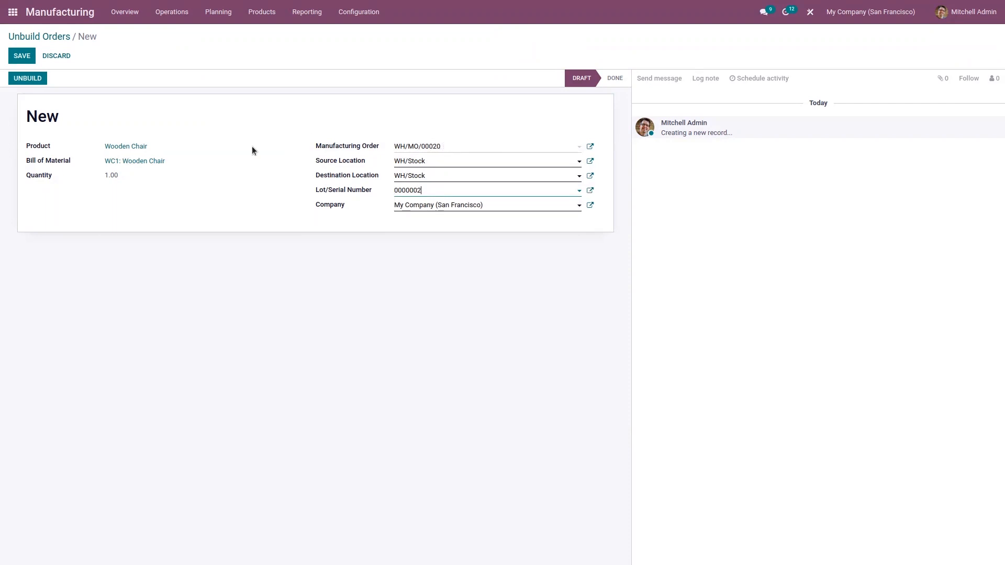
pyautogui.click(23, 80)
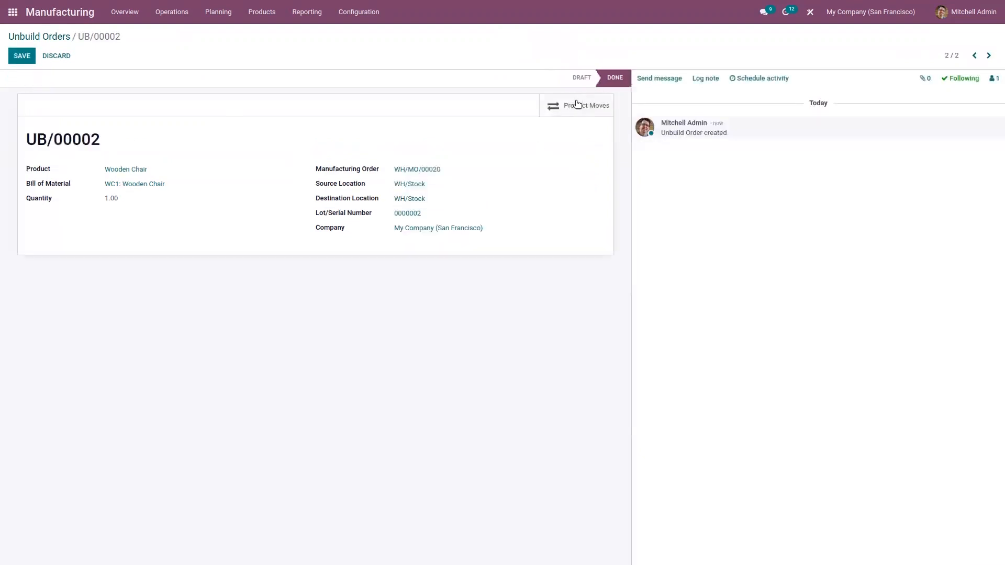
pyautogui.click(577, 104)
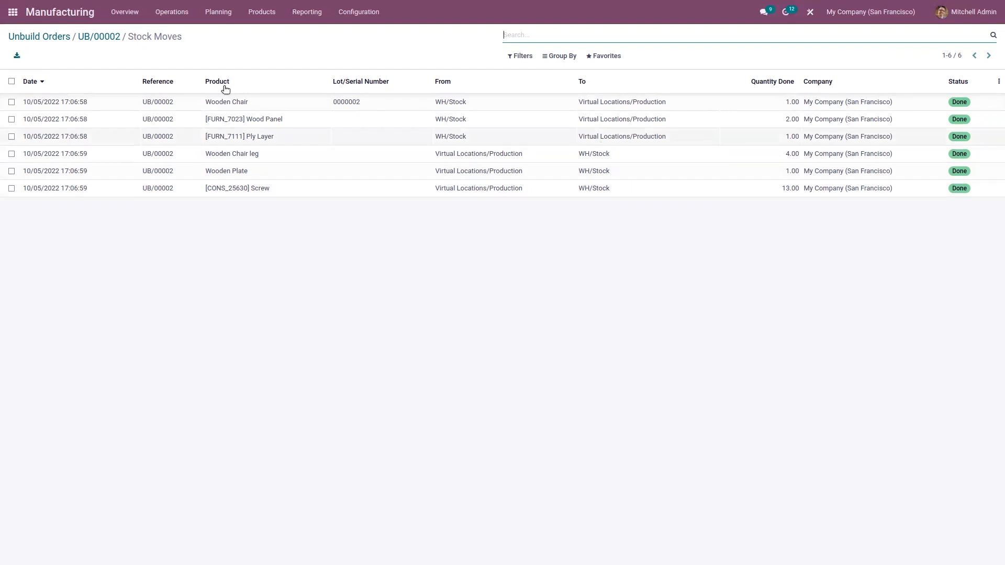
# - Search the products for "wooden" and examine the on-hand stock of the chair and its components
pyautogui.click(251, 14)
pyautogui.click(263, 33)
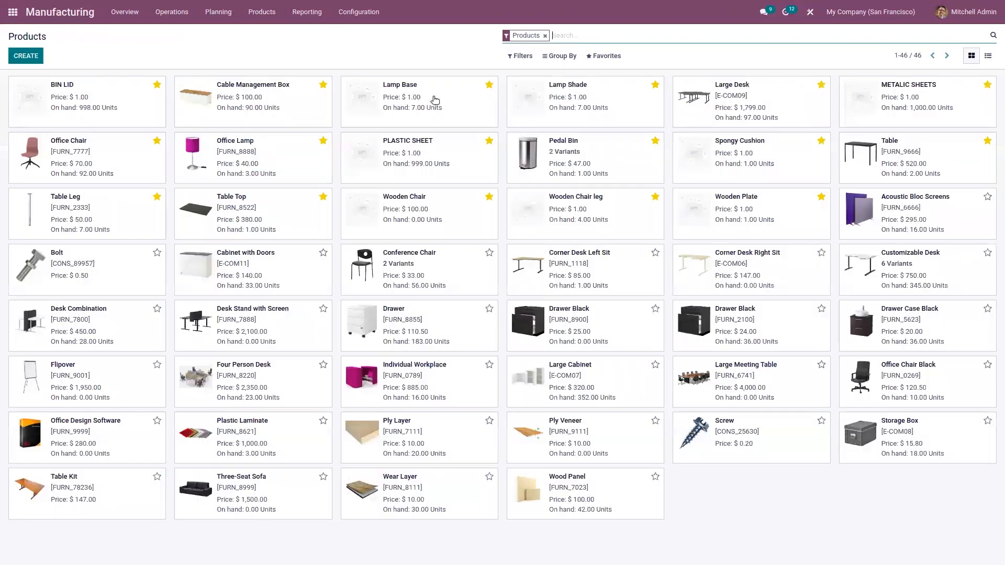
pyautogui.write('wooden')
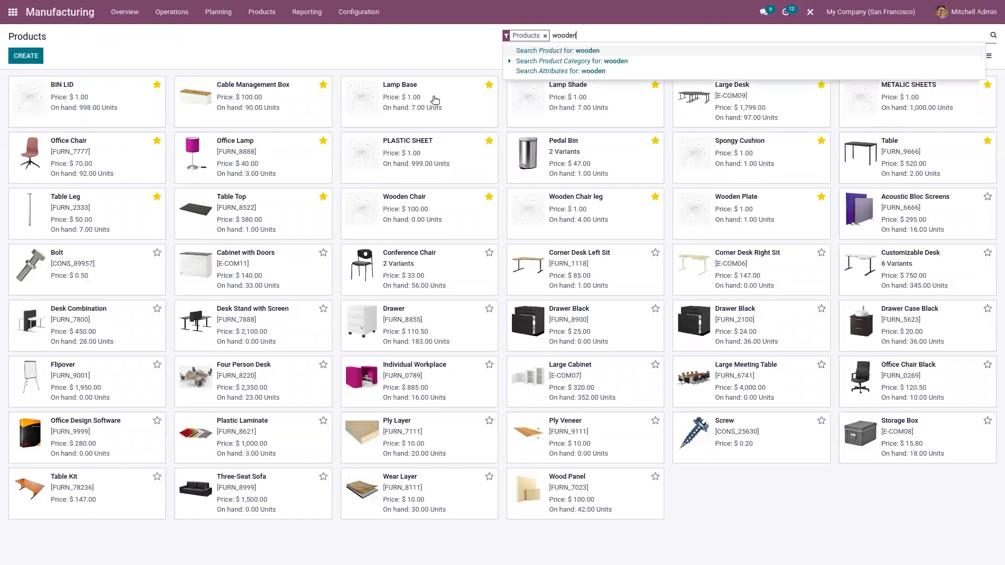
pyautogui.press('Return')
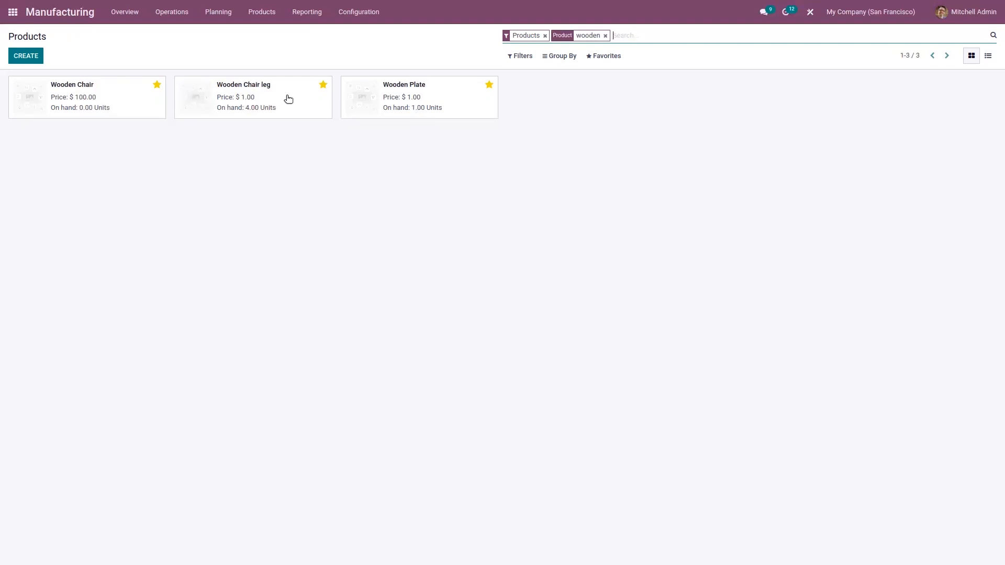
# - Create a new scrap order for one [E-COM09] Large Desk from WH/Stock and validate it
pyautogui.click(166, 12)
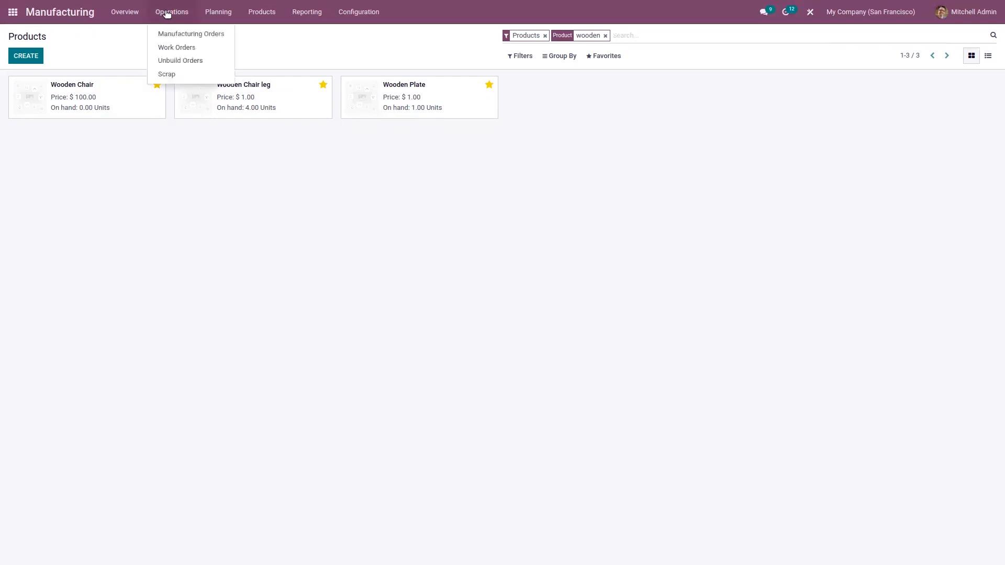
pyautogui.click(195, 77)
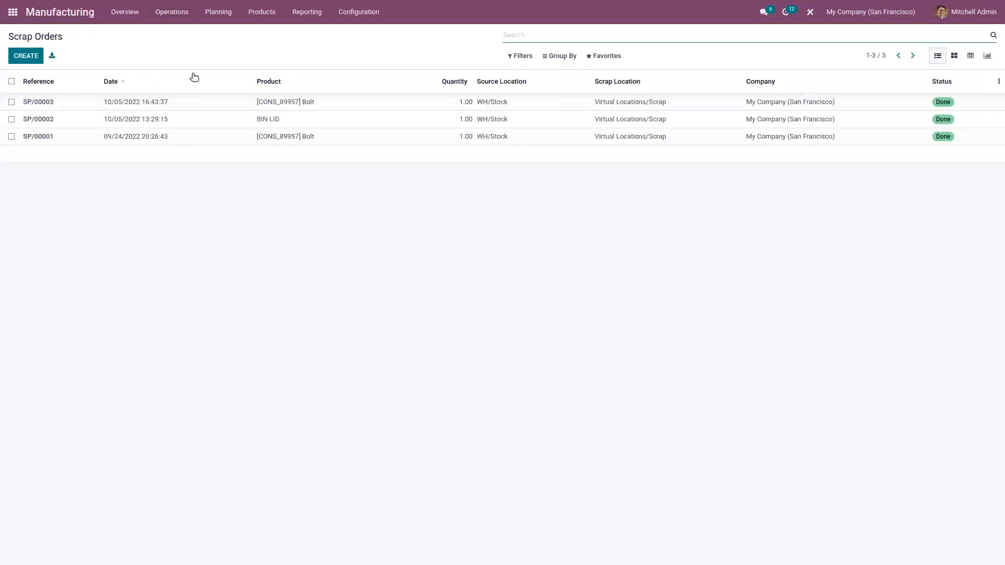
pyautogui.click(25, 55)
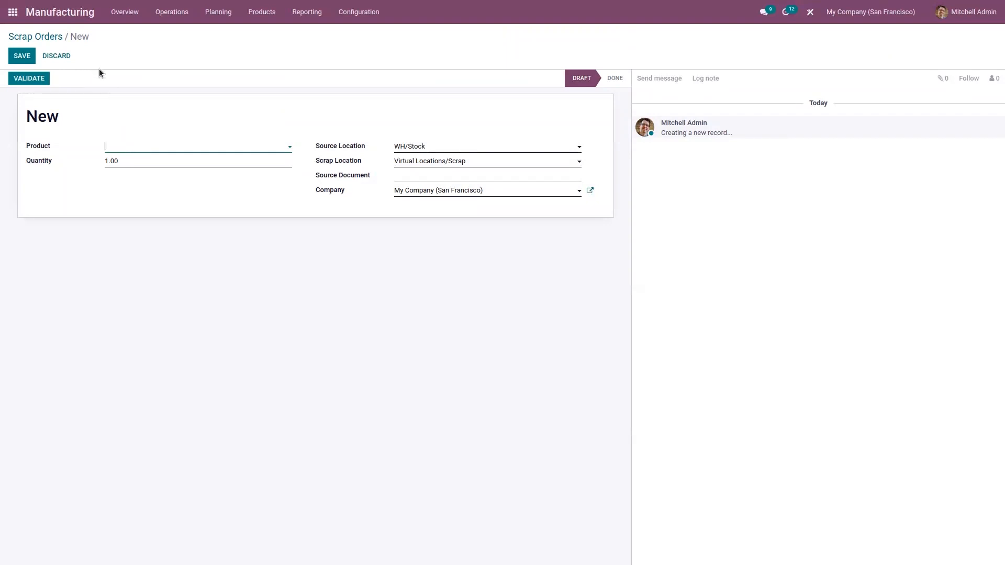
pyautogui.click(169, 149)
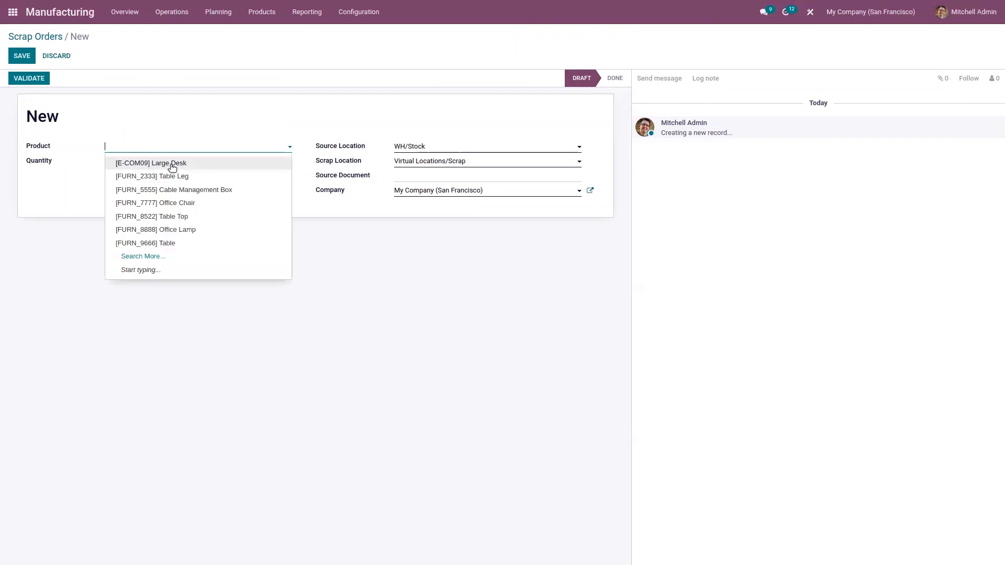
pyautogui.click(172, 164)
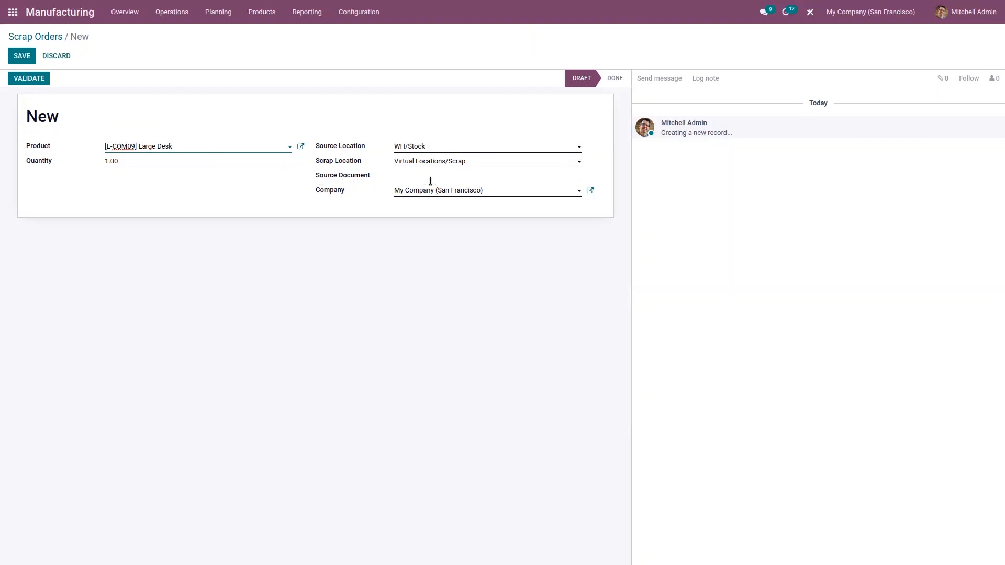
pyautogui.click(212, 115)
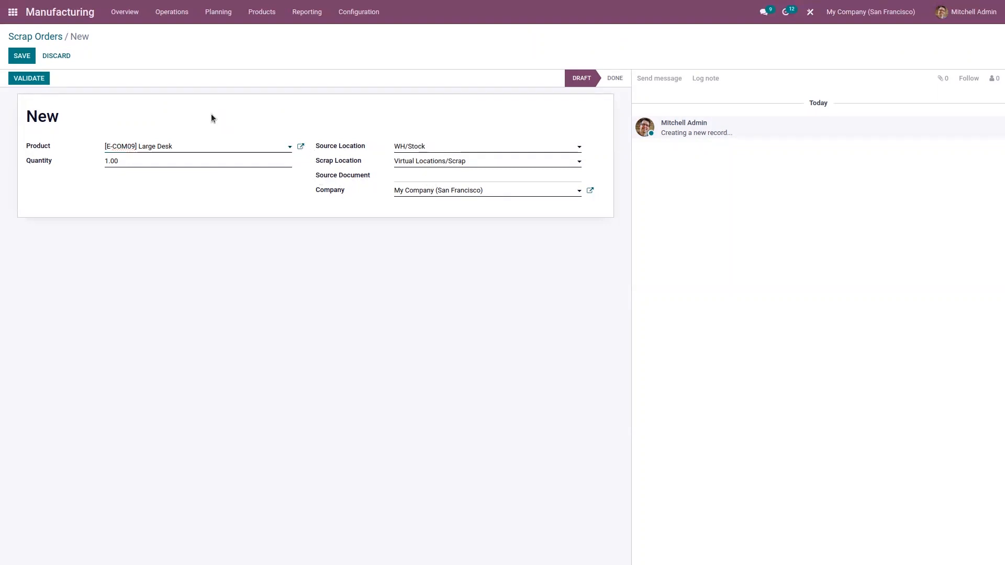
pyautogui.click(41, 80)
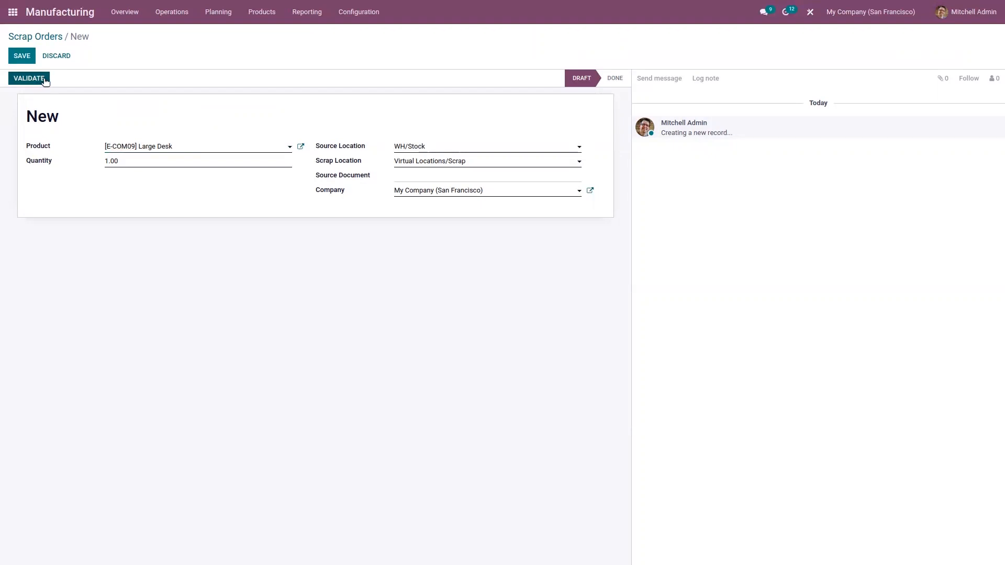
pyautogui.click(44, 80)
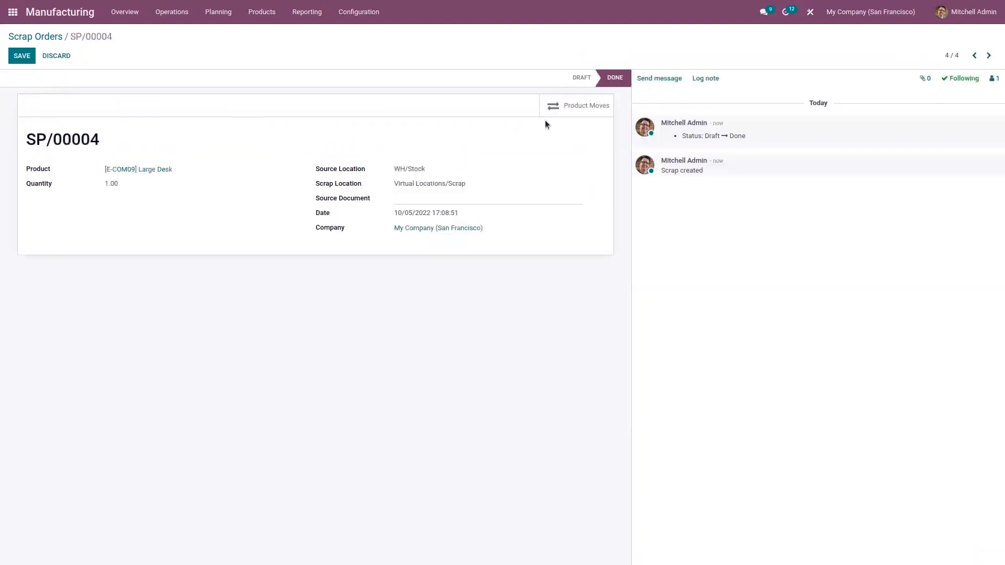
# - Examine the Large Desk scrap order's product moves and return to the scrap orders list
pyautogui.click(588, 109)
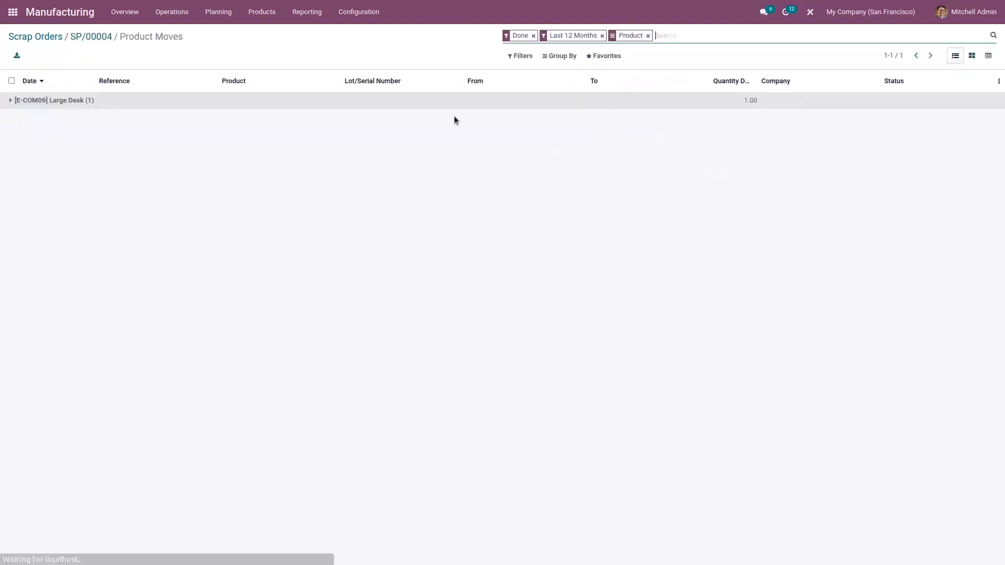
pyautogui.click(165, 105)
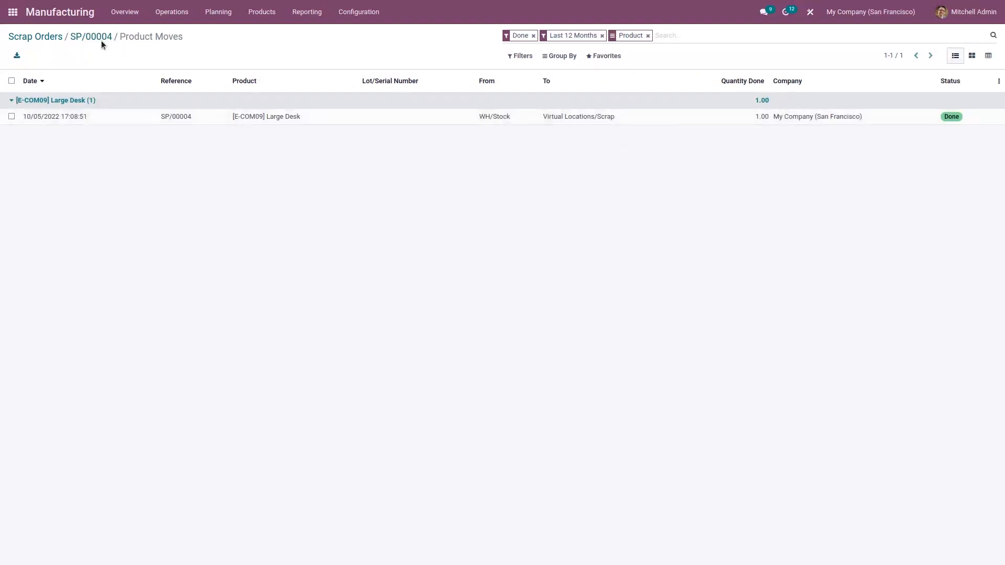
pyautogui.click(51, 37)
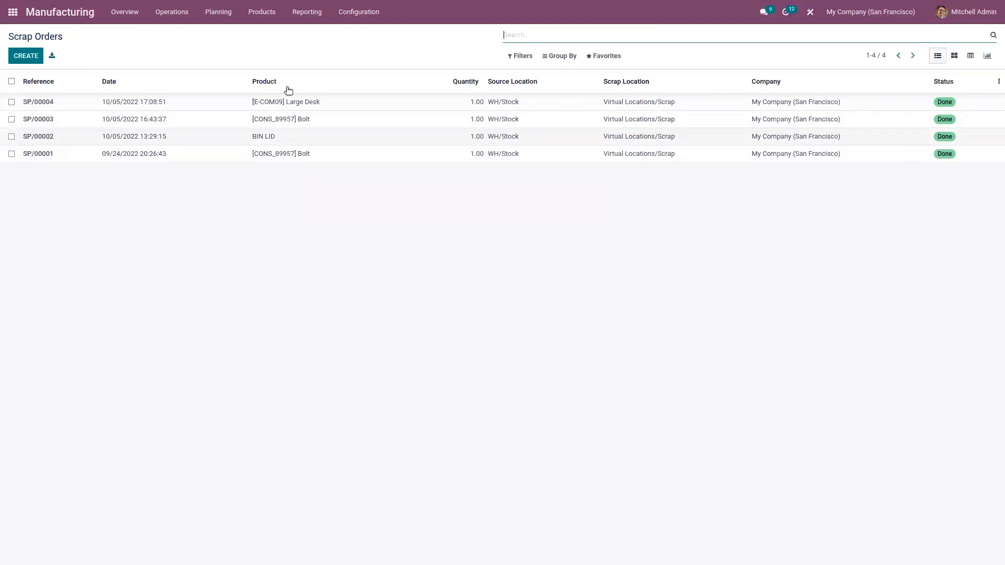
# - Examine the earlier Bolt and BIN LID scrap orders, including their linked work orders and manufacturing orders
pyautogui.click(296, 153)
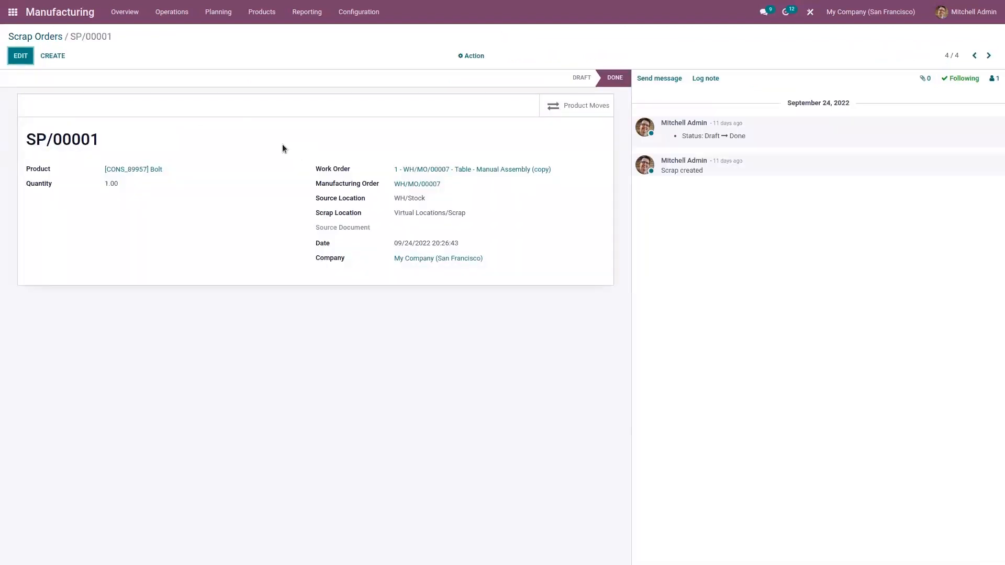
pyautogui.click(63, 34)
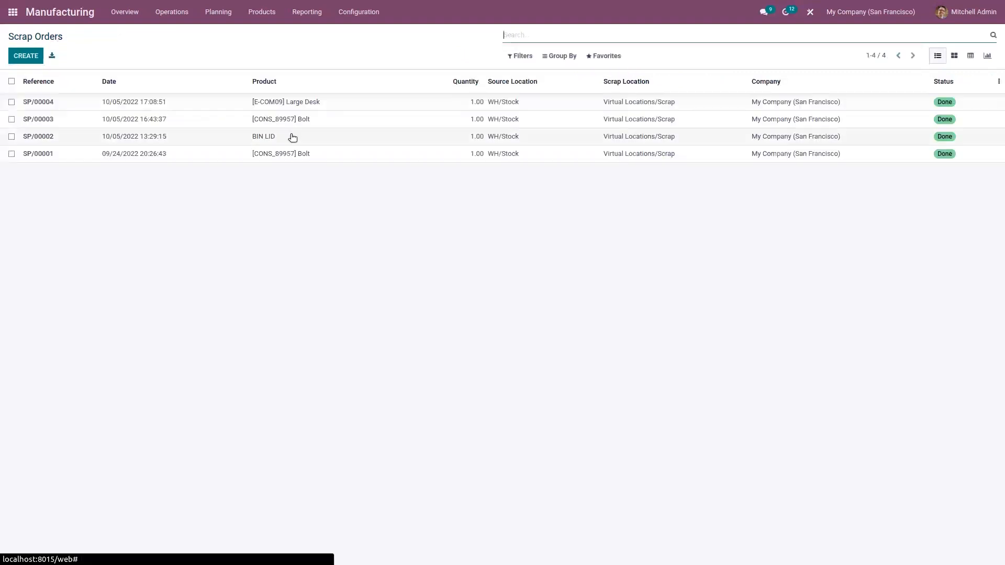
pyautogui.click(293, 122)
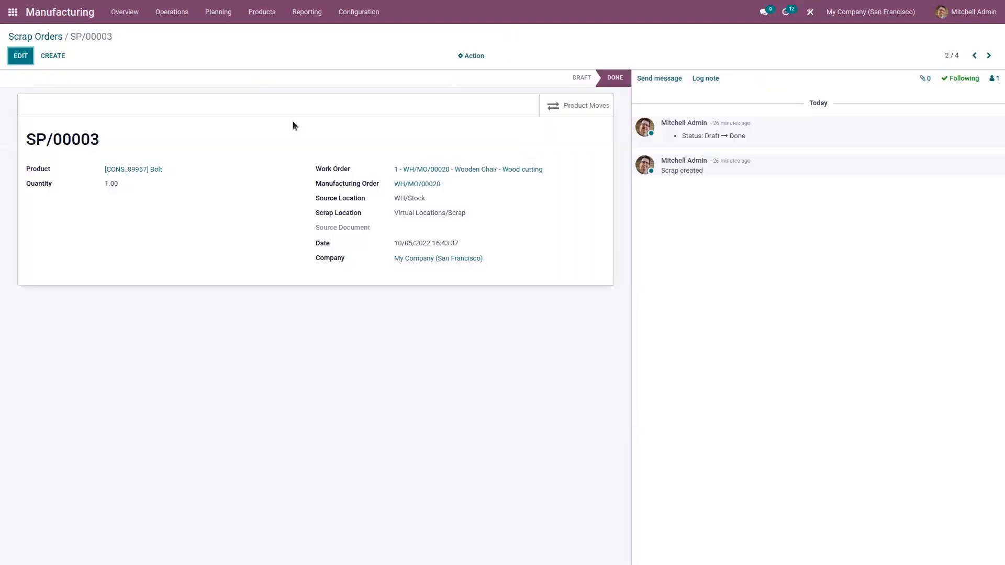
pyautogui.click(50, 39)
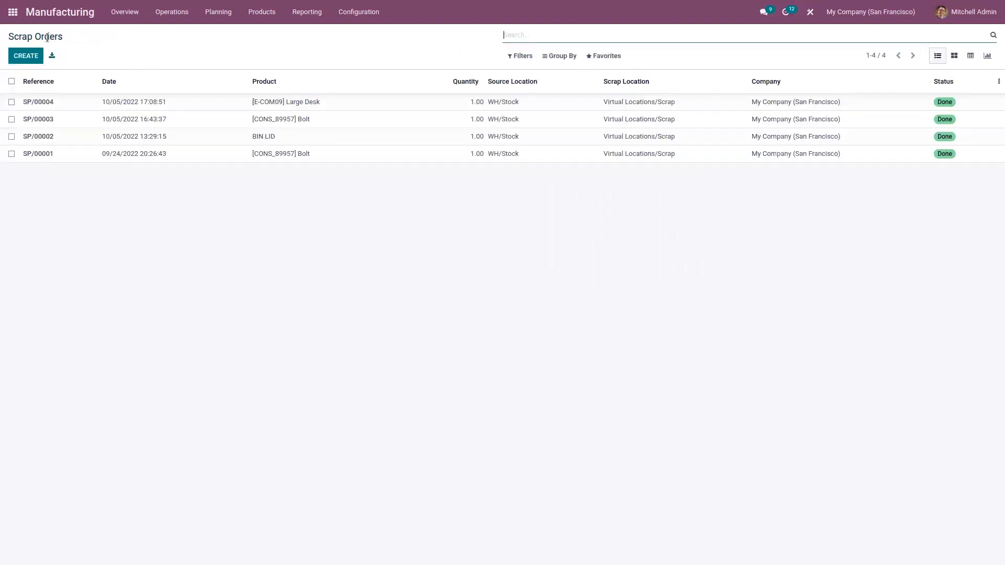
pyautogui.click(999, 82)
pyautogui.click(715, 204)
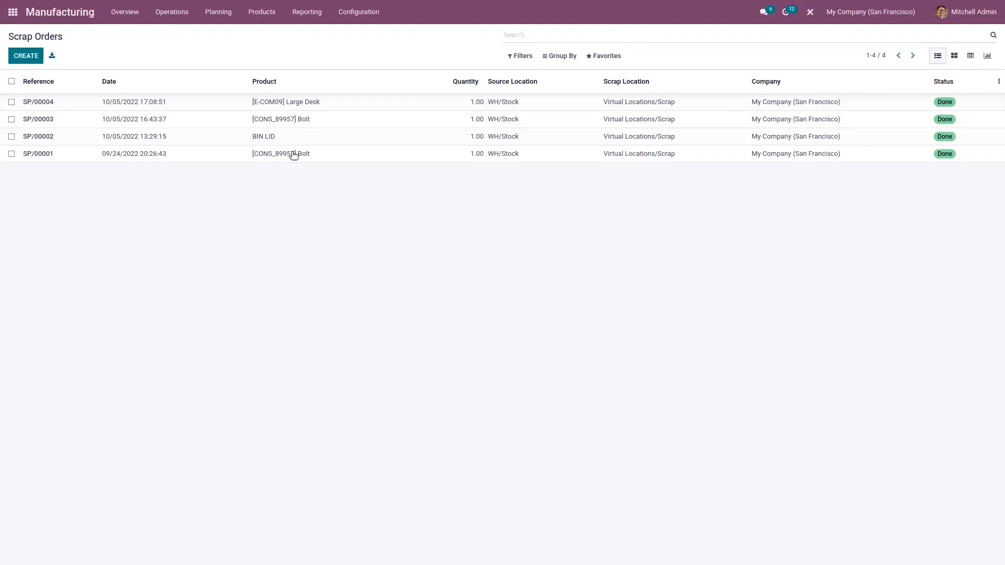
pyautogui.click(275, 136)
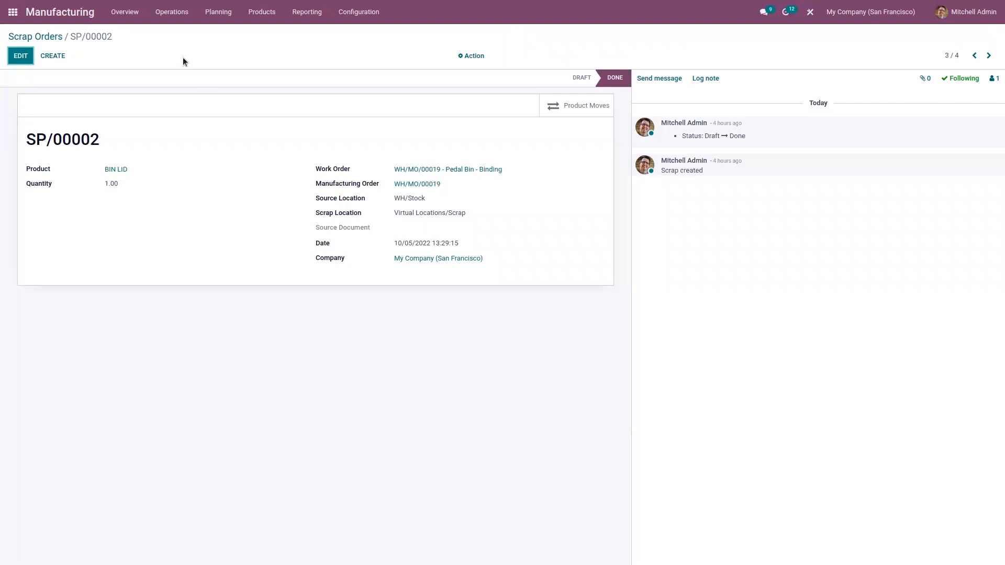
# - List the manufacturing orders, examine the draft Pedal Bin (STEEL) order, and return to the list
pyautogui.click(176, 12)
pyautogui.click(180, 32)
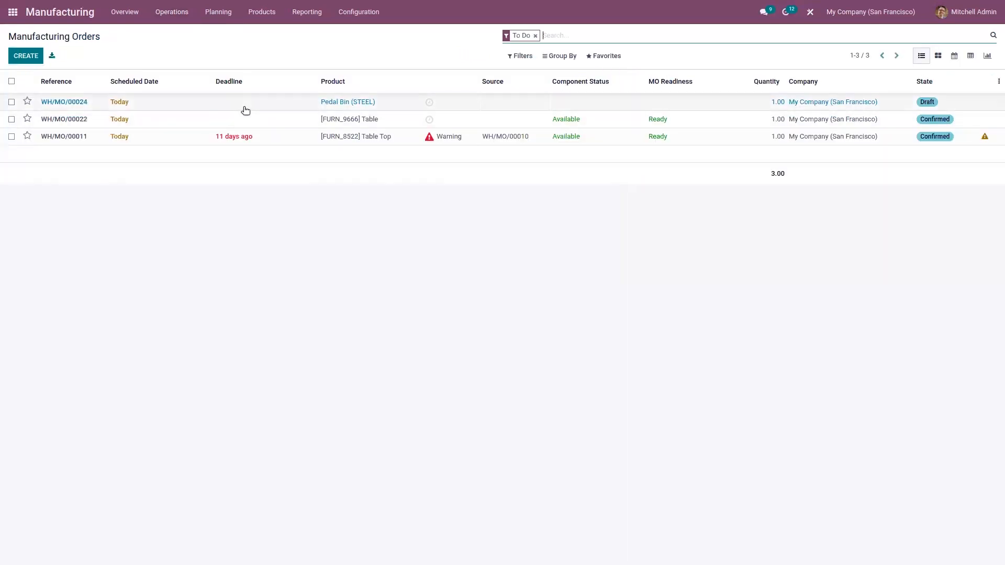
pyautogui.click(244, 108)
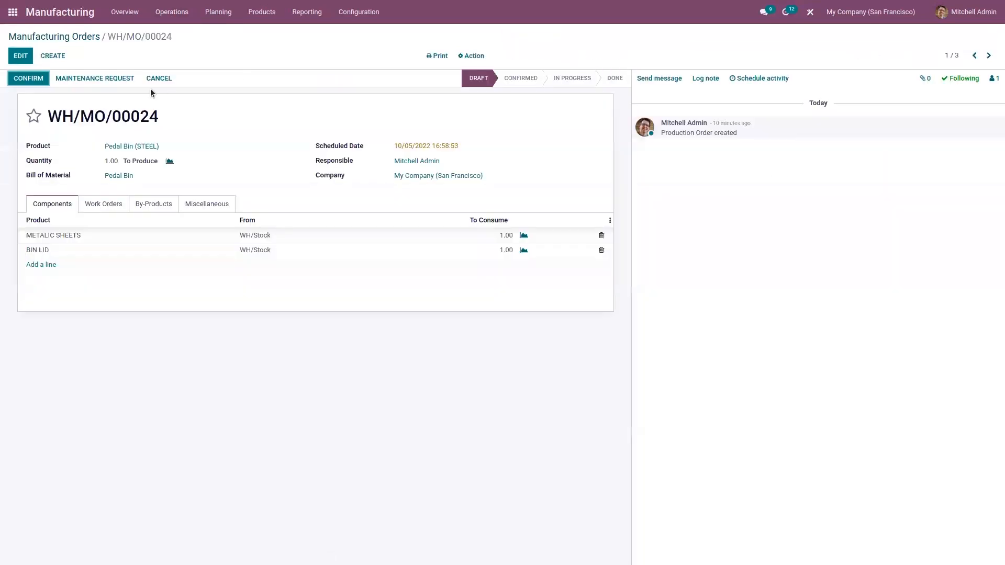
pyautogui.click(85, 38)
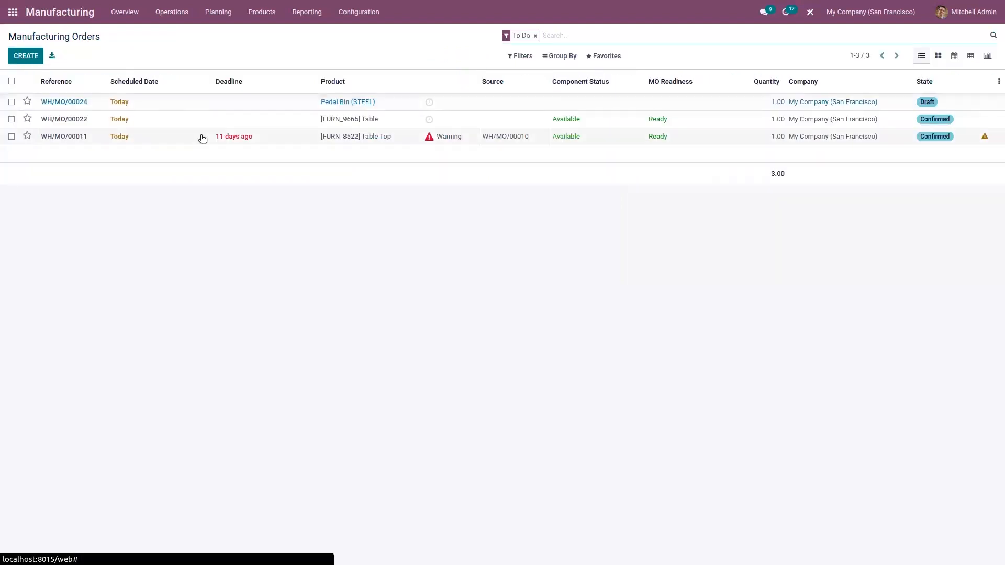
# - Remove the To Do filter from the manufacturing orders and examine the Table order WH/MO/00022
pyautogui.click(536, 36)
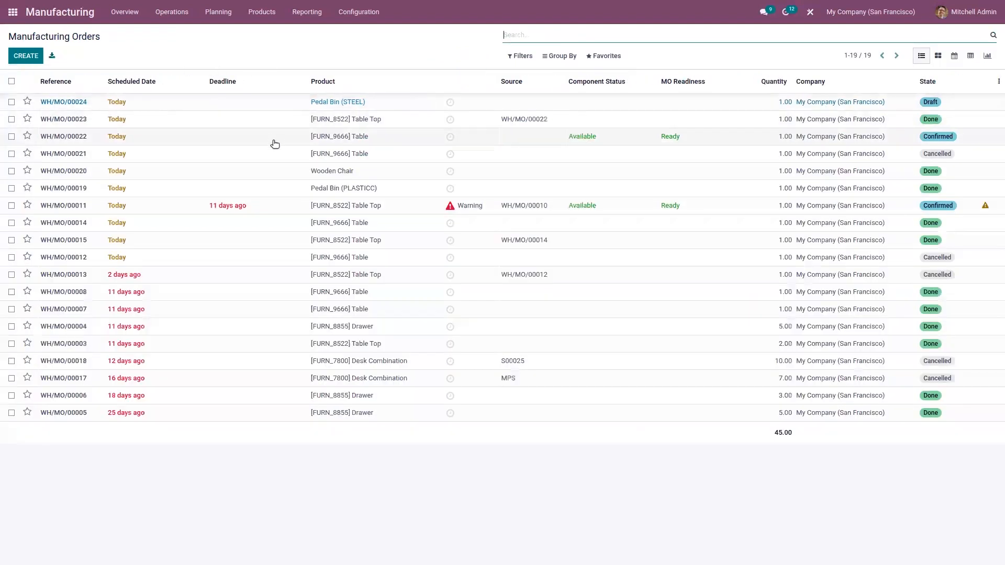
pyautogui.click(280, 146)
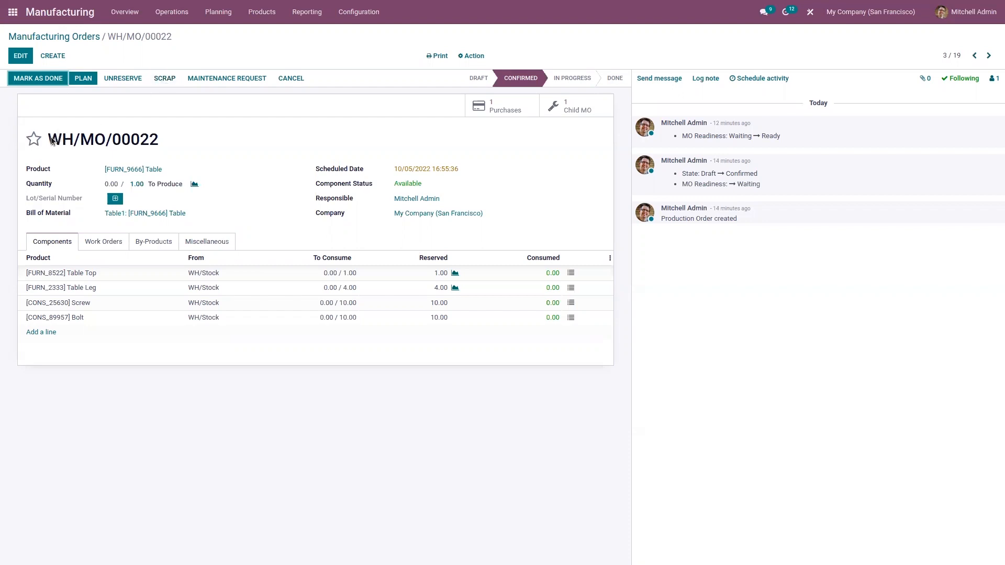
pyautogui.moveTo(48, 140); pyautogui.dragTo(180, 139)
pyautogui.click(177, 133)
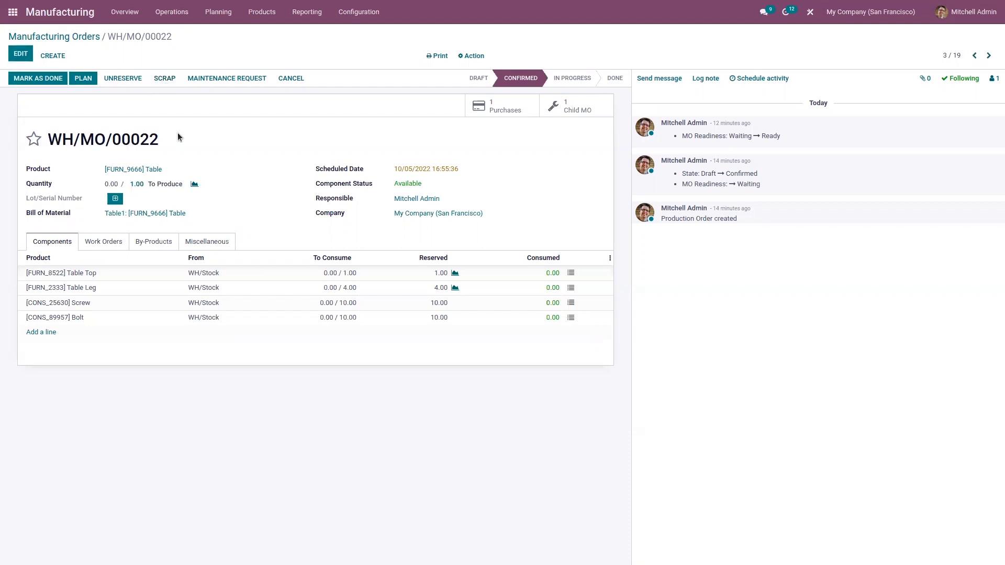
# - Open the work orders planning by production and examine the schedule at week and month scale
pyautogui.click(168, 12)
pyautogui.moveTo(213, 15)
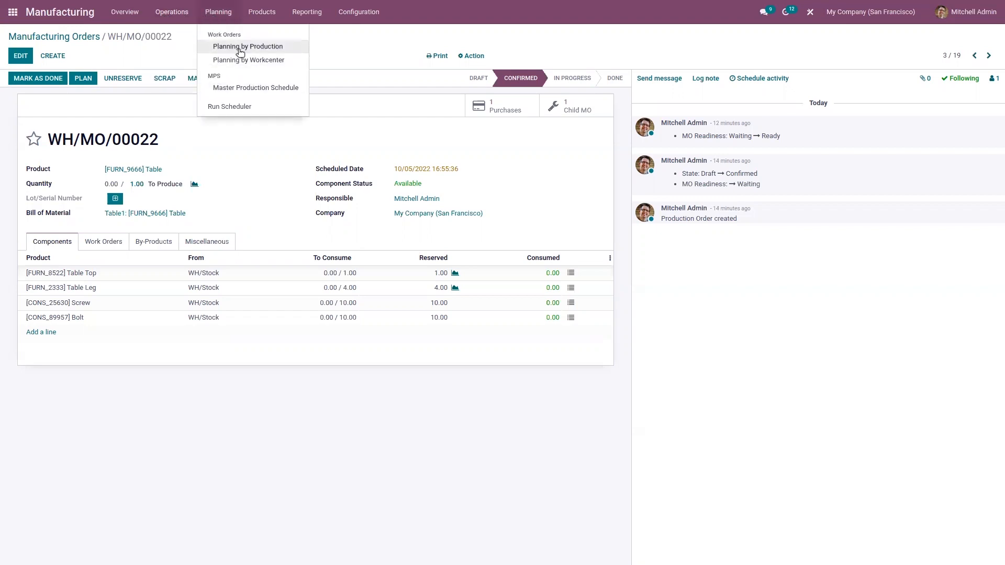
pyautogui.moveTo(172, 11)
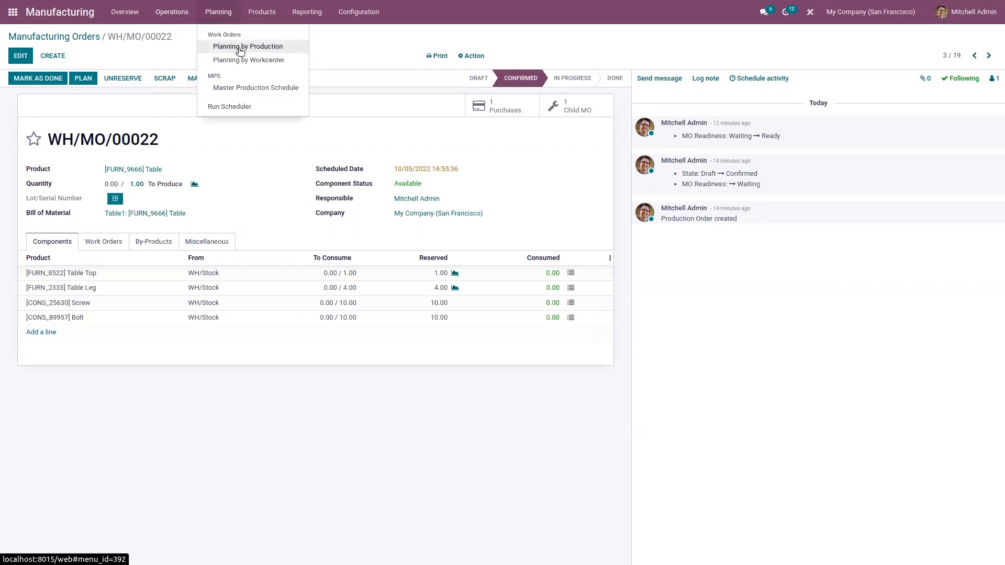
pyautogui.click(238, 49)
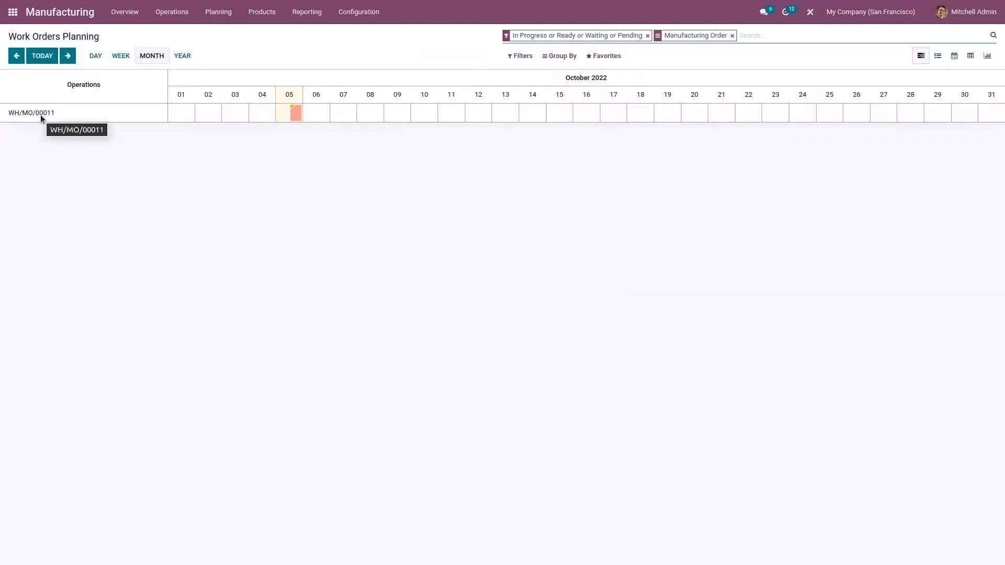
pyautogui.moveTo(296, 116)
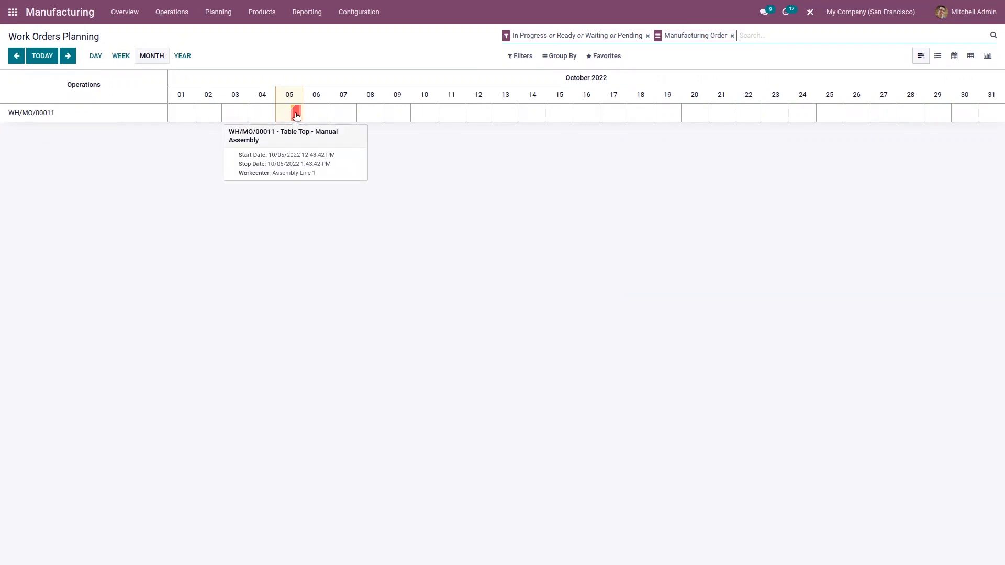
pyautogui.click(121, 56)
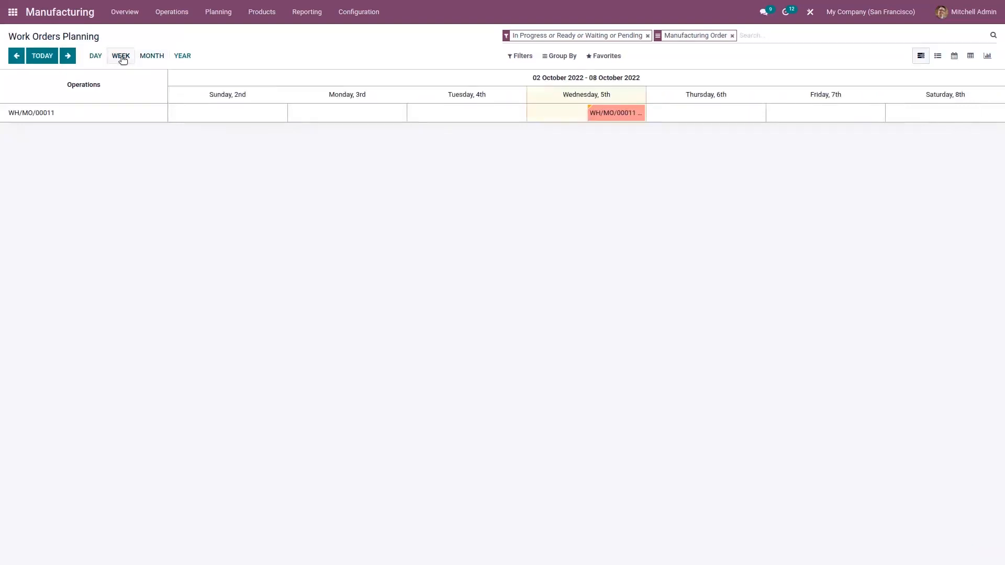
pyautogui.click(151, 56)
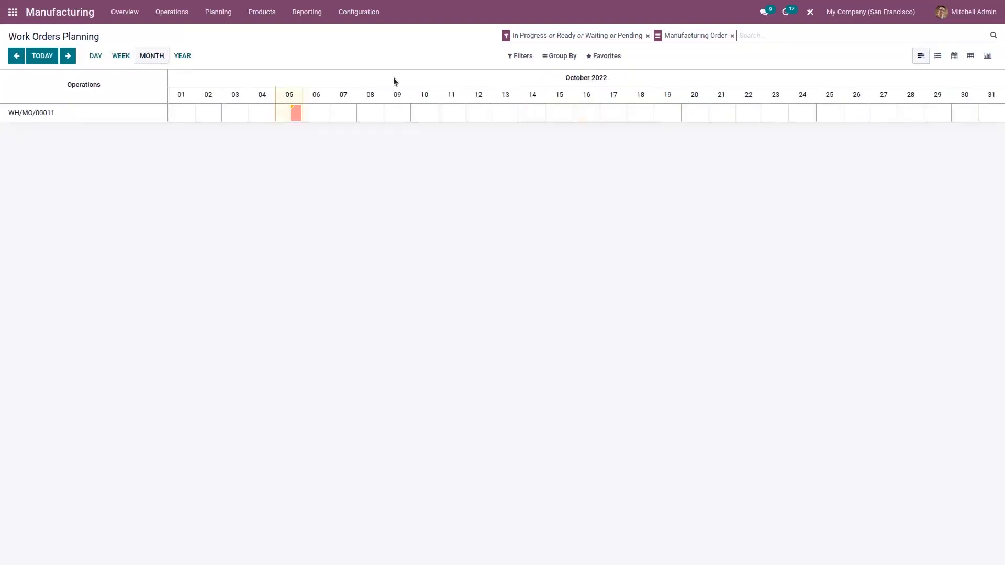
# - Remove the status filter, show the planning as a list, and expand the work orders of WH/MO/00011
pyautogui.click(647, 36)
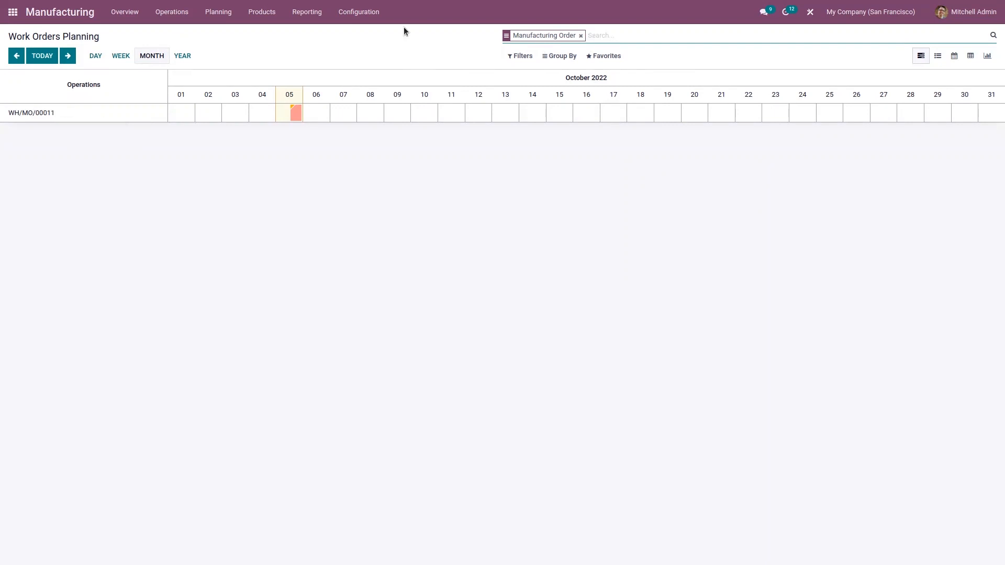
pyautogui.click(938, 56)
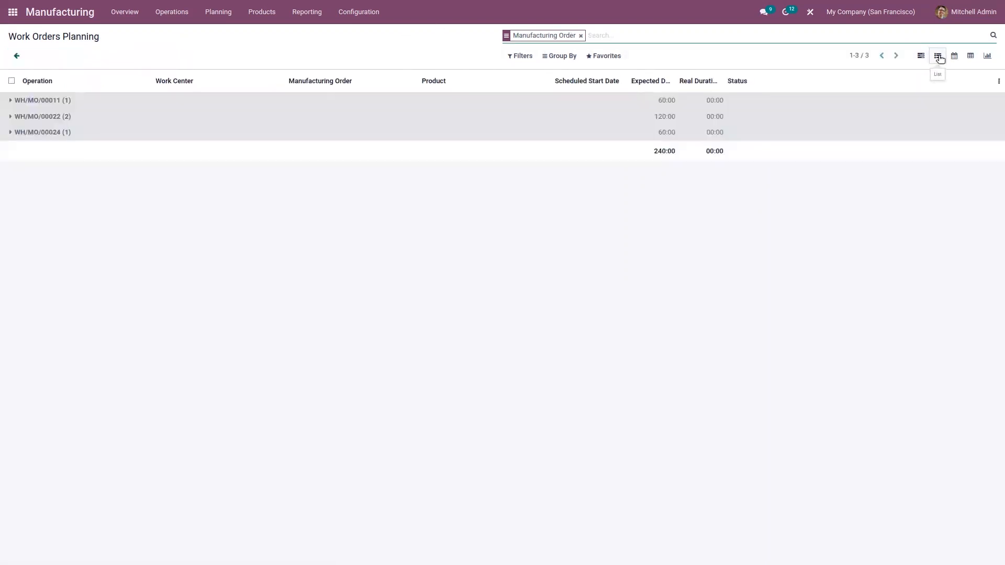
pyautogui.click(159, 104)
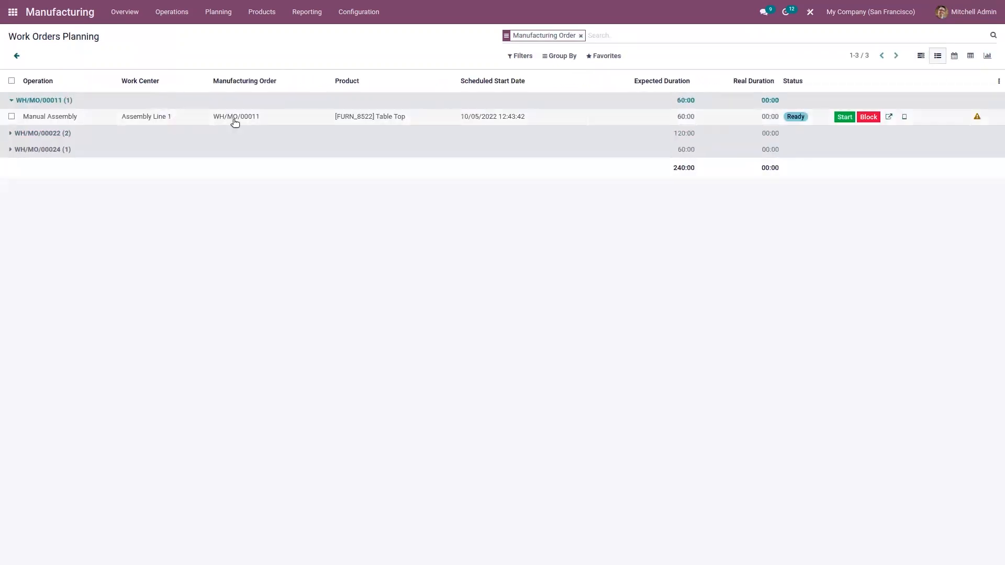
# - Expand the work orders of WH/MO/00022 and WH/MO/00024 and examine the planning as a calendar
pyautogui.click(203, 140)
pyautogui.click(106, 182)
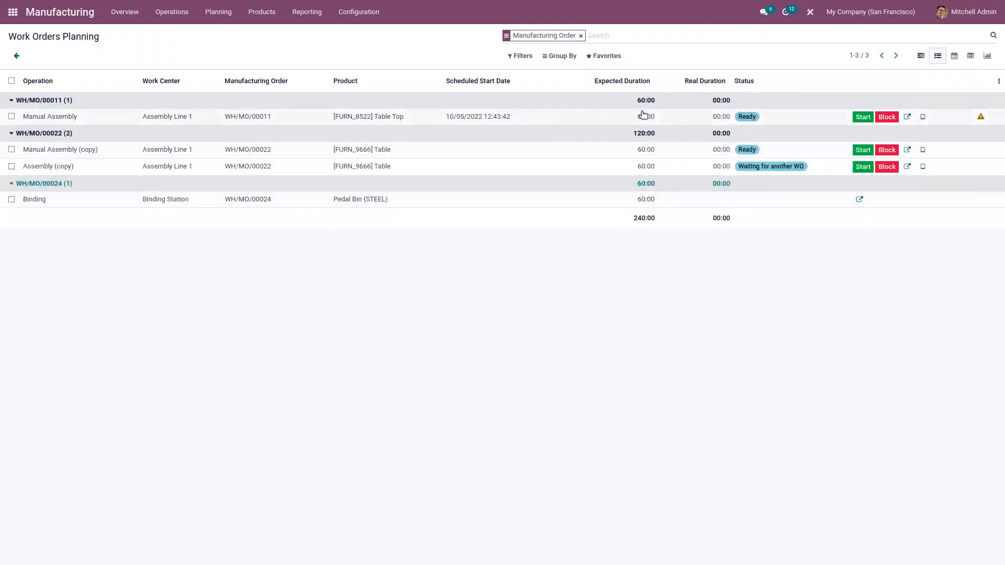
pyautogui.click(954, 61)
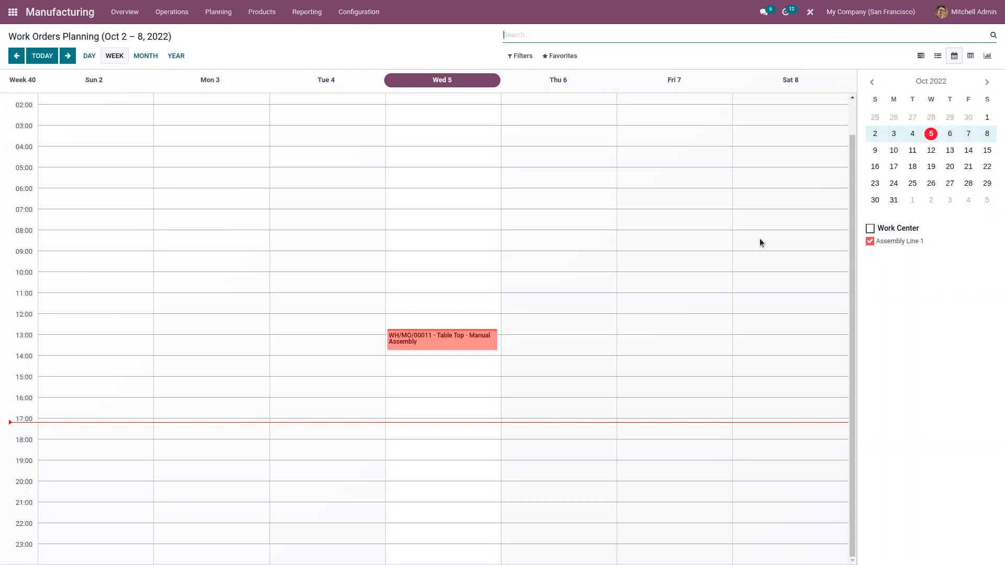
# - Add Duration Deviation (%), Cost per hour, Quantity and Worksheet page measures to the planning's pivot table, and view the planning as a graph
pyautogui.click(972, 59)
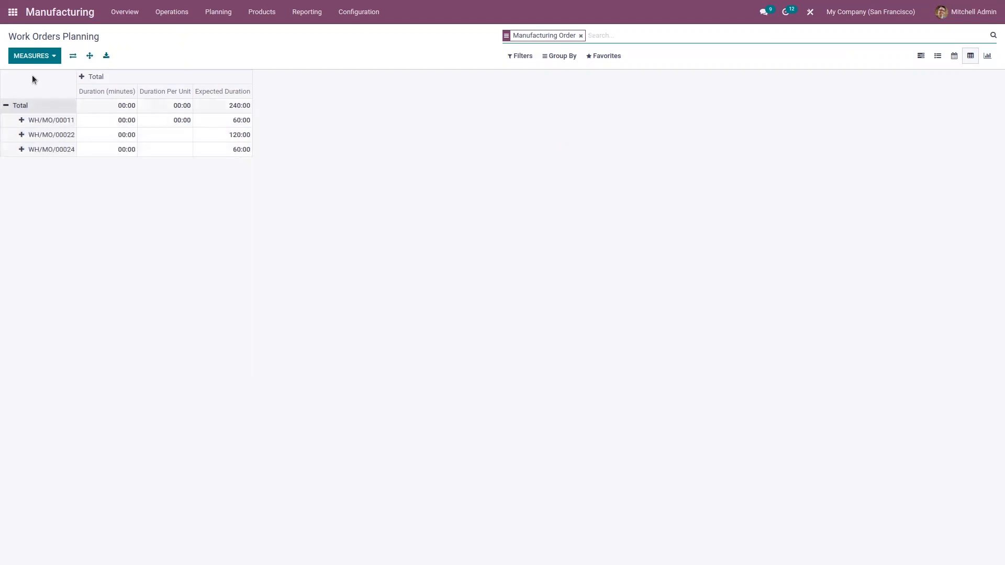
pyautogui.click(43, 56)
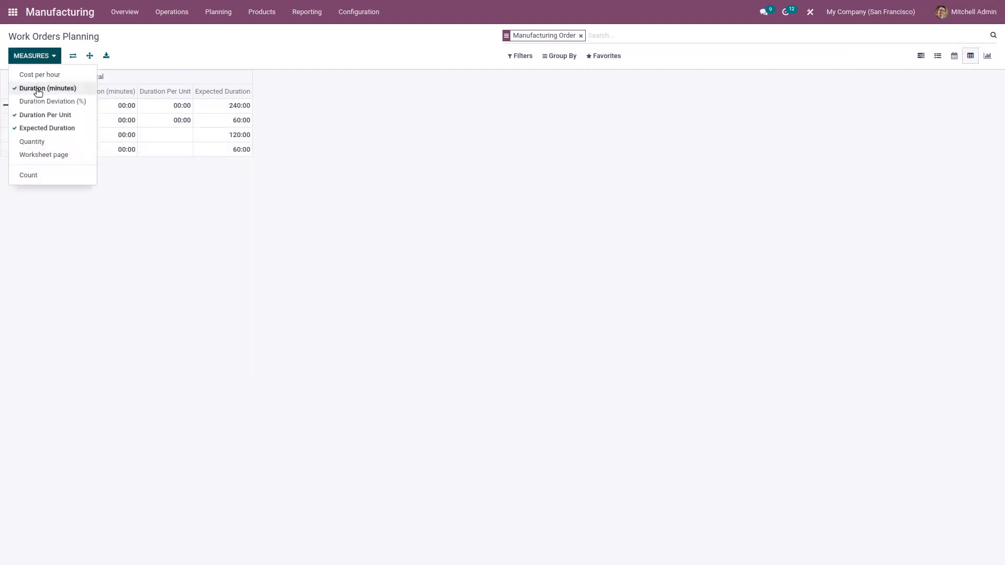
pyautogui.click(55, 106)
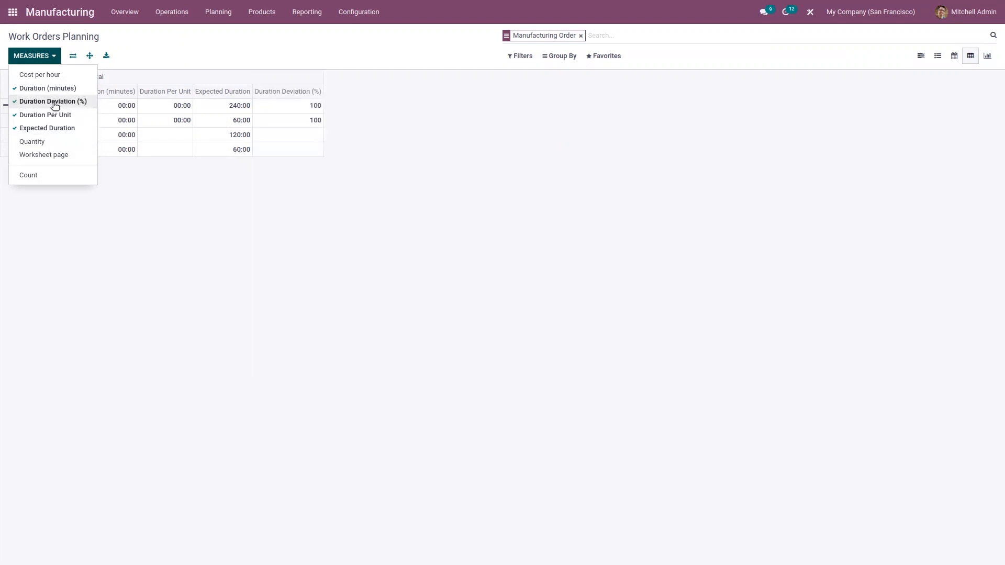
pyautogui.click(35, 74)
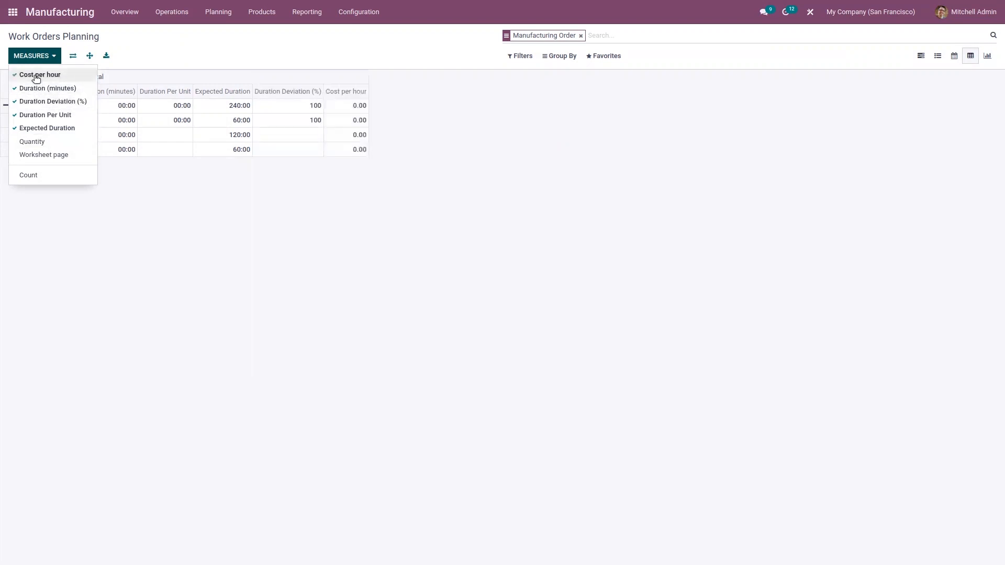
pyautogui.click(30, 143)
pyautogui.click(39, 156)
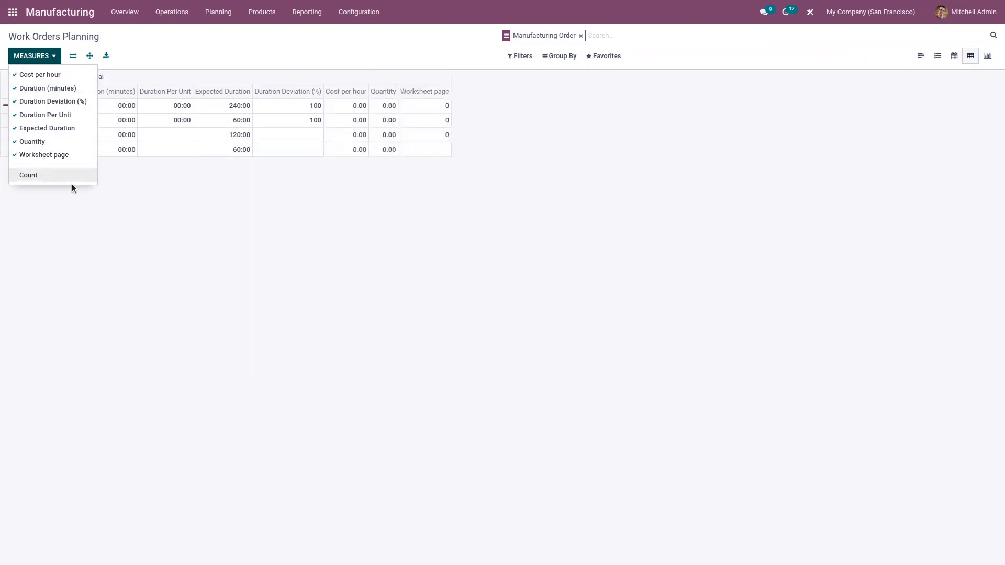
pyautogui.click(988, 57)
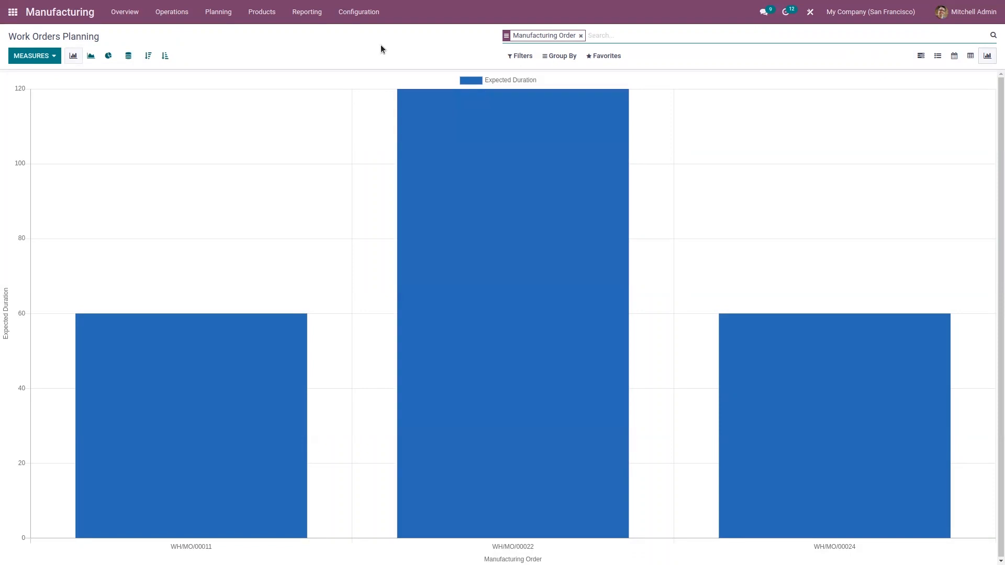
# - Open the work orders planning by work center and examine the schedule at day, week and year scale
pyautogui.click(219, 13)
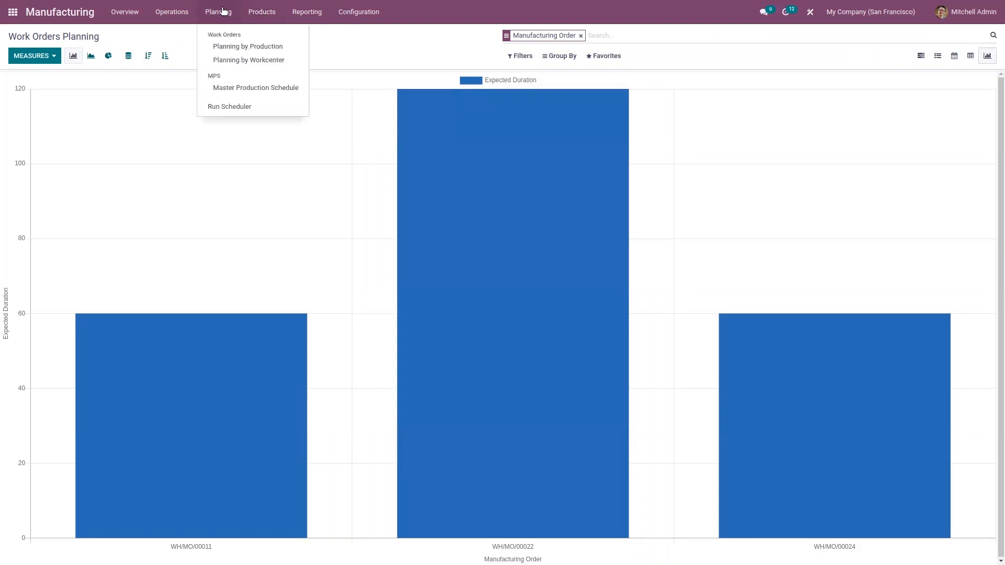
pyautogui.click(255, 61)
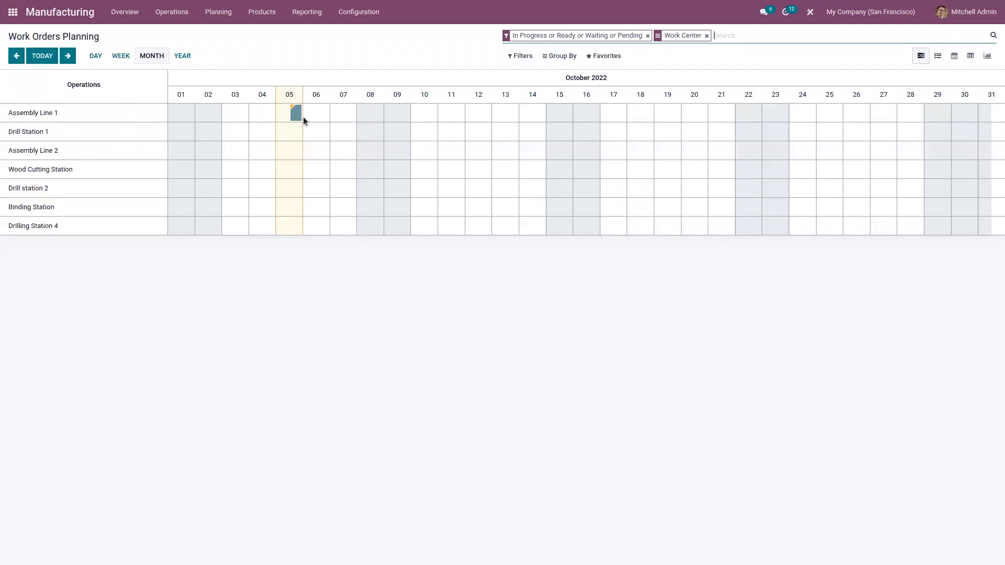
pyautogui.moveTo(295, 114)
pyautogui.click(89, 62)
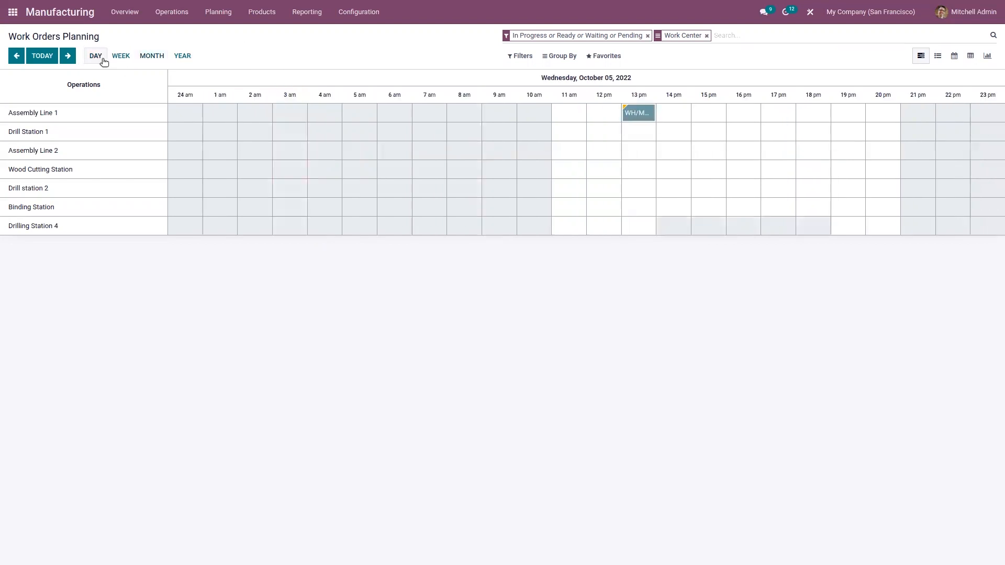
pyautogui.click(119, 57)
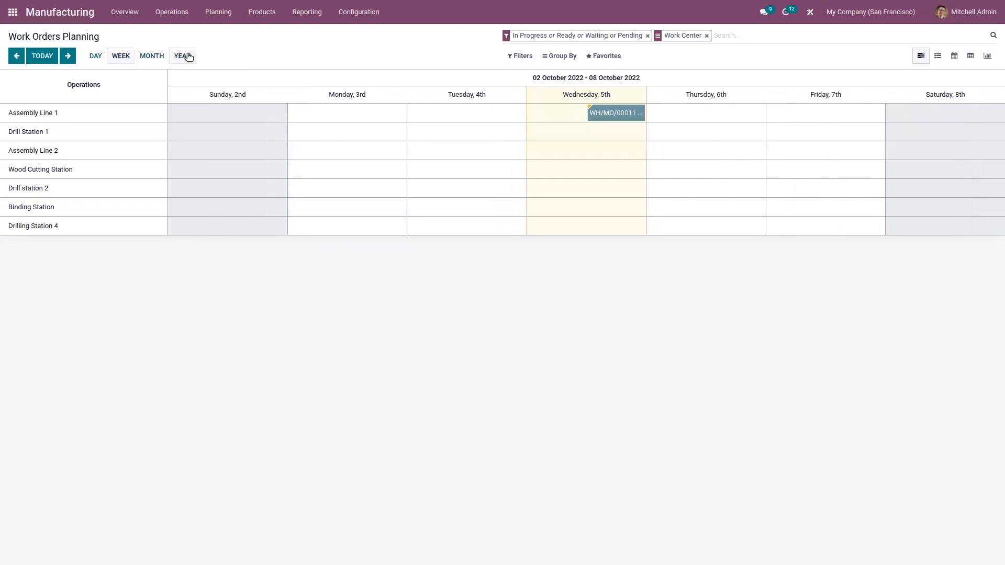
pyautogui.click(187, 57)
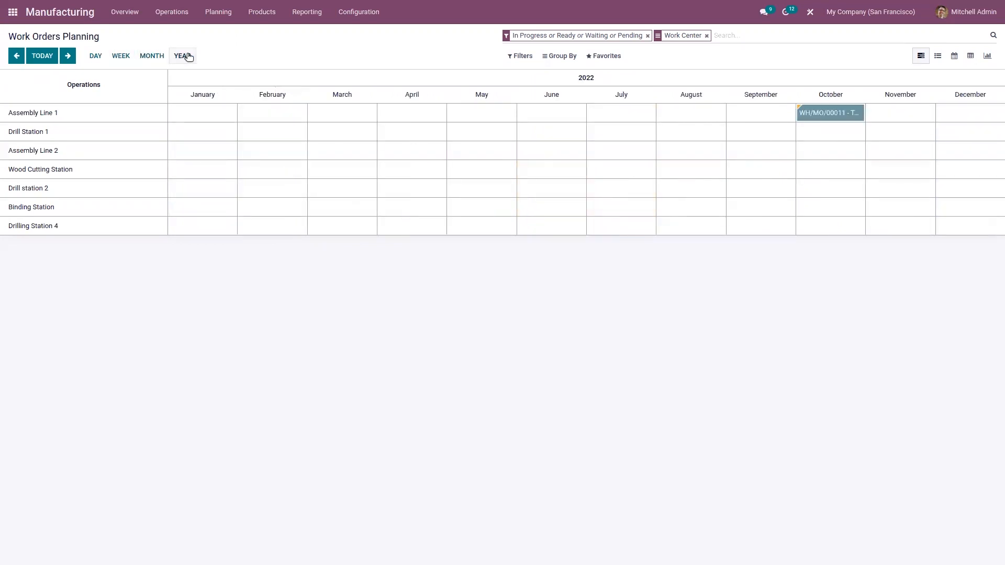
# - Examine the work center planning as a list, calendar, pivot table and graph
pyautogui.click(938, 56)
pyautogui.click(955, 56)
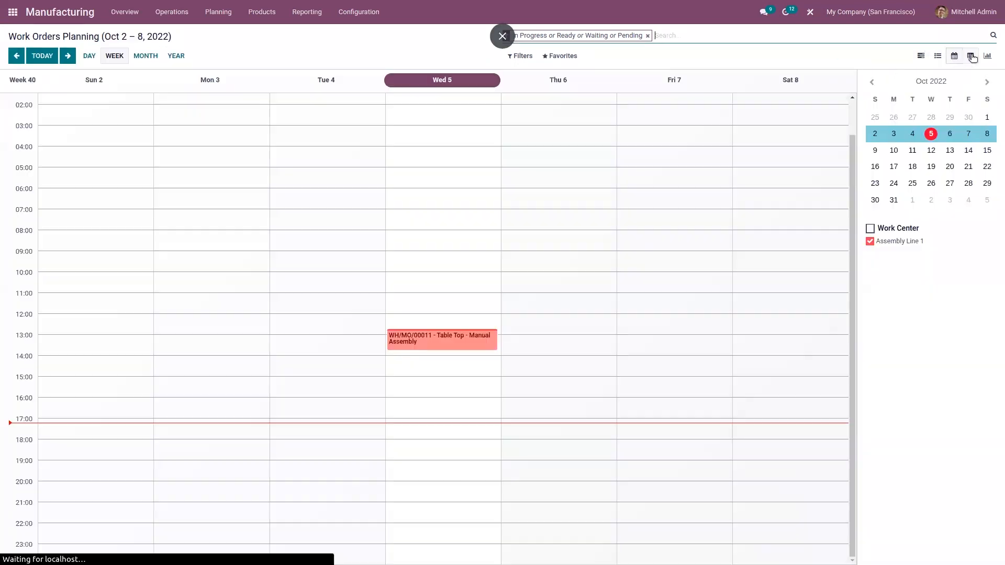
pyautogui.click(972, 57)
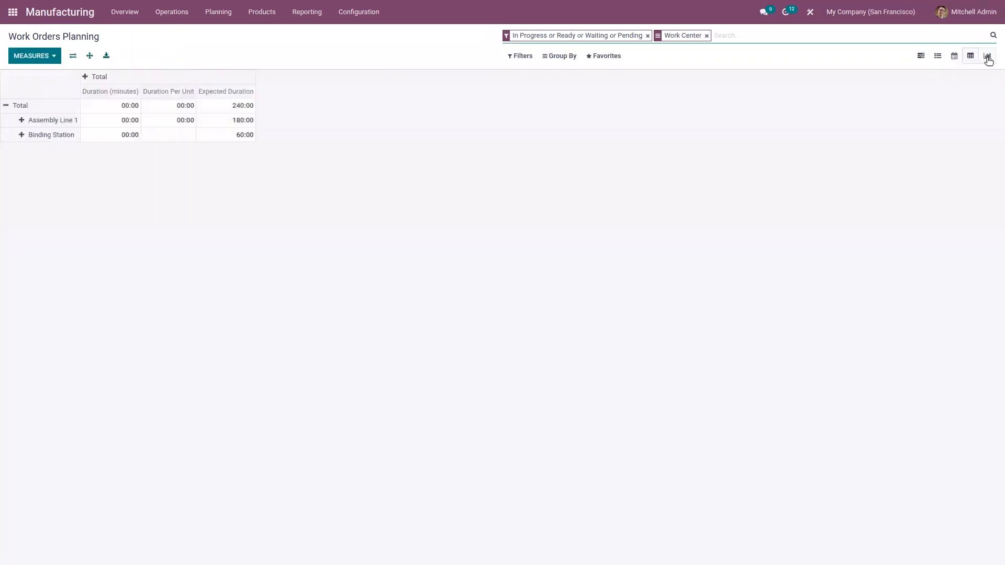
pyautogui.click(988, 57)
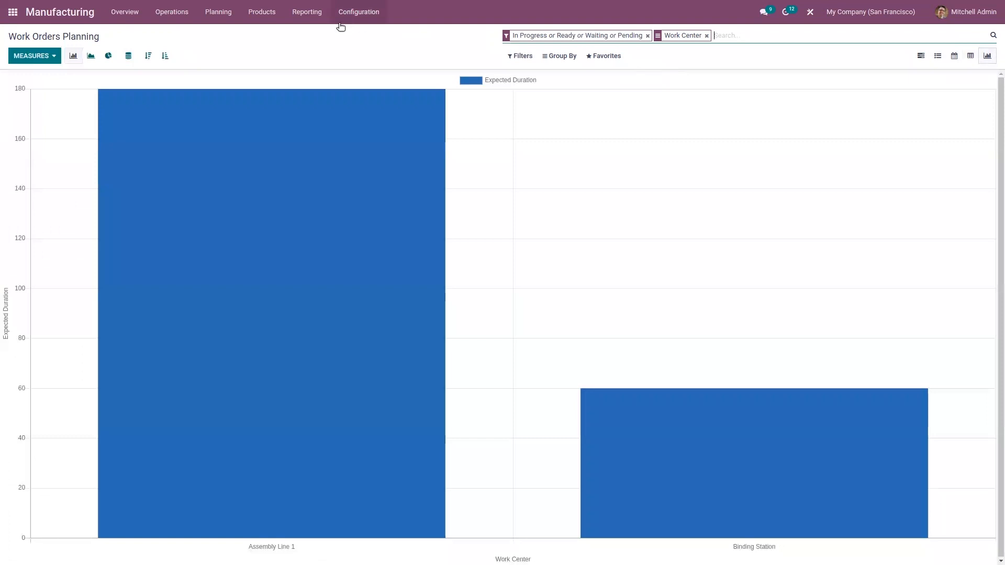
# - Open the Master Production Schedule, examine the Desk Combination product record, and return to the schedule
pyautogui.click(228, 15)
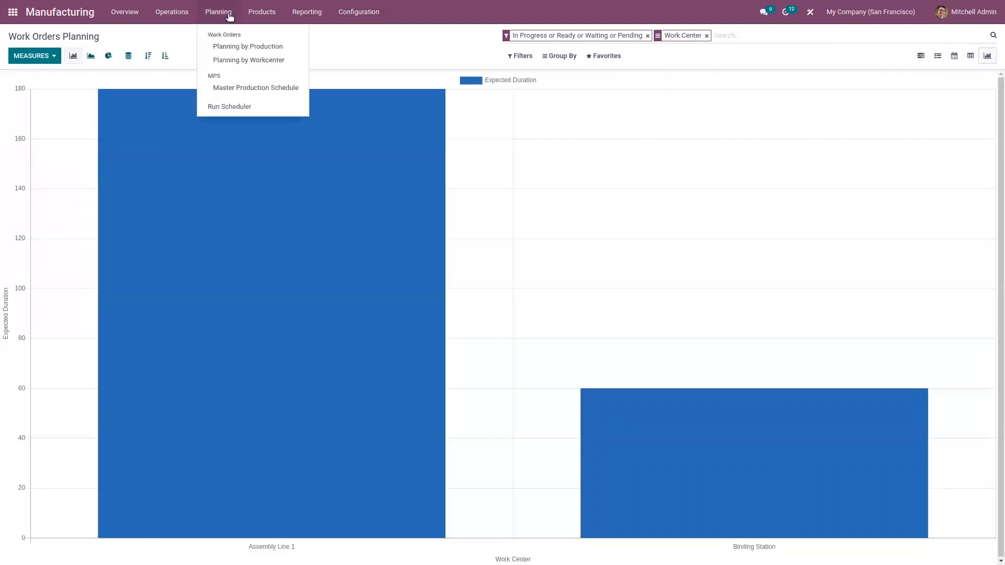
pyautogui.click(245, 90)
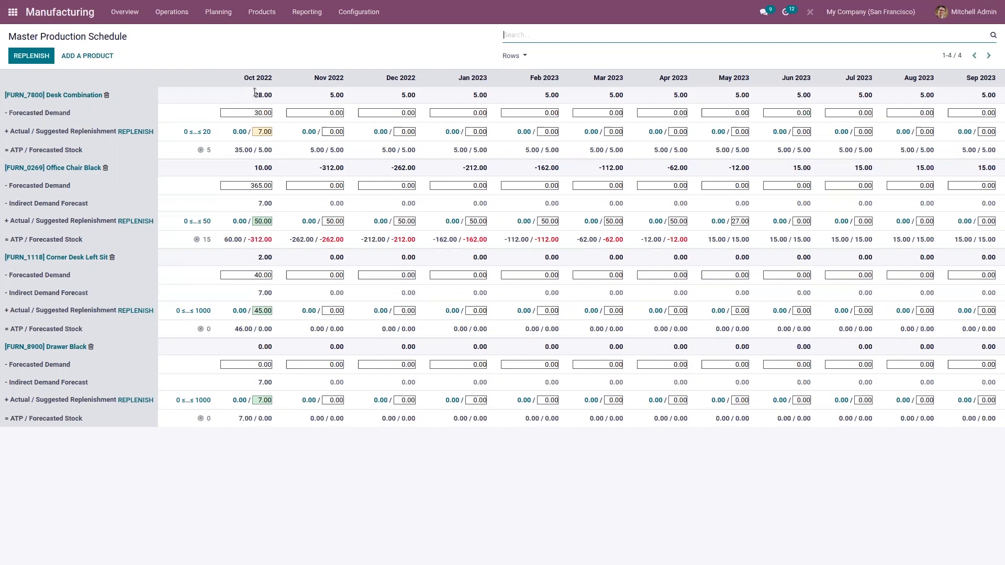
pyautogui.moveTo(255, 94); pyautogui.dragTo(273, 95)
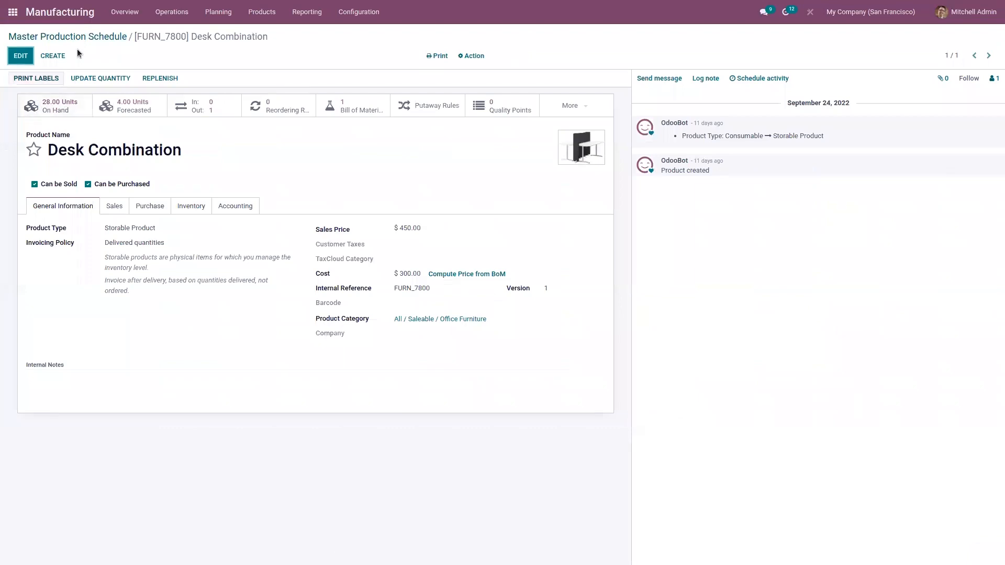
pyautogui.click(107, 36)
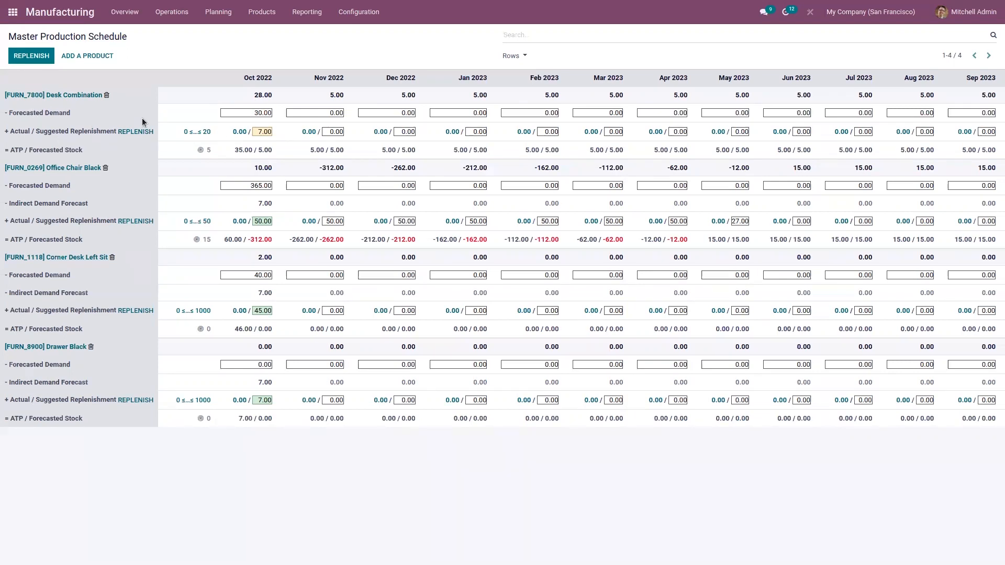
# - Include Actual Demand in the schedule's rows and examine Desk Combination's actual replenishment for October 2022
pyautogui.click(247, 111)
pyautogui.click(511, 56)
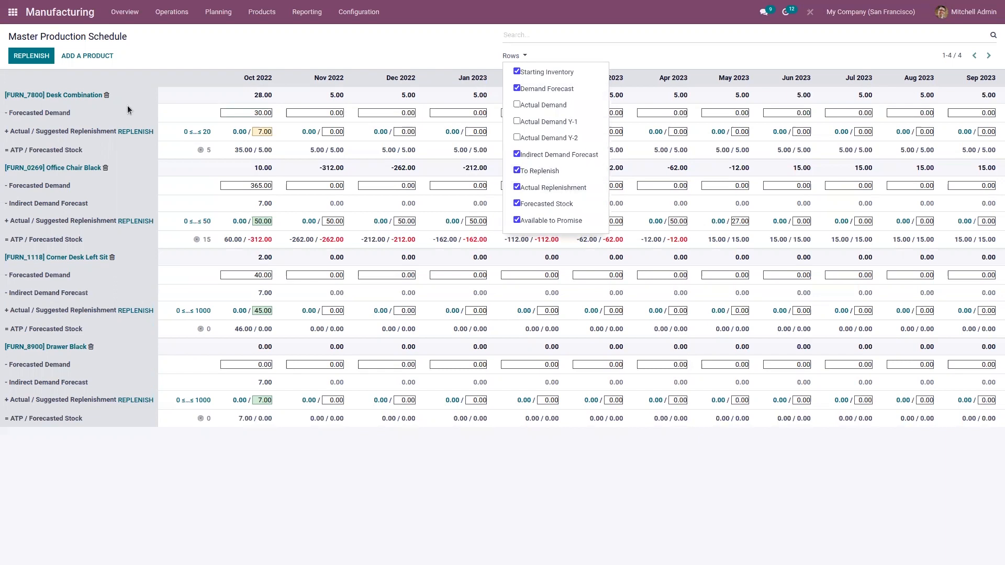
pyautogui.click(517, 104)
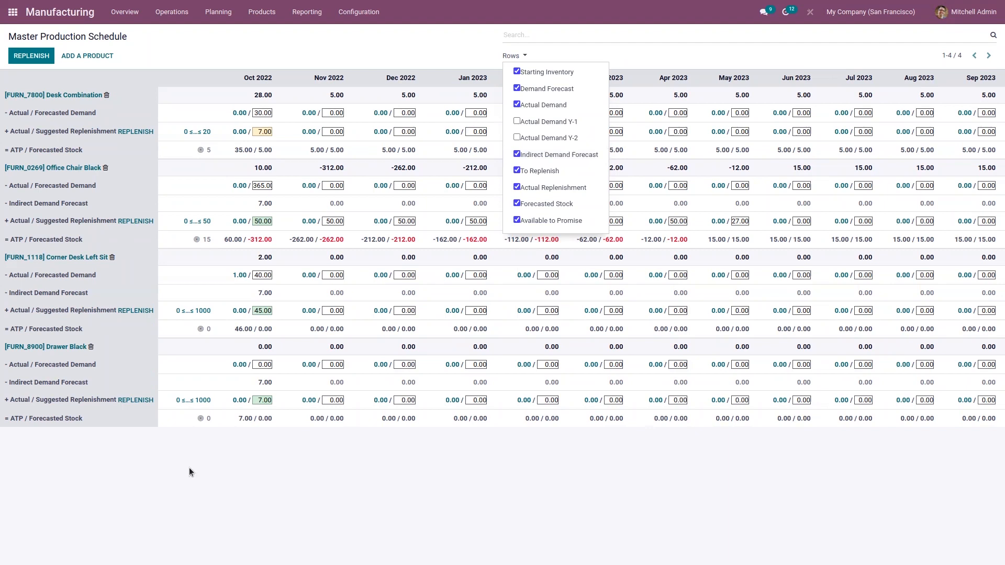
pyautogui.click(189, 523)
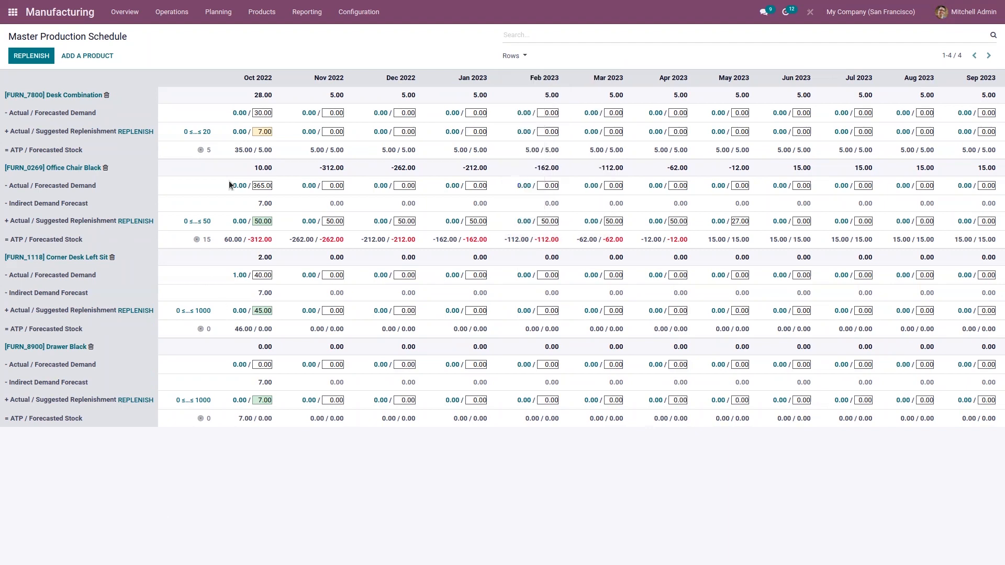
pyautogui.click(237, 132)
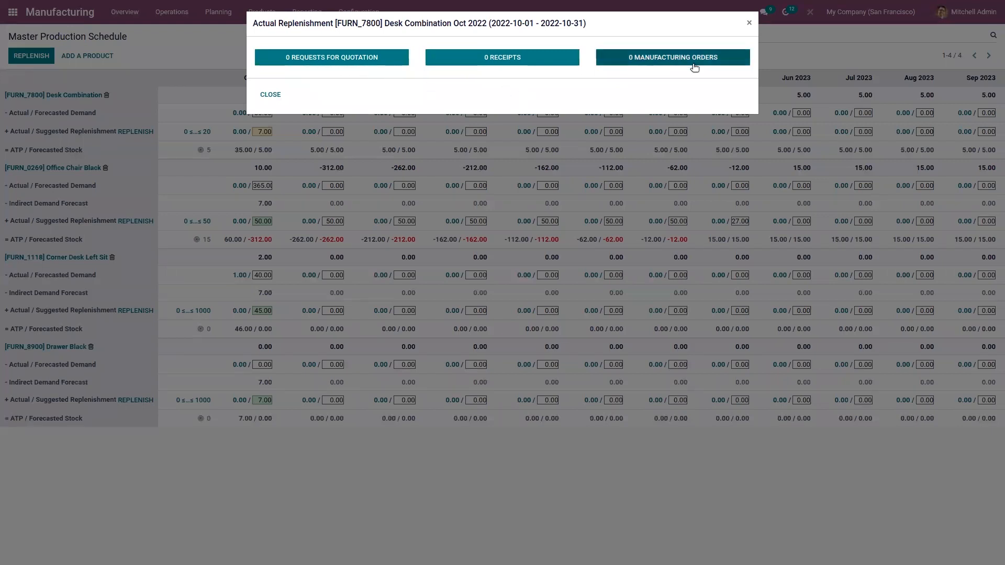
pyautogui.click(751, 25)
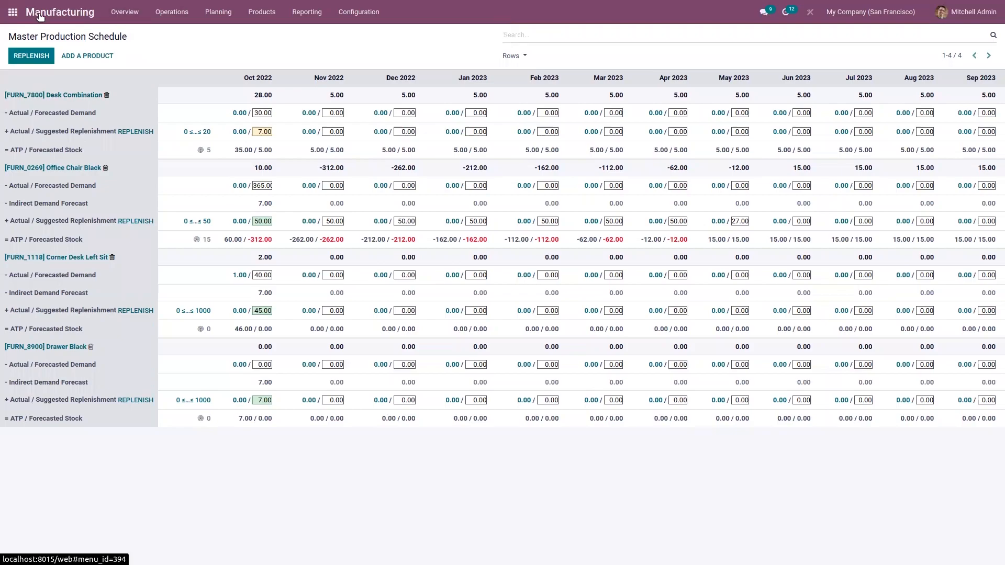
# - Switch to the Sales app and create a new quotation for the customer Deco Addict
pyautogui.click(14, 12)
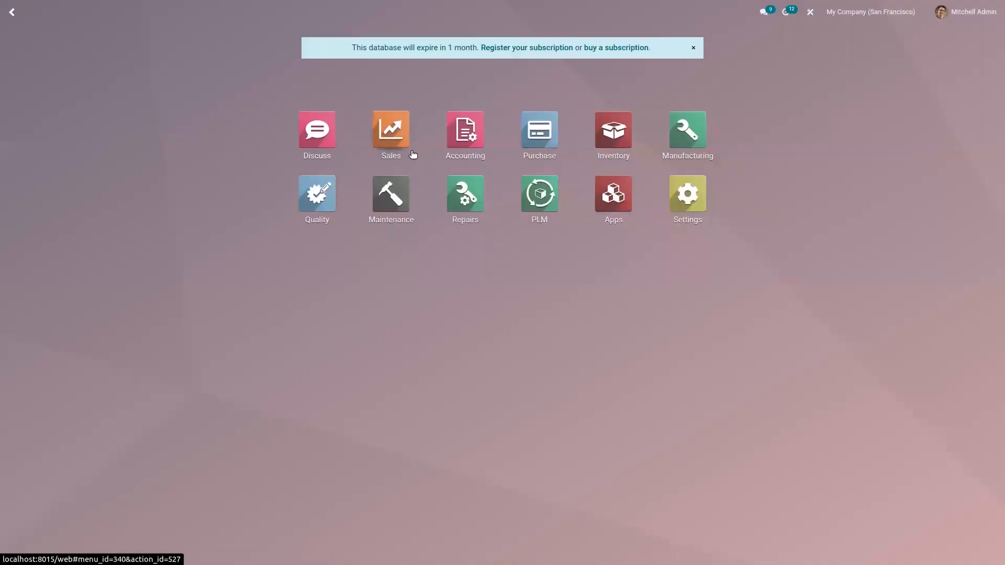
pyautogui.click(391, 140)
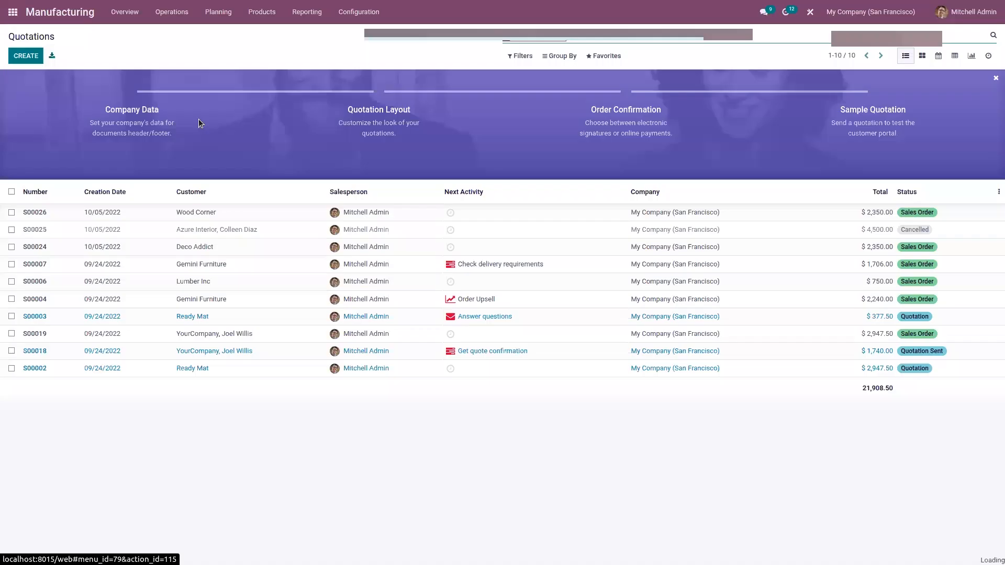
pyautogui.click(25, 56)
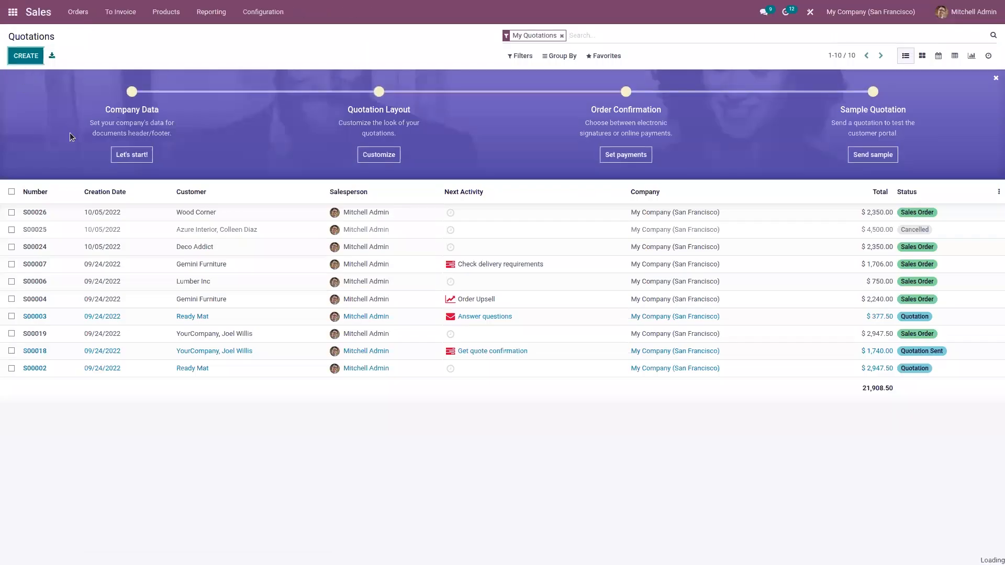
pyautogui.click(110, 173)
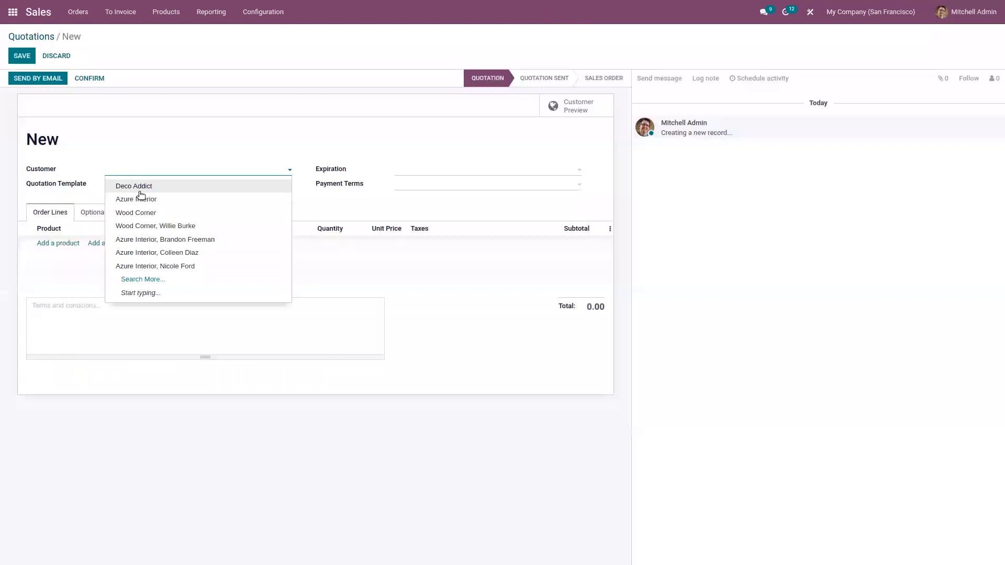
pyautogui.click(140, 193)
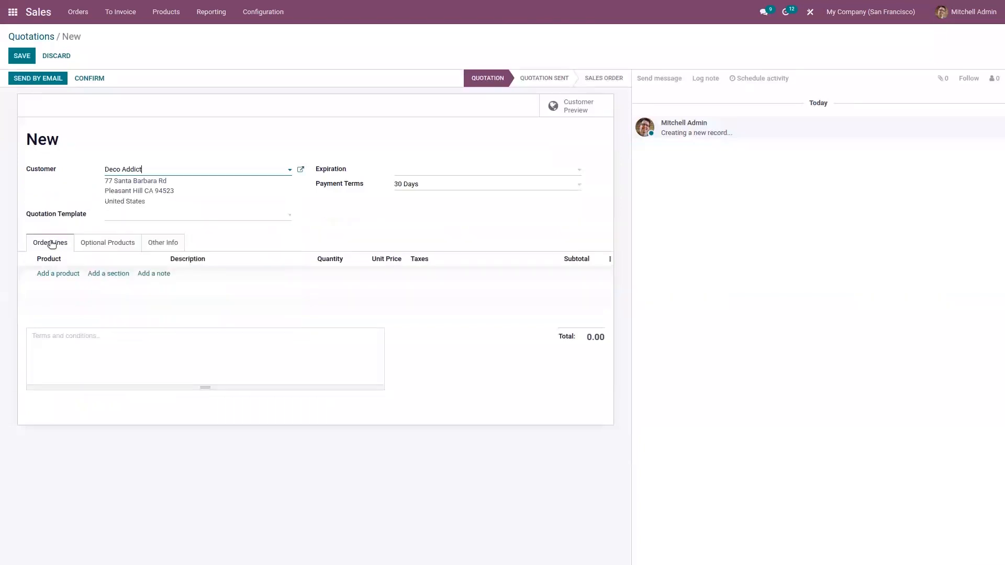
# - Add 10 units of Desk Combination to the quotation's order lines and confirm it as a sales order
pyautogui.click(49, 273)
pyautogui.write('des')
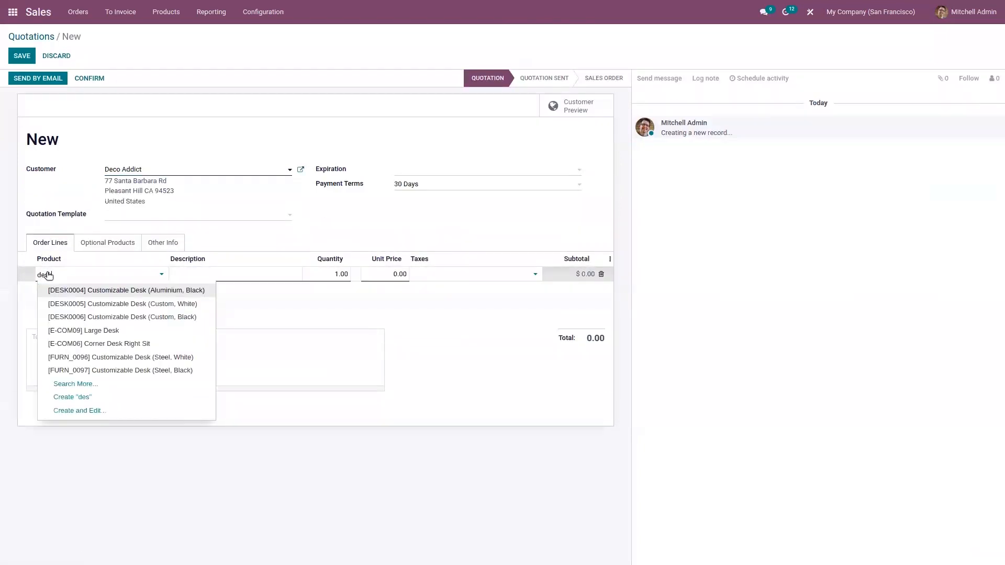
pyautogui.write('k combint')
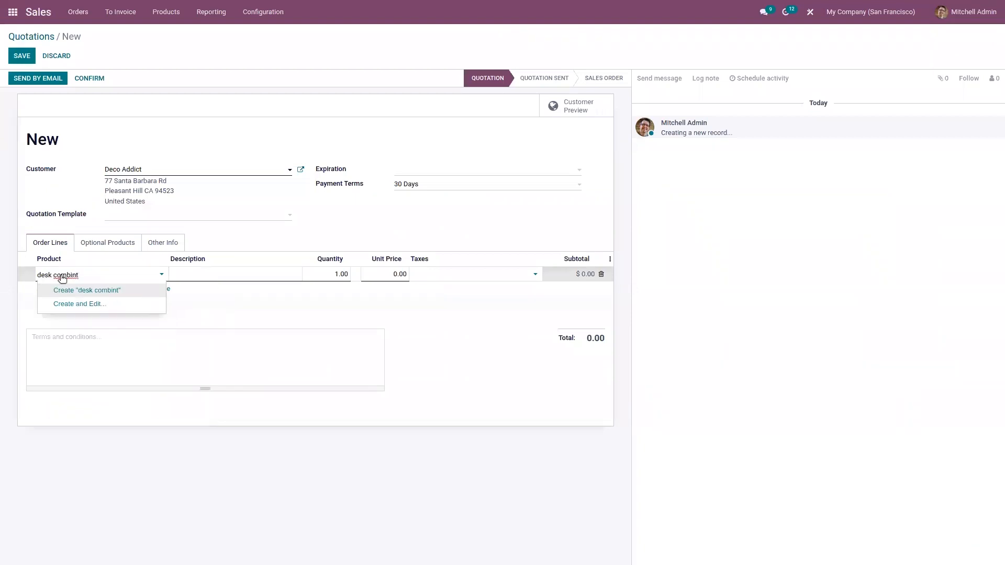
pyautogui.press('BackSpace')
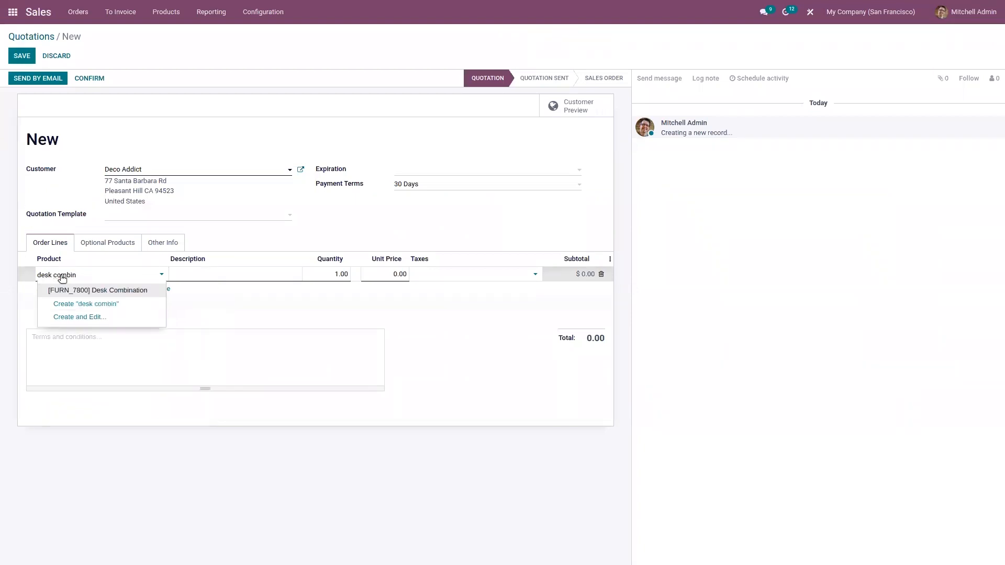
pyautogui.click(129, 291)
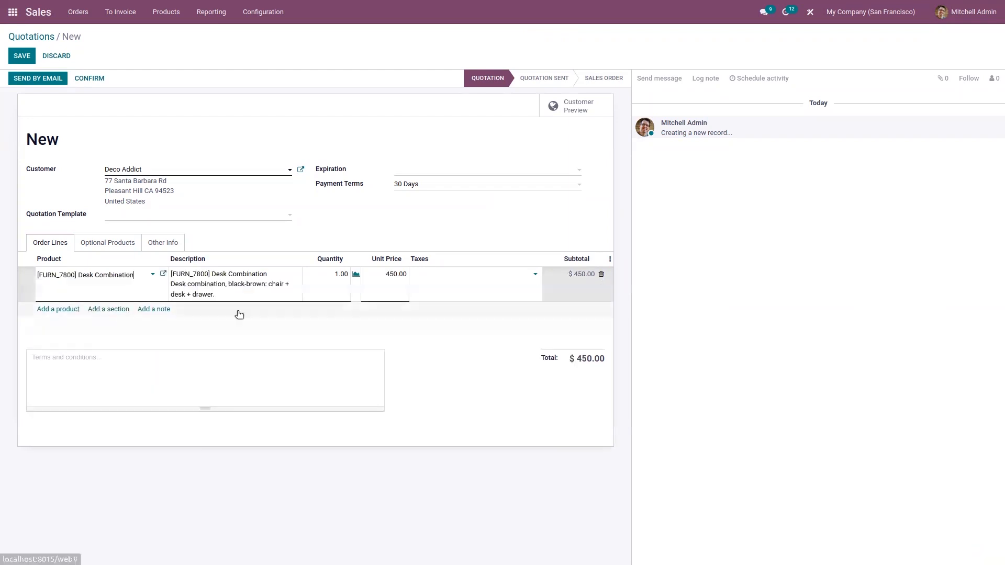
pyautogui.click(316, 274)
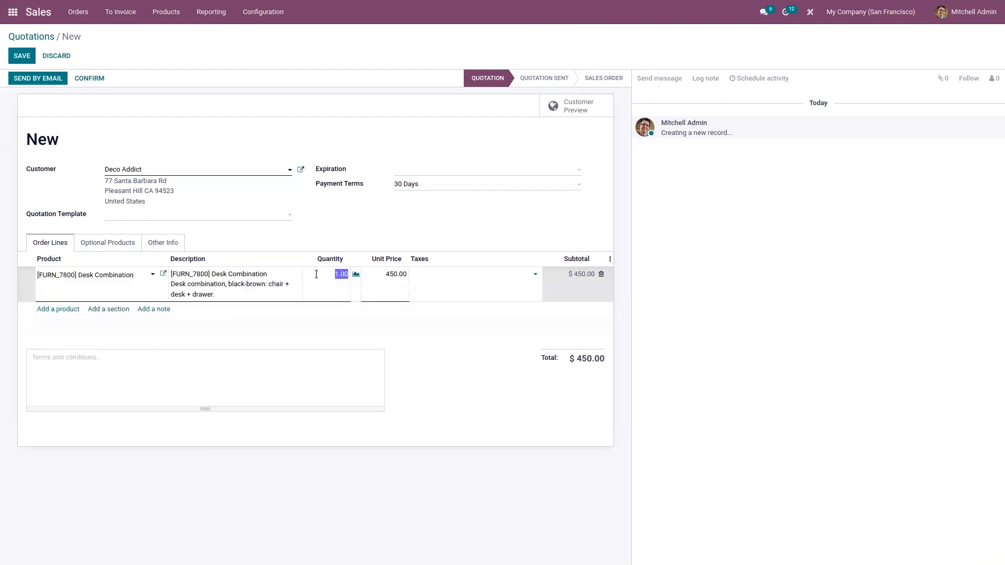
pyautogui.write('10')
pyautogui.click(313, 238)
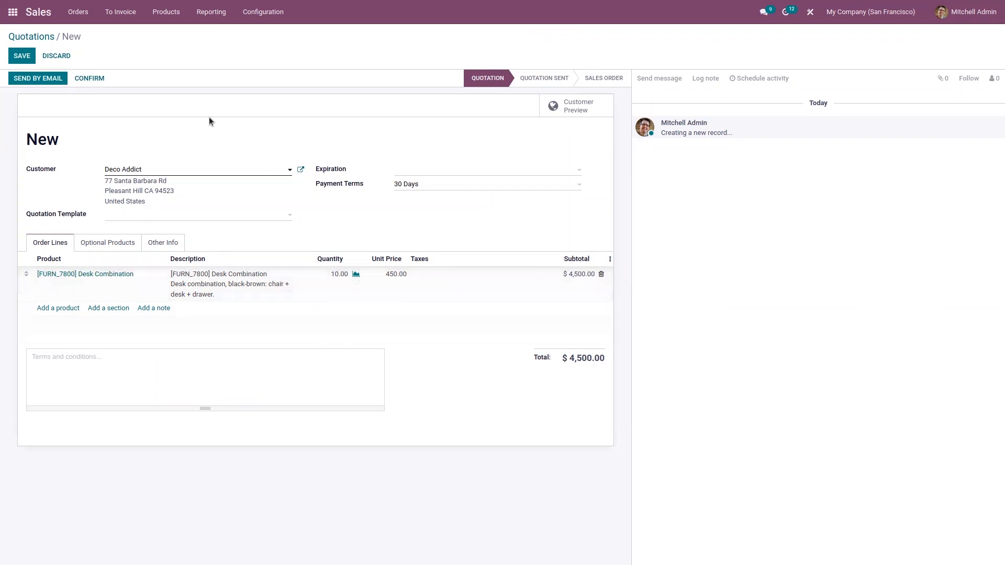
pyautogui.click(90, 80)
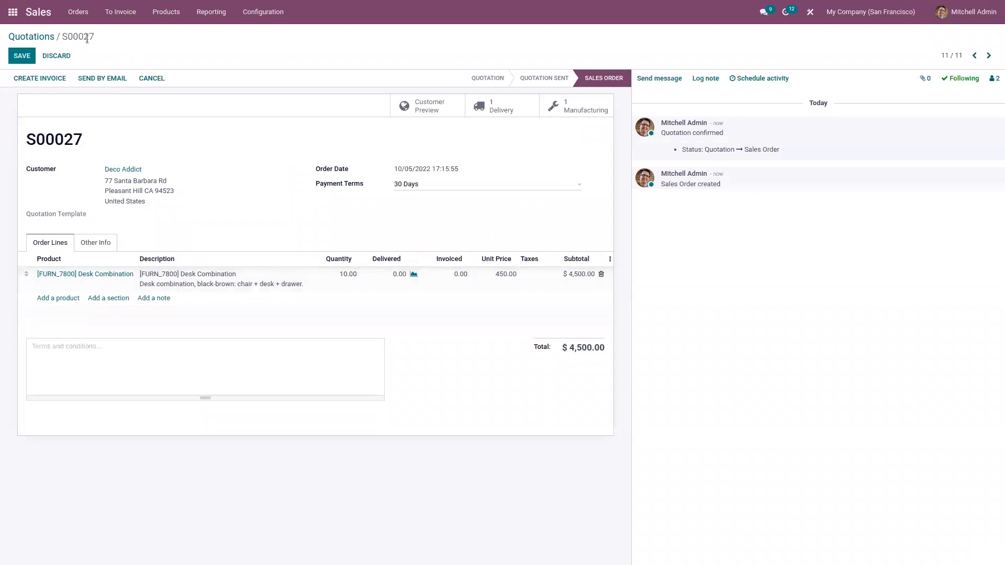
# - Switch to the Manufacturing app and examine the manufacturing orders behind Desk Combination's October 2022 actual replenishment in the Master Production Schedule
pyautogui.click(13, 15)
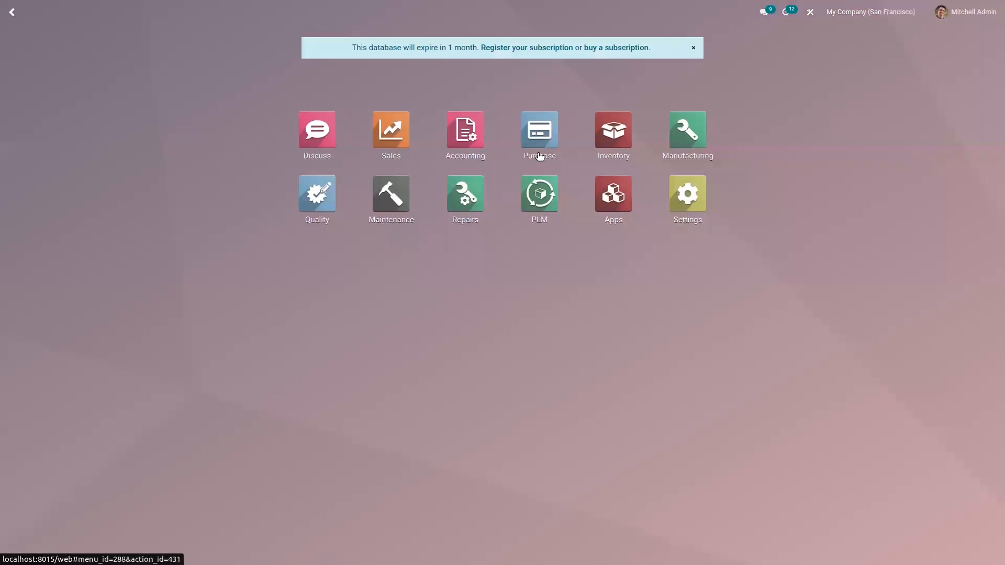
pyautogui.click(669, 157)
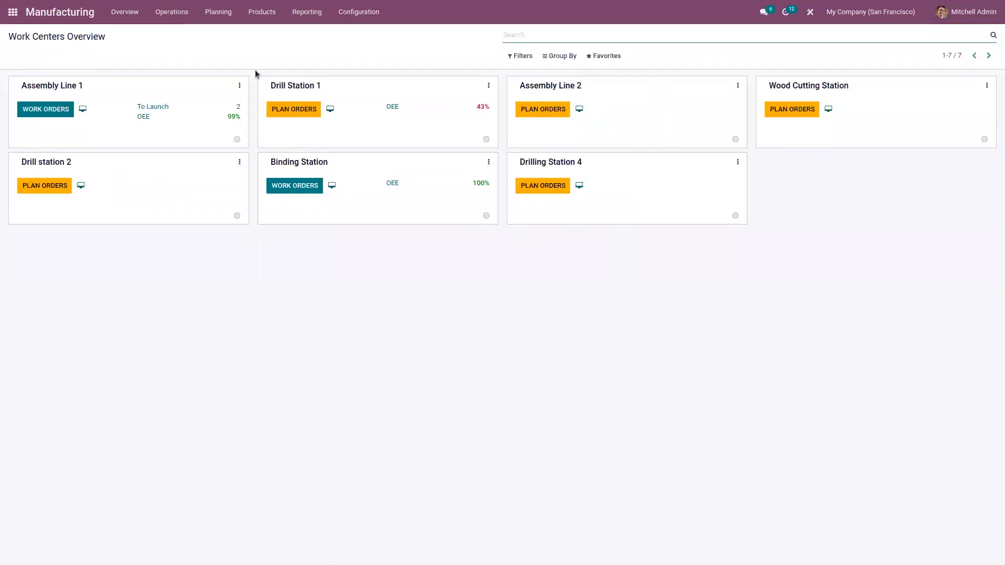
pyautogui.click(222, 11)
pyautogui.click(233, 94)
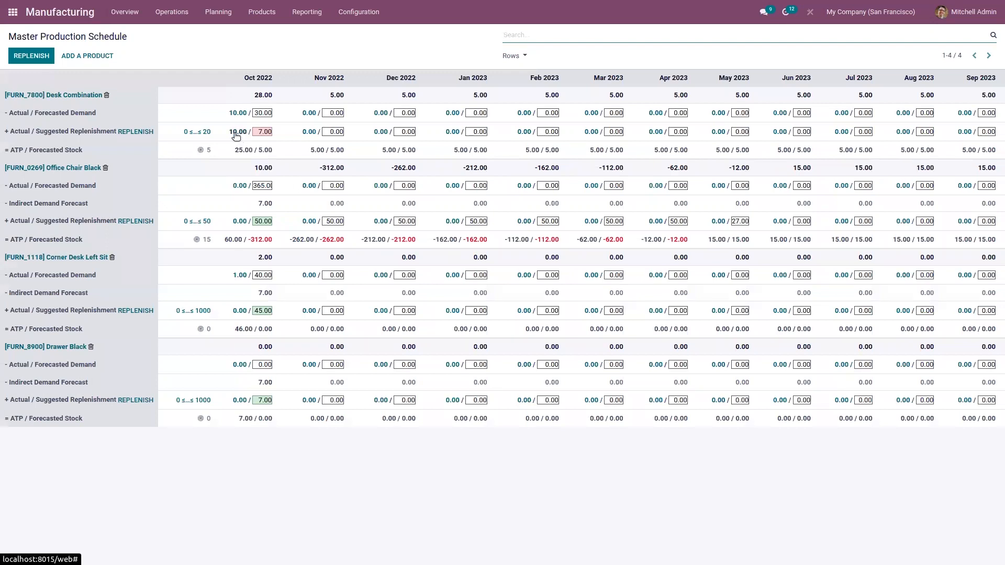
pyautogui.click(237, 132)
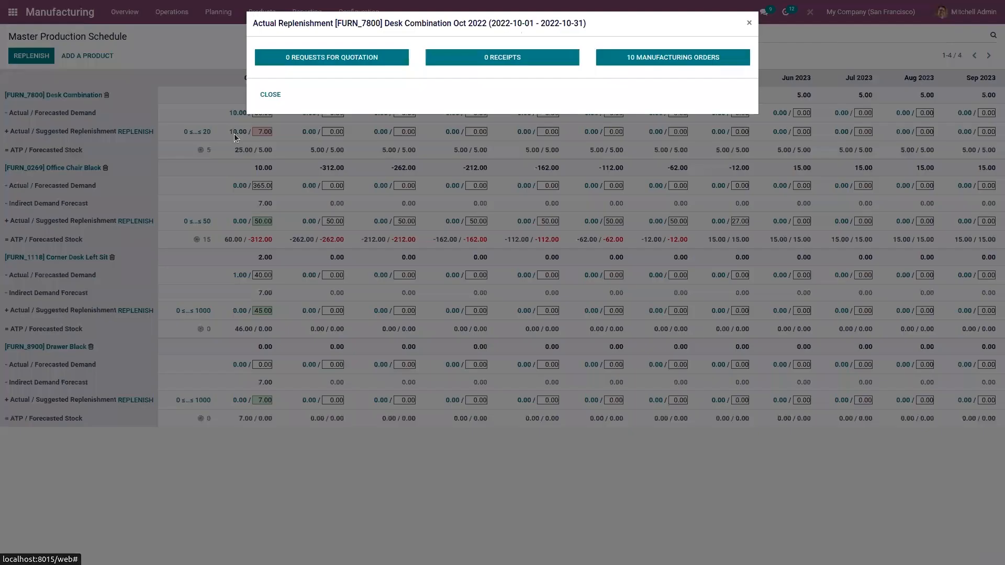
pyautogui.click(656, 58)
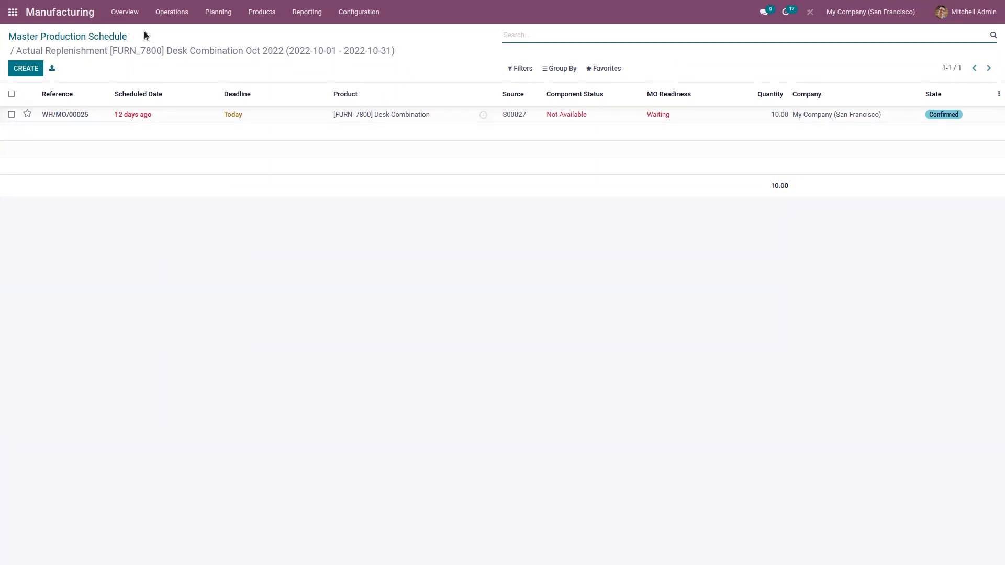
# - Return to the Master Production Schedule, review Desk Combination's safety stock and replenishment limits, and try to replenish the product
pyautogui.click(221, 10)
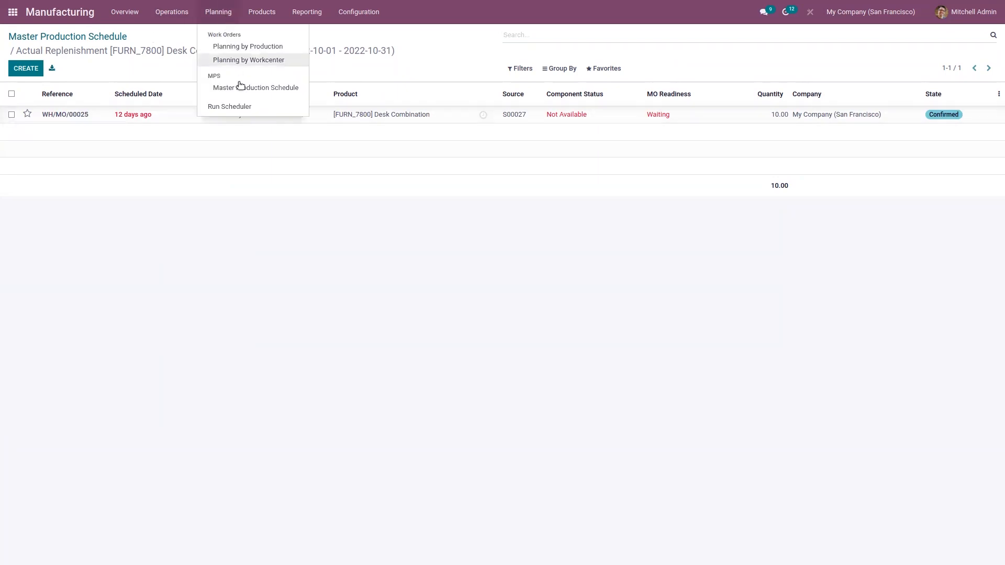
pyautogui.click(241, 87)
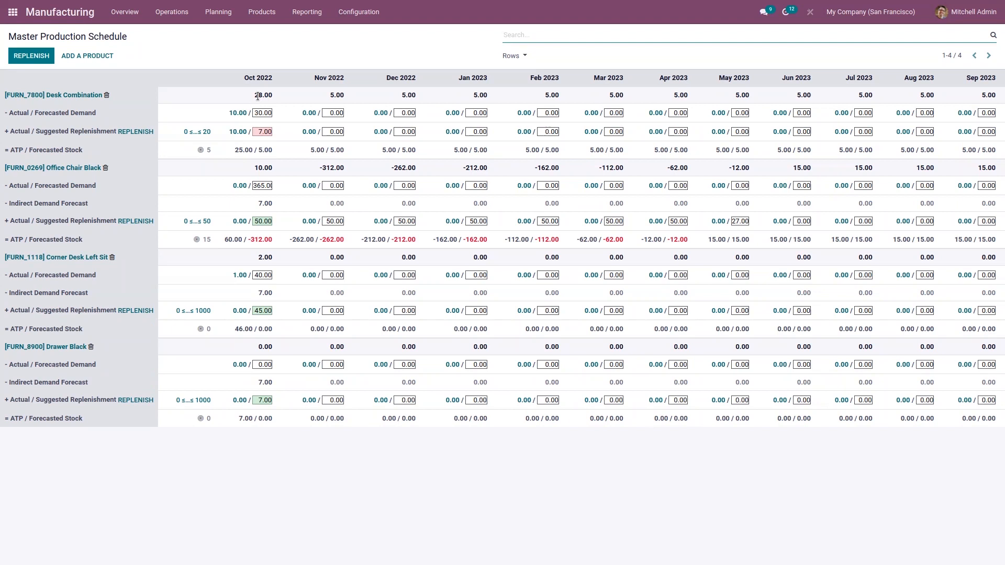
pyautogui.moveTo(257, 96)
pyautogui.click(199, 134)
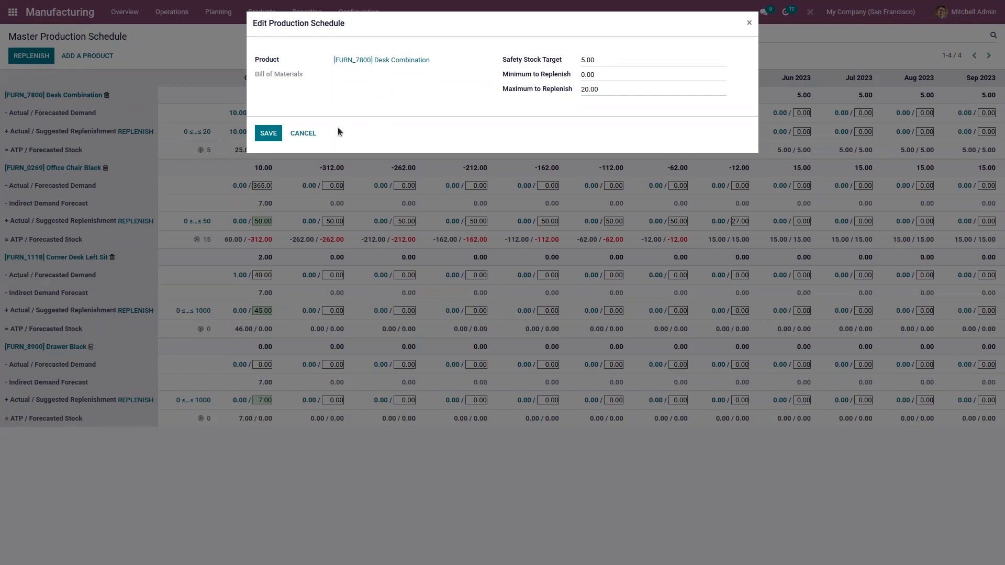
pyautogui.click(304, 134)
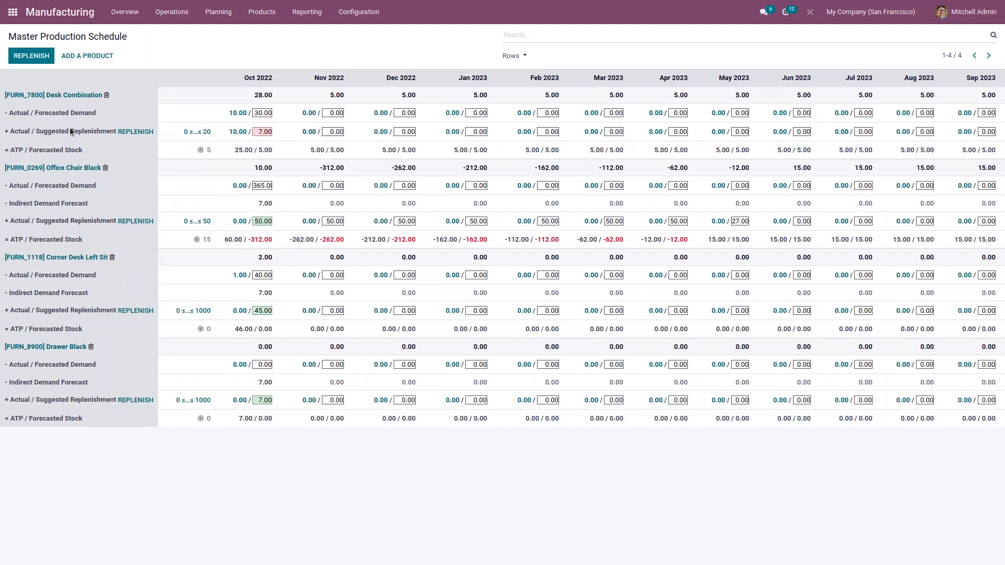
pyautogui.click(133, 134)
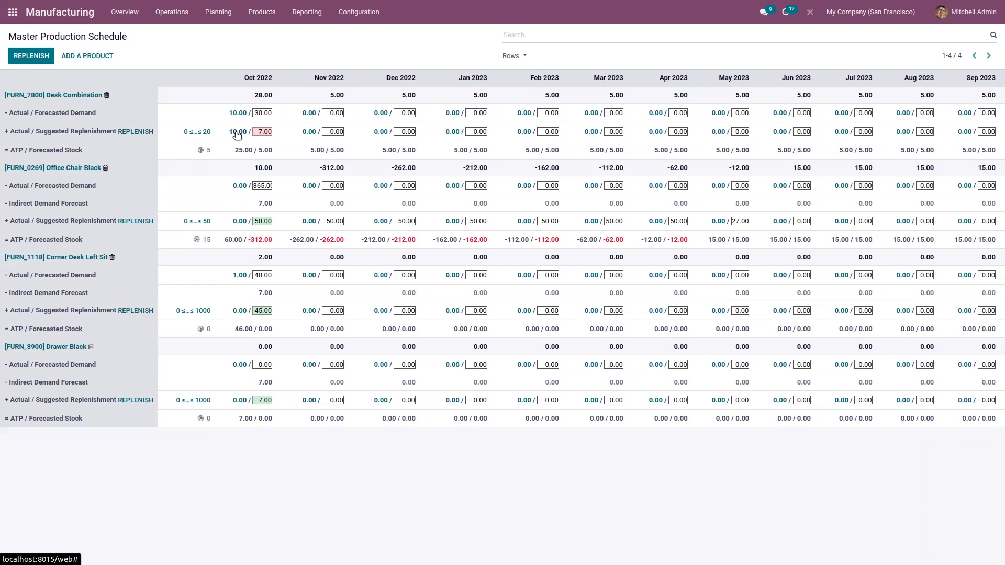
# - Cancel the confirmed Desk Combination manufacturing order that came from the sales order and return to the manufacturing orders list
pyautogui.click(219, 13)
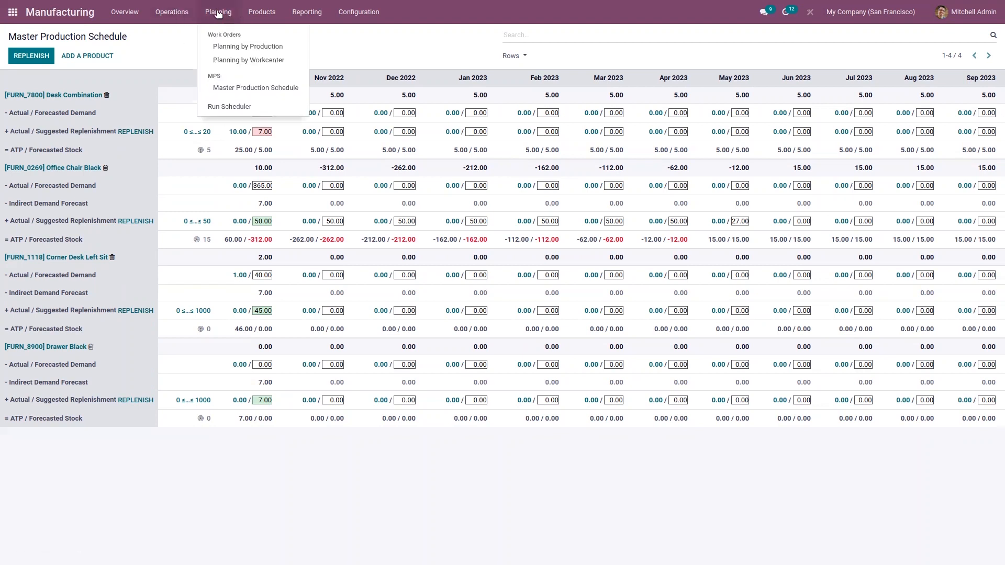
pyautogui.click(172, 12)
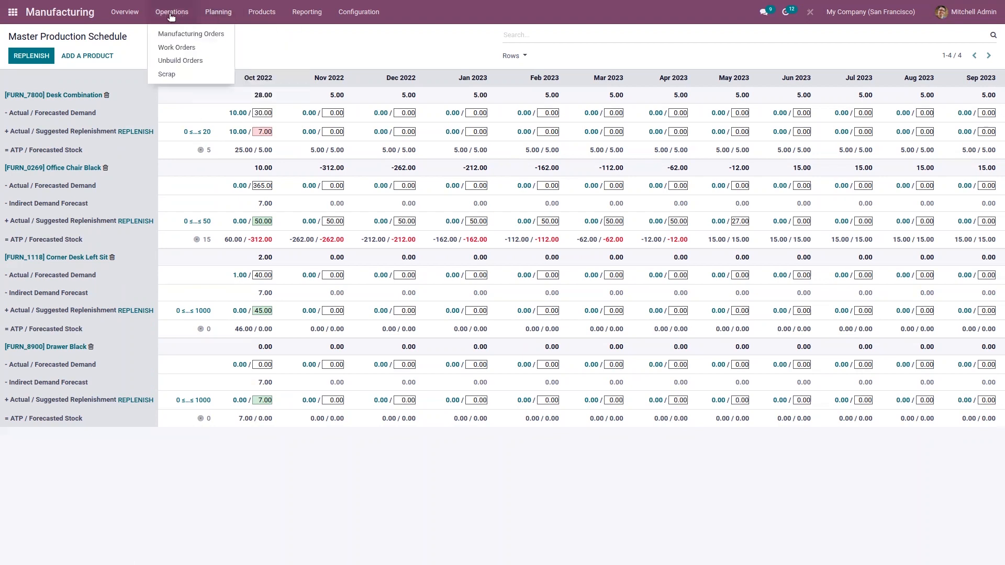
pyautogui.click(184, 33)
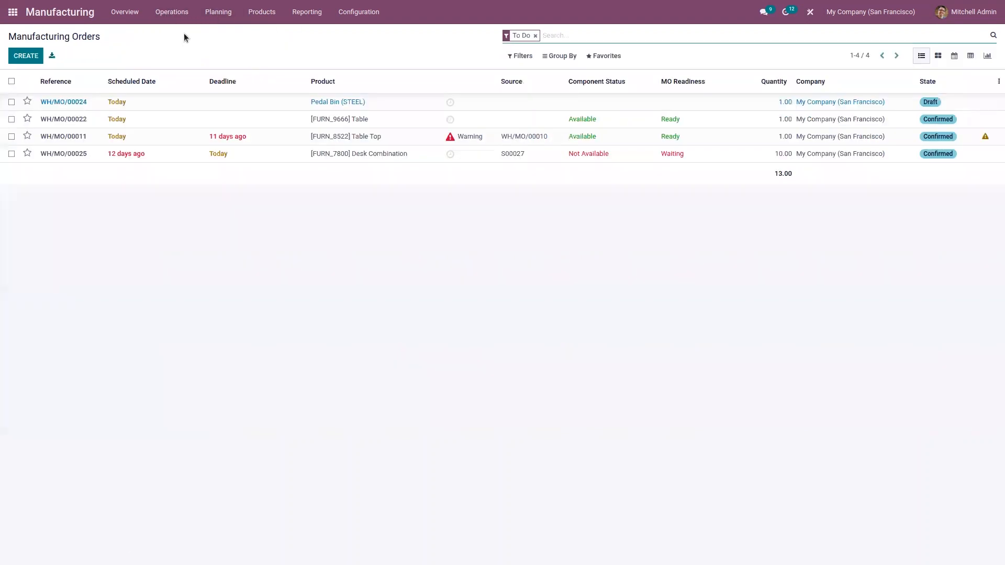
pyautogui.click(191, 160)
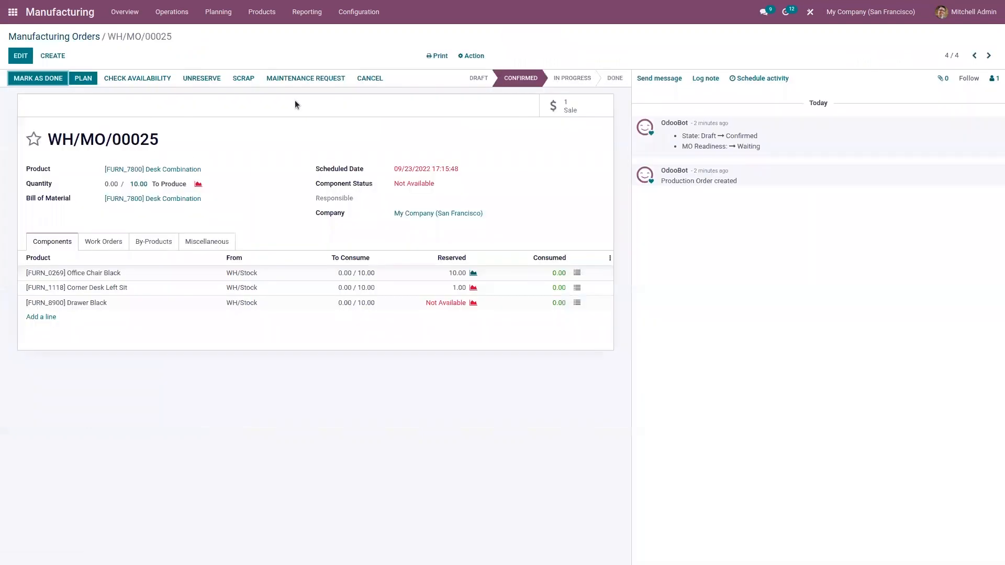
pyautogui.click(370, 79)
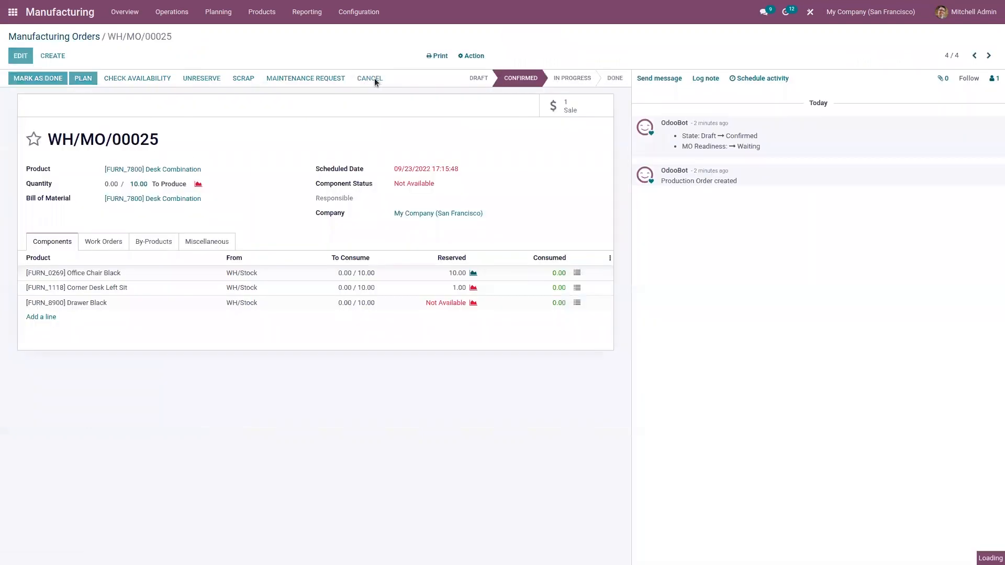
pyautogui.click(173, 12)
pyautogui.click(176, 36)
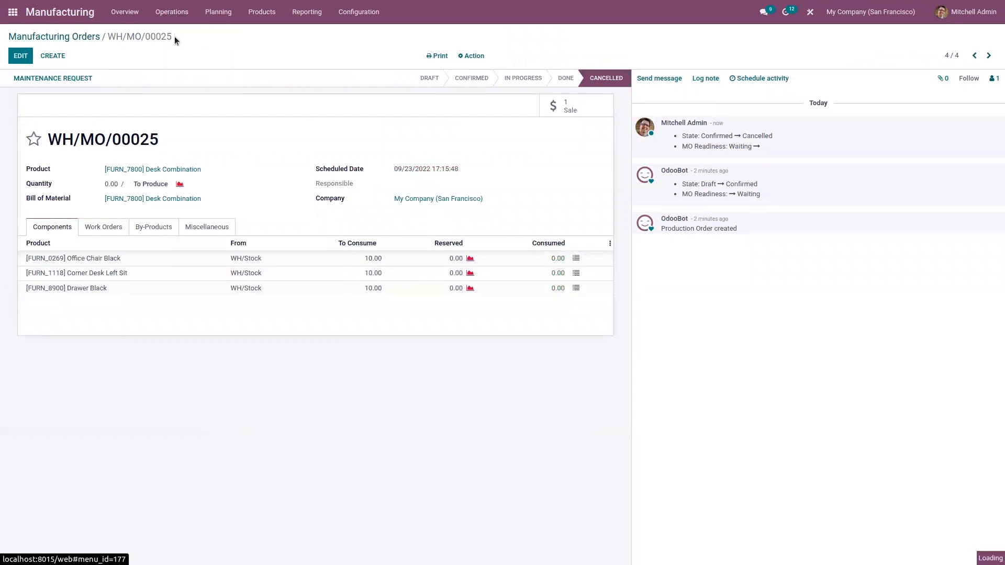
# - Replenish Desk Combination from the Master Production Schedule
pyautogui.click(173, 15)
pyautogui.click(218, 11)
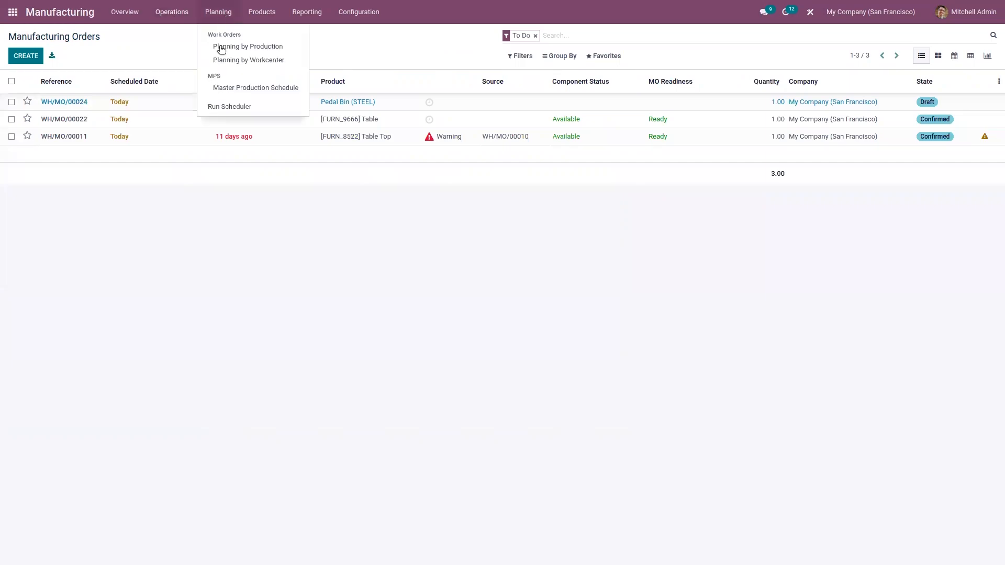
pyautogui.click(224, 88)
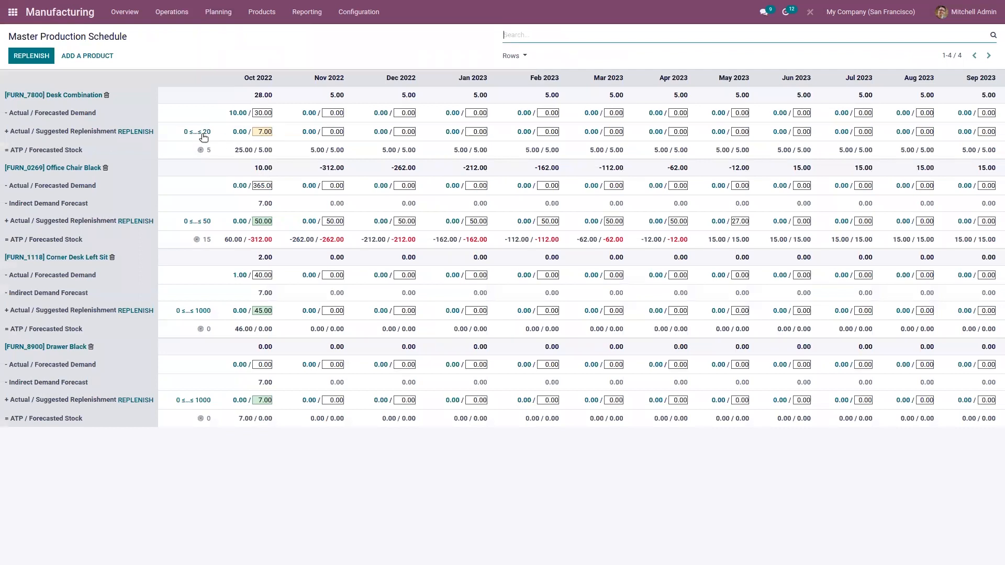
pyautogui.click(136, 132)
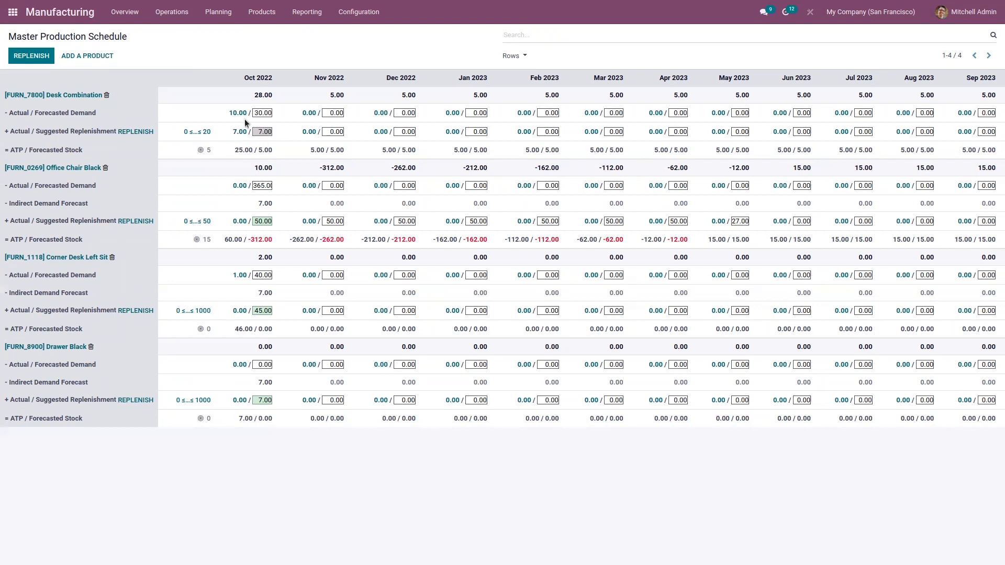
# - Examine the quantity and components of the Desk Combination manufacturing order sourced from MPS, and return to the list
pyautogui.click(218, 11)
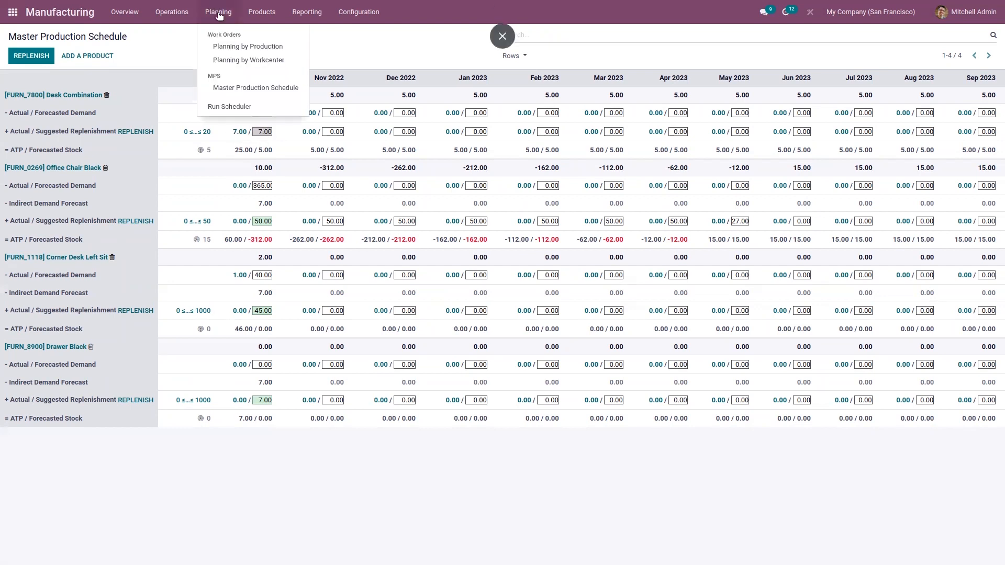
pyautogui.click(175, 13)
pyautogui.click(181, 34)
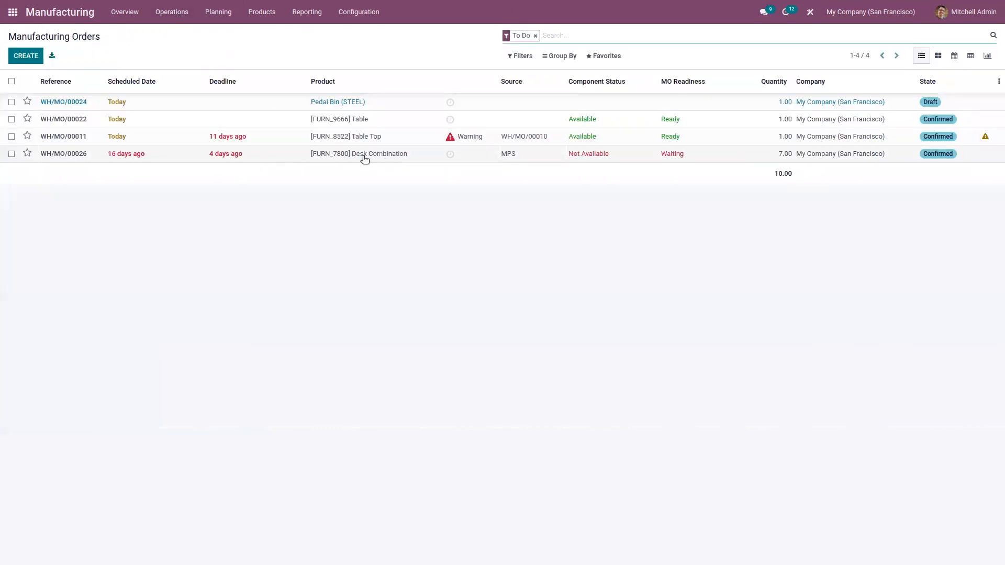
pyautogui.click(365, 159)
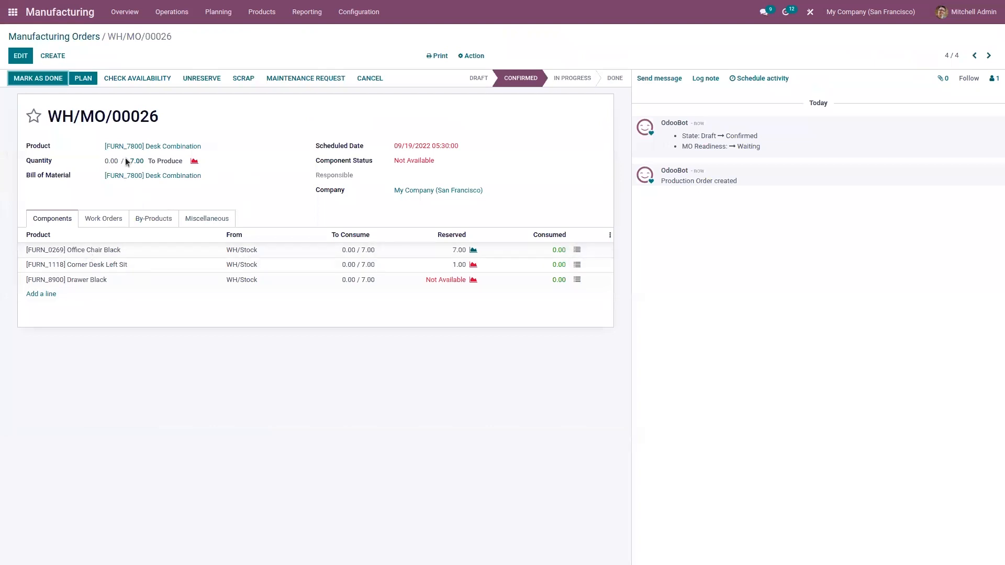
pyautogui.click(82, 37)
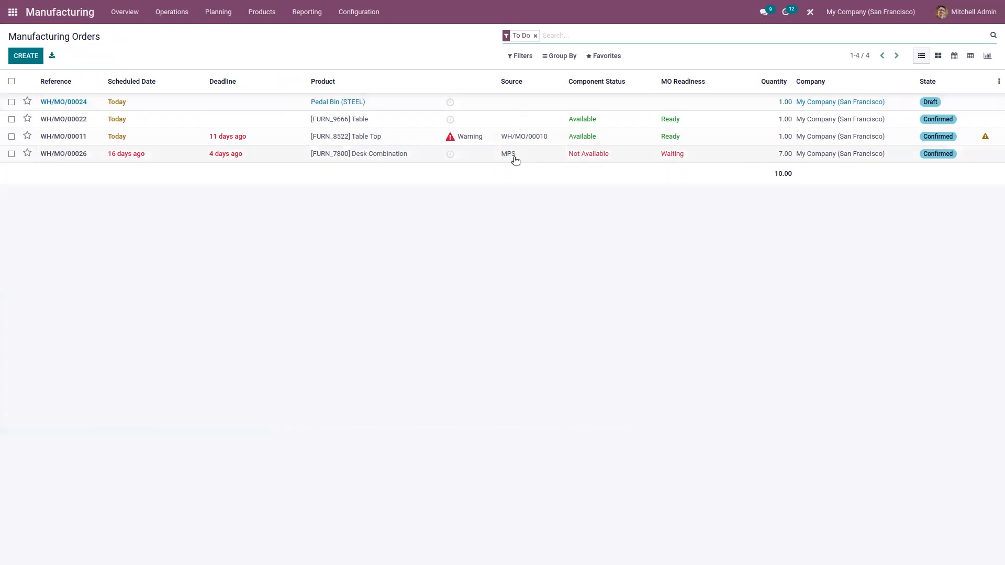
# - Reopen the Master Production Schedule and examine Desk Combination's actual and suggested replenishment for October 2022
pyautogui.click(180, 19)
pyautogui.moveTo(220, 11)
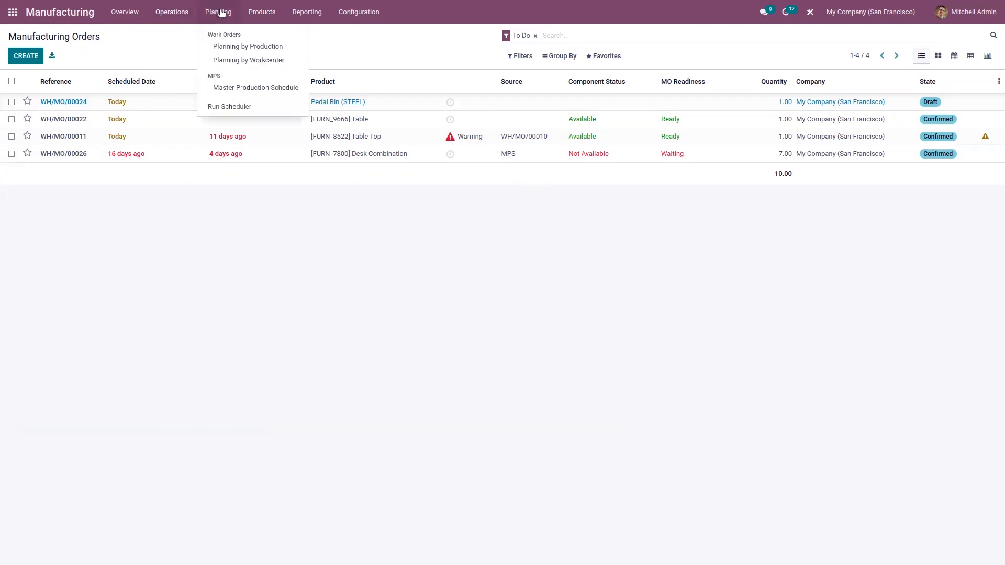
pyautogui.click(232, 90)
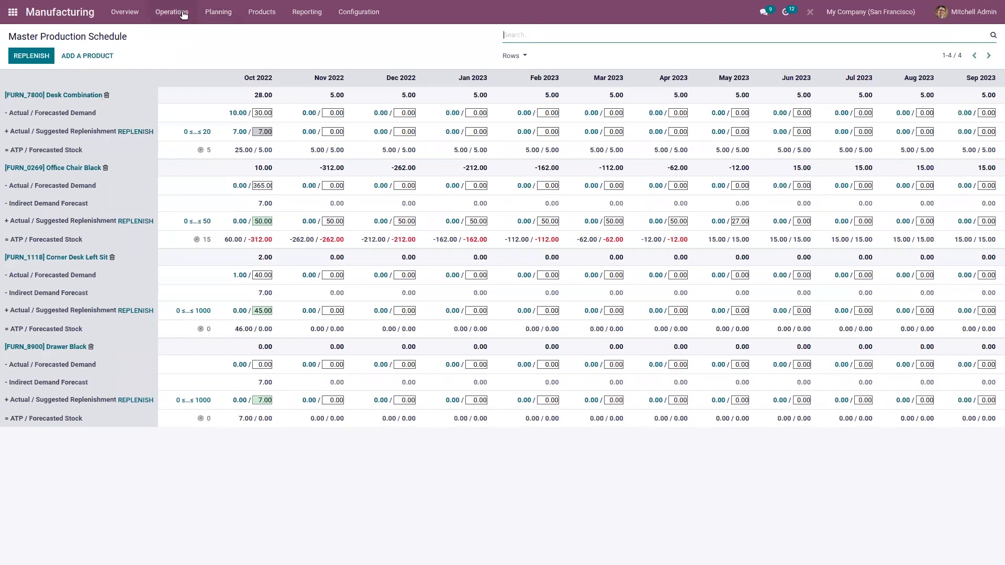
# - Open the Lots/Serial Numbers list and expand the Wooden Chair group
pyautogui.click(247, 8)
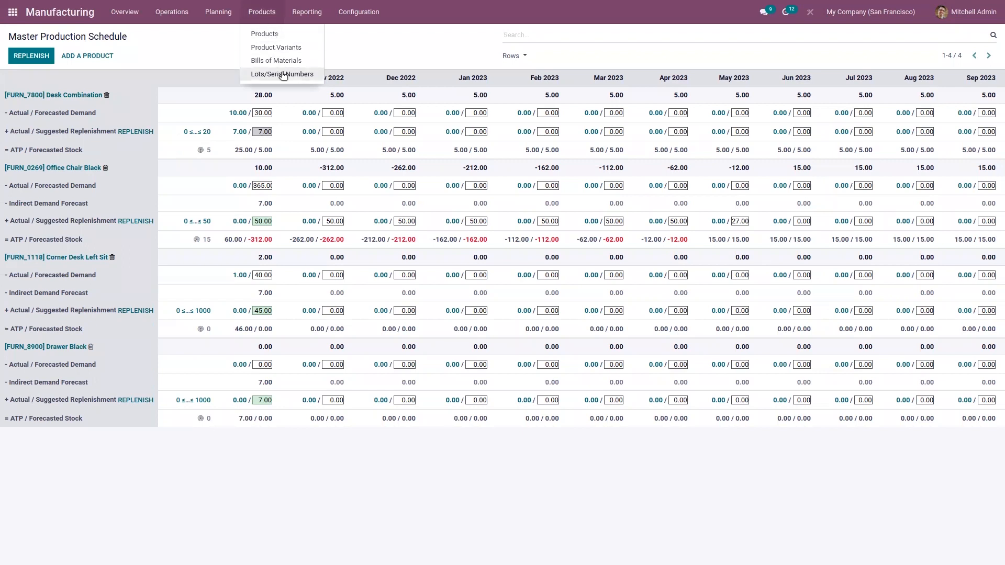
pyautogui.click(276, 74)
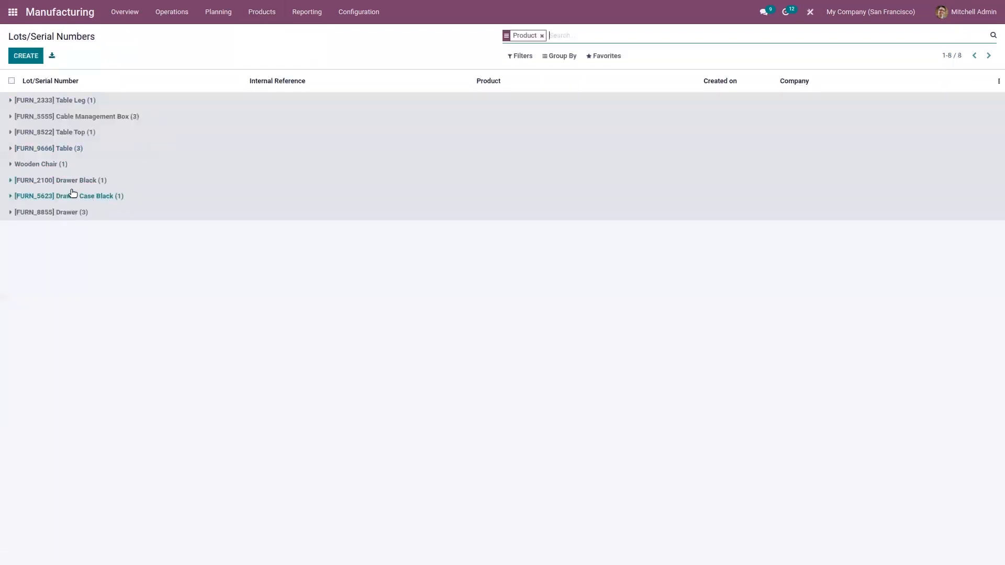
pyautogui.click(61, 168)
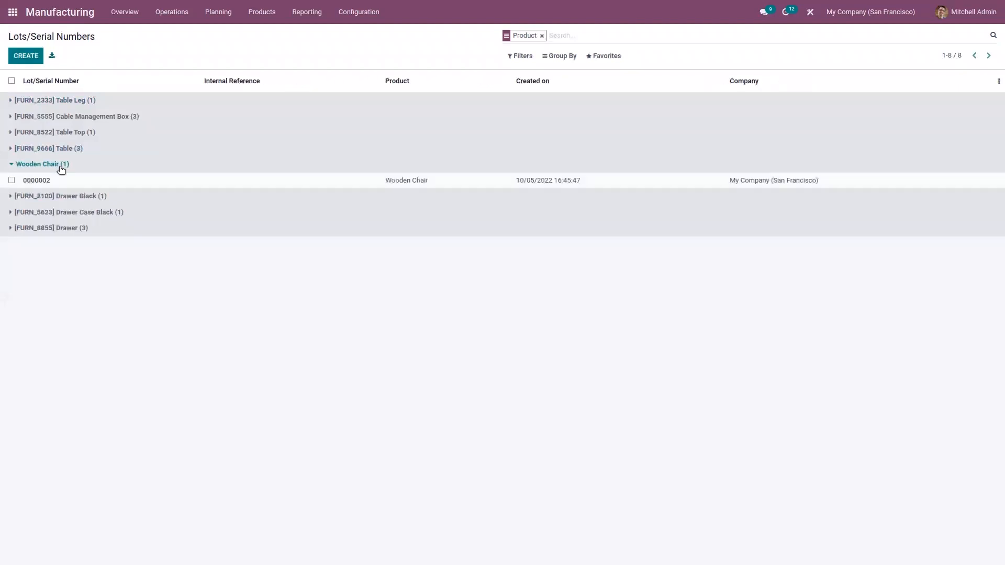
# - Expand the Drawer Black and Drawer Case Black groups to examine their lot/serial numbers
pyautogui.click(79, 198)
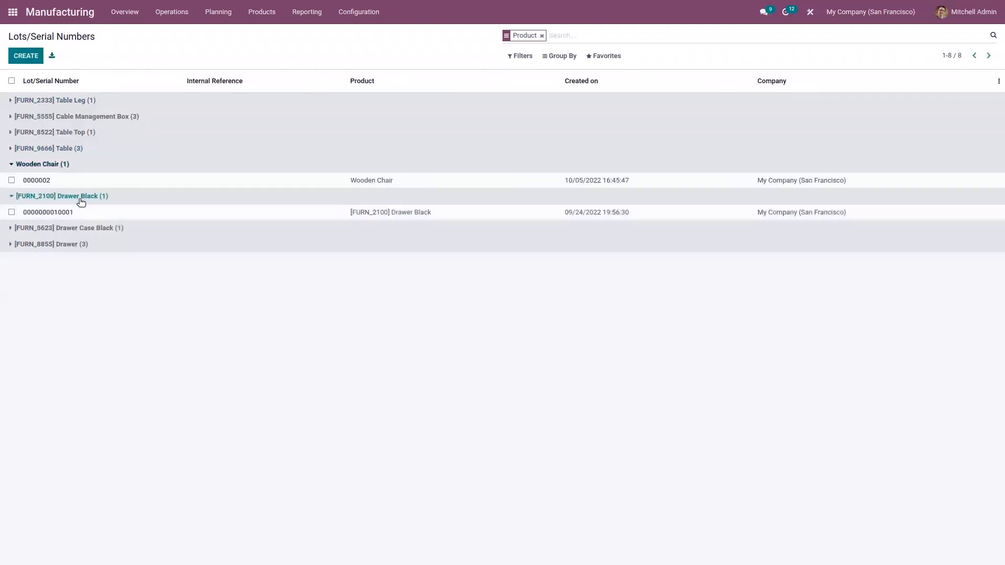
pyautogui.click(86, 230)
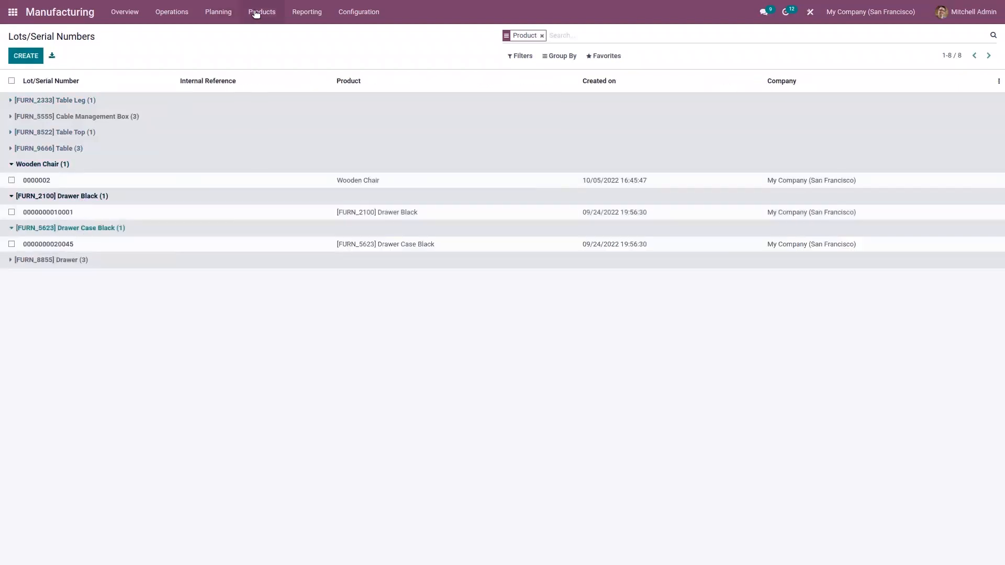
# - Open the Work Orders report and examine it in list, Gantt and pivot views, including the available pivot measures
pyautogui.click(307, 15)
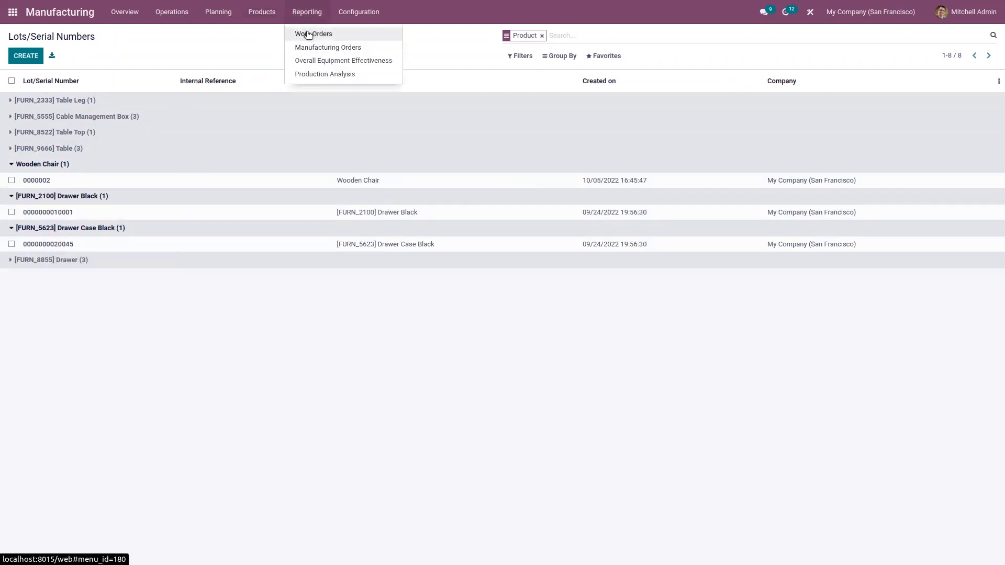
pyautogui.click(308, 34)
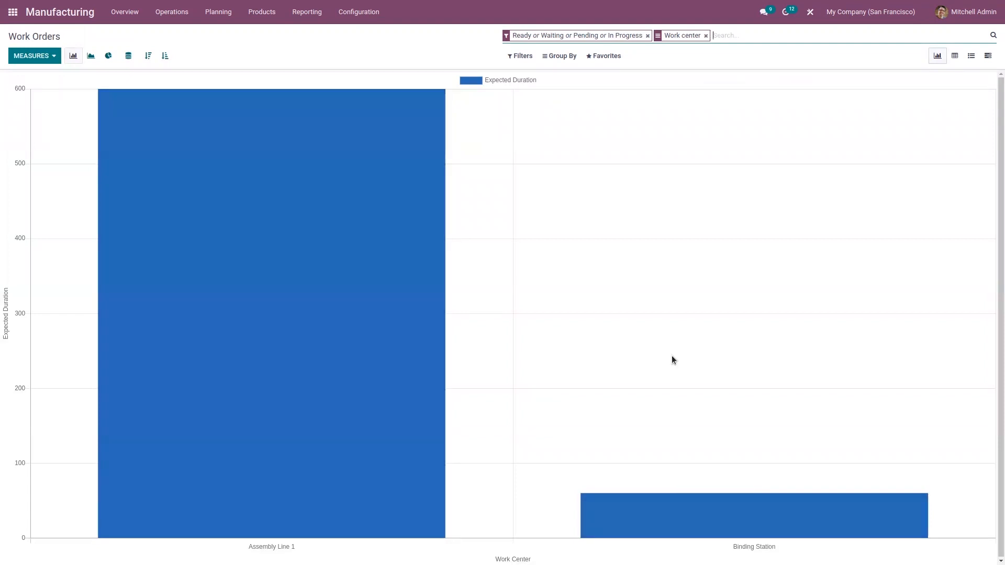
pyautogui.click(954, 57)
pyautogui.click(970, 57)
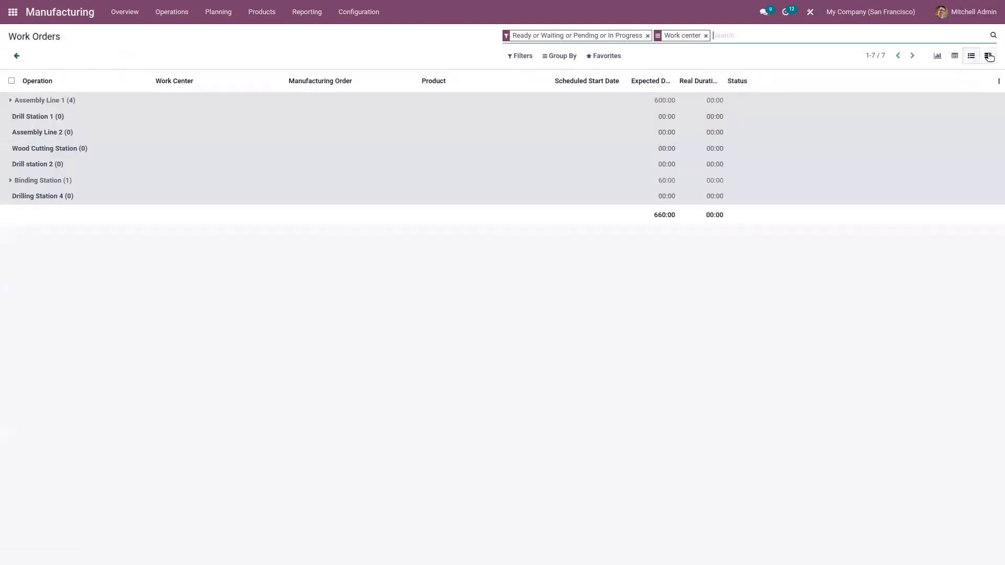
pyautogui.click(990, 57)
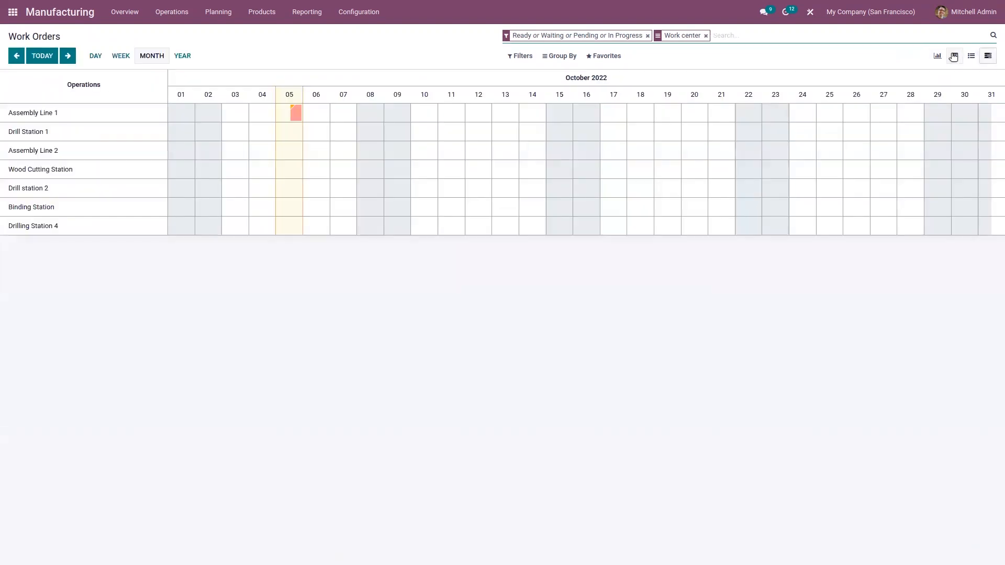
pyautogui.click(955, 56)
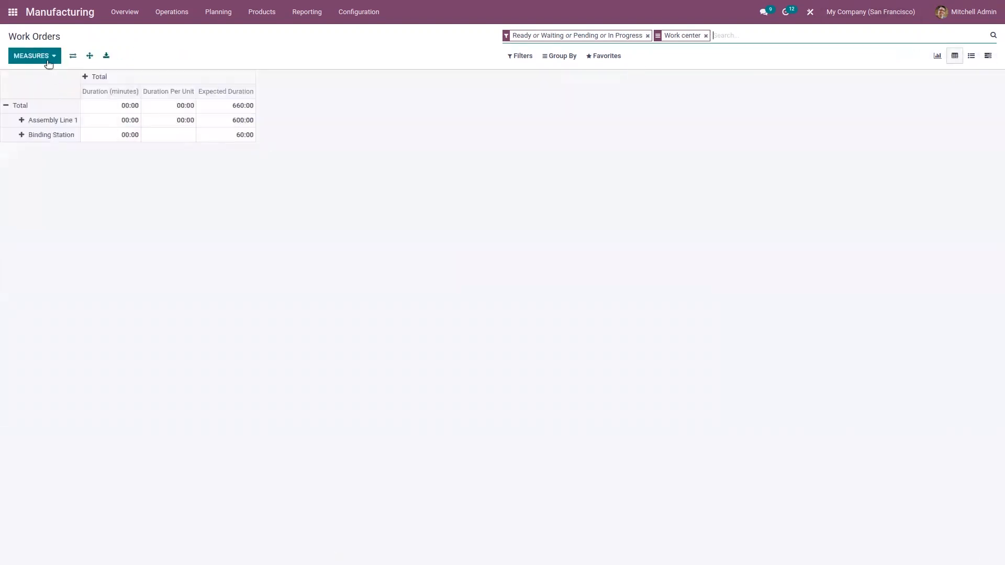
pyautogui.click(38, 57)
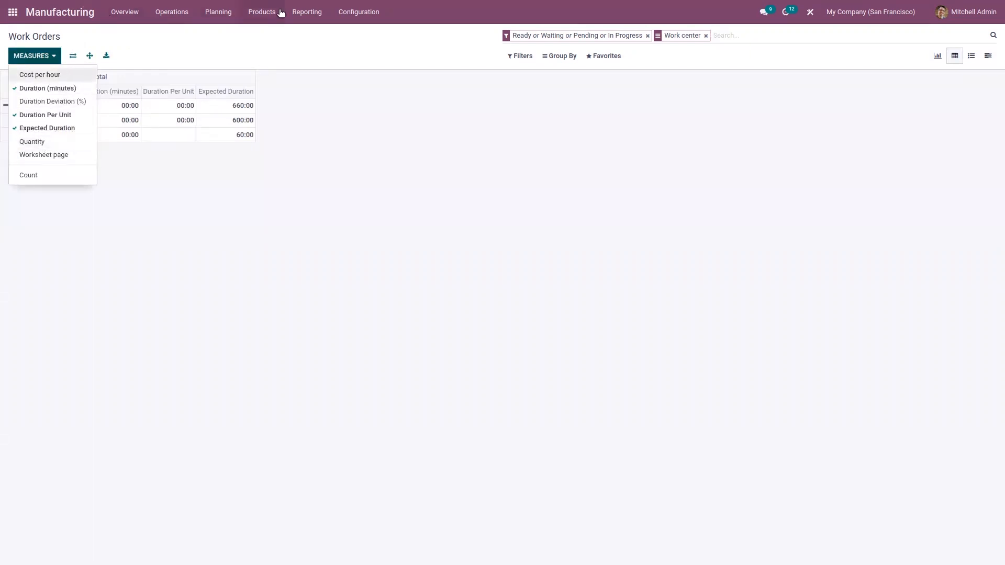
# - Open the Manufacturing Orders report and examine the charted product quantities of Desk Combination, Table and Table Top
pyautogui.click(307, 14)
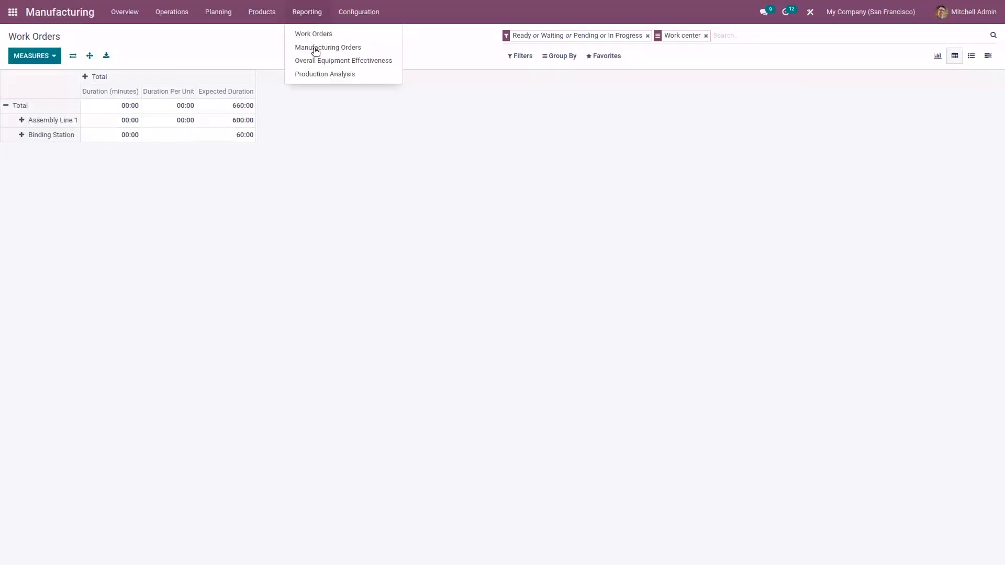
pyautogui.click(311, 48)
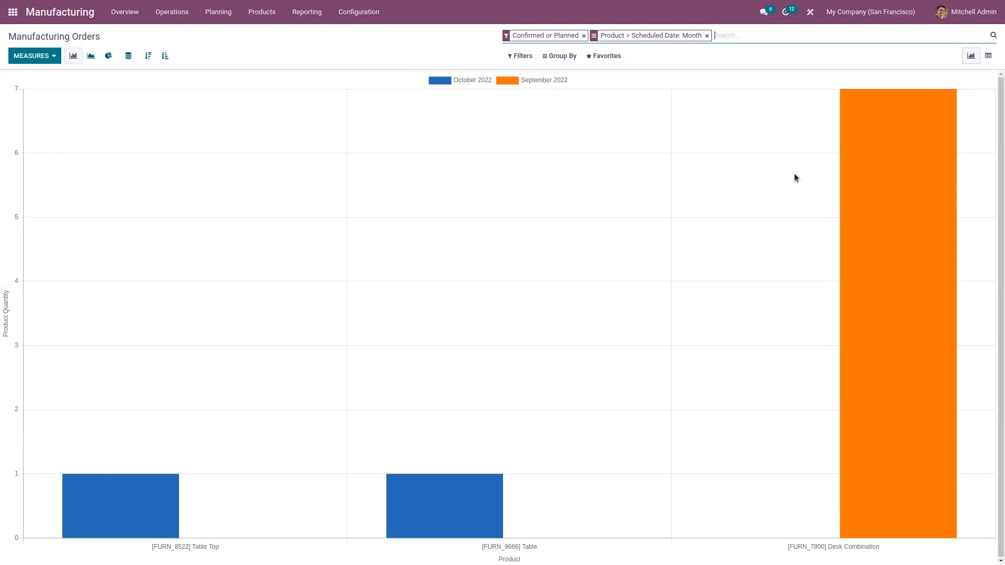
pyautogui.moveTo(938, 211)
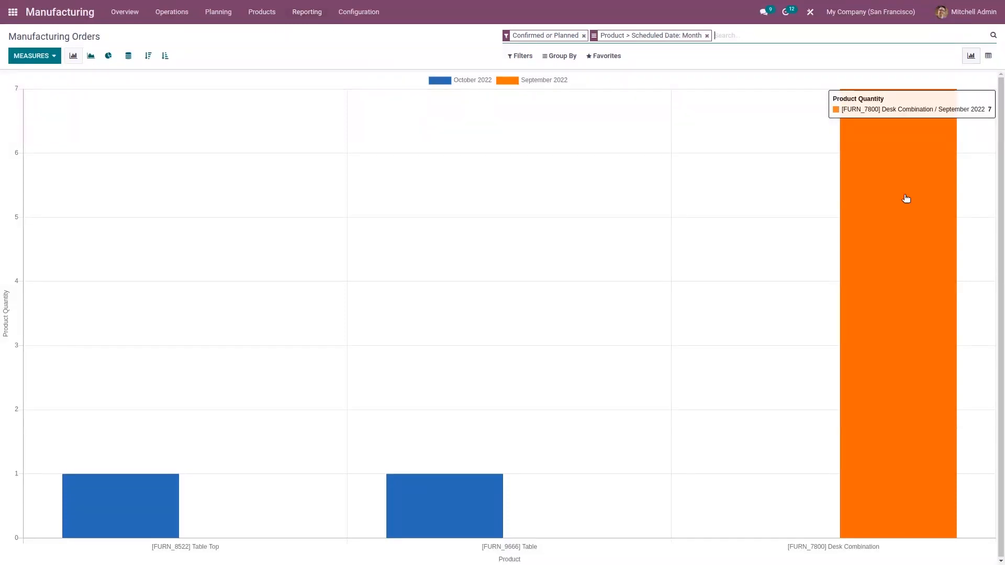
pyautogui.moveTo(436, 506)
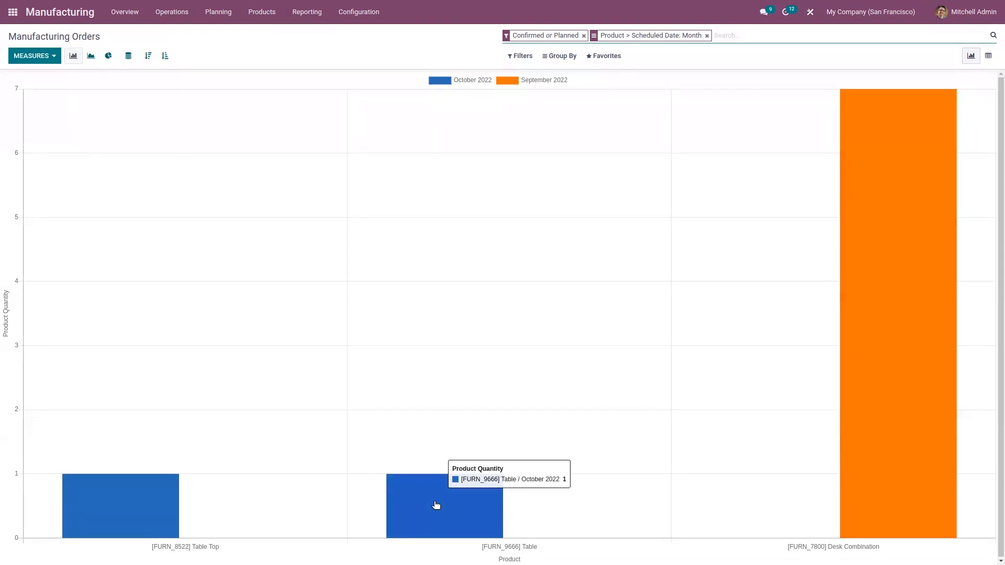
pyautogui.moveTo(138, 530)
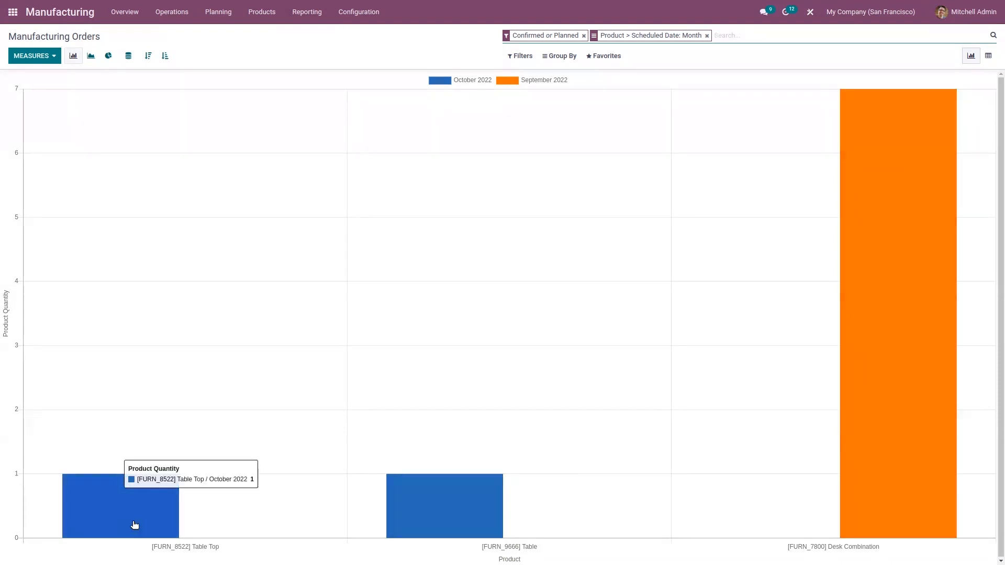
pyautogui.moveTo(482, 511)
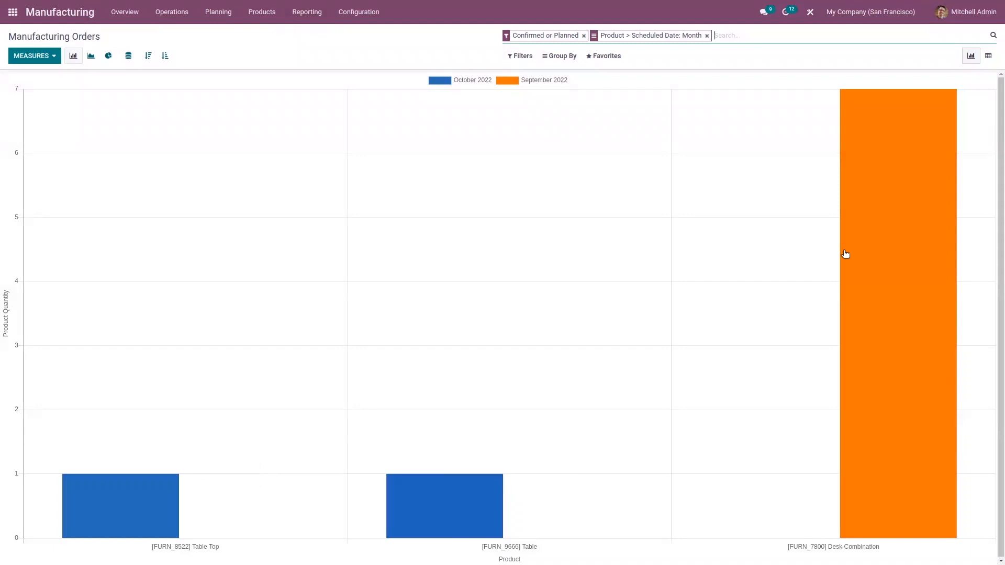
# - Show the Manufacturing Orders report as a pivot and add Quantity Producing, Quantity To Produce, Total Quantity, Extra Cost and Backorder Sequence
pyautogui.click(988, 57)
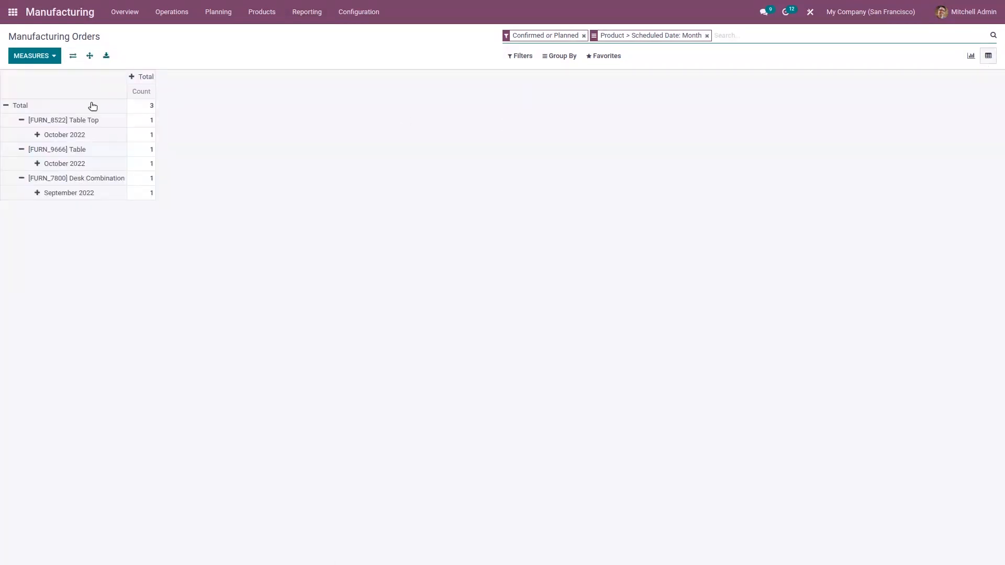
pyautogui.click(33, 60)
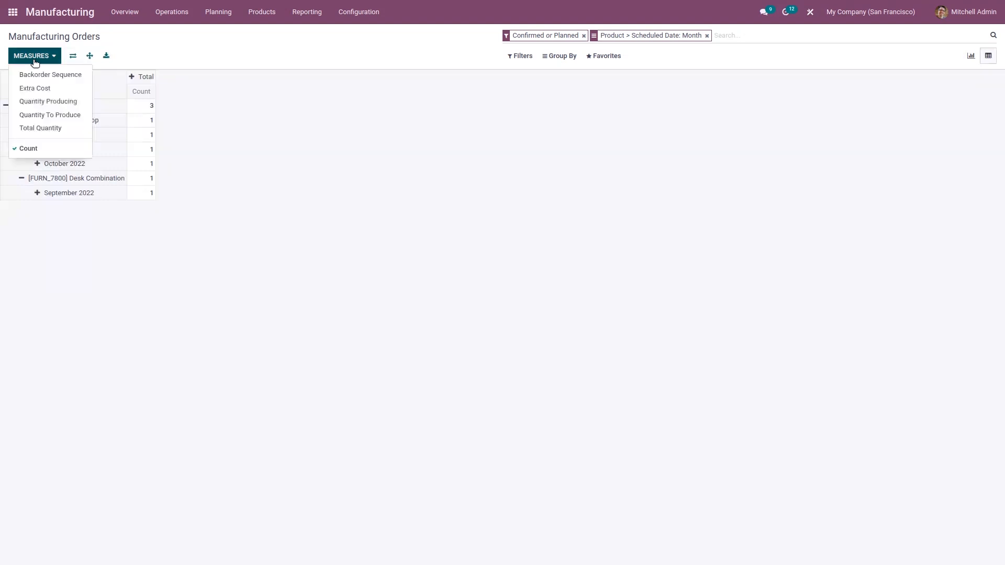
pyautogui.click(57, 103)
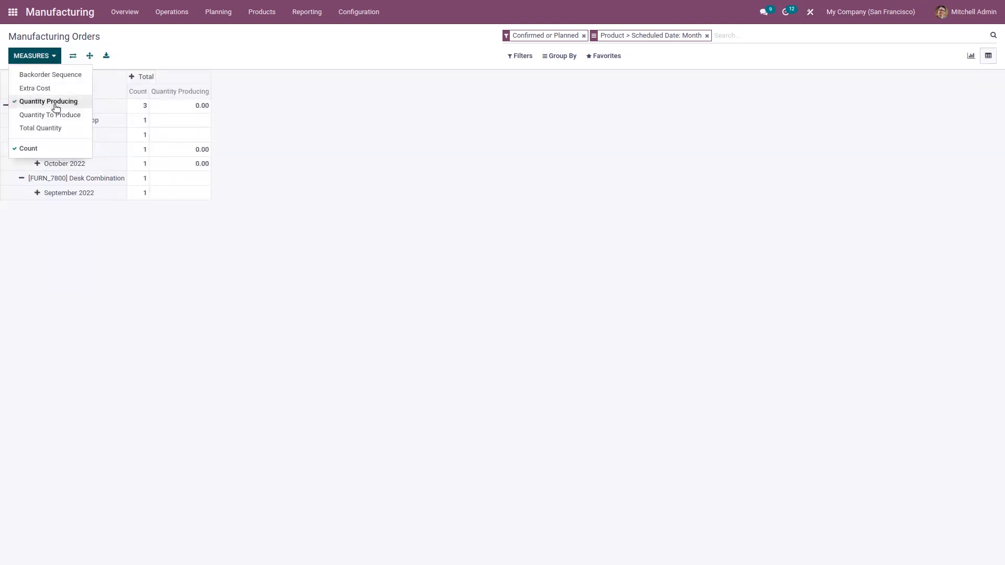
pyautogui.click(55, 116)
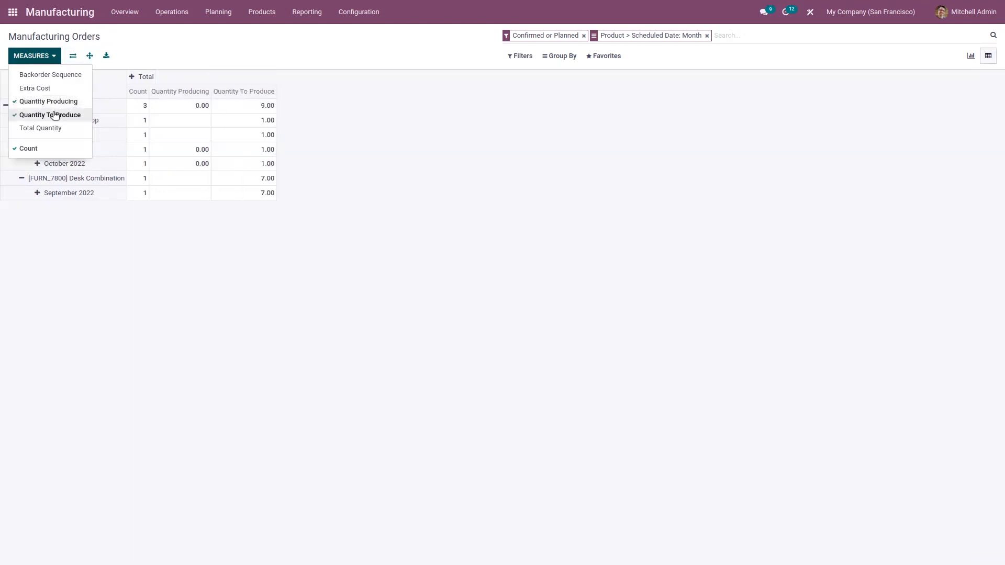
pyautogui.click(56, 134)
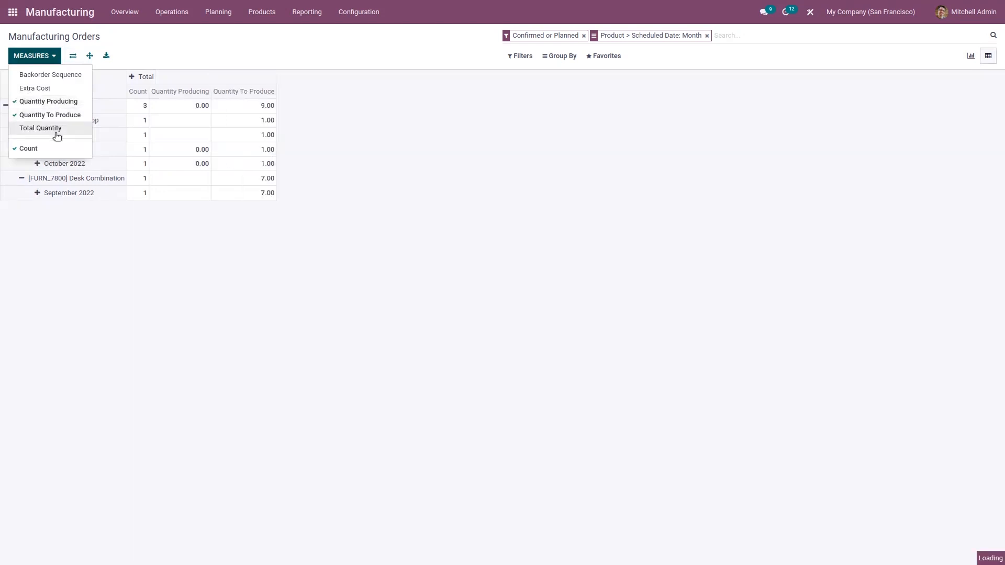
pyautogui.click(46, 90)
pyautogui.click(63, 76)
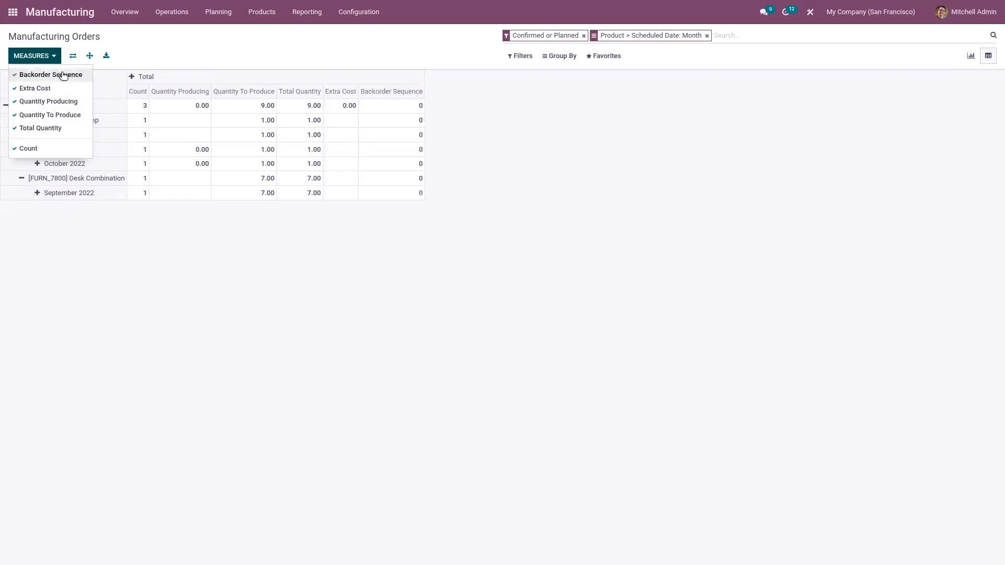
pyautogui.click(589, 156)
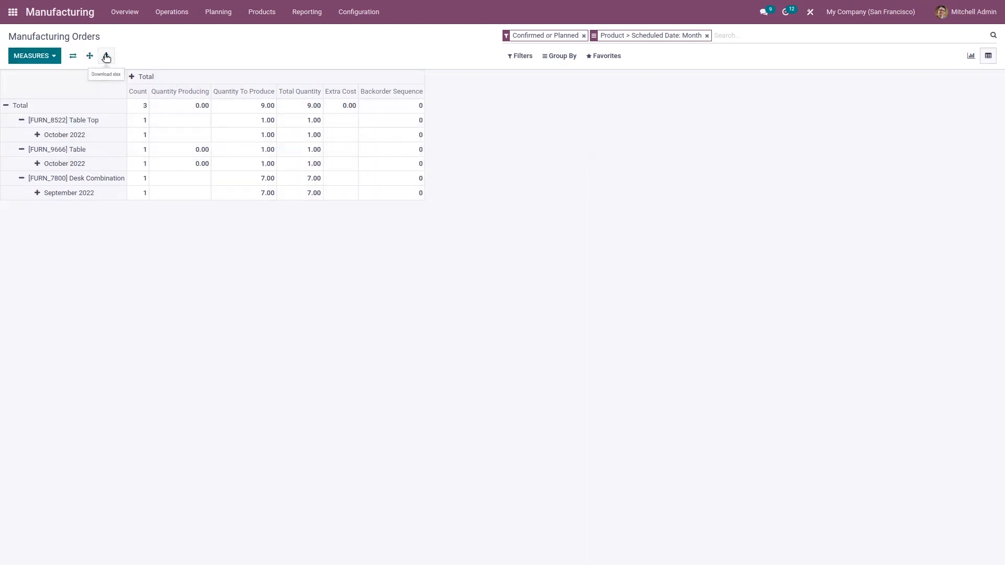
# - Open the Overall Equipment Effectiveness report as a list and expand Assembly Line 1, Drill Station 1, Assembly Line 2 and Binding Station
pyautogui.click(302, 16)
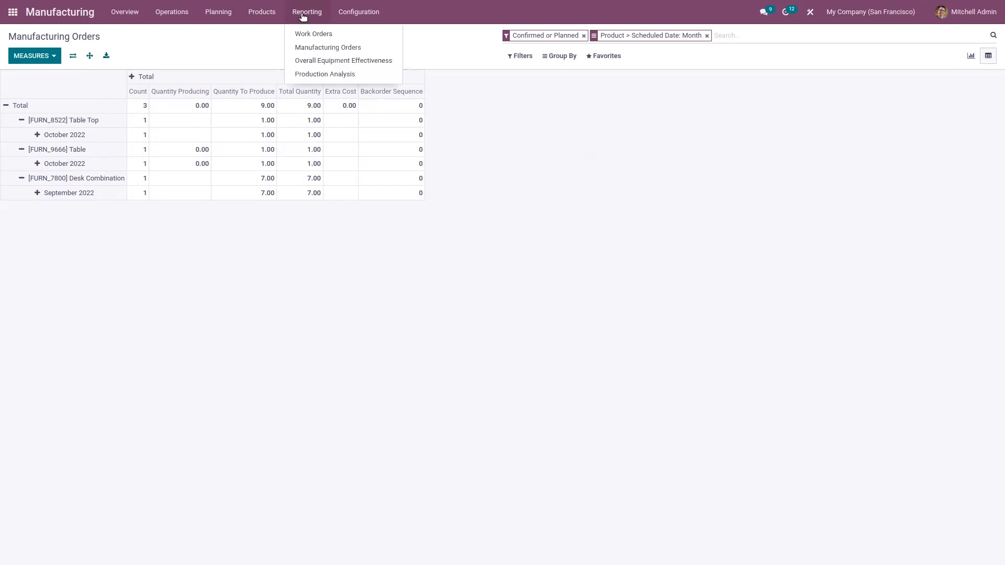
pyautogui.click(304, 61)
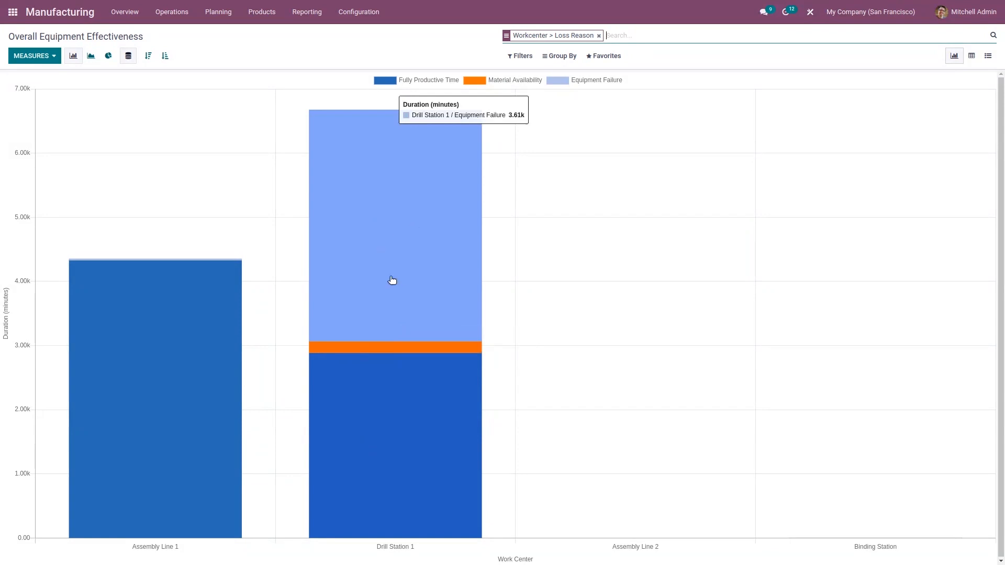
pyautogui.click(988, 59)
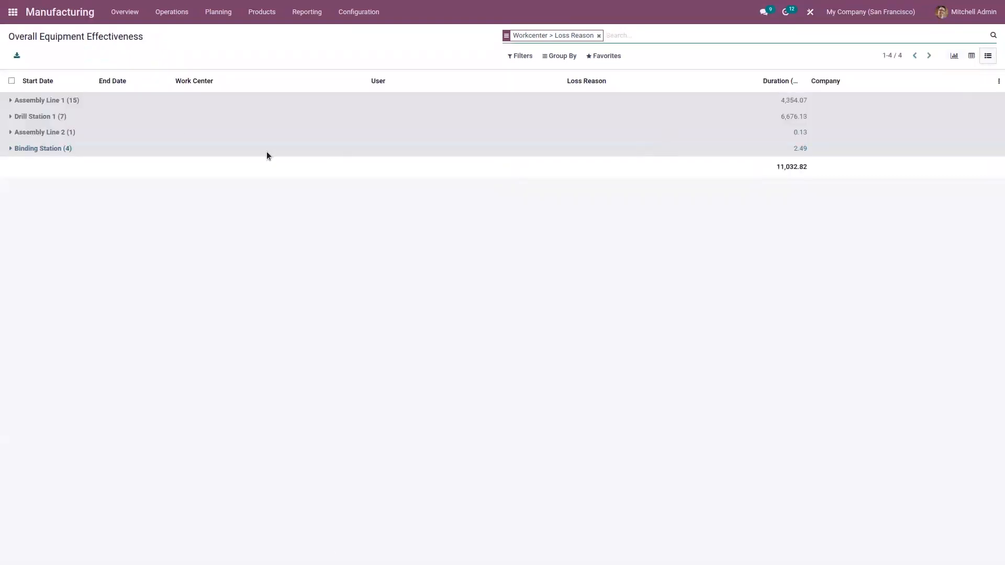
pyautogui.click(65, 105)
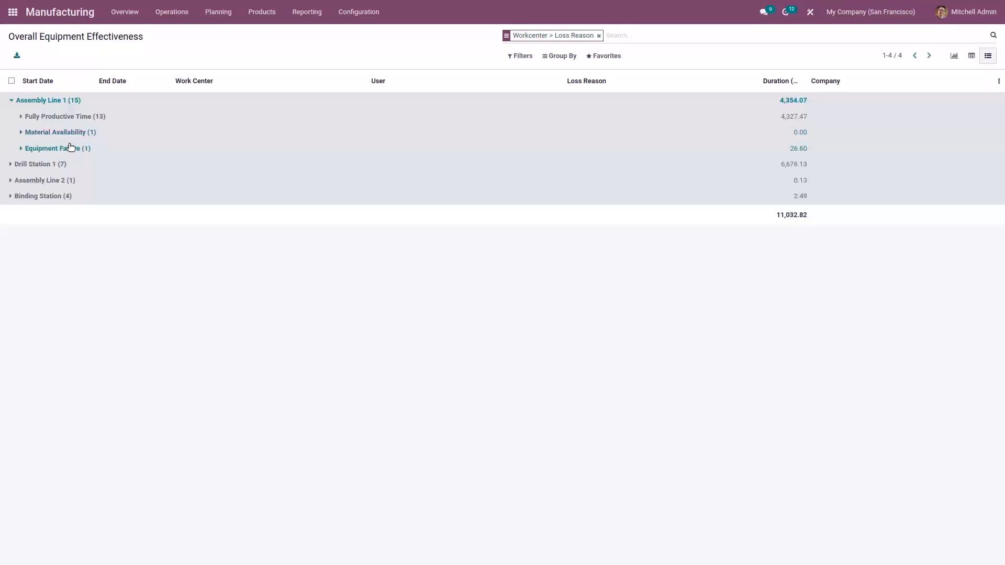
pyautogui.click(52, 165)
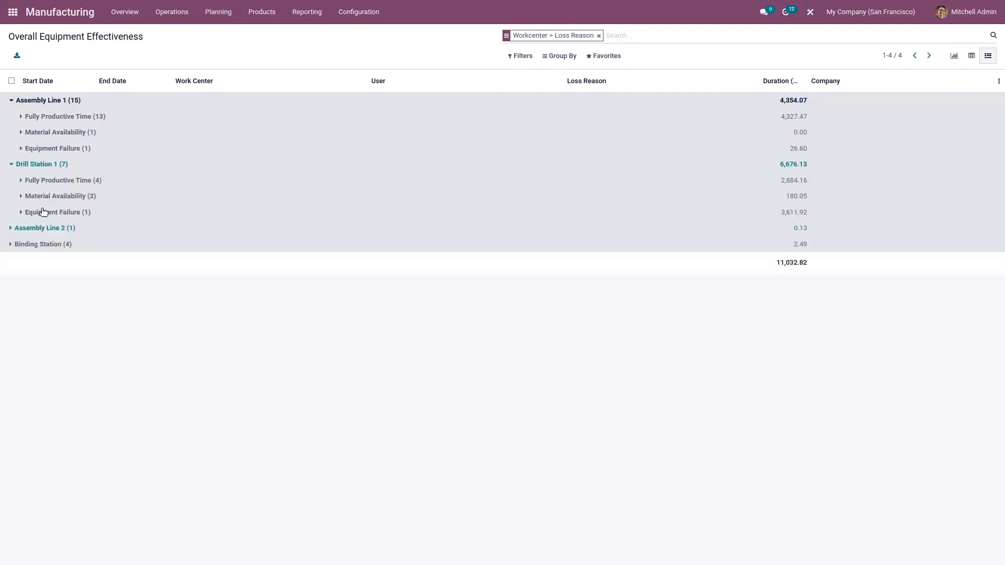
pyautogui.click(45, 229)
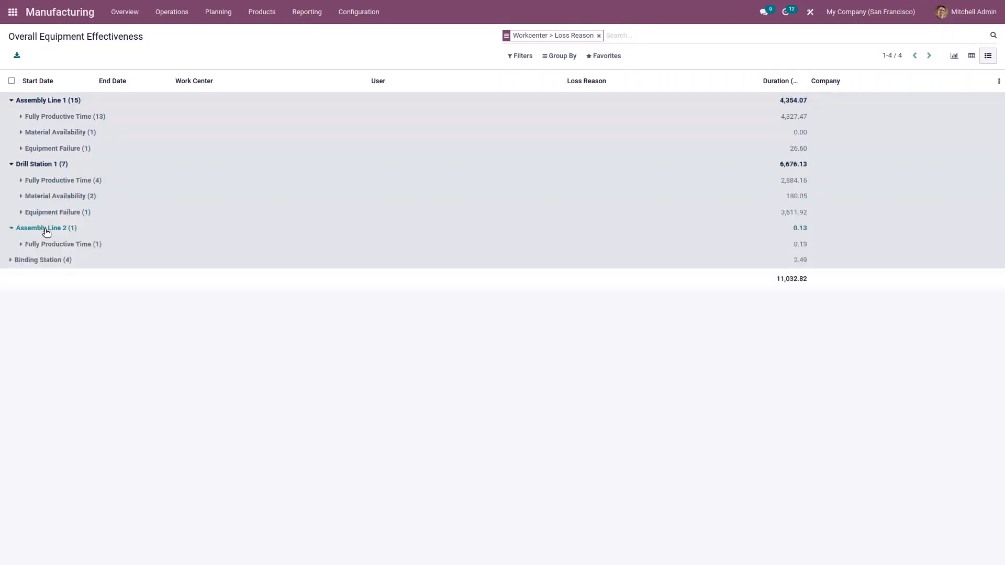
pyautogui.click(44, 260)
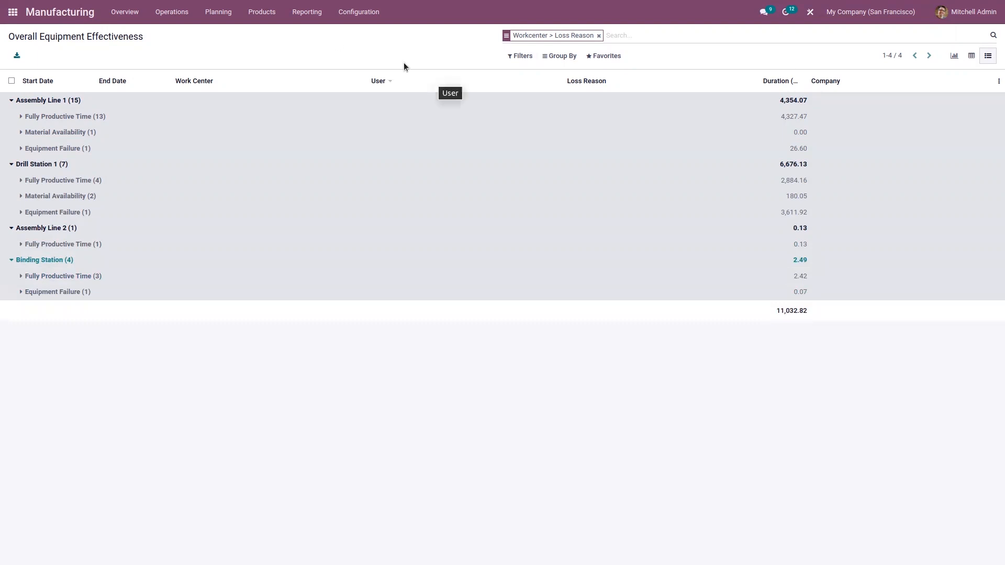
# - From the Work Centers Overview, examine Drill Station 1's OEE report as a pie chart and a list, and return to the overview
pyautogui.click(315, 13)
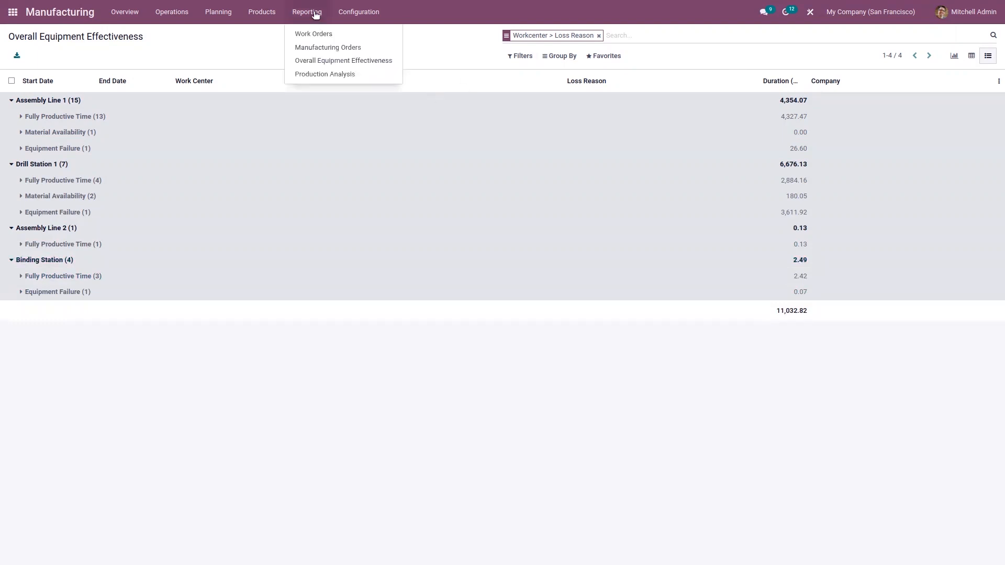
pyautogui.click(130, 13)
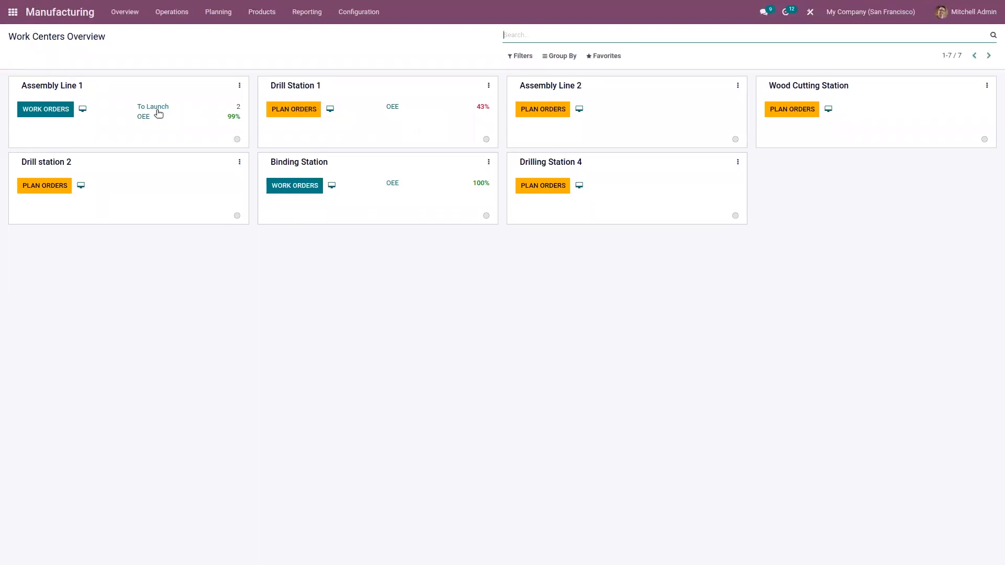
pyautogui.click(488, 84)
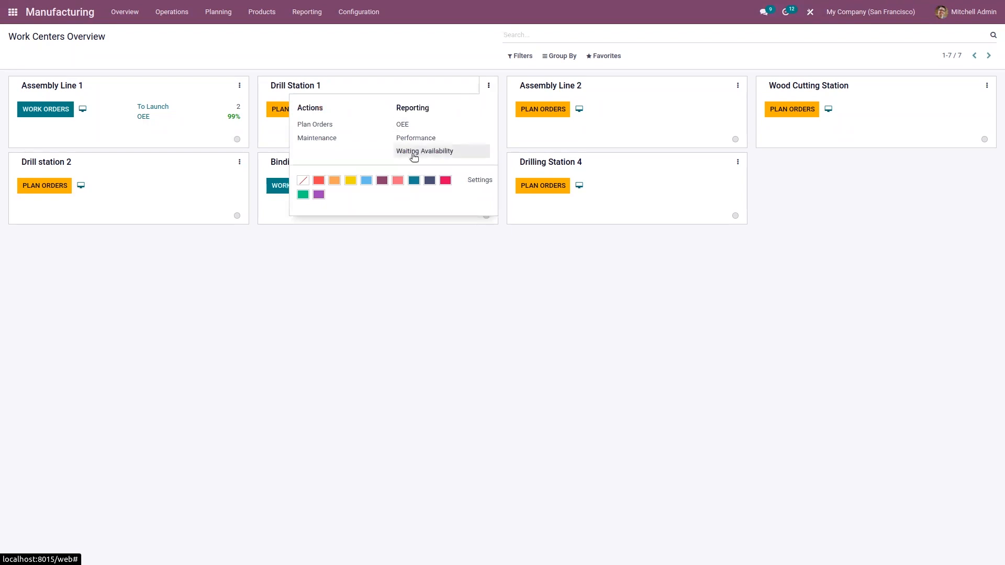
pyautogui.click(403, 128)
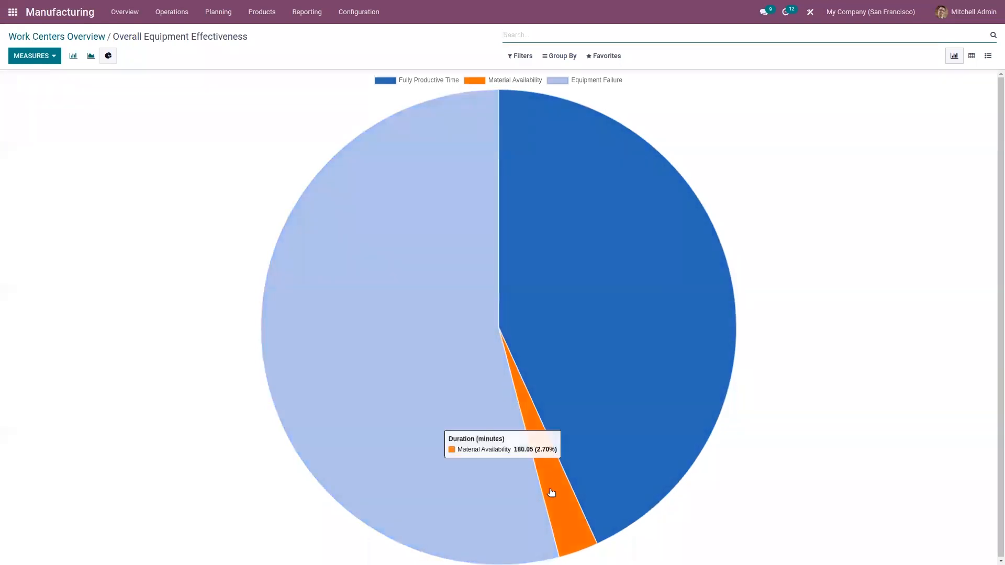
pyautogui.click(989, 56)
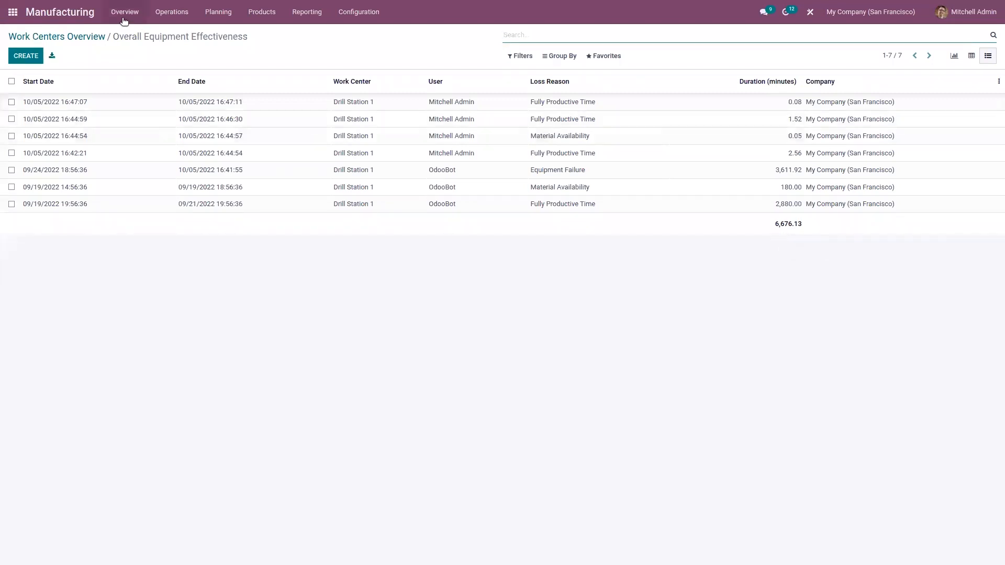
pyautogui.click(90, 37)
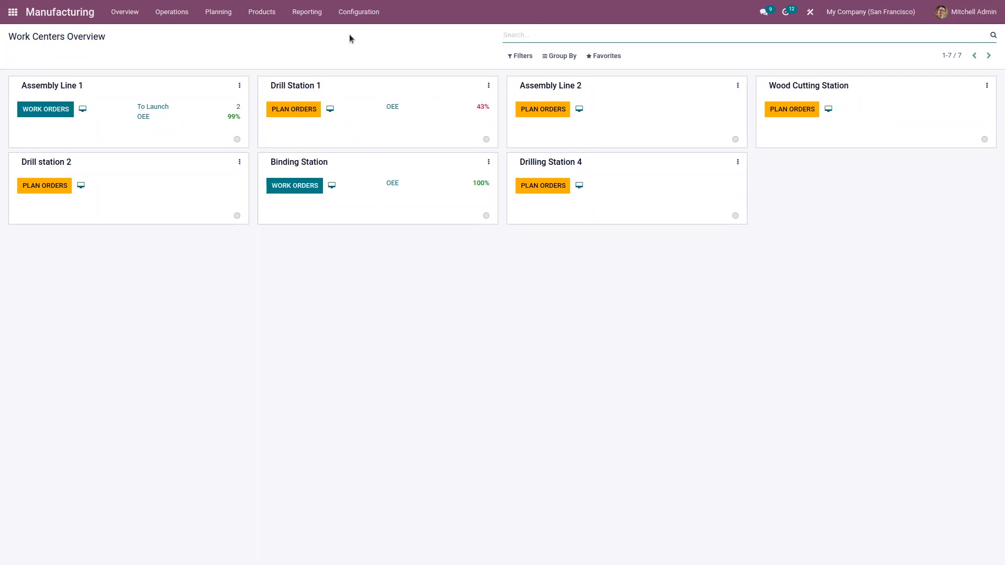
# - Open the Production Analysis report and examine the production costs per product
pyautogui.click(313, 14)
pyautogui.click(332, 74)
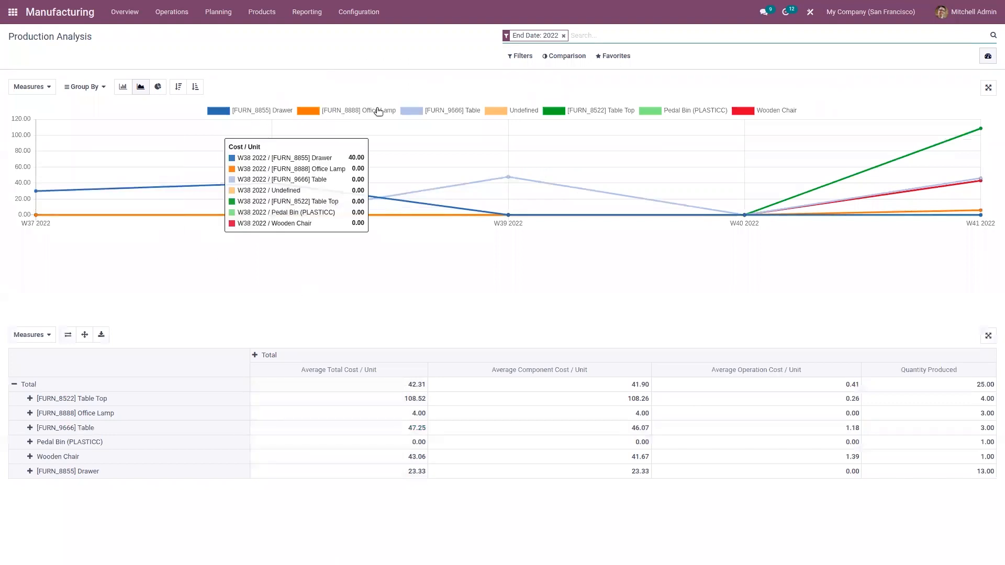
# - Set the Production Analysis graph's measure to Count, examine the line and pie charts, and display it as a bar chart
pyautogui.click(42, 87)
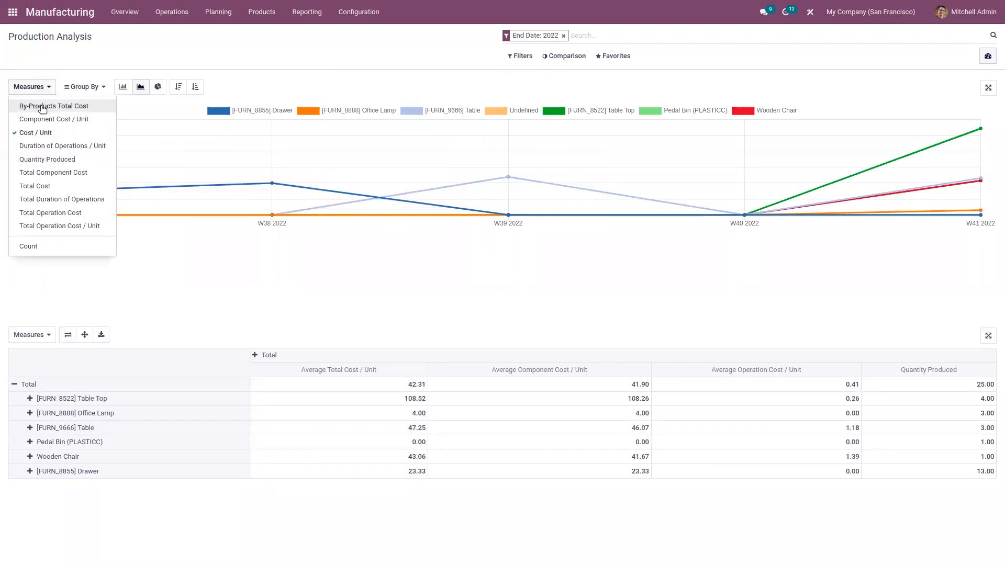
pyautogui.click(29, 246)
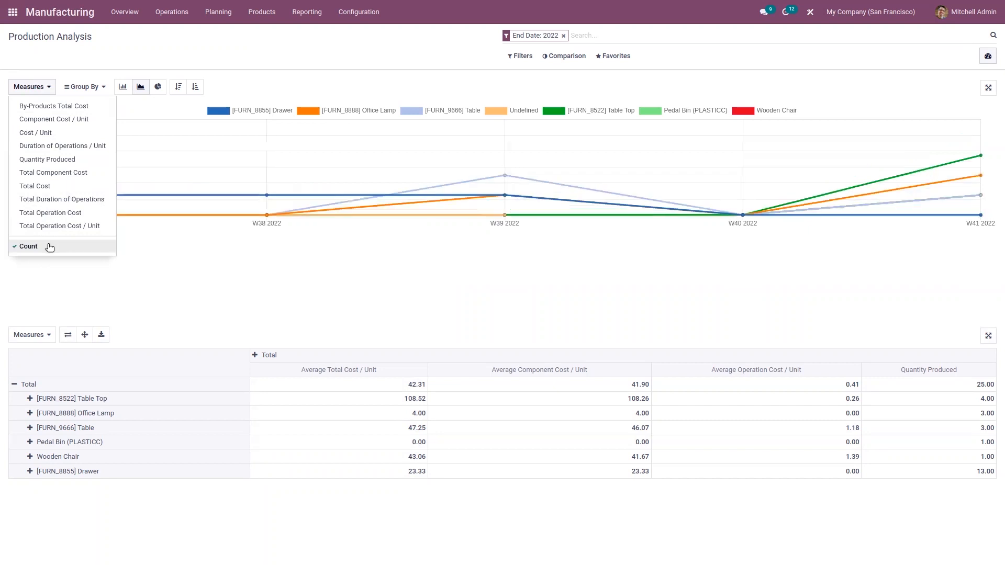
pyautogui.click(146, 274)
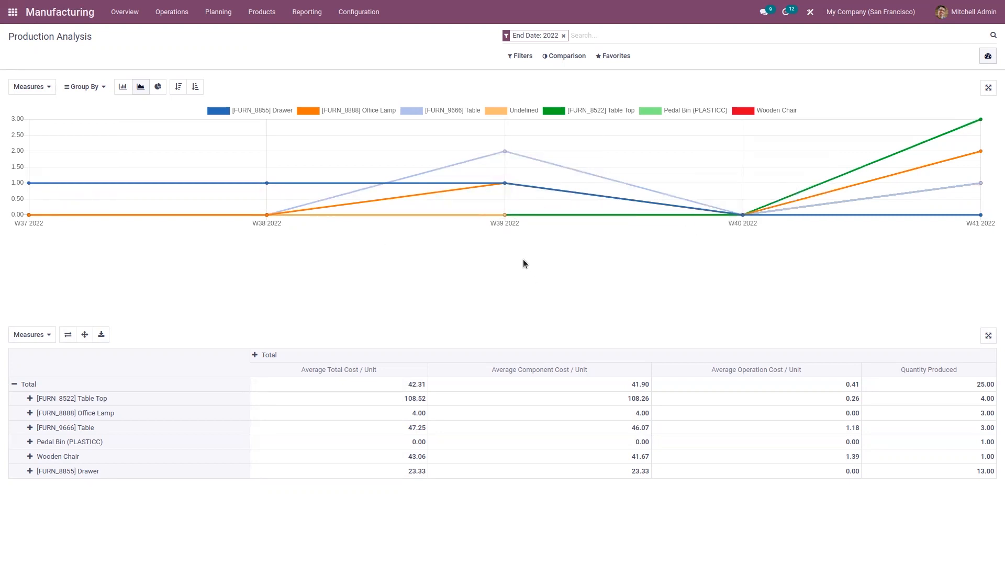
pyautogui.moveTo(435, 225)
pyautogui.moveTo(500, 234)
pyautogui.moveTo(27, 230)
pyautogui.moveTo(982, 153)
pyautogui.moveTo(783, 225)
pyautogui.click(158, 88)
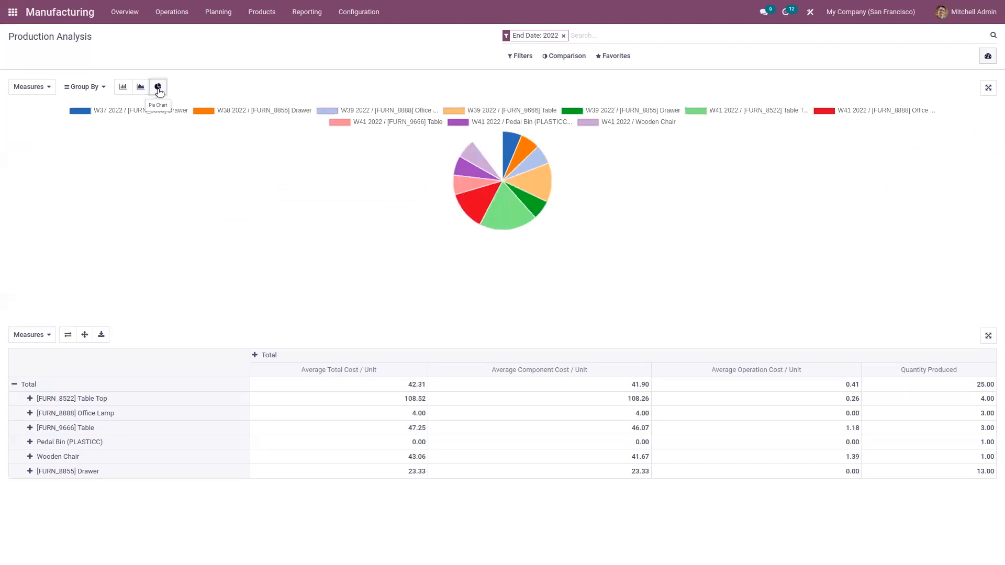
pyautogui.click(122, 87)
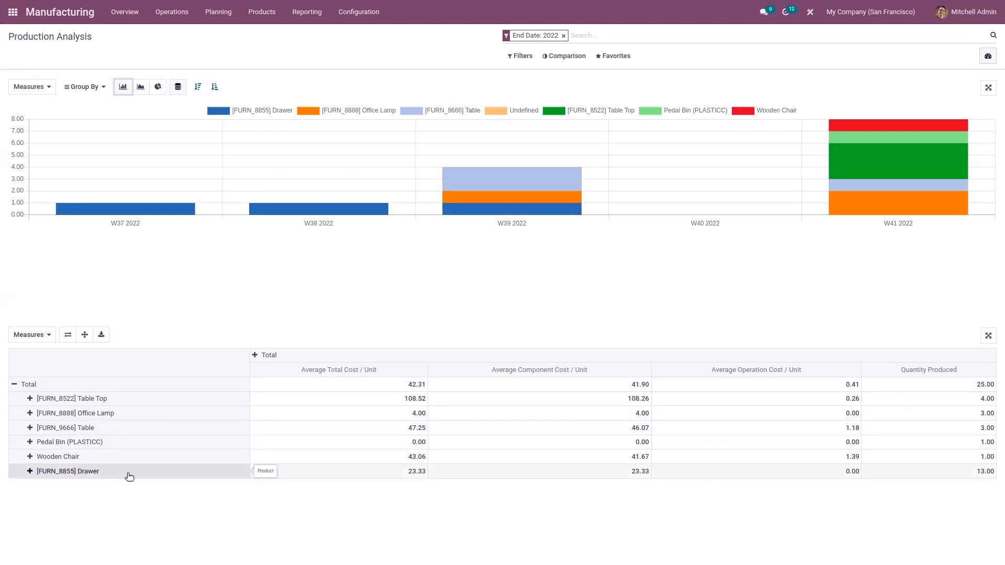
# - Add Count, By-Products Total Cost, Total Component Cost and Total Duration of Operations to the production cost pivot table
pyautogui.click(42, 340)
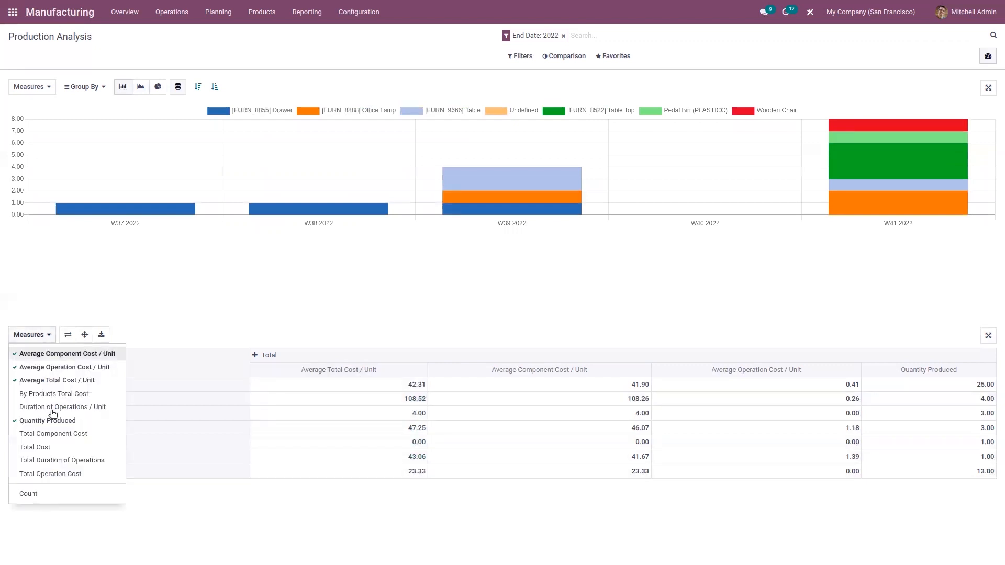
pyautogui.click(43, 500)
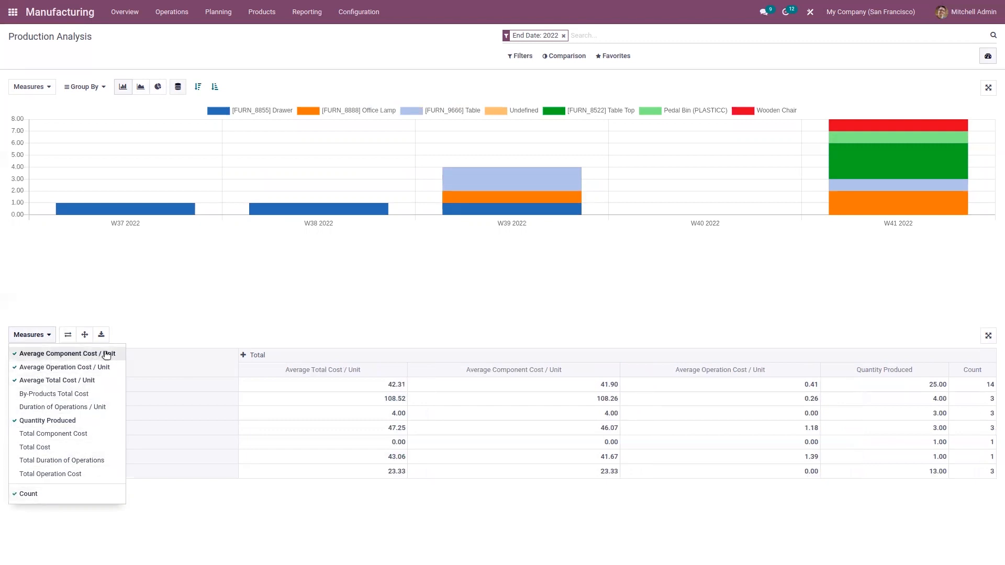
pyautogui.click(62, 397)
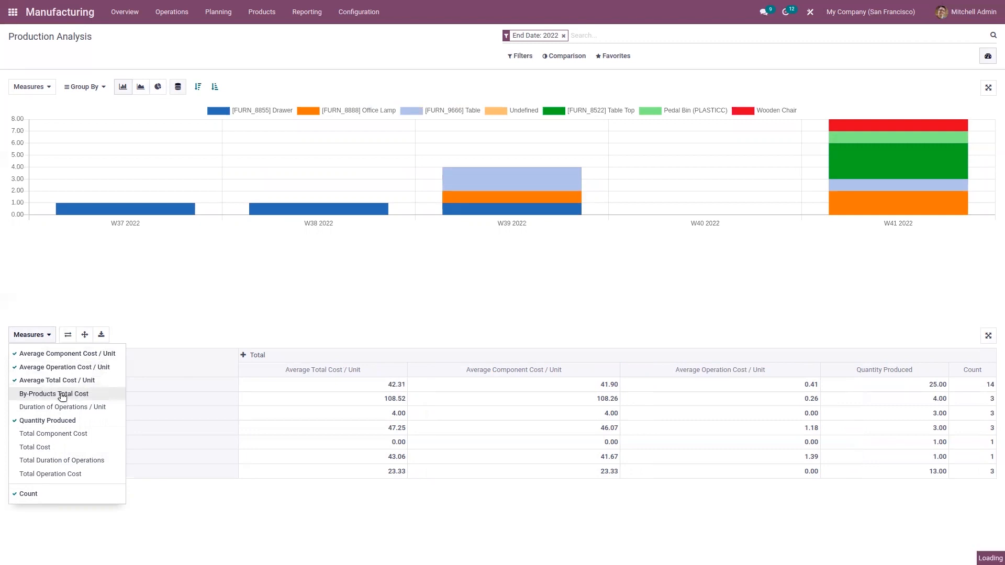
pyautogui.click(55, 435)
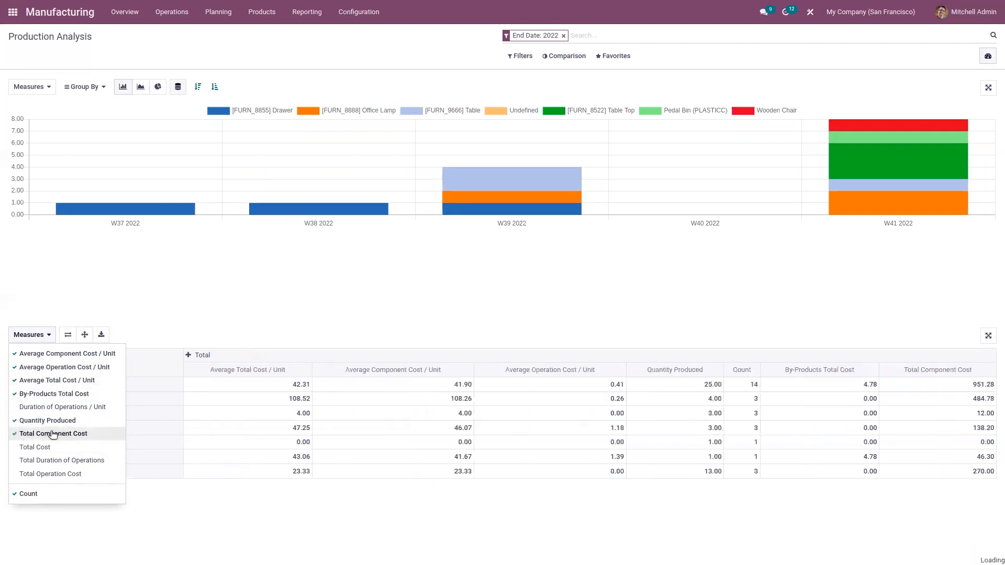
pyautogui.click(58, 462)
pyautogui.click(175, 288)
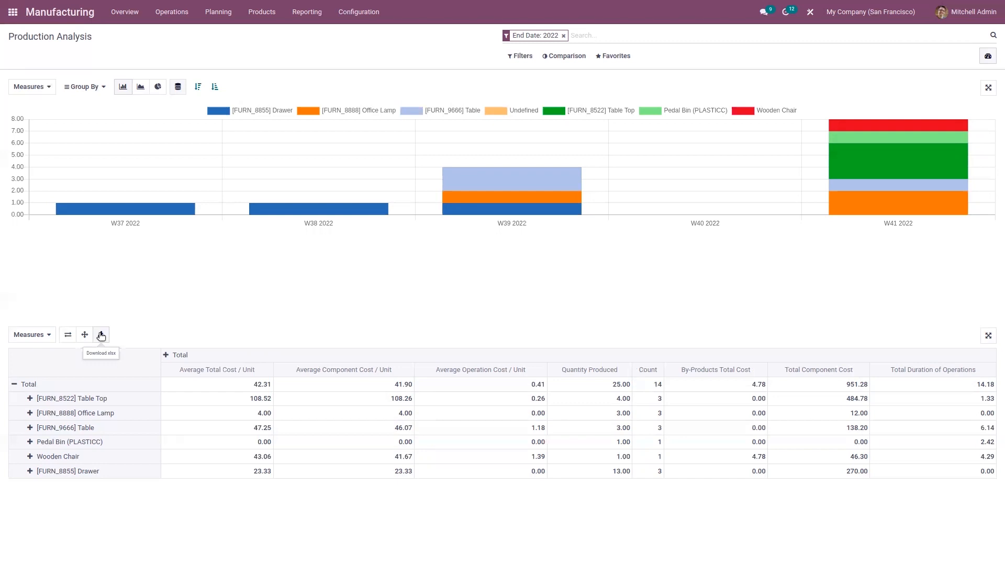
# - Break down the [FURN_8522] Table Top row of the pivot table by End Date per day
pyautogui.click(29, 399)
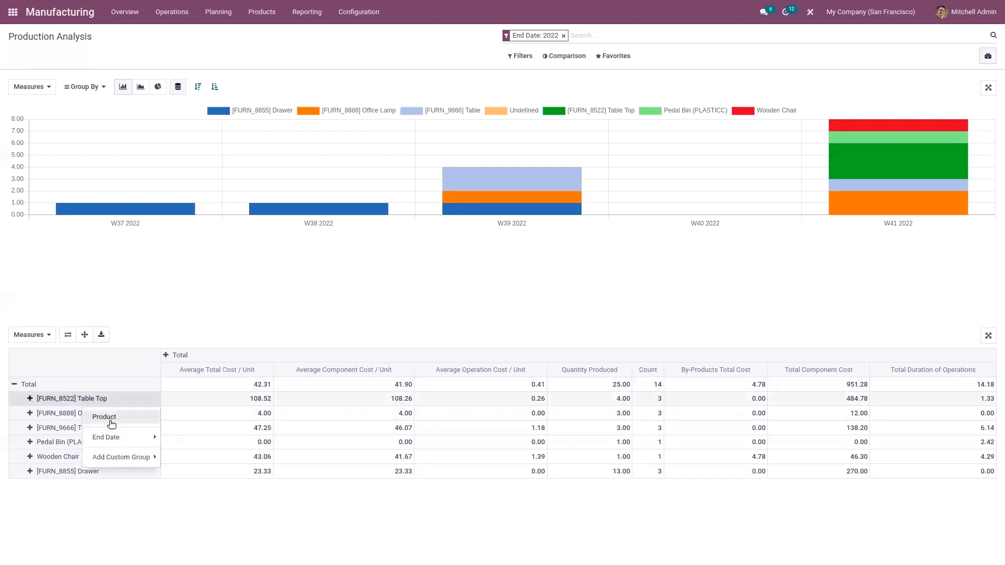
pyautogui.moveTo(157, 440)
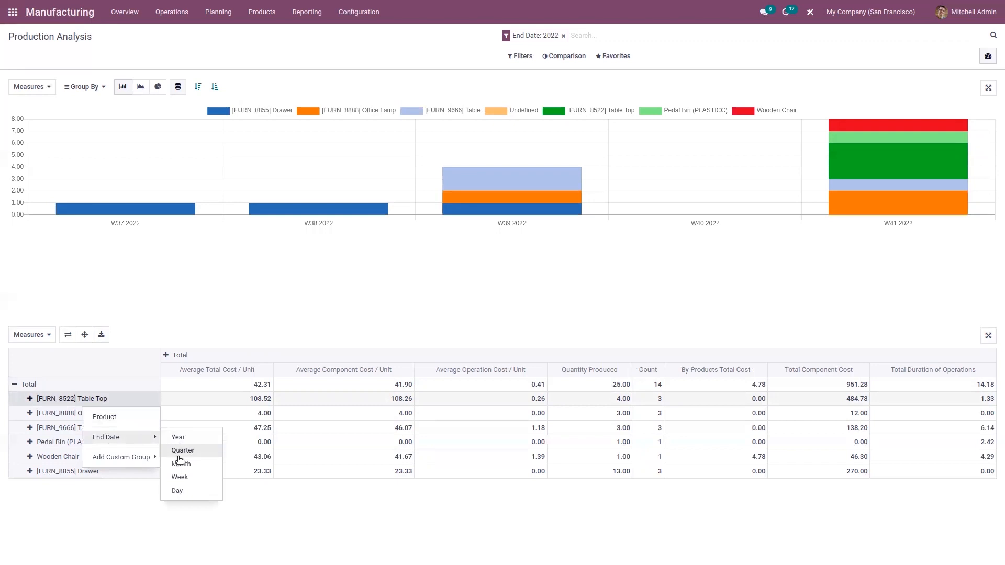
pyautogui.click(180, 492)
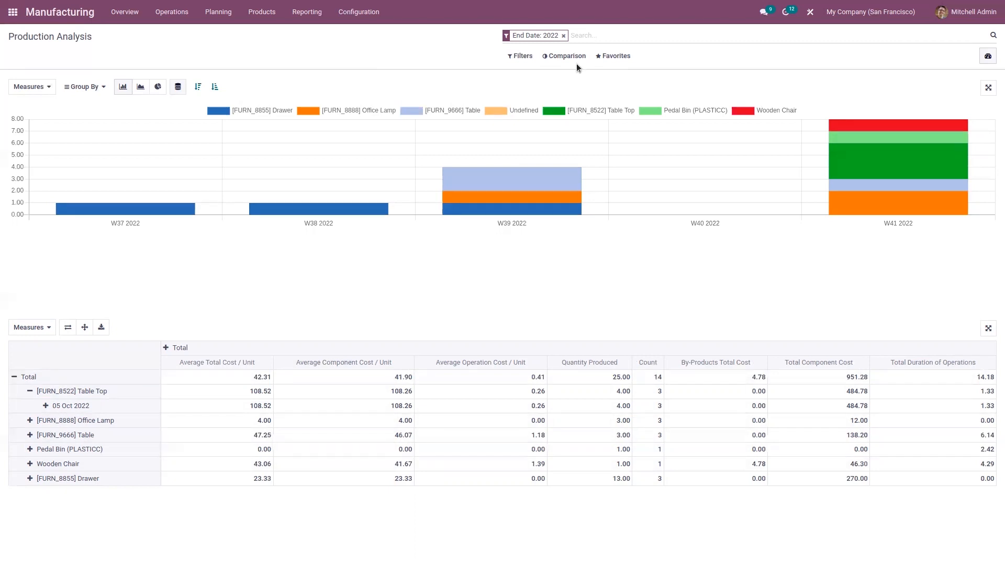
# - Search the installed apps for "ma" and switch to the Maintenance app
pyautogui.click(307, 12)
pyautogui.moveTo(262, 12)
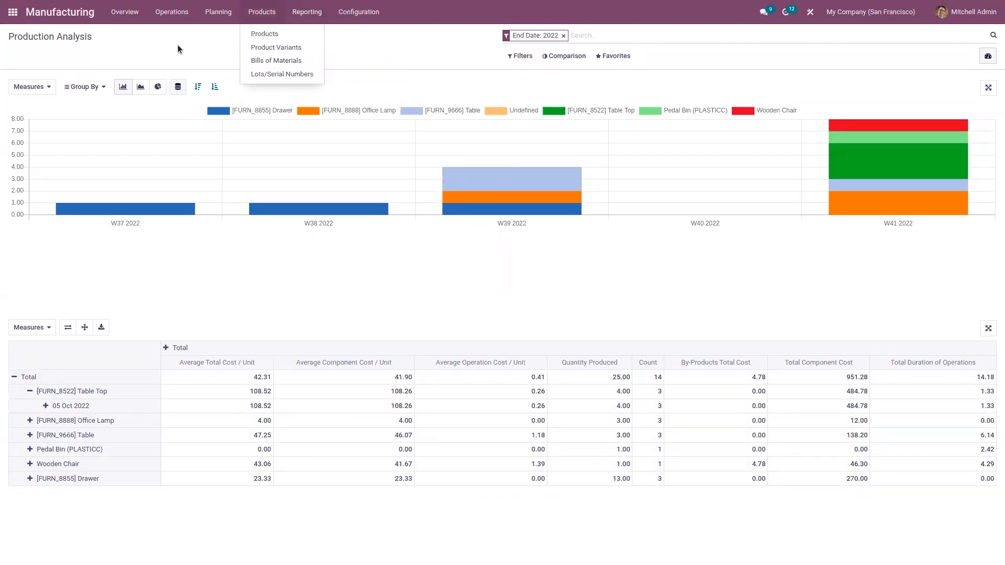
pyautogui.click(12, 11)
pyautogui.write('ma')
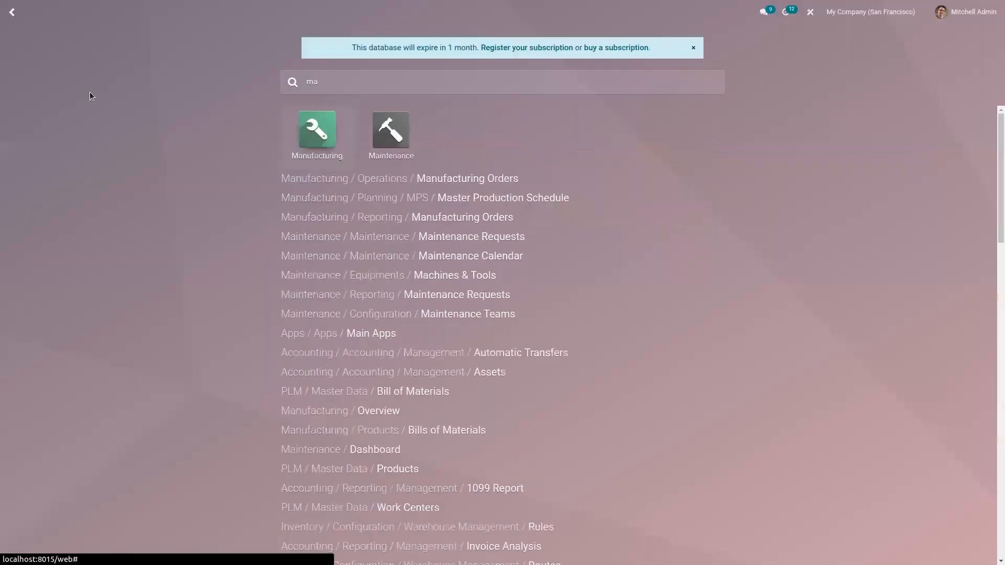
pyautogui.click(384, 153)
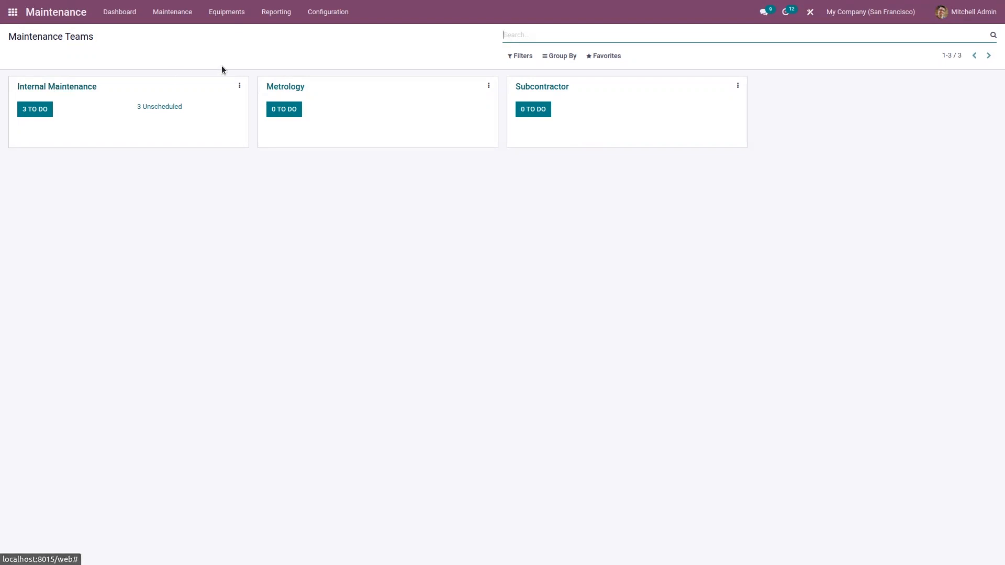
# - In the Maintenance Teams configuration, add the administrator and the demo user as members of the Internal Maintenance team and save it
pyautogui.click(338, 15)
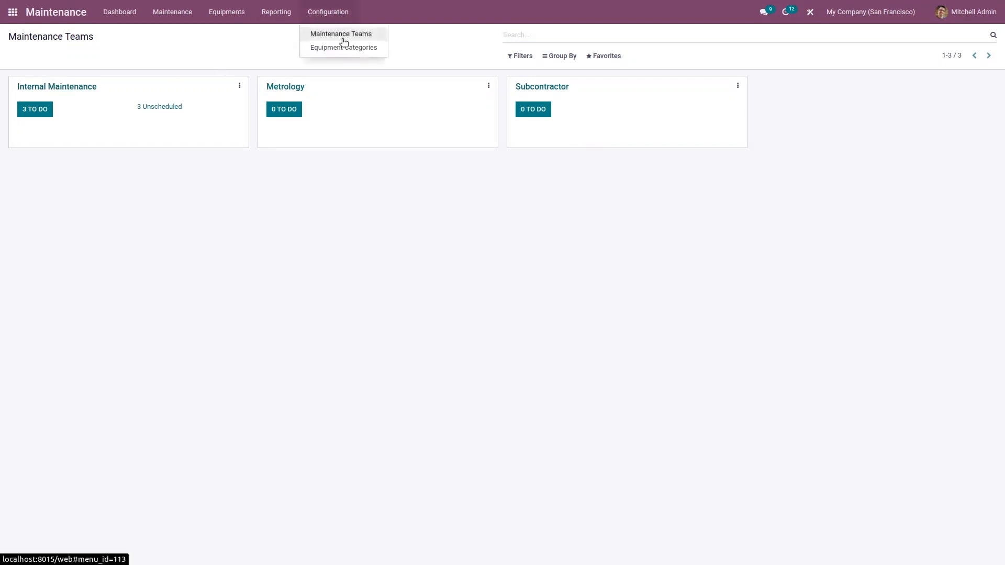
pyautogui.click(341, 36)
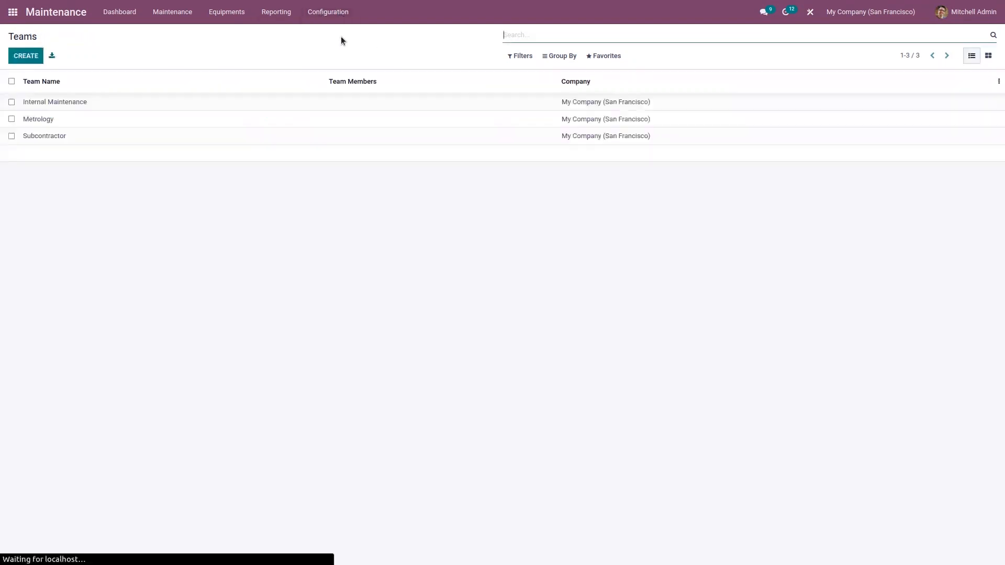
pyautogui.click(94, 106)
pyautogui.click(360, 109)
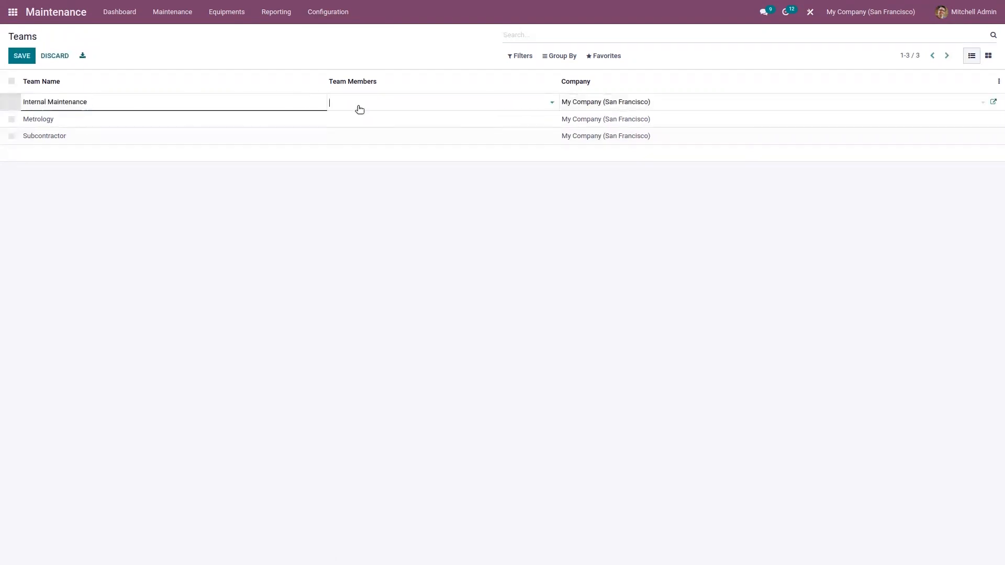
pyautogui.click(368, 133)
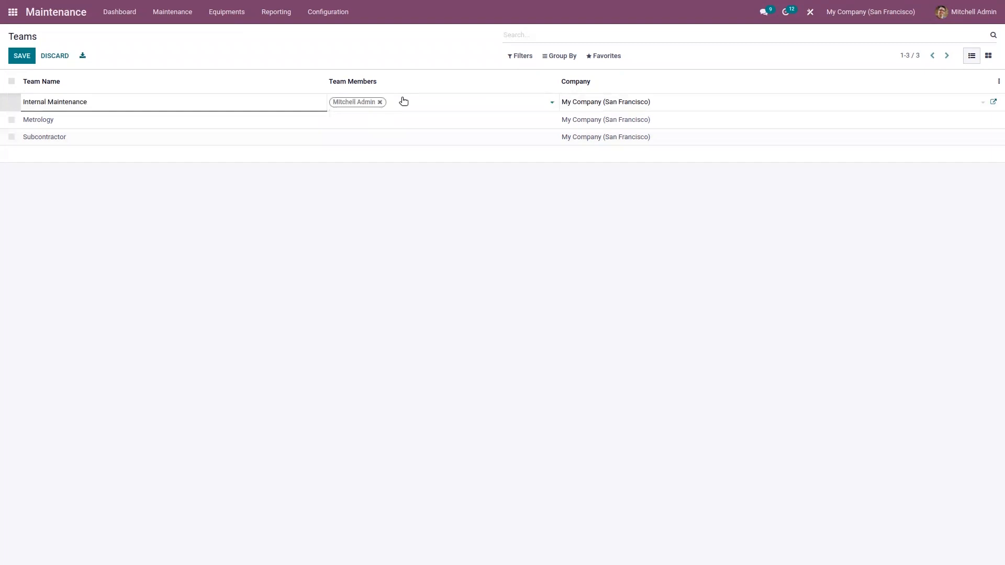
pyautogui.click(403, 101)
pyautogui.click(409, 120)
pyautogui.click(21, 56)
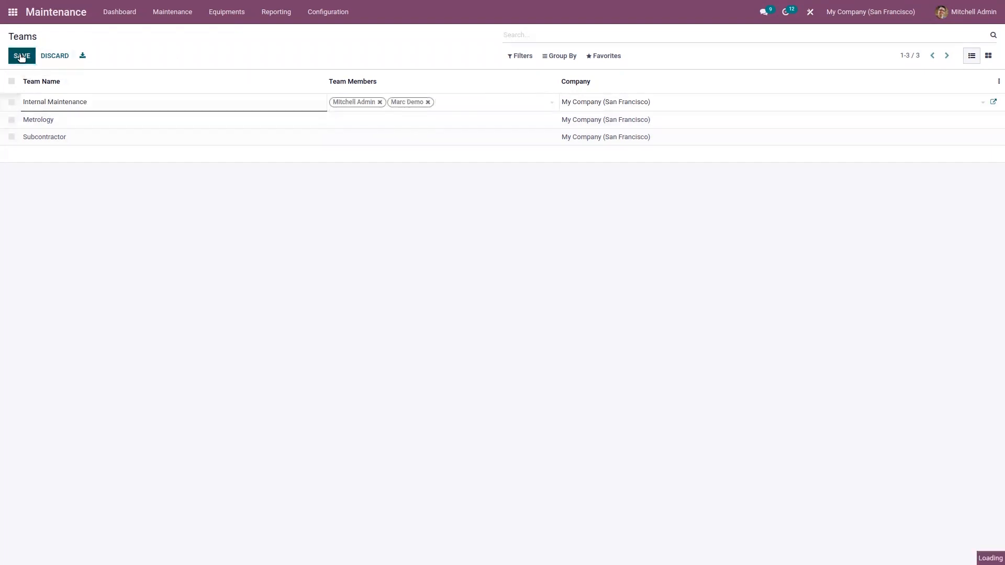
# - Open the Computers equipment category, examine its details, save it and return to the Equipment Categories list
pyautogui.click(328, 11)
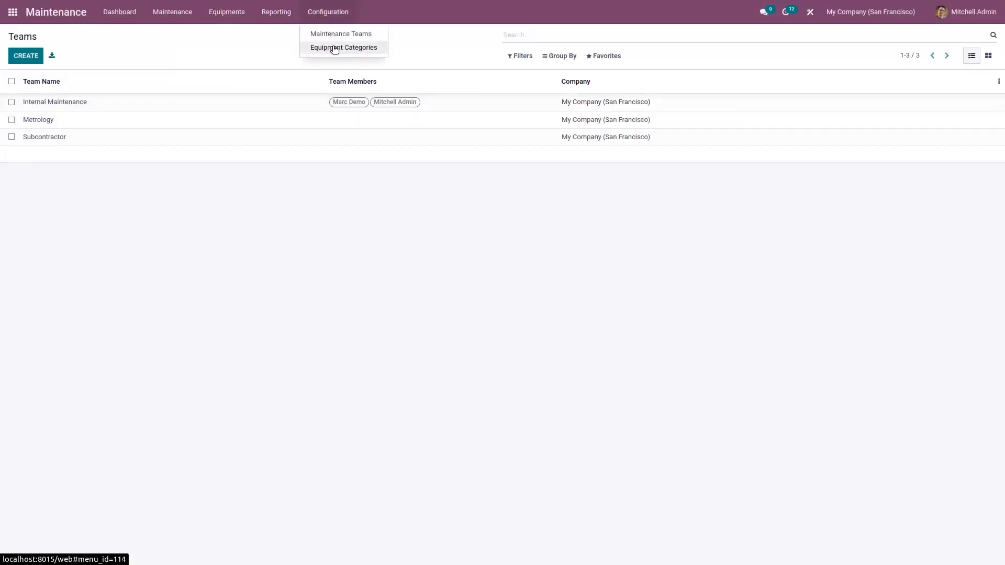
pyautogui.click(334, 48)
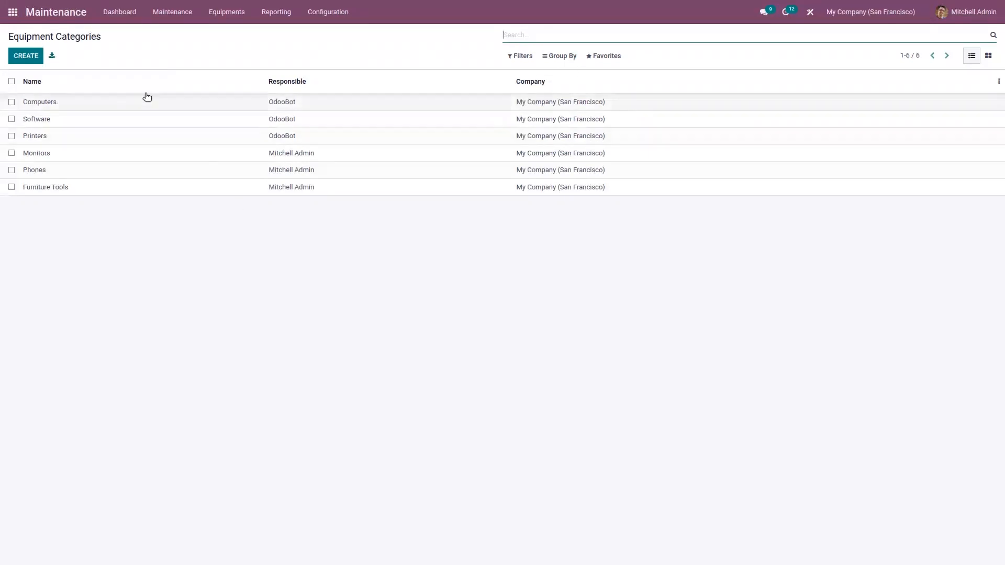
pyautogui.click(90, 101)
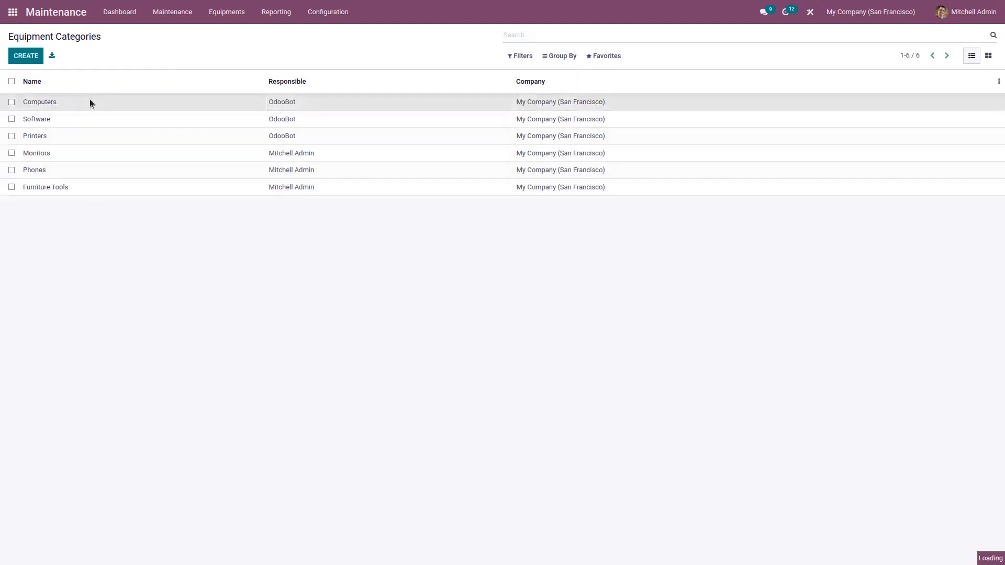
pyautogui.click(21, 55)
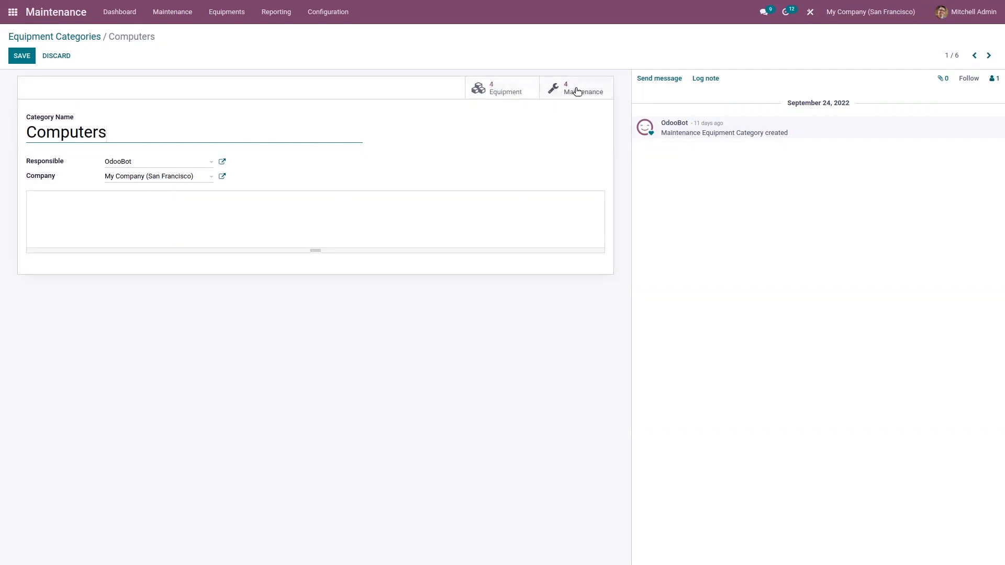
pyautogui.click(83, 37)
# - View the equipment work centers list and open the Machines & Tools overview
pyautogui.click(222, 17)
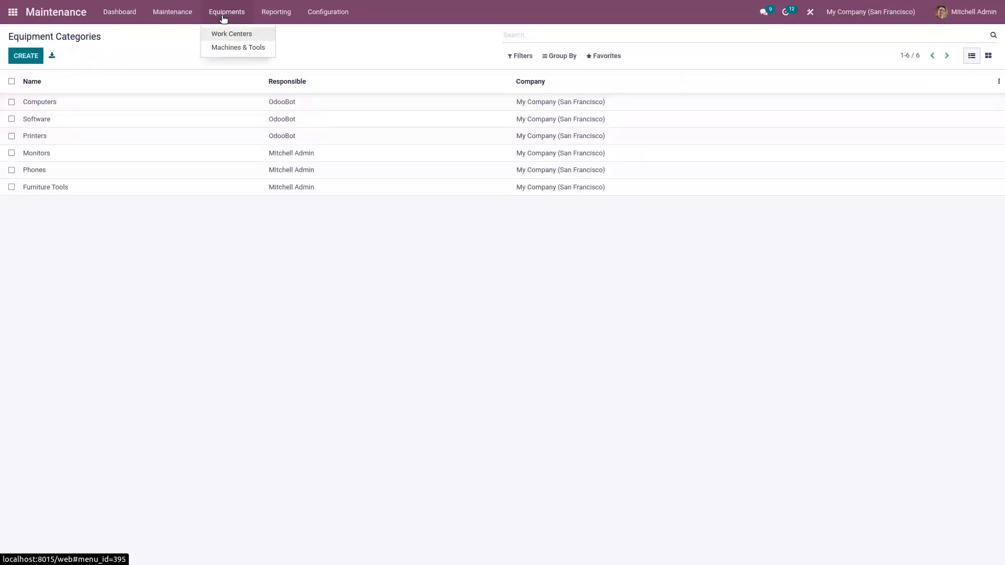
pyautogui.click(225, 36)
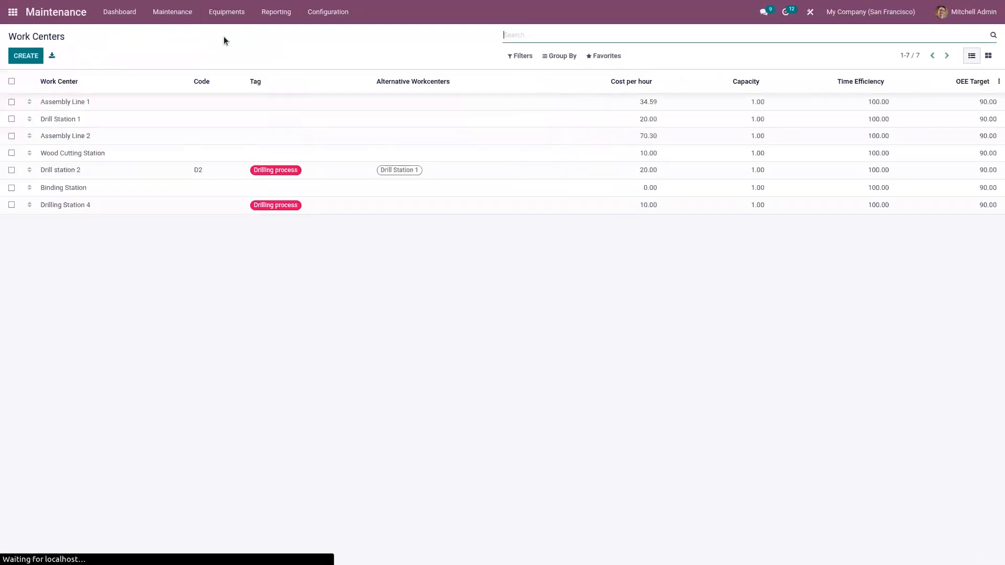
pyautogui.click(220, 12)
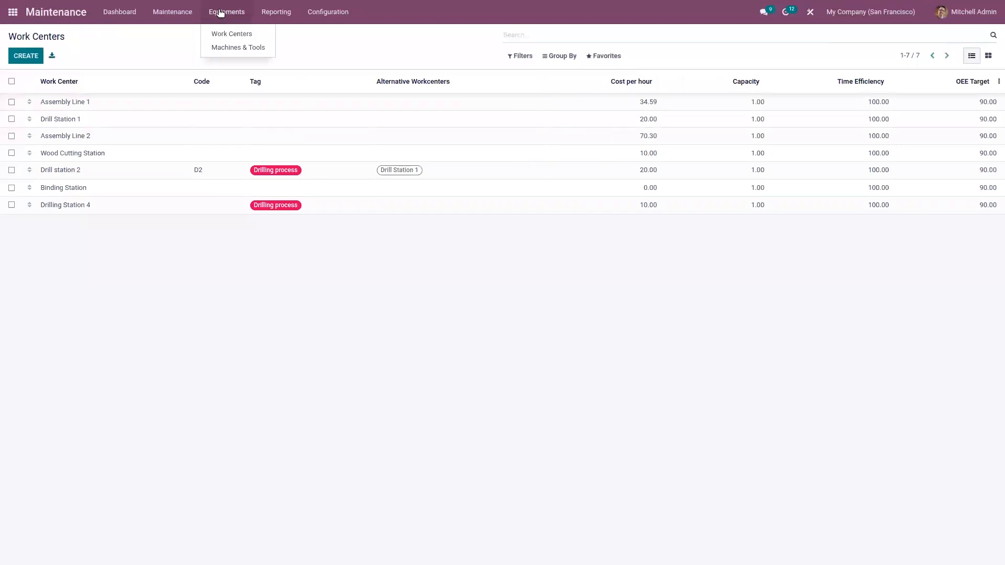
pyautogui.click(232, 50)
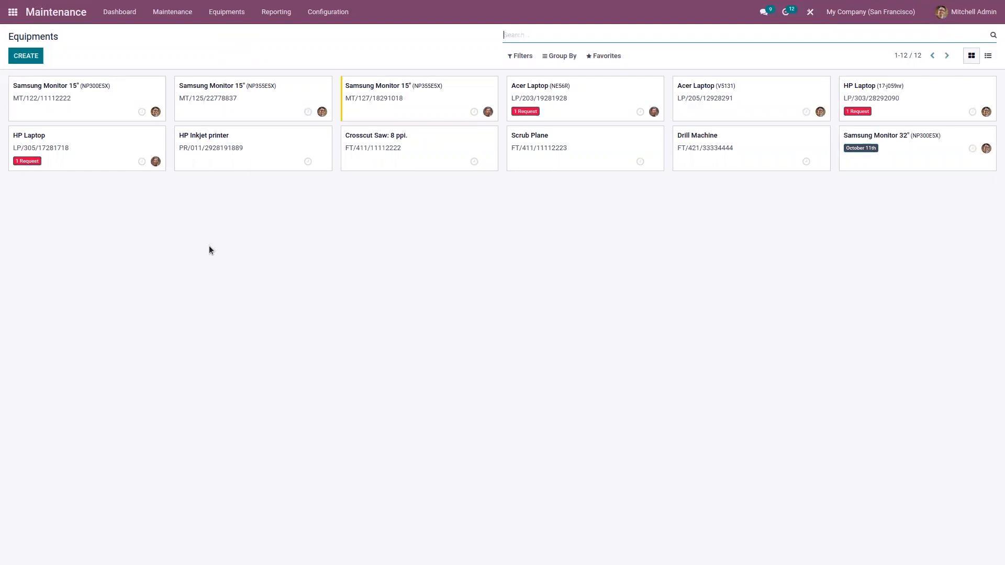
# - Start a new equipment record named "thinkpad ryzen 5000 series" with the Computers equipment category
pyautogui.click(28, 59)
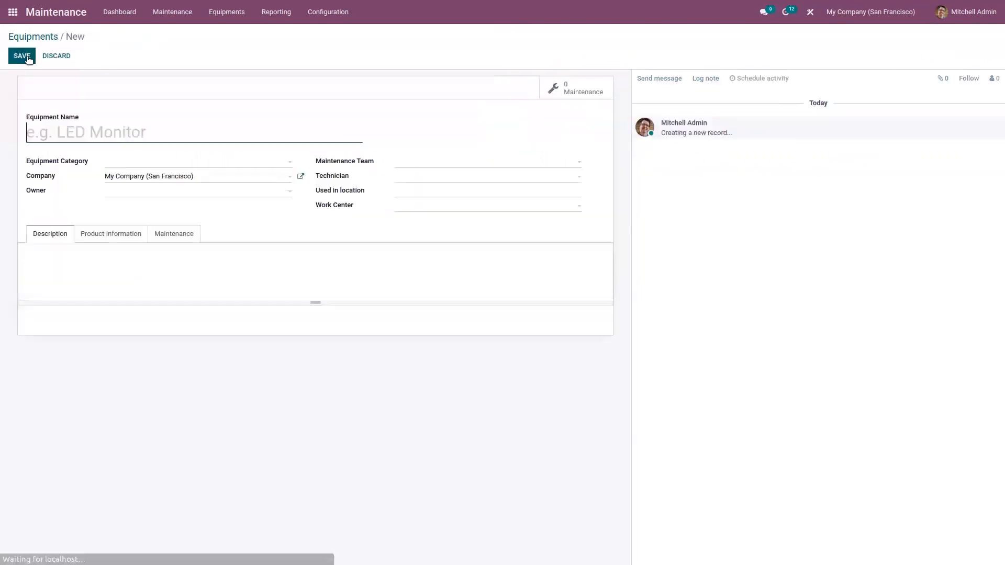
pyautogui.write('th')
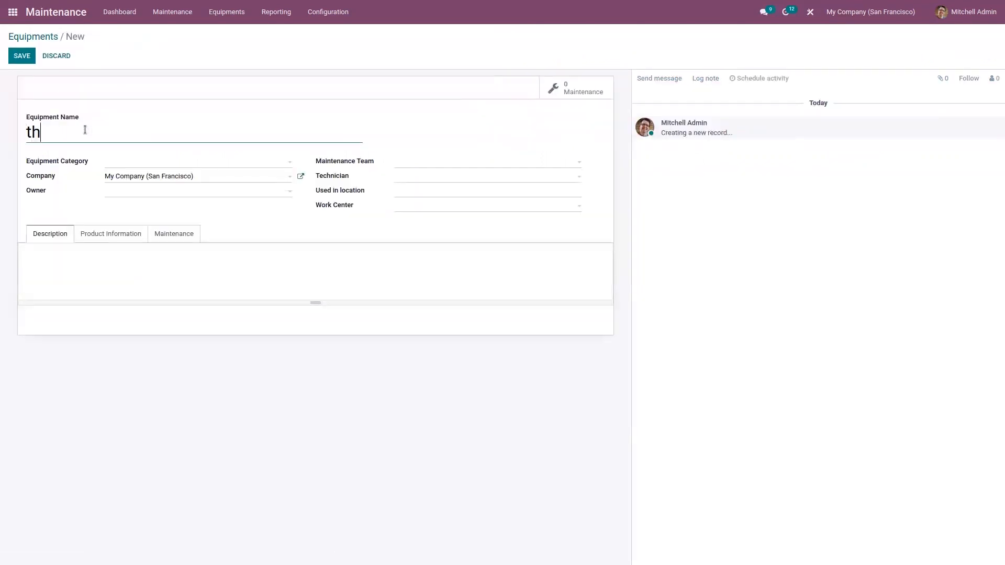
pyautogui.write('inkpad')
pyautogui.write('ryzen ')
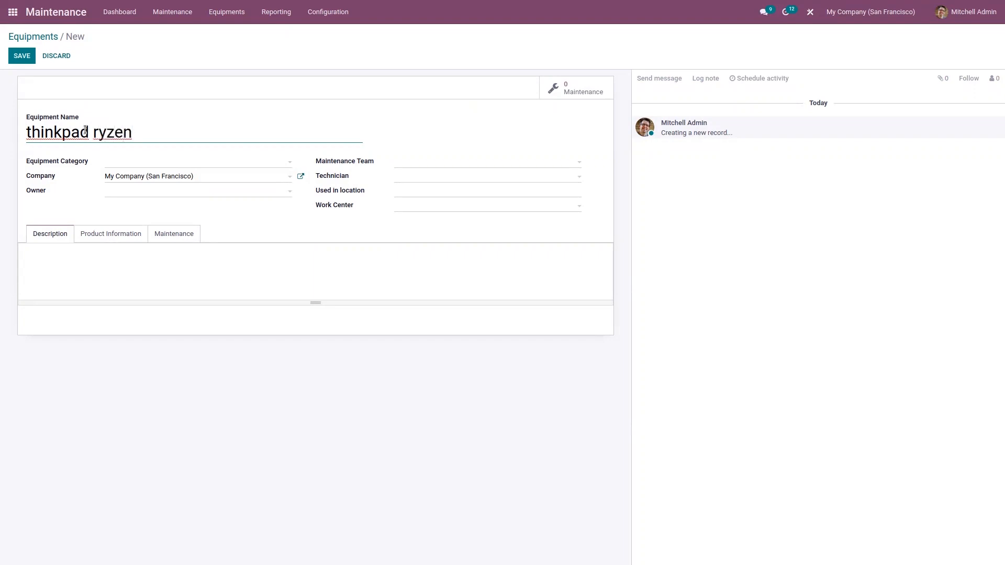
pyautogui.write('5000 series')
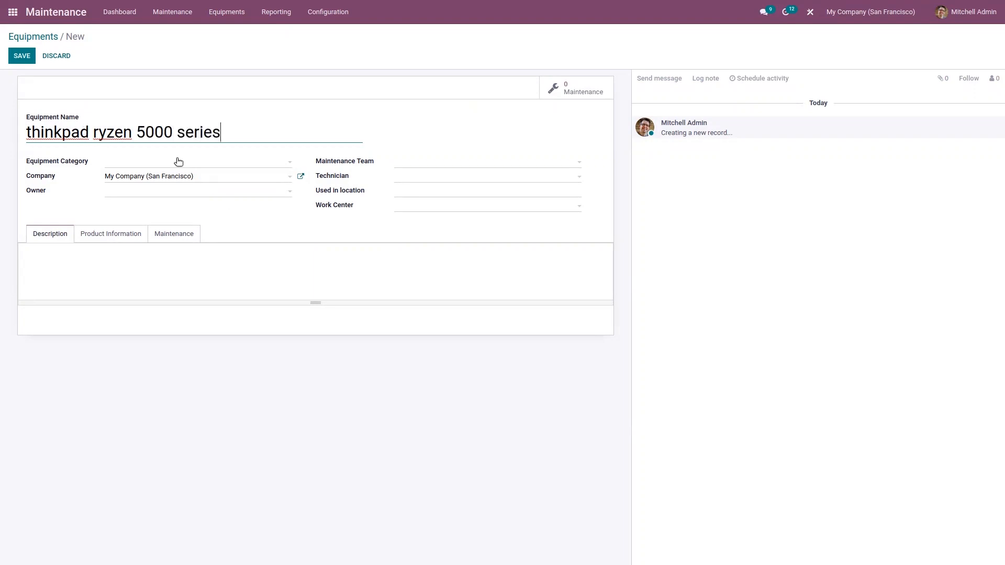
pyautogui.click(159, 165)
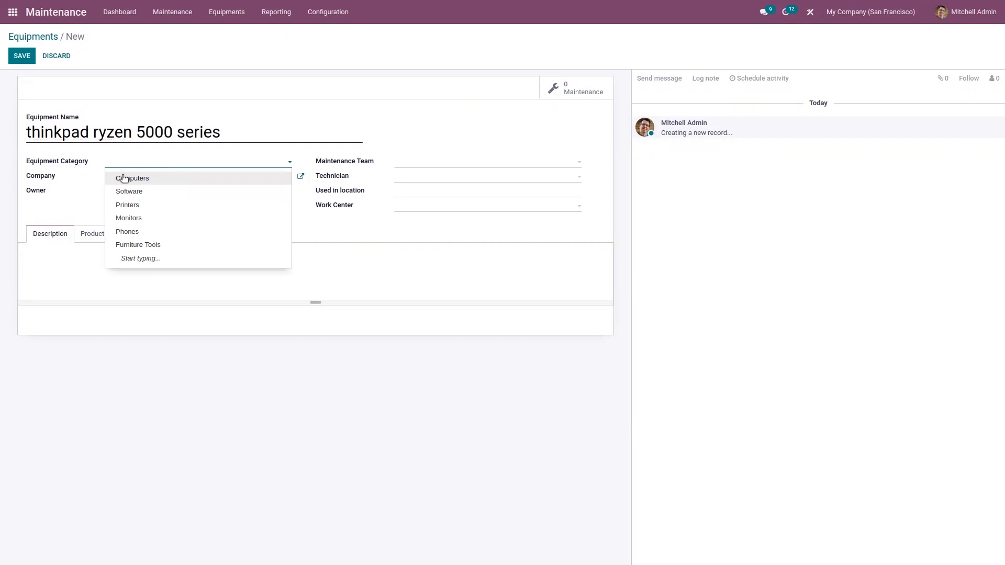
pyautogui.click(142, 181)
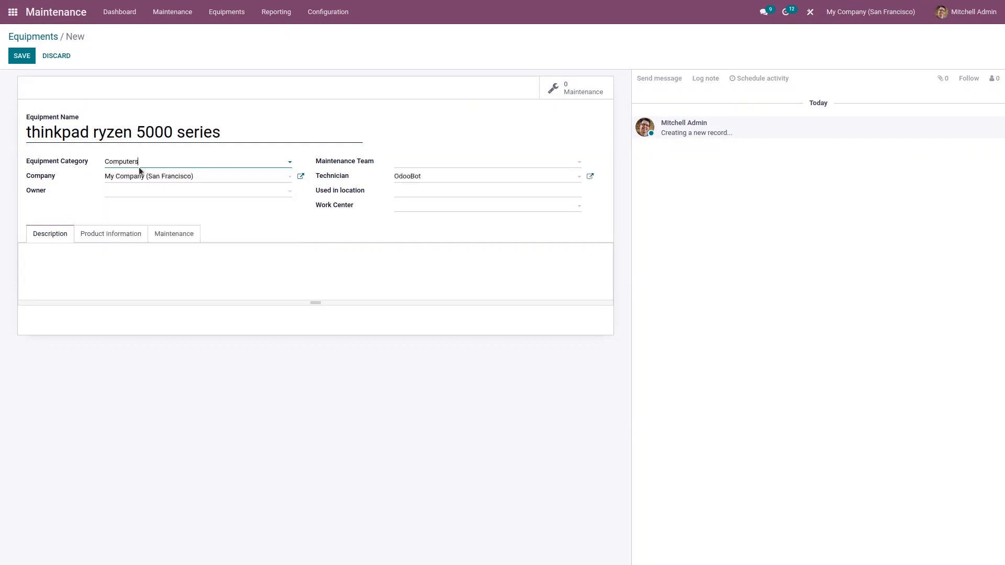
# - Assign the administrator as the equipment's owner and technician, and set its maintenance team to Internal Maintenance
pyautogui.click(212, 191)
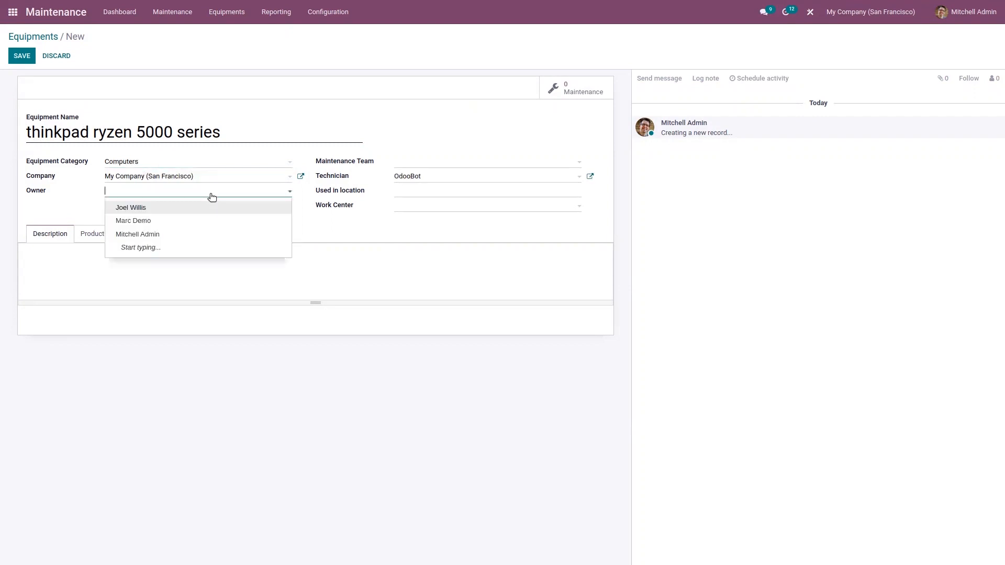
pyautogui.click(177, 236)
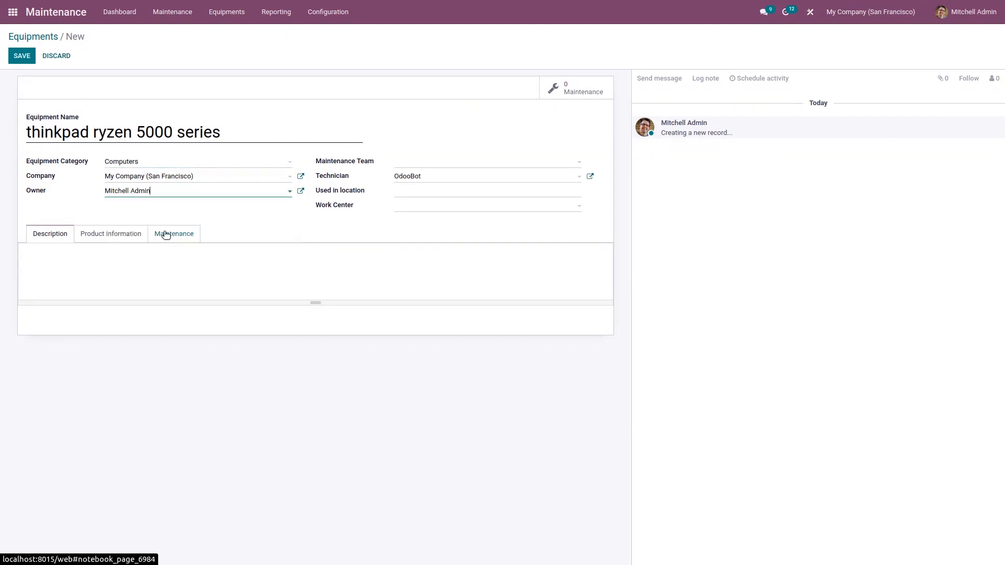
pyautogui.click(419, 164)
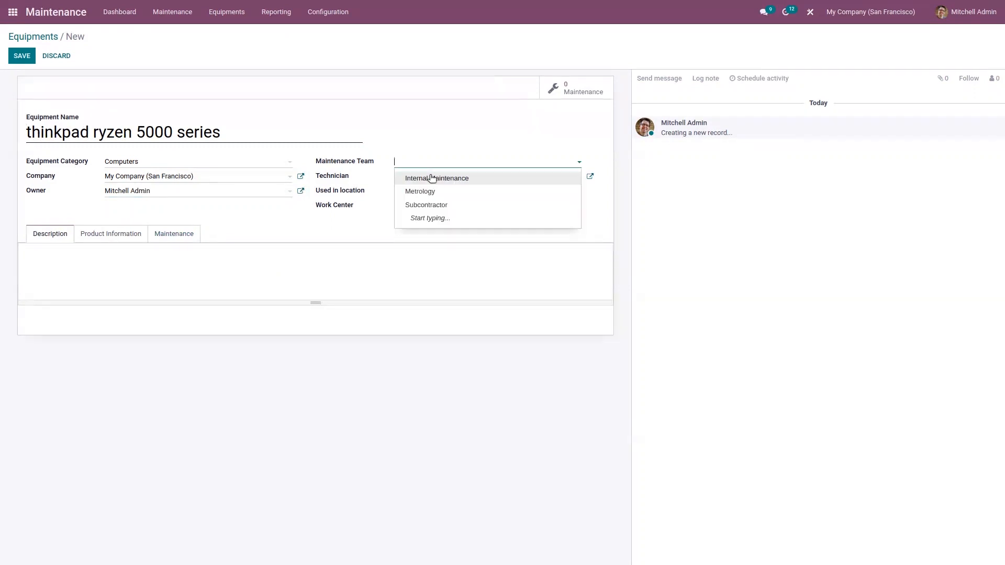
pyautogui.click(432, 178)
pyautogui.click(432, 177)
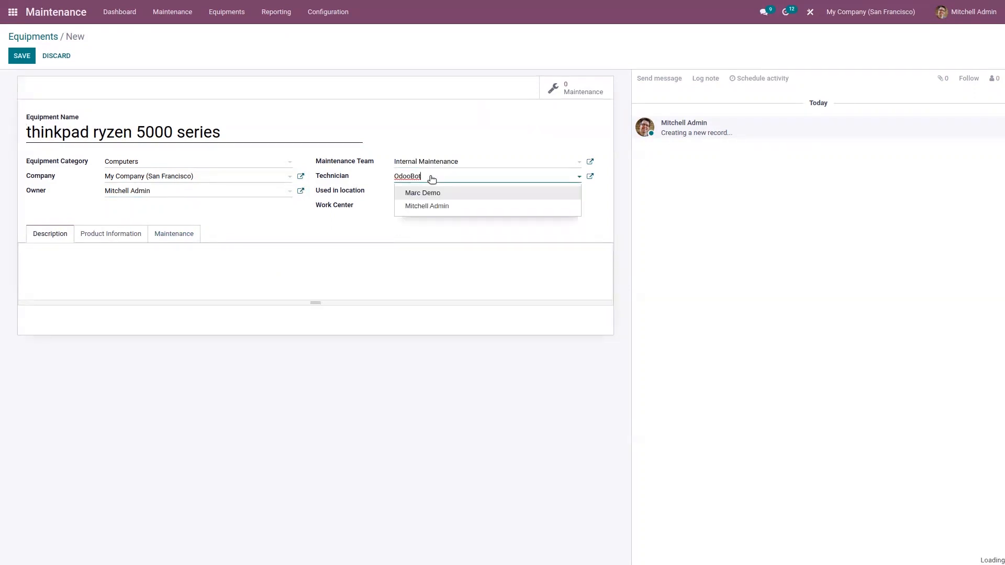
pyautogui.click(434, 206)
# - Enter "main workstation" as the location of use, set the work center to Assembly Line 2 and save the equipment
pyautogui.click(404, 190)
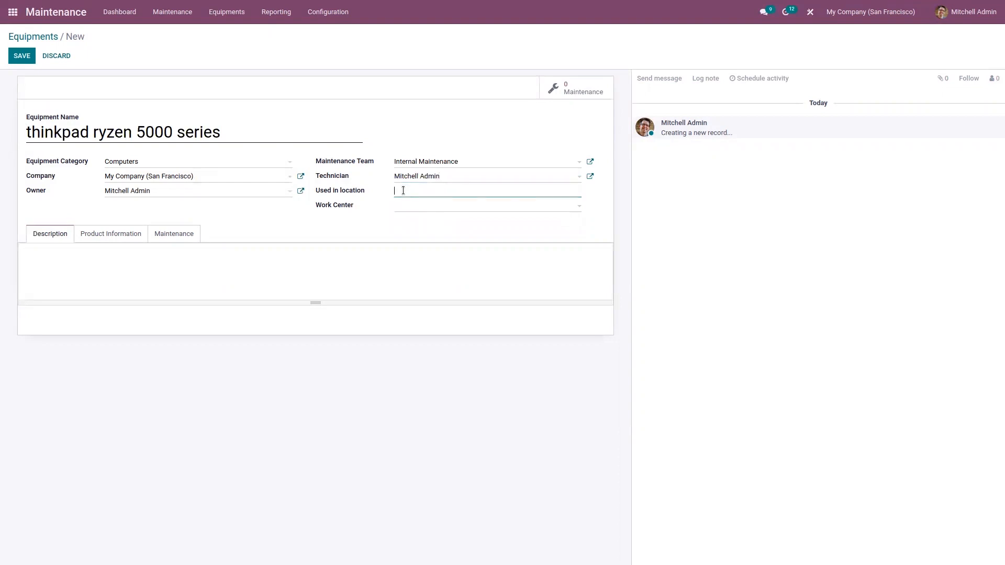
pyautogui.write('Locat')
pyautogui.press('BackSpace')
pyautogui.press('BackSpace')
pyautogui.press('BackSpace')
pyautogui.press('BackSpace')
pyautogui.write('main workstatio')
pyautogui.click(418, 209)
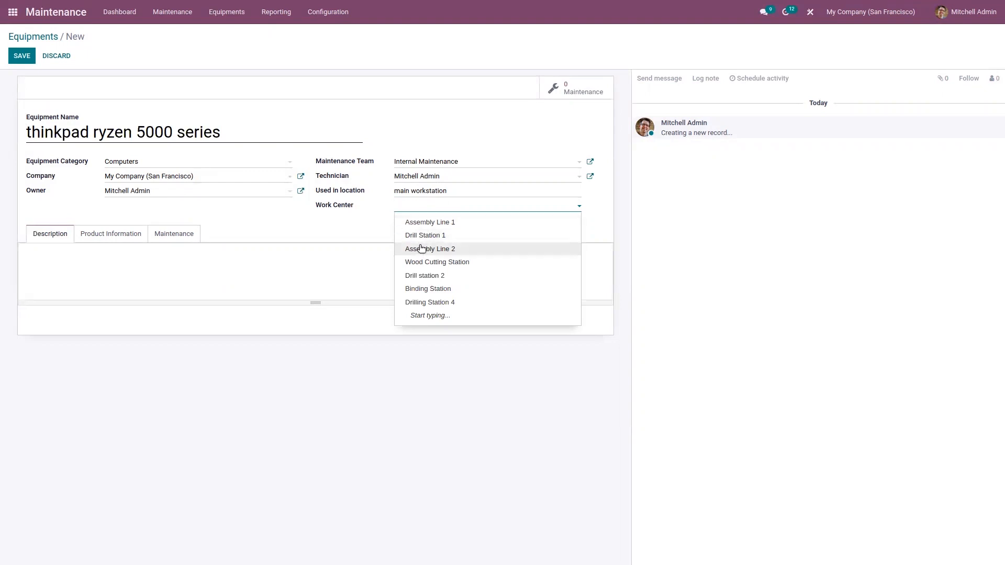
pyautogui.click(421, 248)
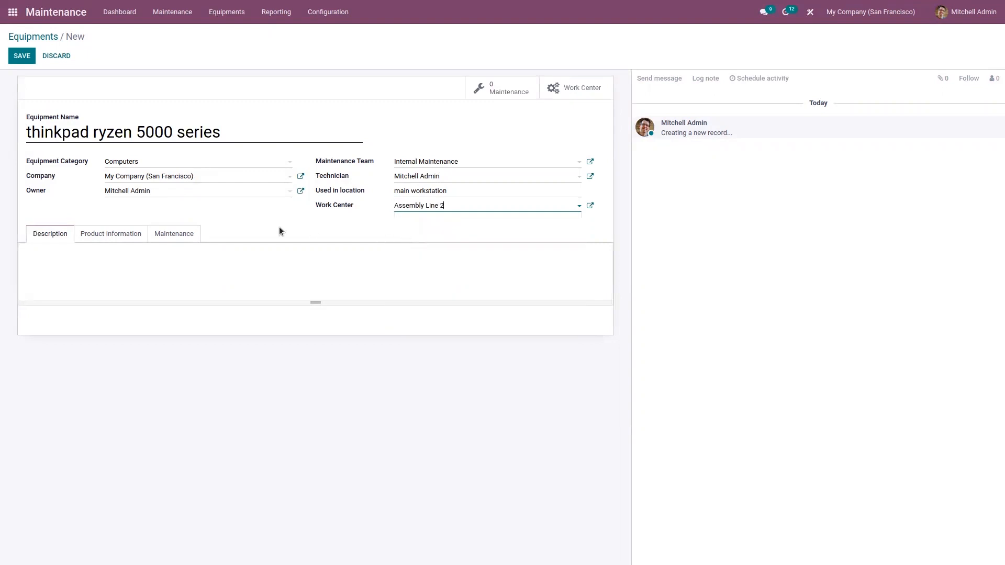
pyautogui.click(22, 57)
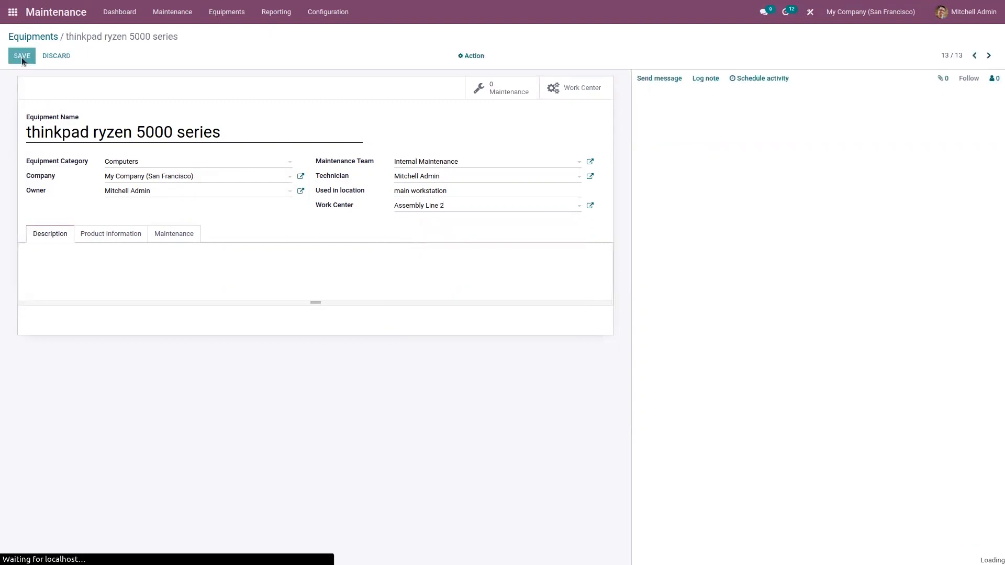
# - Open the Assembly Line 2 work center and view the equipment assigned to it
pyautogui.click(227, 12)
pyautogui.click(237, 34)
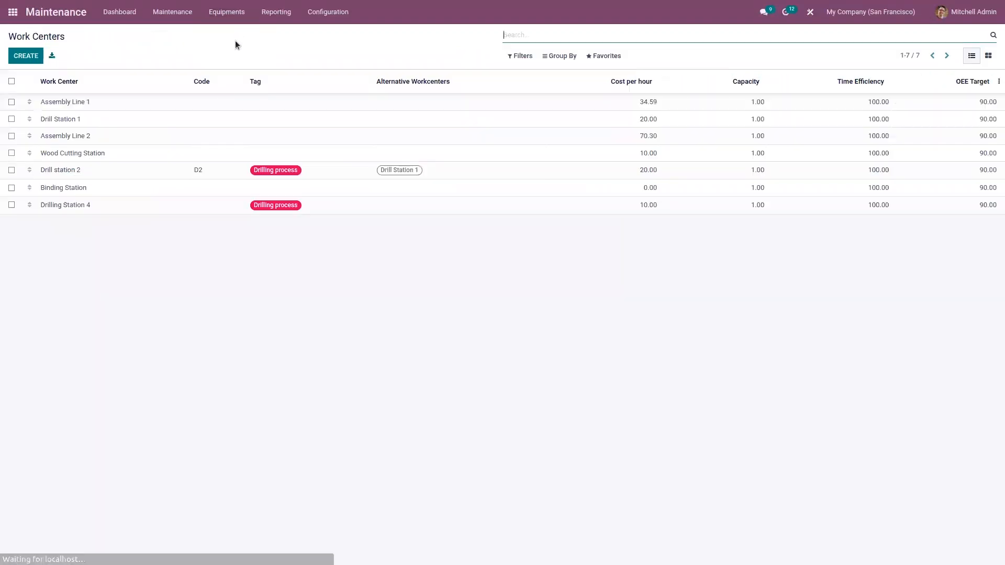
pyautogui.click(167, 141)
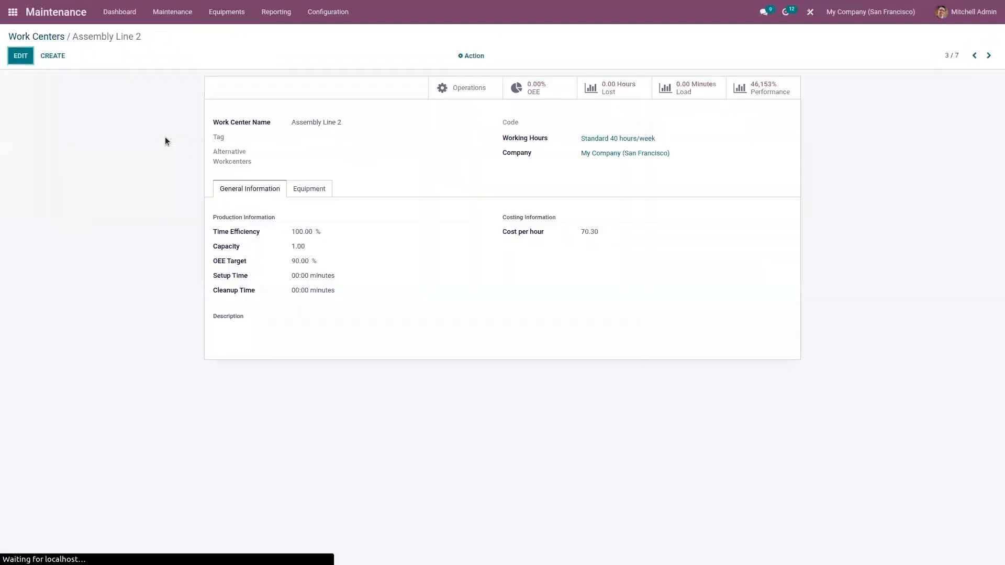
pyautogui.click(310, 189)
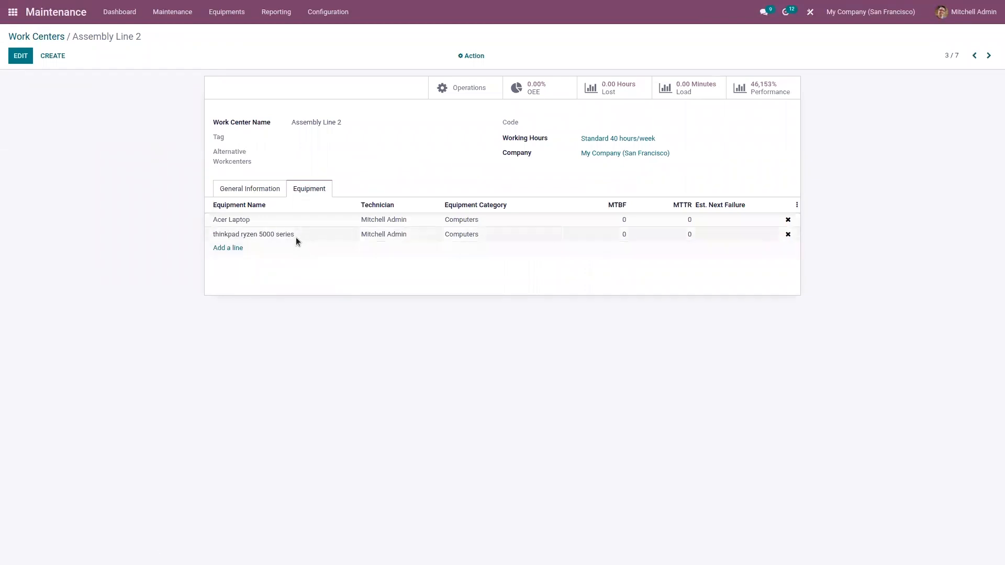
# - Reopen the "thinkpad ryzen 5000 series" equipment for editing and set its product information to effective date 10/01/2022 and cost 15000
pyautogui.click(226, 13)
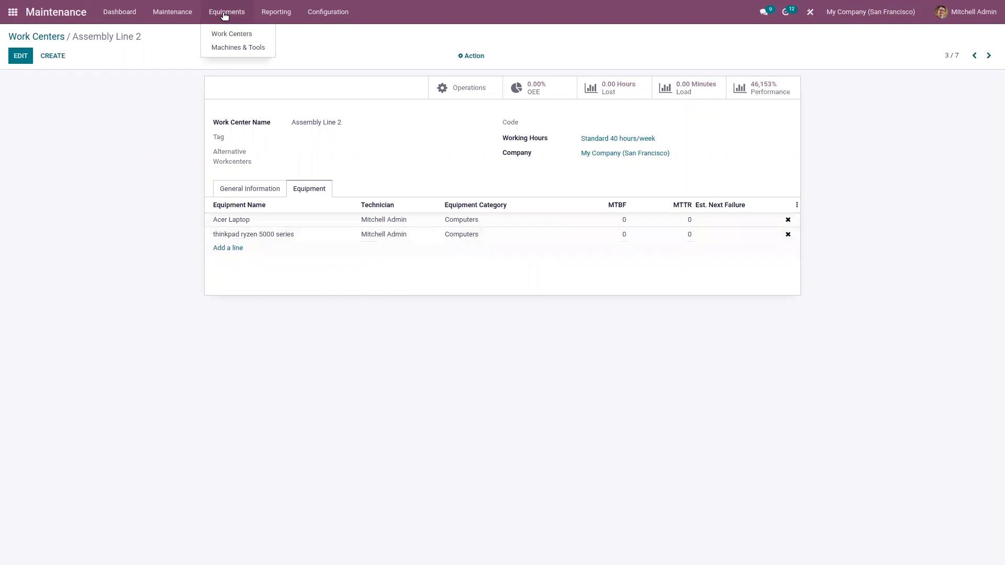
pyautogui.click(234, 46)
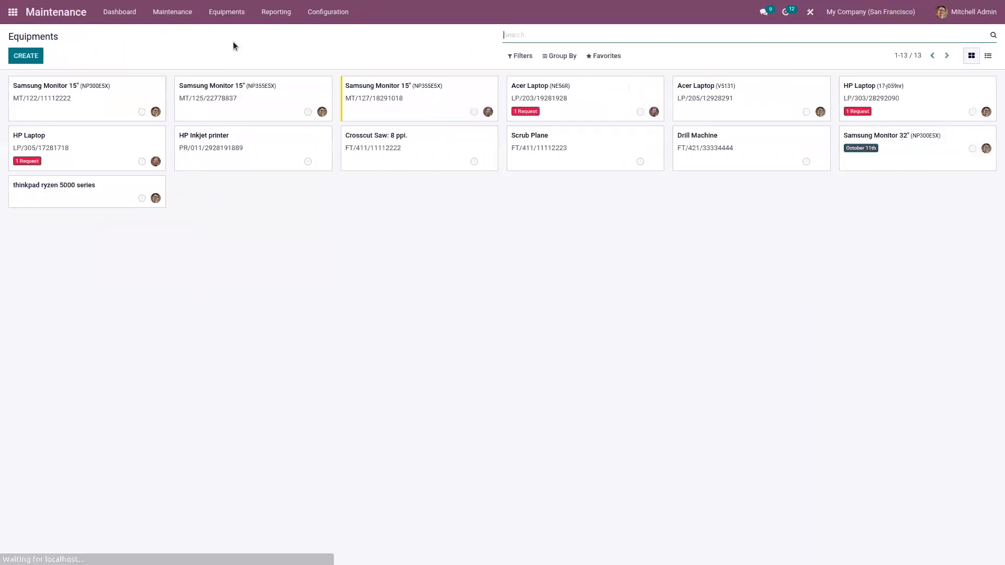
pyautogui.click(91, 199)
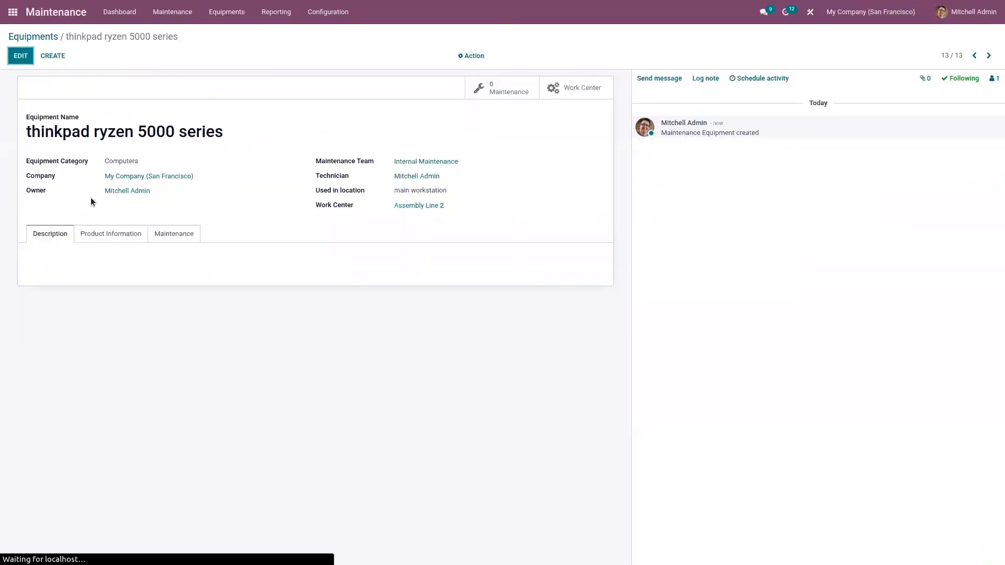
pyautogui.click(19, 58)
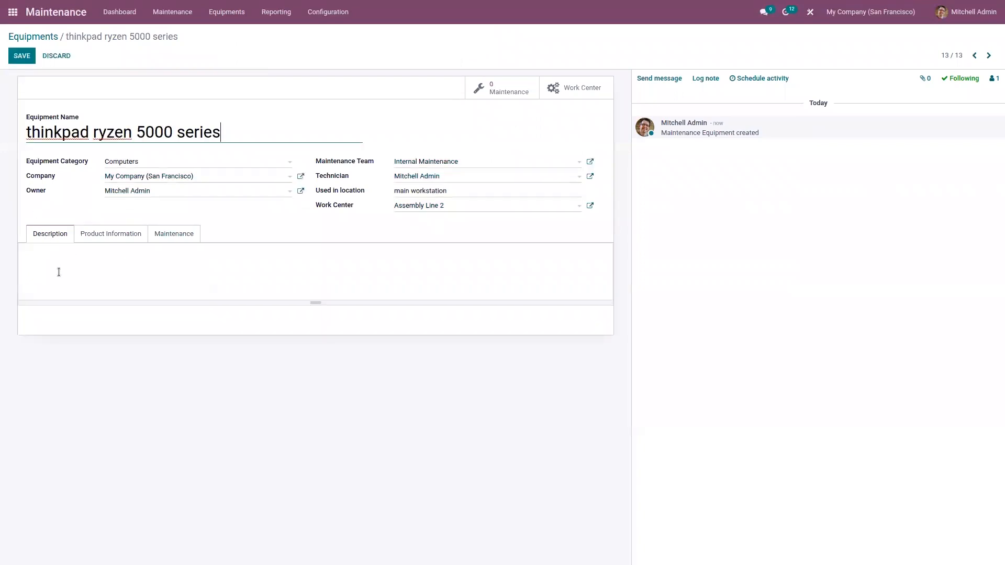
pyautogui.click(116, 235)
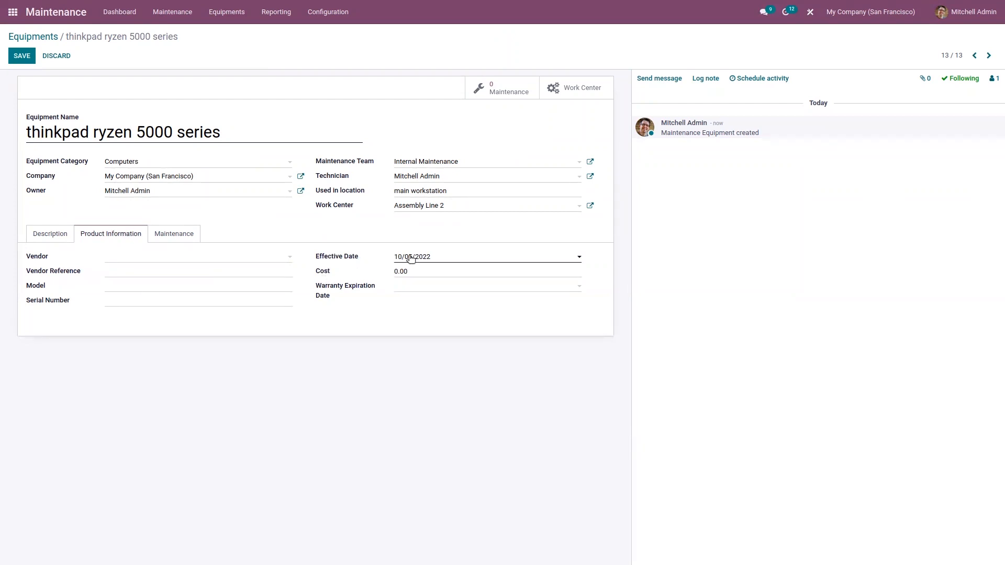
pyautogui.click(411, 258)
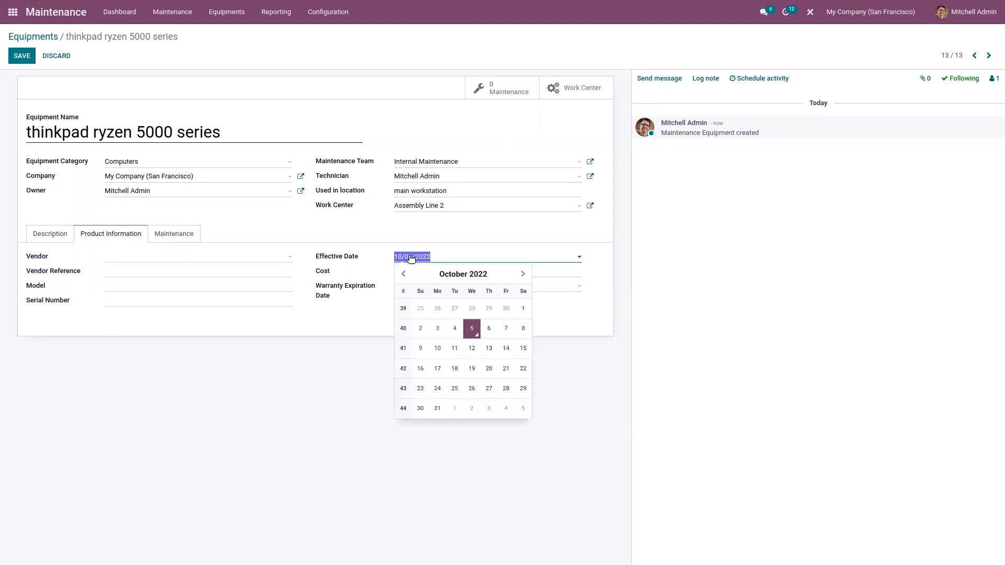
pyautogui.click(523, 310)
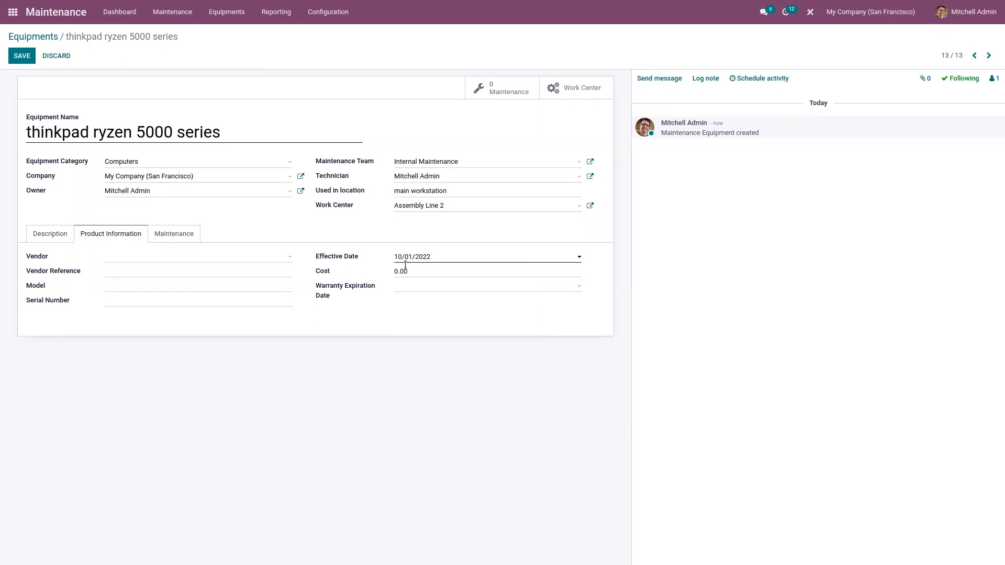
pyautogui.click(425, 269)
pyautogui.write('15000')
# - Set the equipment's warranty expiration date to 08/29/2025, view its maintenance settings and save the record
pyautogui.click(408, 288)
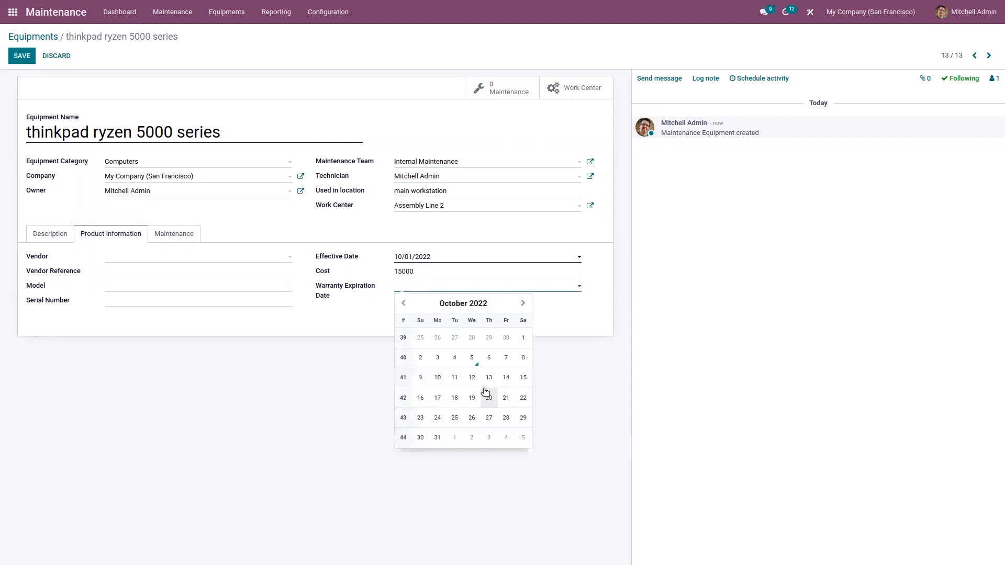
pyautogui.click(477, 304)
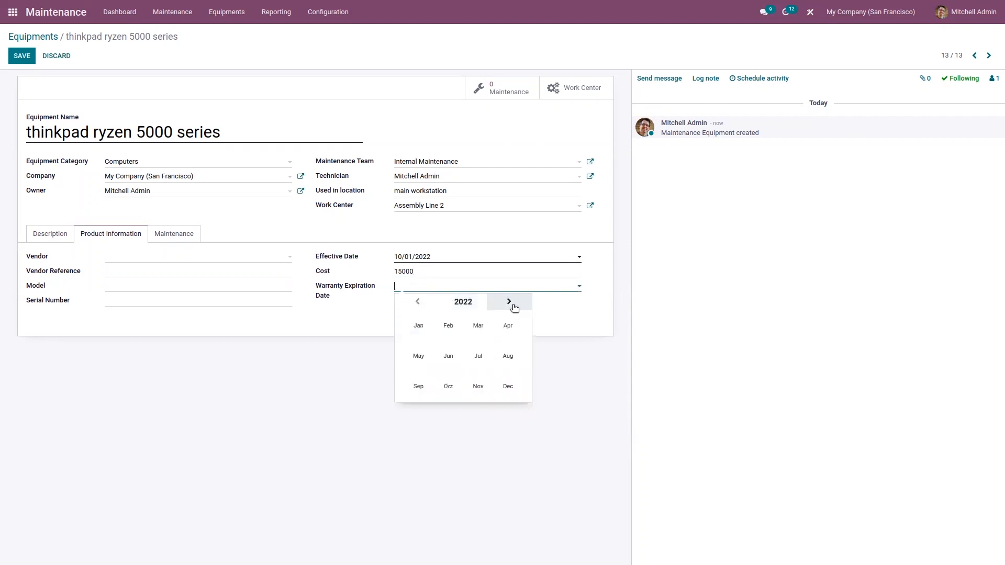
pyautogui.click(511, 304)
pyautogui.click(510, 304)
pyautogui.click(511, 303)
pyautogui.click(508, 357)
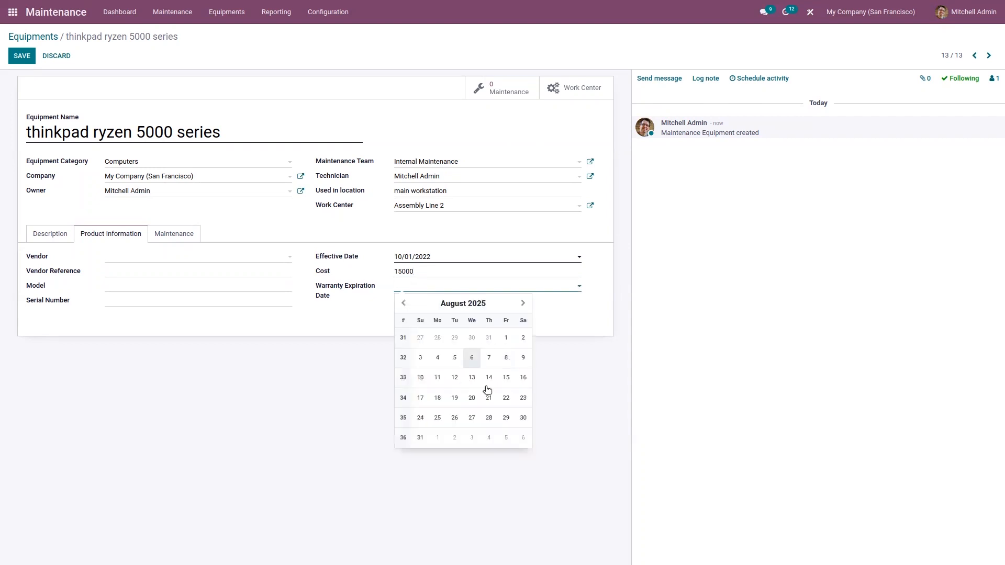
pyautogui.click(506, 418)
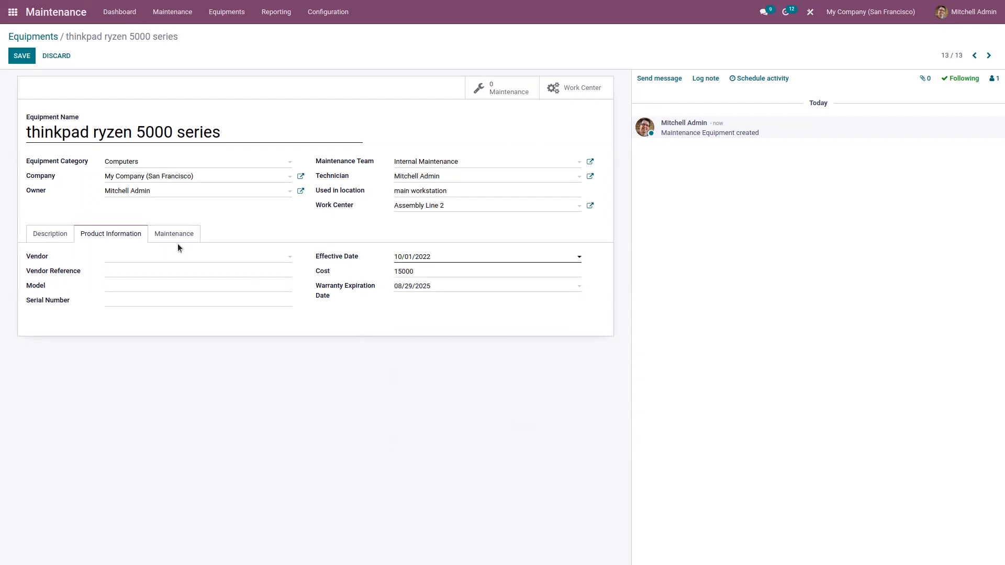
pyautogui.click(167, 232)
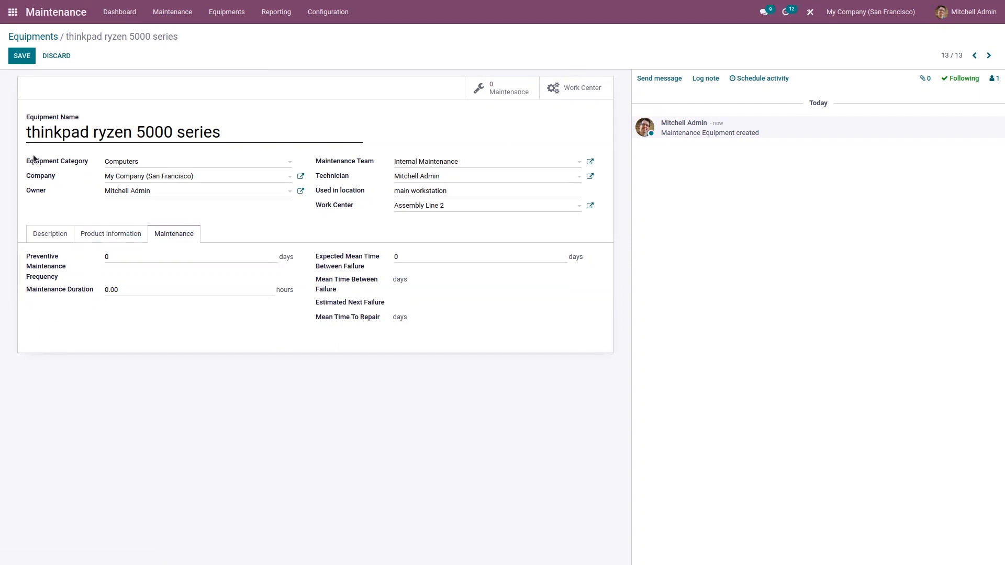
pyautogui.click(22, 59)
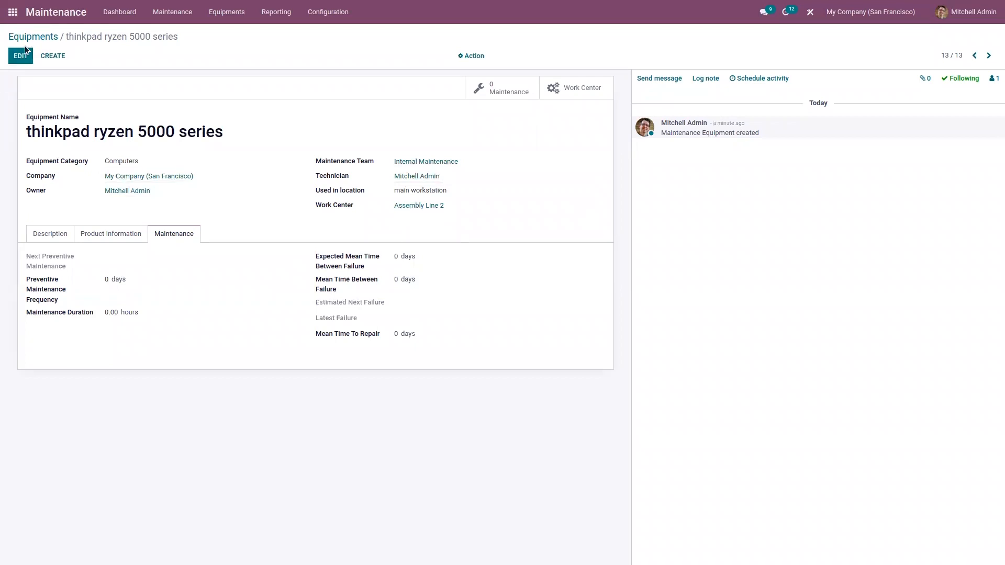
# - Set preventive maintenance to every 10 days, duration to 5 hours and expected mean time between failure to 5 days, save, and review the record
pyautogui.click(21, 55)
pyautogui.click(119, 253)
pyautogui.write('1')
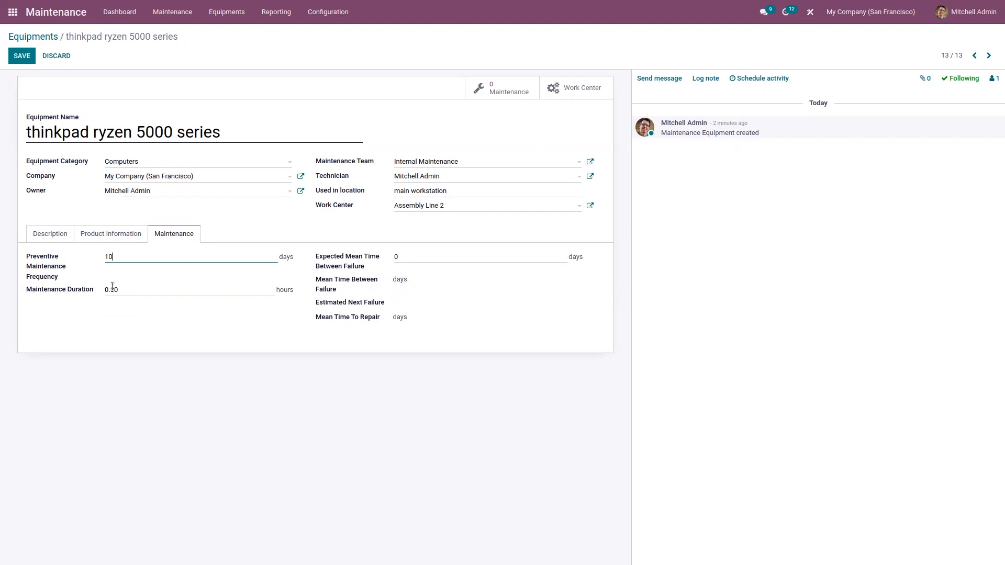
pyautogui.click(126, 287)
pyautogui.press('BackSpace')
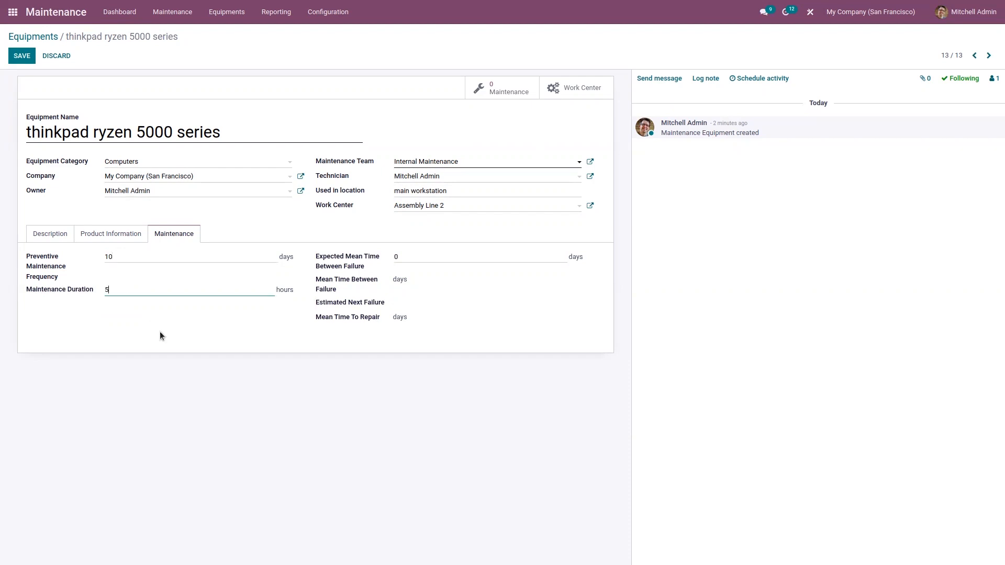
pyautogui.click(404, 255)
pyautogui.press('BackSpace')
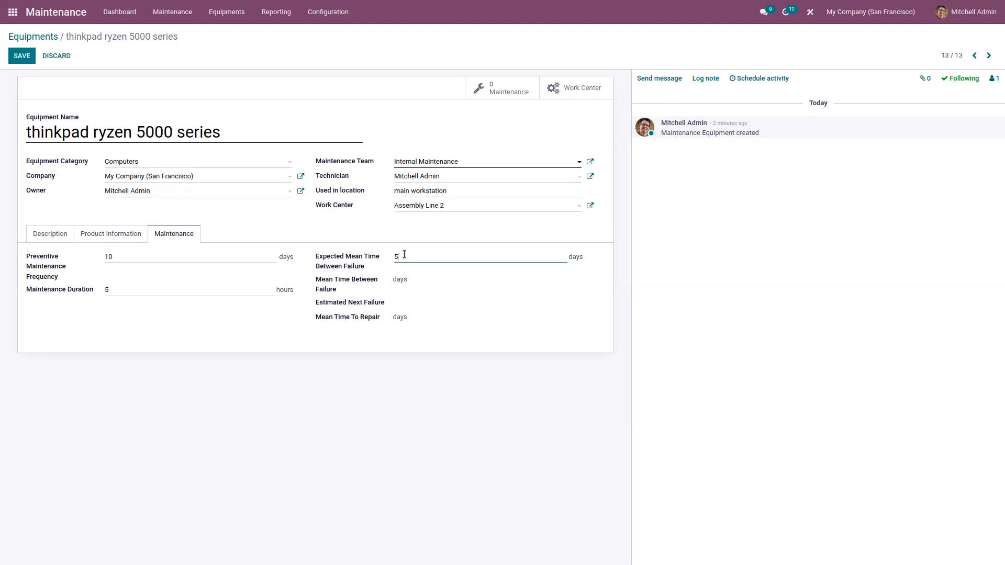
pyautogui.click(21, 56)
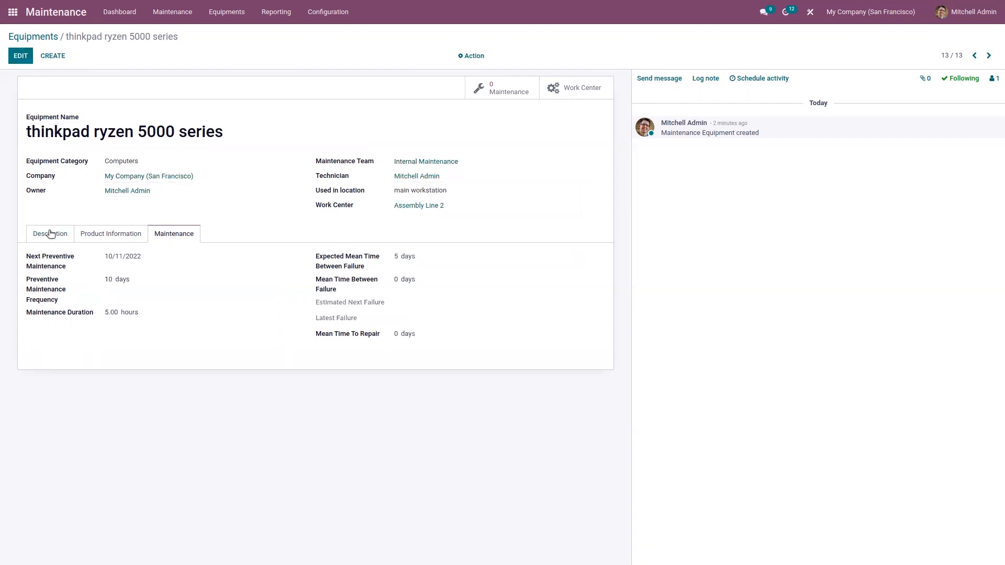
pyautogui.click(103, 235)
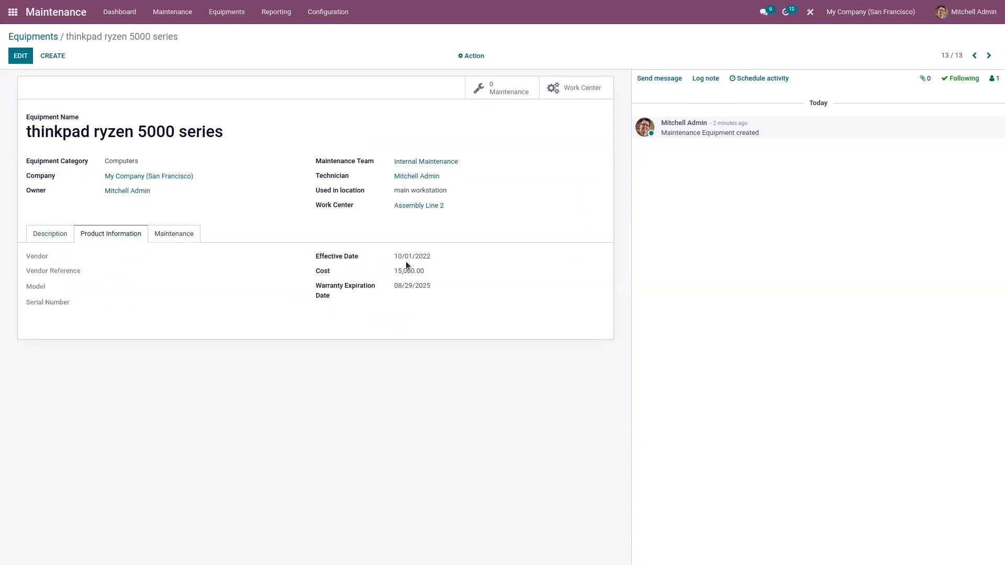
pyautogui.click(171, 235)
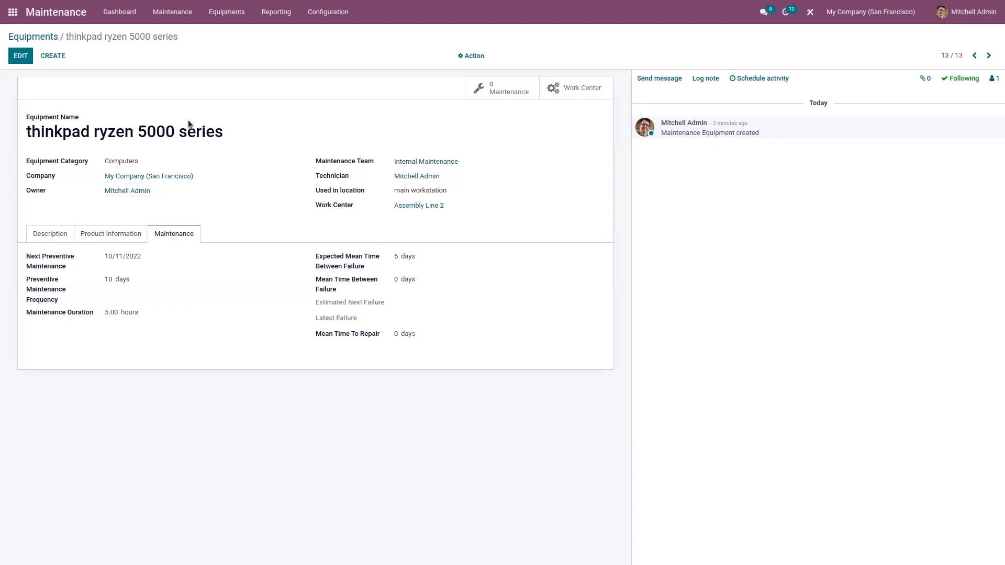
# - Create a maintenance request named "equipment failure" for the equipment "thinkpad ryzen 5000 series"
pyautogui.click(173, 12)
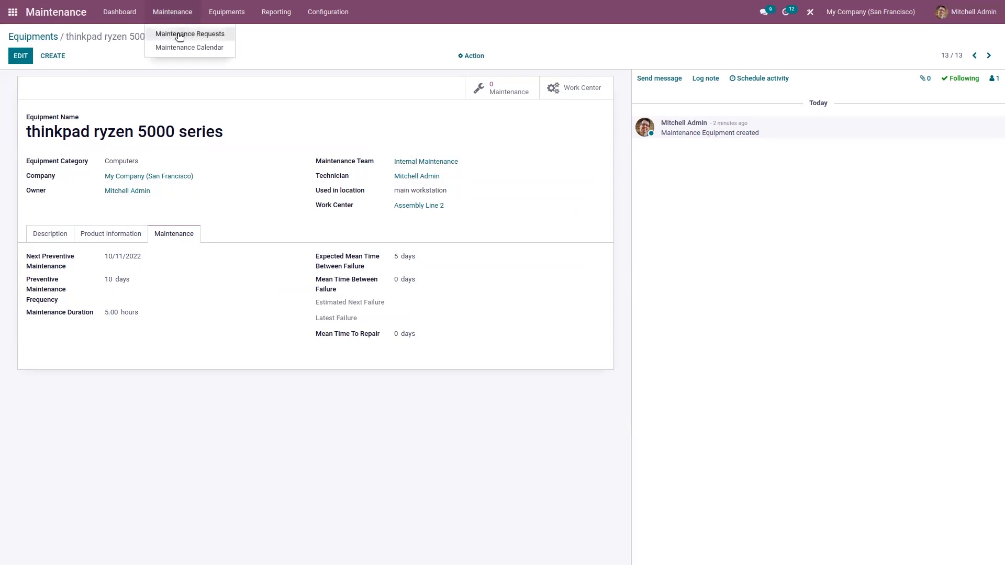
pyautogui.click(179, 34)
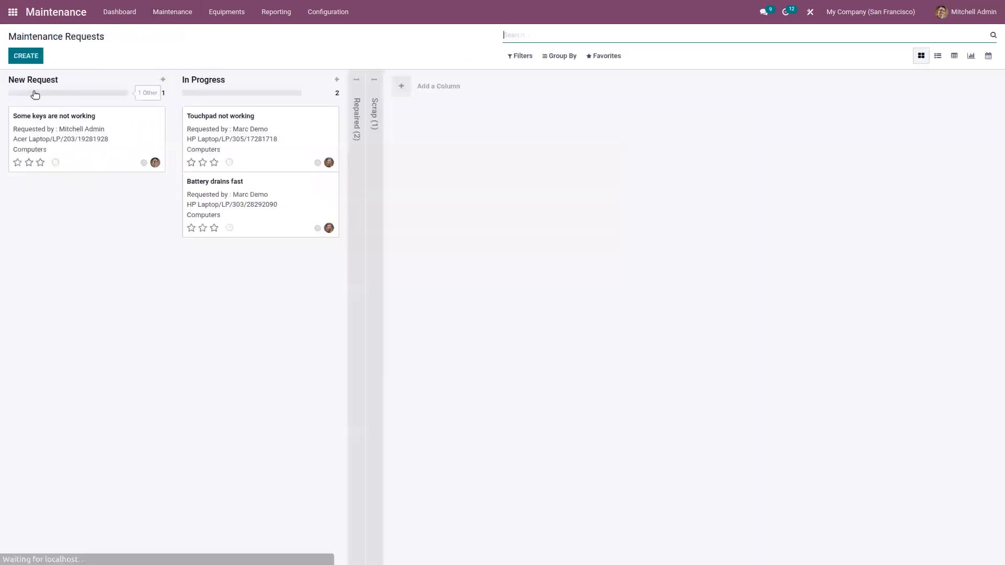
pyautogui.click(26, 56)
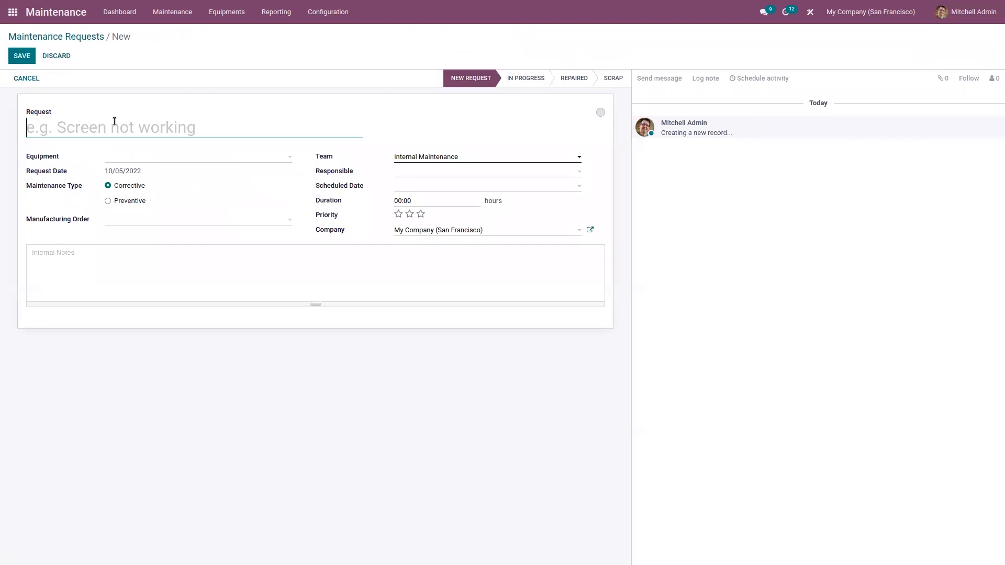
pyautogui.write('equipm')
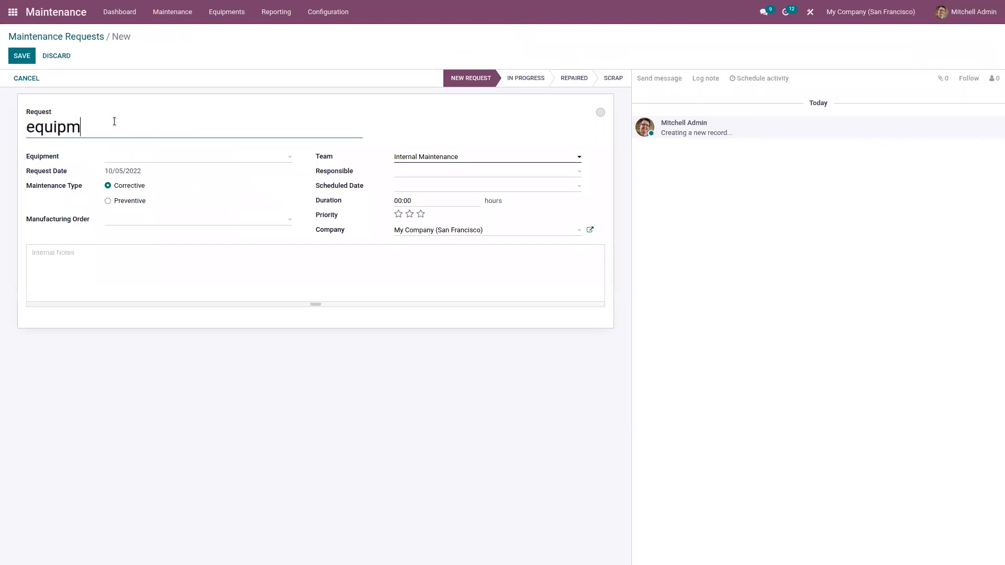
pyautogui.write('ent failure')
pyautogui.click(186, 158)
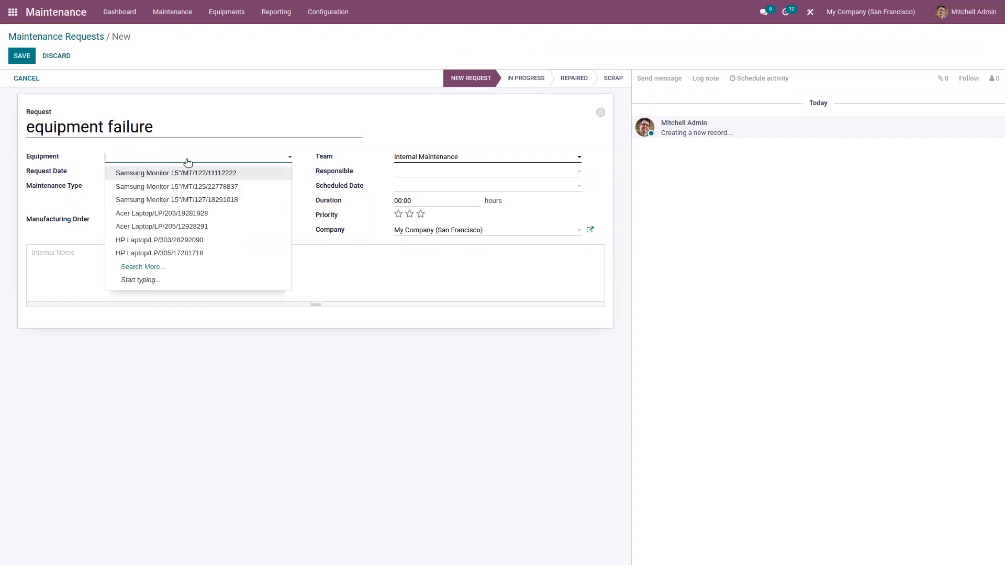
pyautogui.write('thi')
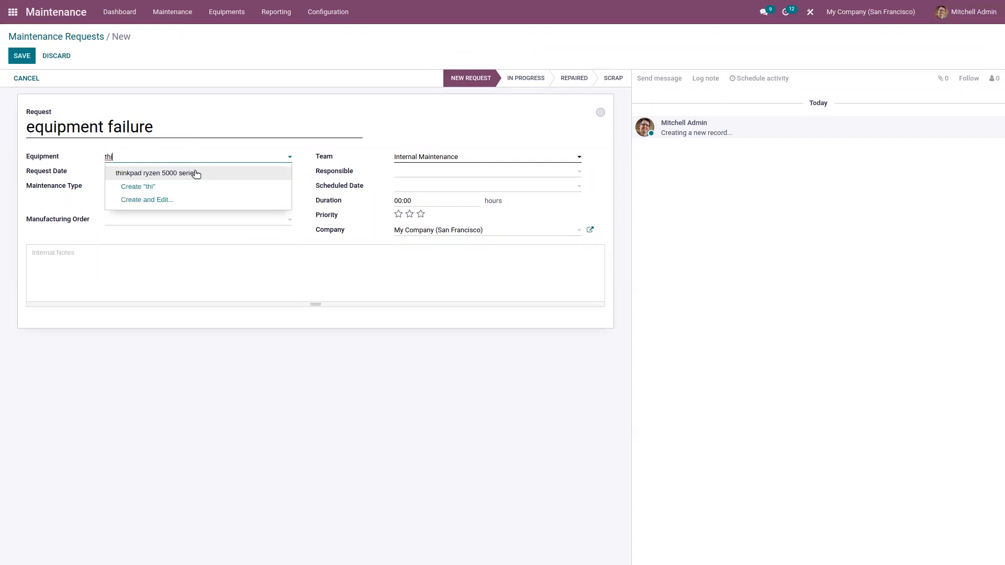
pyautogui.click(196, 173)
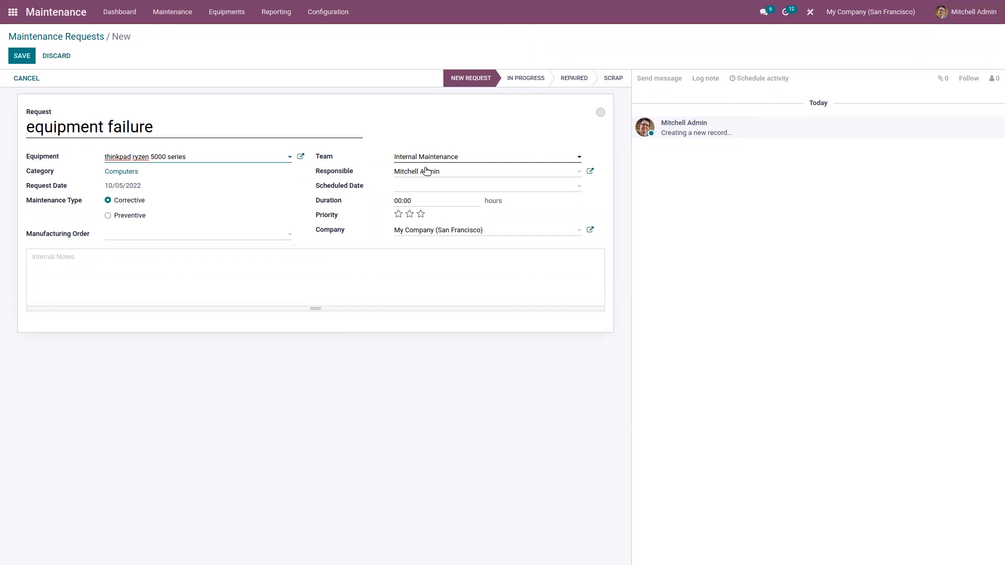
# - Schedule the request for 10/05/2022, with a duration of 10 hours and a three-star priority
pyautogui.click(423, 186)
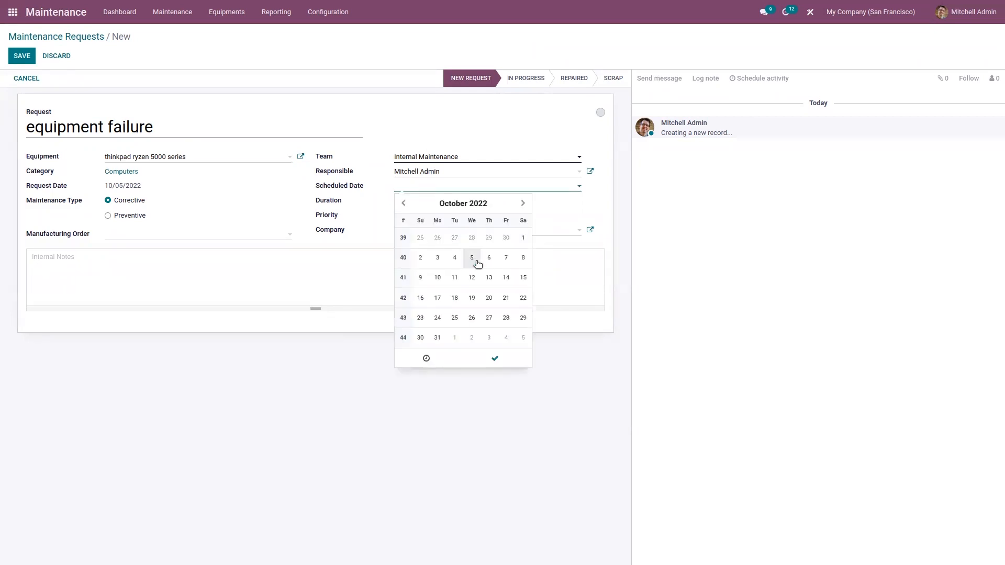
pyautogui.click(477, 262)
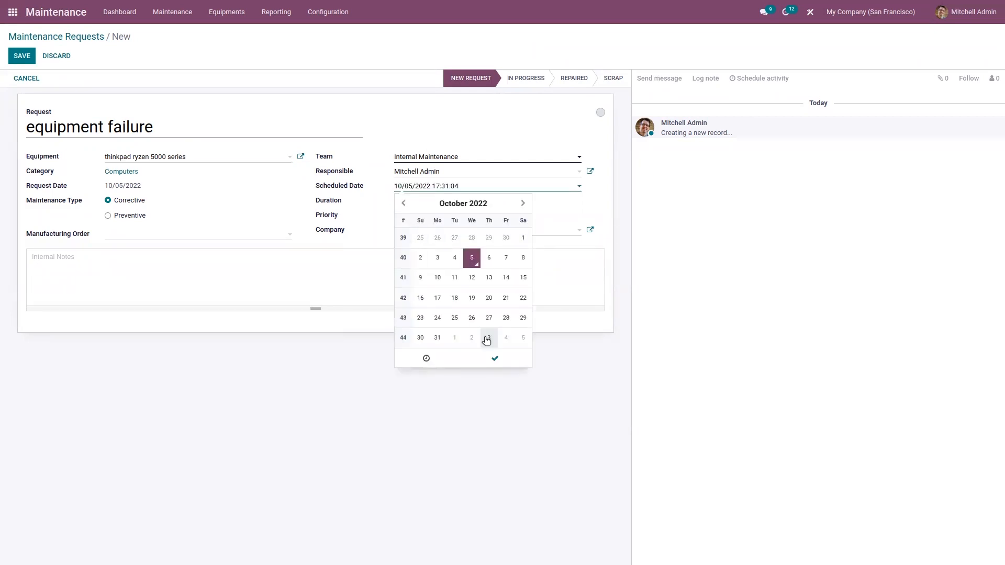
pyautogui.click(492, 361)
pyautogui.click(439, 201)
pyautogui.press('BackSpace')
pyautogui.write('10')
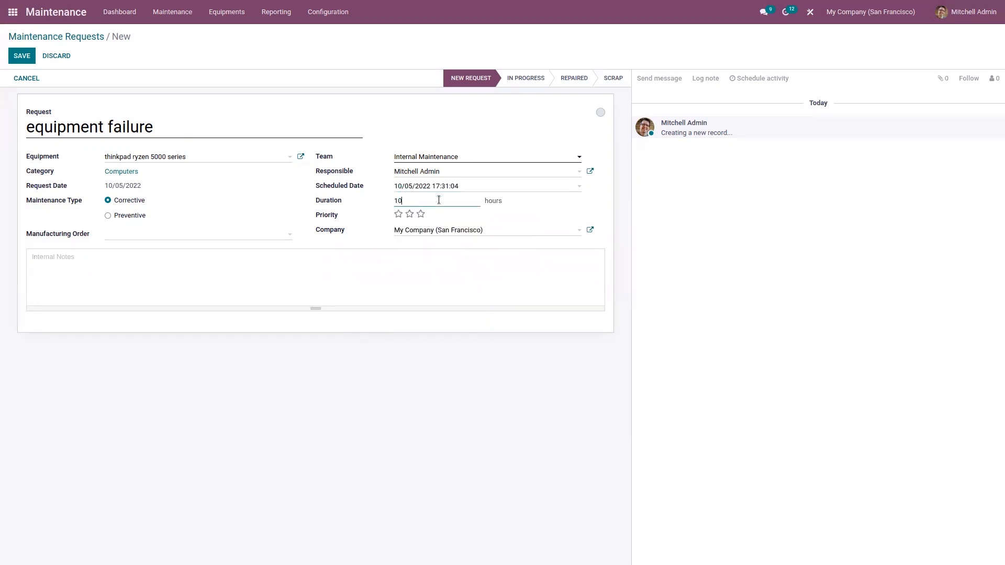
pyautogui.click(420, 215)
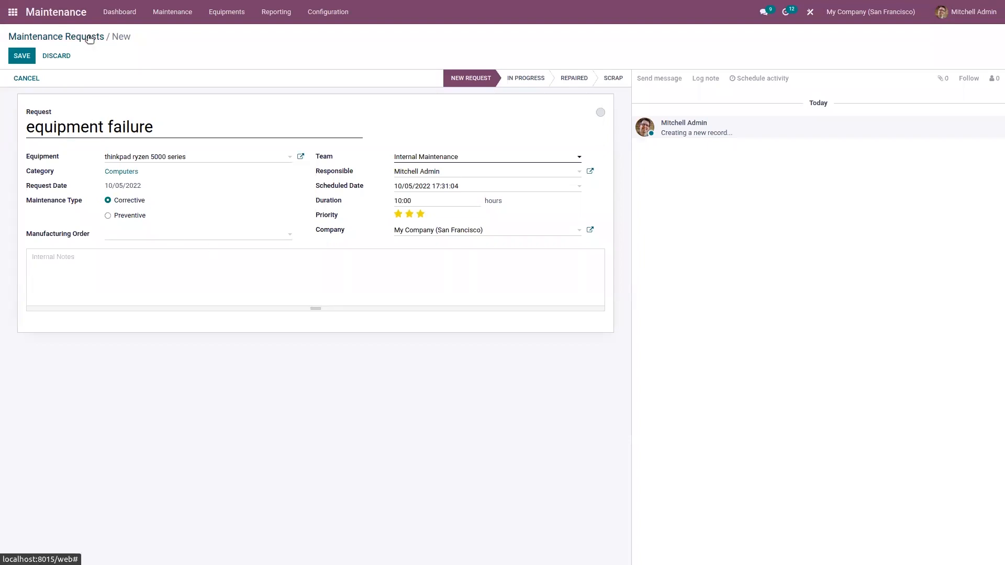
# - Save the request without a manufacturing order and advance its stage through In Progress to Repaired
pyautogui.click(133, 235)
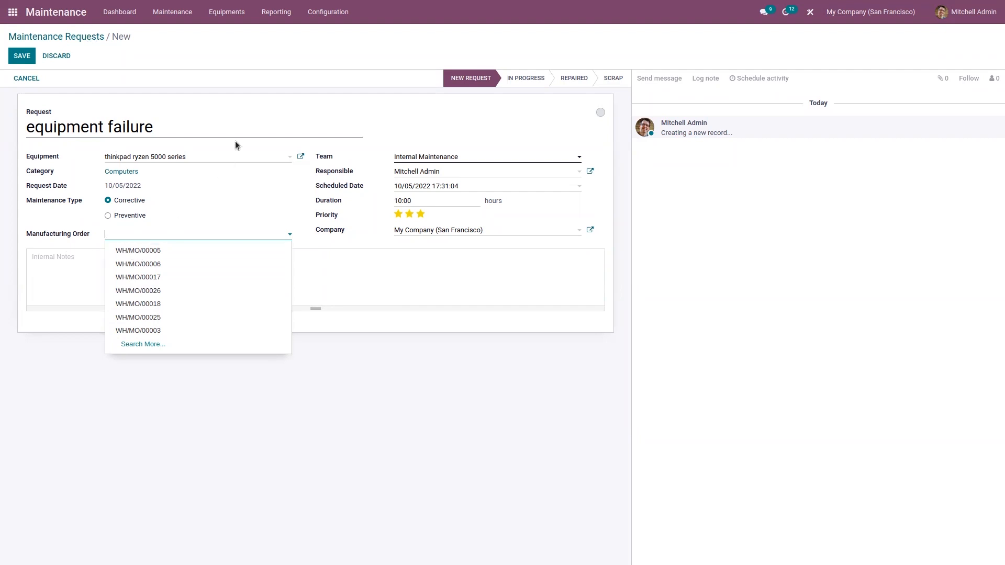
pyautogui.click(250, 200)
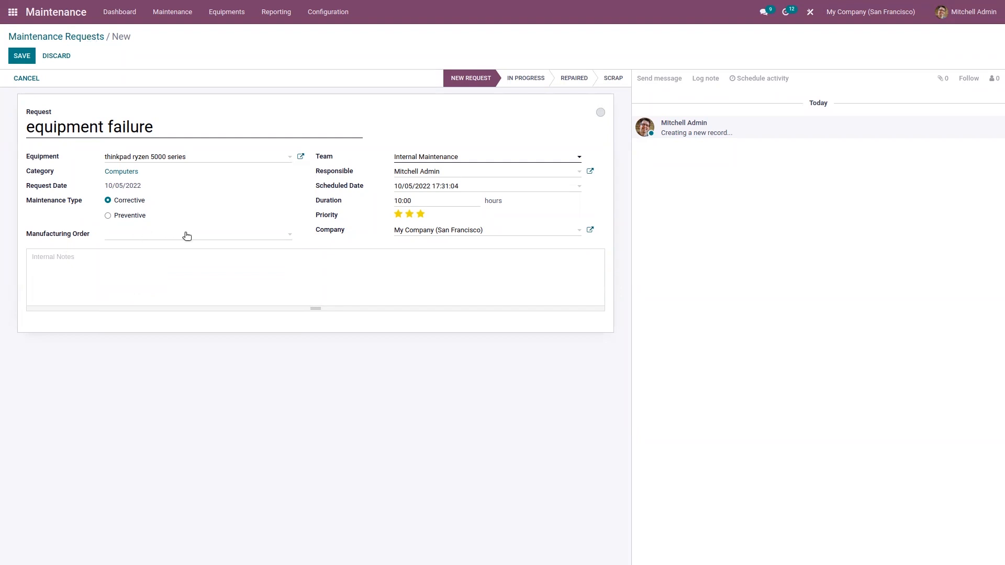
pyautogui.click(20, 57)
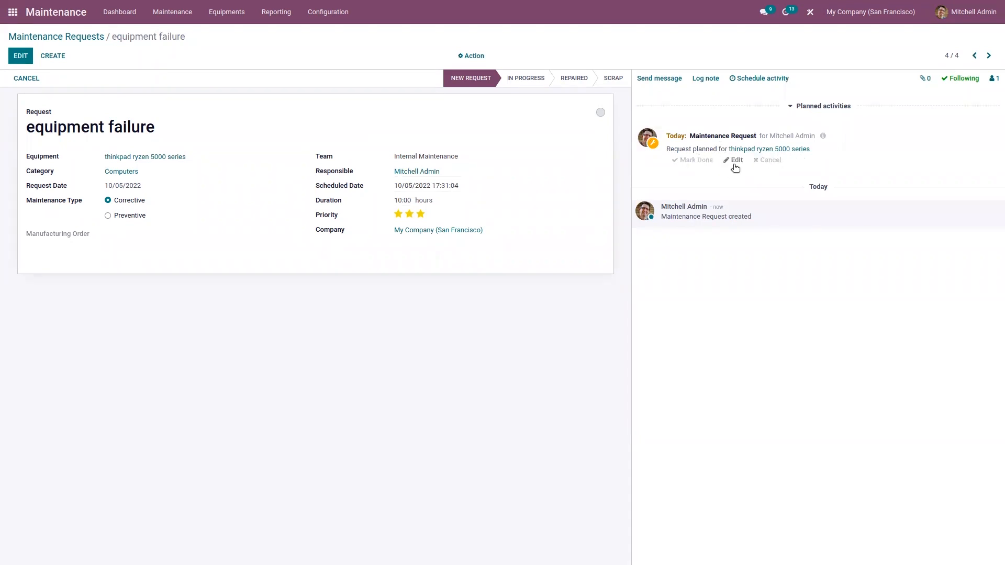
pyautogui.click(526, 79)
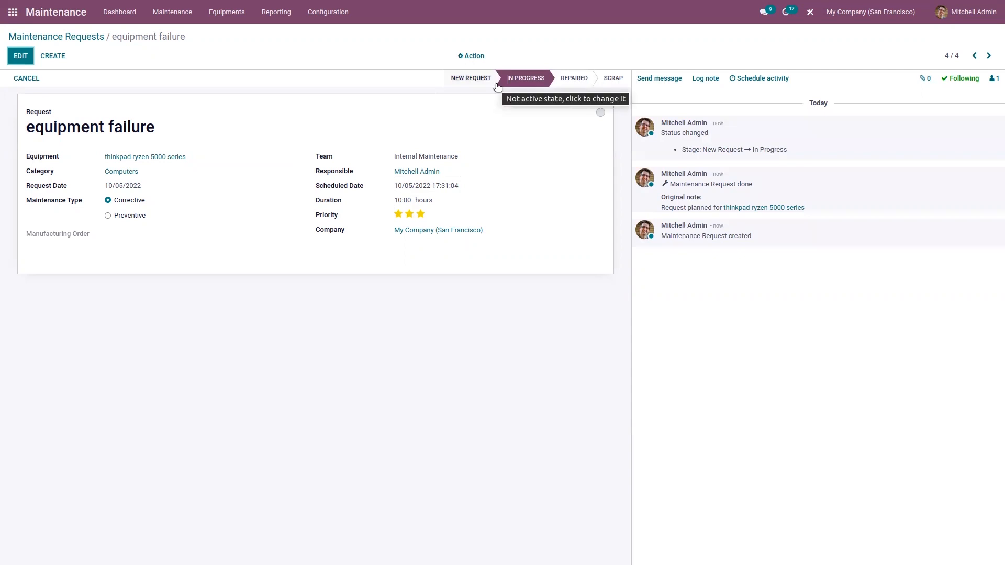
pyautogui.click(578, 80)
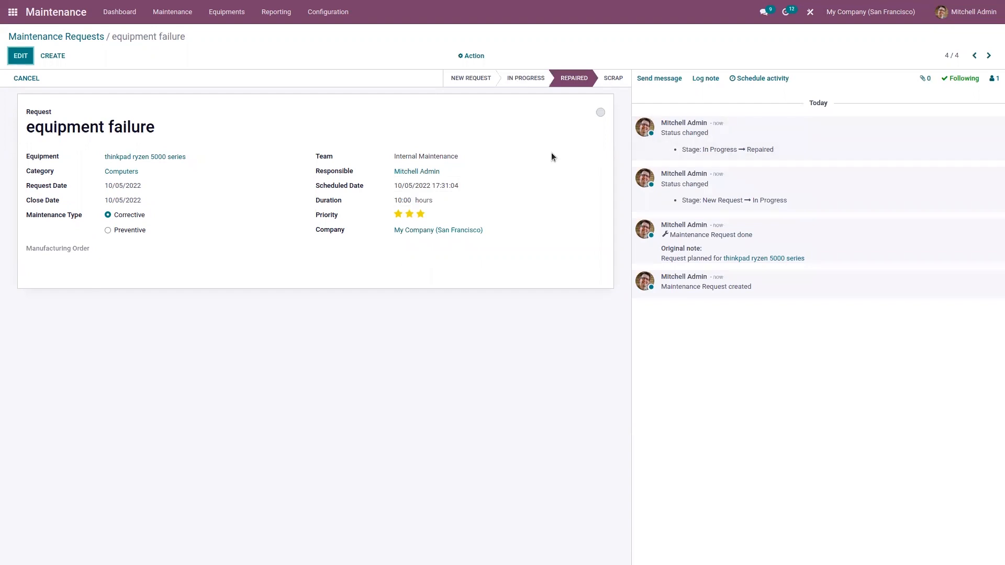
# - Open the "thinkpad ryzen 5000 series" equipment record and examine its maintenance and failure statistics
pyautogui.click(227, 12)
pyautogui.click(238, 48)
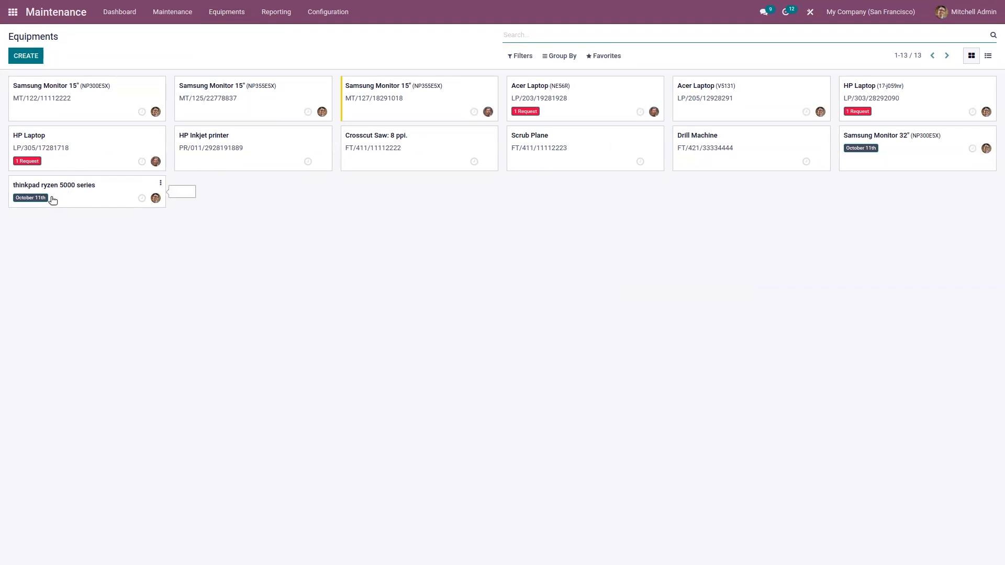
pyautogui.click(89, 191)
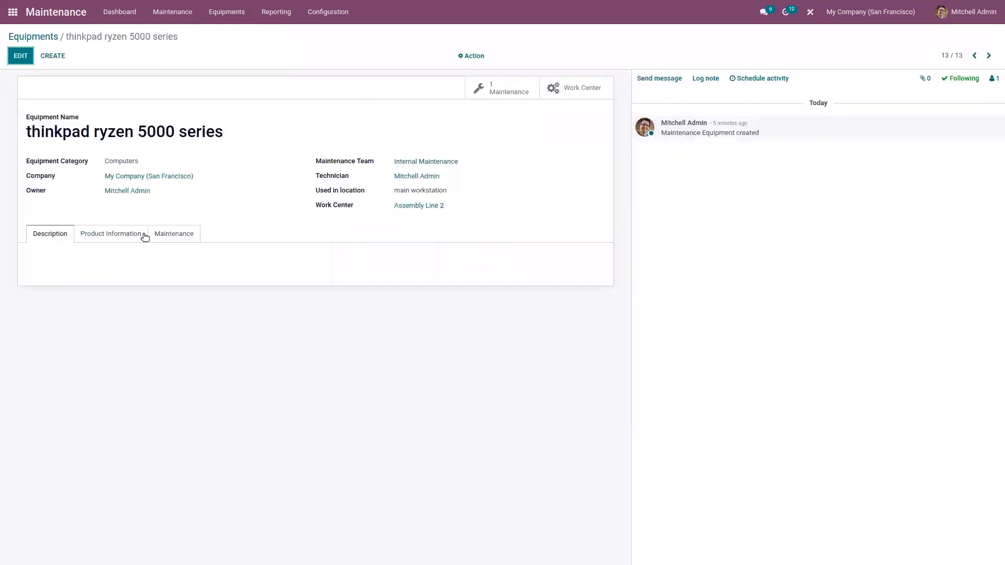
pyautogui.click(169, 236)
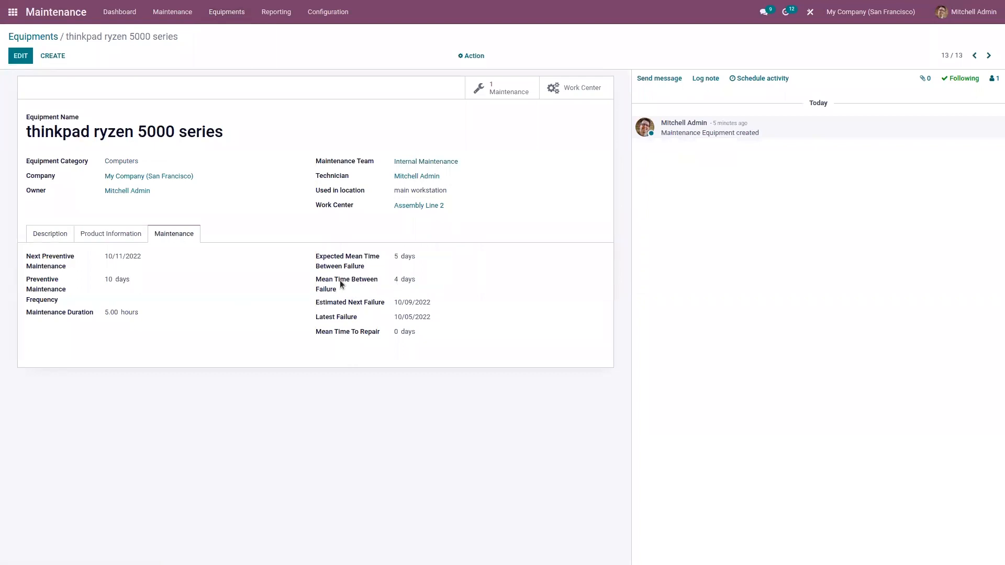
pyautogui.moveTo(352, 287)
# - Open the maintenance calendar to view the scheduled requests for the current week
pyautogui.click(234, 18)
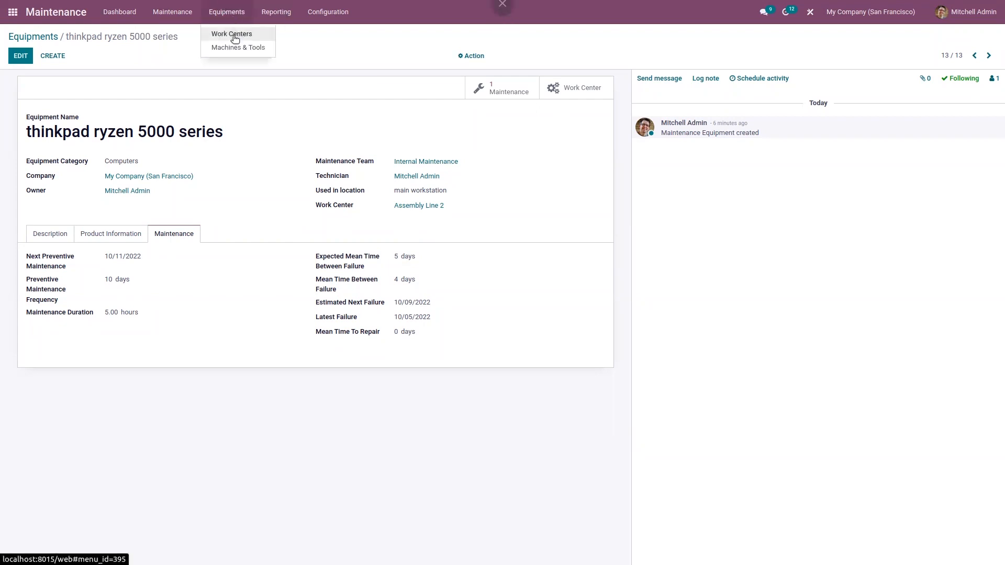
pyautogui.moveTo(180, 14)
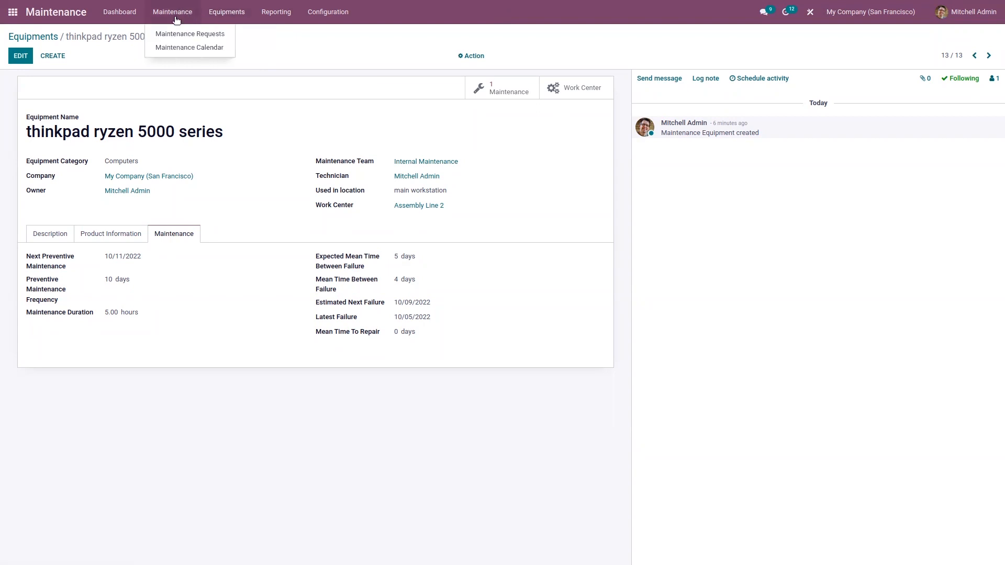
pyautogui.click(180, 47)
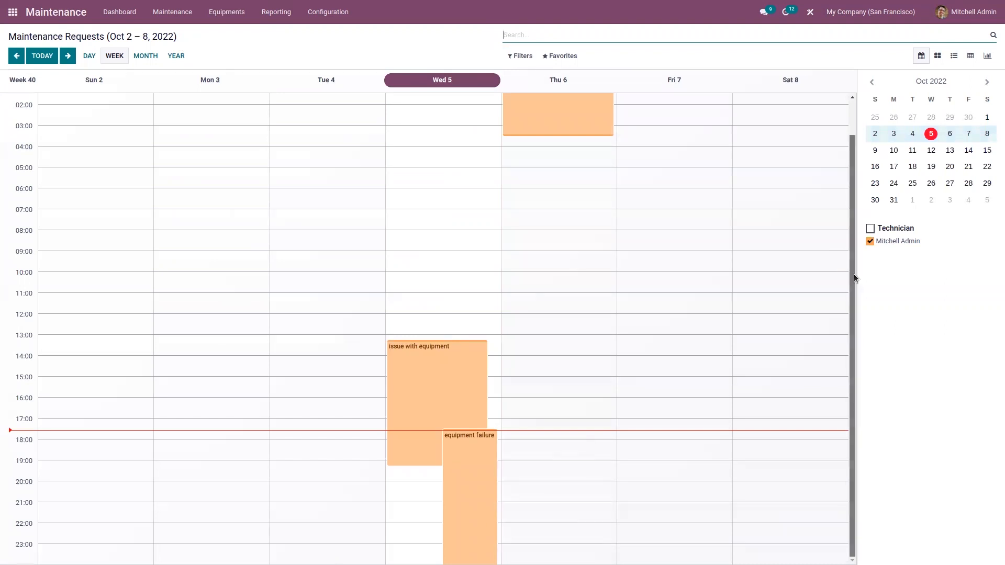
# - Review the maintenance requests calendar by week, day, month and year
pyautogui.moveTo(854, 274); pyautogui.dragTo(852, 203)
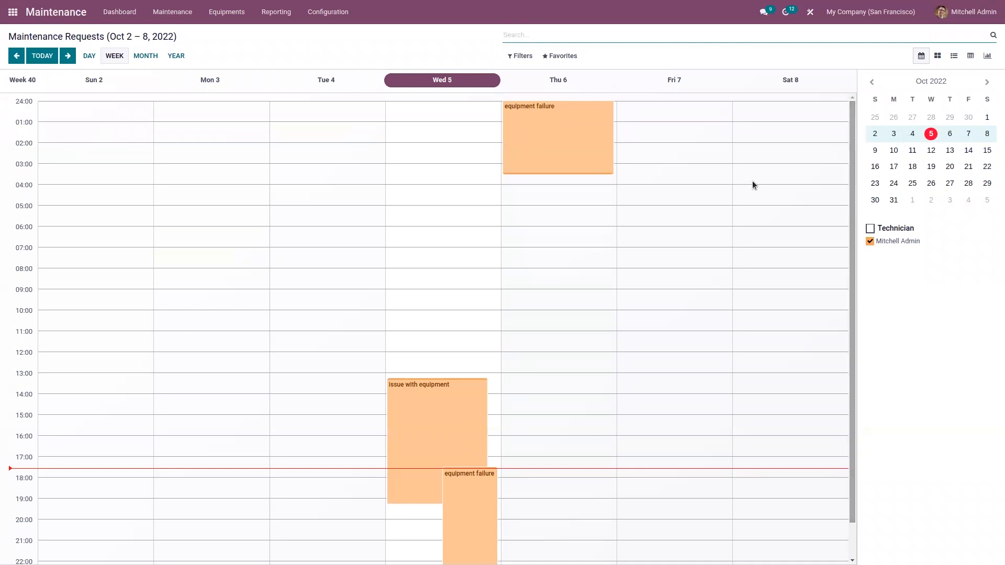
pyautogui.click(89, 56)
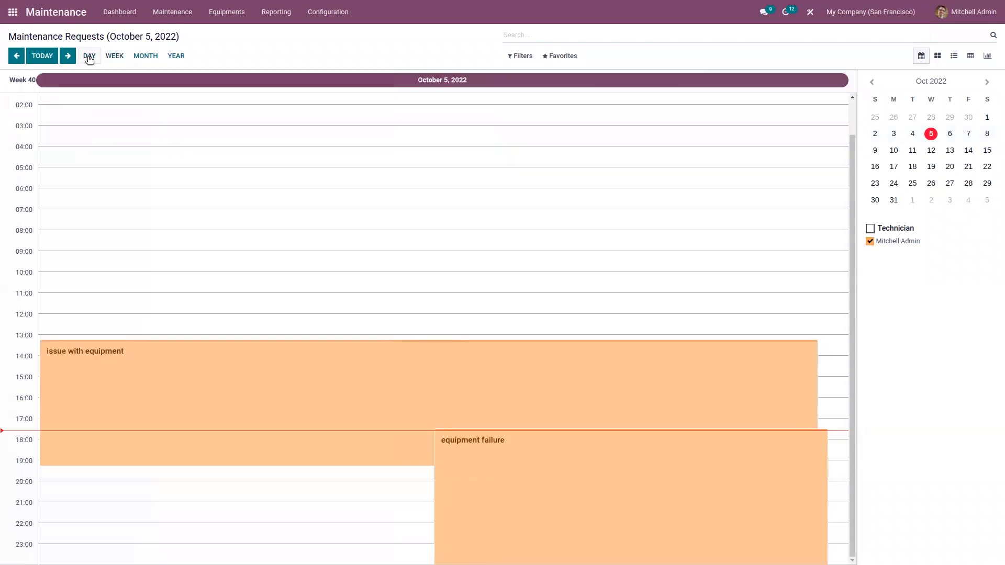
pyautogui.click(145, 59)
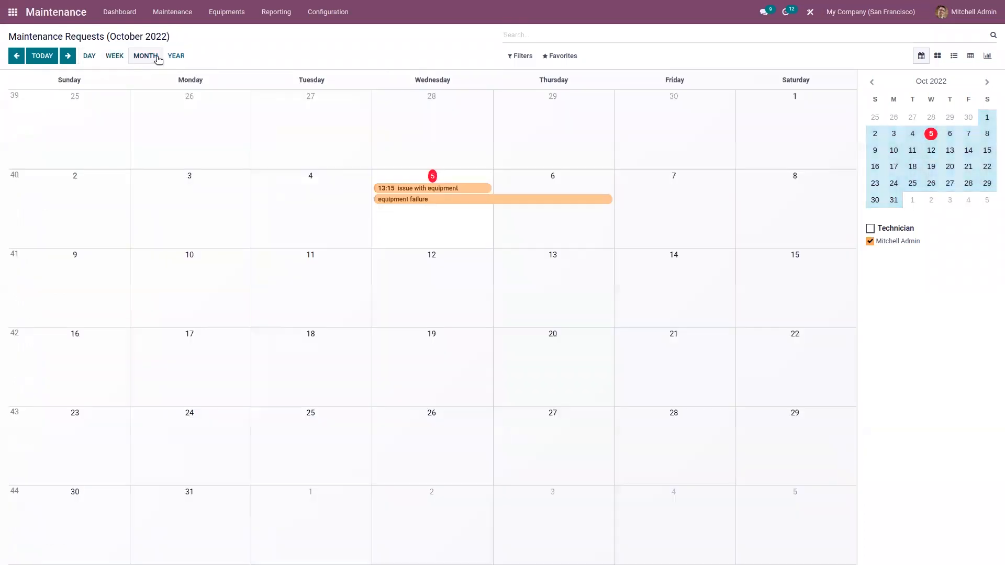
pyautogui.click(176, 56)
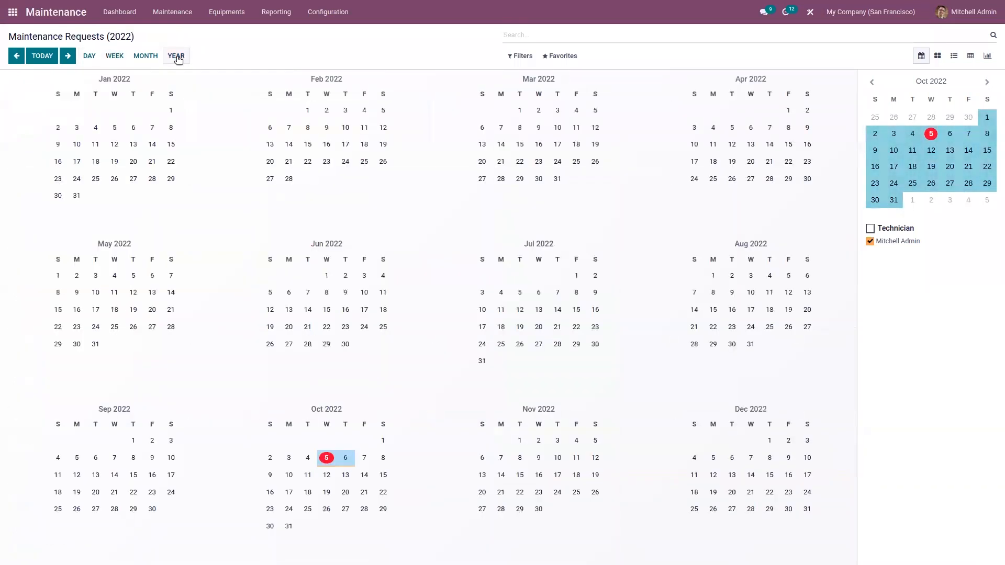
# - Open the Maintenance Requests report and examine the request counts per technician and stage in the bar chart
pyautogui.click(179, 11)
pyautogui.moveTo(271, 18)
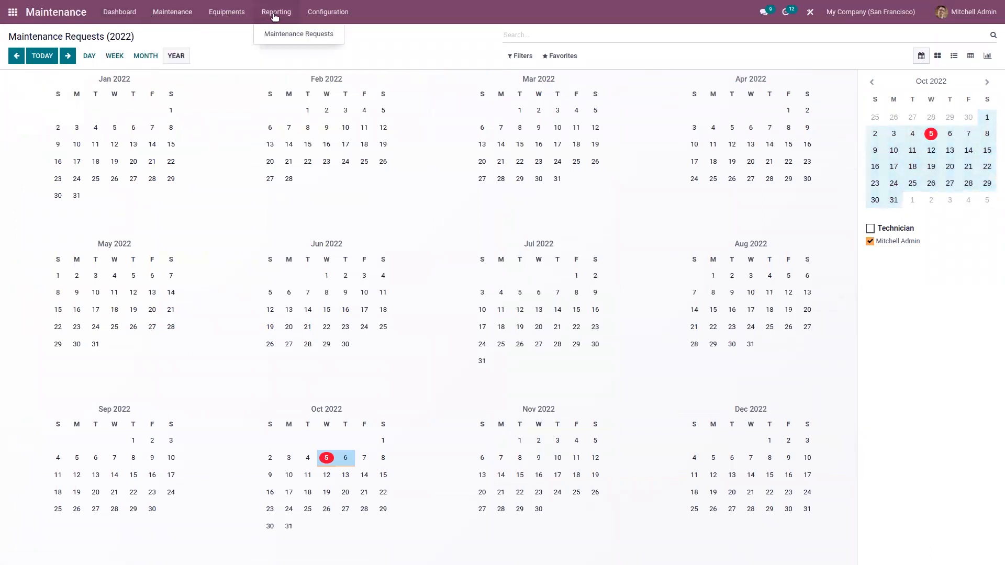
pyautogui.click(280, 35)
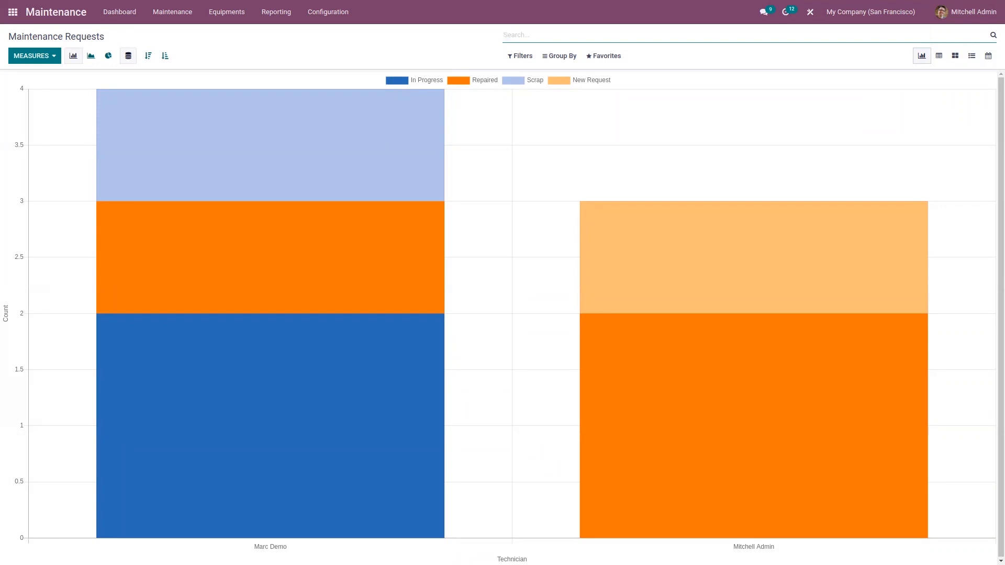
pyautogui.moveTo(303, 201)
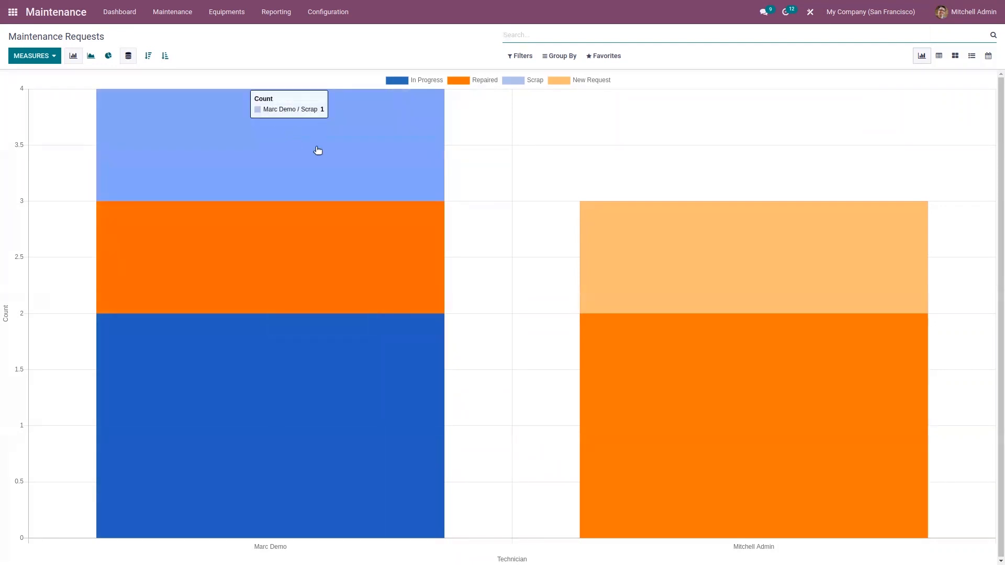
pyautogui.moveTo(300, 467)
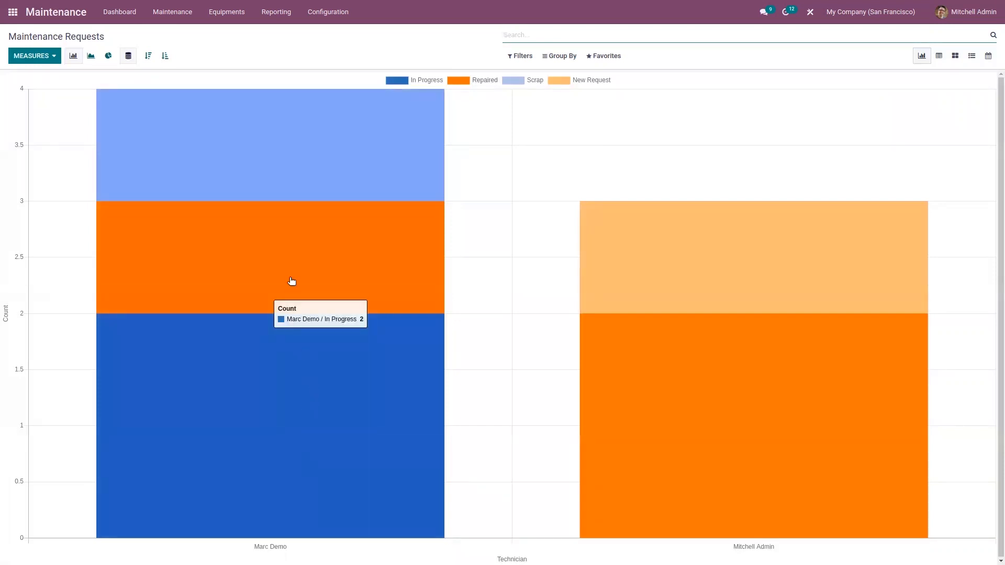
pyautogui.moveTo(291, 271)
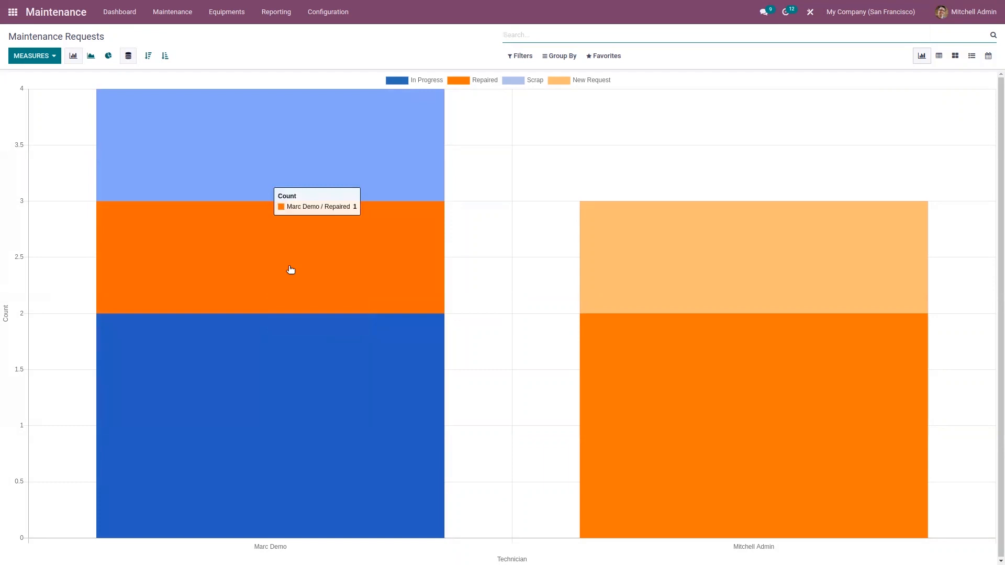
pyautogui.moveTo(276, 150)
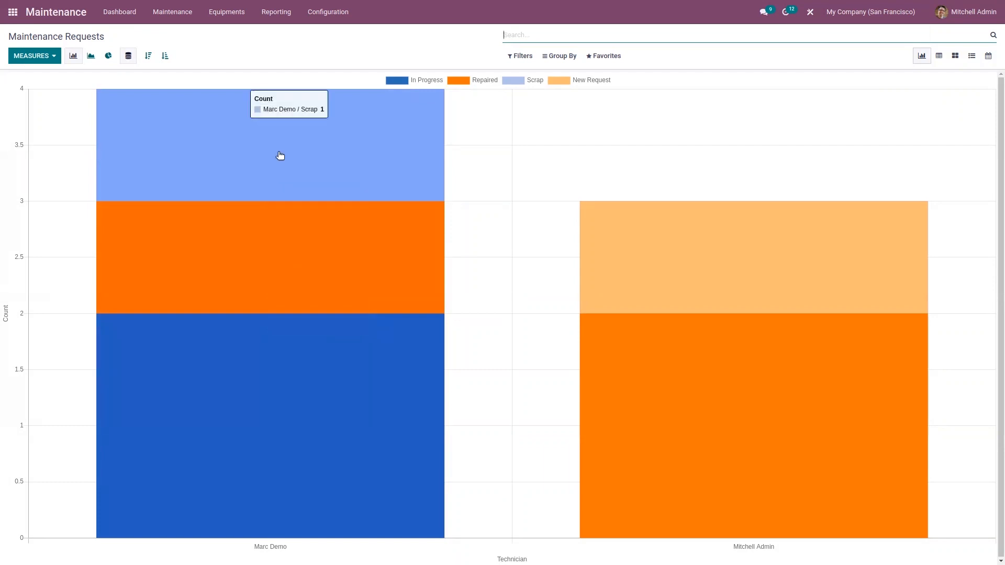
pyautogui.moveTo(642, 256)
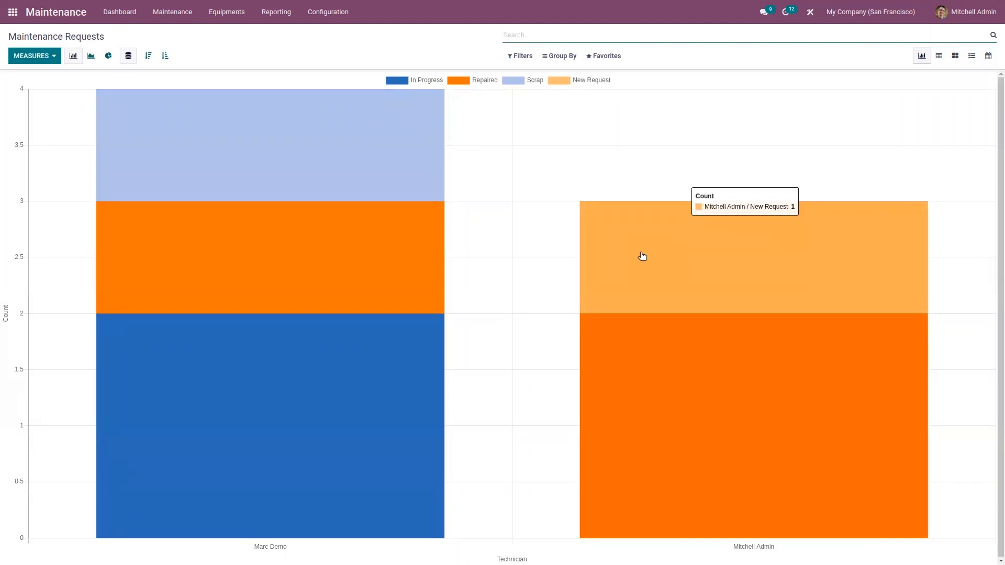
pyautogui.moveTo(673, 407)
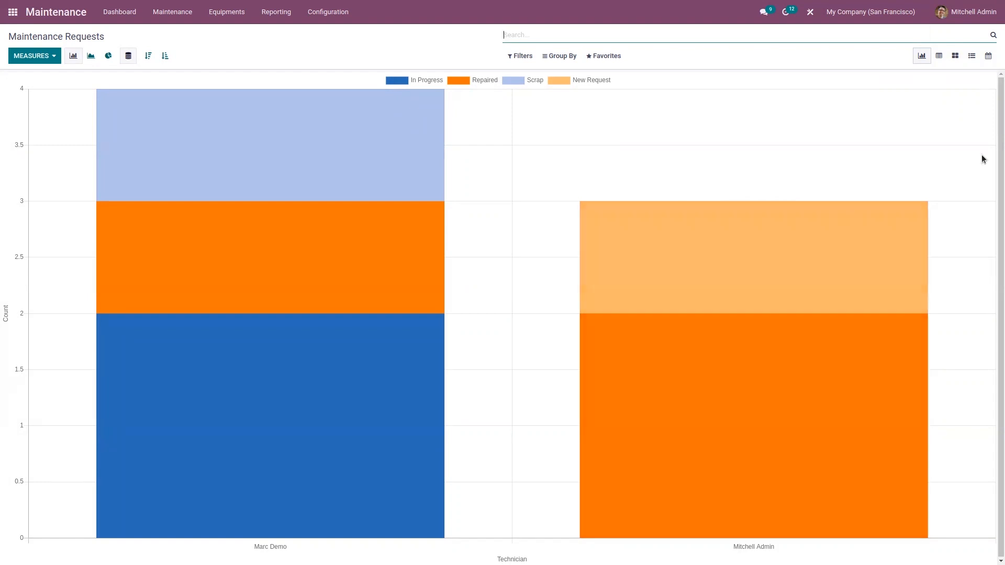
# - Show the maintenance requests report as a pivot table with rows grouped by Assigned to
pyautogui.click(940, 58)
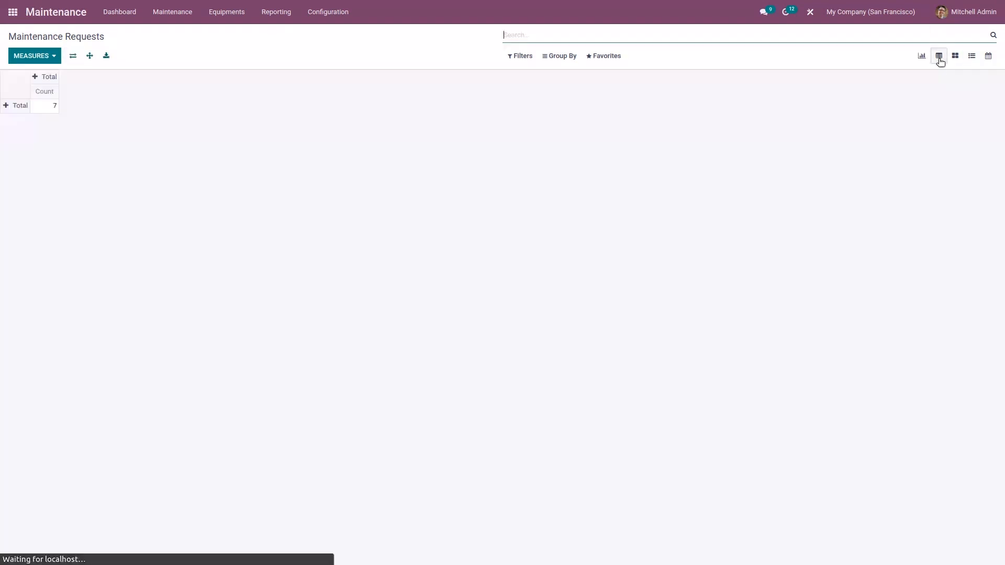
pyautogui.click(6, 106)
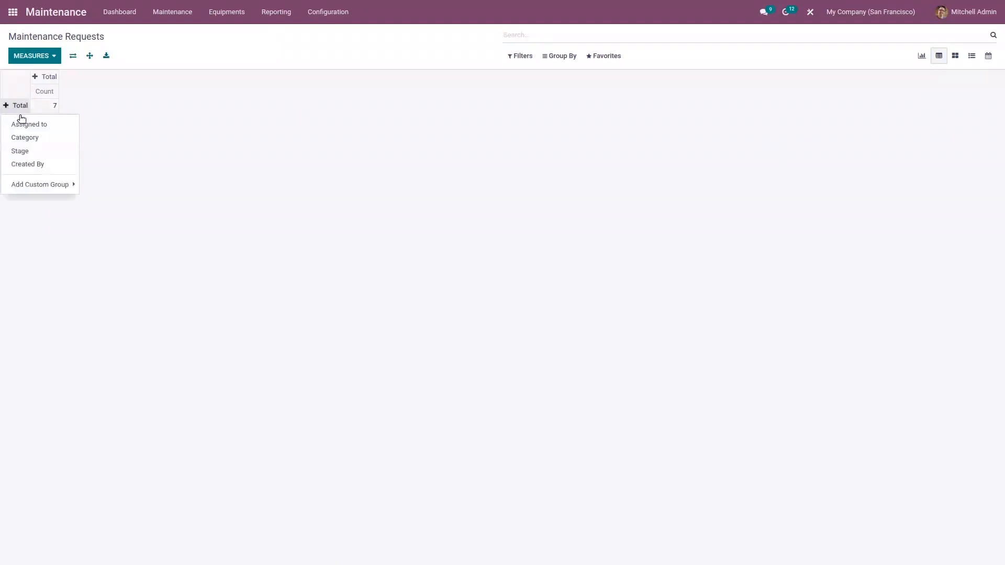
pyautogui.click(29, 125)
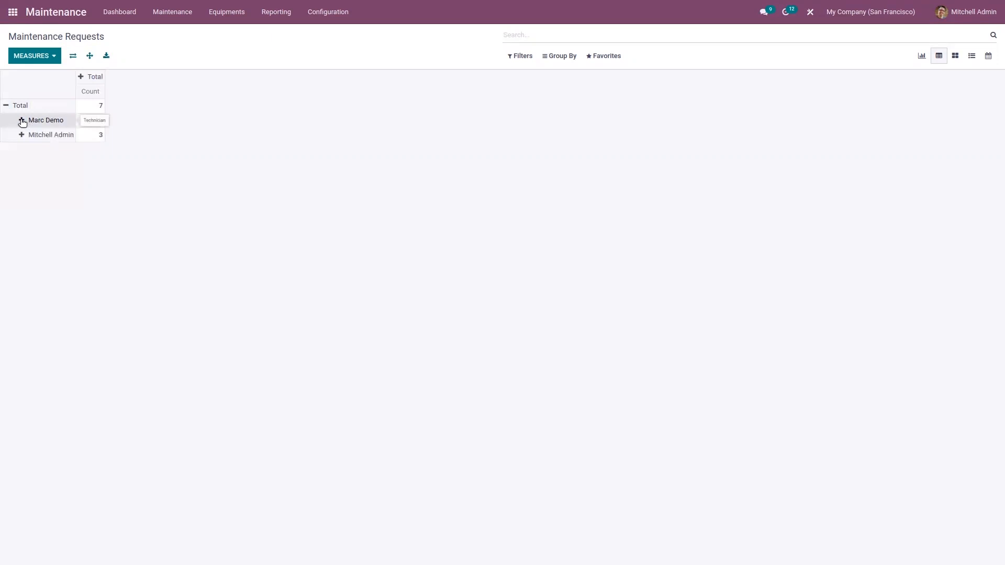
# - Break down the first technician's row in the pivot table with a custom group by Equipment
pyautogui.click(22, 122)
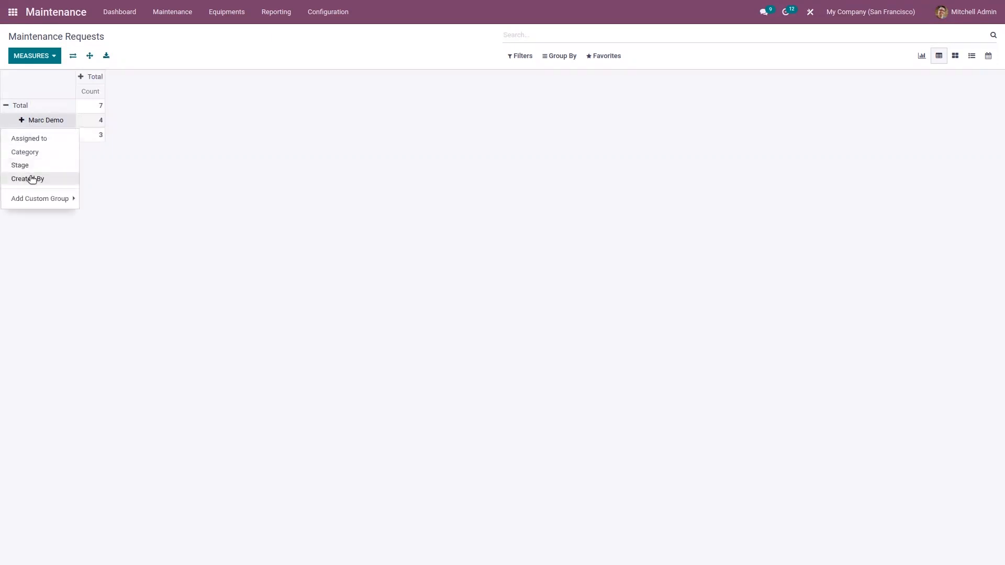
pyautogui.click(40, 199)
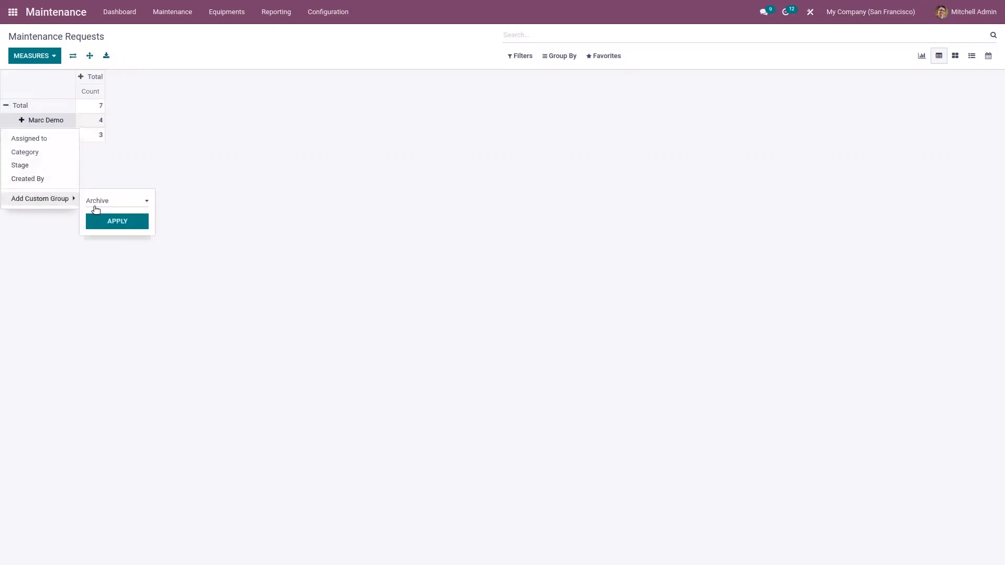
pyautogui.click(112, 200)
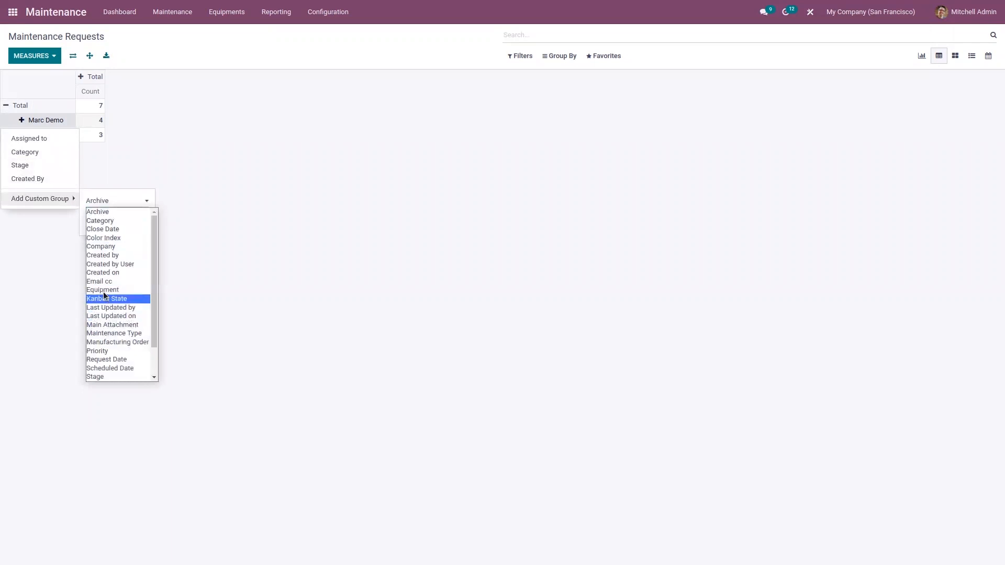
pyautogui.click(103, 291)
pyautogui.click(107, 225)
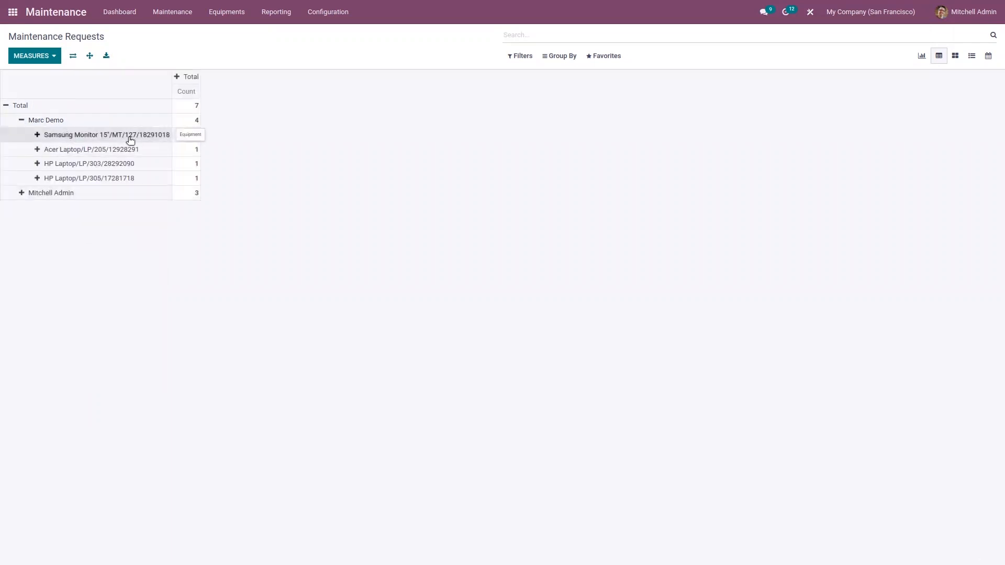
# - Add the Duration measure to the pivot table and expand all technician rows
pyautogui.click(50, 60)
pyautogui.click(46, 76)
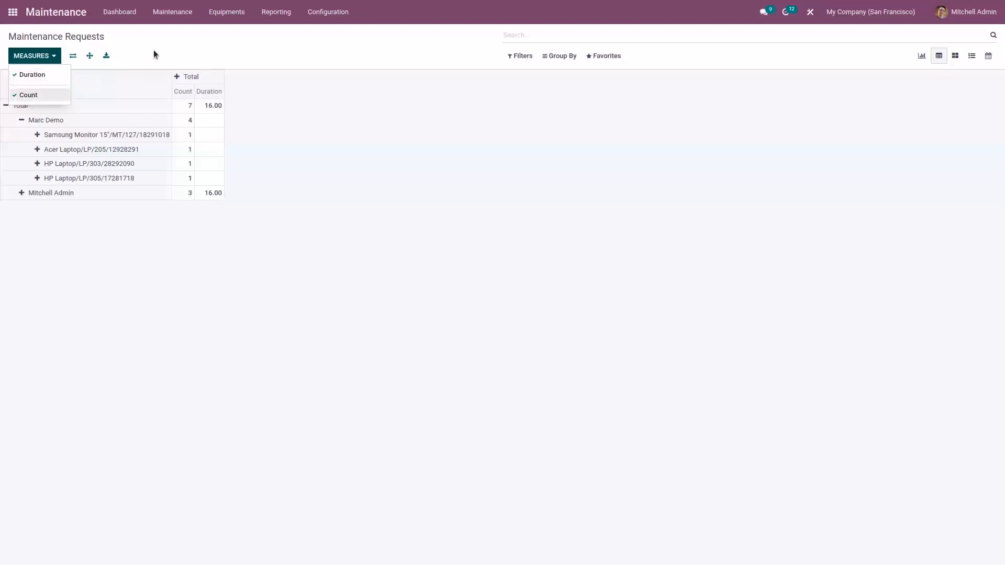
pyautogui.click(90, 55)
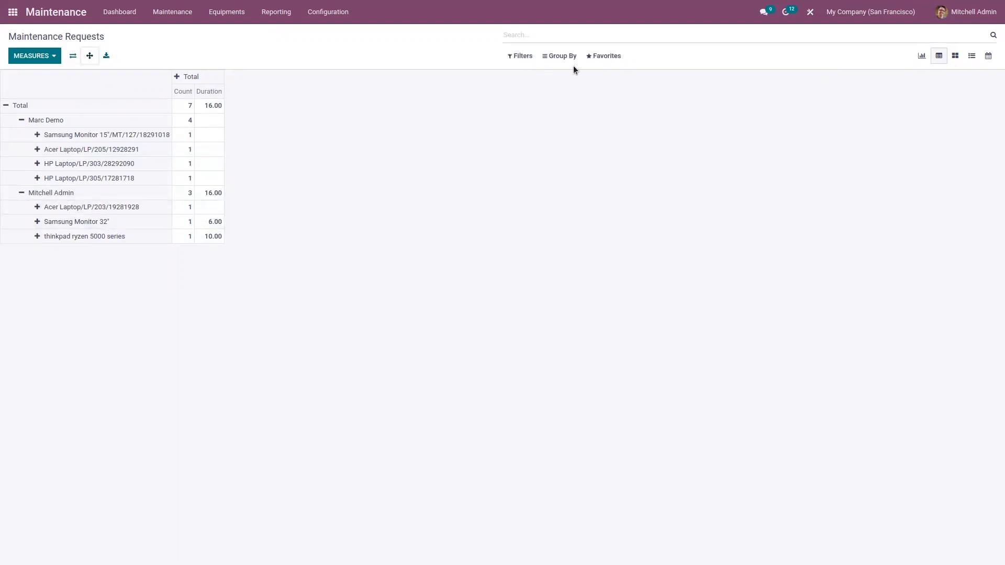
# - Look at the reported maintenance requests in the Kanban, list and calendar views
pyautogui.click(956, 56)
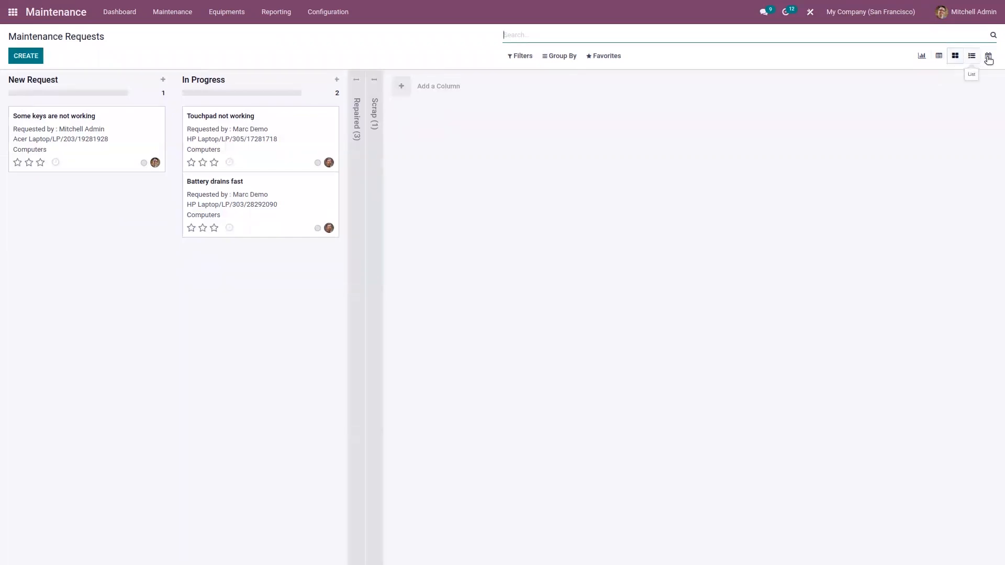
pyautogui.click(972, 56)
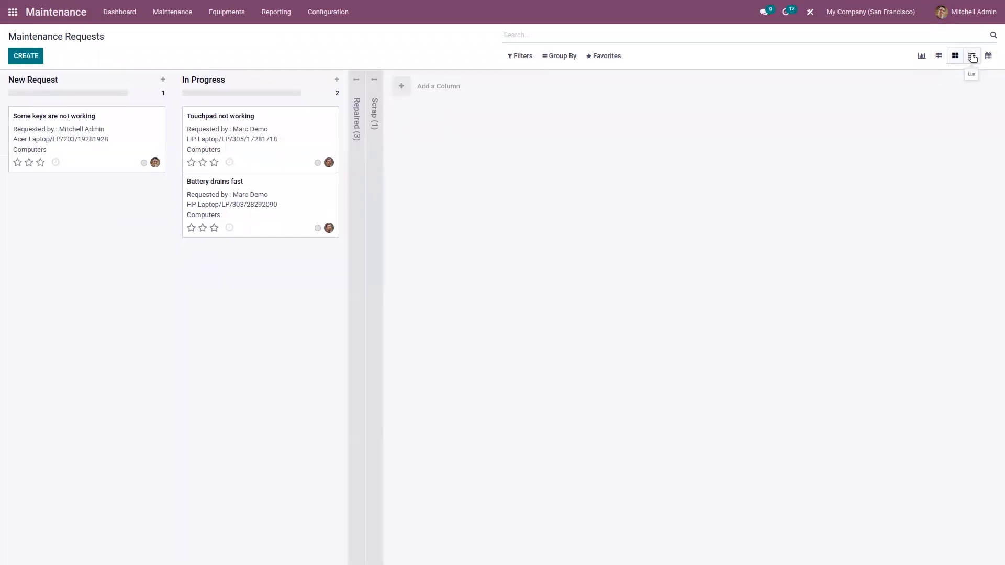
pyautogui.click(987, 58)
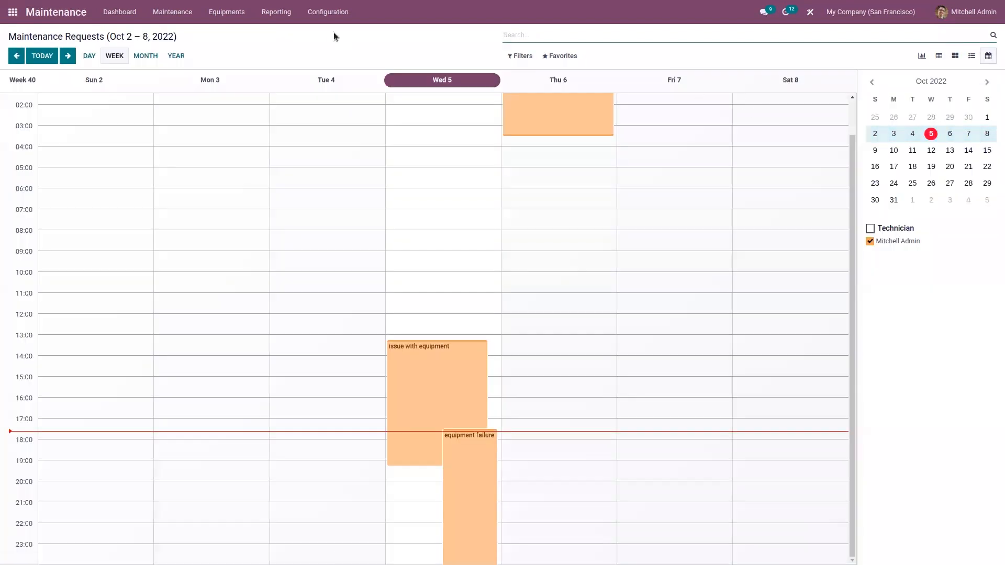
# - Switch to the Quality app and view the Main Quality Team record from the quality teams, opening it for editing and discarding without changes
pyautogui.click(13, 12)
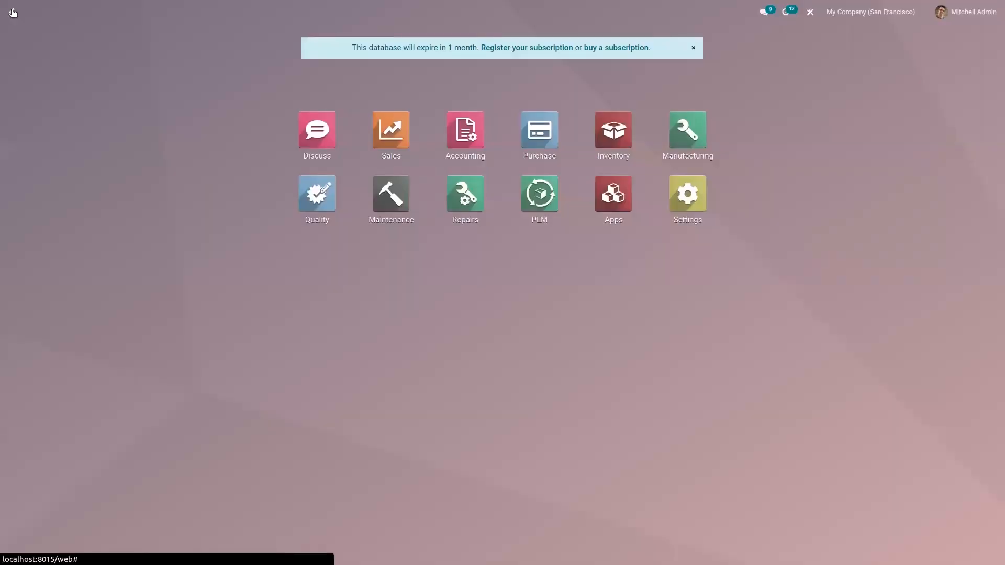
pyautogui.click(318, 198)
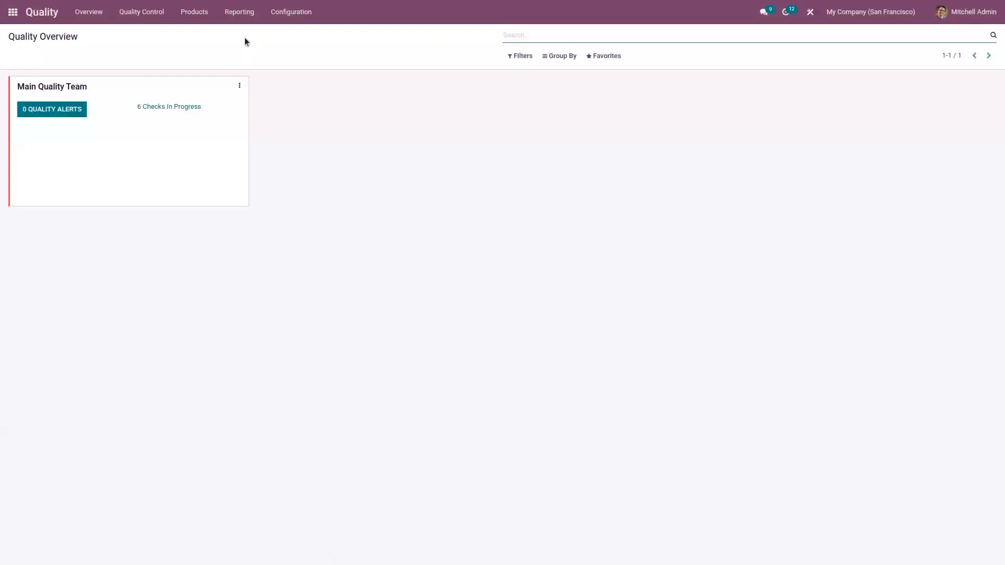
pyautogui.click(293, 13)
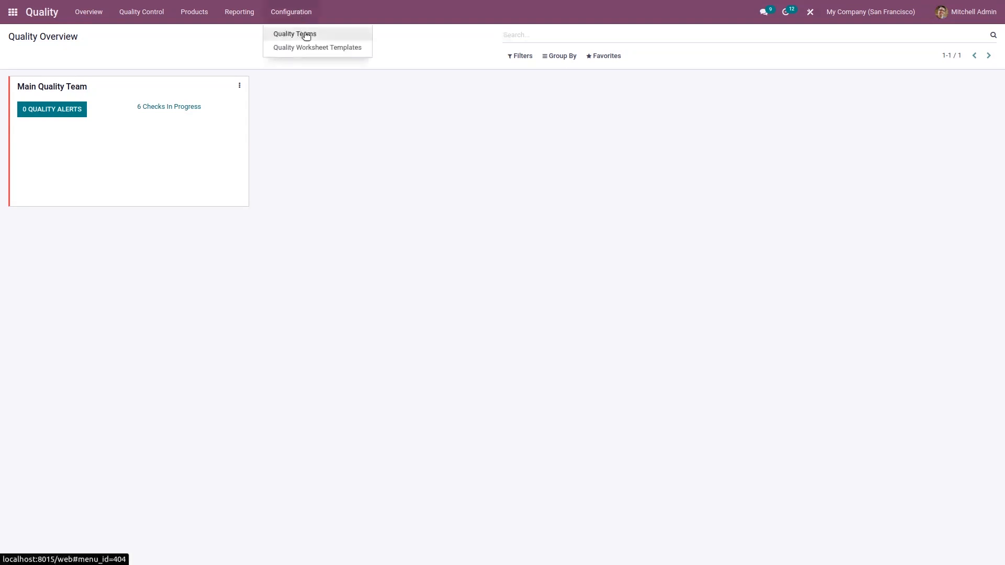
pyautogui.click(306, 35)
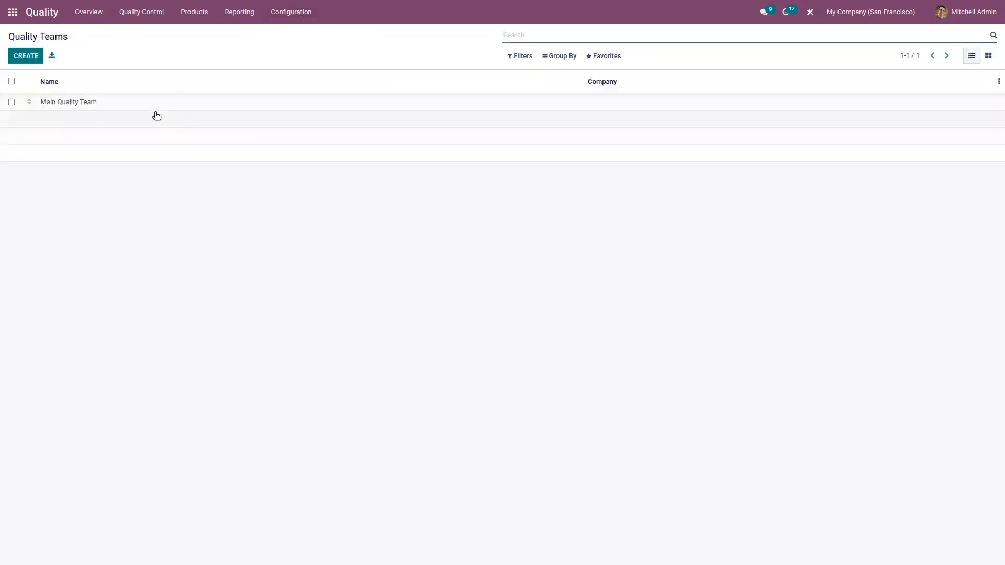
pyautogui.click(224, 102)
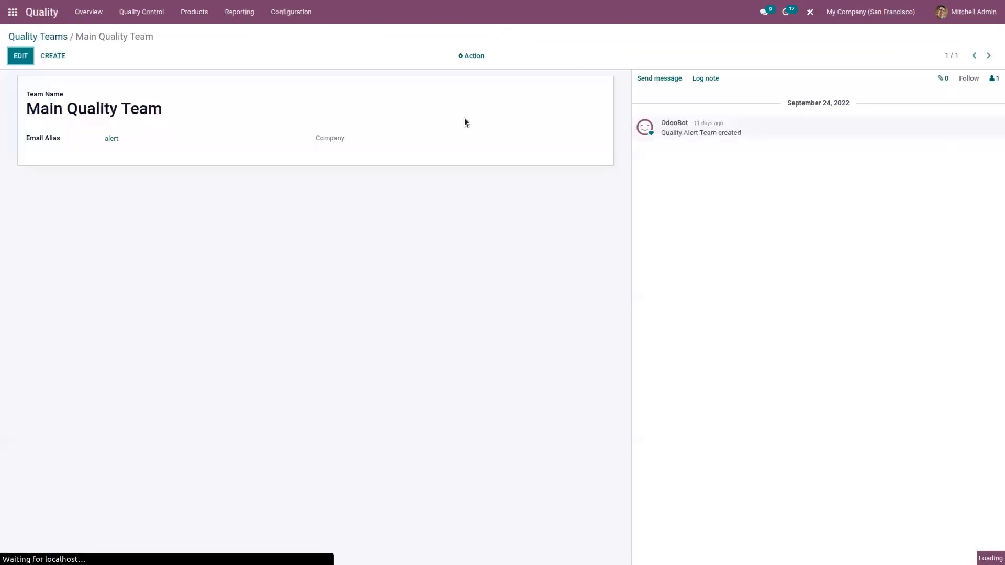
pyautogui.click(21, 56)
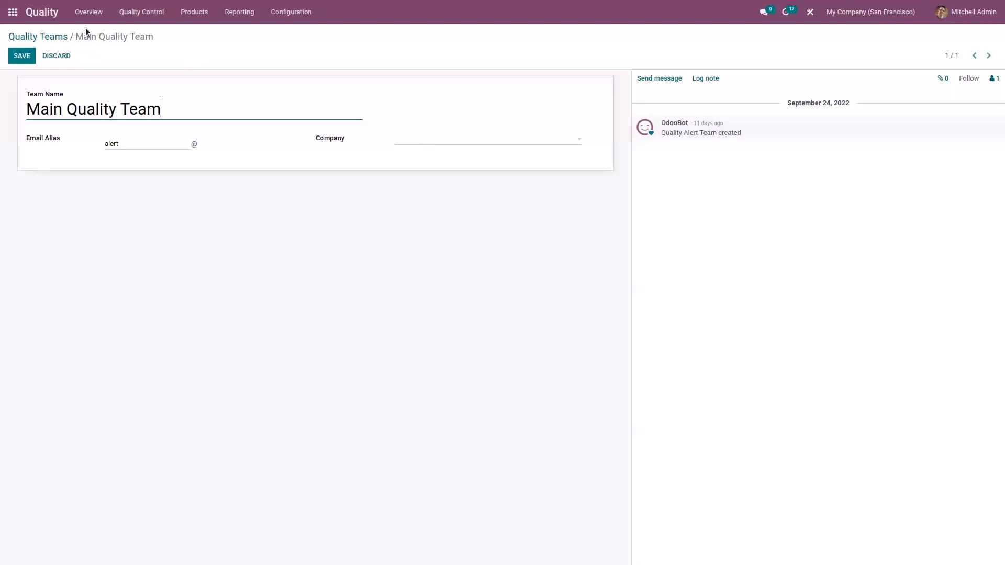
pyautogui.click(60, 55)
# - Open the Quality Issues template from the Quality Worksheet Templates and review its details
pyautogui.click(291, 12)
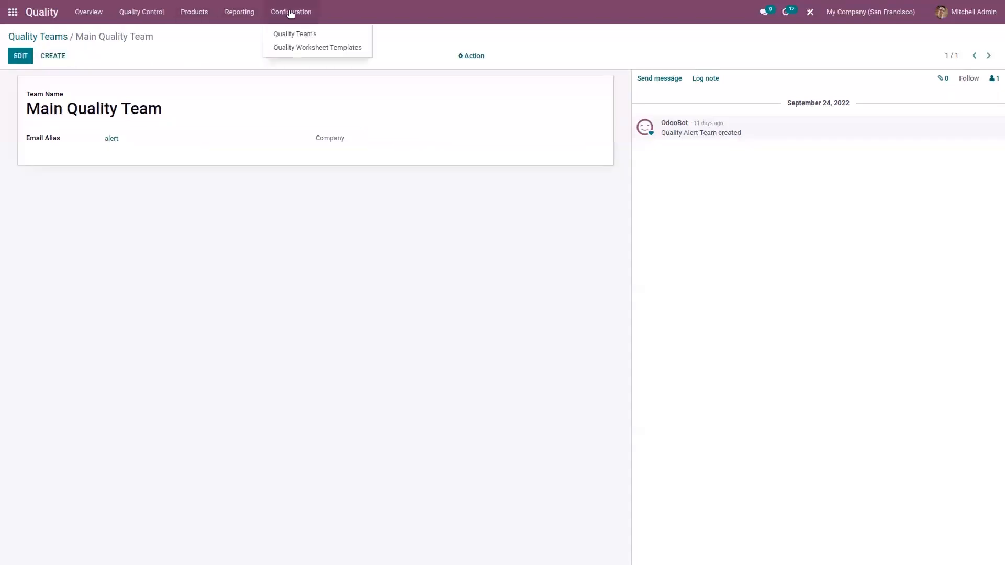
pyautogui.click(296, 49)
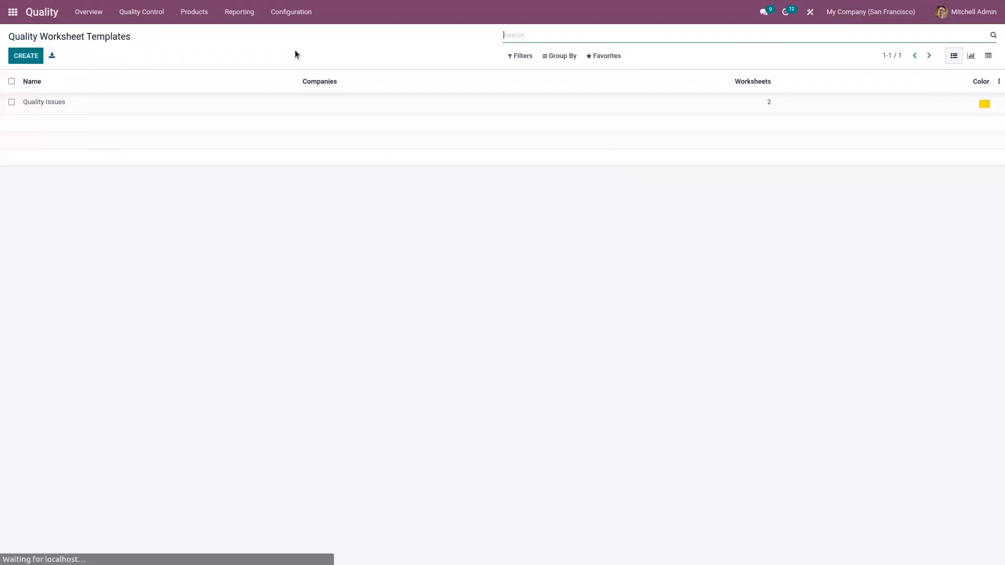
pyautogui.click(83, 103)
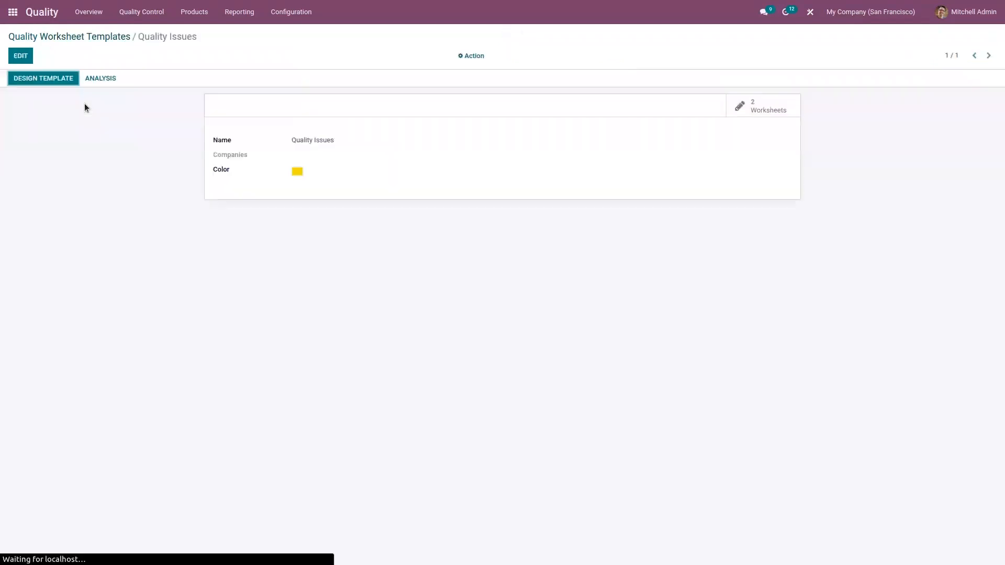
pyautogui.click(49, 82)
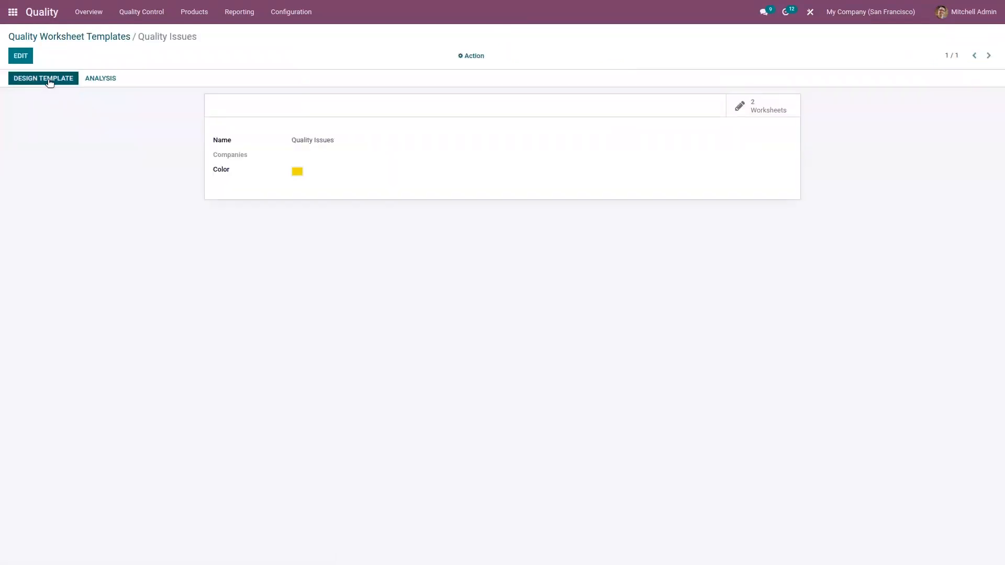
pyautogui.click(287, 13)
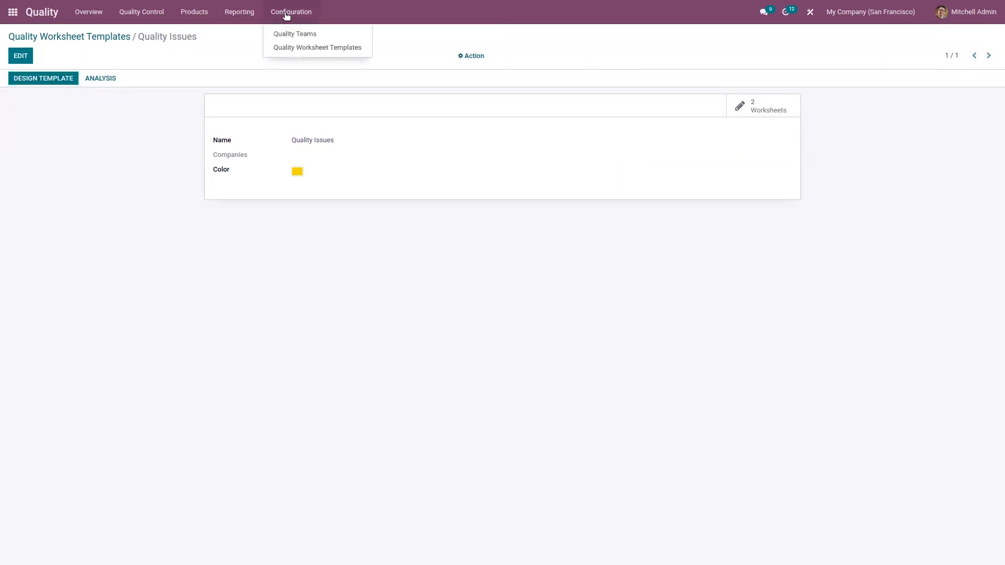
# - Look at the quality control points list and the quality alerts board
pyautogui.moveTo(247, 11)
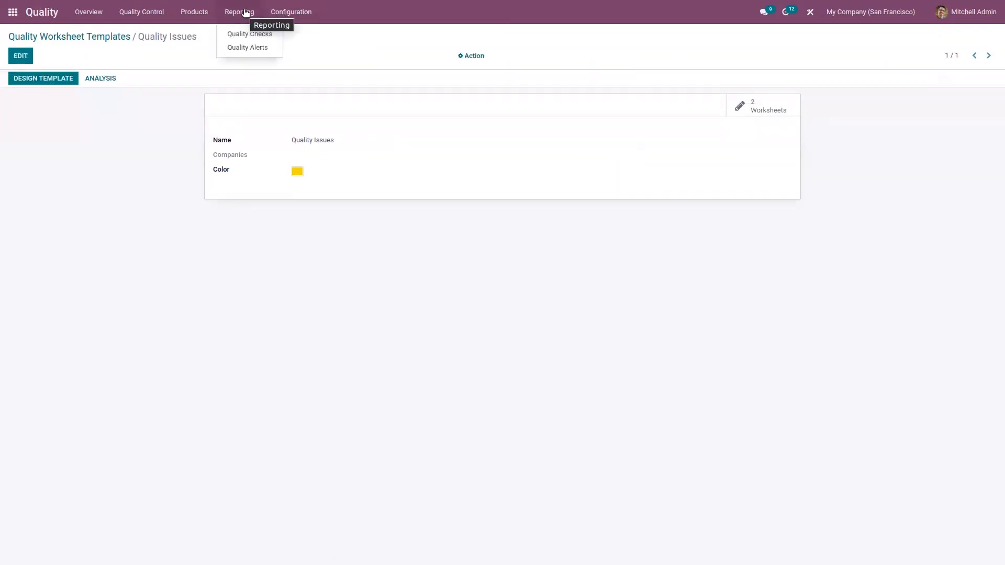
pyautogui.moveTo(183, 12)
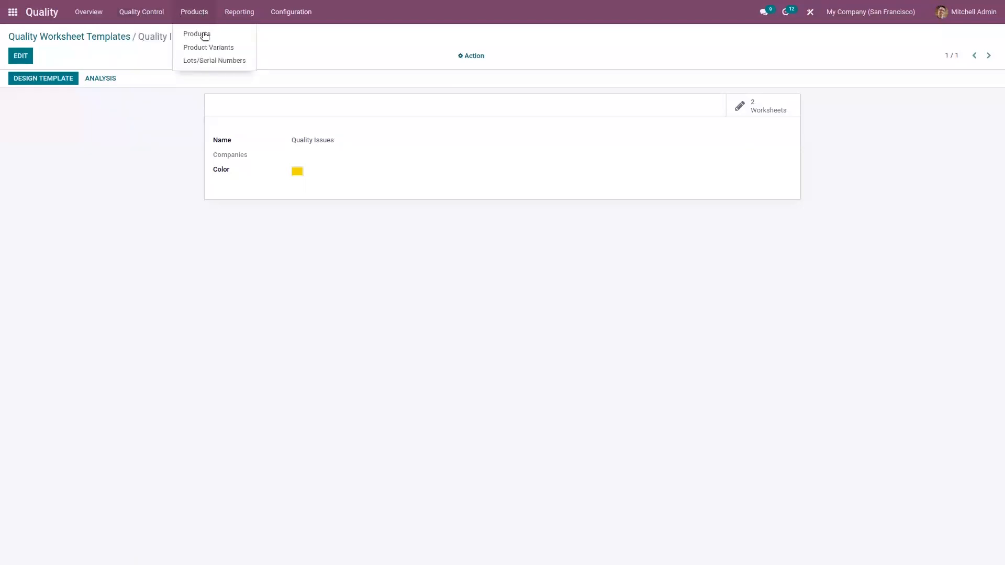
pyautogui.moveTo(139, 22)
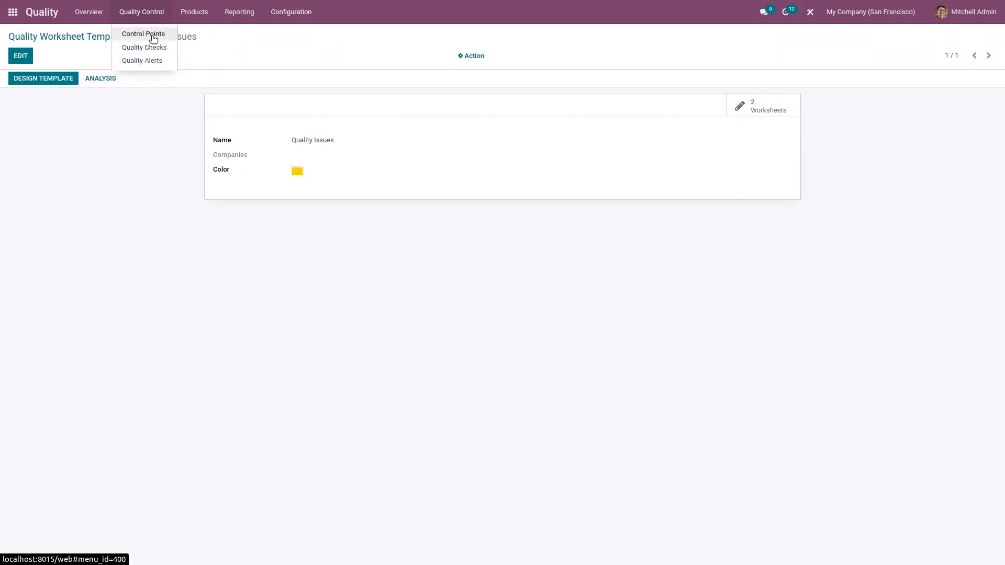
pyautogui.click(153, 37)
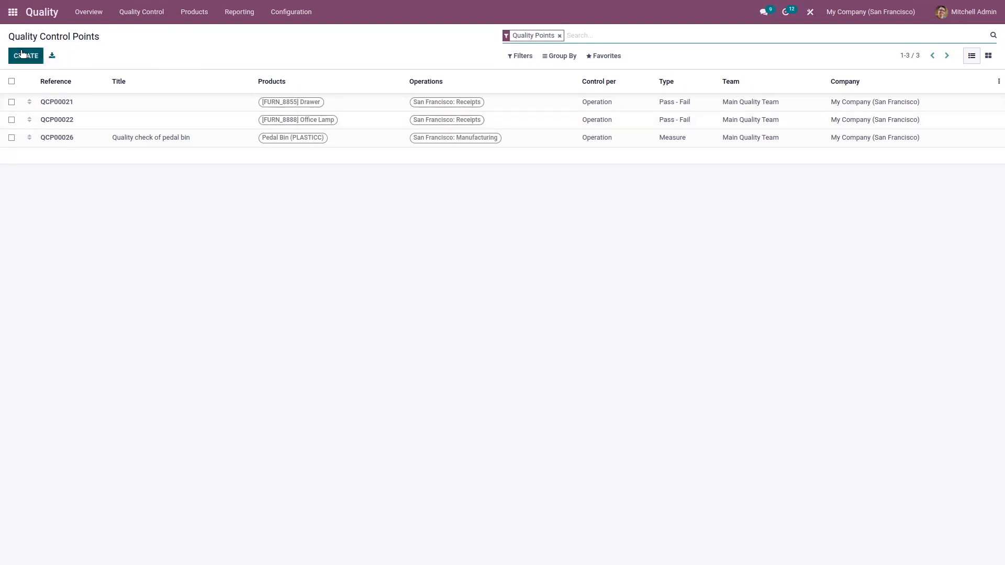
pyautogui.click(146, 13)
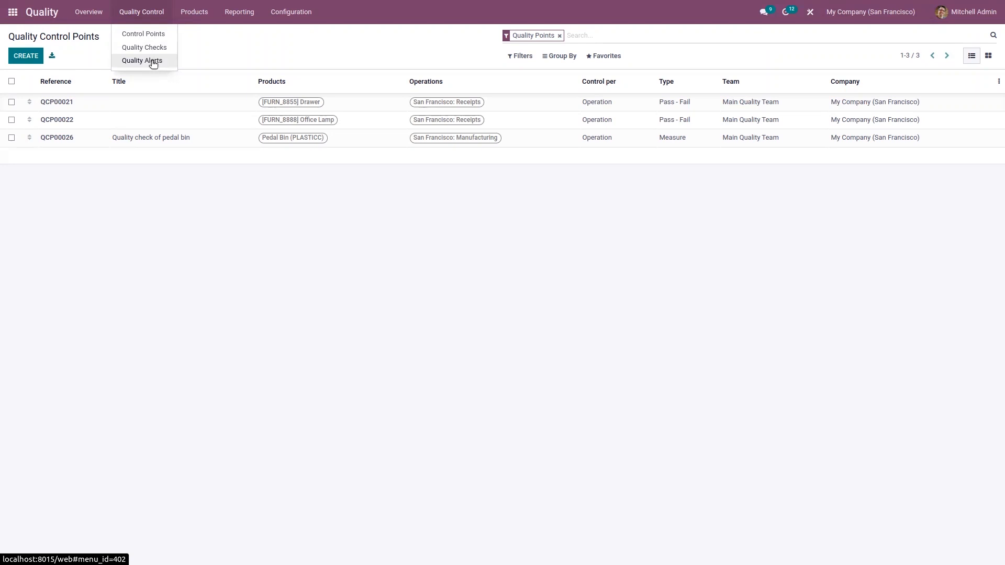
pyautogui.click(152, 62)
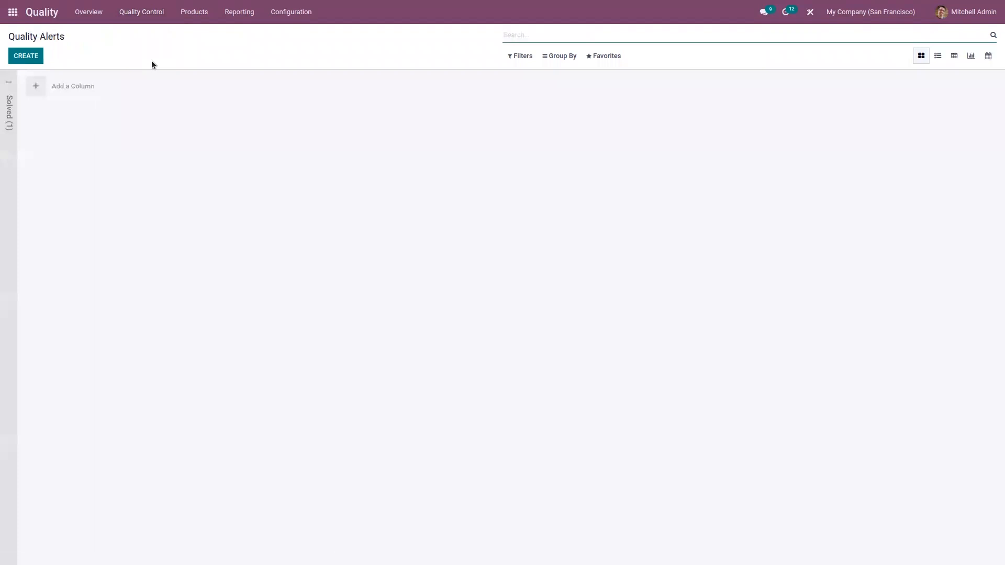
pyautogui.click(139, 12)
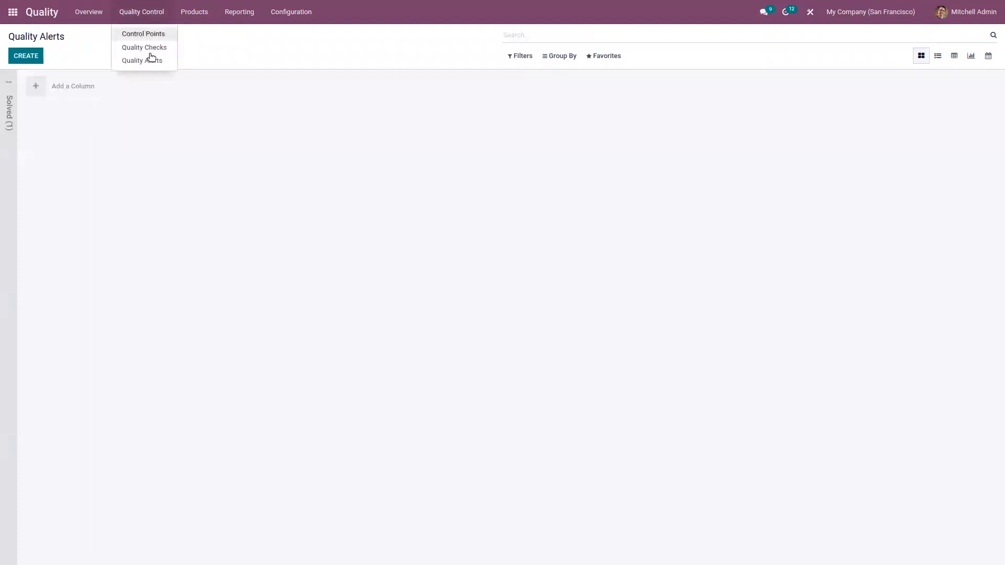
pyautogui.moveTo(192, 13)
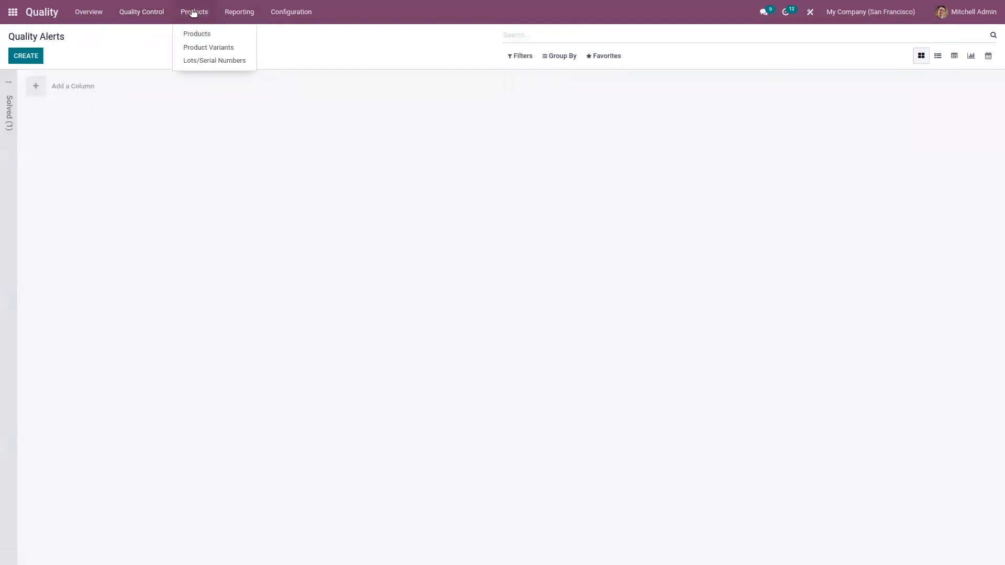
# - Switch to the Manufacturing app and view the Pedal Bin bill of materials, its operations and the steps of the Binding operation
pyautogui.click(13, 11)
pyautogui.write('man')
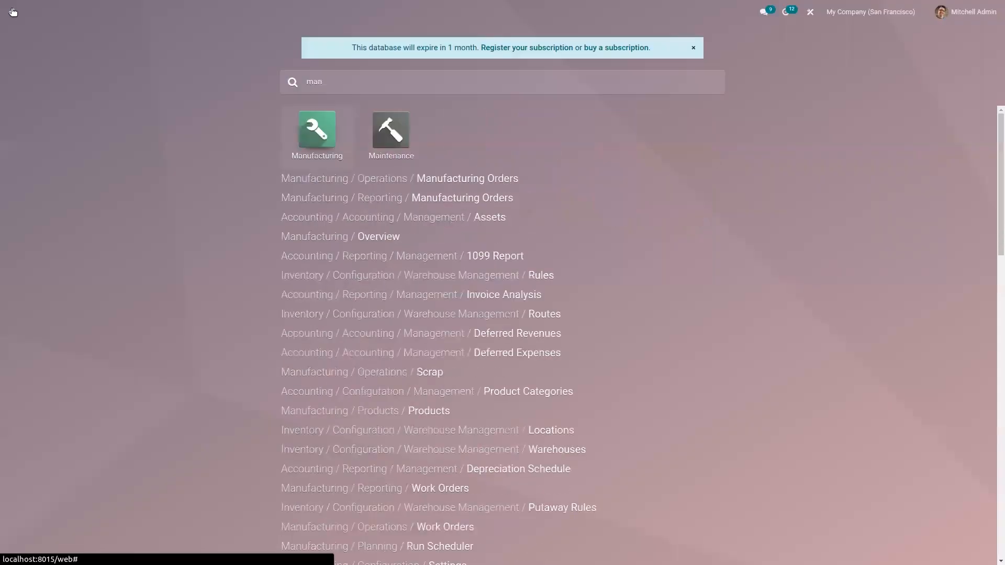
pyautogui.click(310, 156)
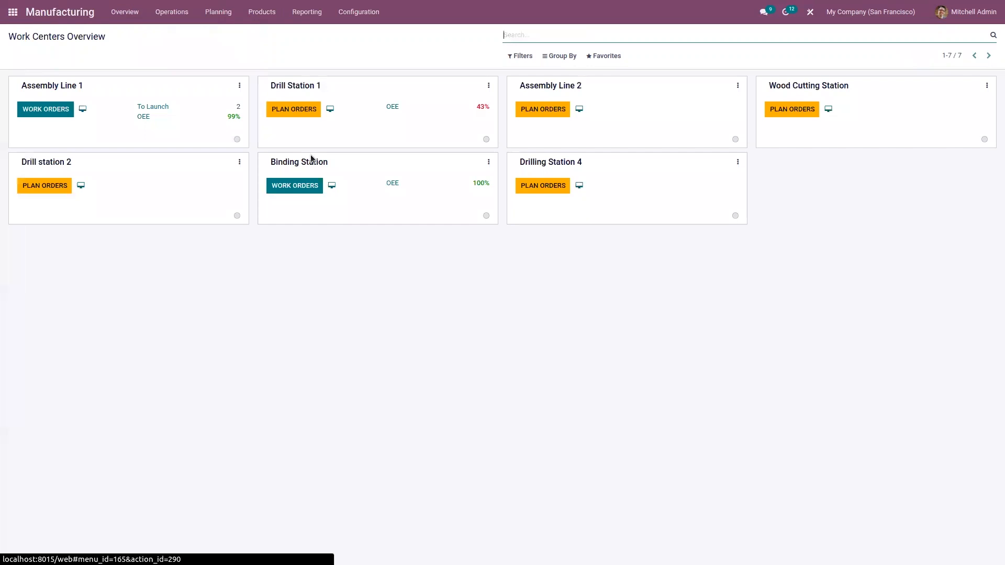
pyautogui.click(261, 11)
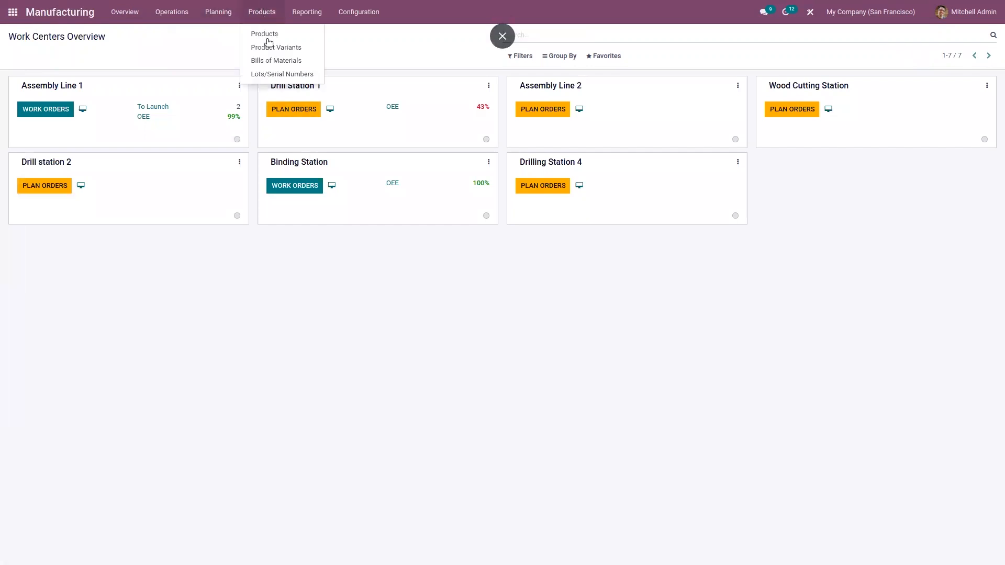
pyautogui.click(271, 61)
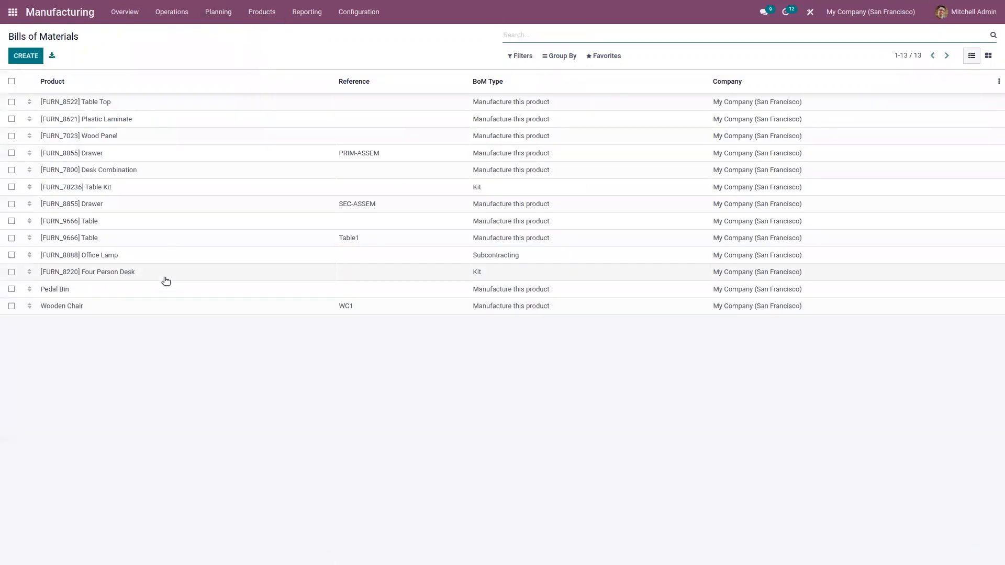
pyautogui.click(112, 287)
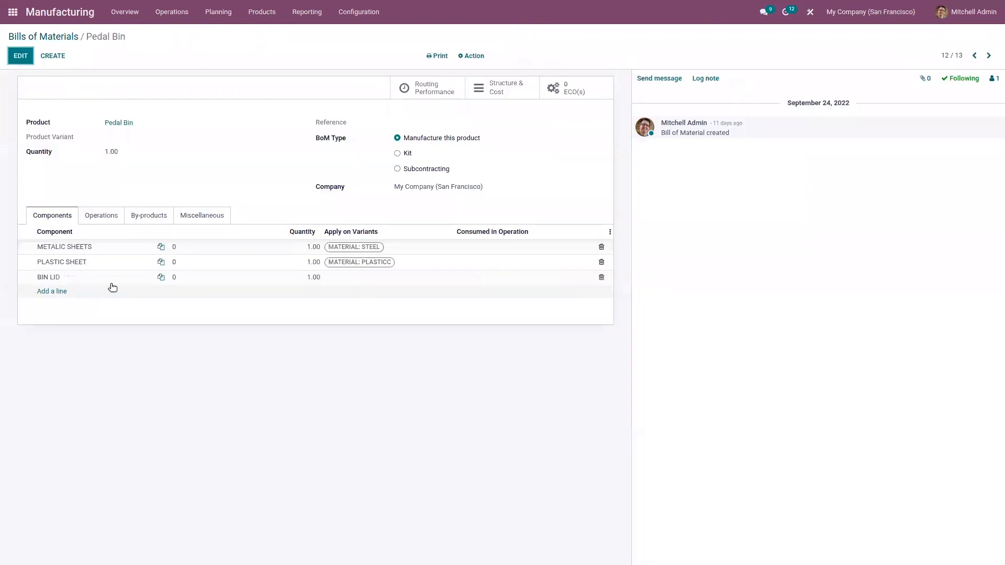
pyautogui.click(96, 217)
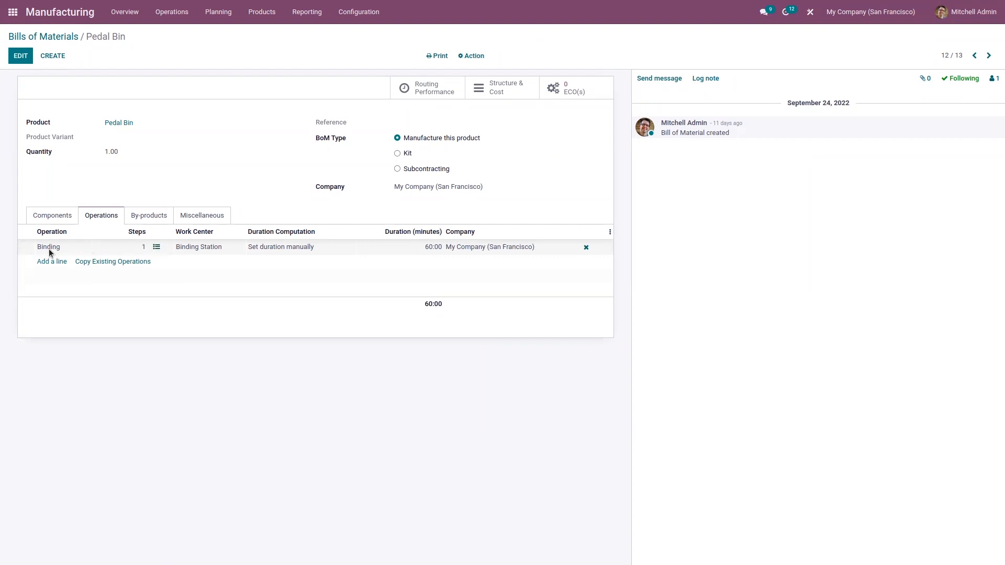
pyautogui.click(156, 248)
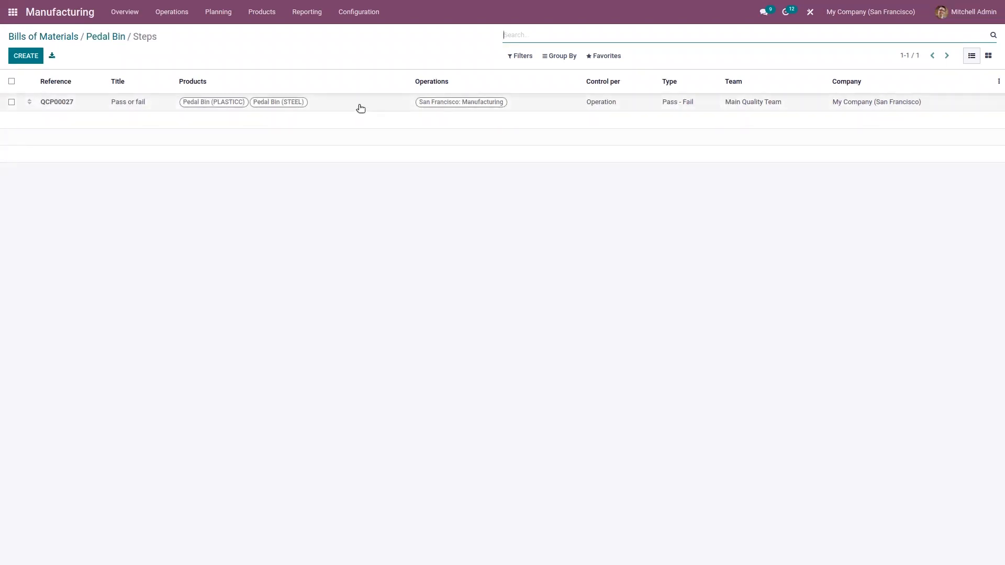
# - Switch back to the Quality app and start a new quality control point titled "Quality check for pedal bin"
pyautogui.click(13, 12)
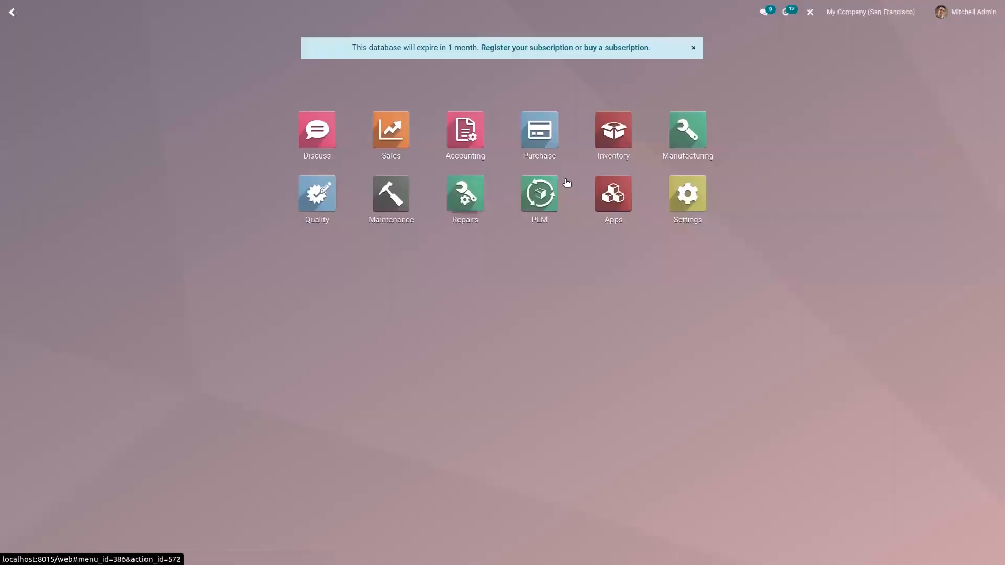
pyautogui.click(326, 208)
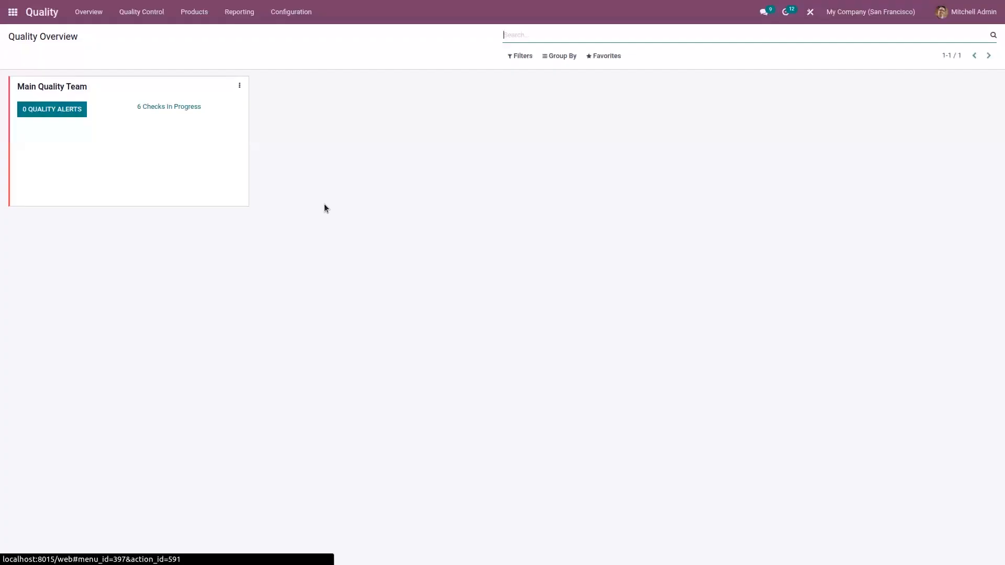
pyautogui.click(155, 14)
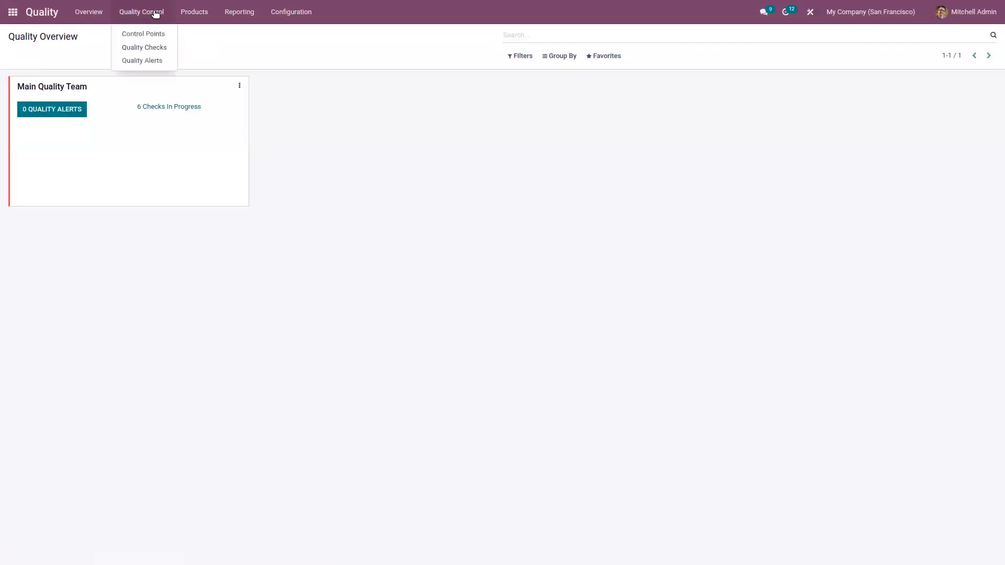
pyautogui.click(158, 33)
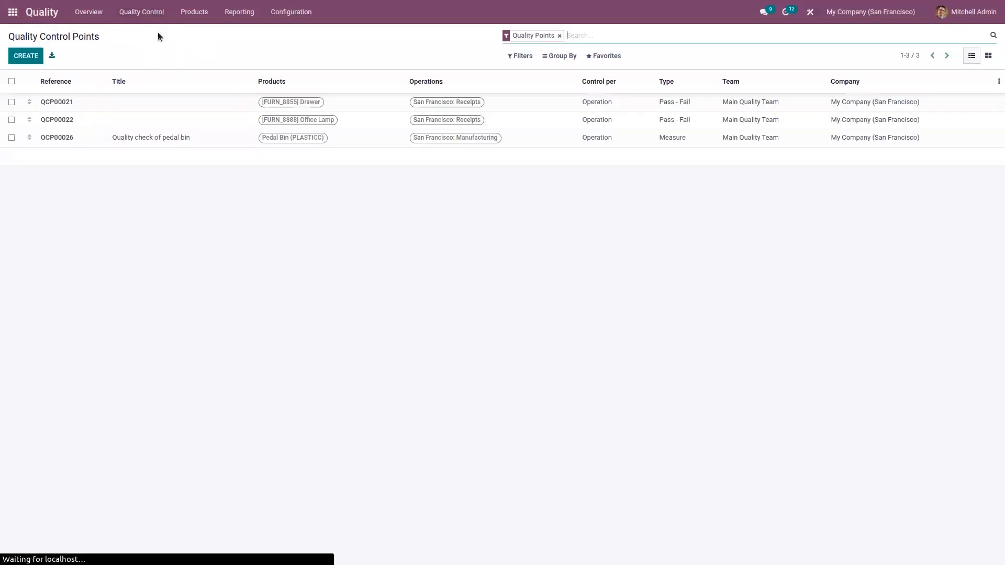
pyautogui.click(27, 56)
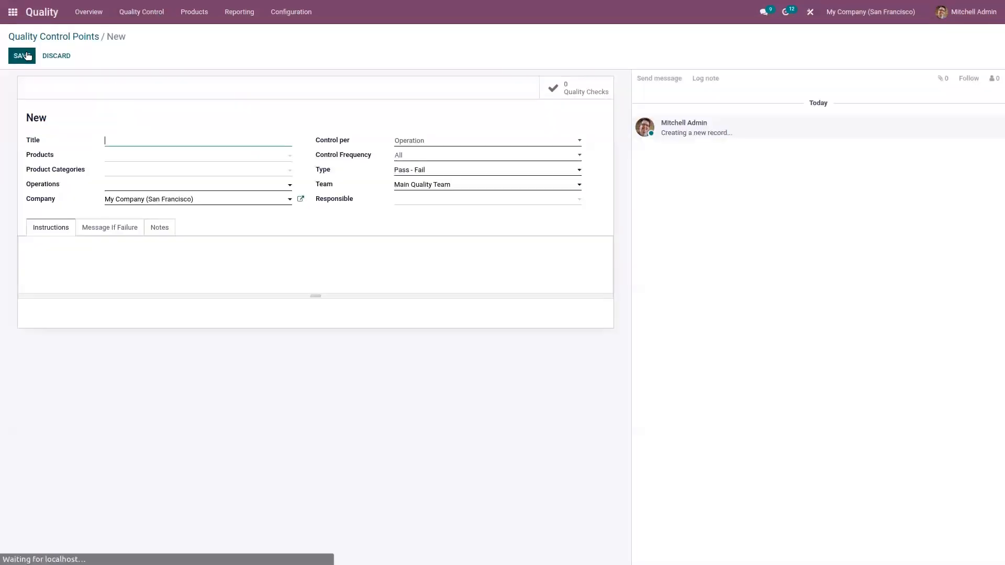
pyautogui.write('Quality ')
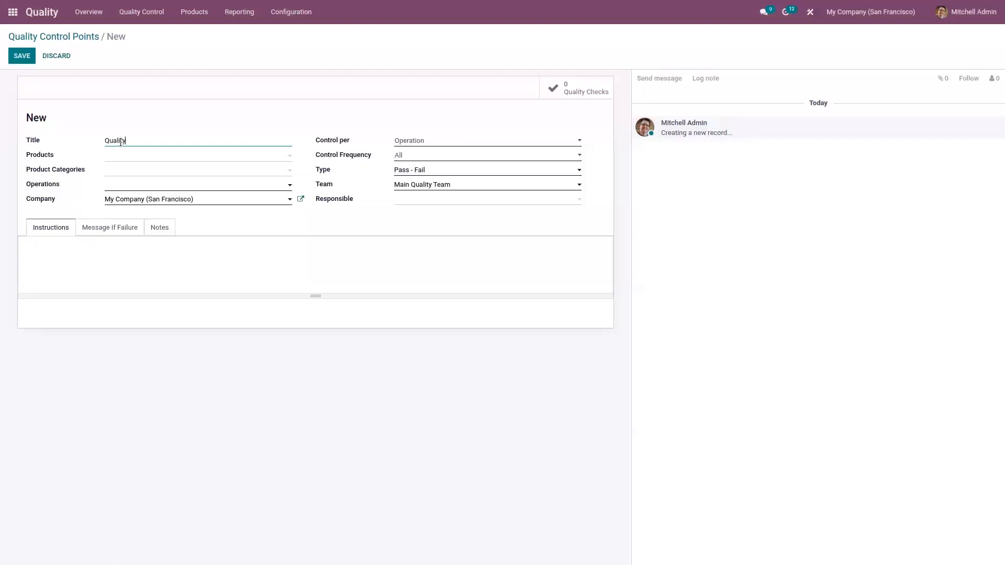
pyautogui.write('check')
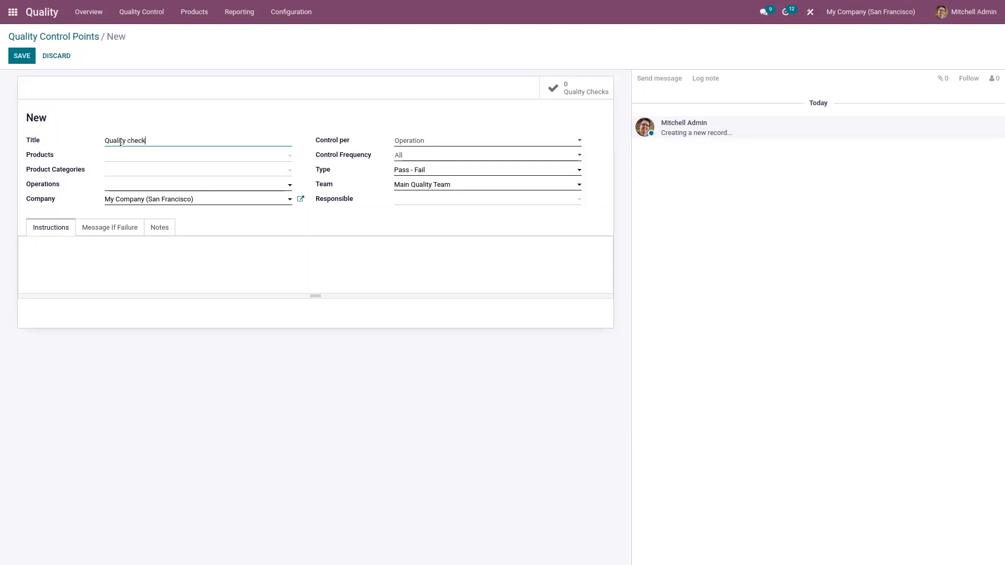
pyautogui.write(' for pedal bin')
# - Add the products Pedal Bin (PLASTICC) and Pedal Bin (STEEL) to the new control point
pyautogui.click(160, 156)
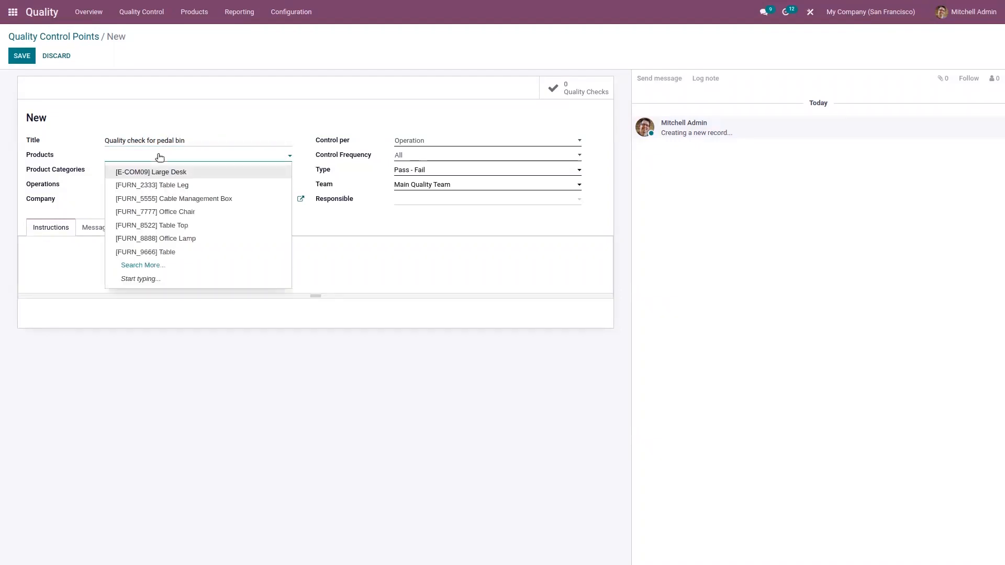
pyautogui.write('peda')
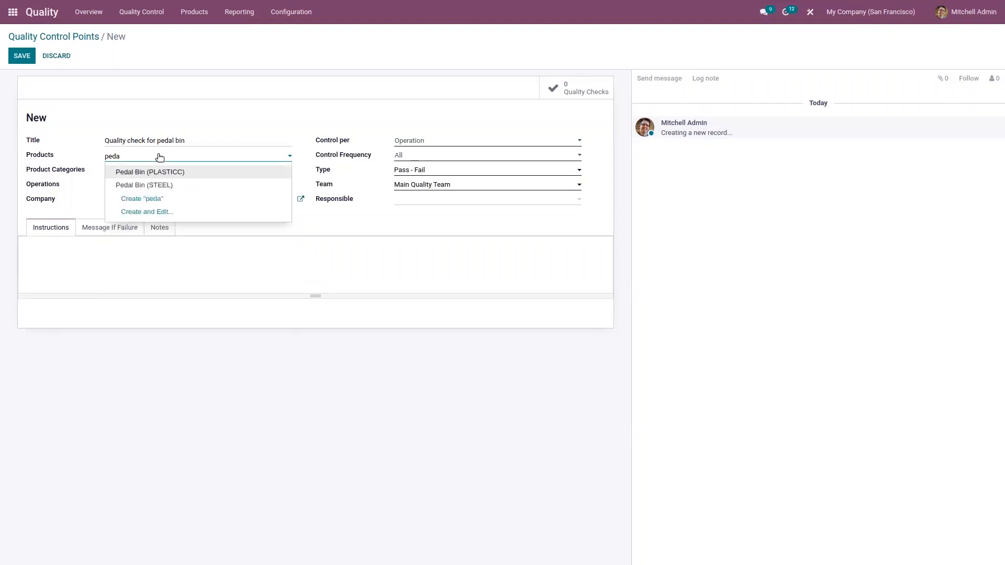
pyautogui.click(168, 173)
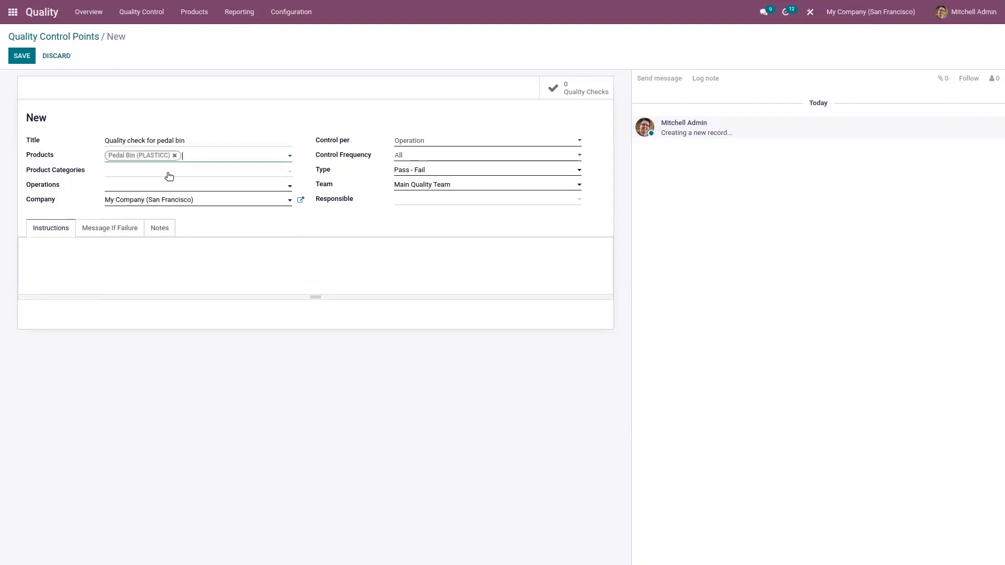
pyautogui.click(207, 158)
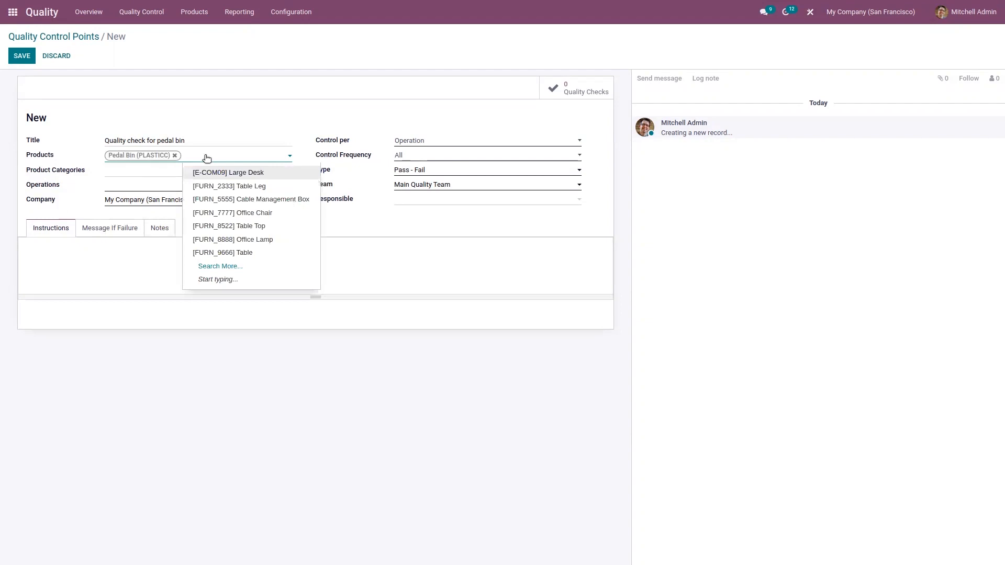
pyautogui.write('peda')
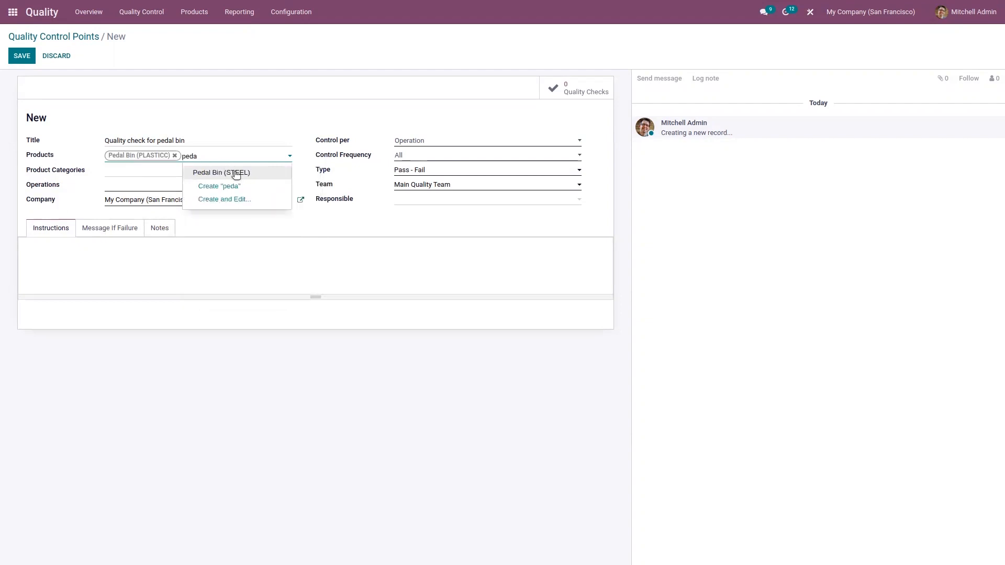
pyautogui.click(236, 174)
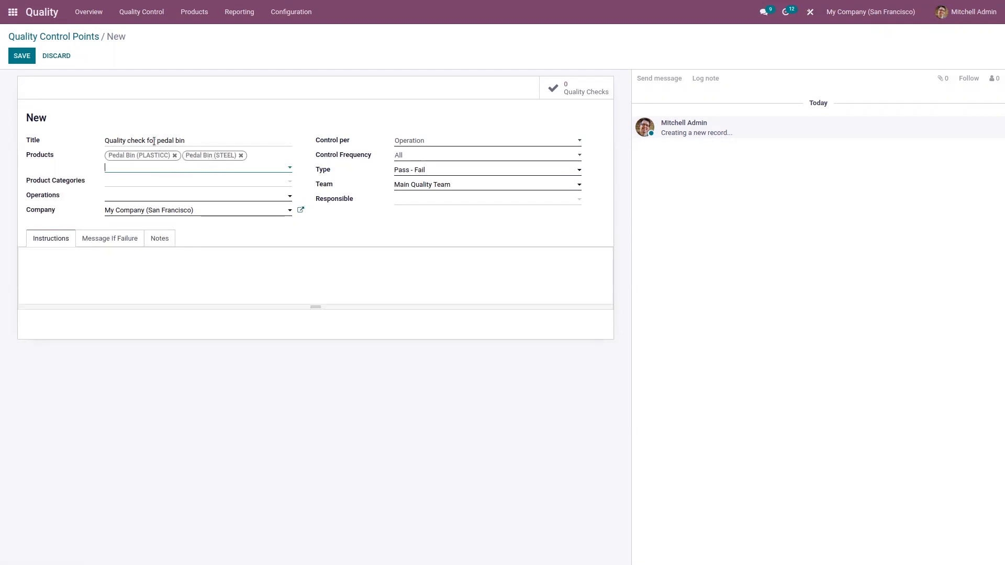
# - Set the control point's operation to San Francisco: Manufacturing and its work order operation to Binding
pyautogui.click(123, 197)
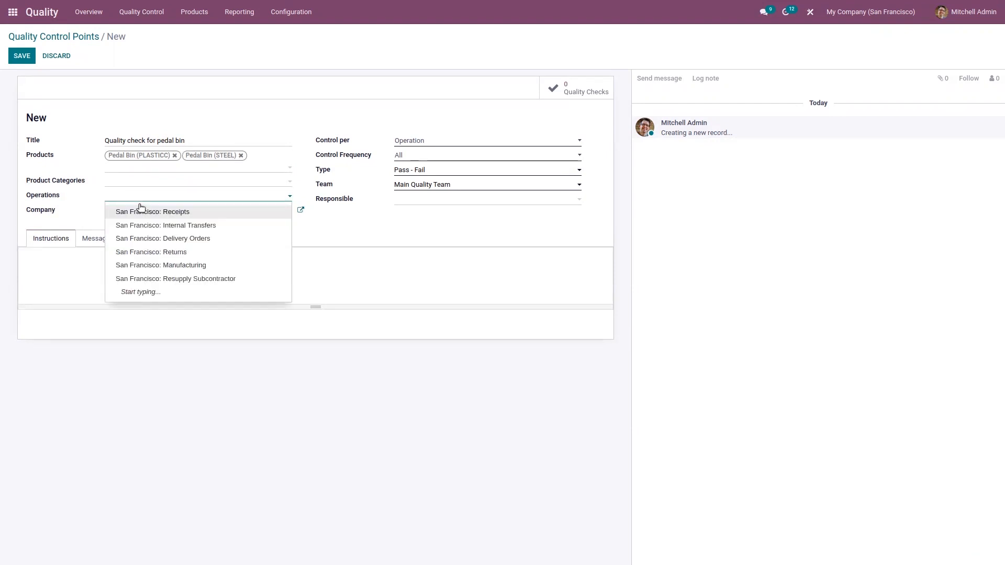
pyautogui.click(198, 265)
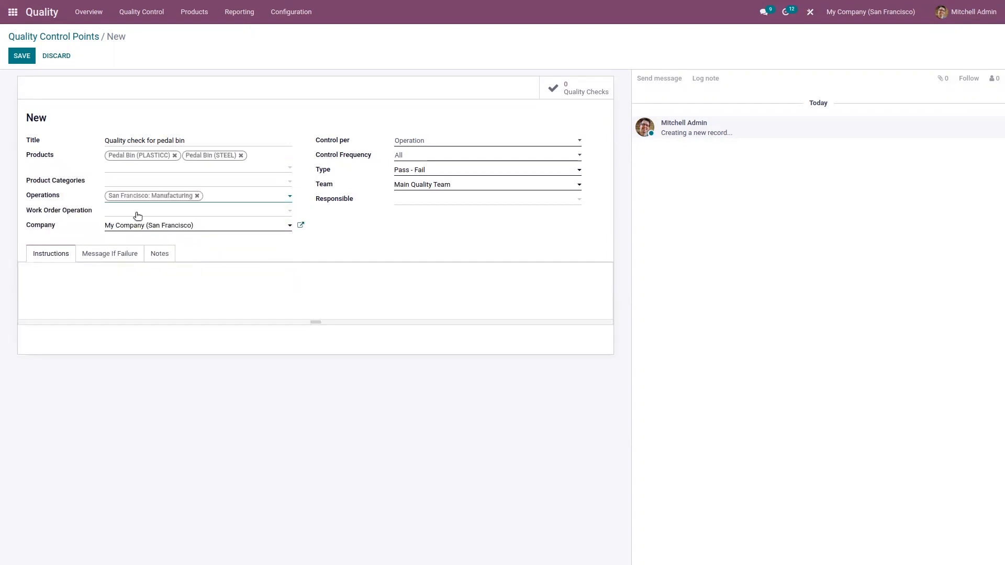
pyautogui.click(137, 215)
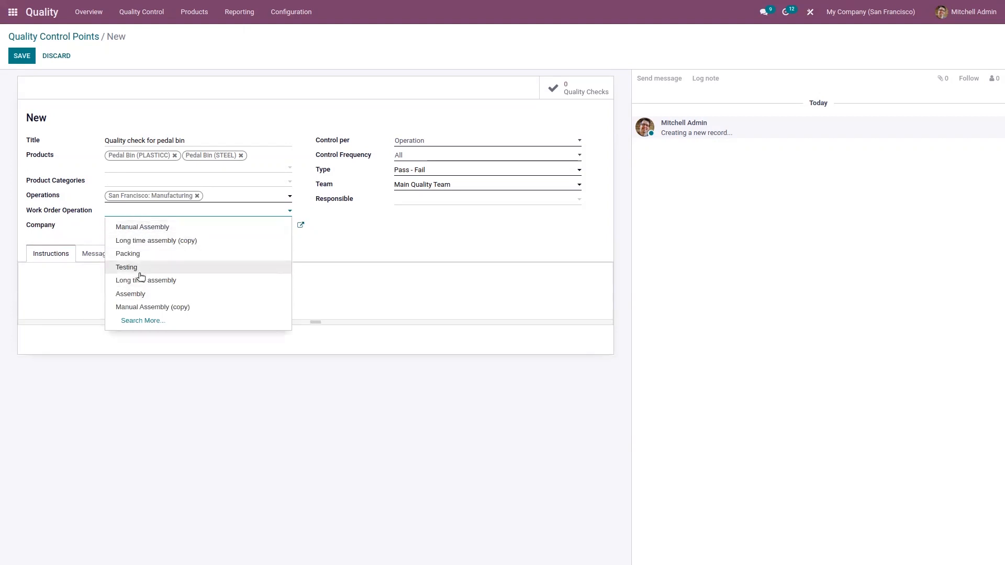
pyautogui.write('bin')
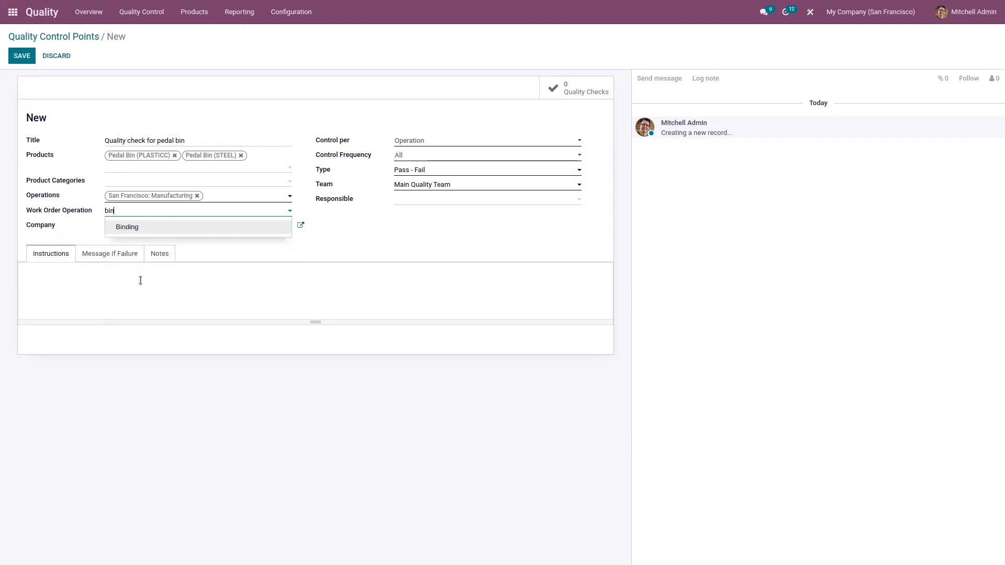
pyautogui.click(129, 228)
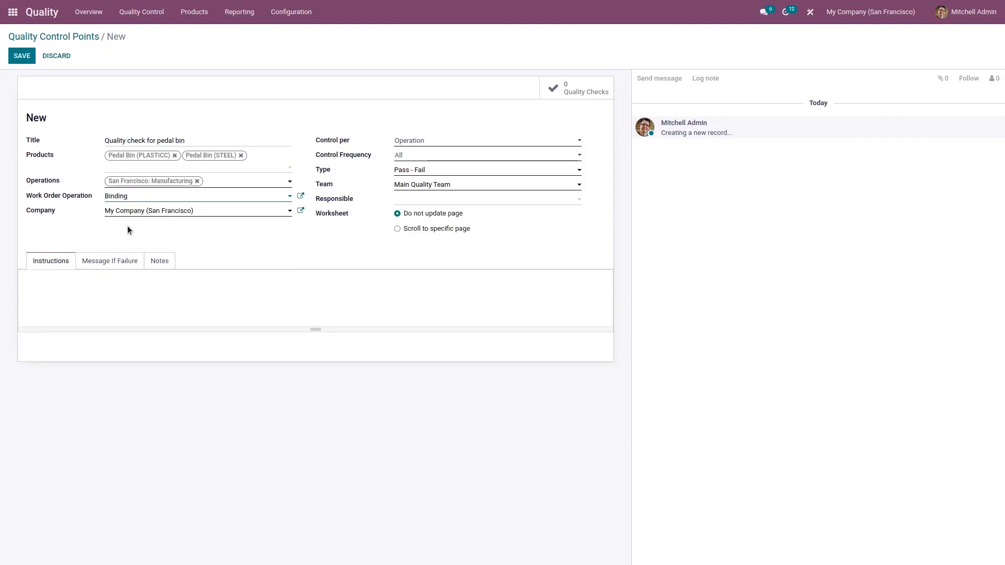
# - Set the control point to be controlled per Product
pyautogui.click(418, 141)
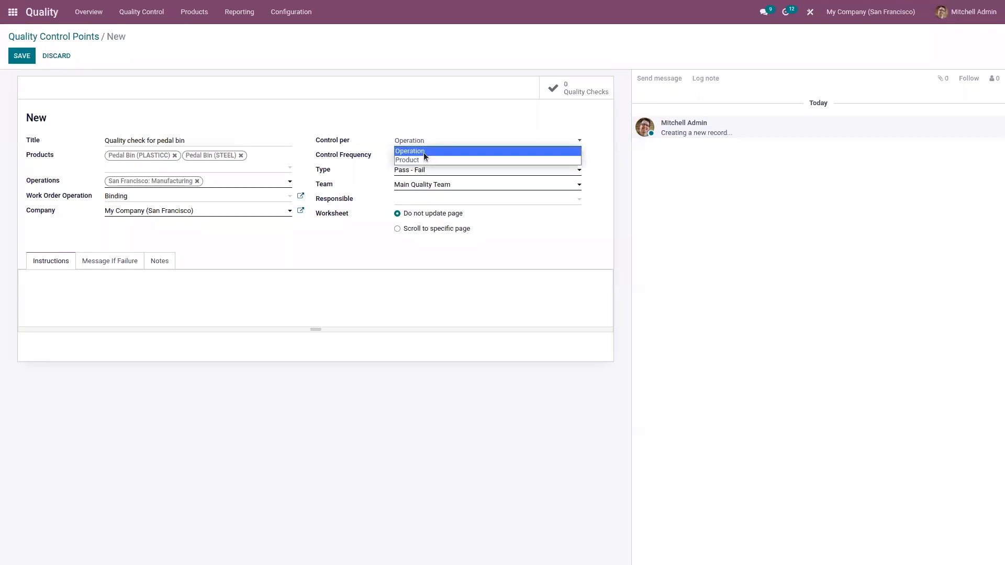
pyautogui.click(423, 162)
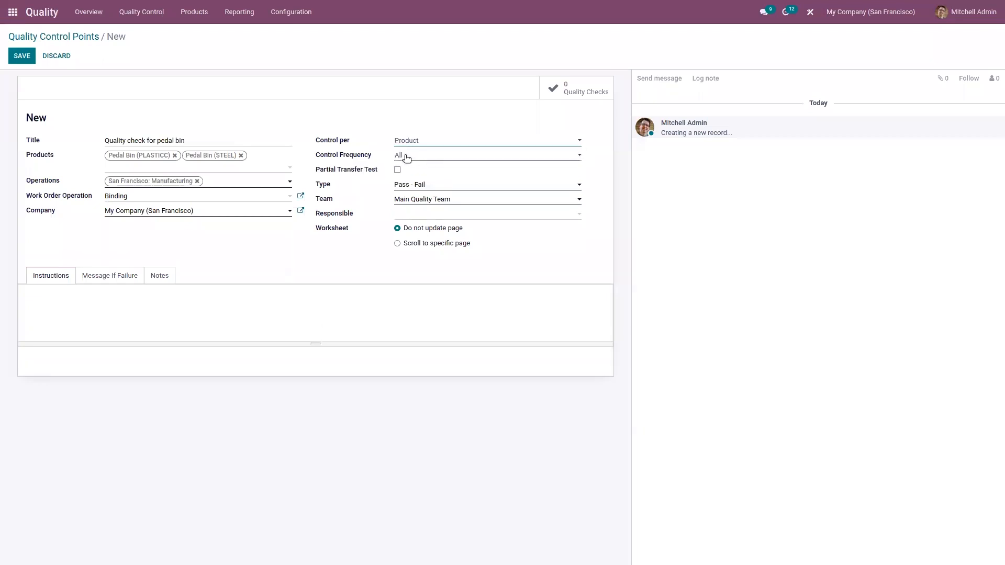
# - Set the control frequency to Randomly, enable the partial transfer test and look through the available control types
pyautogui.click(407, 155)
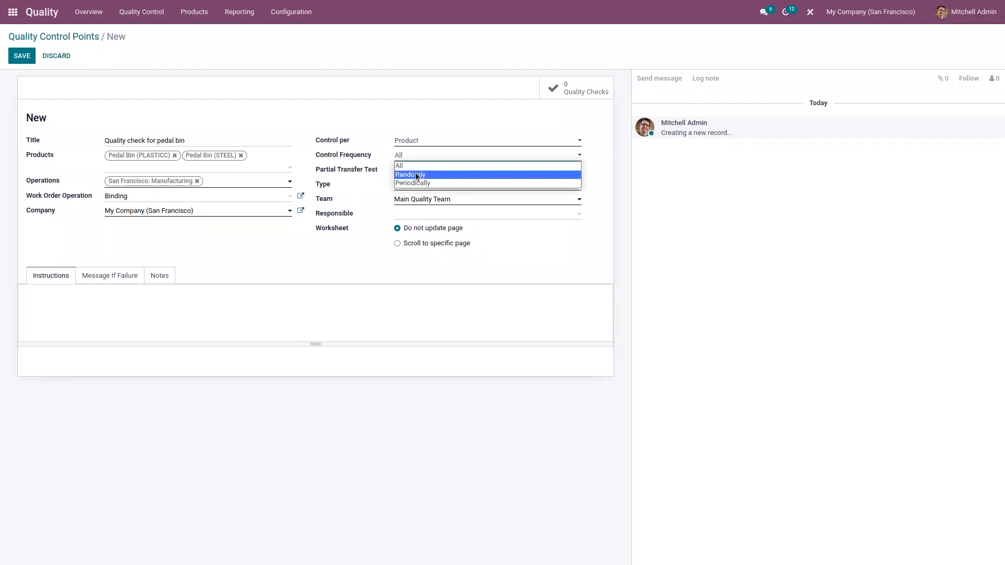
pyautogui.click(417, 175)
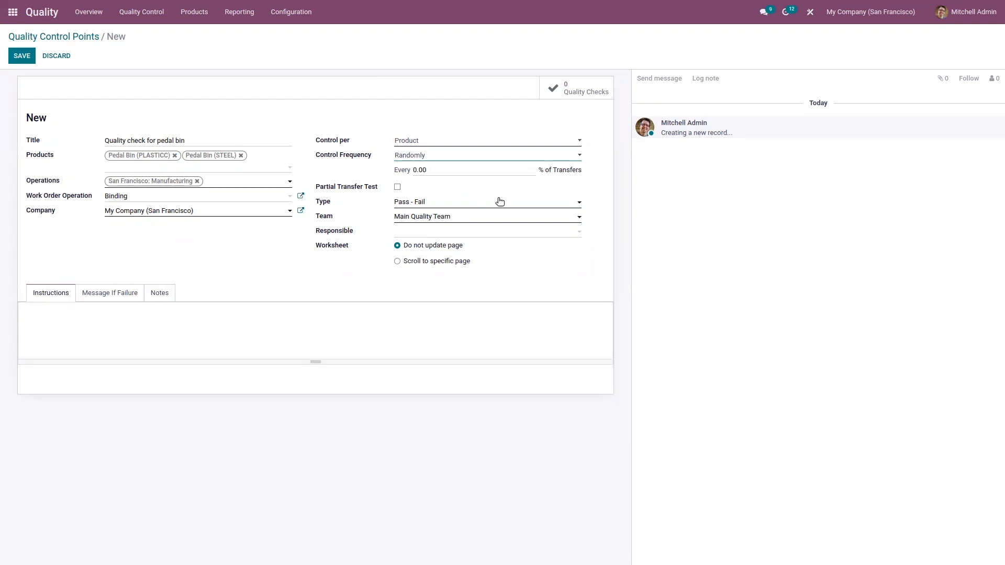
pyautogui.click(397, 187)
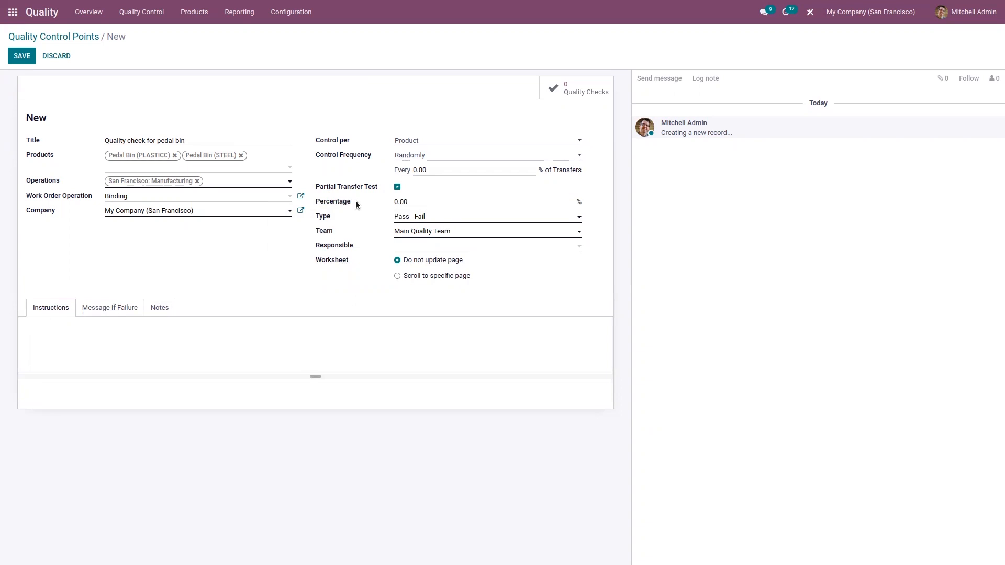
pyautogui.click(415, 204)
pyautogui.click(412, 217)
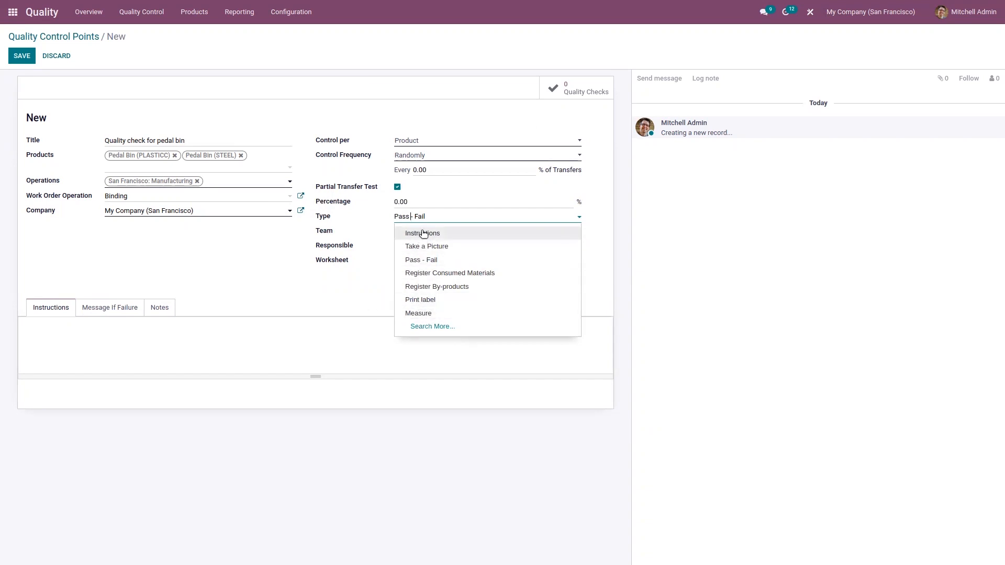
pyautogui.click(359, 287)
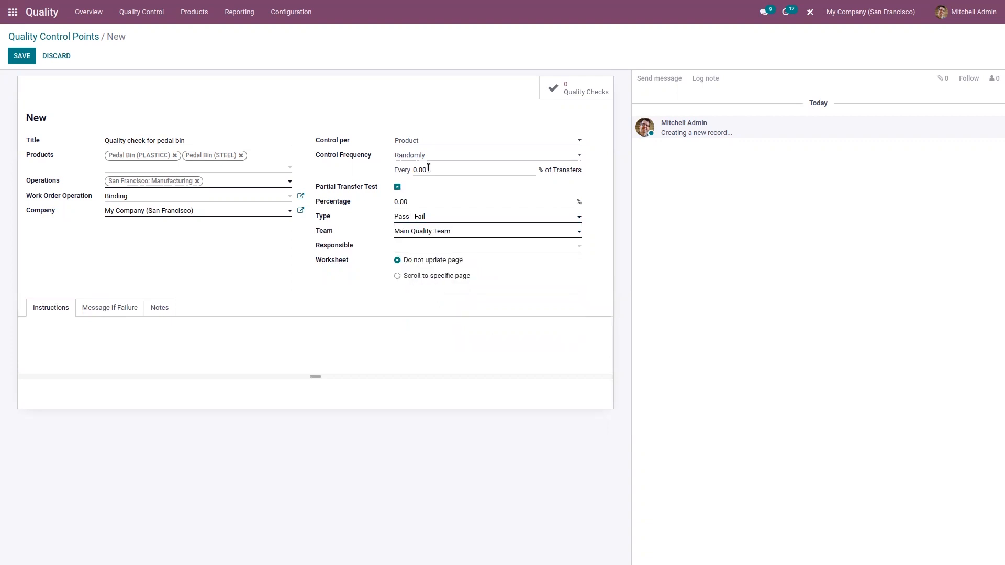
# - Set the quality control point to be controlled per Operation with the control frequency All
pyautogui.click(423, 142)
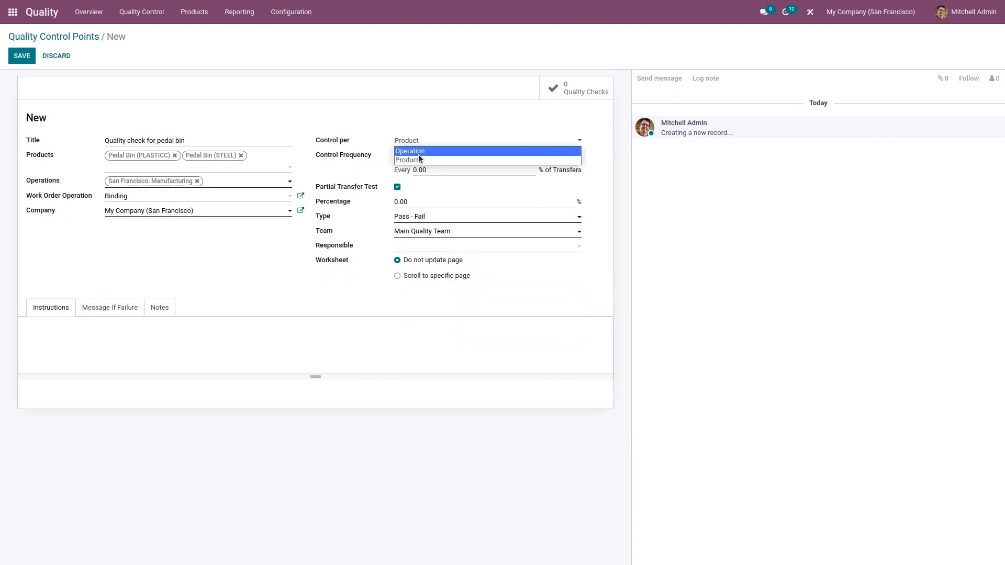
pyautogui.click(419, 154)
pyautogui.click(421, 155)
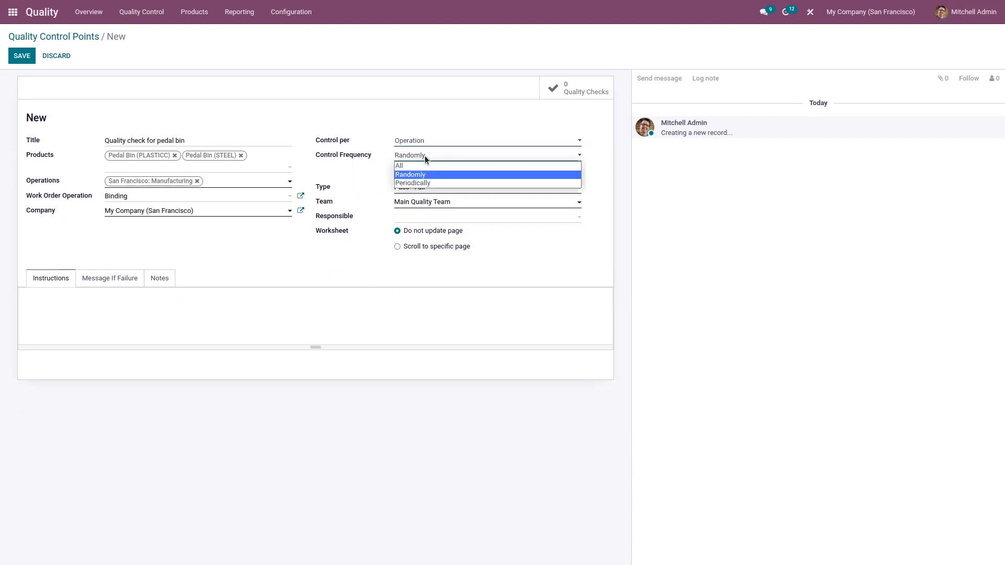
pyautogui.click(409, 166)
# - Set the control type to Measure with a norm of 10 mm
pyautogui.click(414, 169)
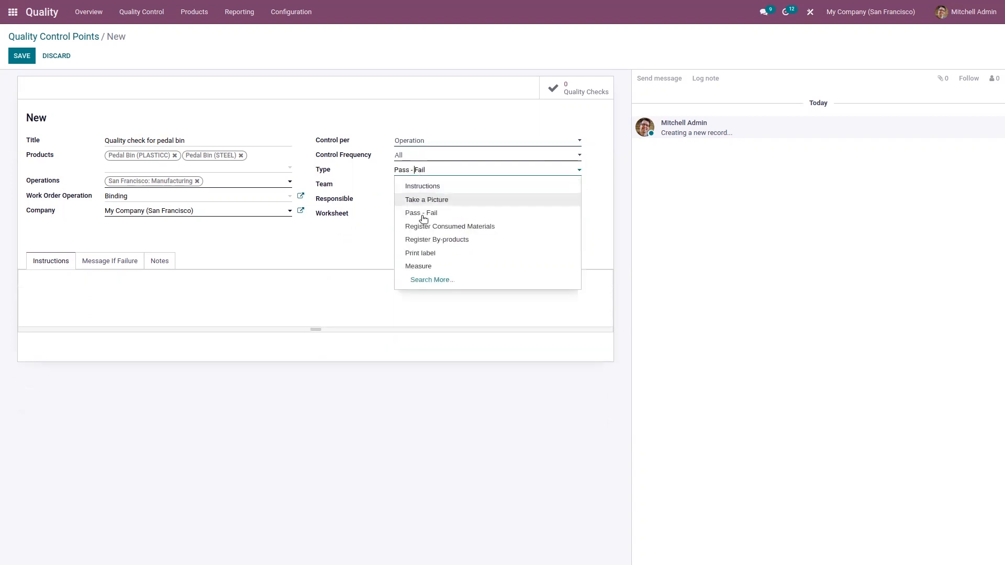
pyautogui.click(427, 265)
pyautogui.click(411, 184)
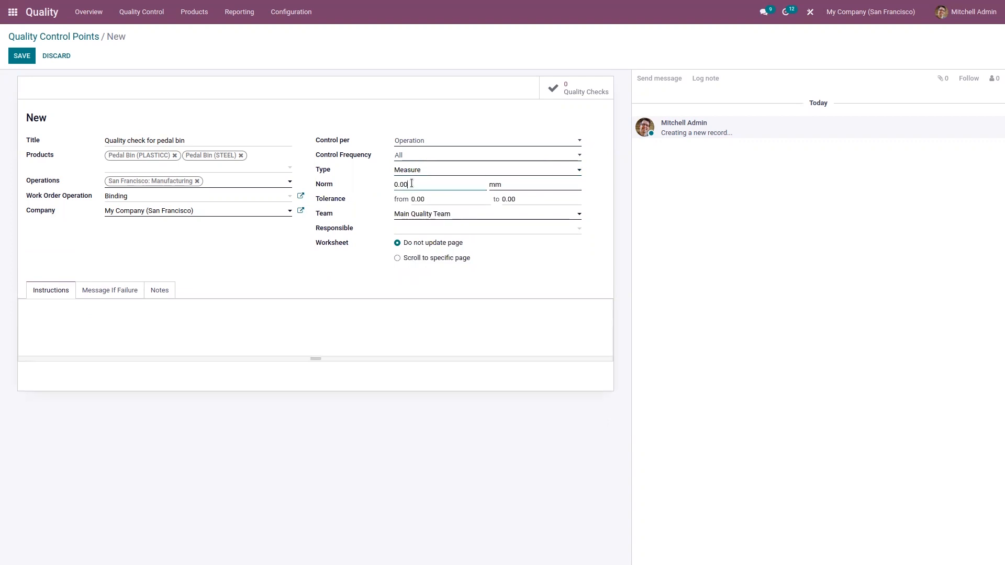
pyautogui.press('BackSpace')
pyautogui.press('BackSpace')
pyautogui.press('BackSpace')
pyautogui.write('10')
# - Set the measurement tolerance from 9.8 to 10.01 and assign the administrator as the responsible person
pyautogui.click(430, 200)
pyautogui.press('BackSpace')
pyautogui.press('BackSpace')
pyautogui.write('9.8')
pyautogui.click(545, 203)
pyautogui.press('BackSpace')
pyautogui.click(432, 228)
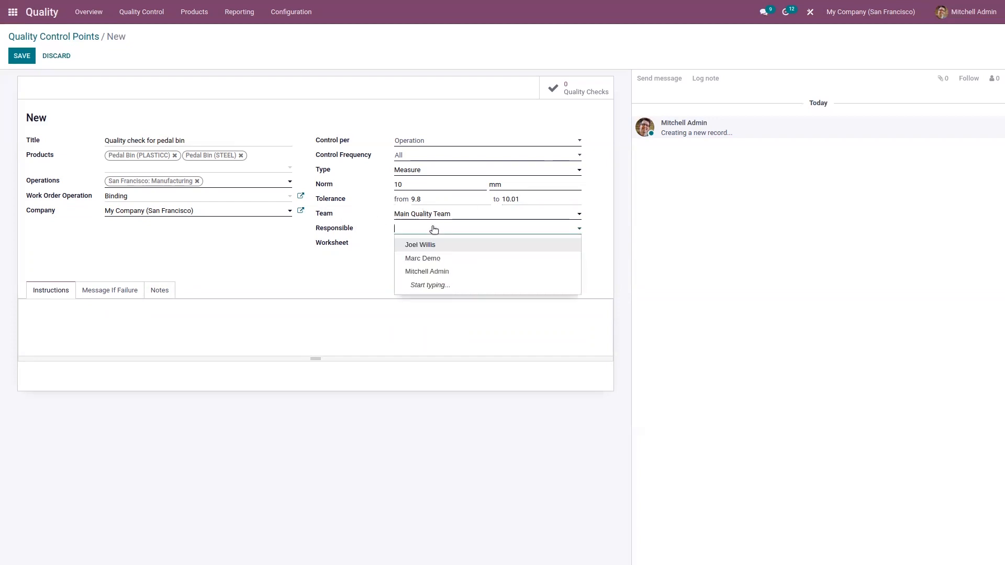
pyautogui.click(443, 272)
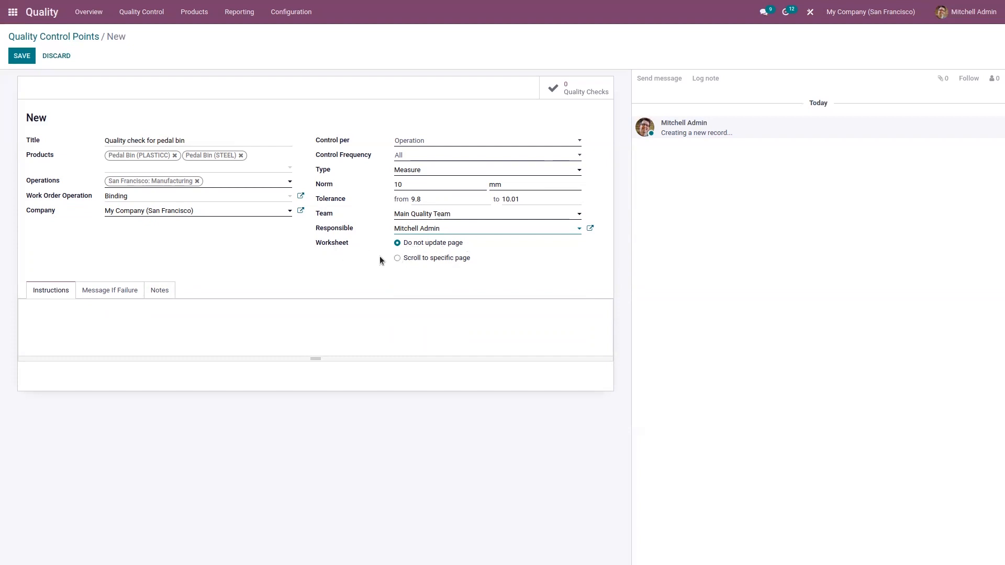
pyautogui.click(398, 258)
pyautogui.click(414, 275)
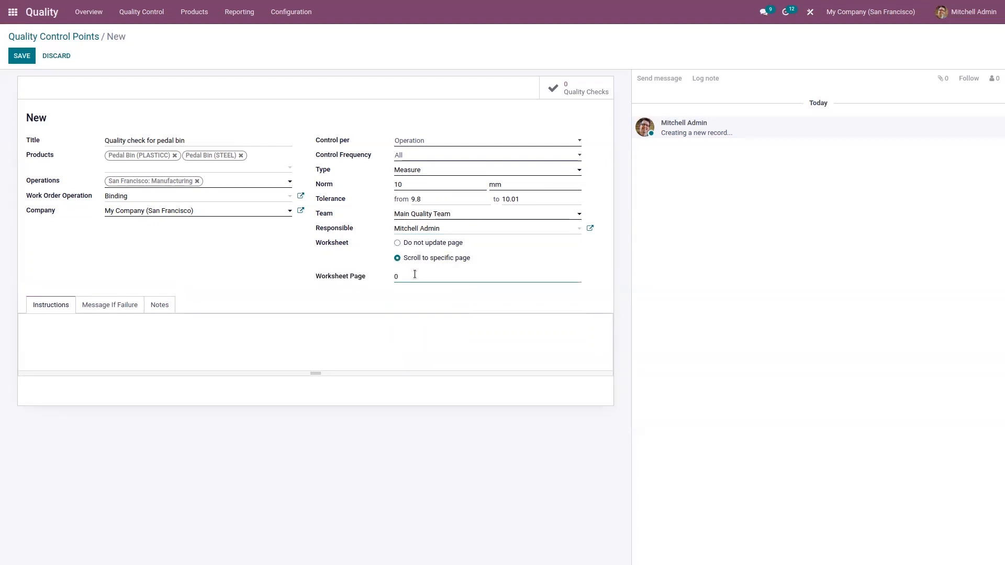
pyautogui.click(397, 244)
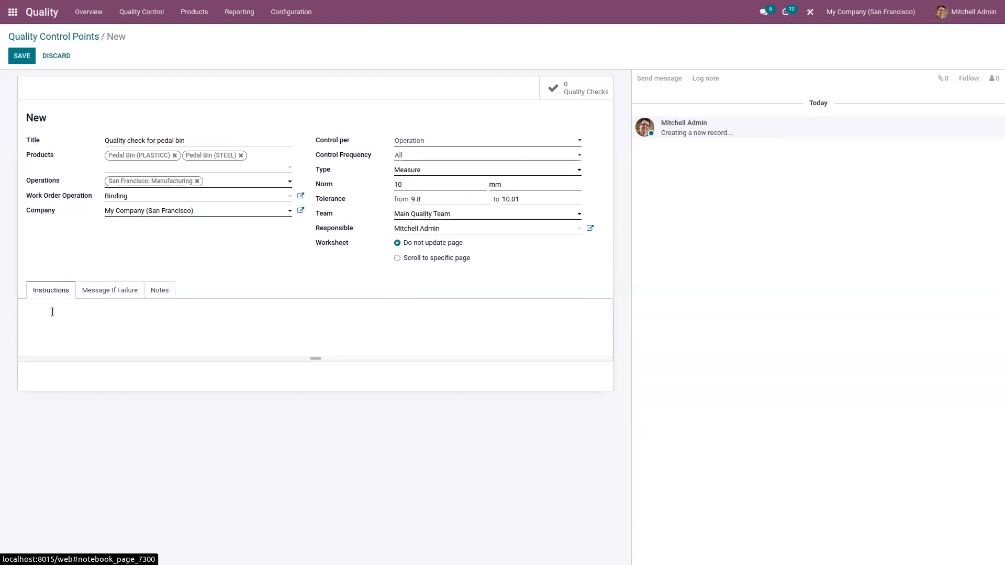
# - Enter "its a failure , add quality alert" as the message if failure and save the quality control point
pyautogui.click(101, 294)
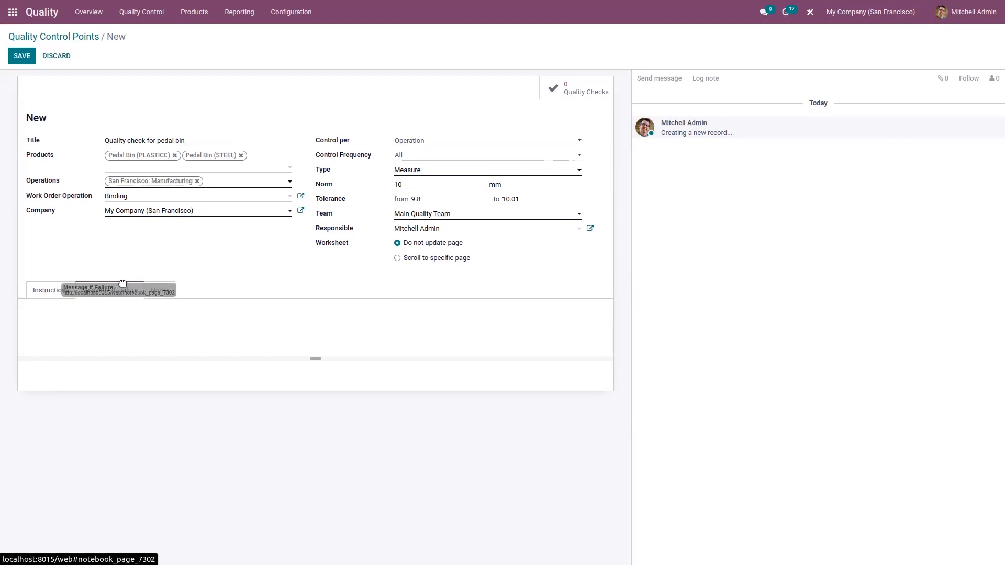
pyautogui.click(49, 314)
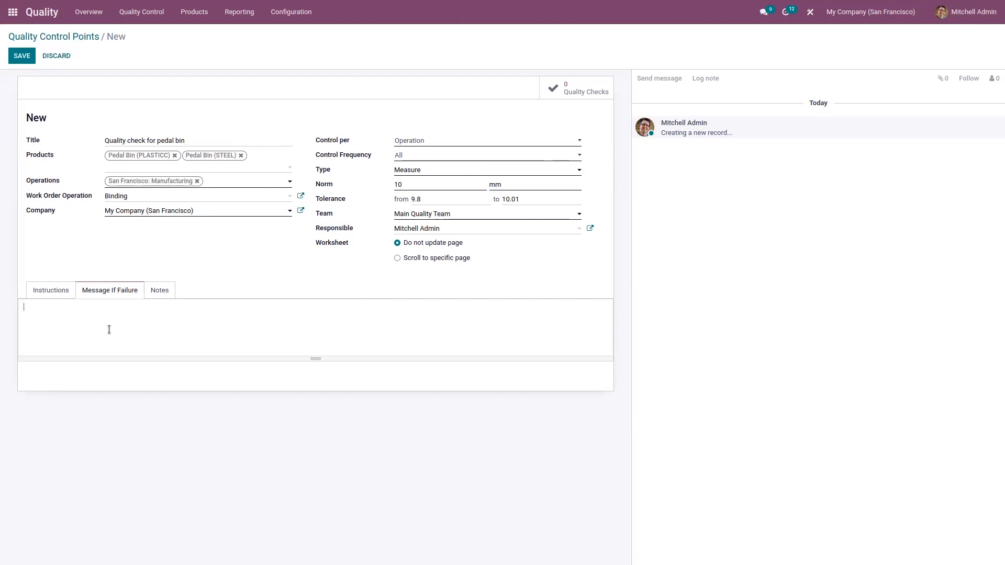
pyautogui.write('a failure , add quality alert')
pyautogui.click(164, 295)
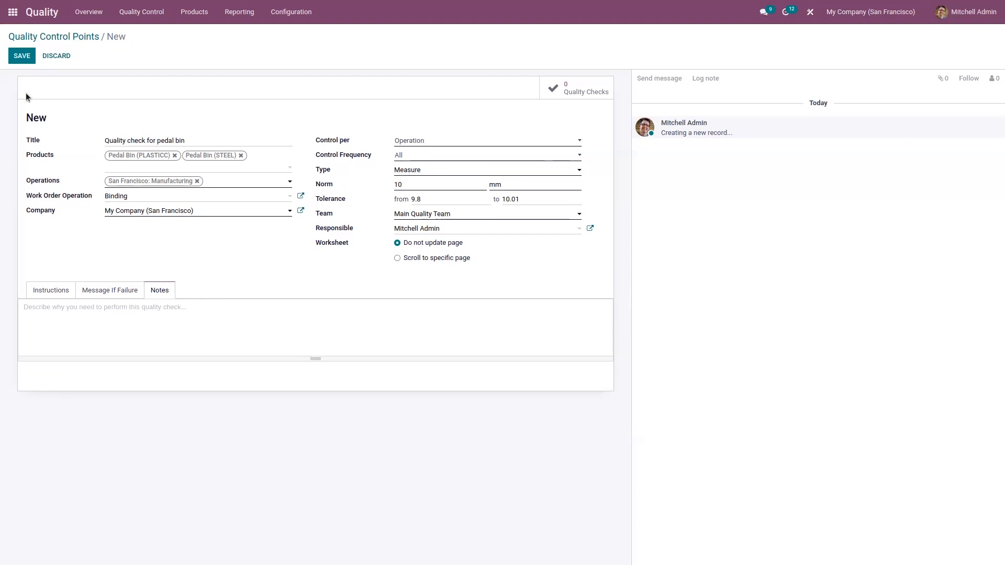
pyautogui.click(22, 55)
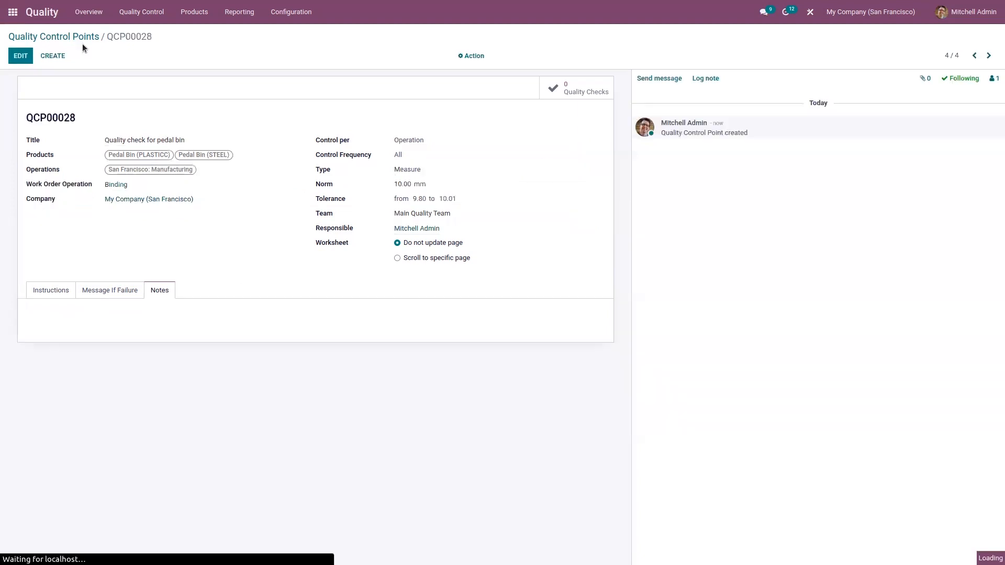
# - Switch to the Manufacturing app and view the steps of the Binding operation in the Pedal Bin bill of materials
pyautogui.click(13, 13)
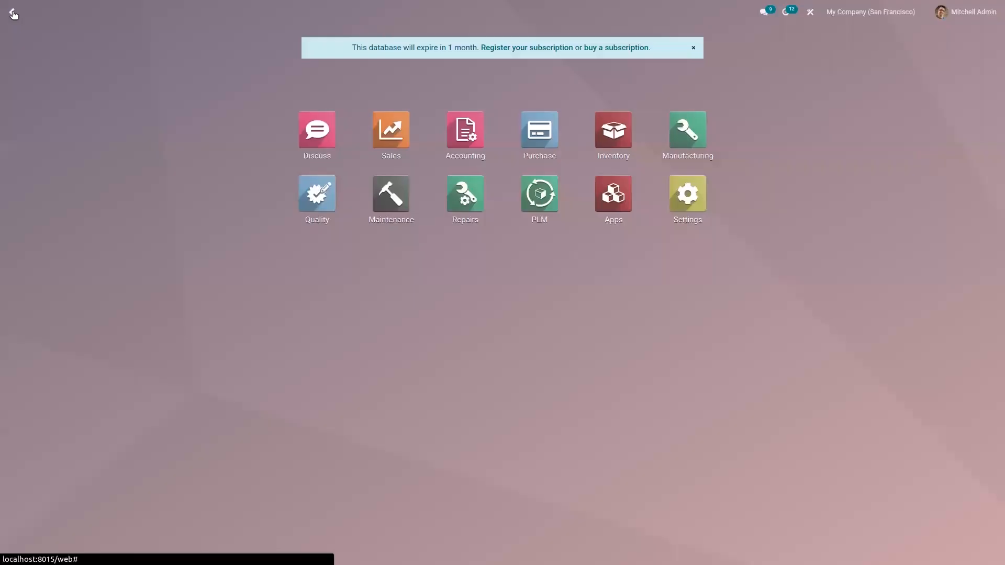
pyautogui.click(671, 150)
pyautogui.click(262, 12)
pyautogui.click(272, 61)
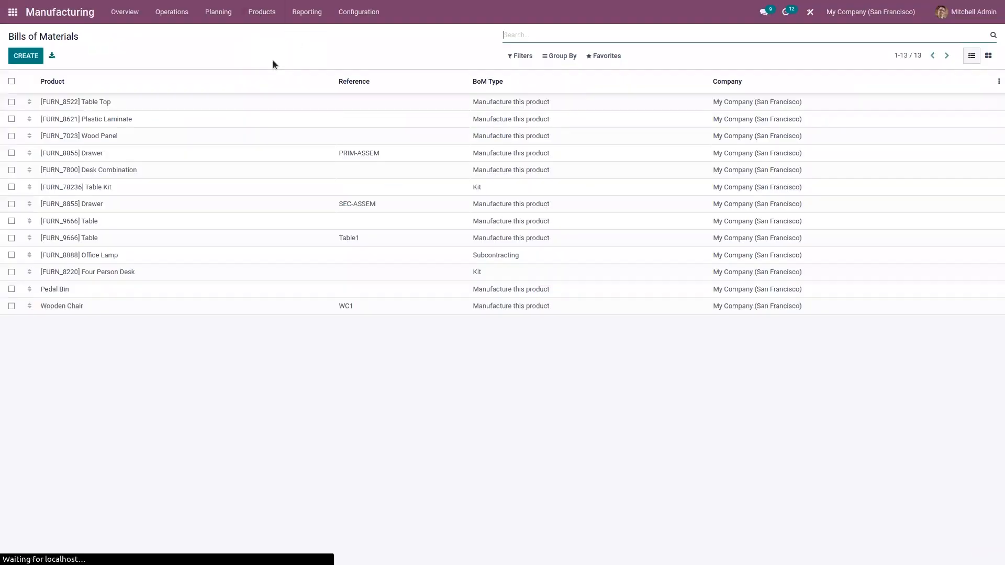
pyautogui.click(198, 303)
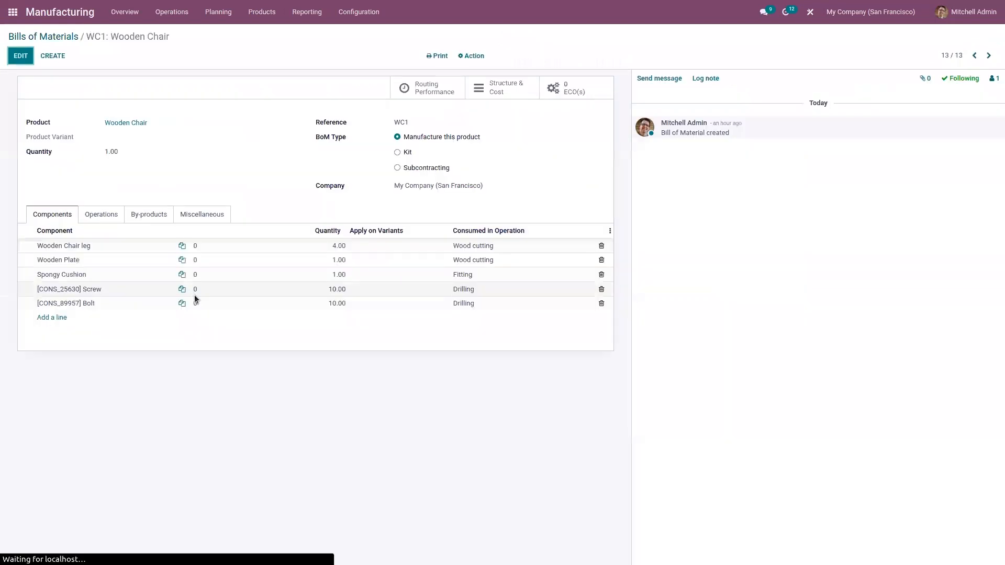
pyautogui.click(63, 36)
pyautogui.click(120, 290)
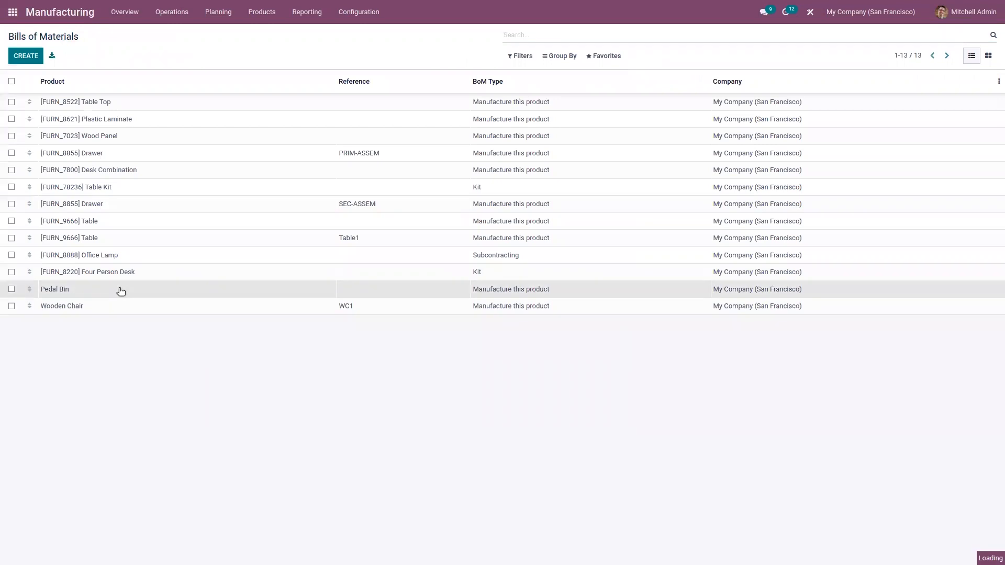
pyautogui.click(105, 218)
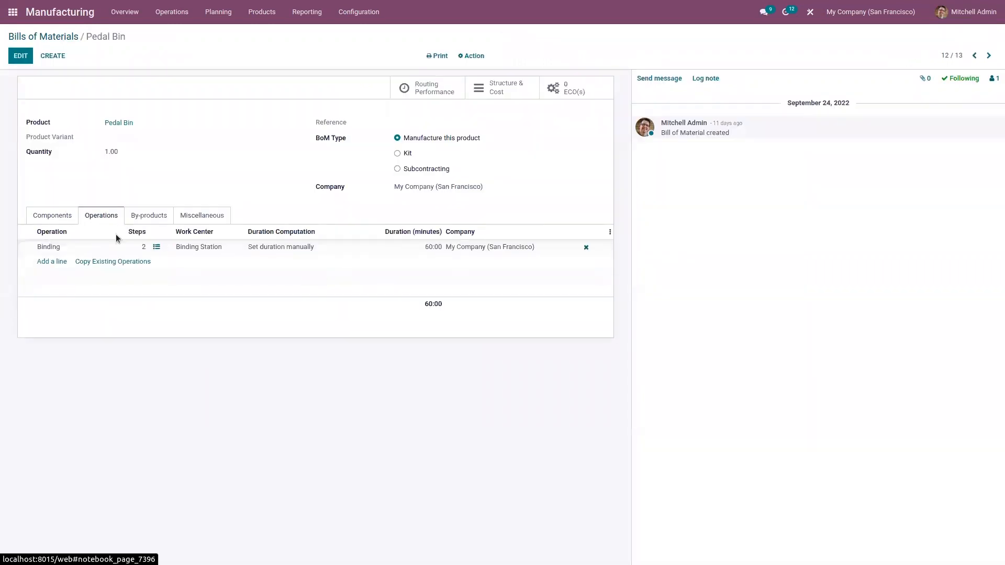
pyautogui.click(156, 248)
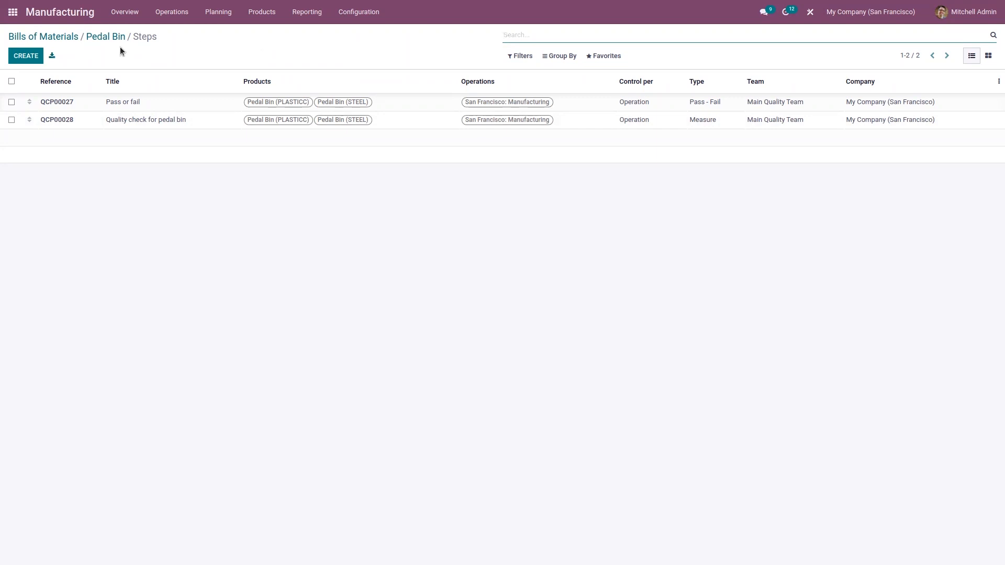
# - Create and confirm a manufacturing order for Pedal Bin (PLASTICC), checking its work orders
pyautogui.click(180, 10)
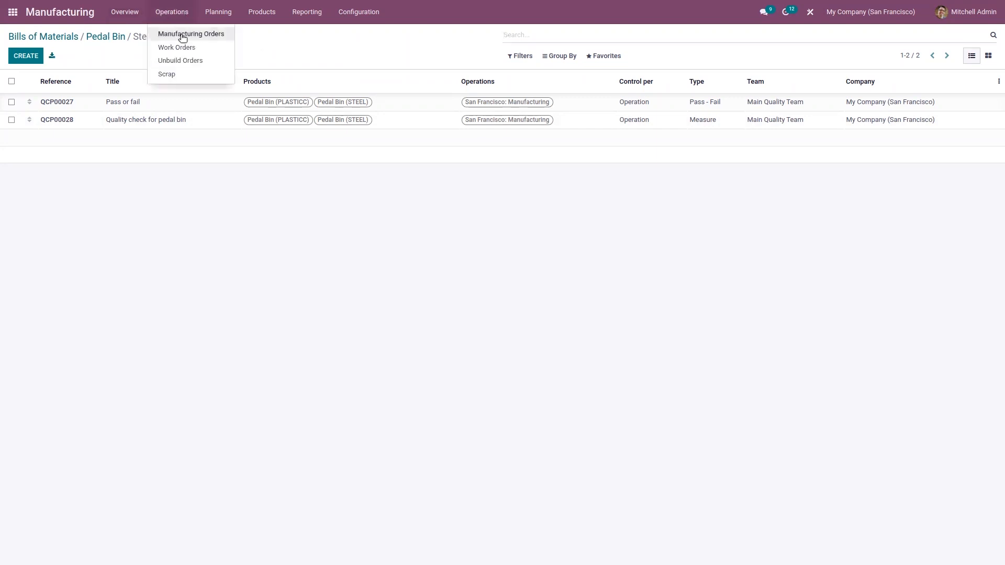
pyautogui.click(182, 35)
pyautogui.click(25, 55)
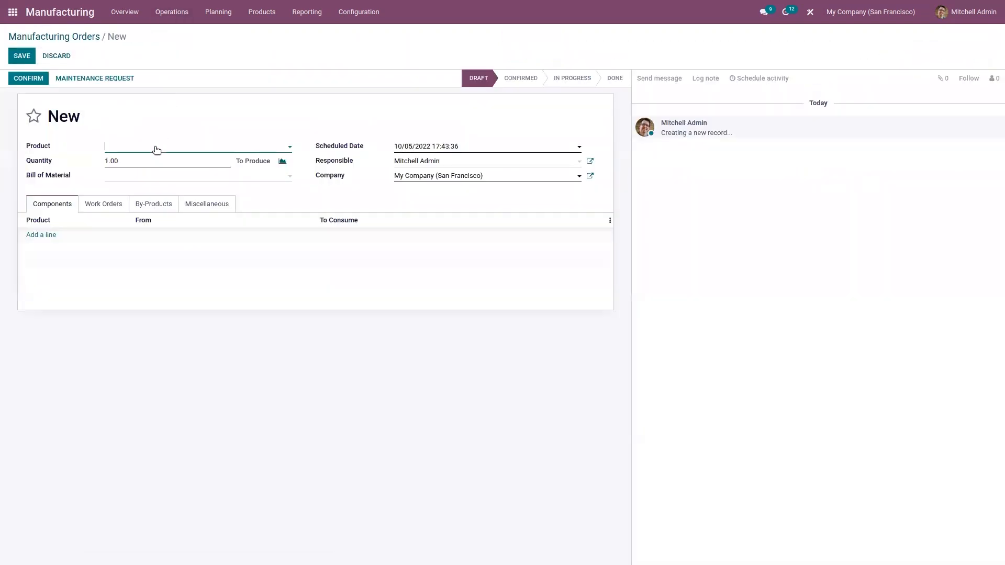
pyautogui.write('peda')
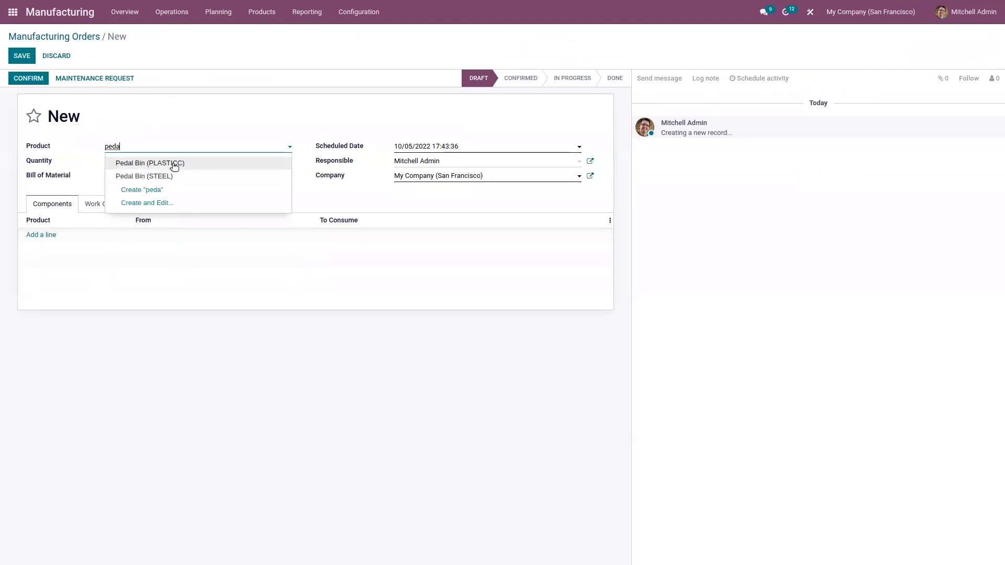
pyautogui.click(175, 165)
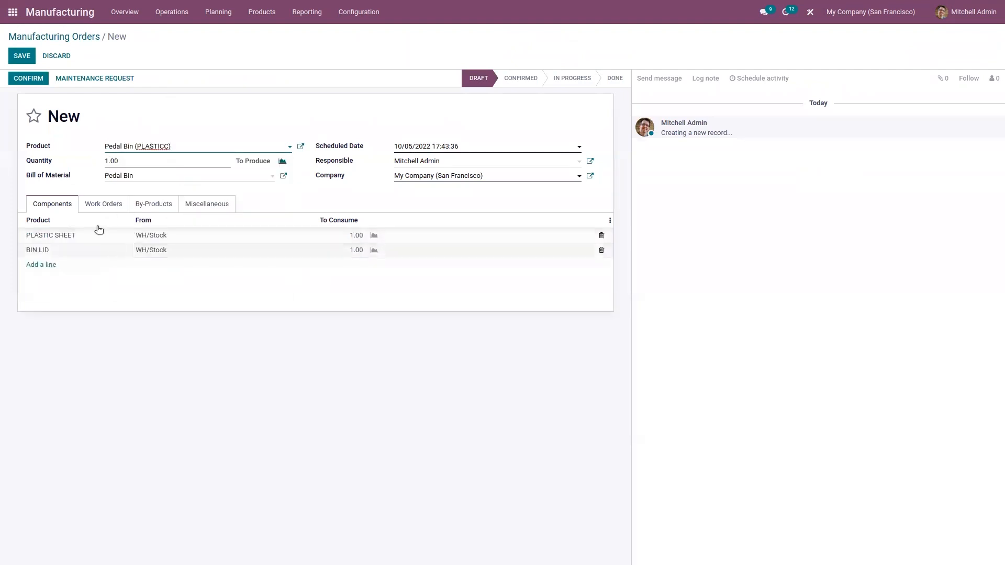
pyautogui.click(101, 207)
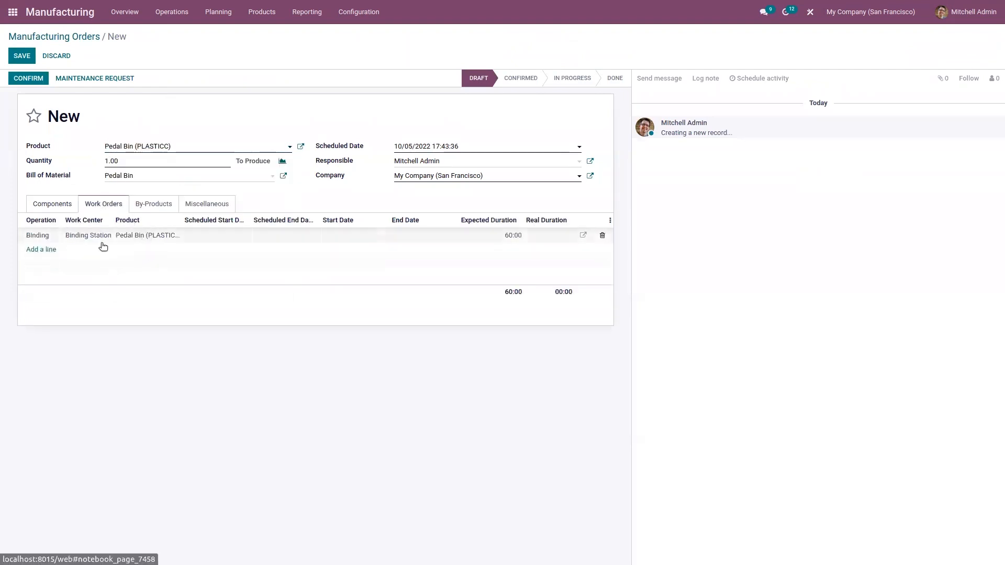
pyautogui.click(33, 80)
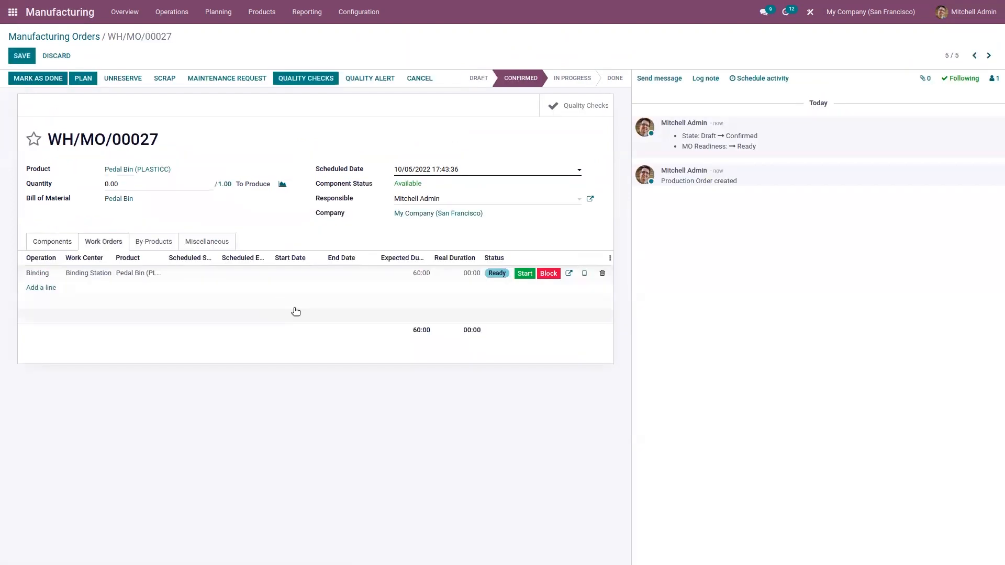
# - Start the Binding work order, open it in tablet view and mark its pass-fail quality check as passed
pyautogui.click(525, 274)
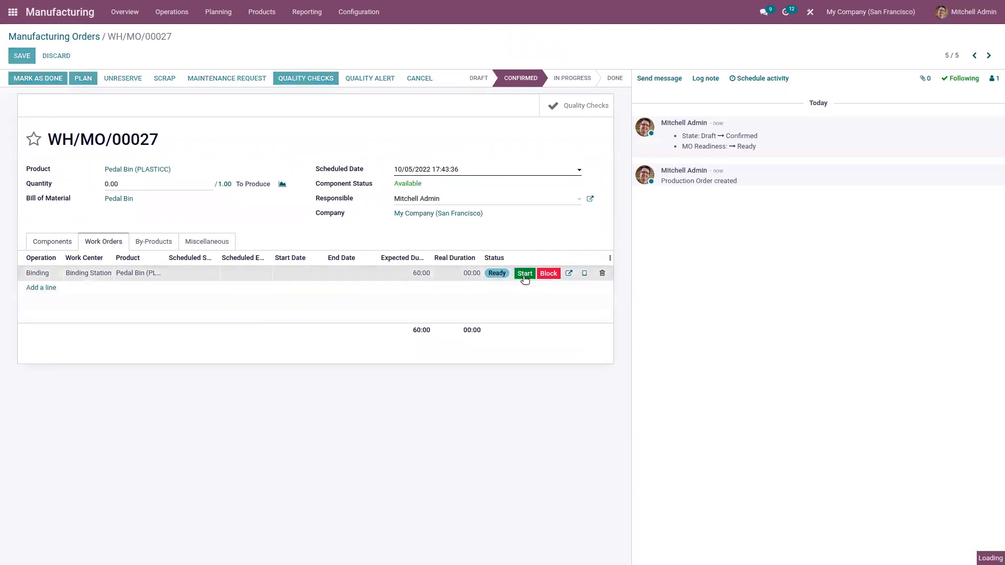
pyautogui.click(594, 274)
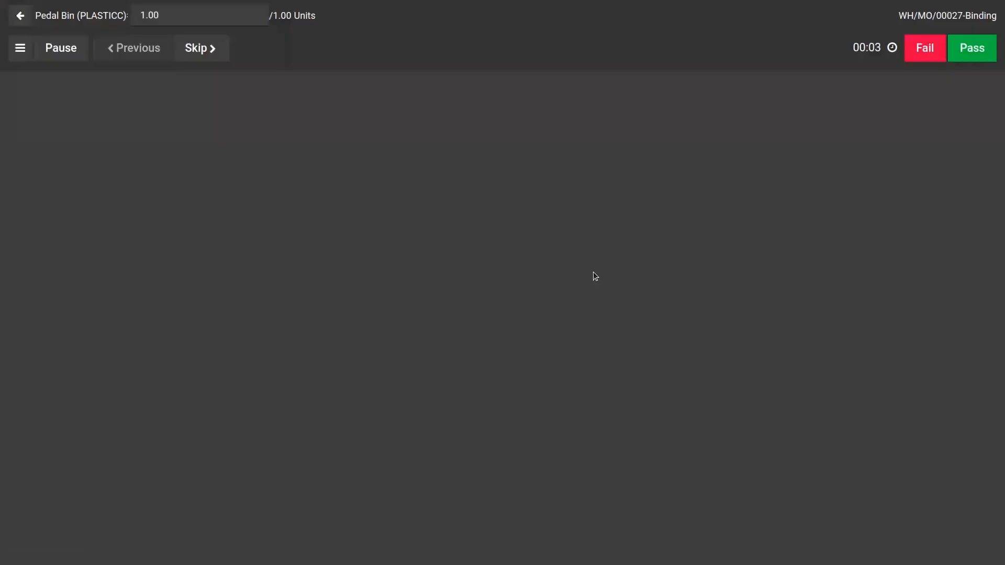
pyautogui.click(974, 50)
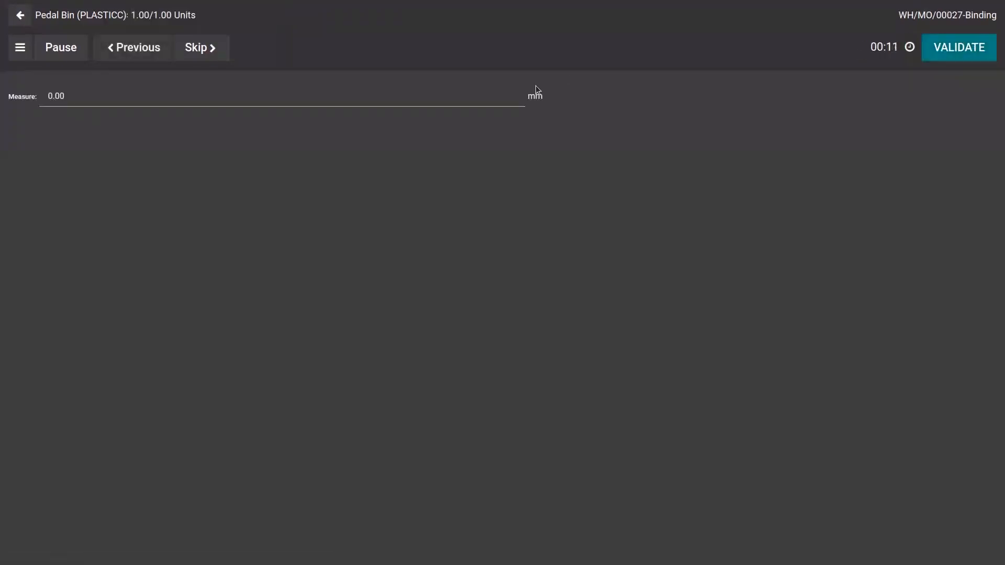
# - Enter a measure of 9 mm for the quality check, validate it and read the resulting message
pyautogui.click(314, 91)
pyautogui.press('BackSpace')
pyautogui.press('BackSpace')
pyautogui.press('BackSpace')
pyautogui.press('BackSpace')
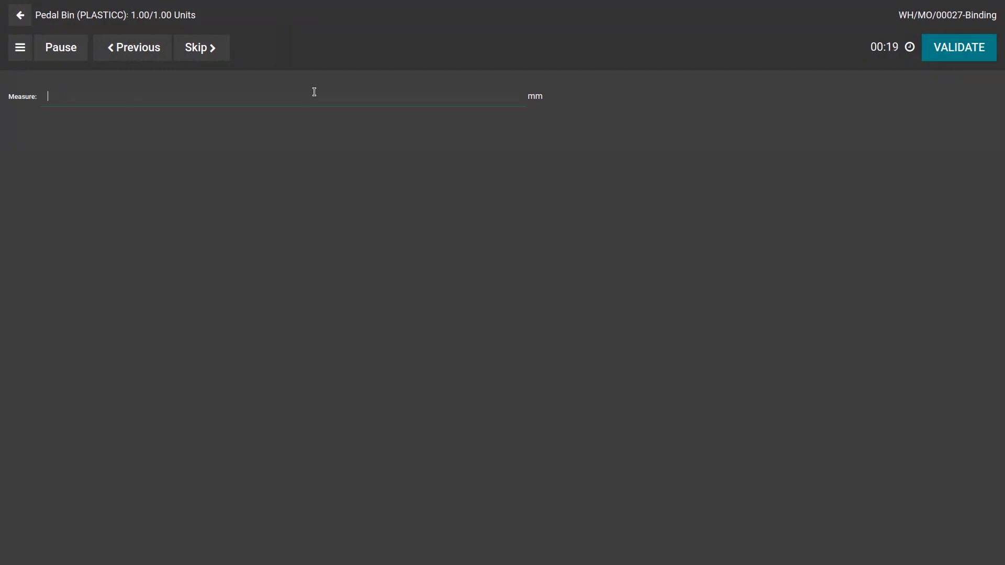
pyautogui.write('9')
pyautogui.click(962, 57)
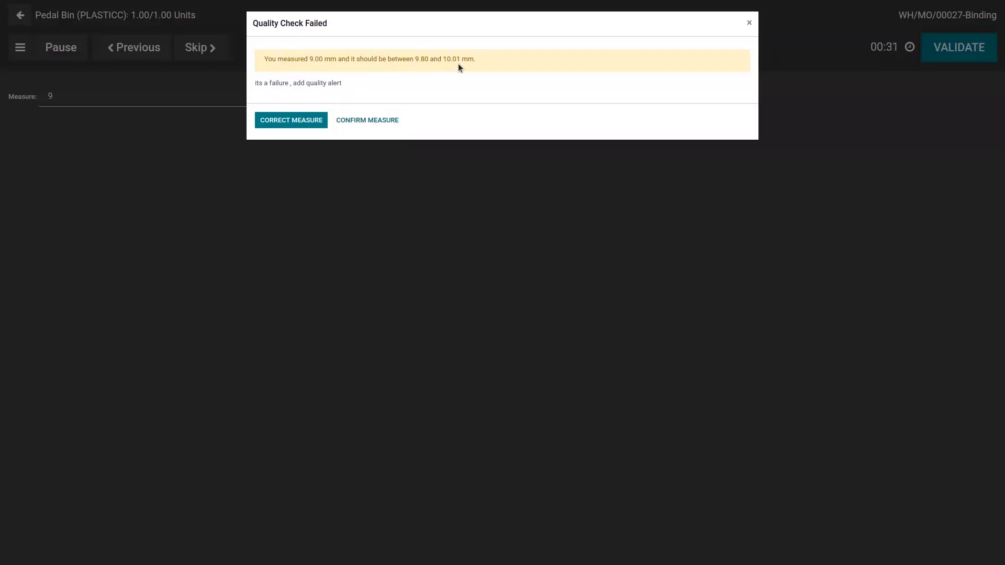
pyautogui.moveTo(415, 59); pyautogui.dragTo(480, 63)
pyautogui.moveTo(254, 83); pyautogui.dragTo(346, 87)
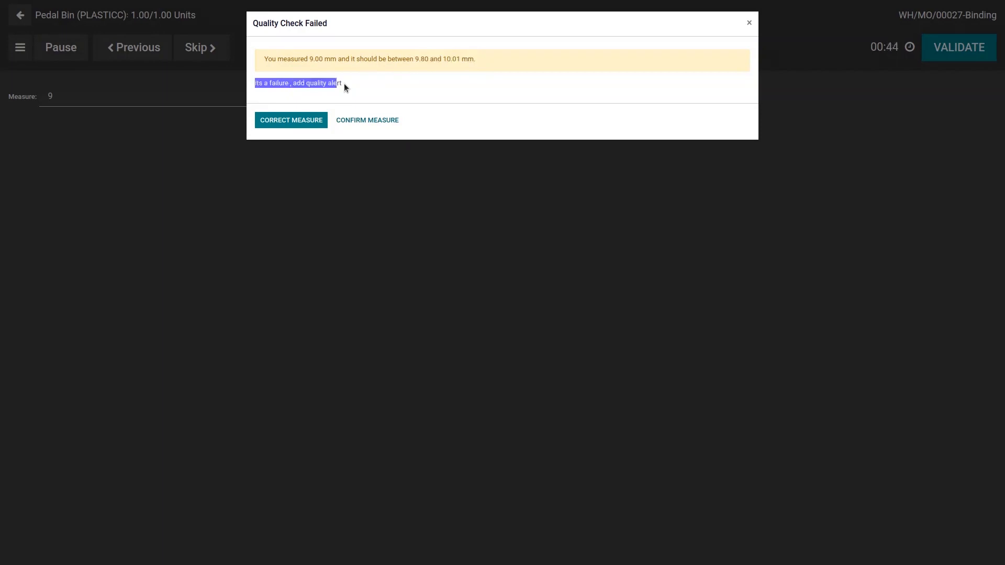
# - Recheck the 9 mm quality measure, confirm it as measured and mark the Binding work order as done
pyautogui.click(306, 121)
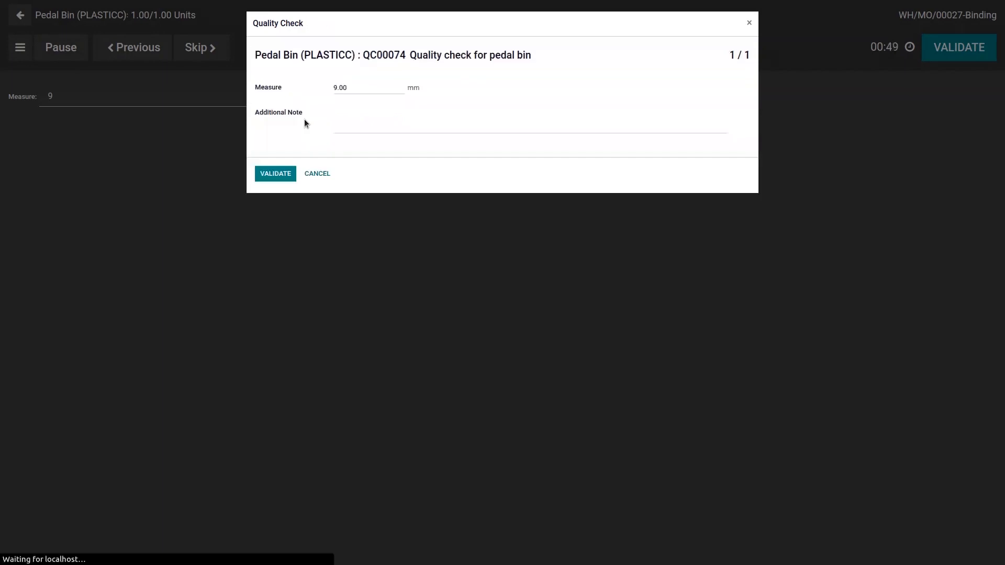
pyautogui.click(356, 85)
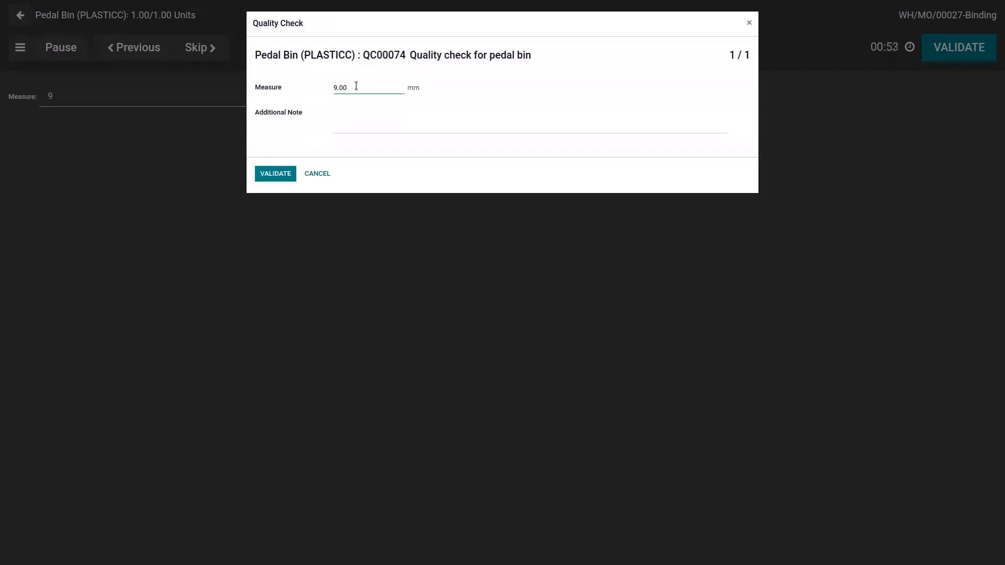
pyautogui.click(276, 173)
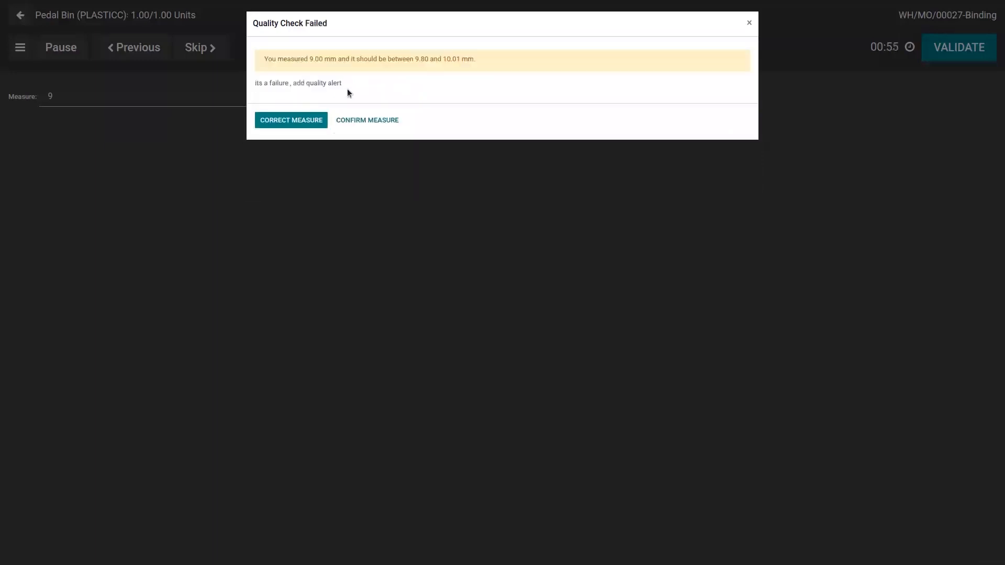
pyautogui.click(360, 120)
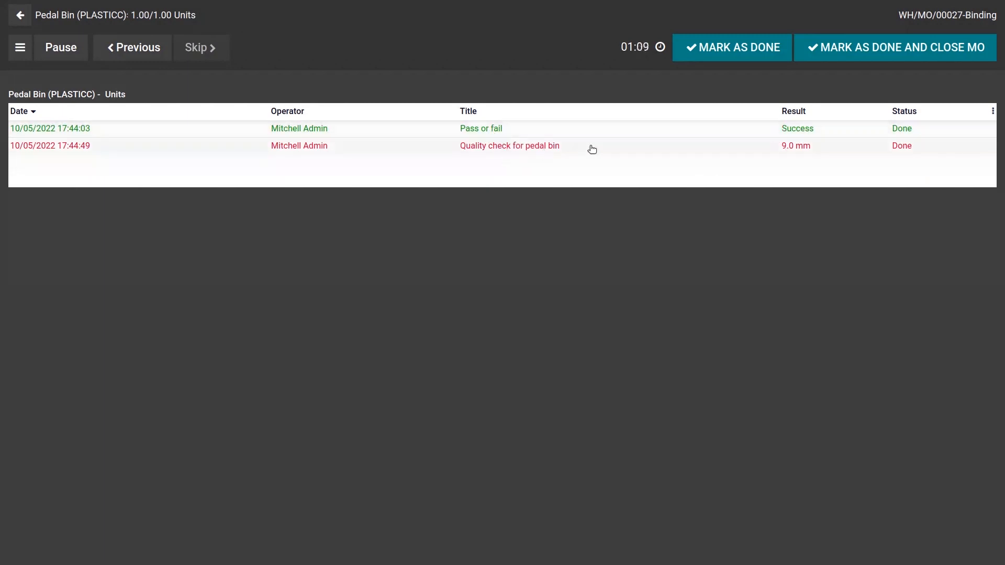
pyautogui.click(735, 49)
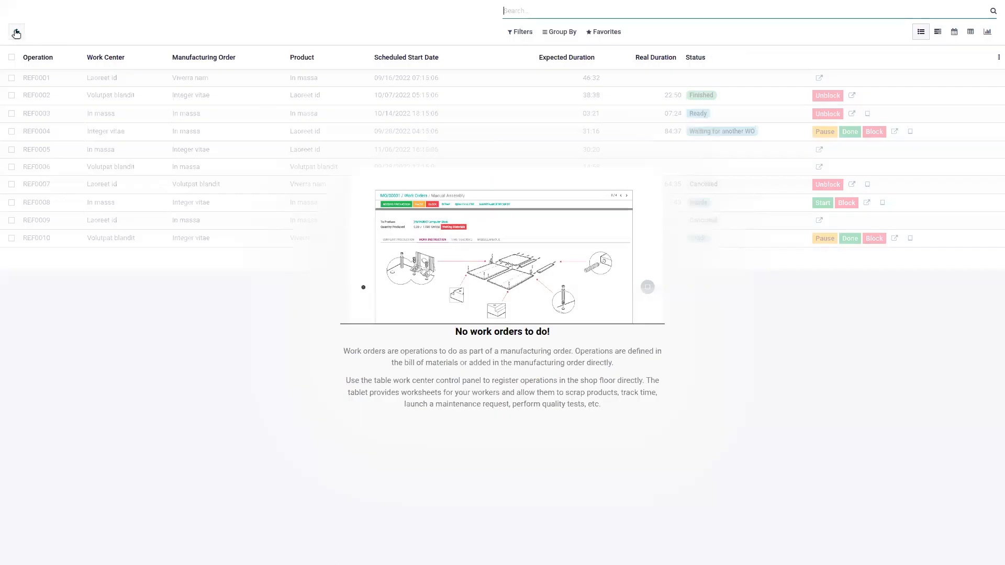
# - Open the Pedal Bin (PLASTICC) manufacturing order WH/MO/00027 and review the statuses of its quality checks
pyautogui.click(16, 34)
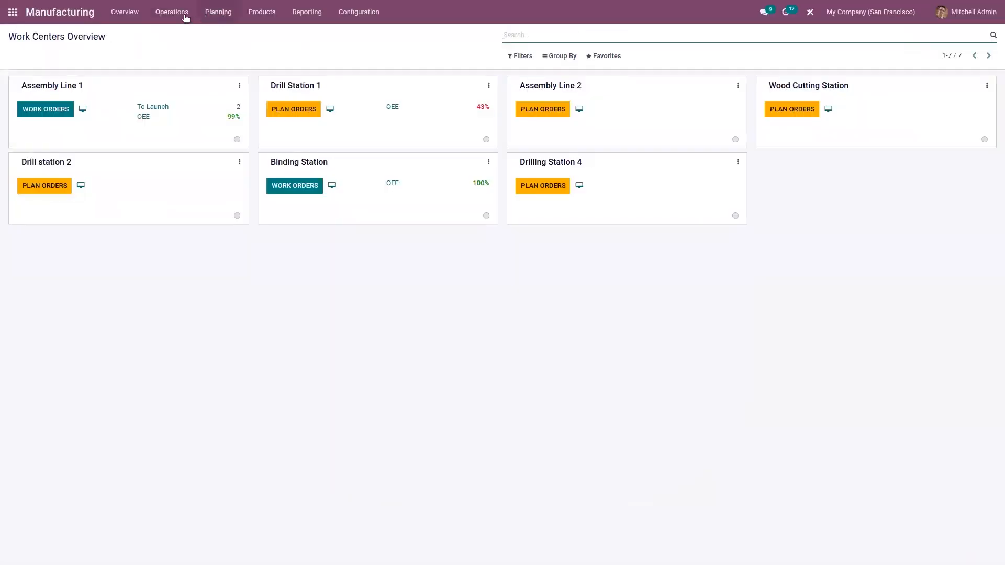
pyautogui.click(184, 16)
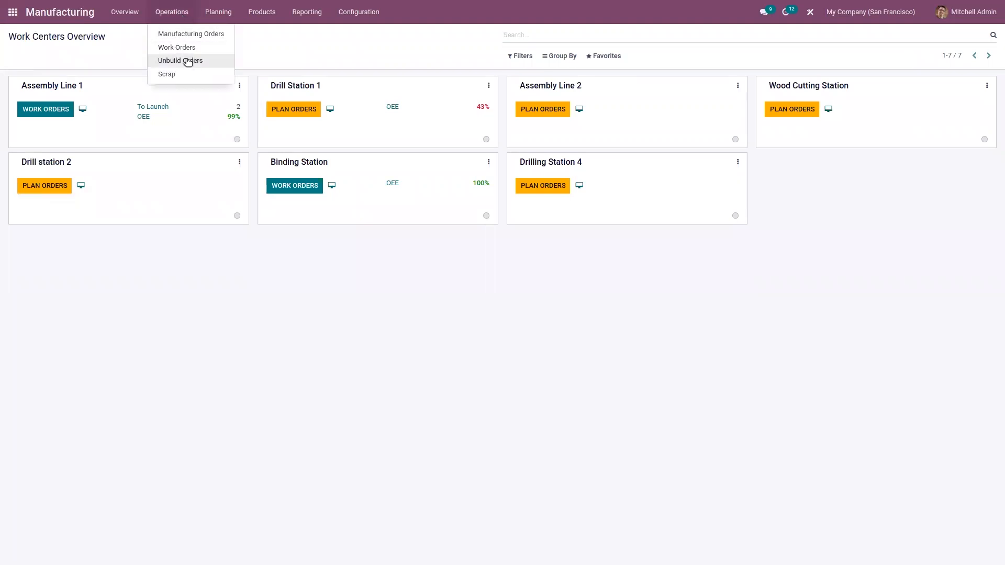
pyautogui.click(187, 36)
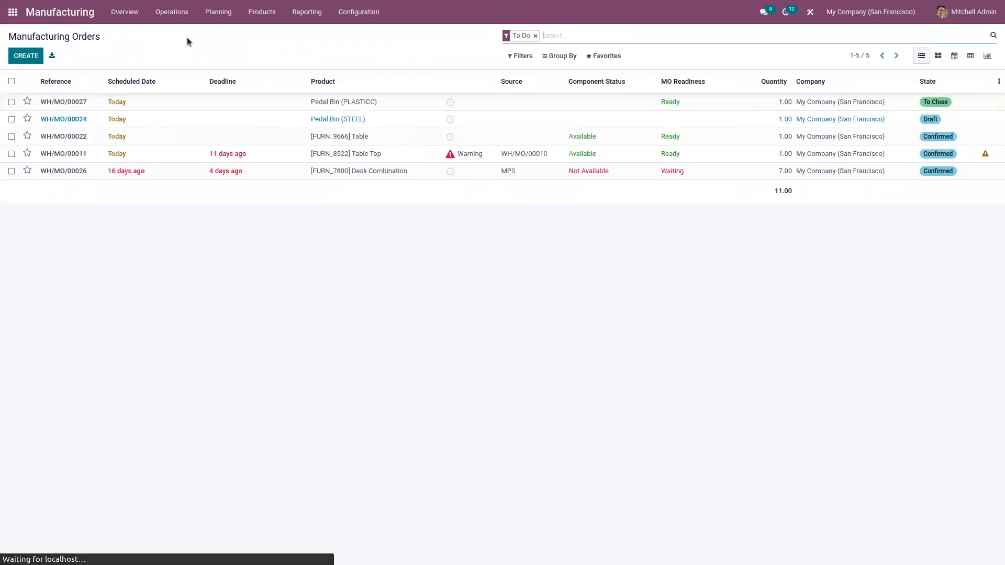
pyautogui.click(320, 105)
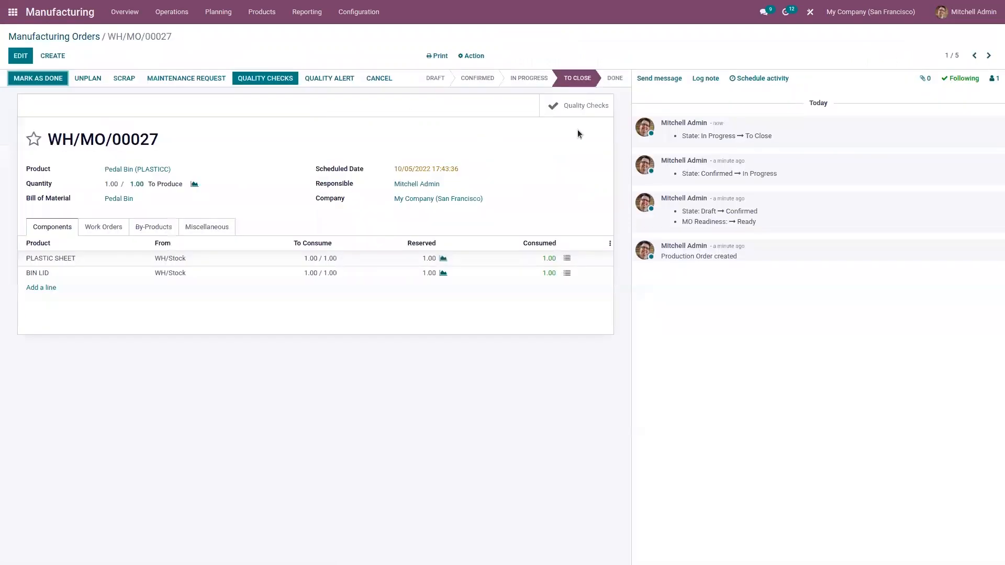
pyautogui.click(583, 110)
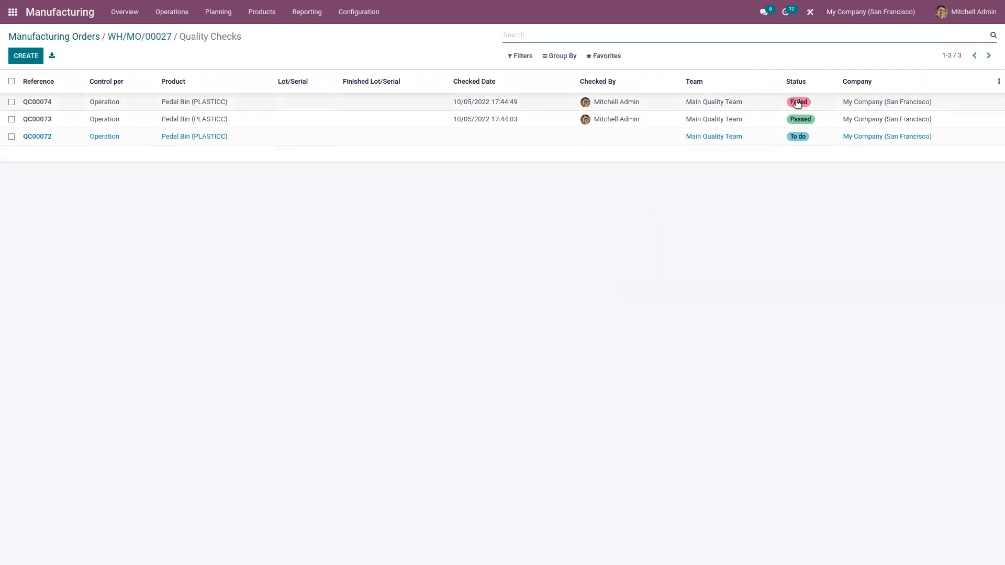
pyautogui.click(139, 40)
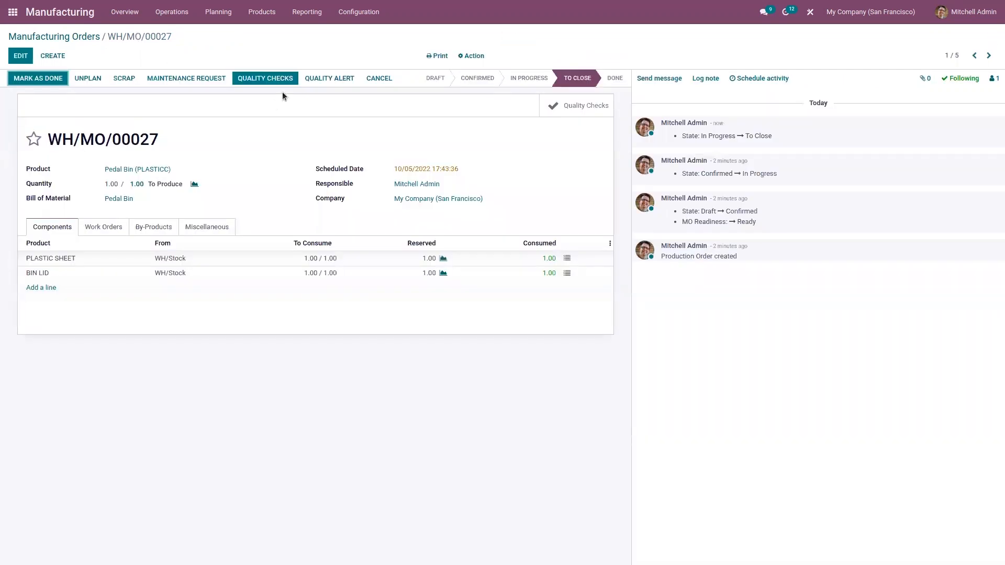
# - Start a quality alert from the manufacturing order with the title "measurement is apart from the norm"
pyautogui.click(317, 78)
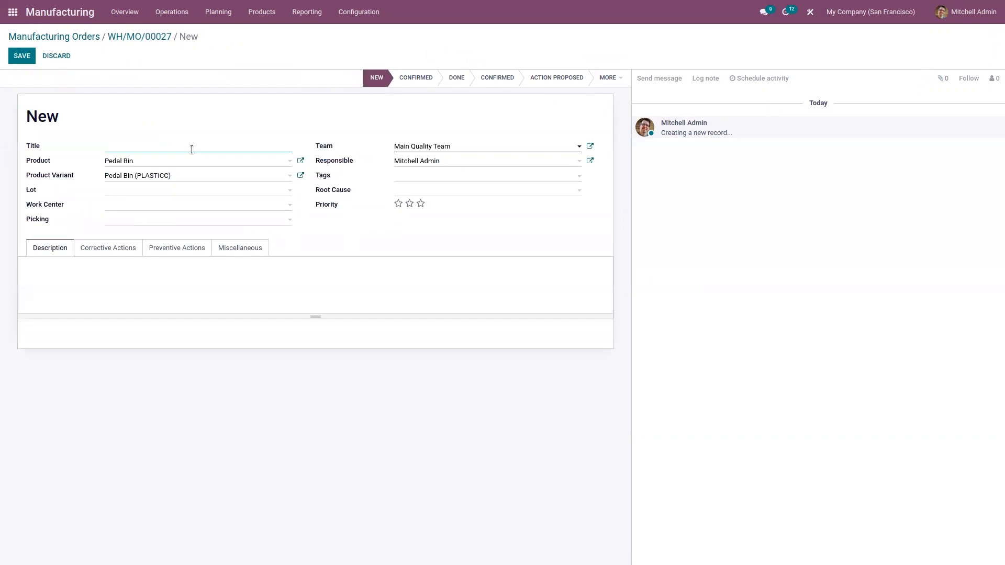
pyautogui.write('measurement is apart from the norm')
pyautogui.click(150, 206)
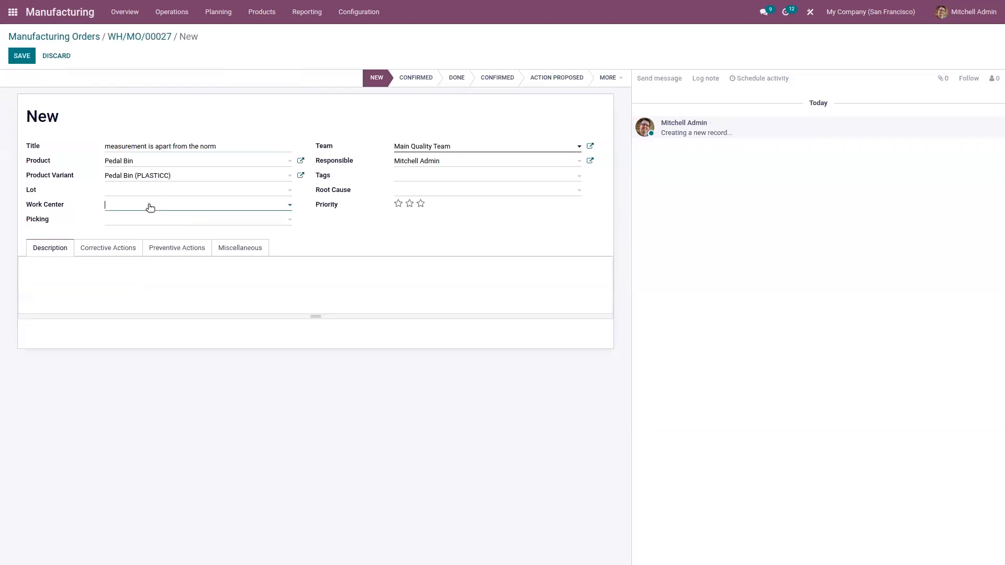
pyautogui.click(364, 256)
# - Tag the quality alert as Product, with root cause Parts Quality and a three-star priority
pyautogui.click(423, 174)
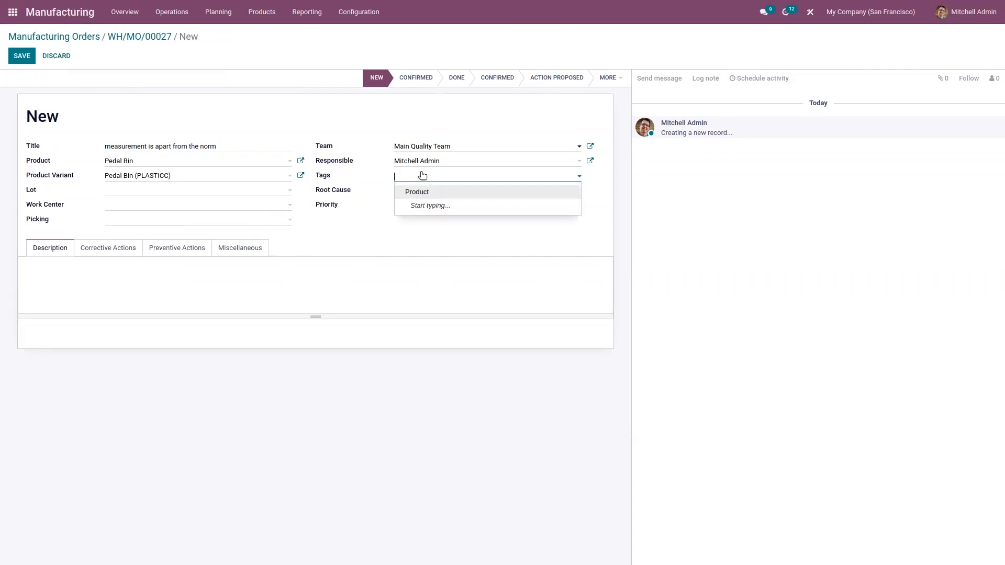
pyautogui.click(422, 194)
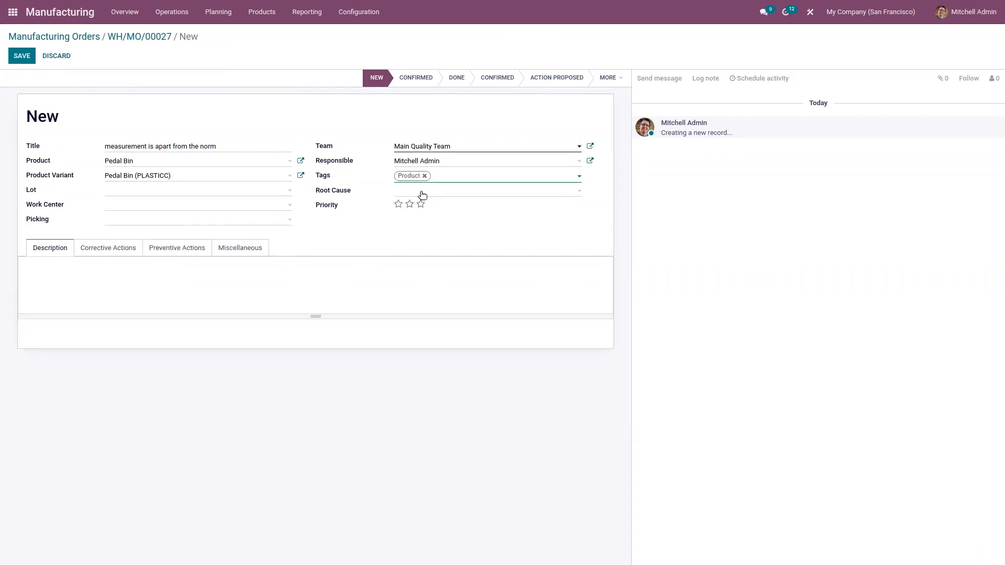
pyautogui.click(422, 192)
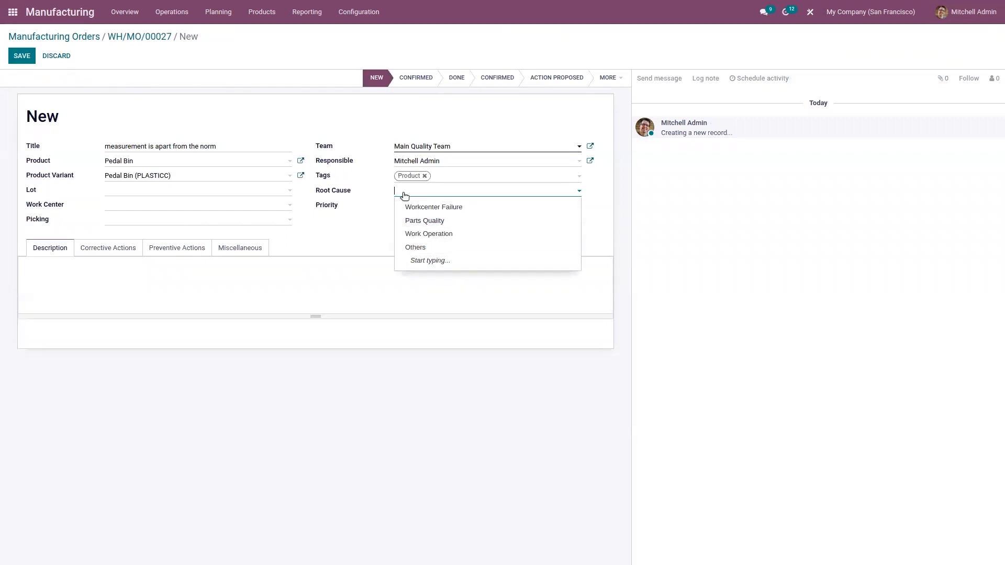
pyautogui.click(418, 224)
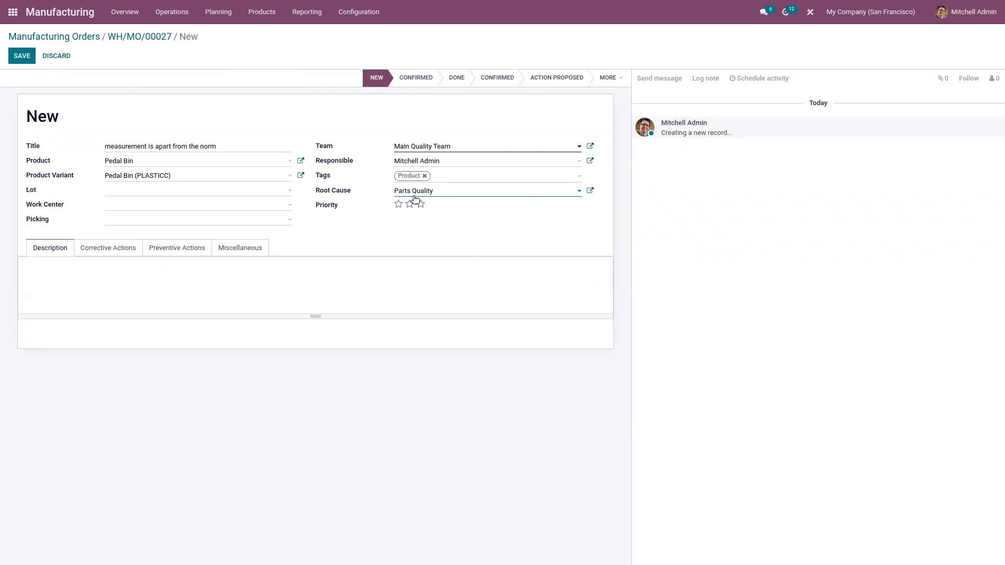
pyautogui.click(420, 206)
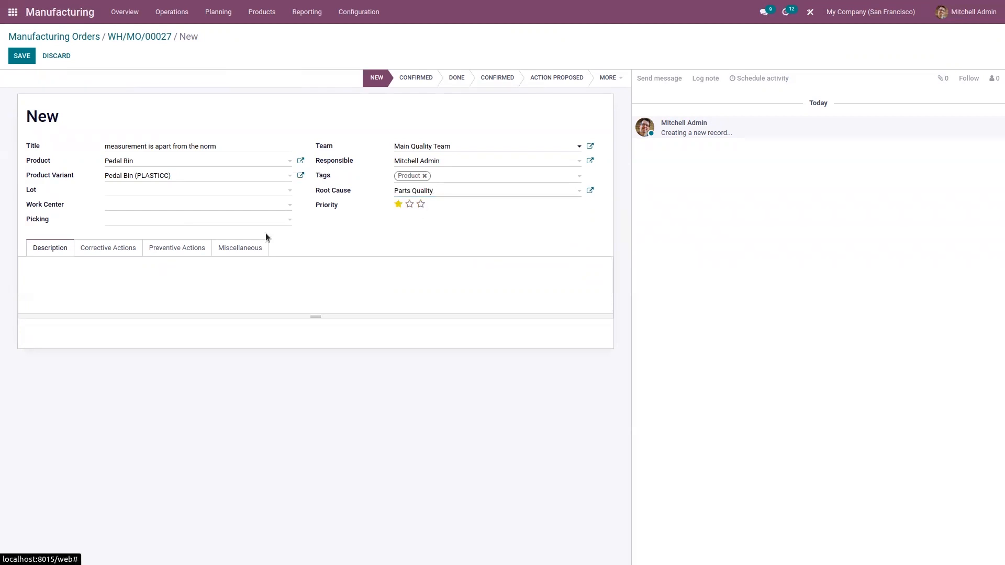
# - Review the alert's corrective and preventive action sections, set its assigned date to October 5, 2022 and save it
pyautogui.click(106, 251)
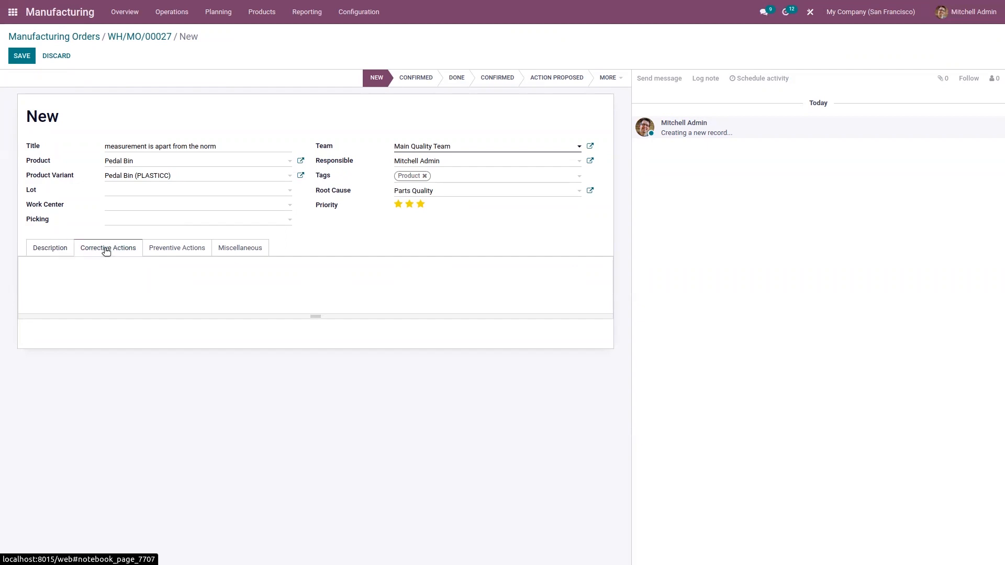
pyautogui.click(173, 249)
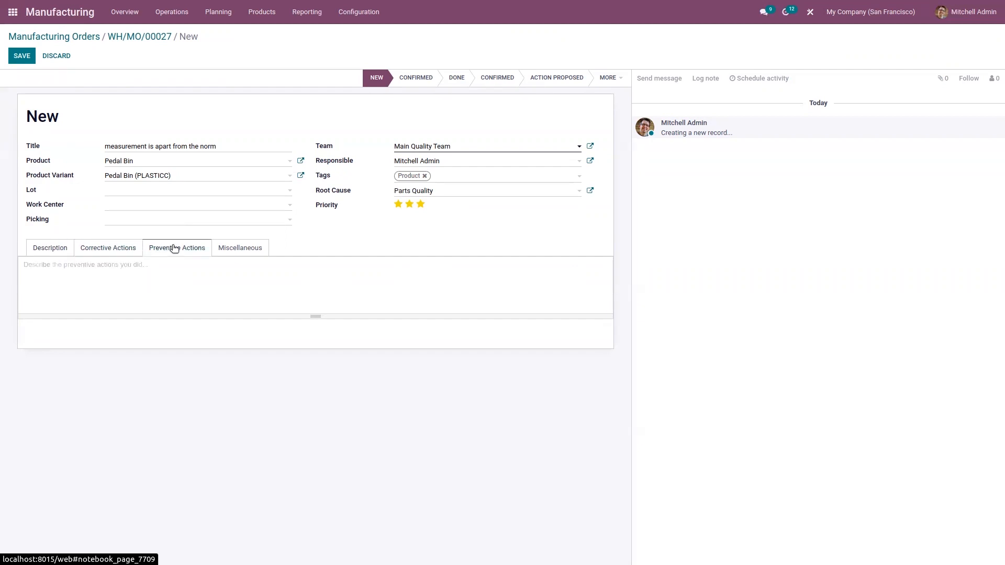
pyautogui.click(114, 251)
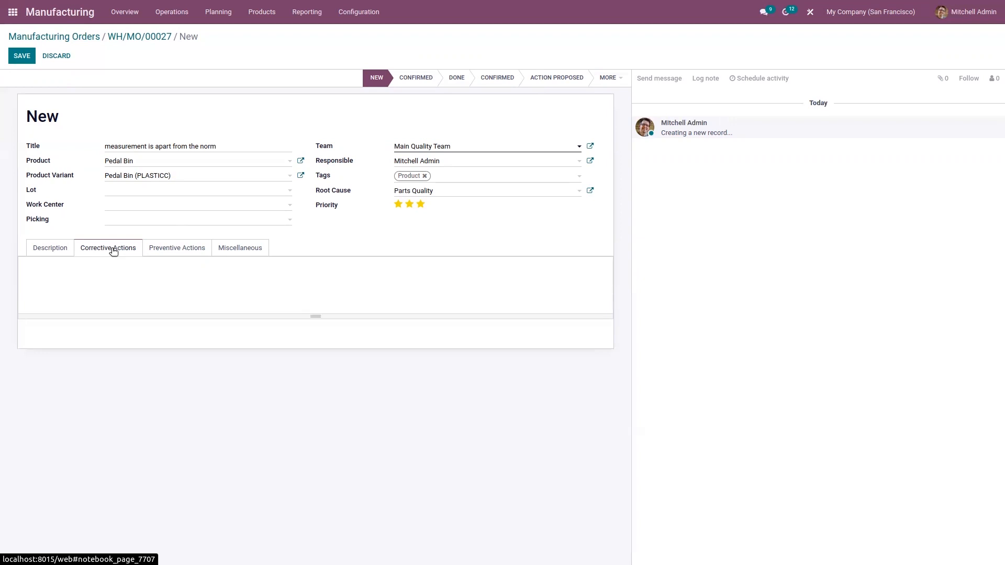
pyautogui.click(181, 253)
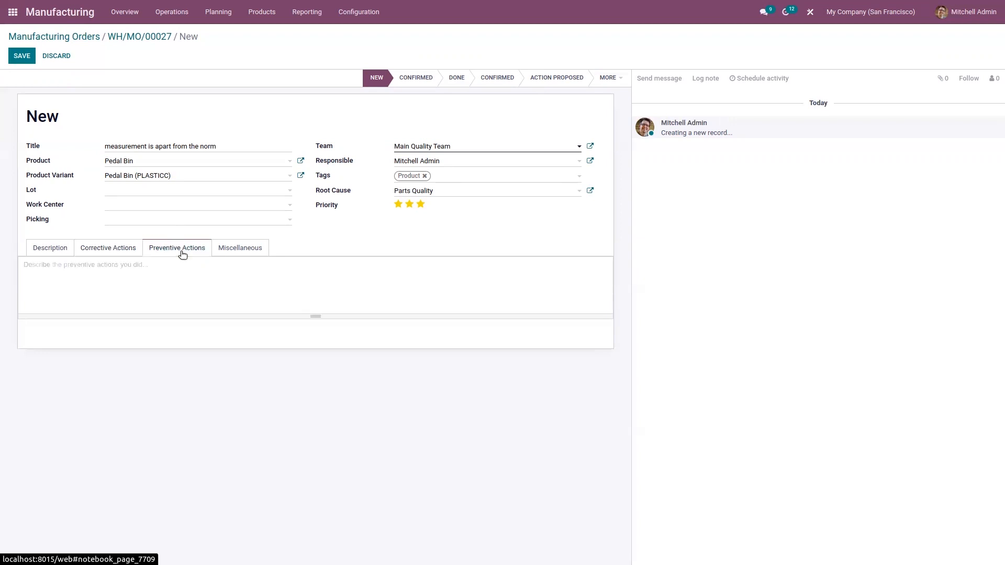
pyautogui.click(245, 259)
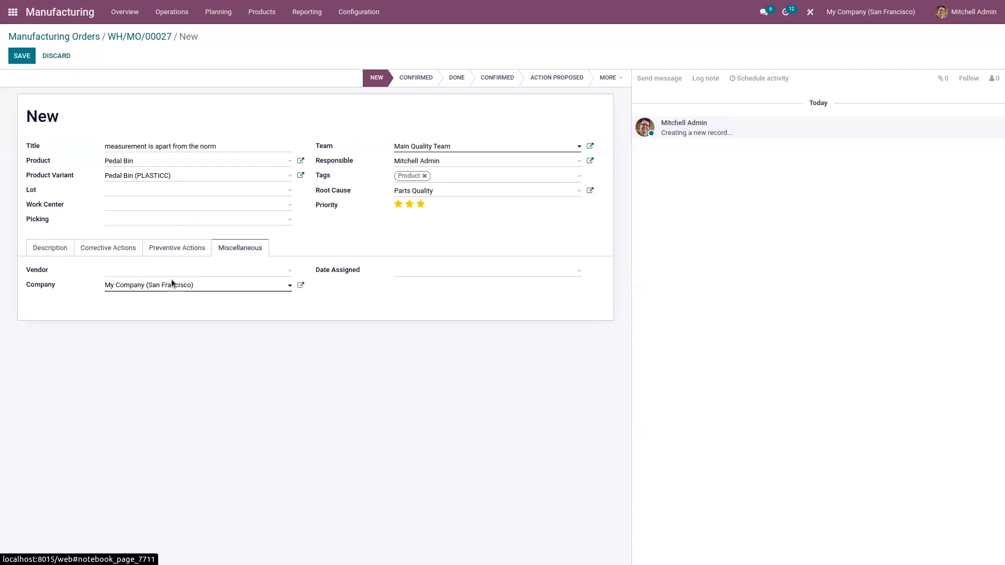
pyautogui.click(420, 274)
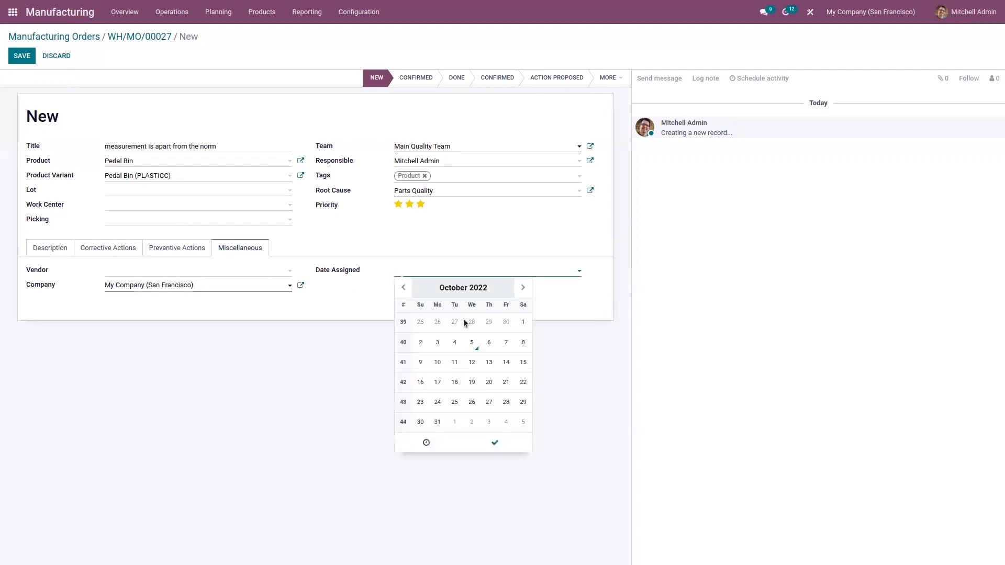
pyautogui.click(471, 343)
pyautogui.click(495, 443)
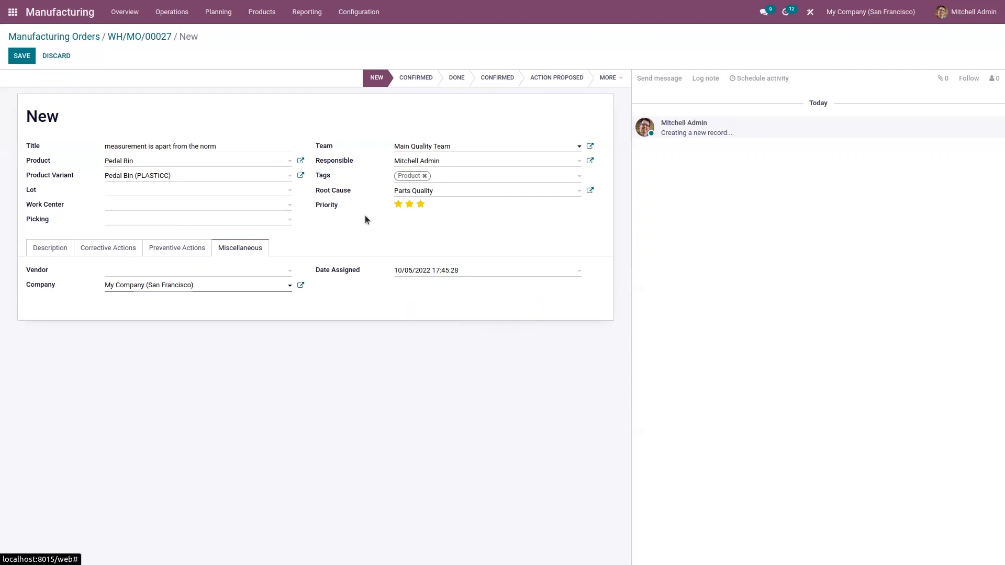
pyautogui.click(27, 56)
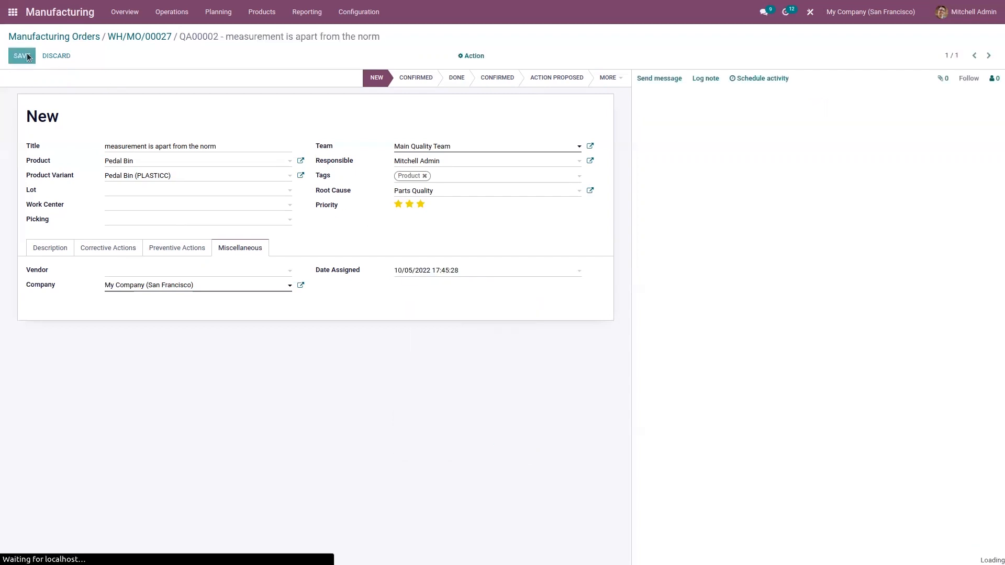
# - Switch to the Quality app and open the Pedal Bin alert "measurement is apart from the norm" from the quality alerts
pyautogui.click(13, 13)
pyautogui.write('q')
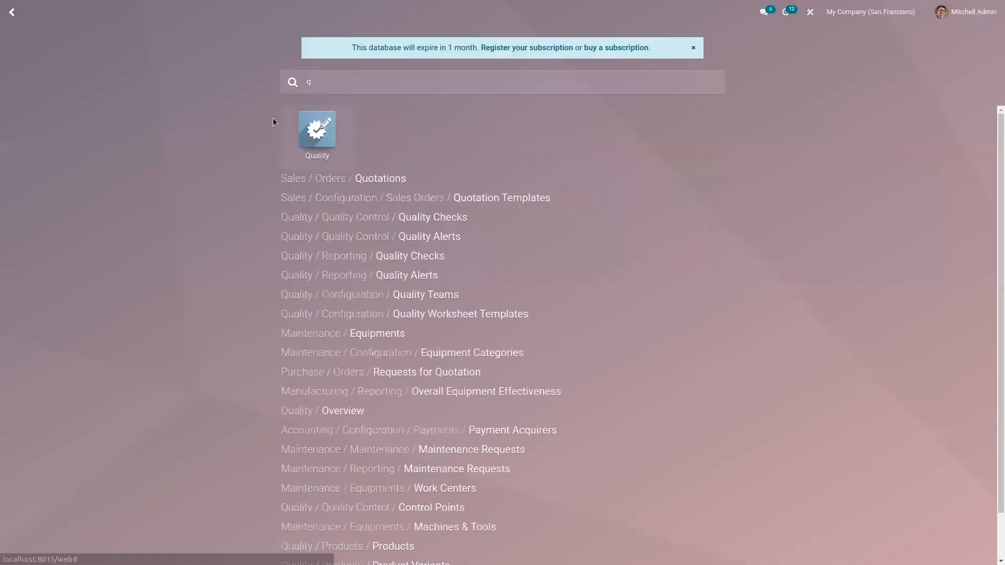
pyautogui.click(318, 138)
pyautogui.click(163, 13)
pyautogui.click(167, 59)
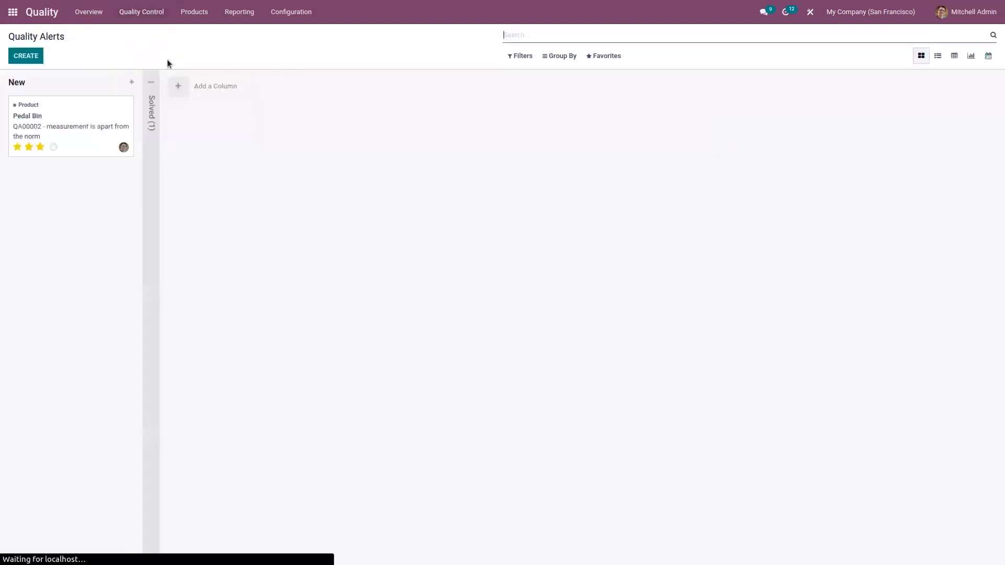
pyautogui.click(152, 109)
pyautogui.click(75, 119)
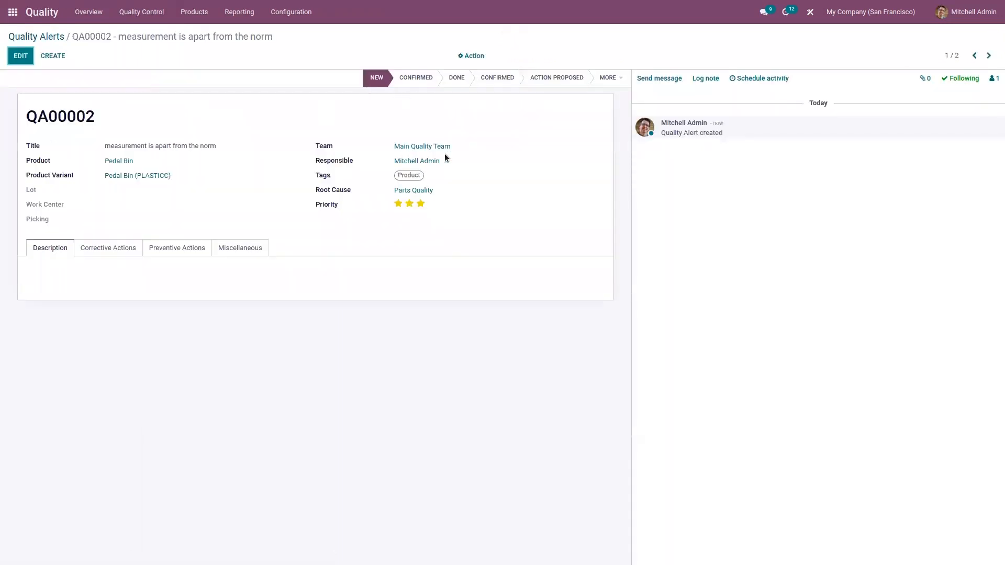
# - Advance the quality alert to Confirmed, check its corrective and preventive actions, and set its stage to Solved
pyautogui.click(427, 80)
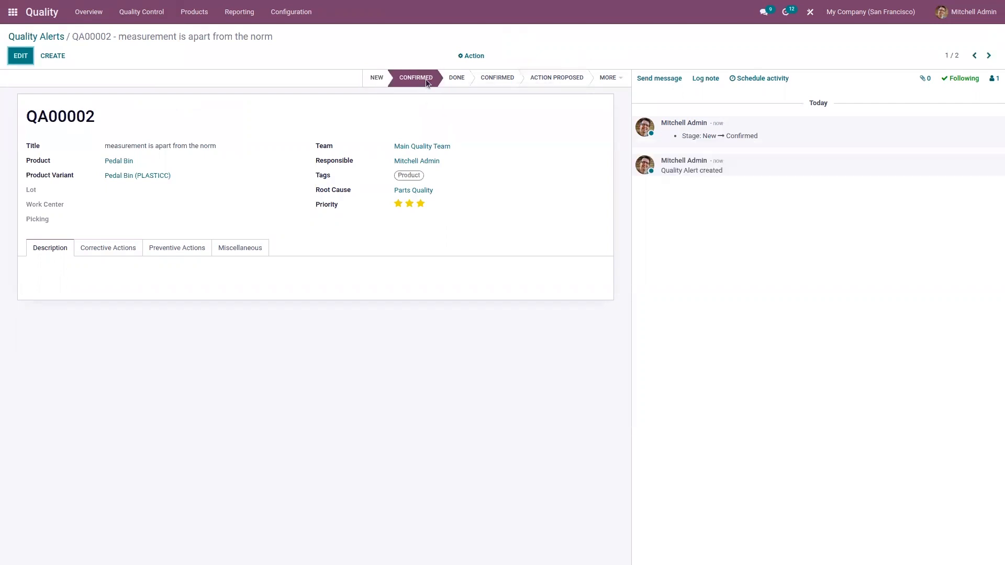
pyautogui.click(107, 252)
pyautogui.click(185, 248)
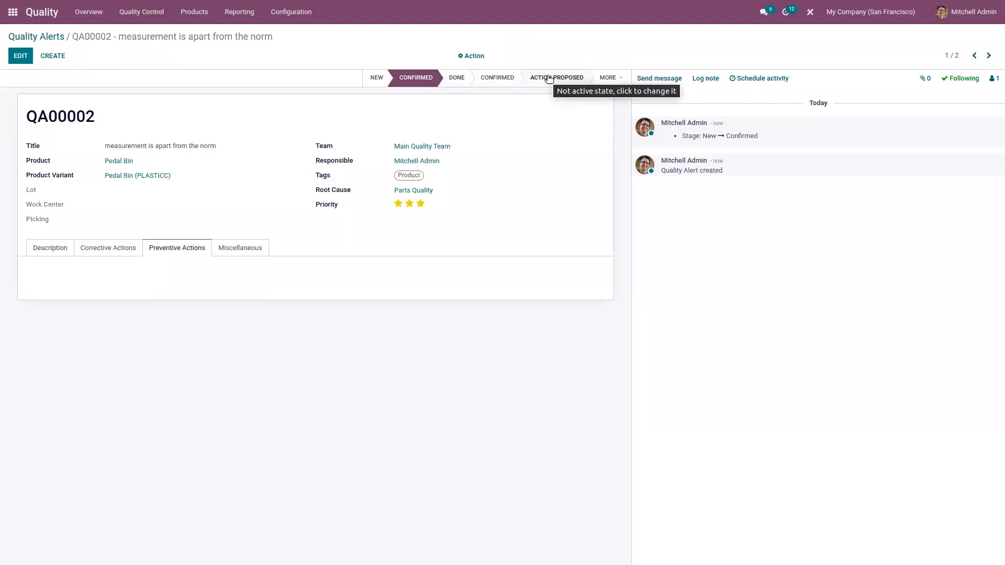
pyautogui.click(613, 78)
pyautogui.click(611, 95)
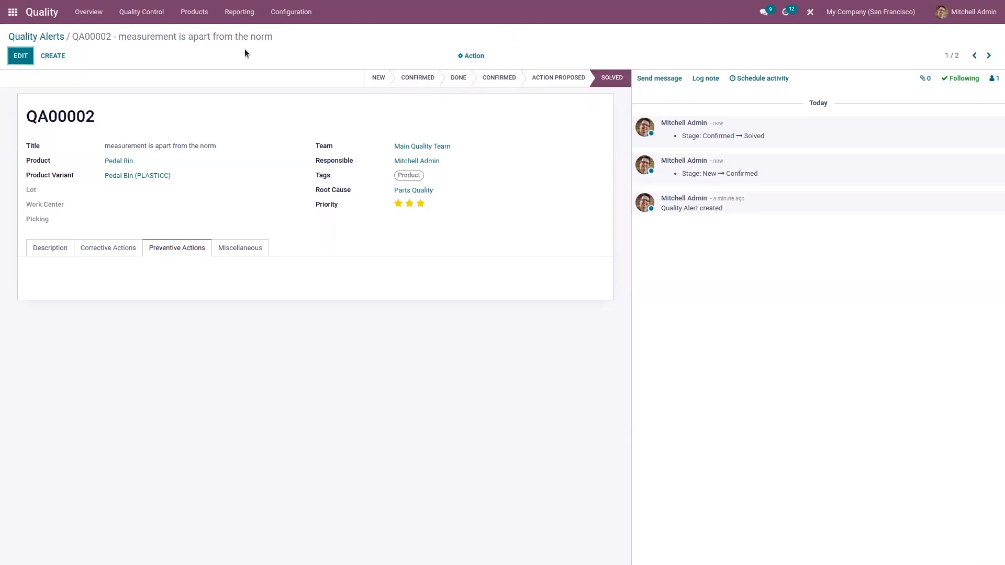
# - Switch to the PLM app, open the Pedal Bin bill of materials and check its version and components
pyautogui.click(14, 14)
pyautogui.write('pl')
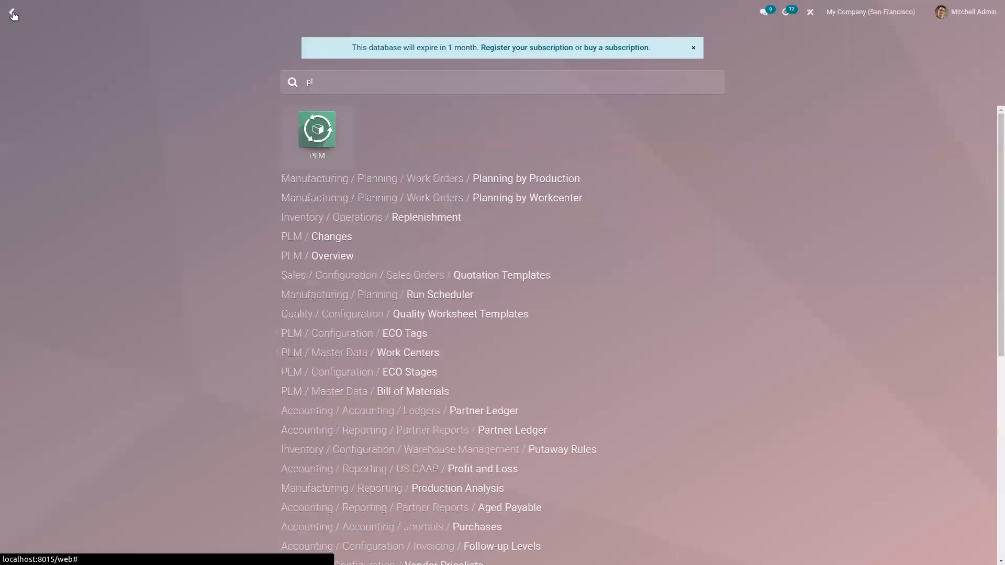
pyautogui.click(318, 131)
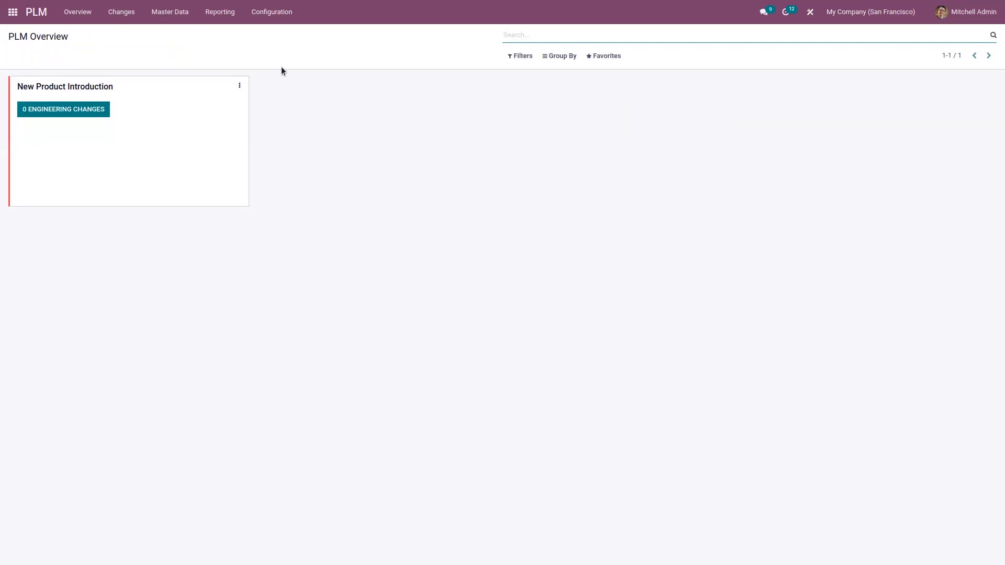
pyautogui.click(159, 16)
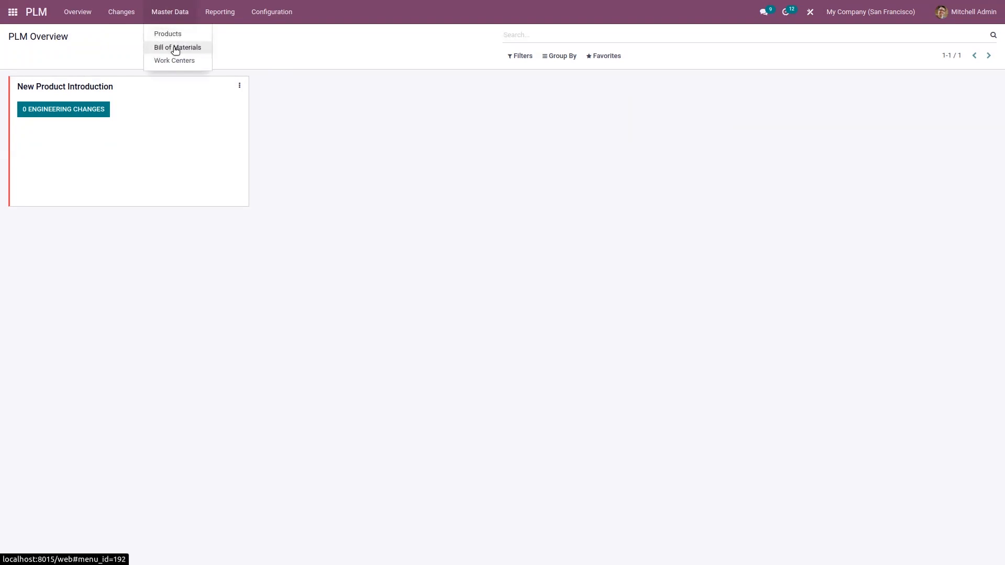
pyautogui.click(203, 45)
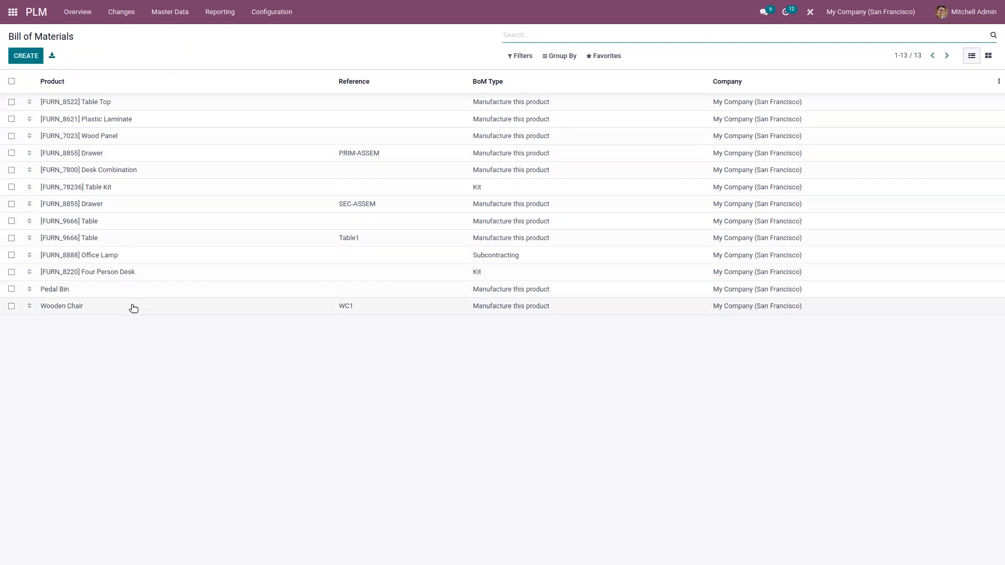
pyautogui.click(103, 294)
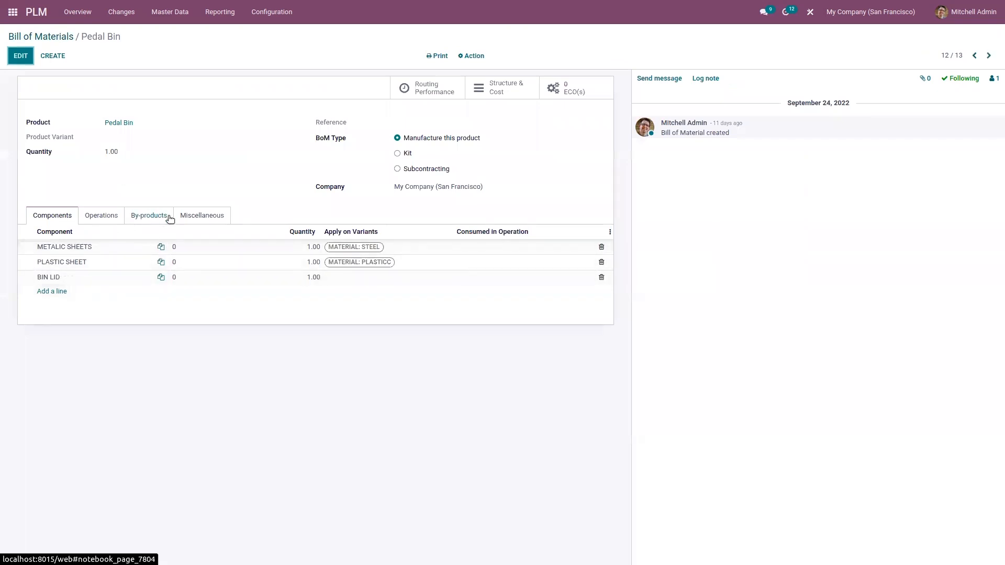
pyautogui.click(196, 218)
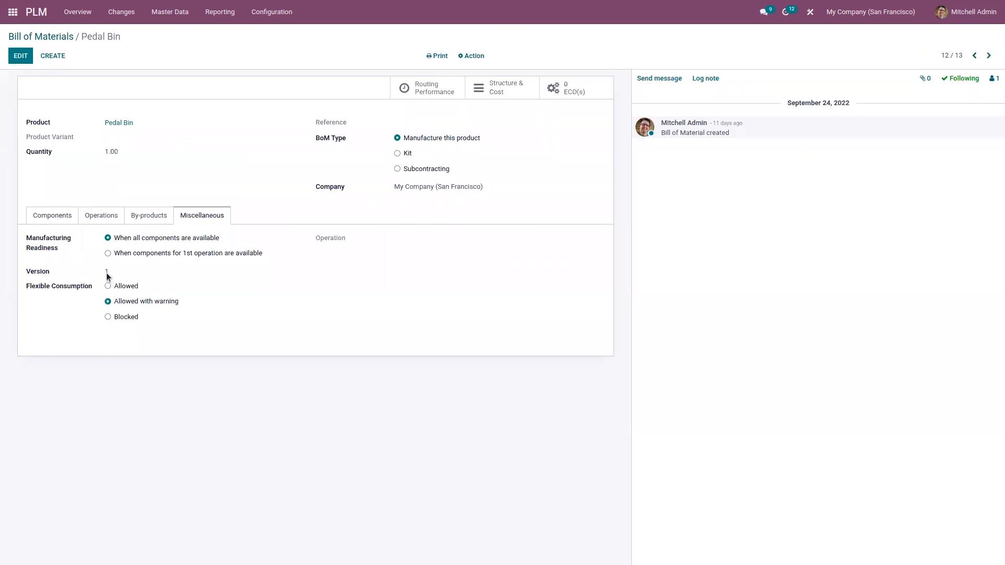
pyautogui.click(63, 218)
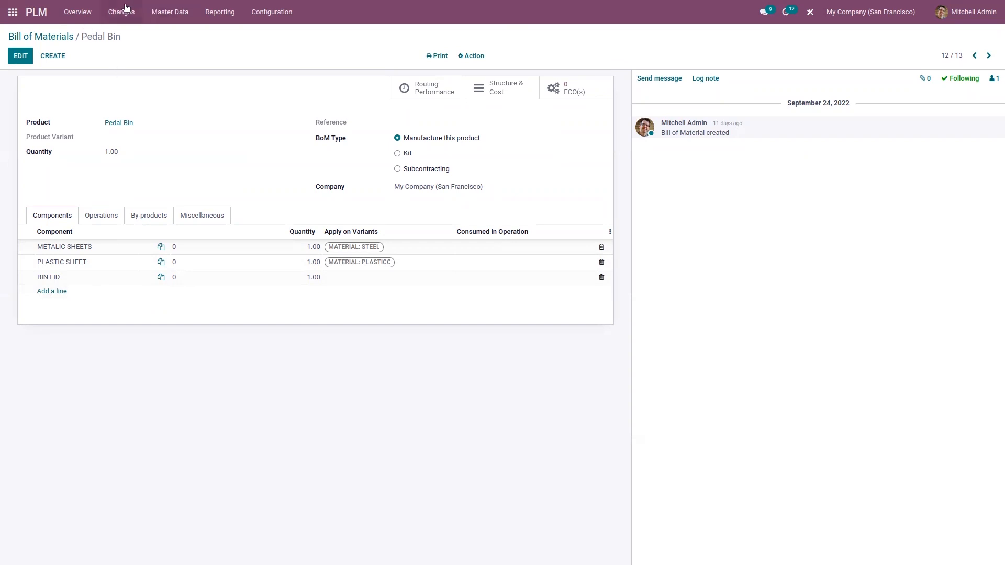
# - Create and save an ECO type named "Revisioning of bill of Material", and return to the PLM overview
pyautogui.click(84, 13)
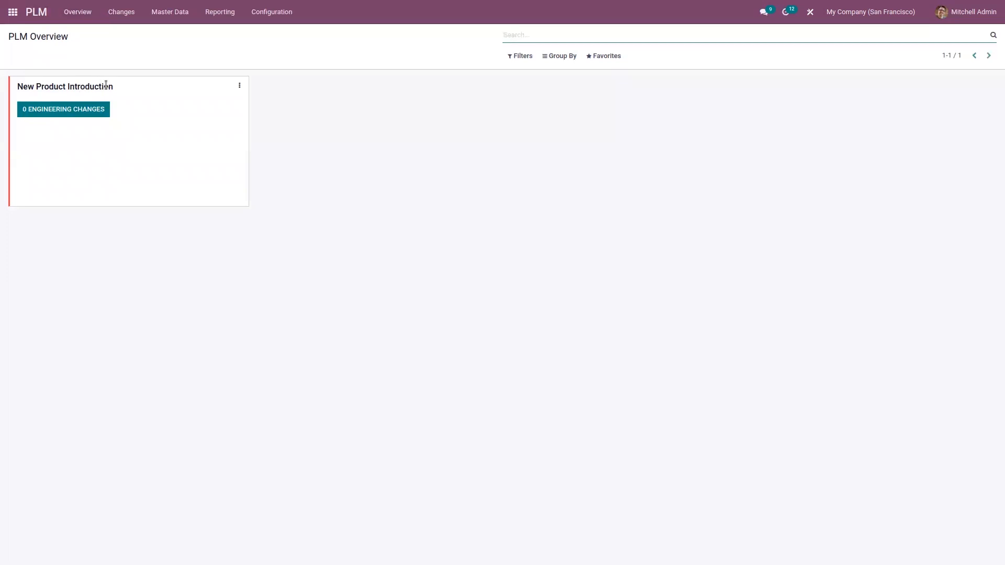
pyautogui.click(270, 11)
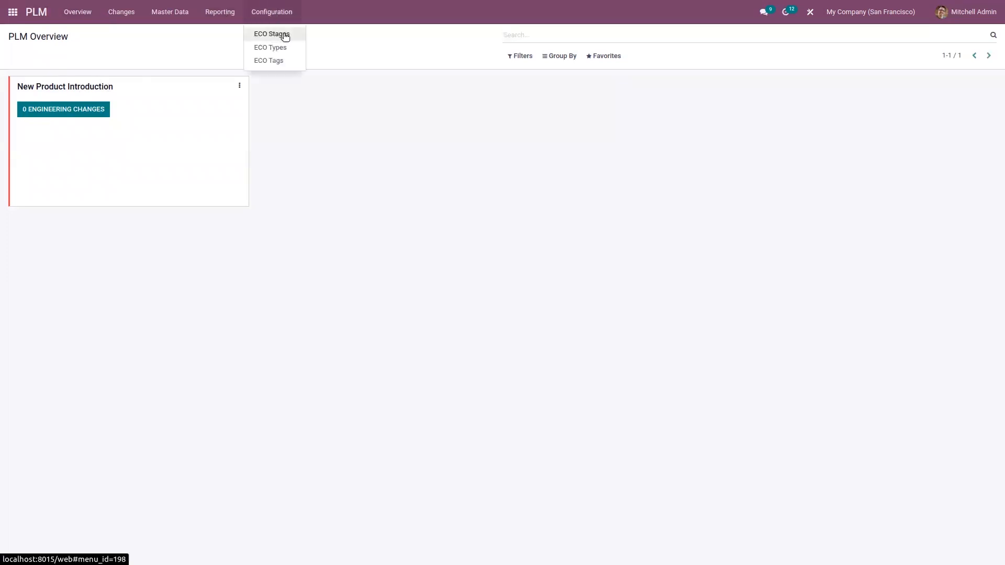
pyautogui.click(285, 50)
pyautogui.click(23, 56)
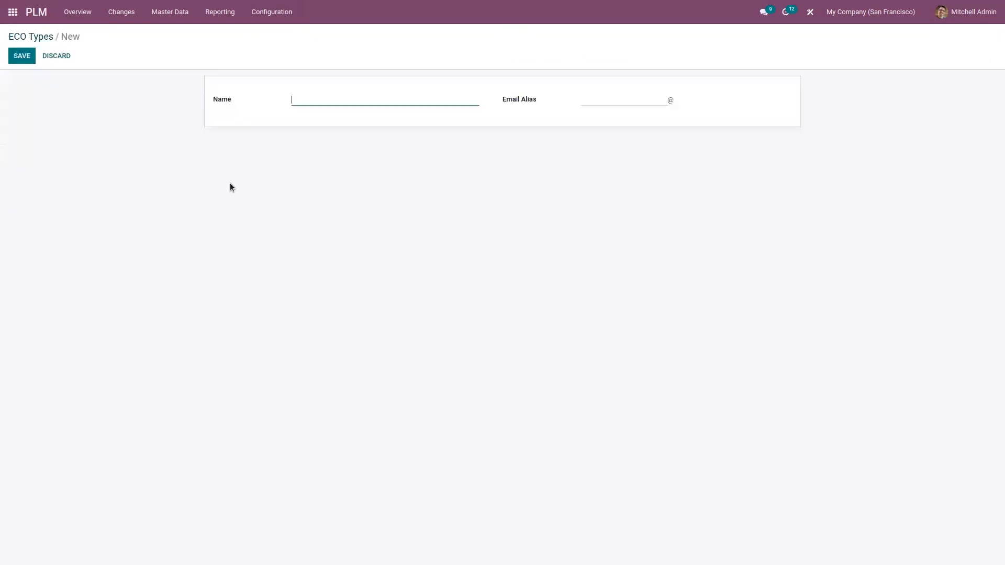
pyautogui.write('Revisioning od bill of Material')
pyautogui.press('BackSpace')
pyautogui.write('f')
pyautogui.click(22, 56)
pyautogui.click(79, 13)
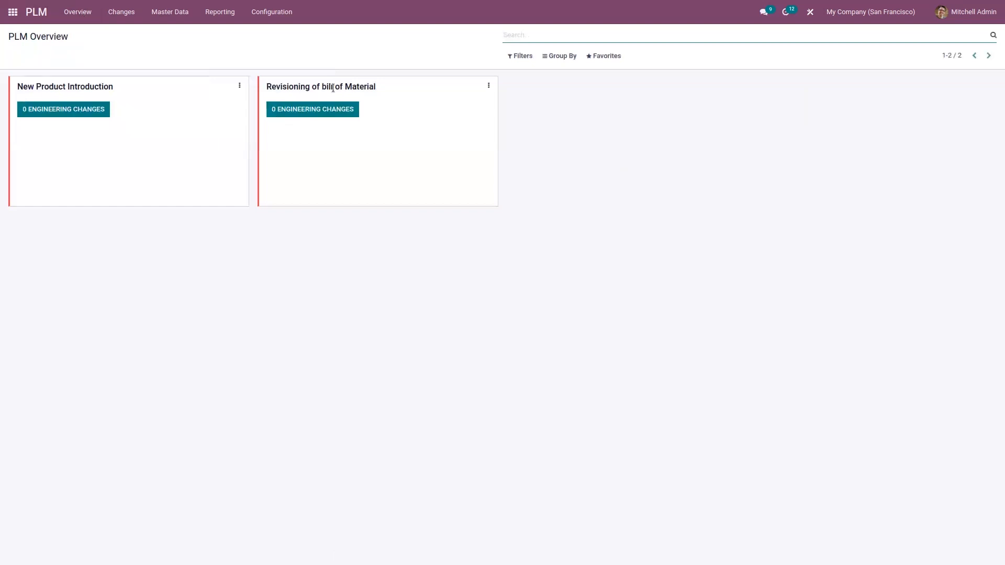
# - Open the New ECO stage for editing and add Revisioning of bill of Material to its types
pyautogui.click(281, 12)
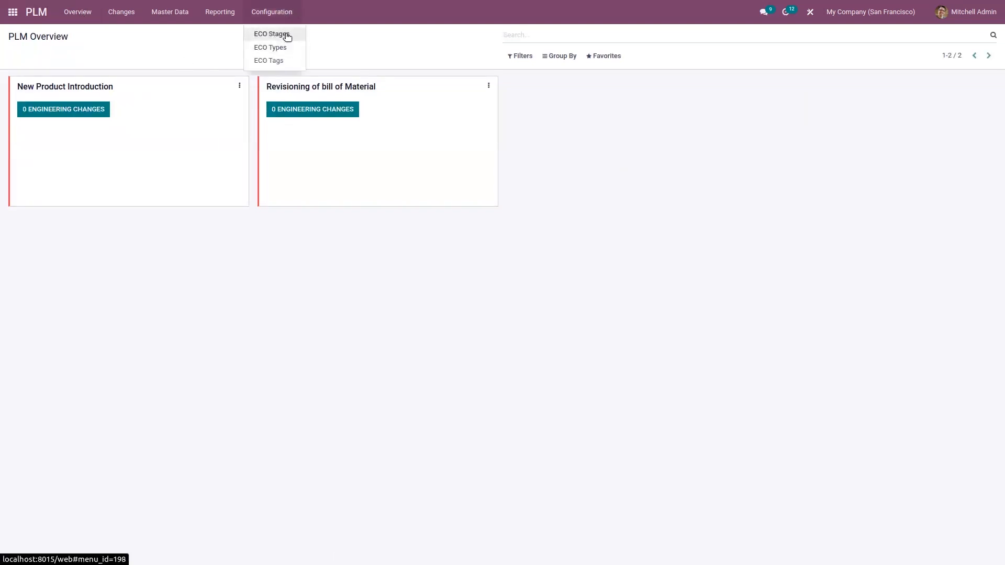
pyautogui.click(287, 35)
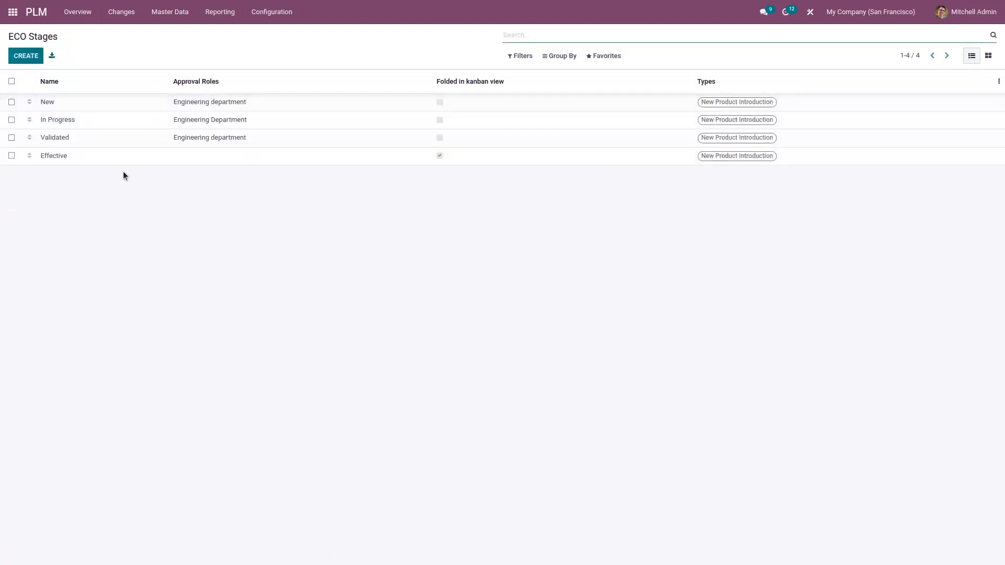
pyautogui.click(87, 105)
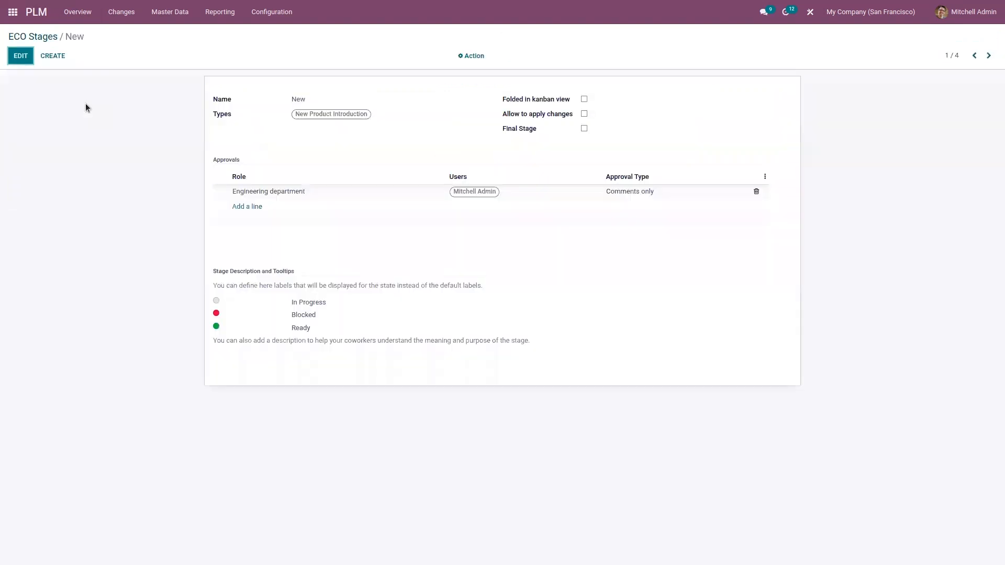
pyautogui.click(14, 59)
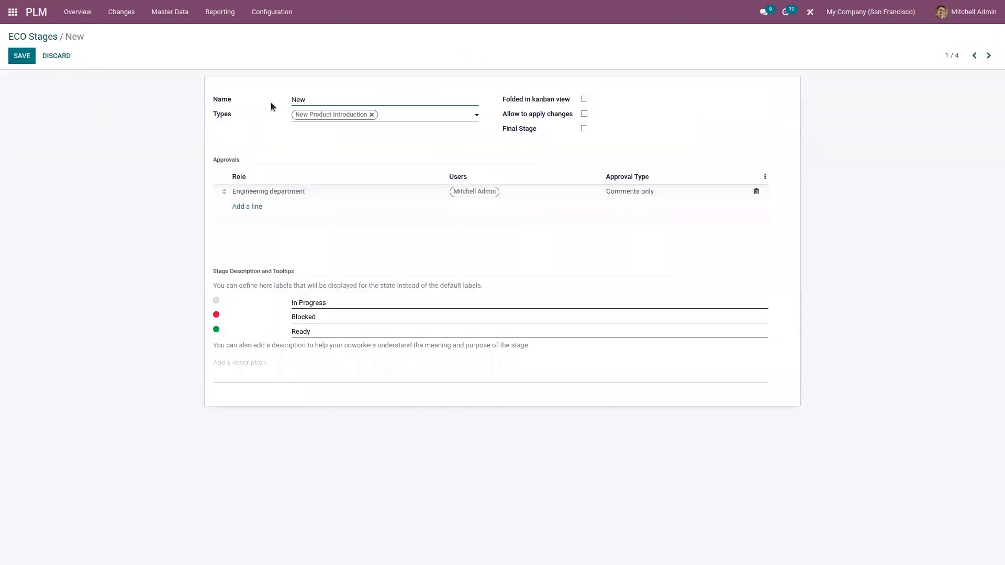
pyautogui.click(398, 116)
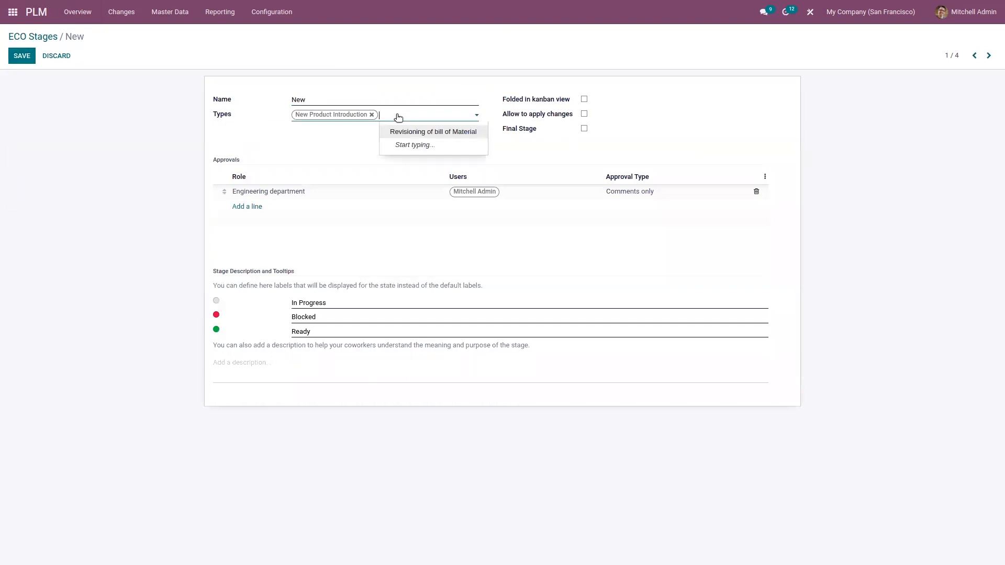
pyautogui.click(415, 131)
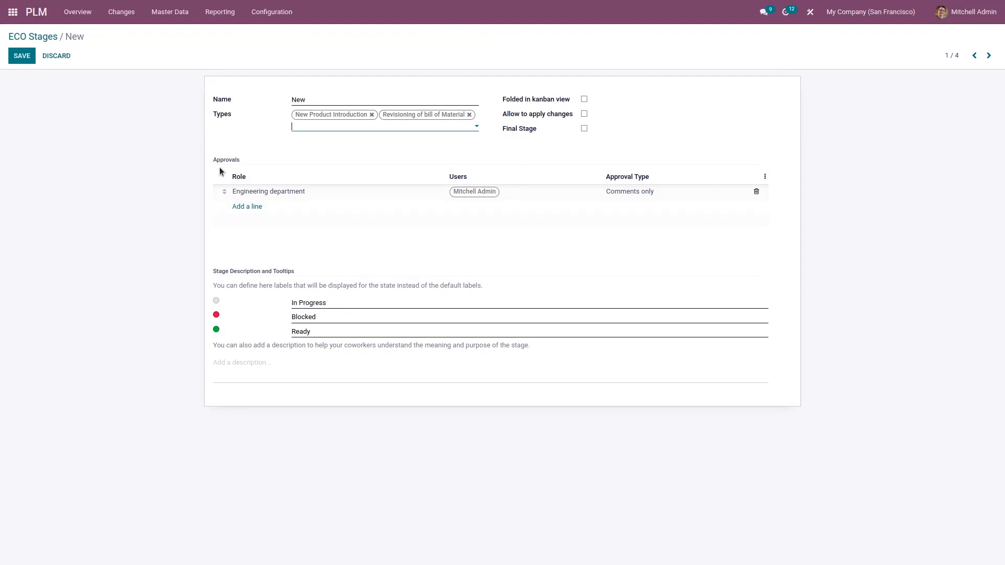
# - Check the approval type options of the Engineering department role, save the New stage and return to the ECO stages
pyautogui.click(646, 194)
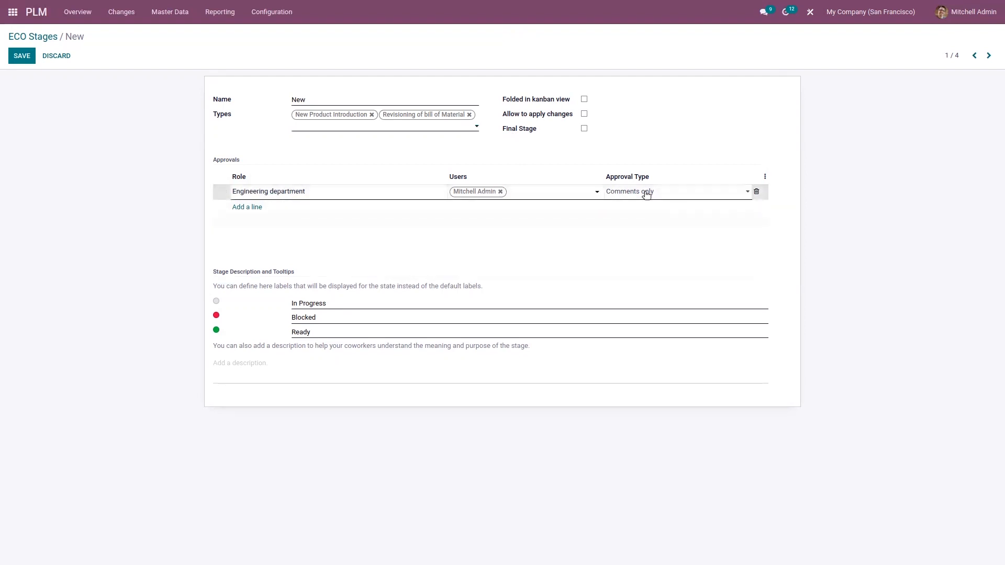
pyautogui.click(668, 193)
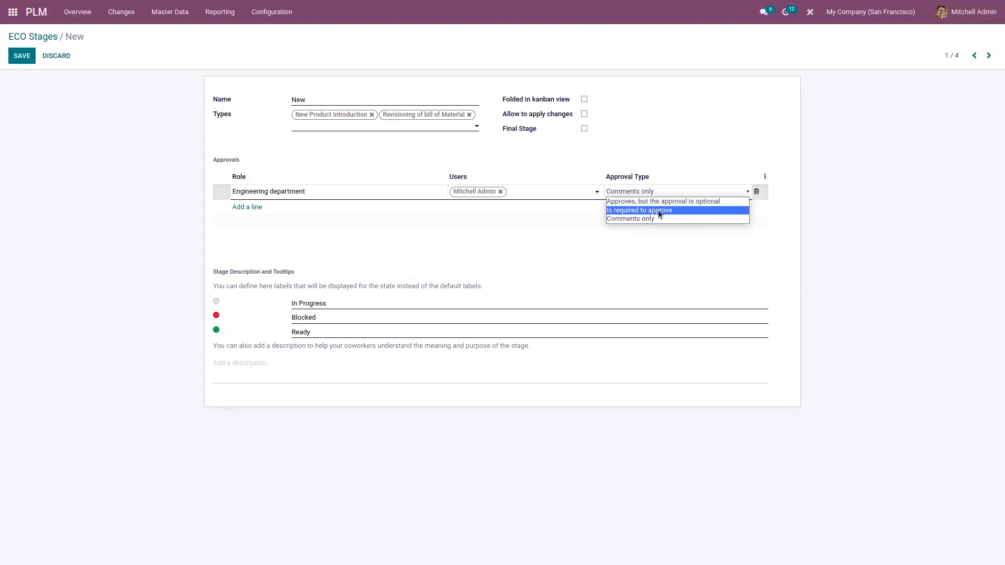
pyautogui.click(545, 237)
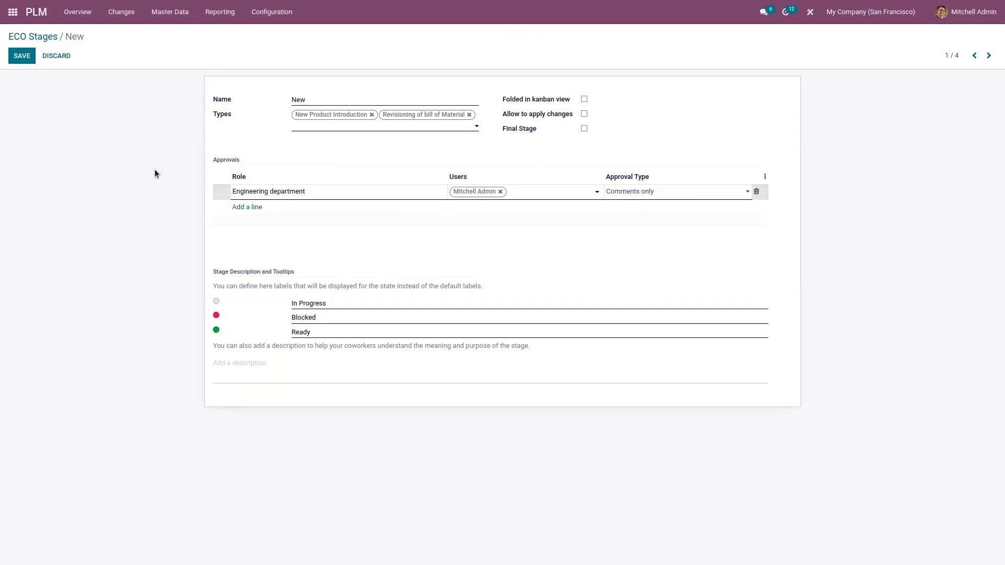
pyautogui.click(19, 55)
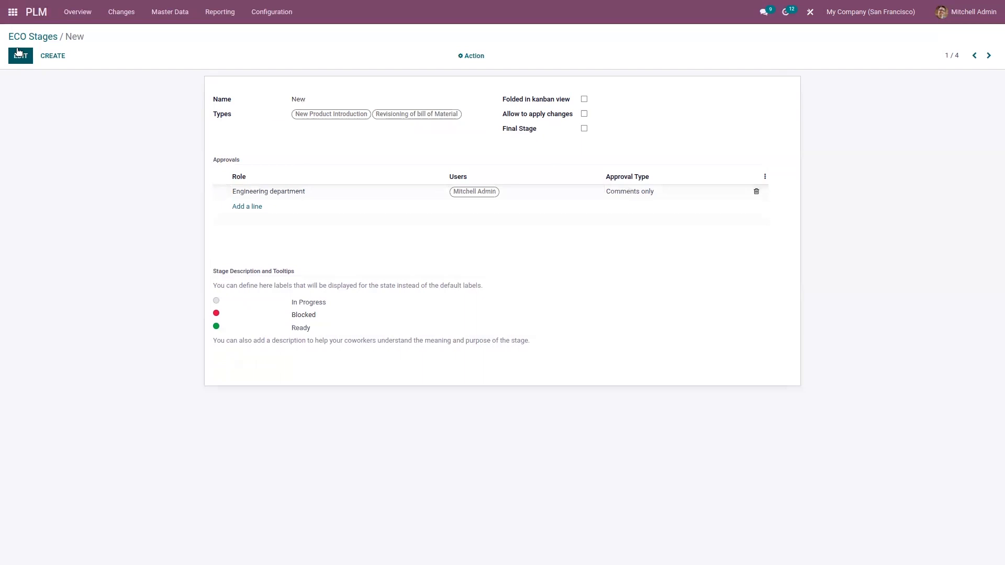
pyautogui.click(53, 38)
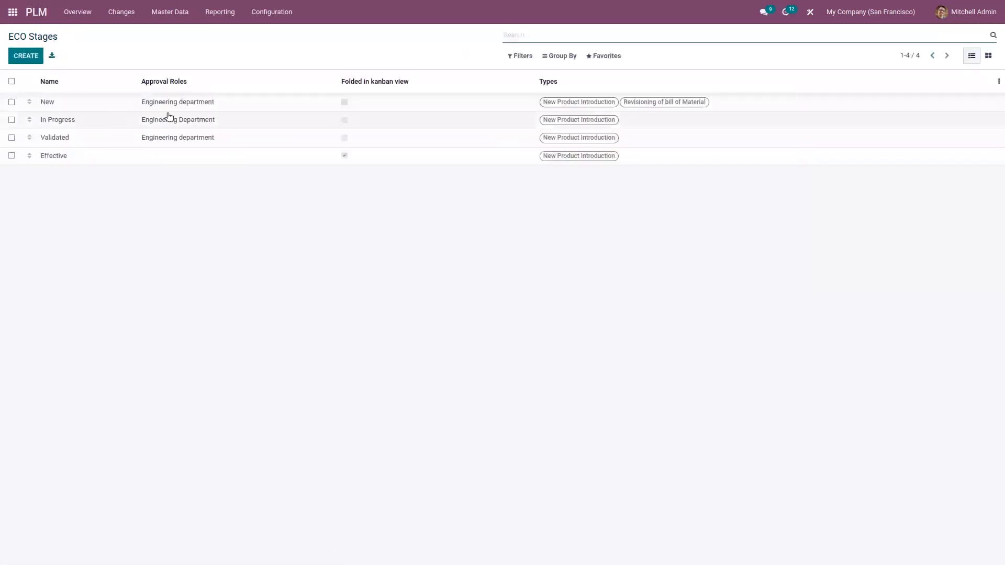
# - Add the Revisioning of bill of Material type to the In Progress stage, save it and return to the ECO stages
pyautogui.click(185, 120)
pyautogui.click(14, 57)
pyautogui.click(405, 115)
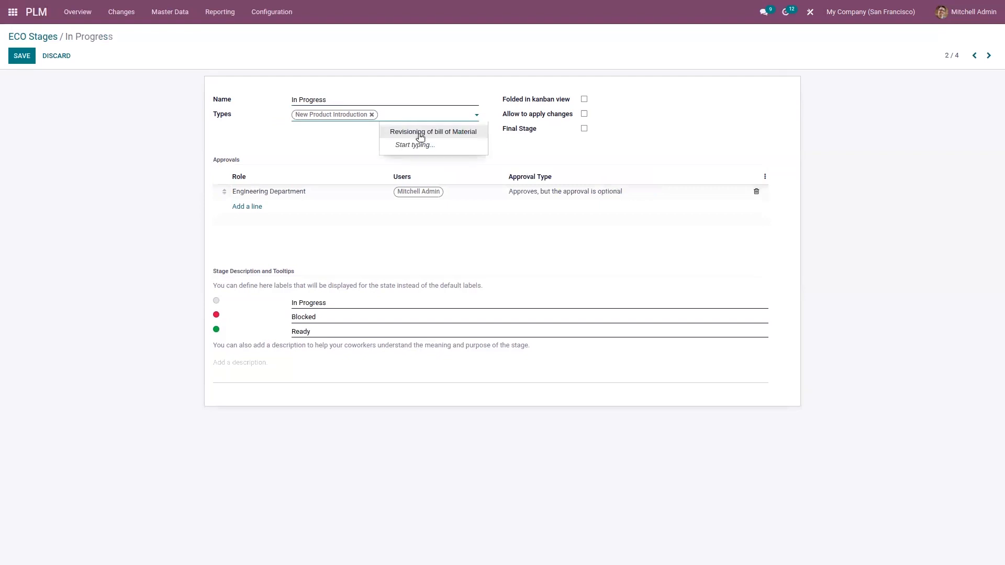
pyautogui.click(420, 134)
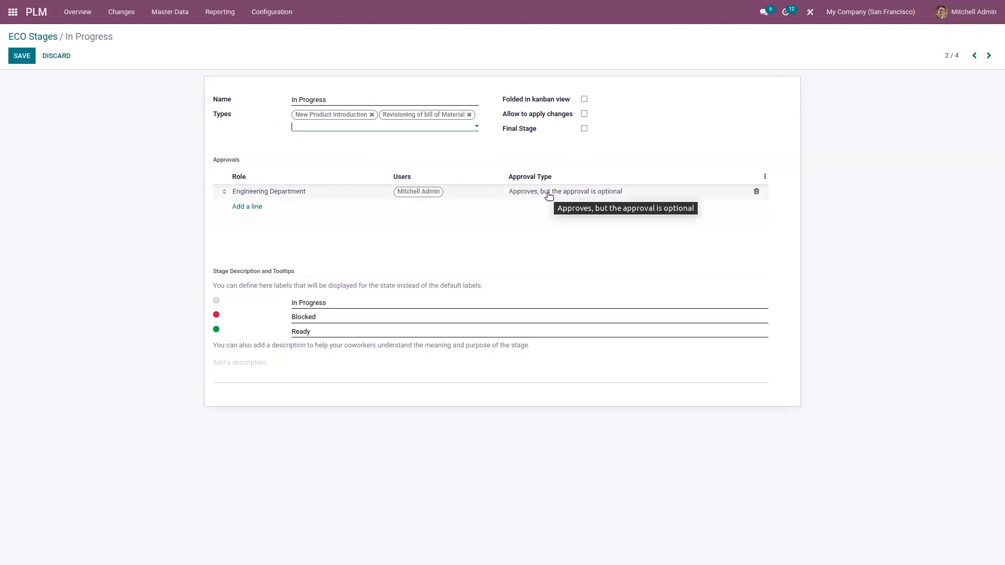
pyautogui.click(18, 56)
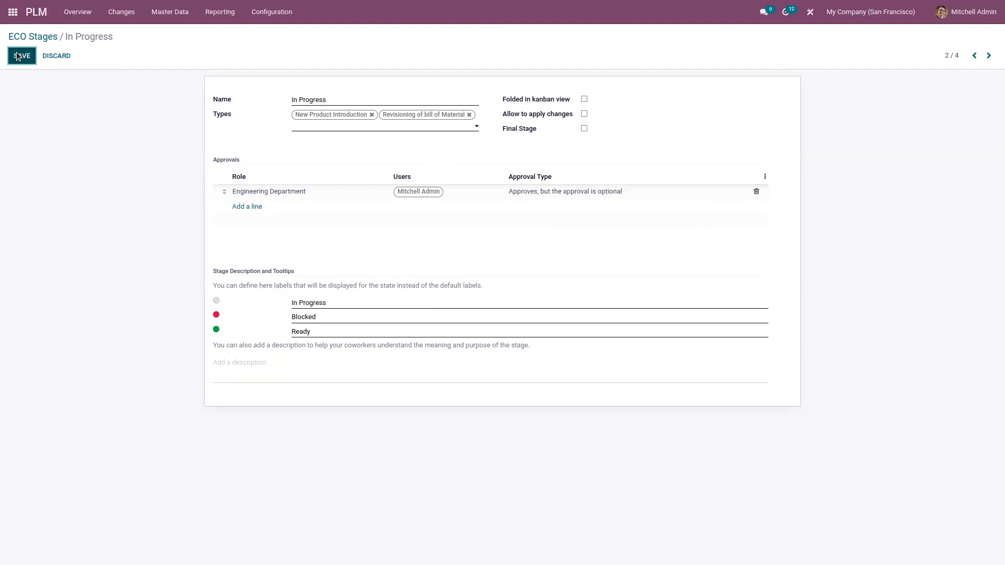
pyautogui.click(32, 37)
# - Add the Revisioning of bill of Material type to the Validated stage, save it and return to the ECO stages
pyautogui.click(207, 139)
pyautogui.click(23, 57)
pyautogui.click(411, 120)
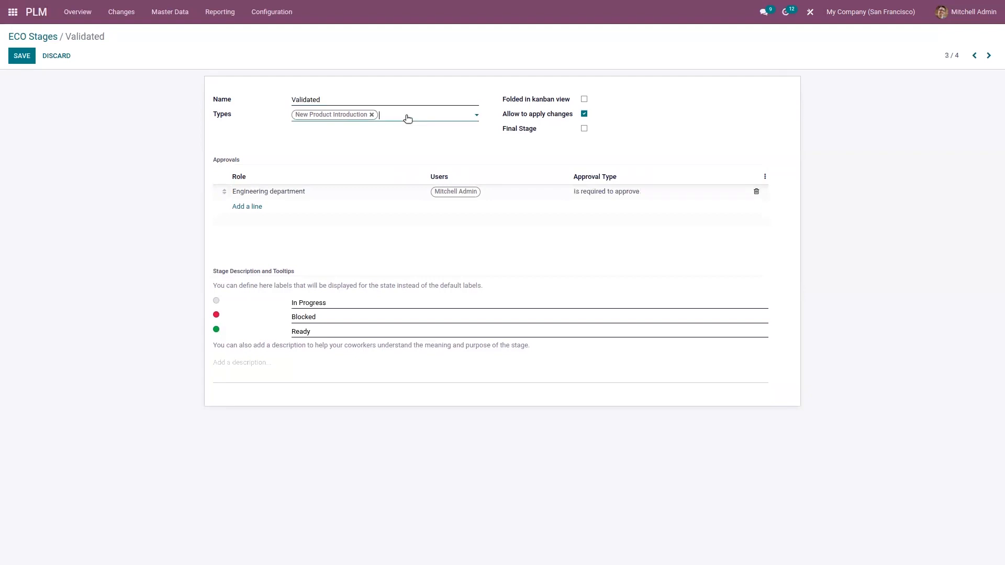
pyautogui.click(412, 133)
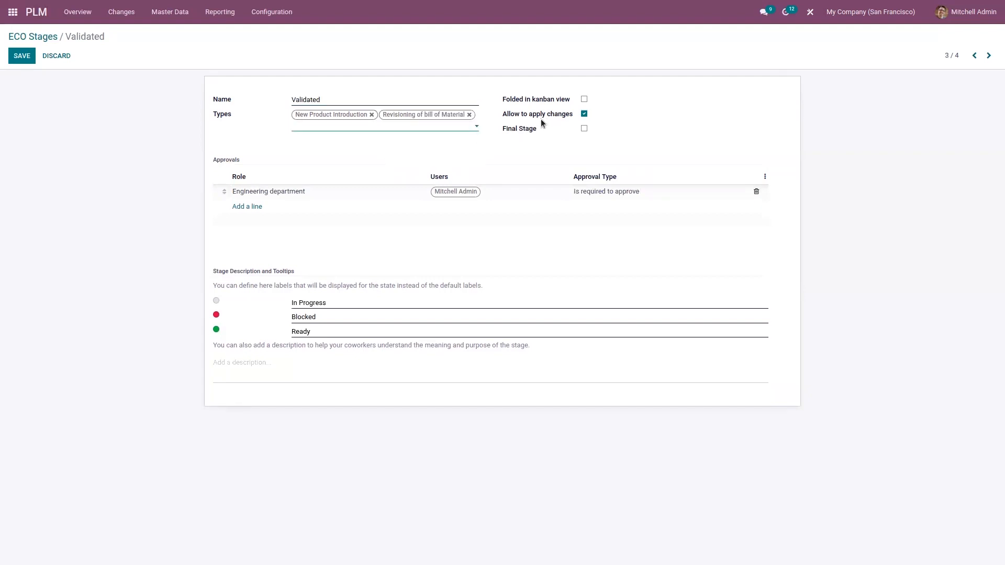
pyautogui.moveTo(523, 118)
pyautogui.click(14, 57)
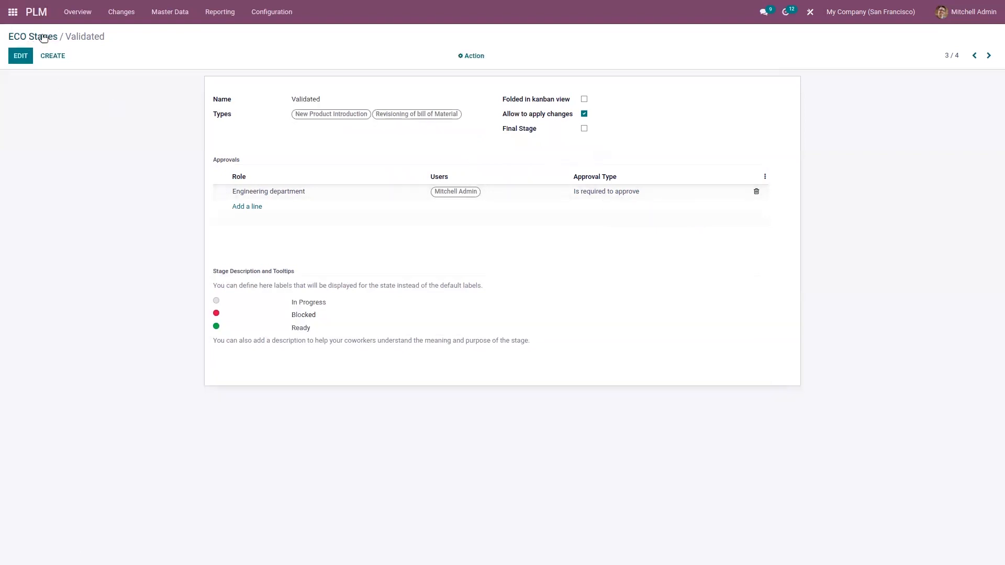
pyautogui.click(31, 36)
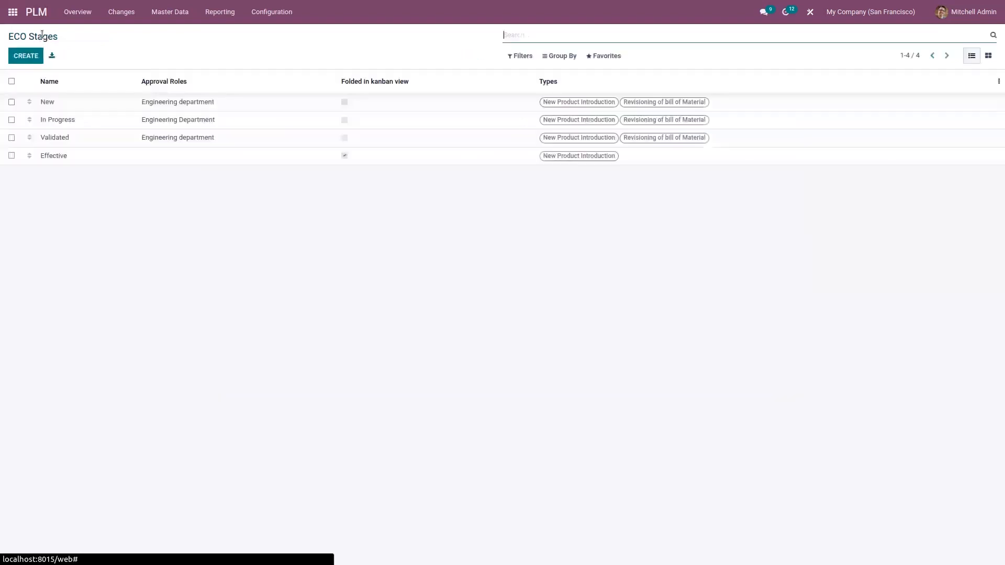
# - Add the Revisioning of bill of Material type to the Effective stage, save it and open the engineering change orders
pyautogui.click(170, 161)
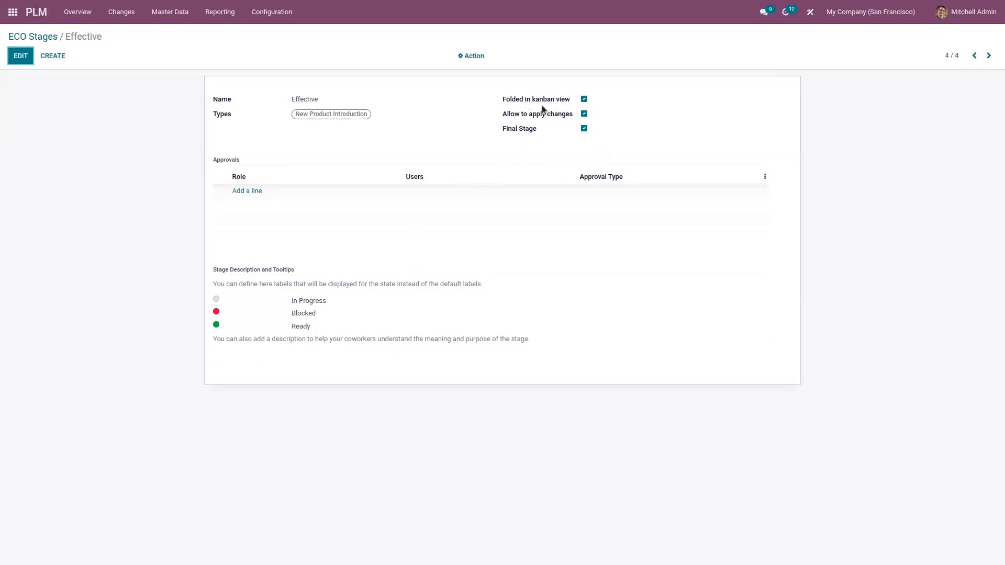
pyautogui.click(21, 59)
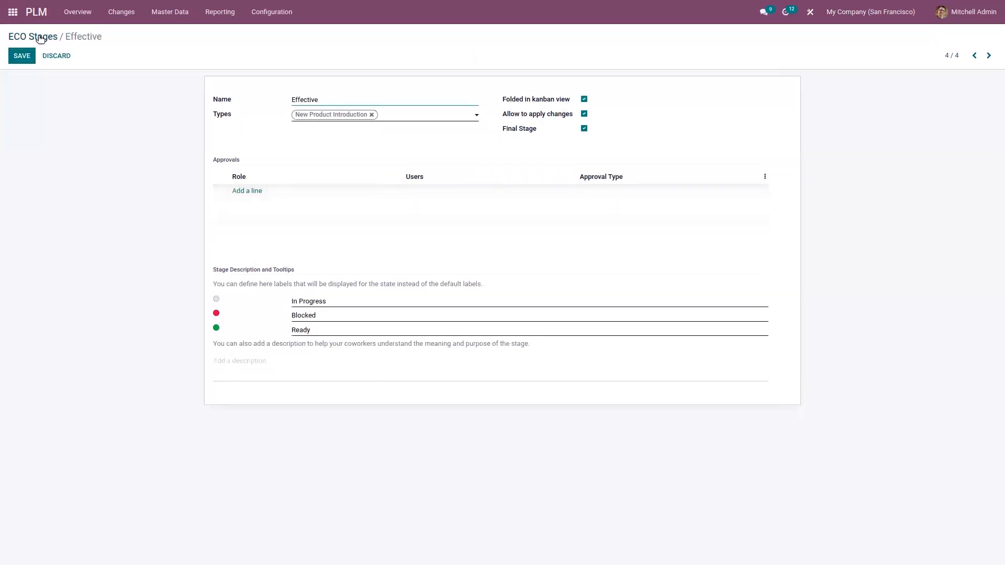
pyautogui.click(410, 116)
pyautogui.click(410, 132)
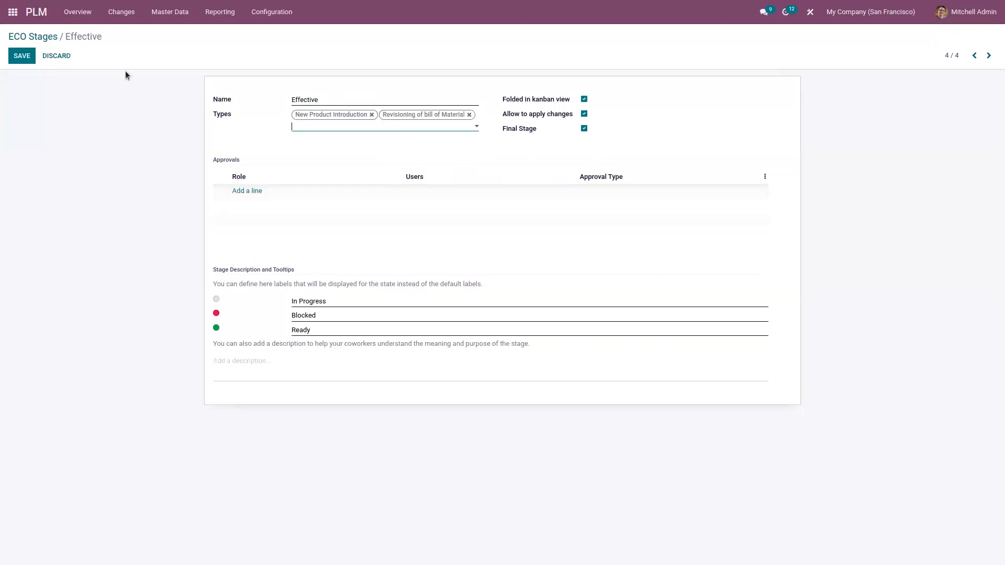
pyautogui.click(33, 53)
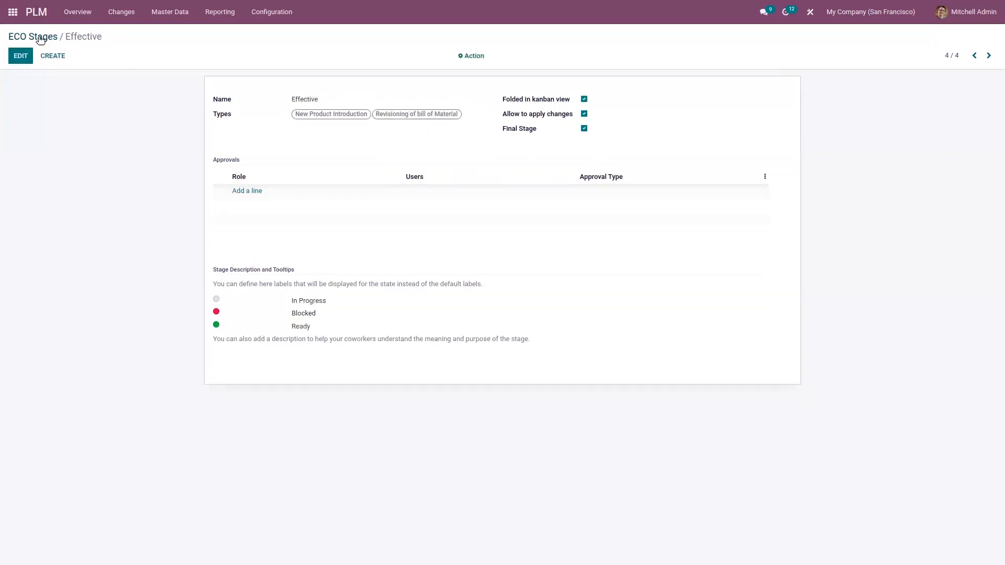
pyautogui.click(45, 36)
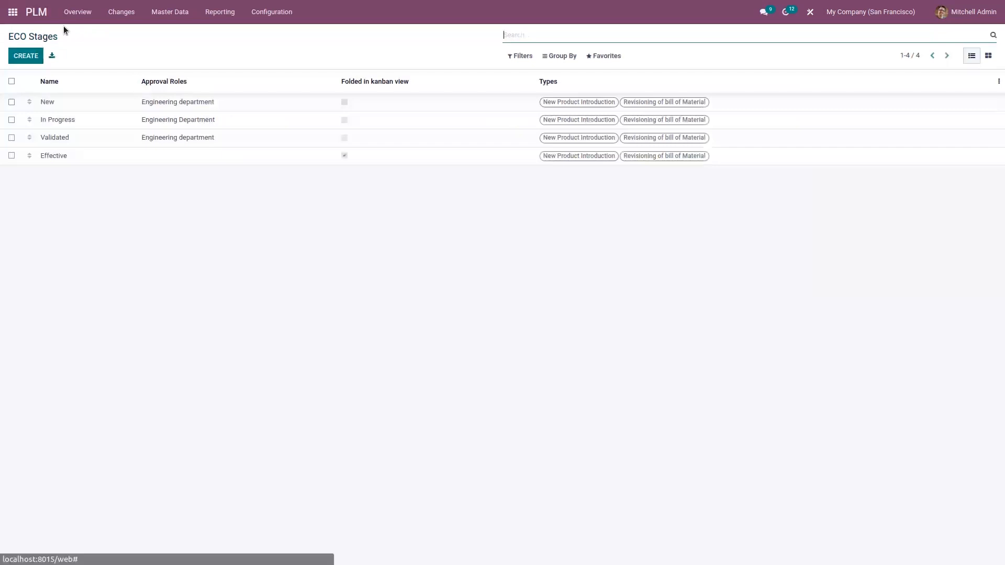
pyautogui.click(122, 13)
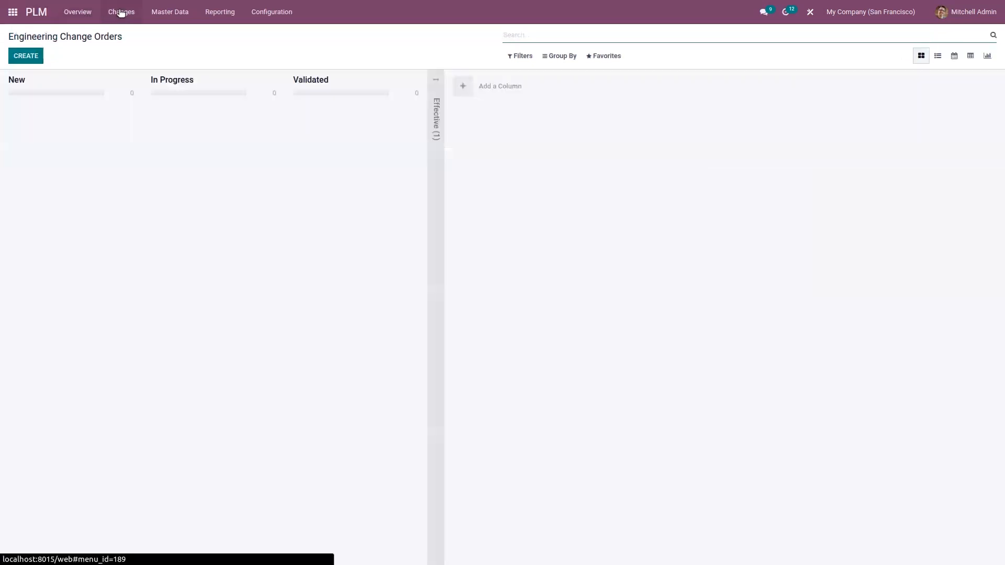
# - Check the engineering changes of the Revisioning of bill of Material type and open the list of ECO tags
pyautogui.click(81, 14)
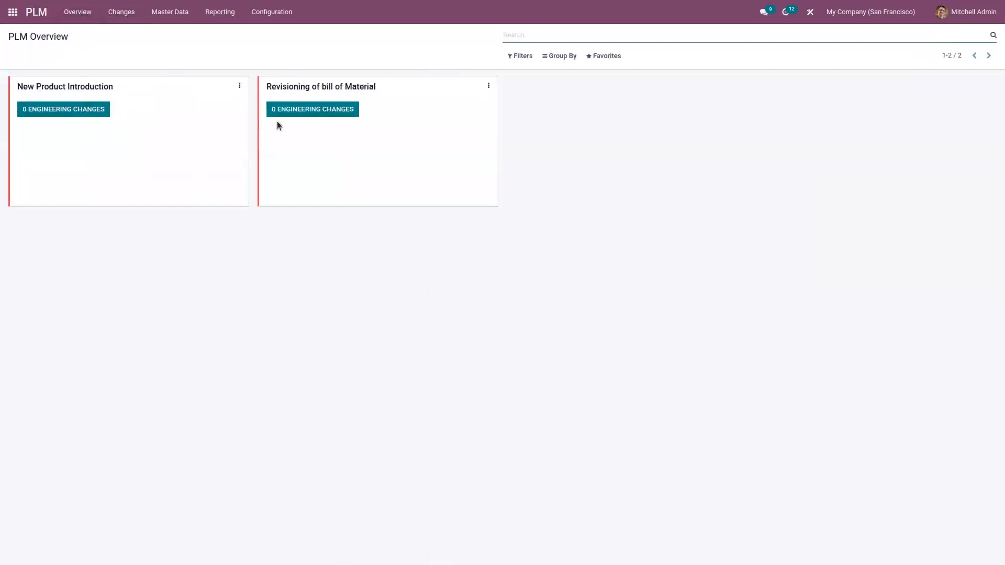
pyautogui.click(305, 113)
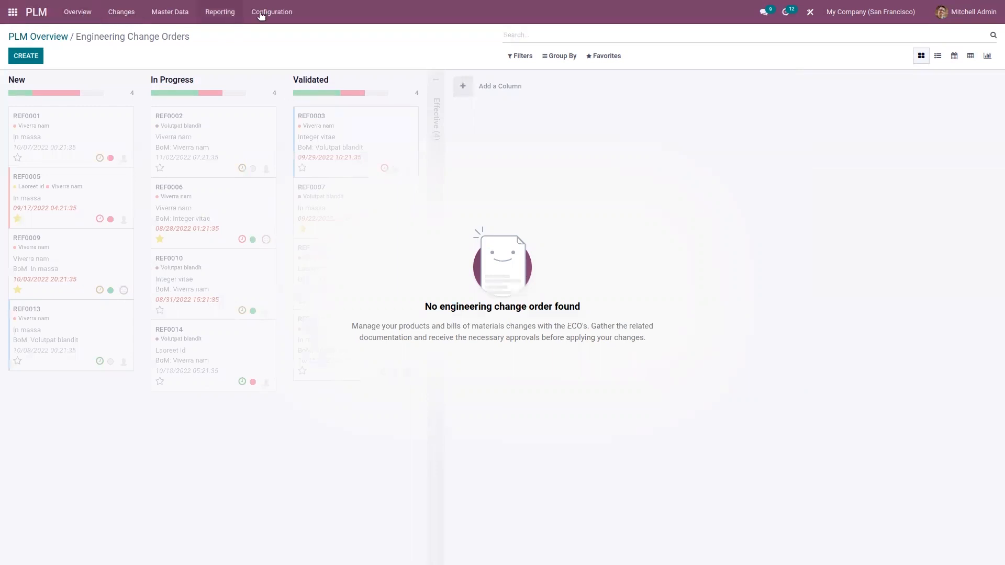
pyautogui.click(281, 10)
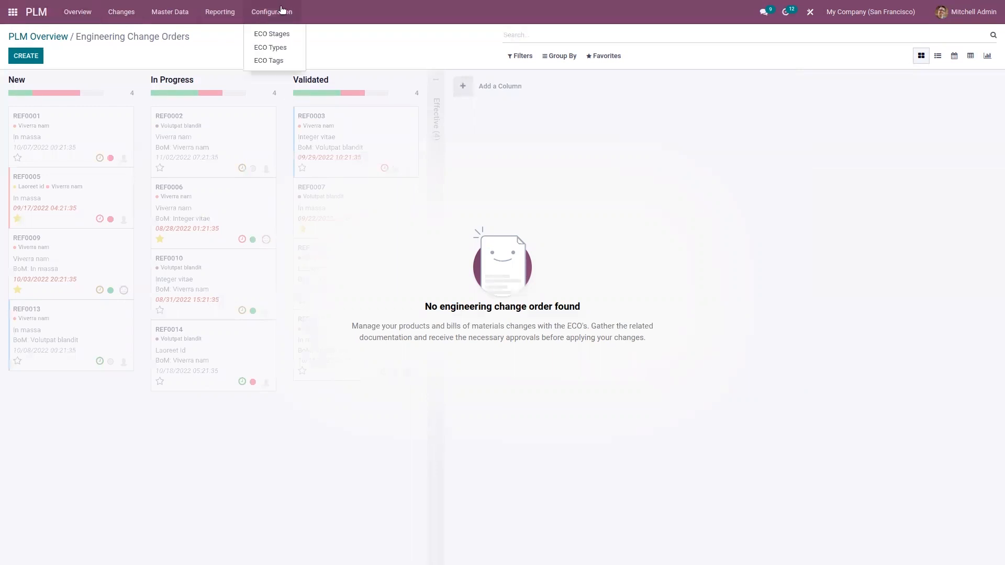
pyautogui.click(280, 60)
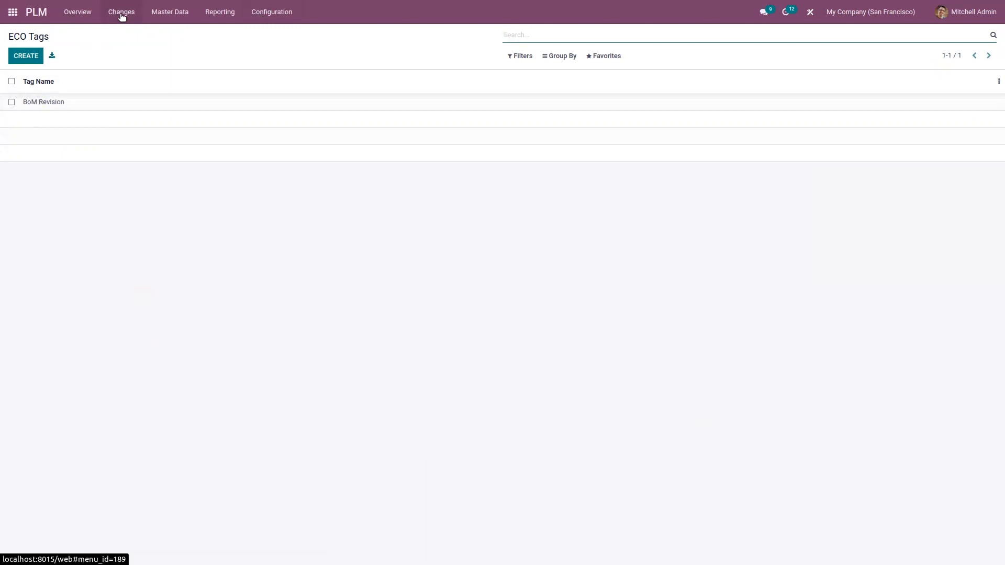
pyautogui.click(122, 15)
pyautogui.click(71, 13)
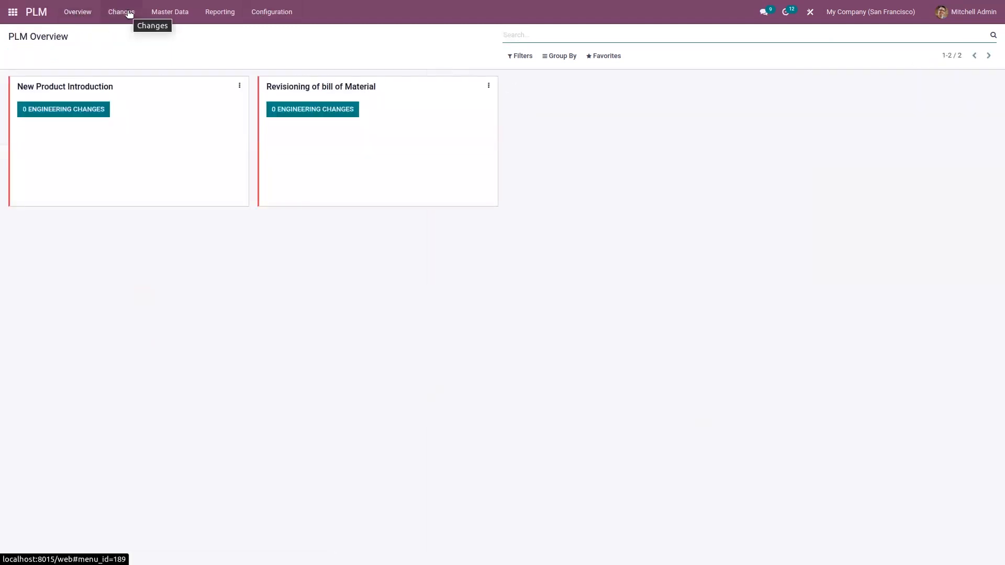
pyautogui.click(124, 11)
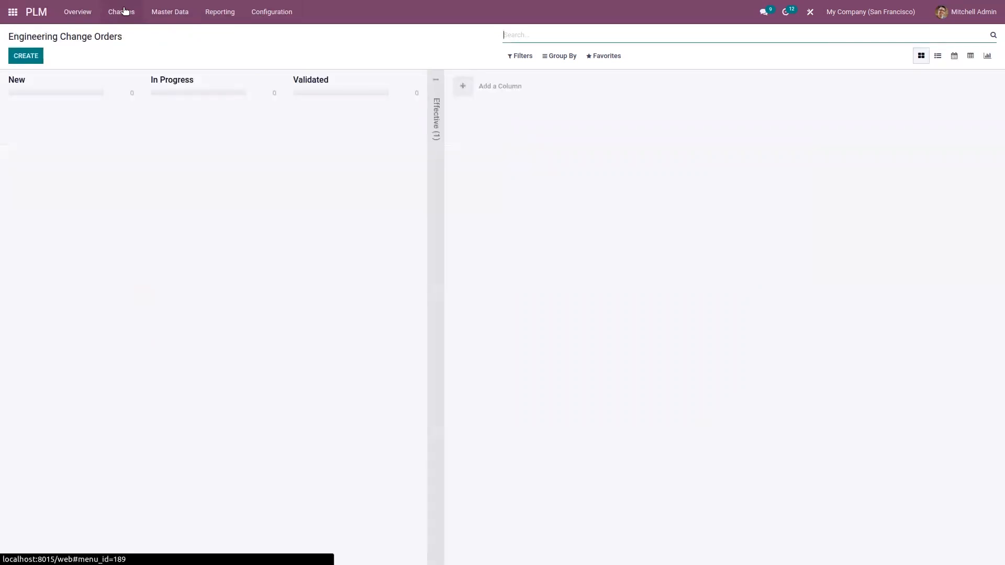
pyautogui.click(34, 61)
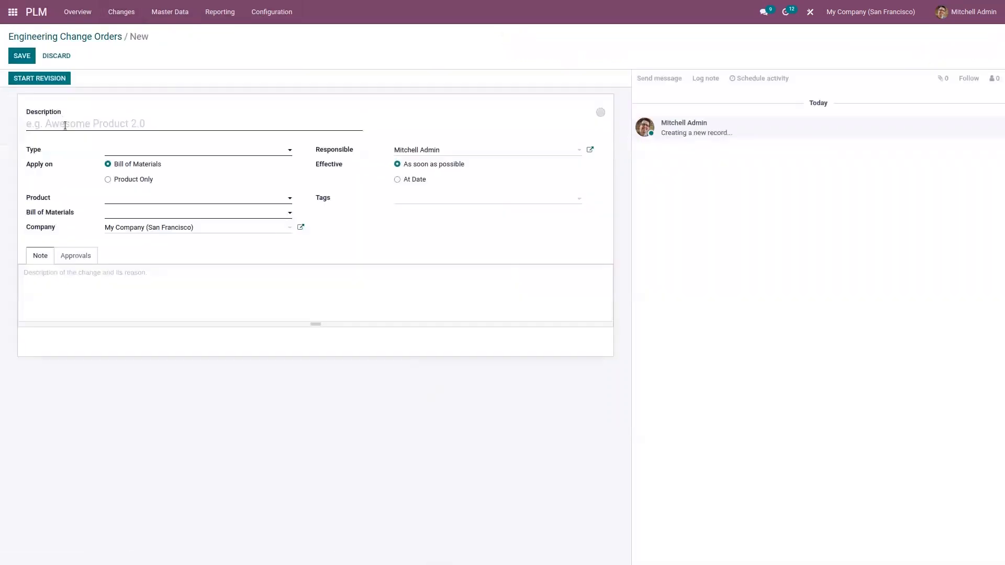
pyautogui.click(64, 123)
# - Create an engineering change order under the Revisioning of bill of Material type with the description "Revising BoM of Pedal Bin"
pyautogui.click(76, 13)
pyautogui.click(306, 110)
pyautogui.click(26, 55)
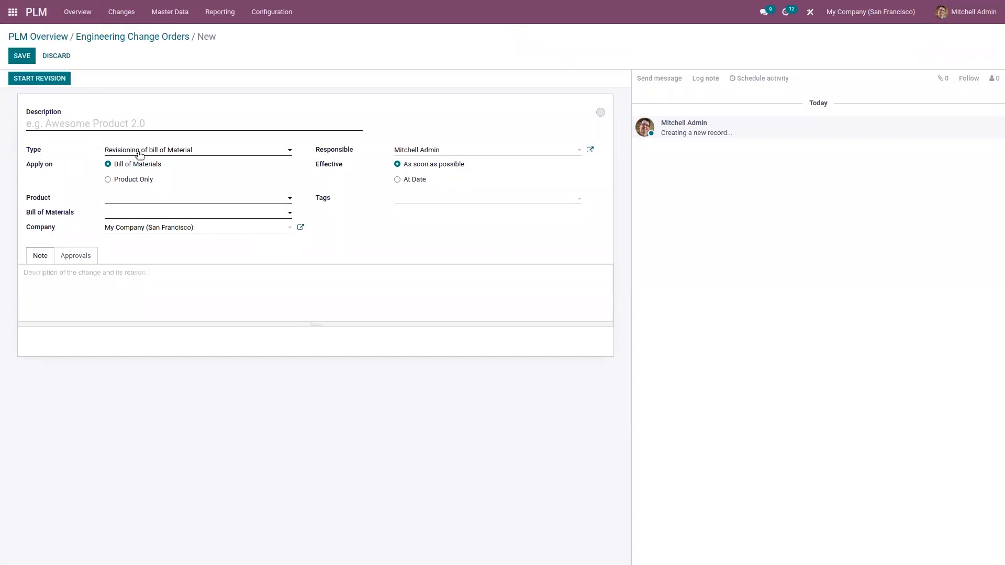
pyautogui.click(147, 119)
pyautogui.write('Re')
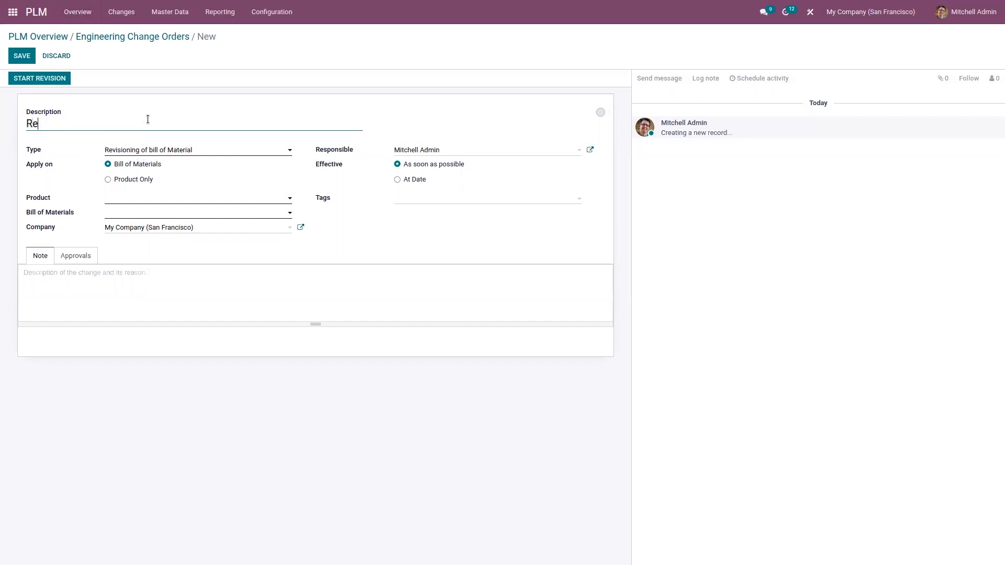
pyautogui.write('vising Bom')
pyautogui.press('BackSpace')
pyautogui.press('BackSpace')
pyautogui.write('M of Pedal ')
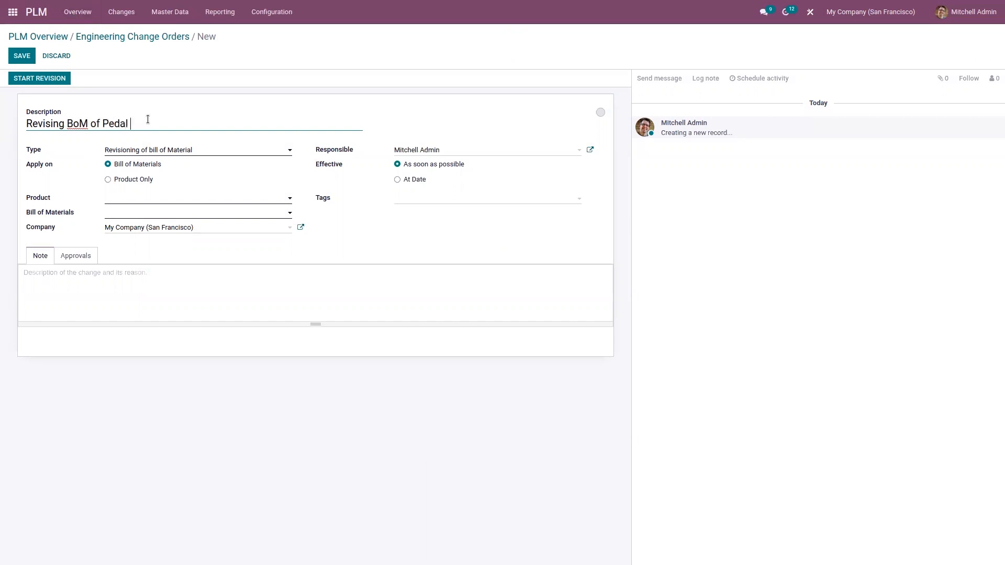
pyautogui.write('Bin')
# - Set the change order's product to Pedal Bin and check its bill of materials and company
pyautogui.click(204, 198)
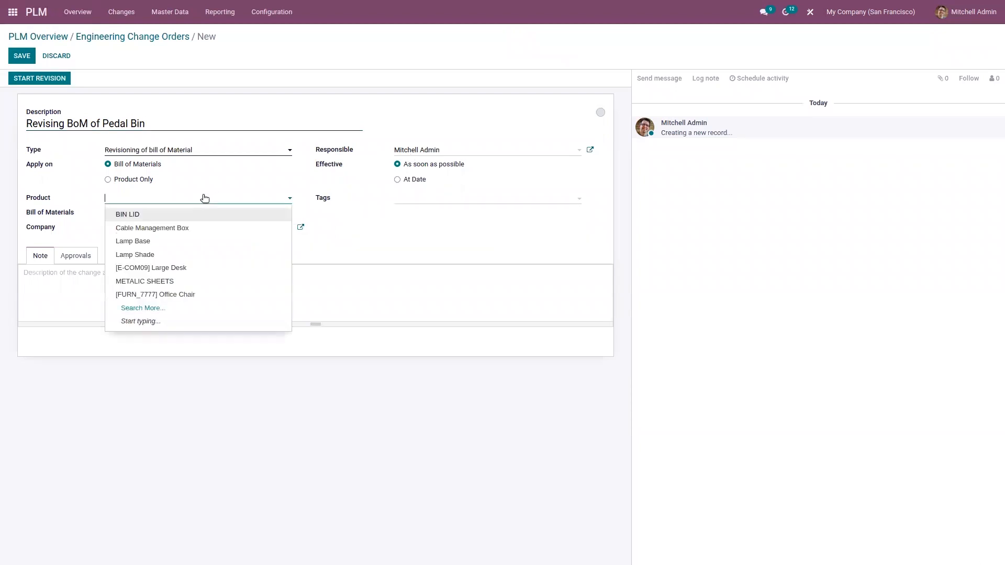
pyautogui.write('ped')
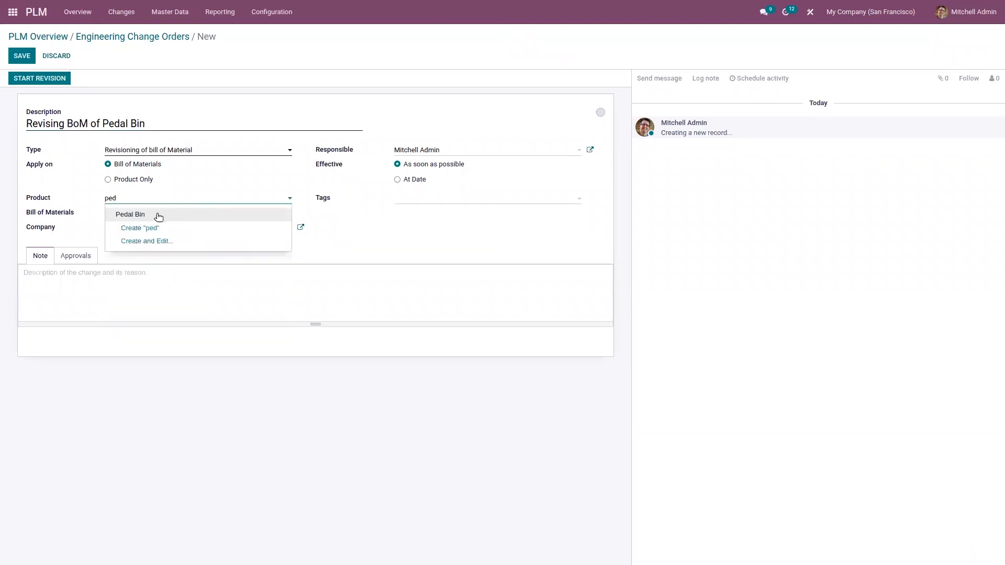
pyautogui.click(159, 215)
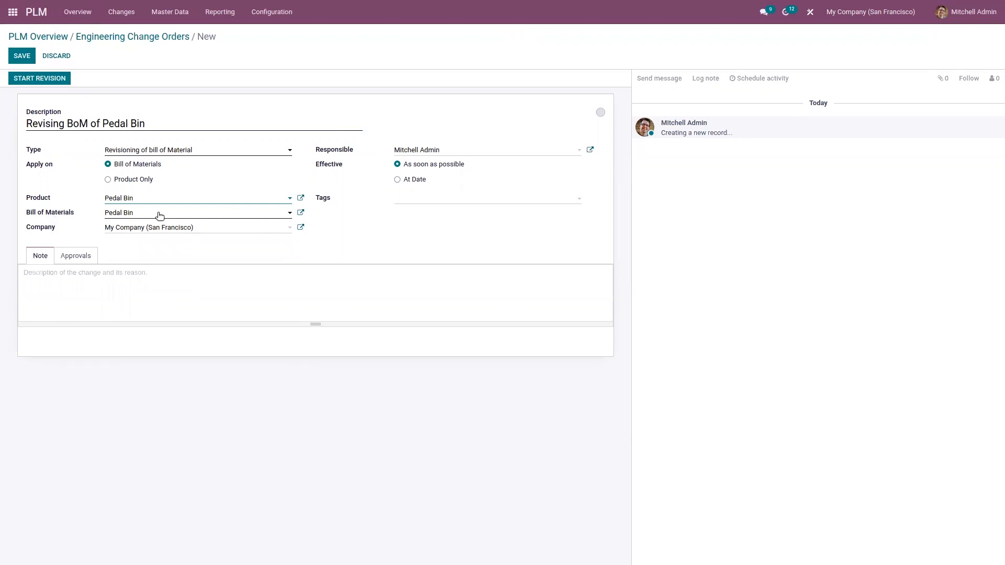
pyautogui.click(179, 220)
pyautogui.click(176, 235)
# - Try the At Date effective option with its date picker and restore As soon as possible
pyautogui.moveTo(336, 168)
pyautogui.click(398, 179)
pyautogui.click(450, 199)
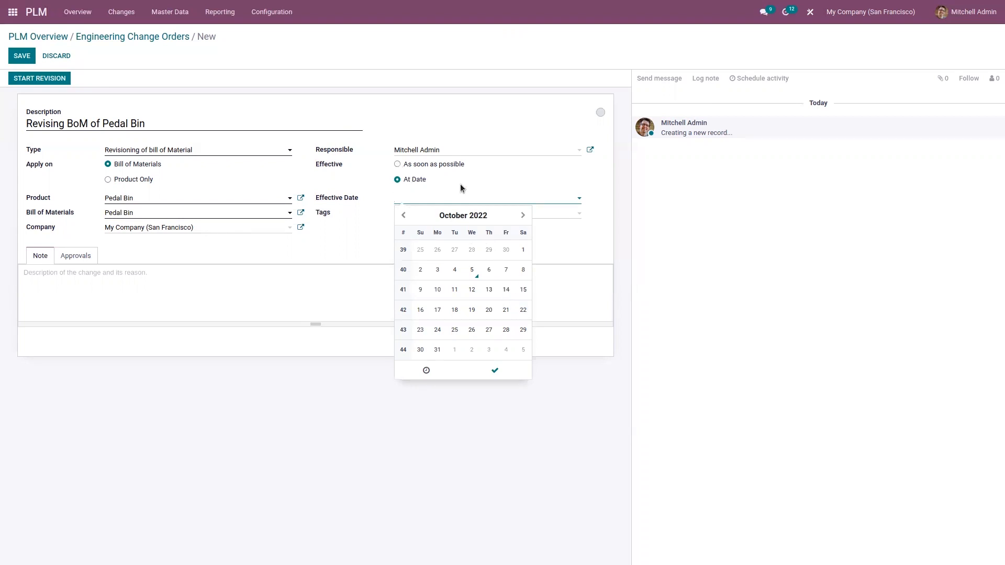
pyautogui.click(414, 176)
pyautogui.click(397, 164)
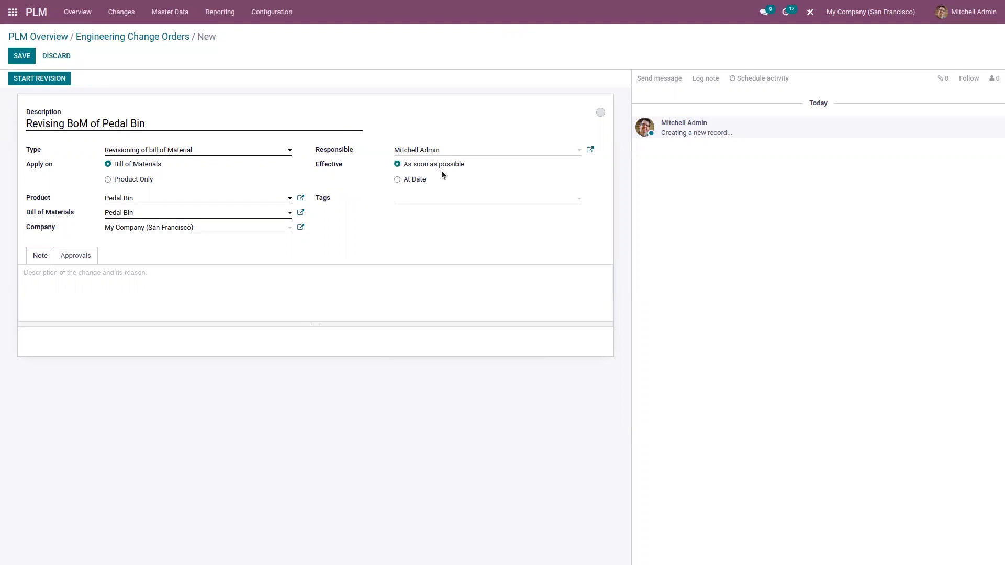
# - Tag the change order with BoM Revision, check its approvals and save it
pyautogui.click(441, 204)
pyautogui.click(442, 216)
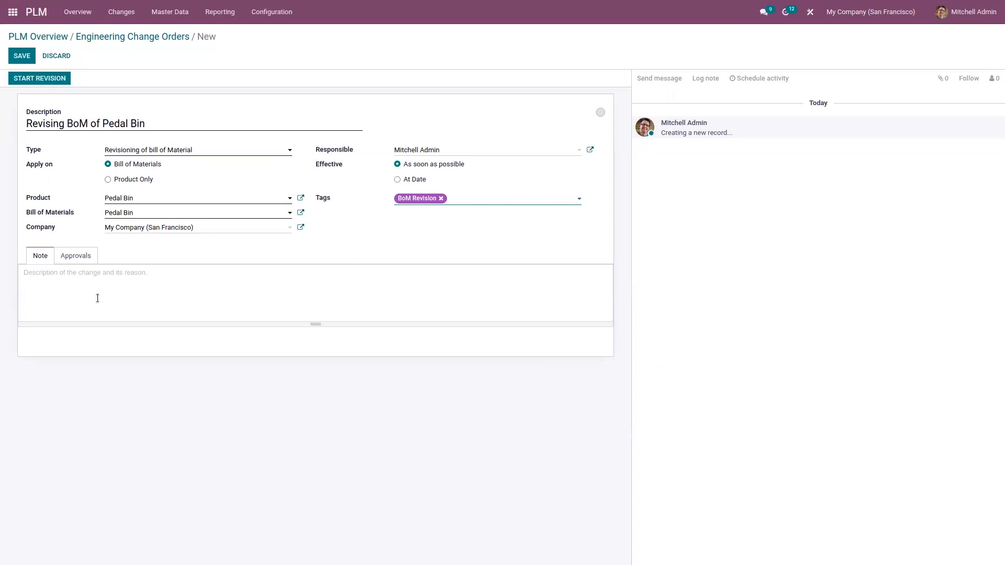
pyautogui.click(81, 258)
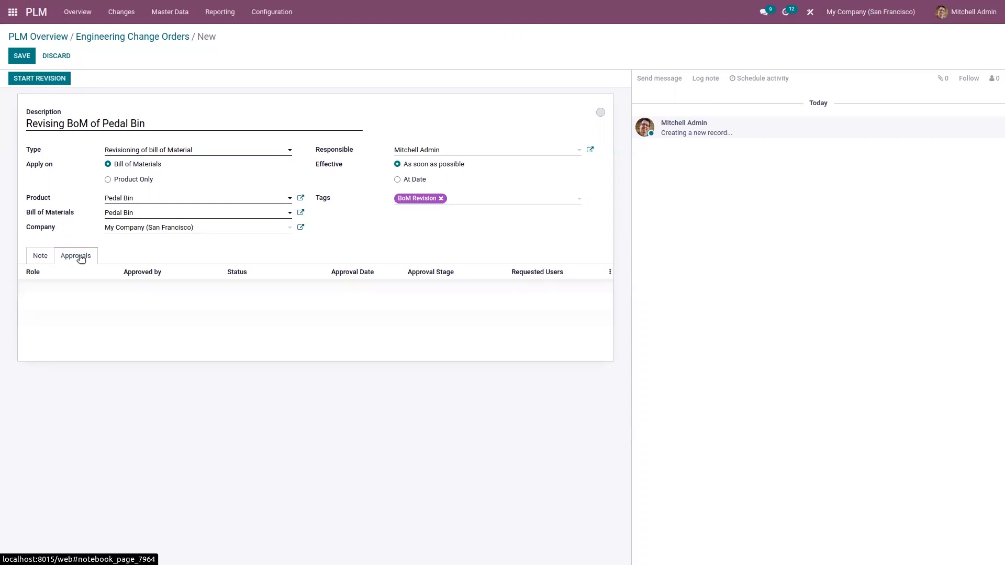
pyautogui.click(24, 56)
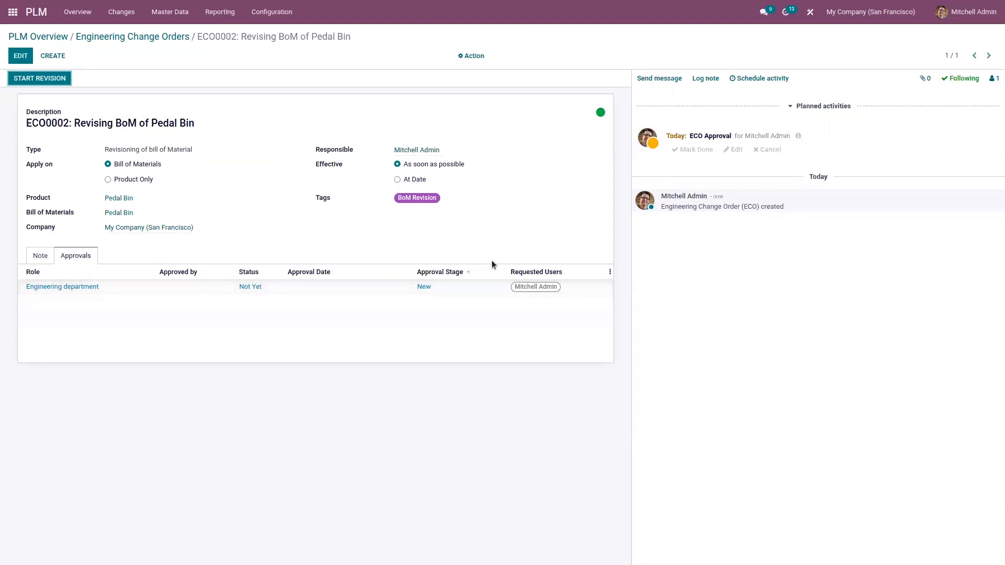
# - Start the revision of the change order and log the internal note "revise the bom"
pyautogui.click(42, 81)
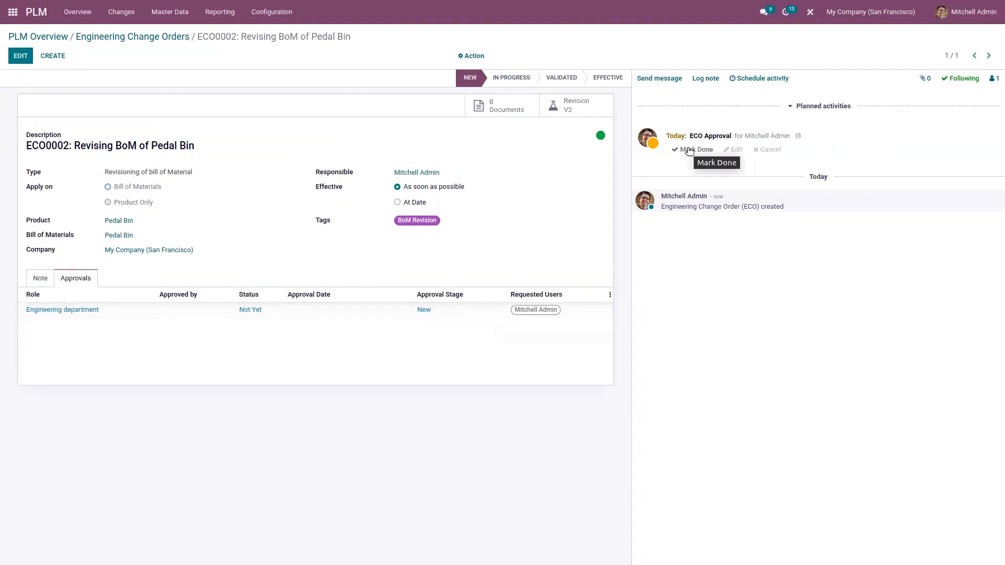
pyautogui.click(705, 78)
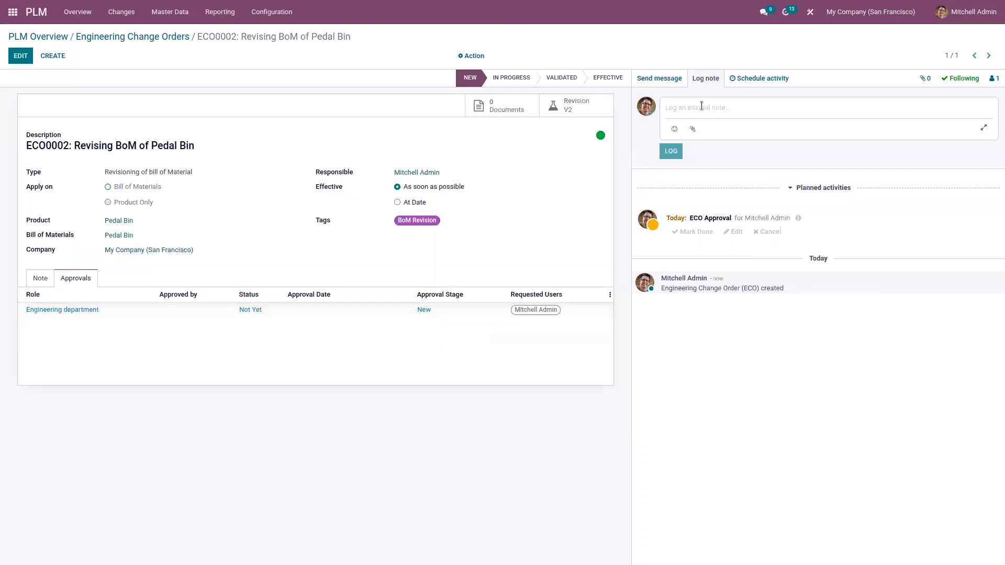
pyautogui.write('revise the bom')
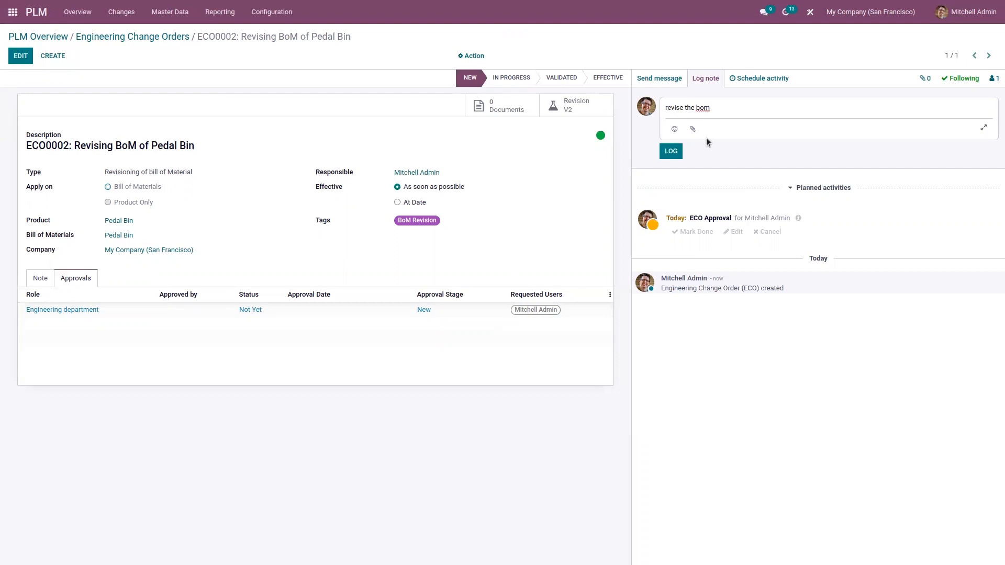
pyautogui.click(670, 152)
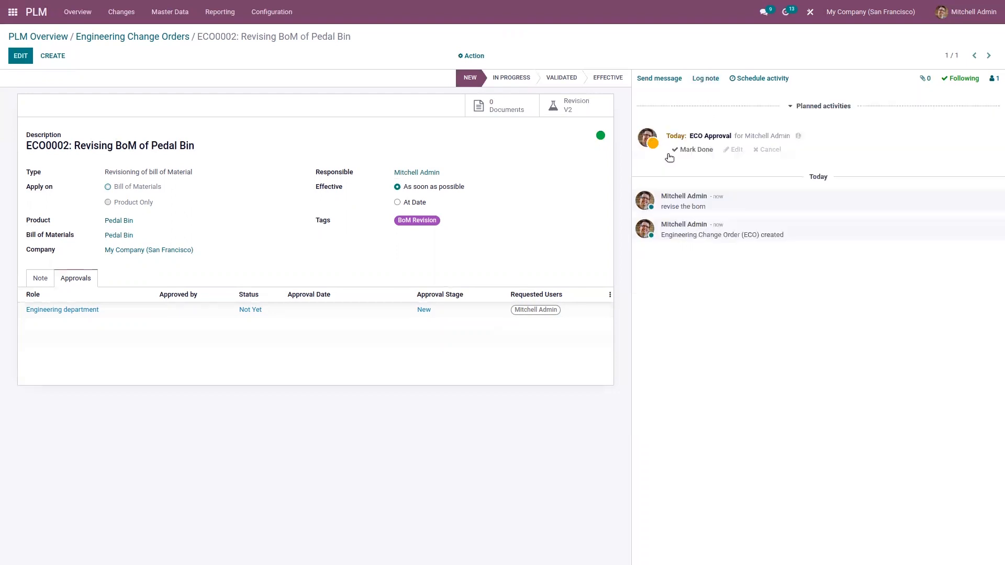
# - Mark the ECO Approval activity as done and advance the change order through In Progress to Validated
pyautogui.click(698, 151)
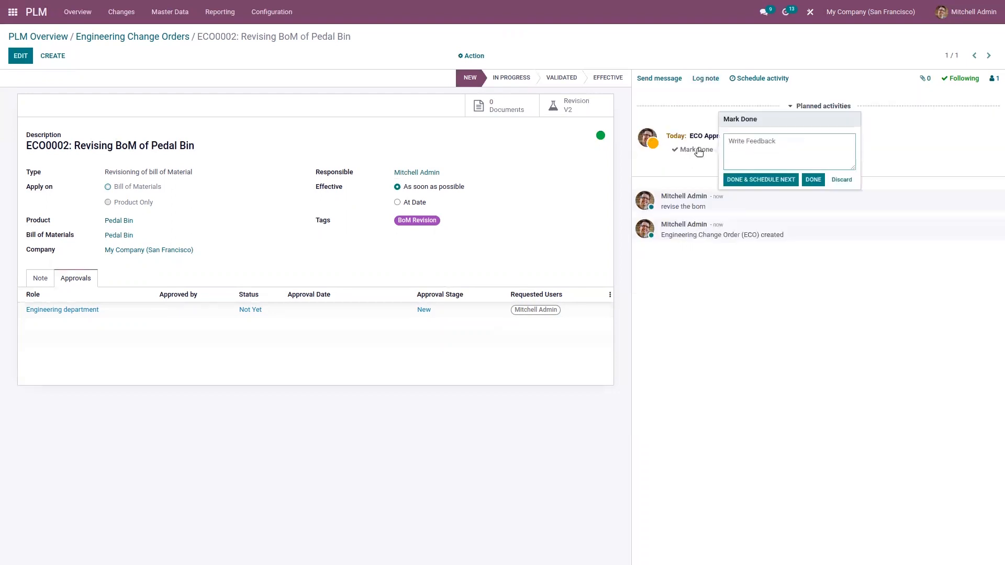
pyautogui.click(813, 180)
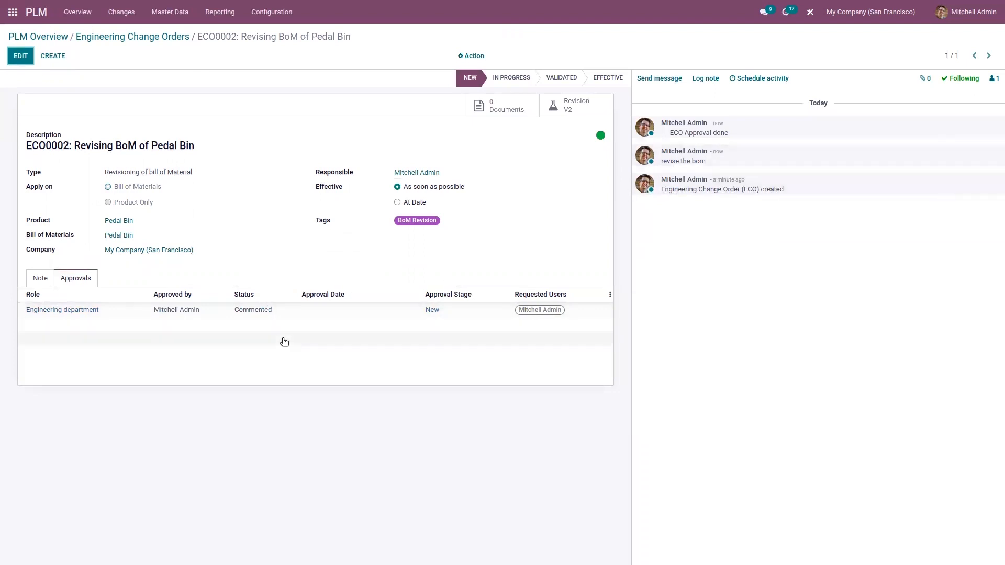
pyautogui.click(513, 78)
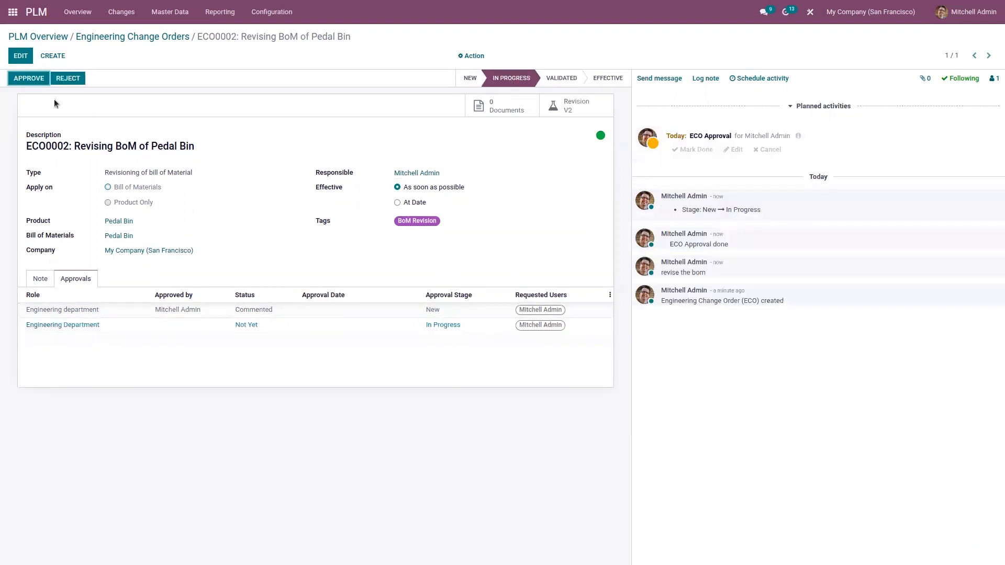
pyautogui.click(28, 79)
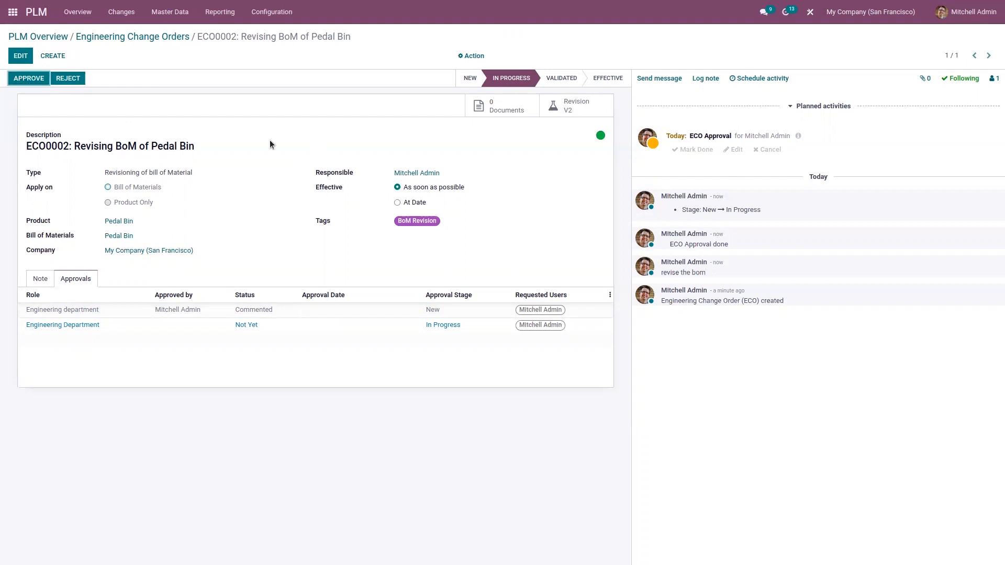
pyautogui.click(558, 79)
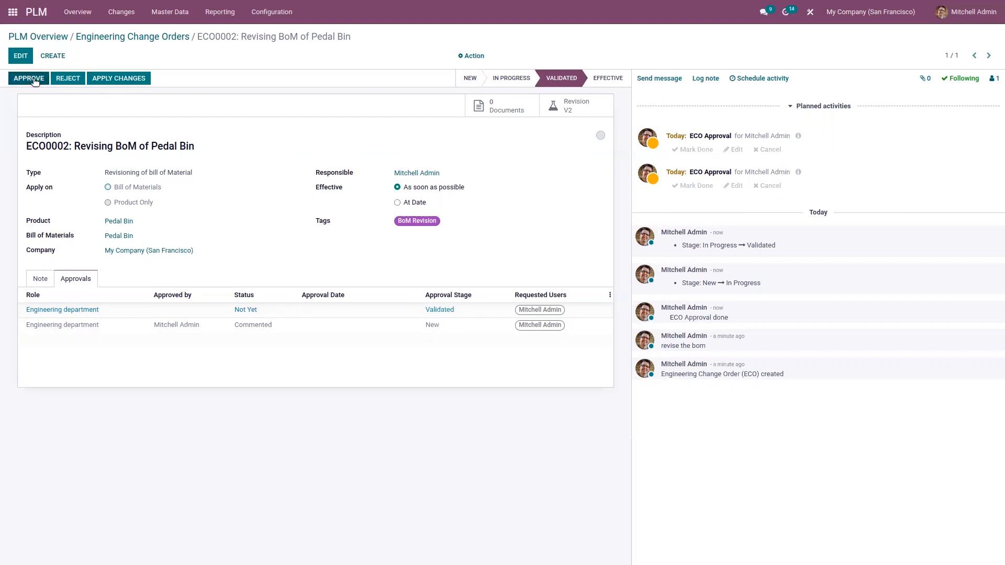
# - Try to apply the changes of the validated order, dismiss the dialog and approve the order
pyautogui.click(111, 79)
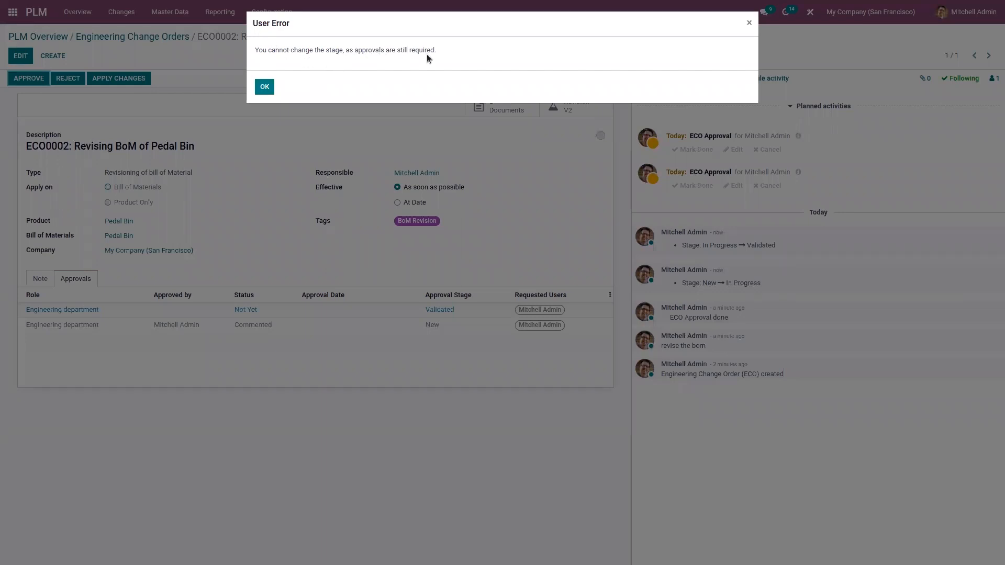
pyautogui.click(265, 86)
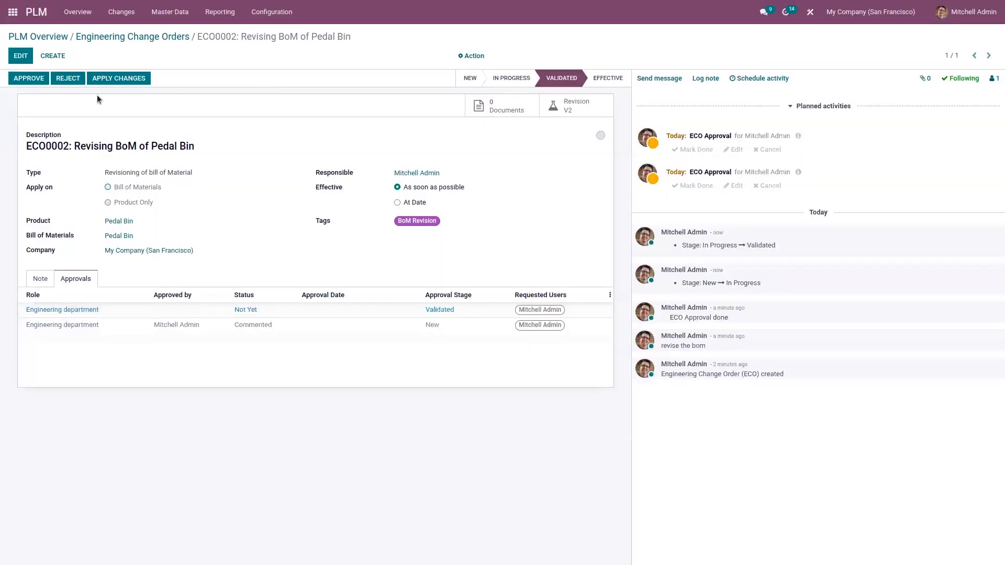
pyautogui.click(32, 79)
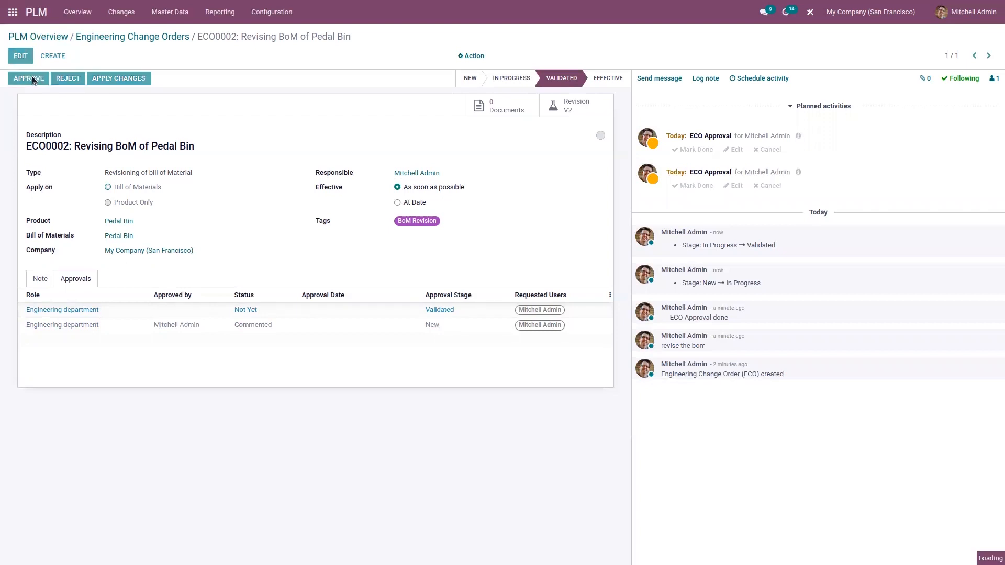
# - Open the change order's V2 bill of materials revision and set the METALIC SHEETS and PLASTIC SHEET component quantities to 2
pyautogui.click(570, 107)
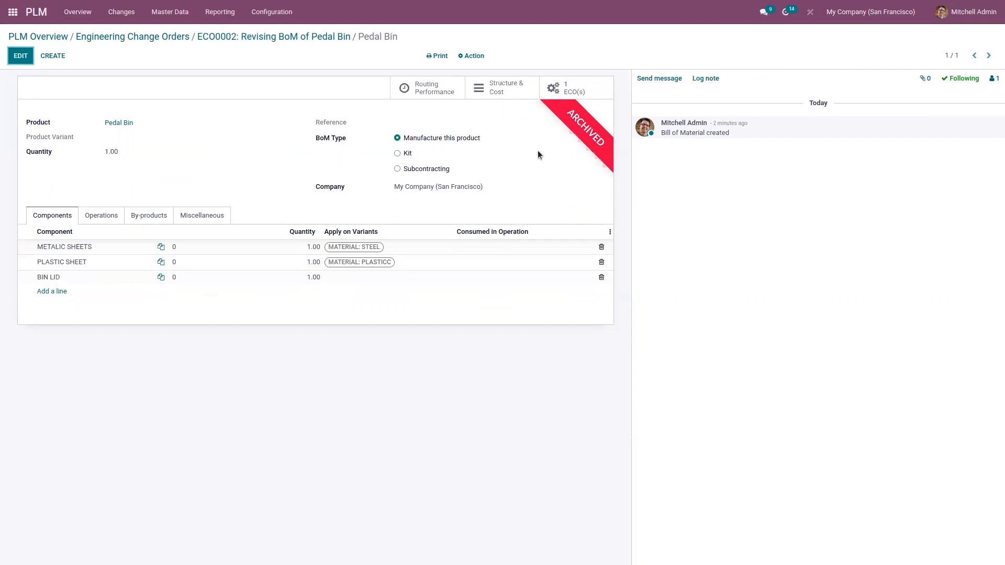
pyautogui.click(53, 294)
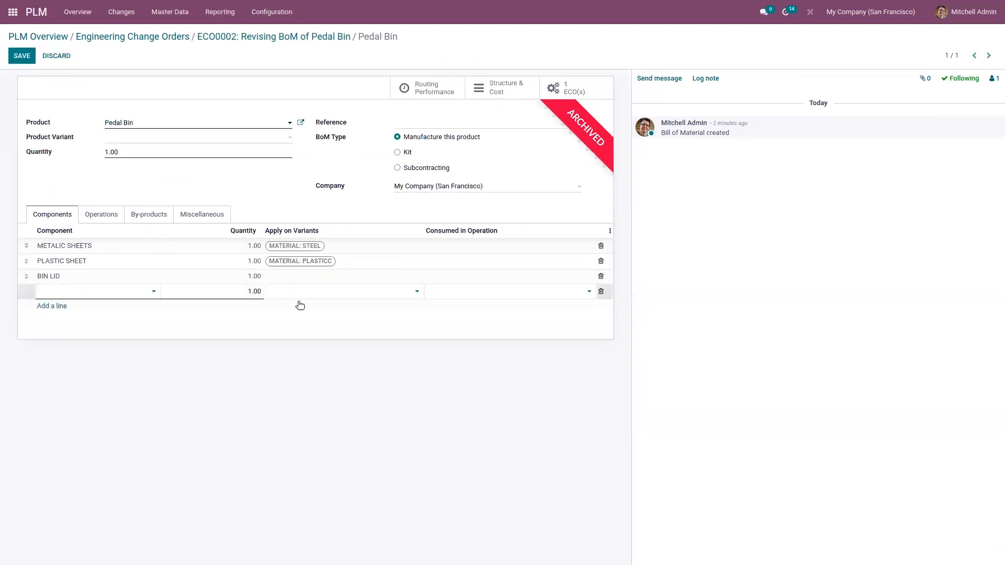
pyautogui.click(601, 291)
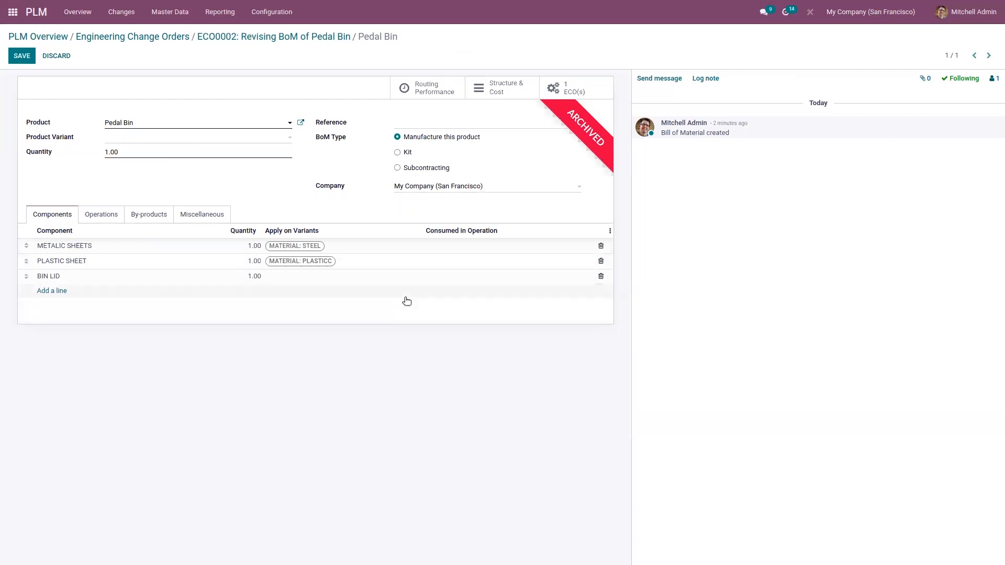
pyautogui.click(252, 245)
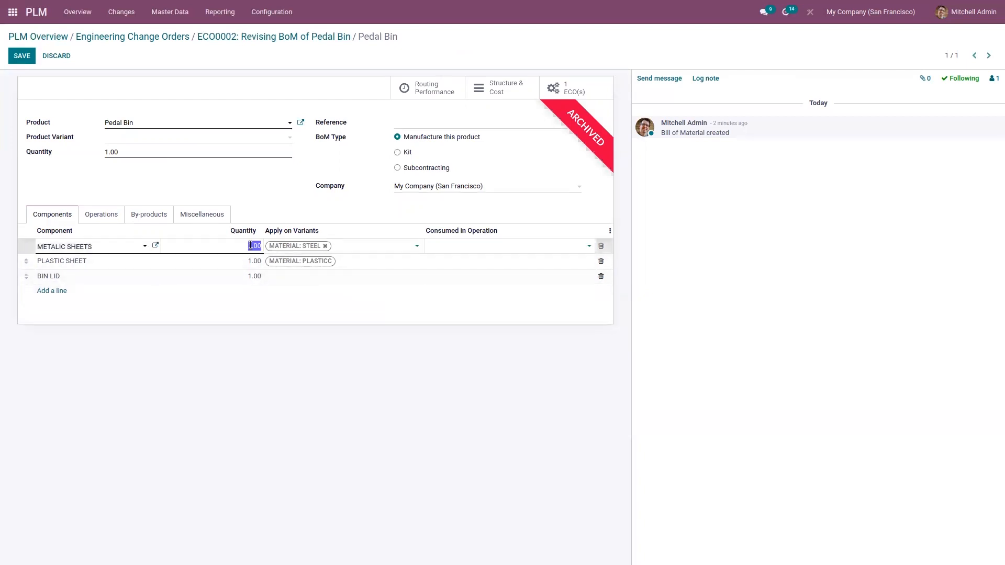
pyautogui.write('2')
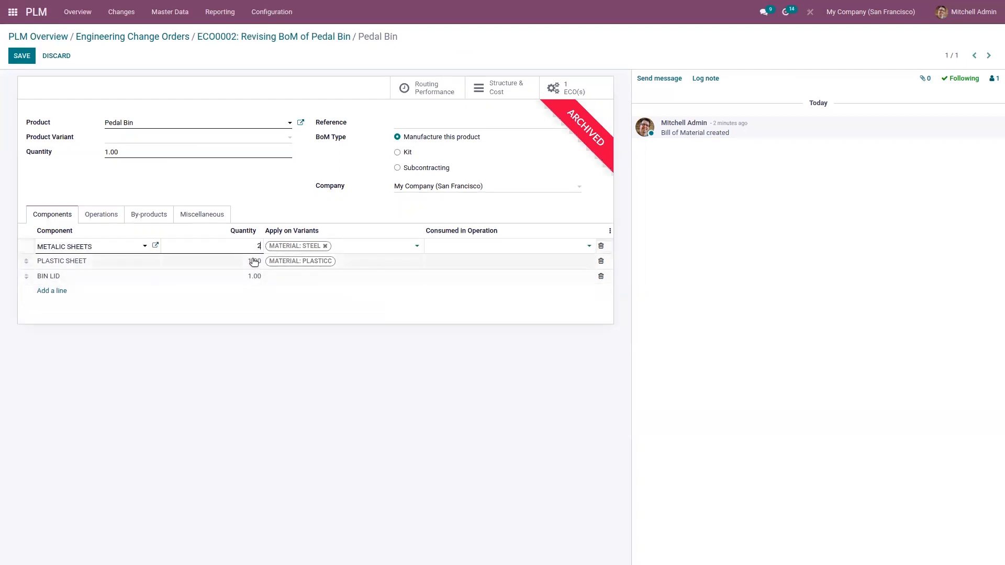
pyautogui.click(253, 262)
pyautogui.write('2')
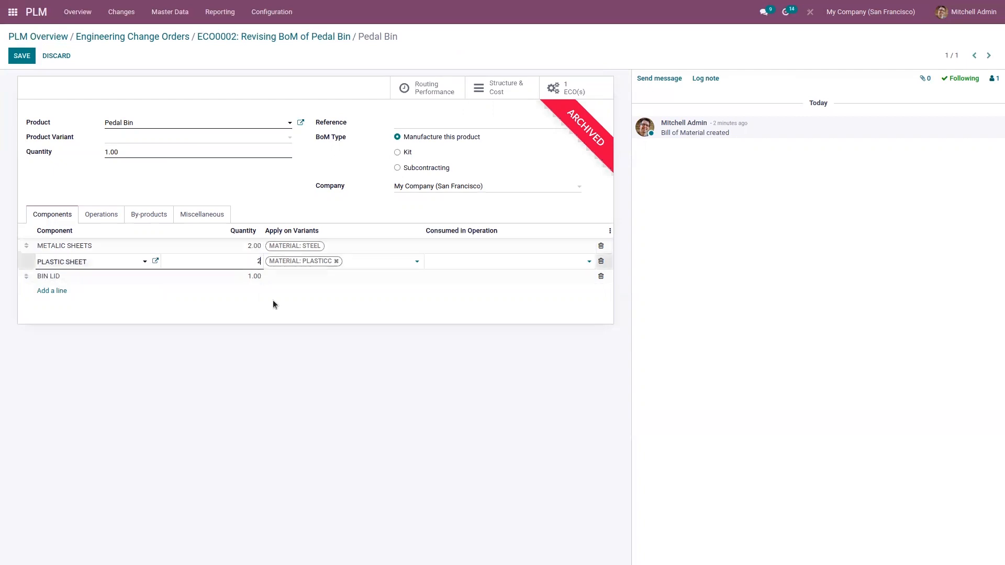
pyautogui.click(274, 303)
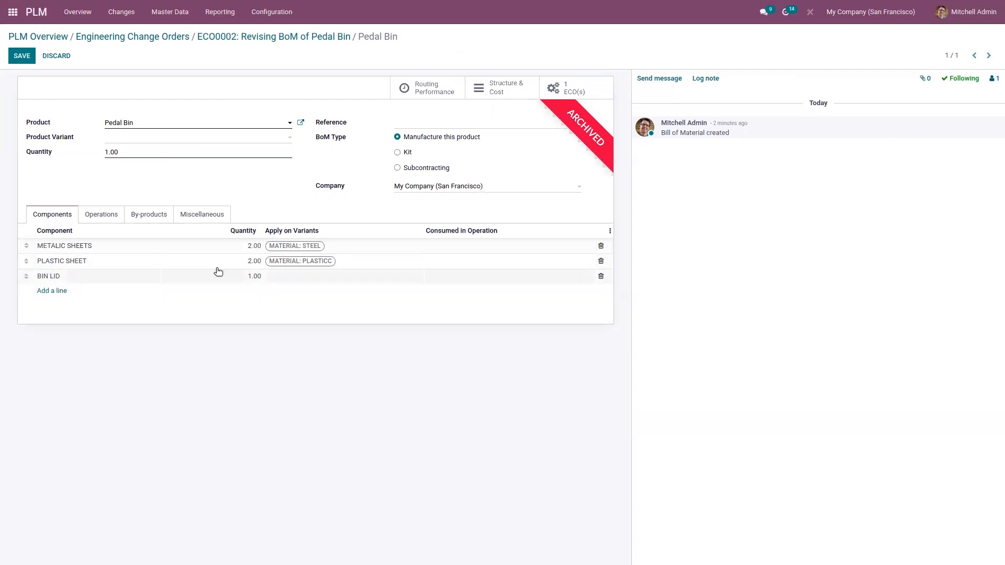
# - Add an operation named Operation 2 at work center Assembly Line 1 to the revised bill of materials
pyautogui.click(104, 219)
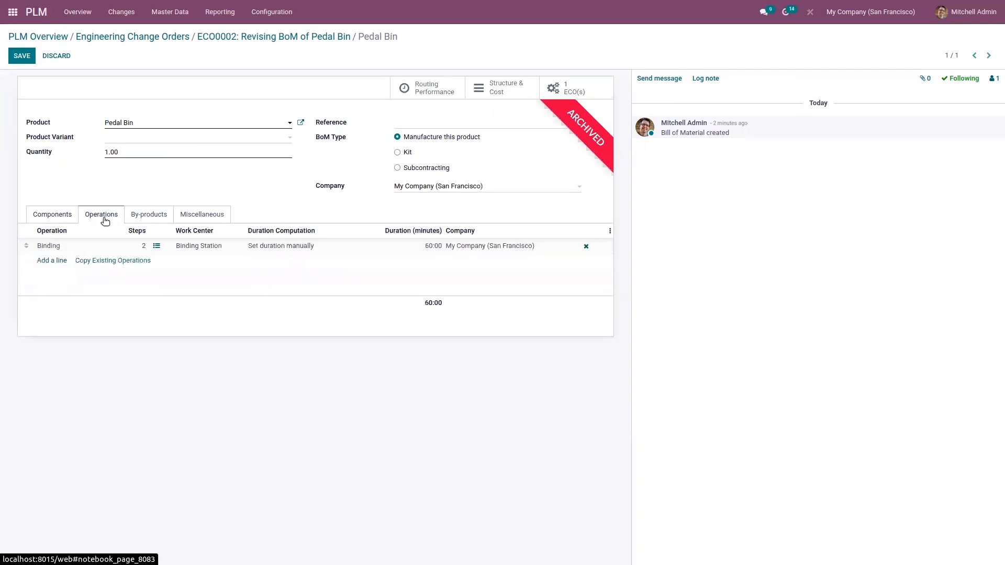
pyautogui.click(52, 261)
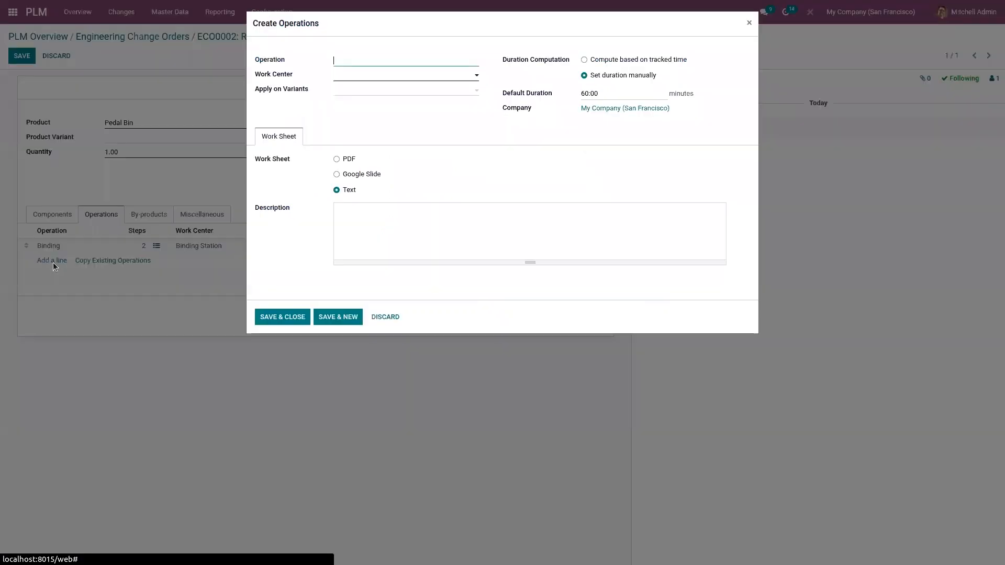
pyautogui.write('O')
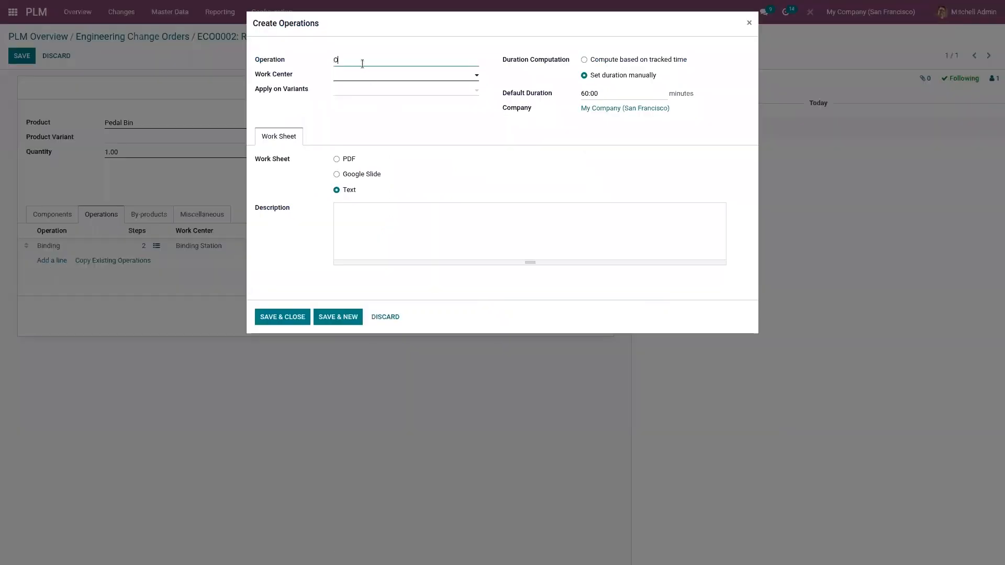
pyautogui.write('peration')
pyautogui.write(' @')
pyautogui.press('BackSpace')
pyautogui.write('2')
pyautogui.click(365, 77)
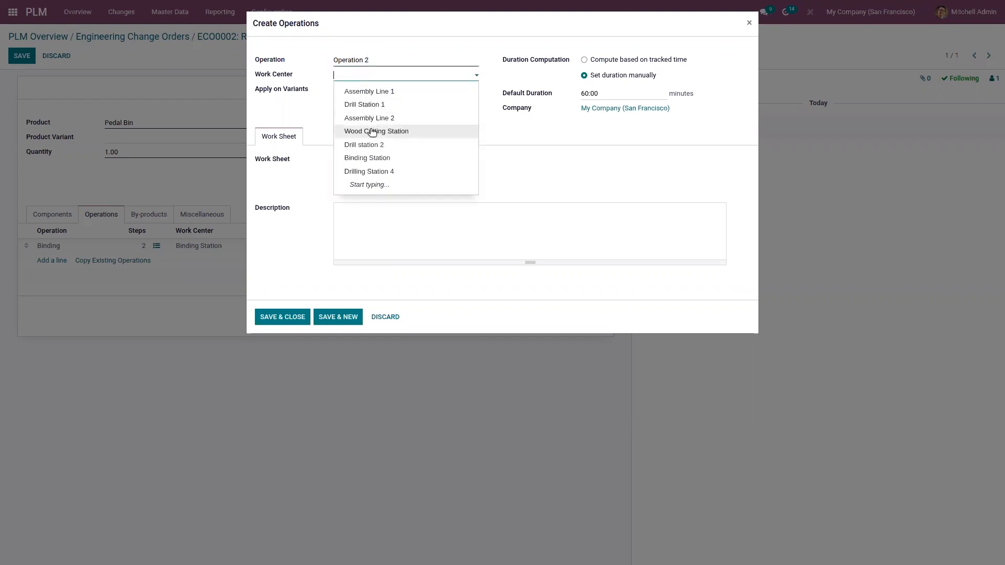
pyautogui.click(359, 92)
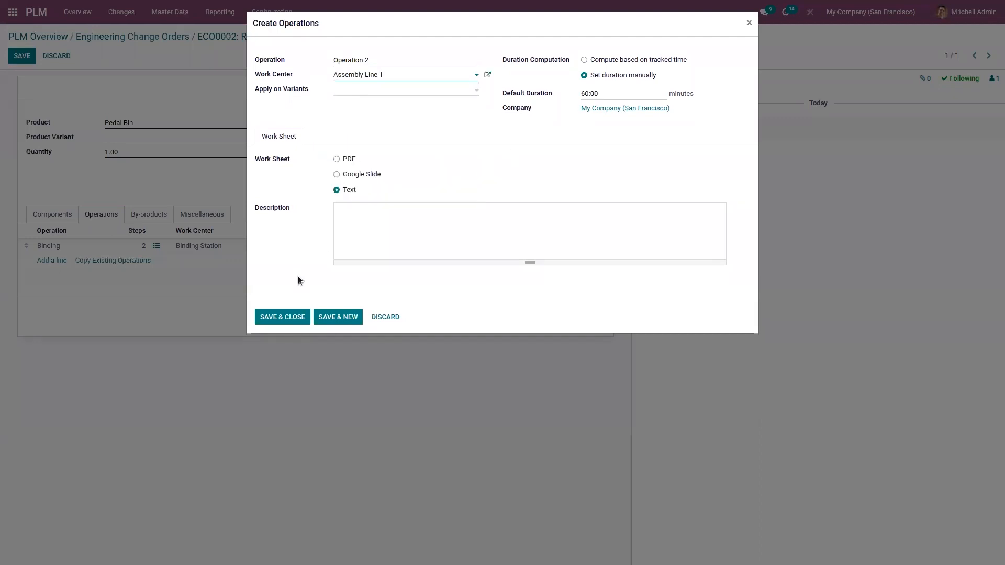
pyautogui.click(290, 317)
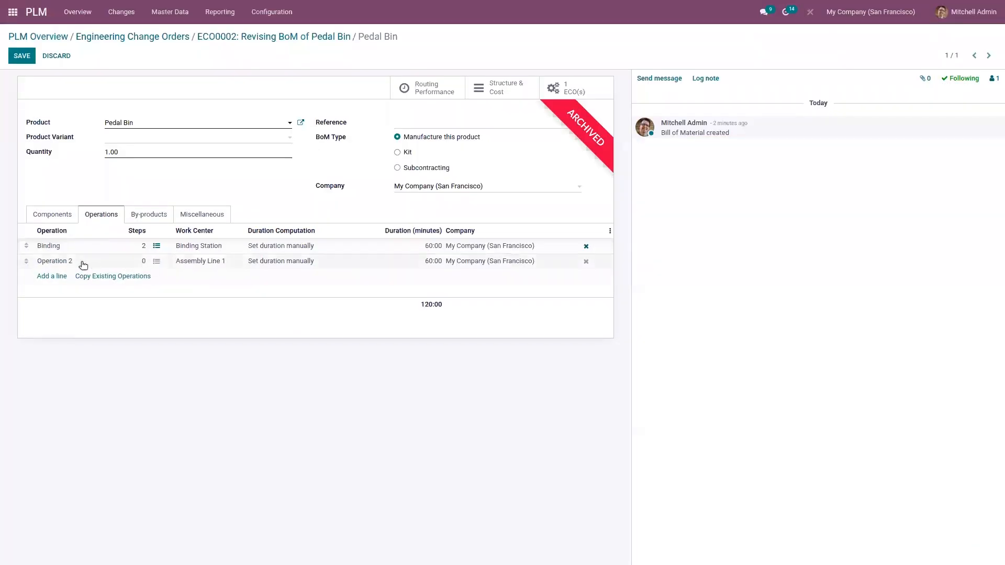
# - Add PLASTIC SHEET as a by-product of the revised bill of materials, replacing the prefilled Pedal Bin product
pyautogui.click(146, 215)
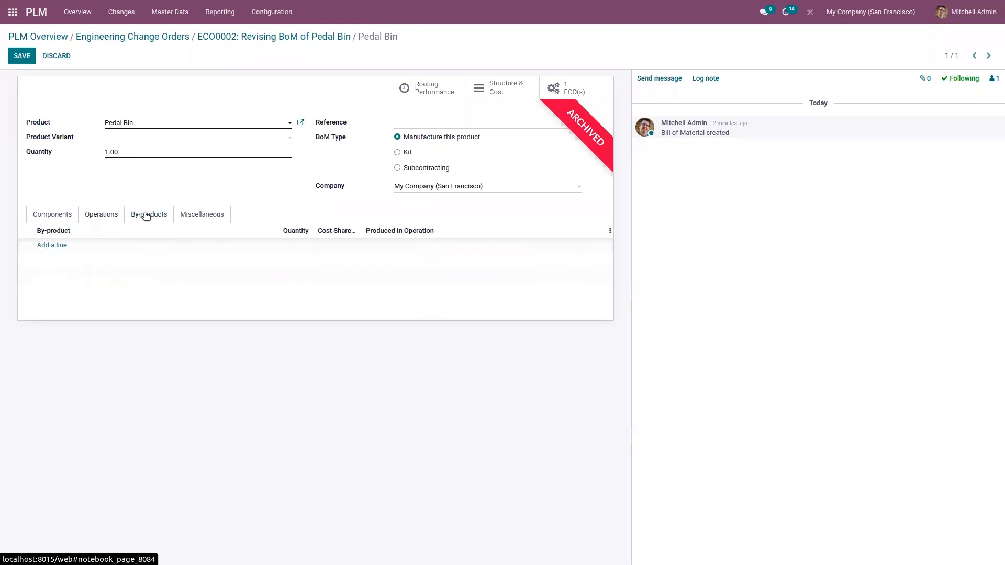
pyautogui.click(52, 245)
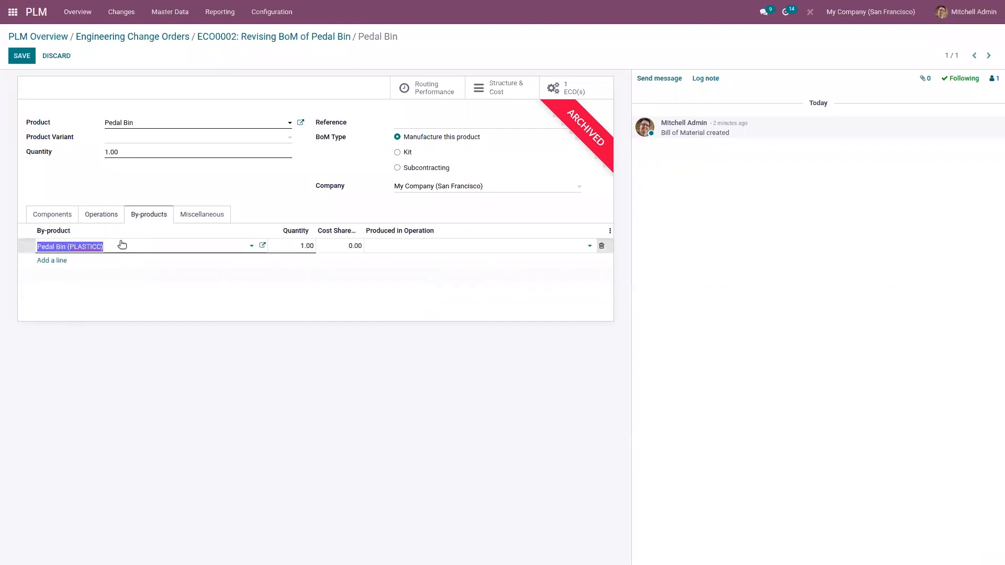
pyautogui.click(155, 250)
pyautogui.press('BackSpace')
pyautogui.press('BackSpace')
pyautogui.press('BackSpace')
pyautogui.press('BackSpace')
pyautogui.press('BackSpace')
pyautogui.press('BackSpace')
pyautogui.press('BackSpace')
pyautogui.press('BackSpace')
pyautogui.press('BackSpace')
pyautogui.press('BackSpace')
pyautogui.press('BackSpace')
pyautogui.press('BackSpace')
pyautogui.press('BackSpace')
pyautogui.press('BackSpace')
pyautogui.press('BackSpace')
pyautogui.press('BackSpace')
pyautogui.press('BackSpace')
pyautogui.press('BackSpace')
pyautogui.press('BackSpace')
pyautogui.press('BackSpace')
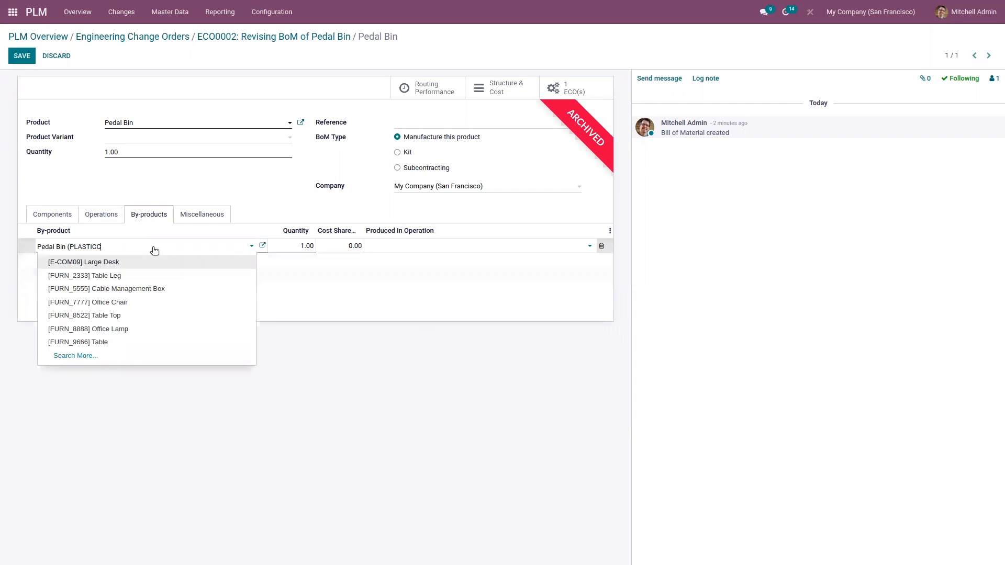
pyautogui.write('m')
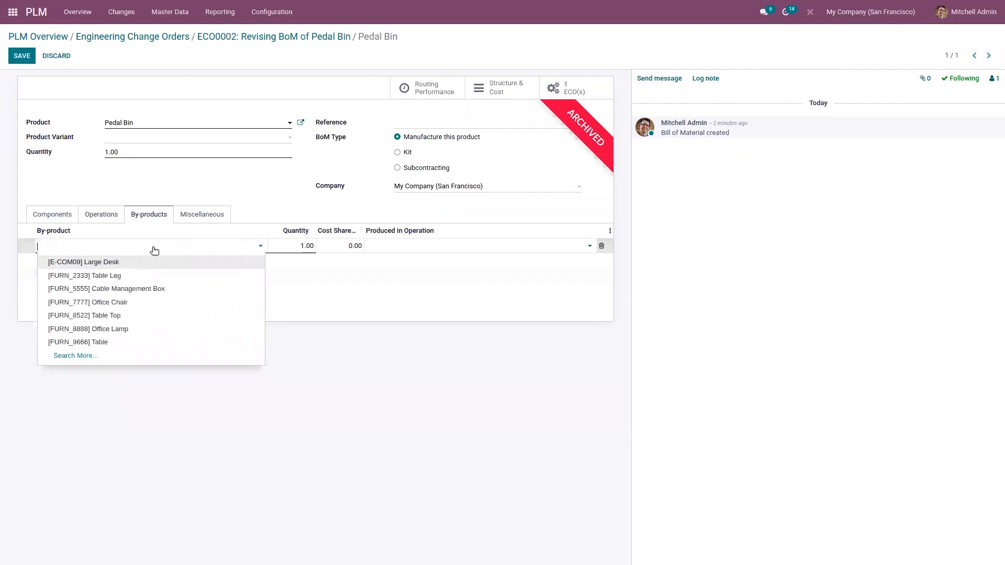
pyautogui.write('plast')
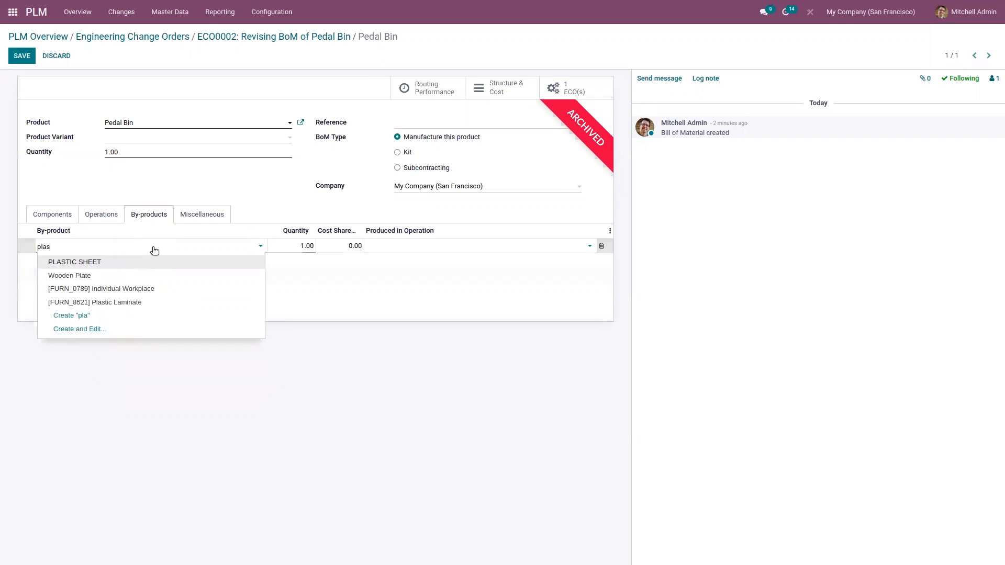
pyautogui.click(100, 263)
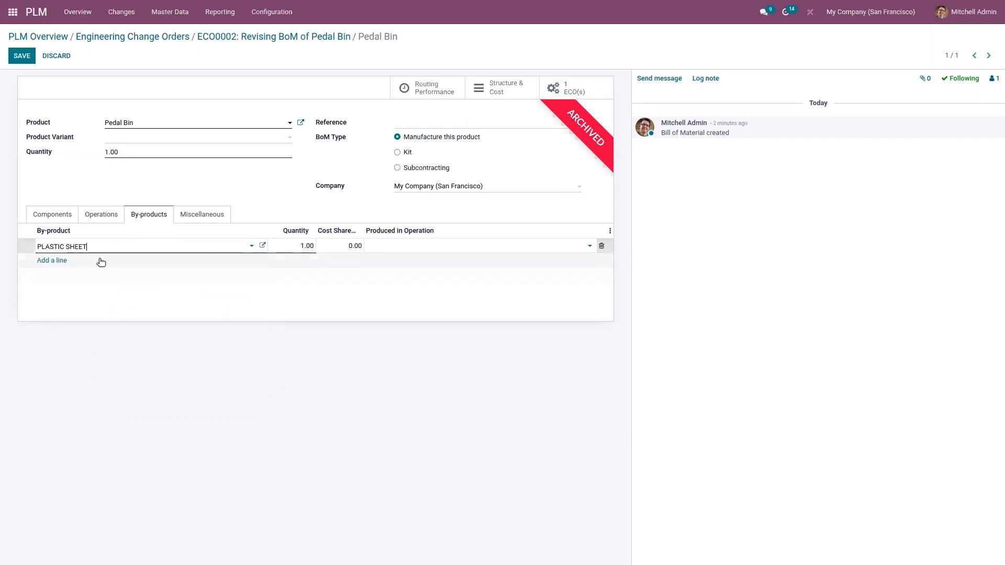
# - Add METALIC SHEETS as a second by-product with a quantity of 2
pyautogui.click(41, 260)
pyautogui.write('eet')
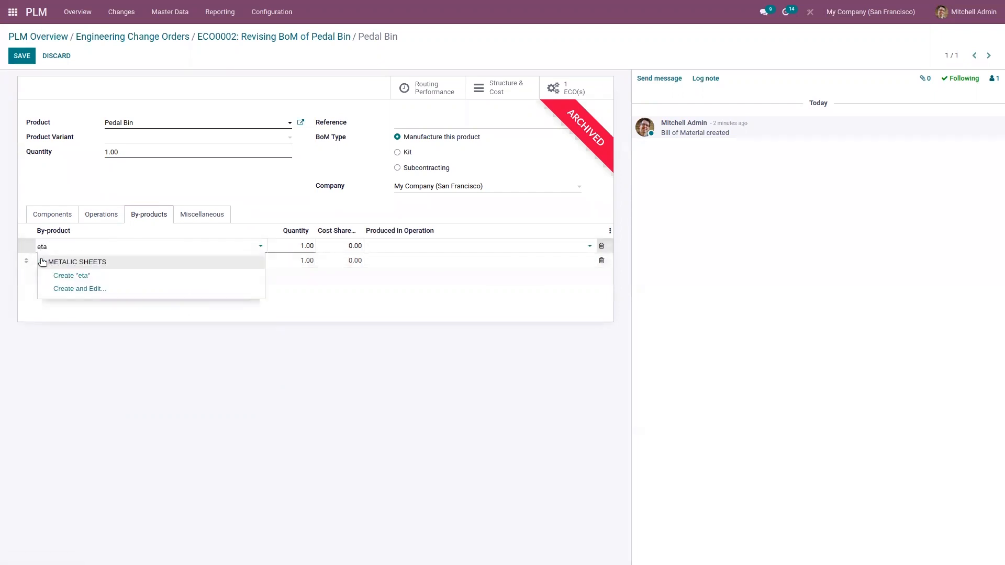
pyautogui.click(114, 263)
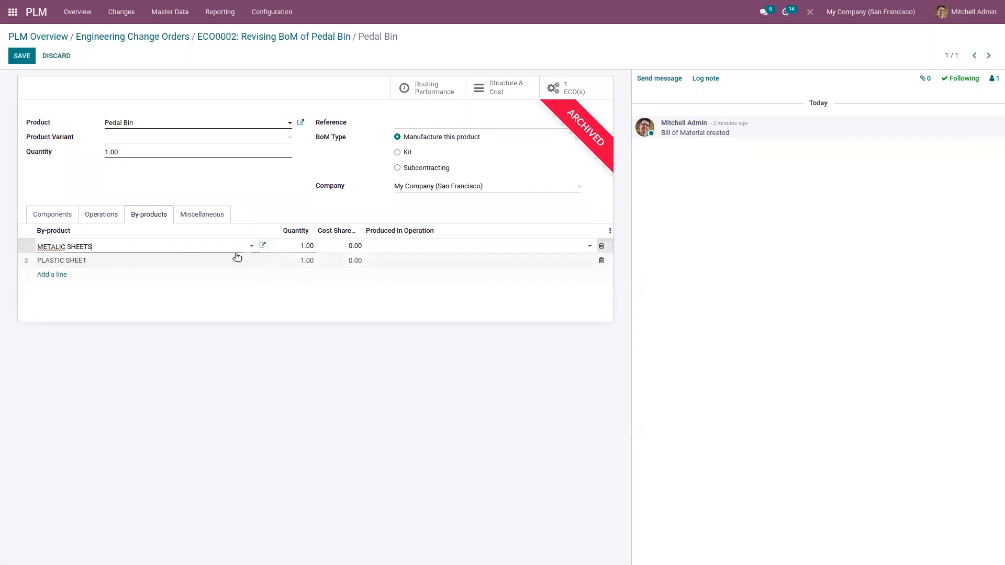
pyautogui.click(296, 245)
pyautogui.write('2')
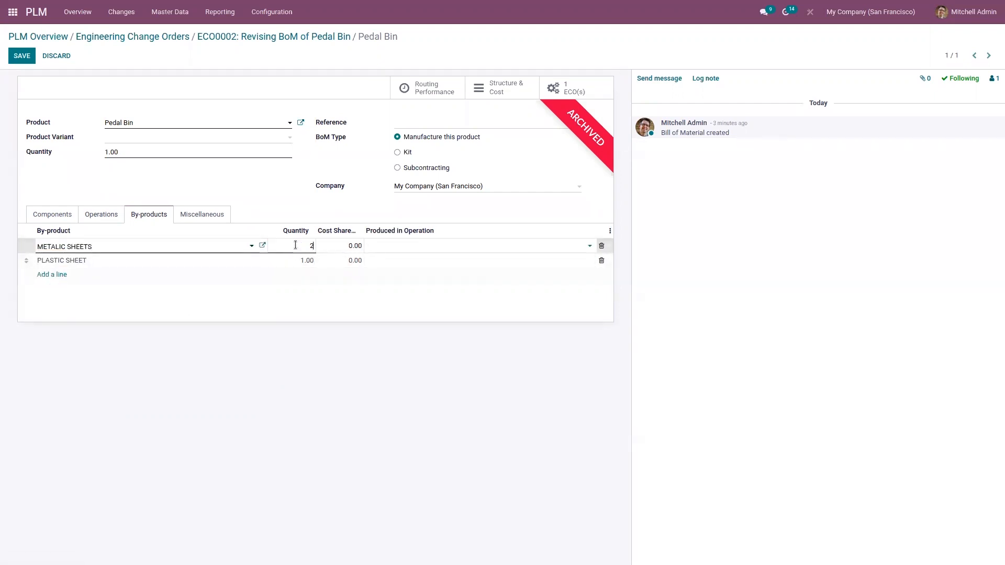
pyautogui.click(321, 291)
# - Check the revision's miscellaneous settings, return to the change order and apply its changes
pyautogui.click(193, 213)
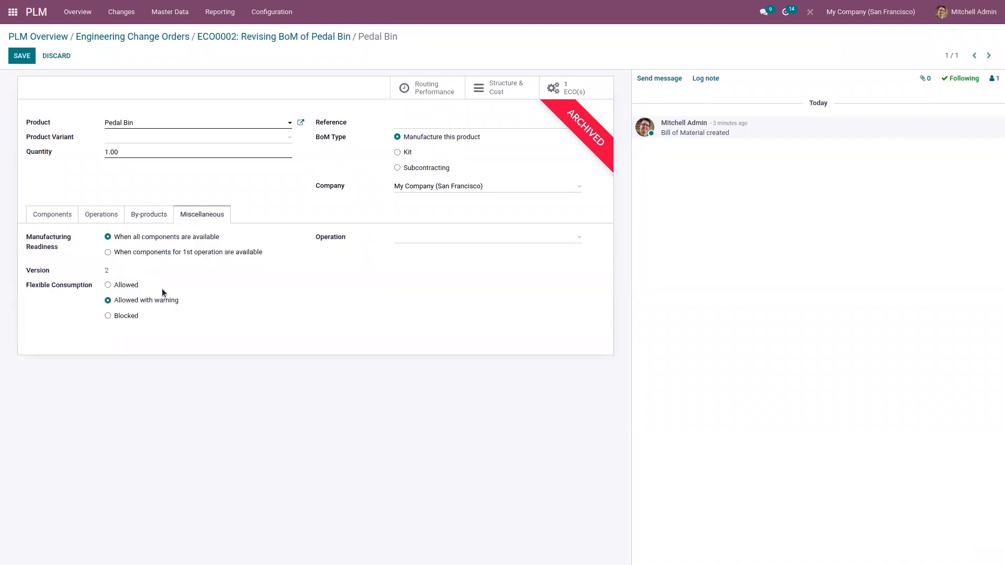
pyautogui.click(318, 39)
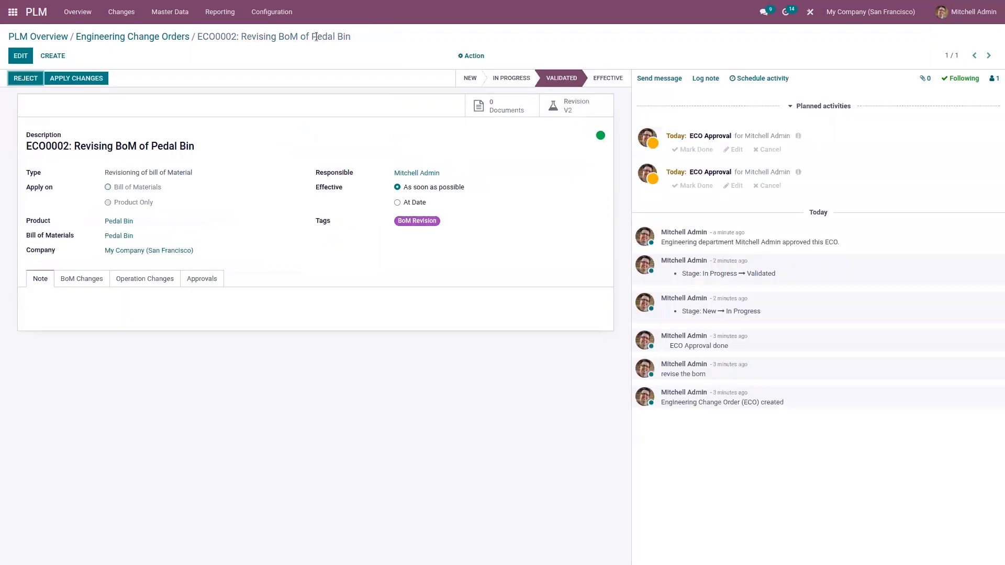
pyautogui.click(77, 80)
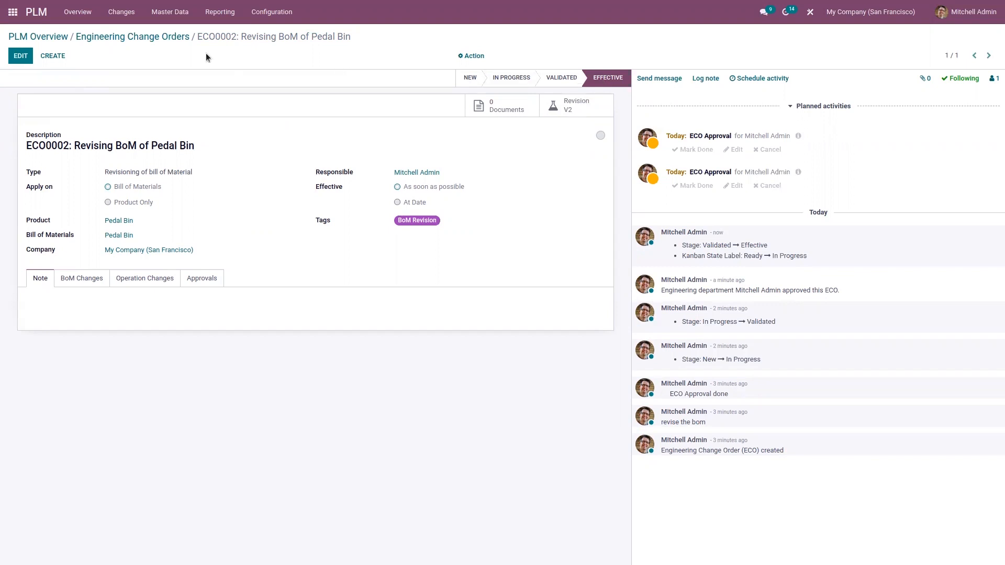
# - Open the active Pedal Bin bill of materials from the master data and review its operations, by-products and version
pyautogui.click(172, 13)
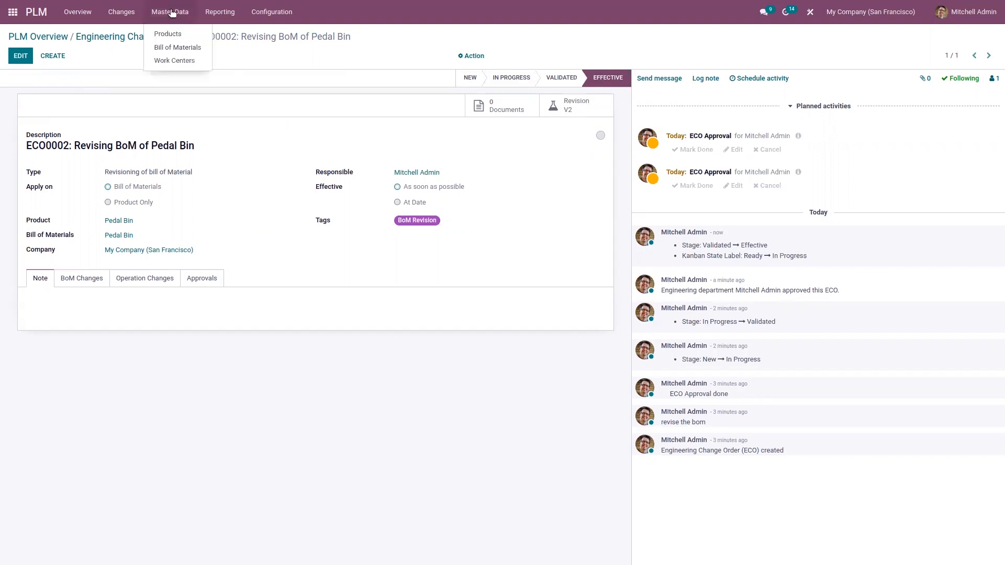
pyautogui.click(177, 48)
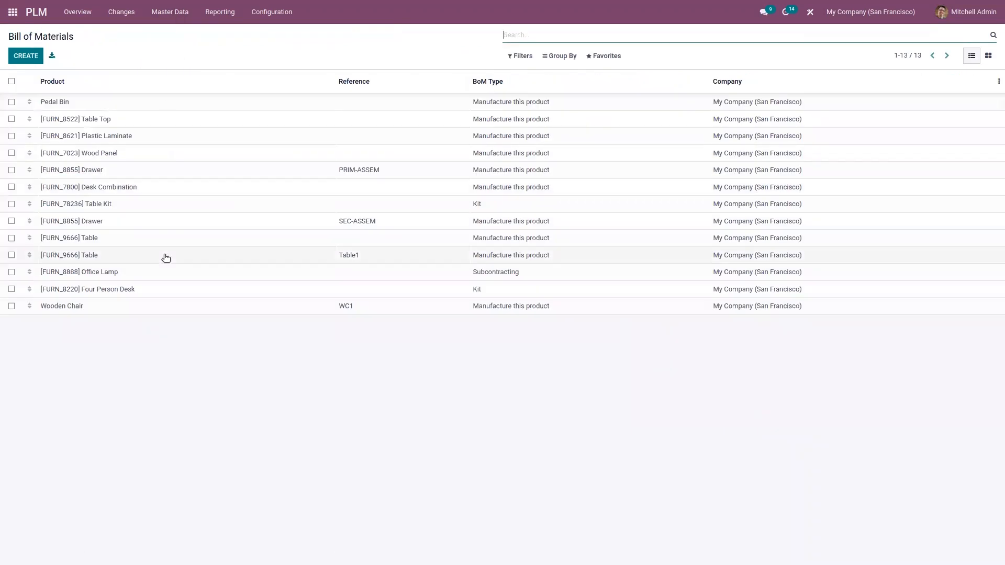
pyautogui.click(348, 106)
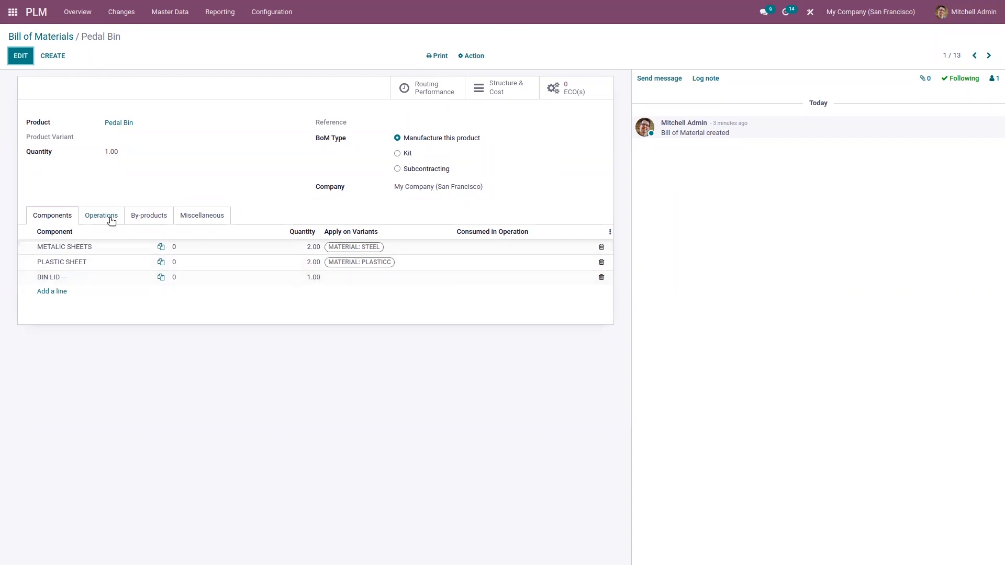
pyautogui.click(111, 220)
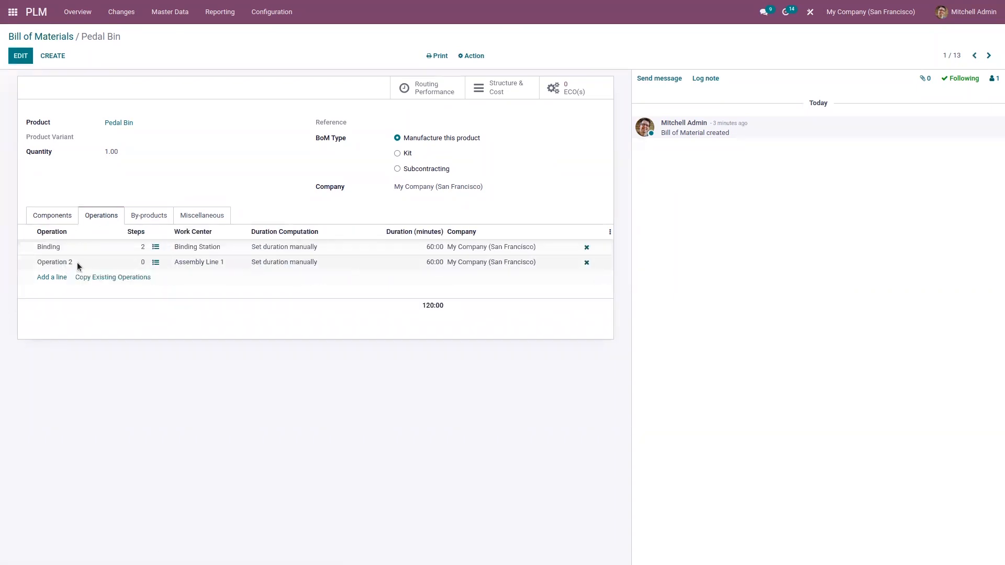
pyautogui.click(148, 219)
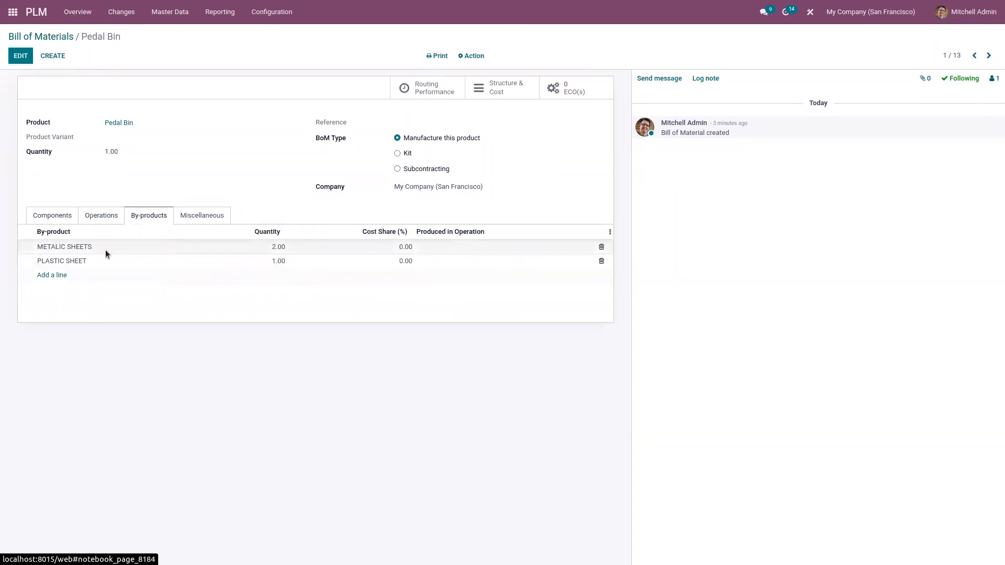
pyautogui.click(206, 217)
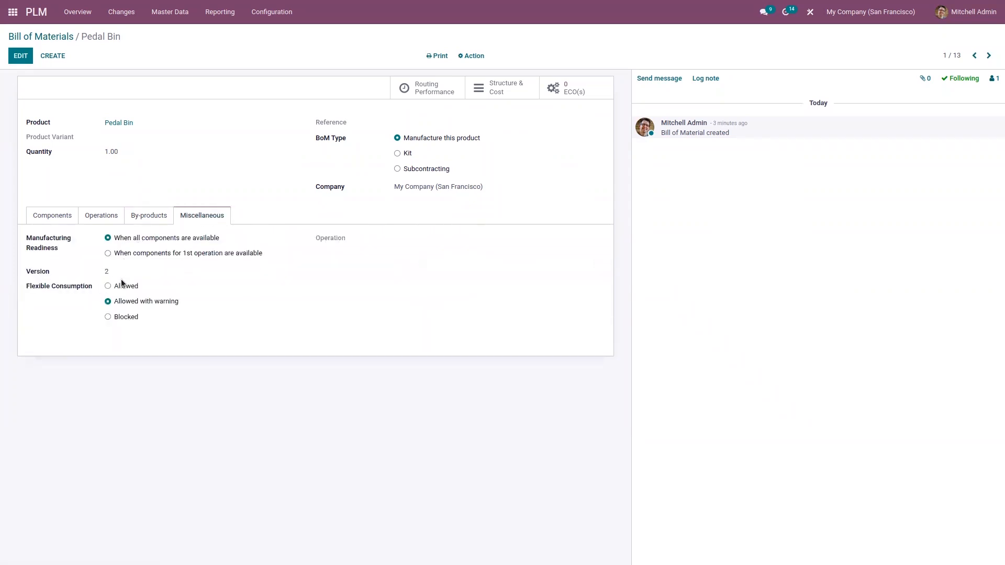
# - Filter the bills of materials to archived ones, open the archived Pedal Bin record and check its version
pyautogui.click(60, 36)
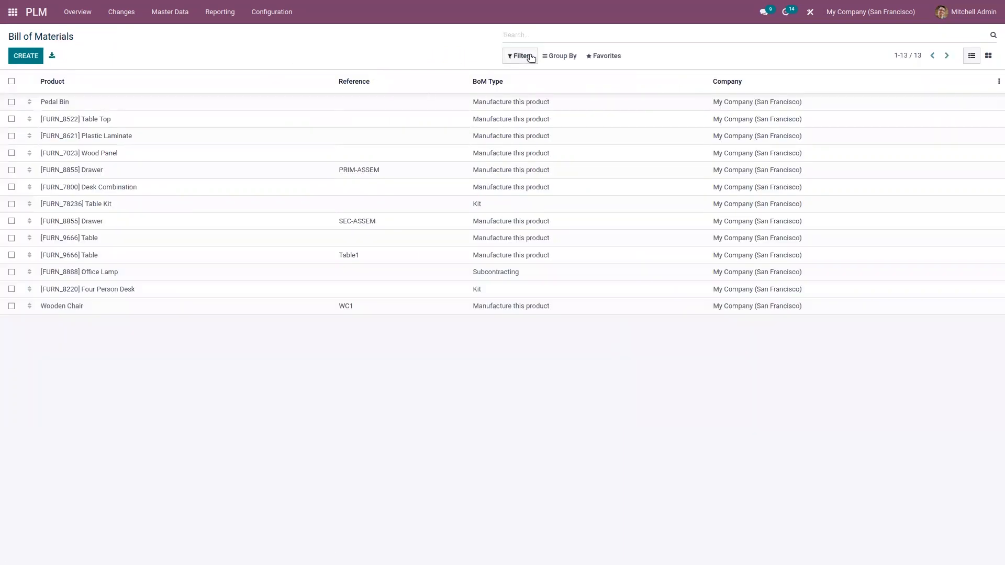
pyautogui.click(531, 56)
pyautogui.click(531, 106)
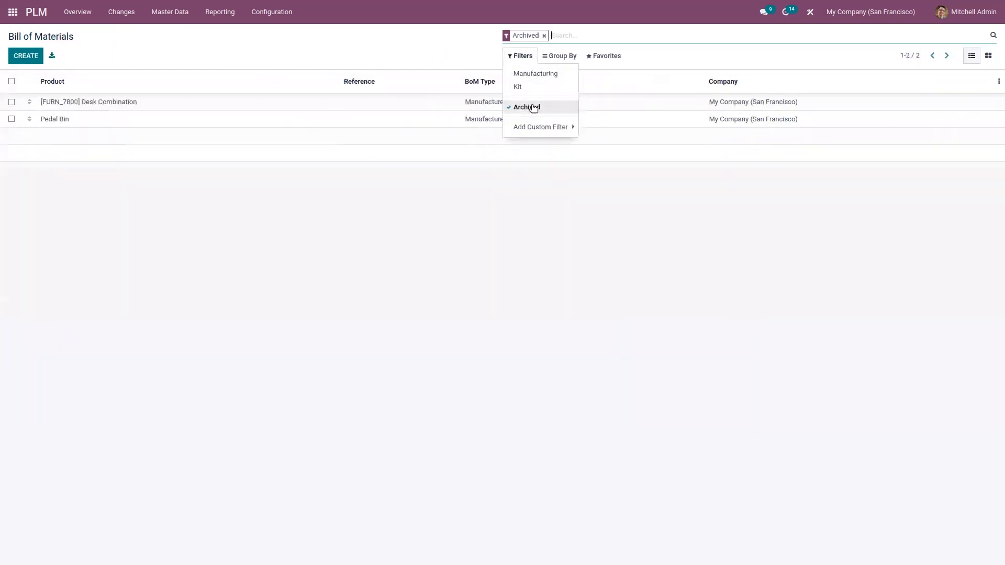
pyautogui.click(368, 182)
pyautogui.click(334, 120)
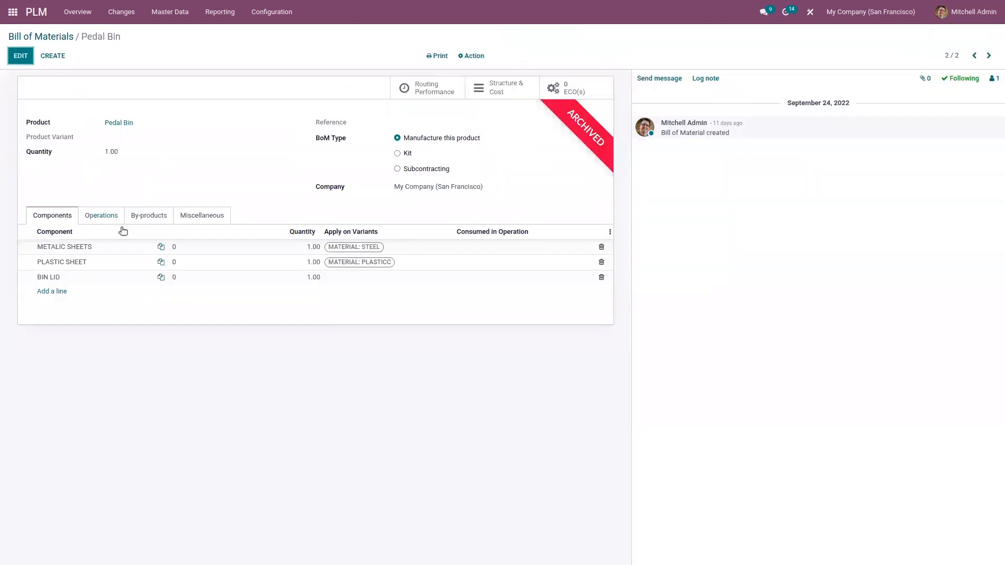
pyautogui.click(193, 215)
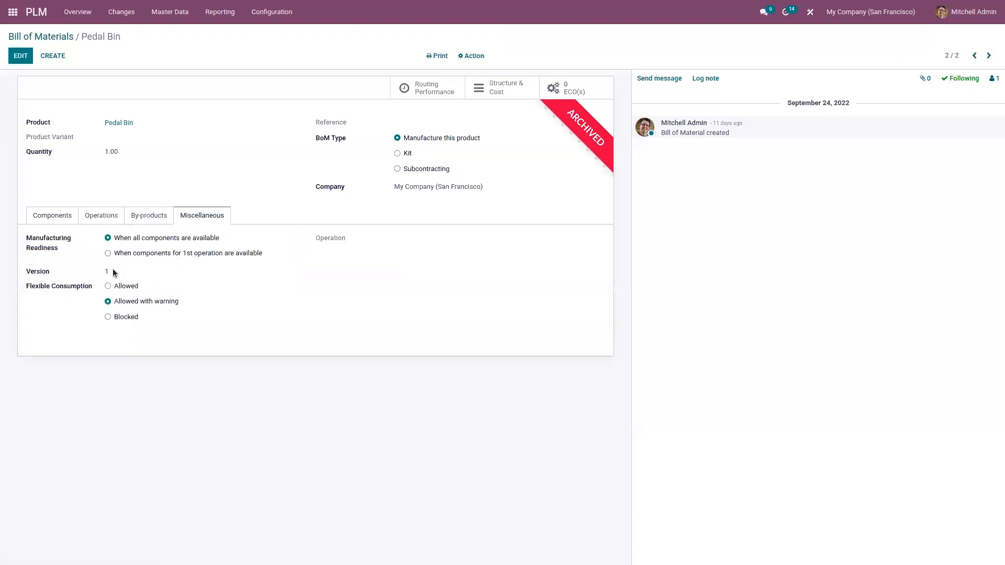
# - Review the archived Pedal Bin components and open the effective change order titled Revising BoM of Pedal Bin
pyautogui.click(63, 222)
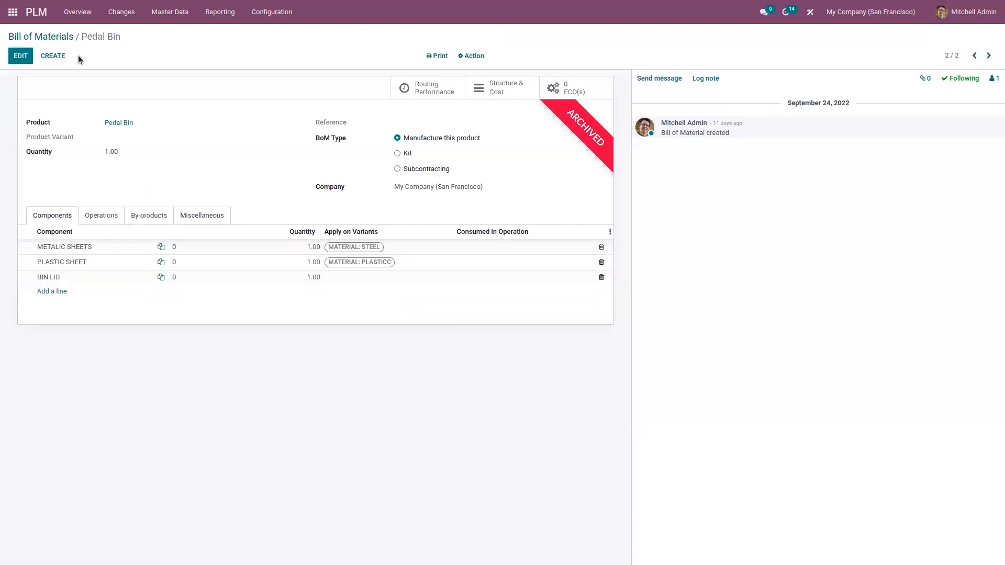
pyautogui.click(65, 38)
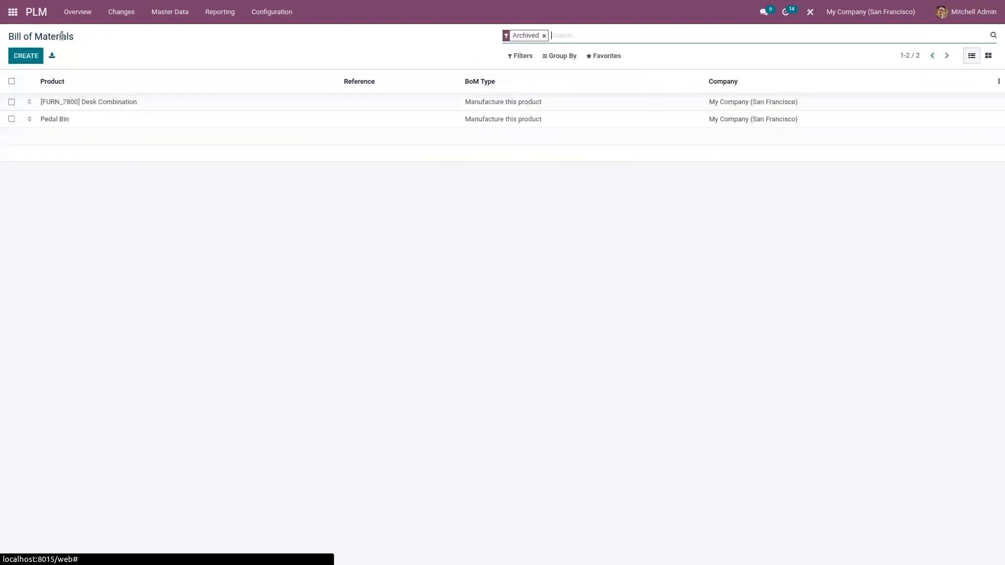
pyautogui.click(127, 13)
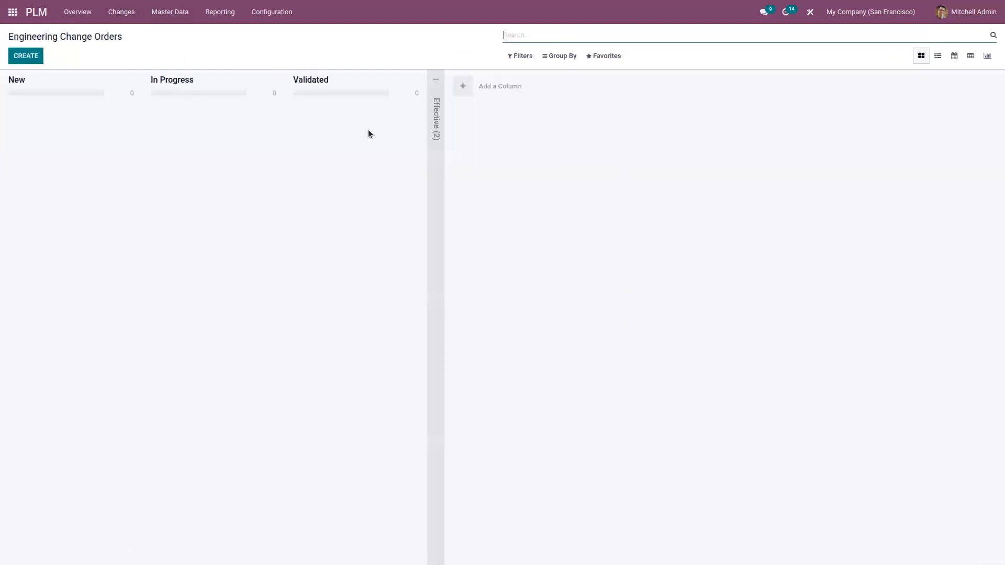
pyautogui.click(434, 121)
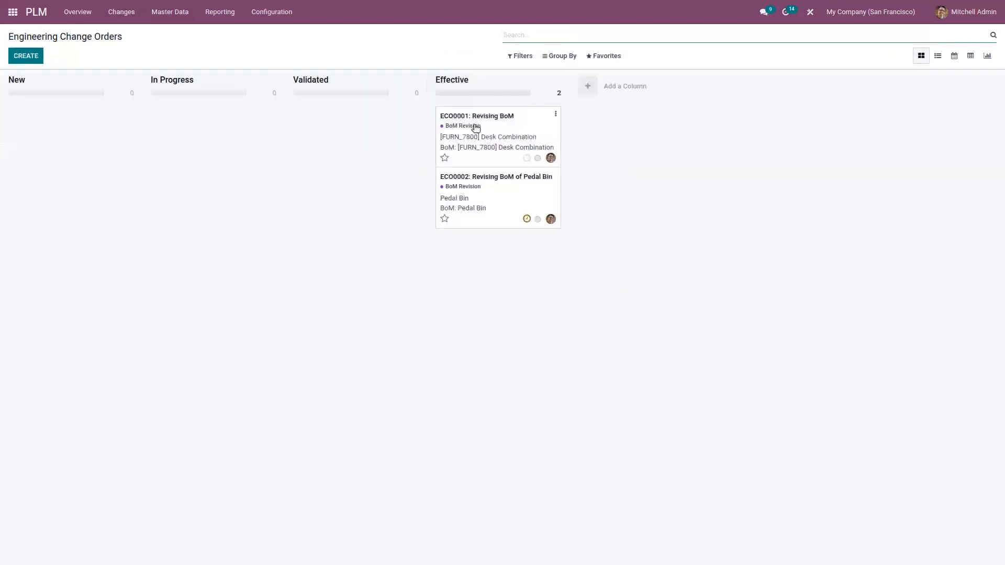
pyautogui.click(500, 186)
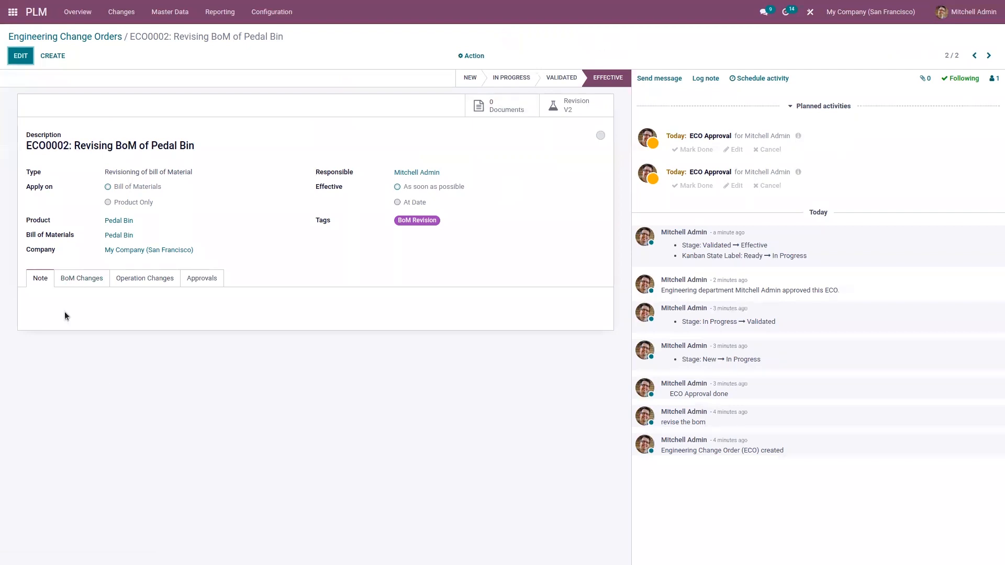
# - Examine the change order's BoM changes, operation changes and approvals
pyautogui.click(78, 284)
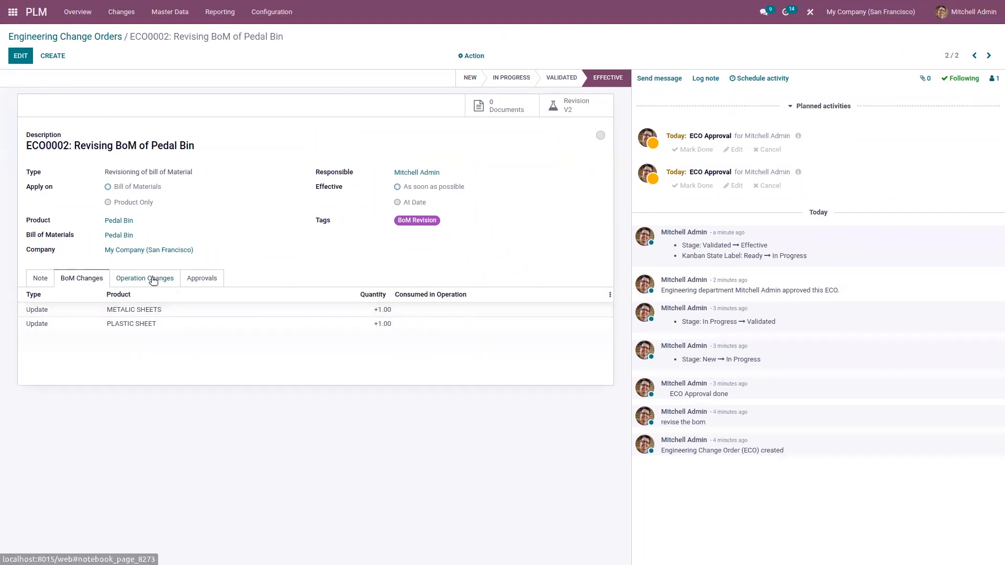
pyautogui.click(153, 280)
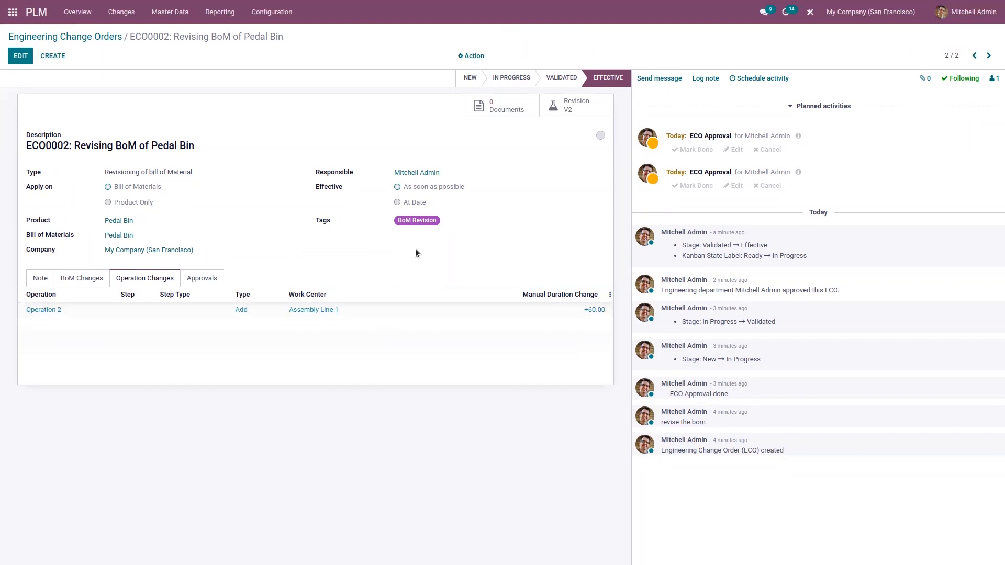
pyautogui.click(187, 286)
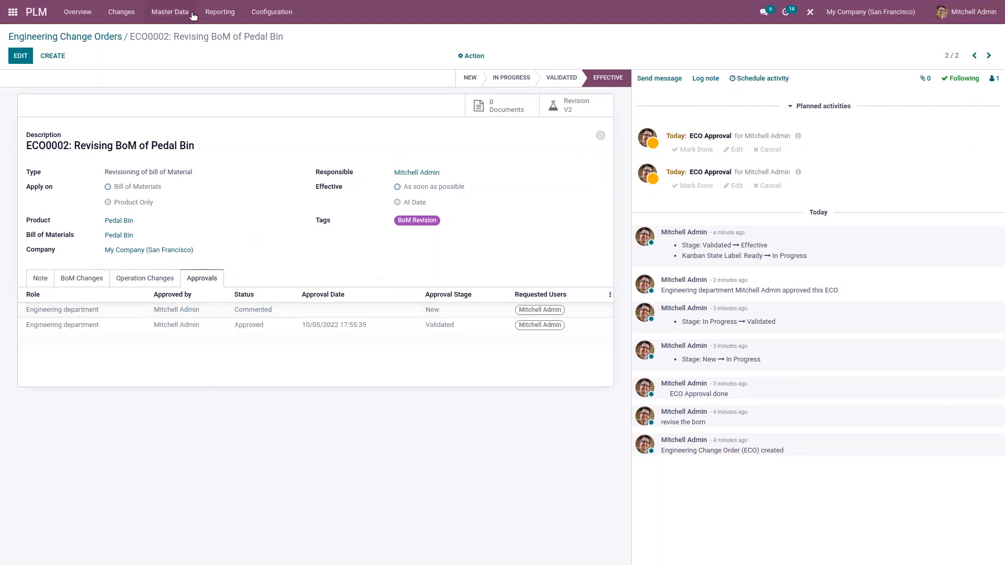
# - Open the engineering change orders report, inspect each product's part of the graph and switch to the pivot view
pyautogui.click(220, 11)
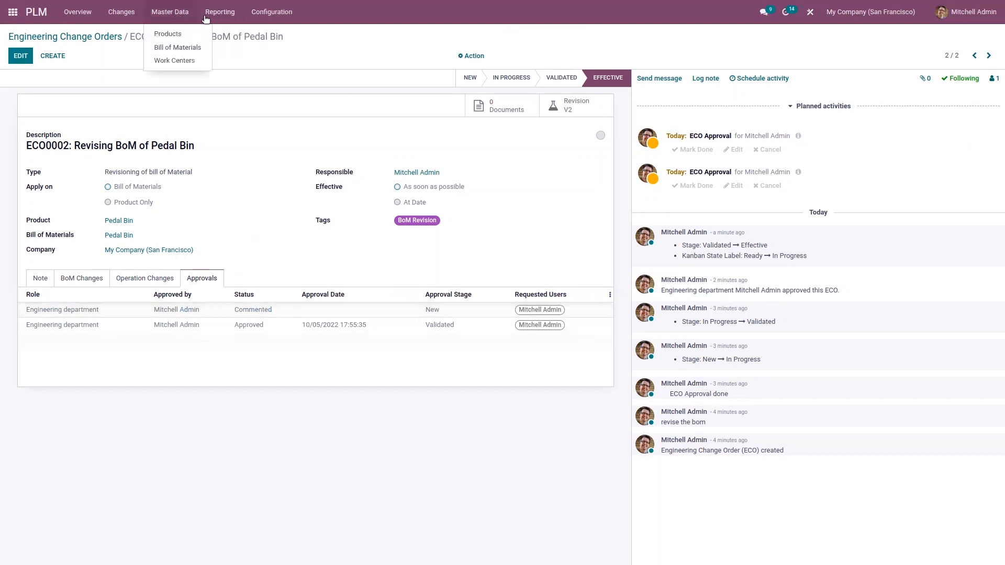
pyautogui.click(226, 32)
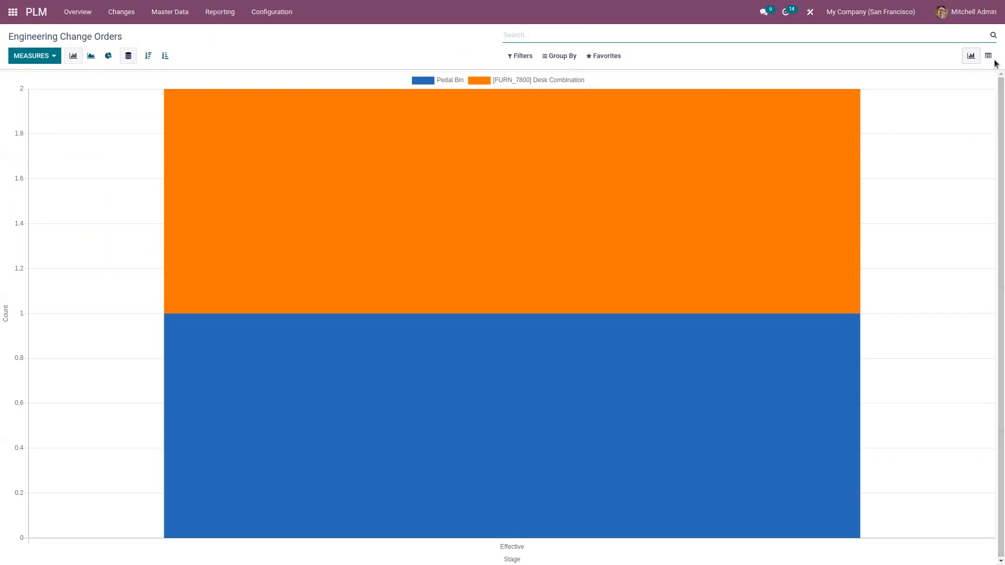
pyautogui.moveTo(591, 169)
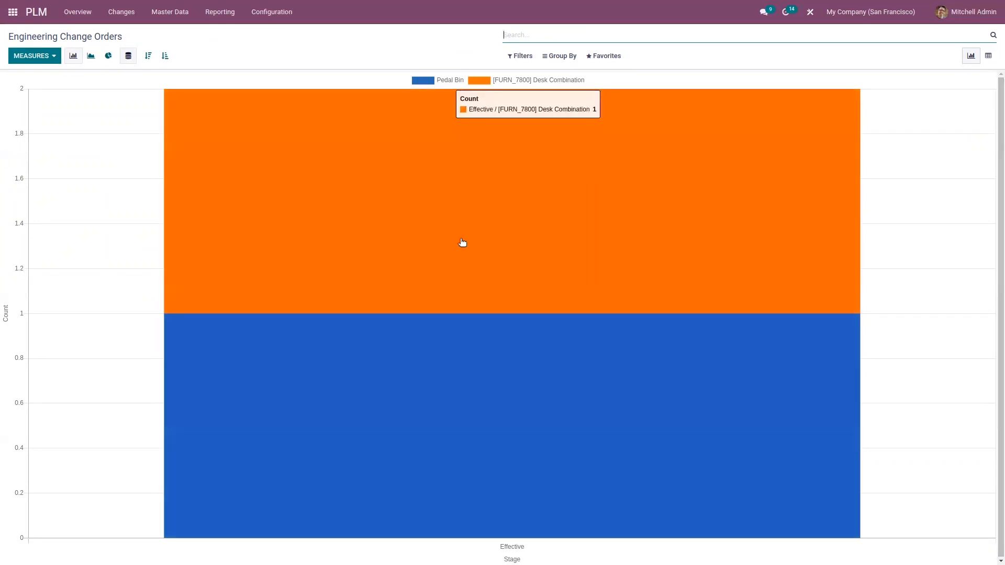
pyautogui.moveTo(482, 405)
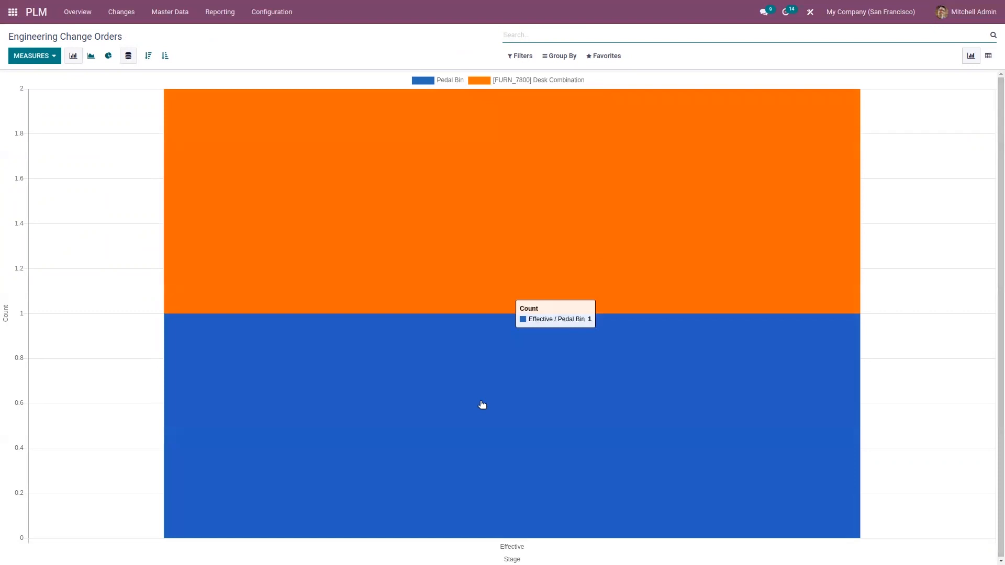
pyautogui.moveTo(494, 208)
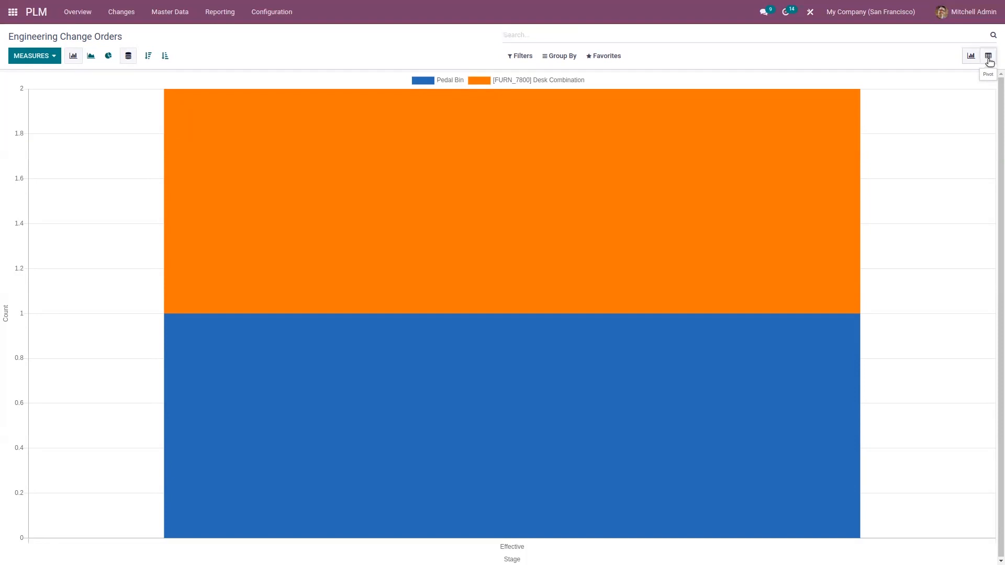
pyautogui.click(989, 59)
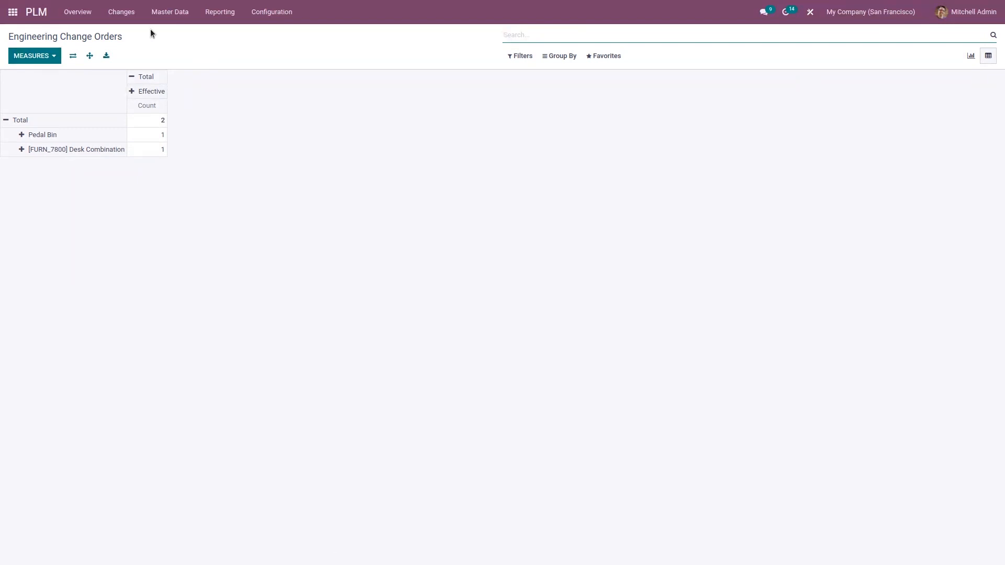
# - Switch to the Repairs app, review the repair order tags and return to the repair orders list
pyautogui.click(12, 13)
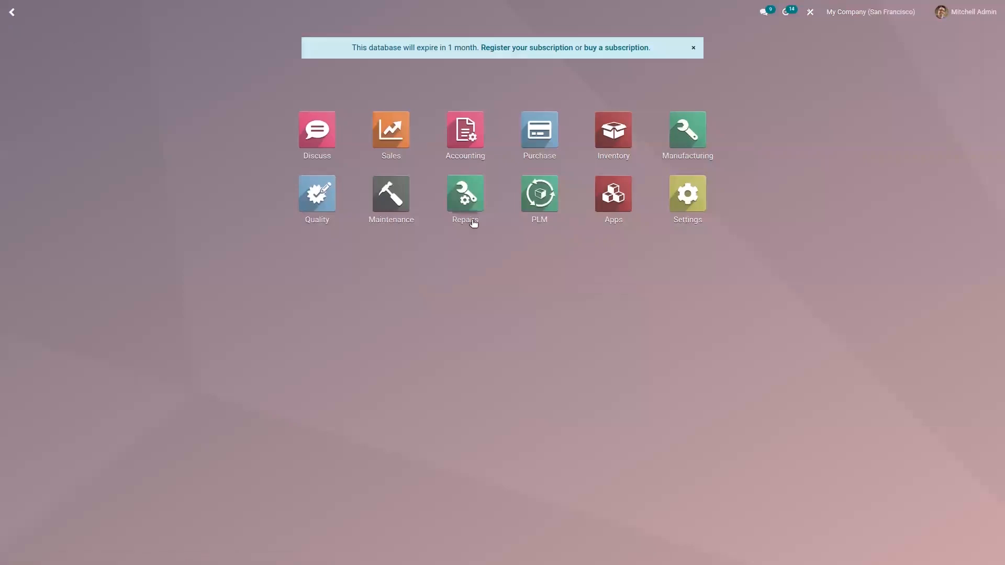
pyautogui.click(461, 196)
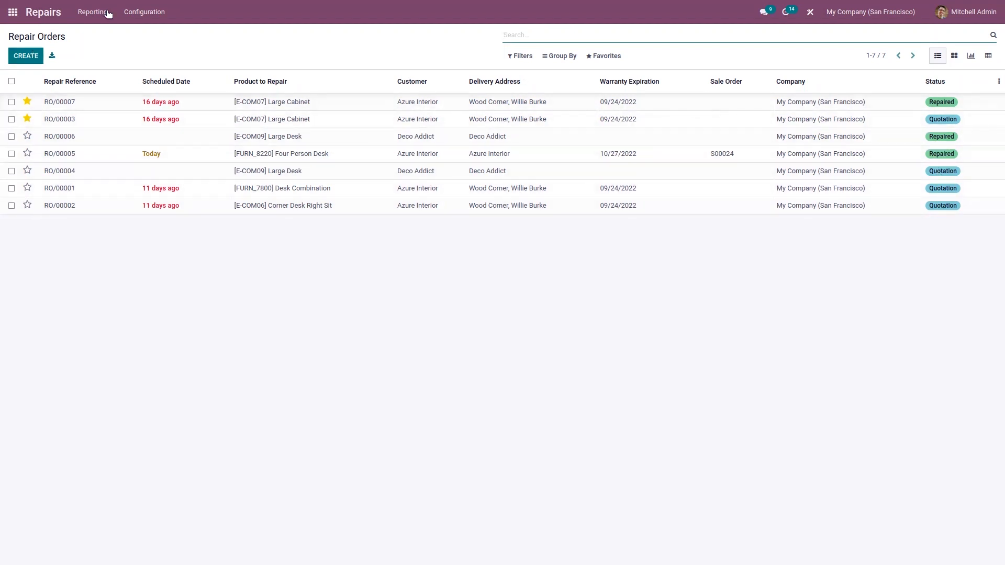
pyautogui.click(133, 12)
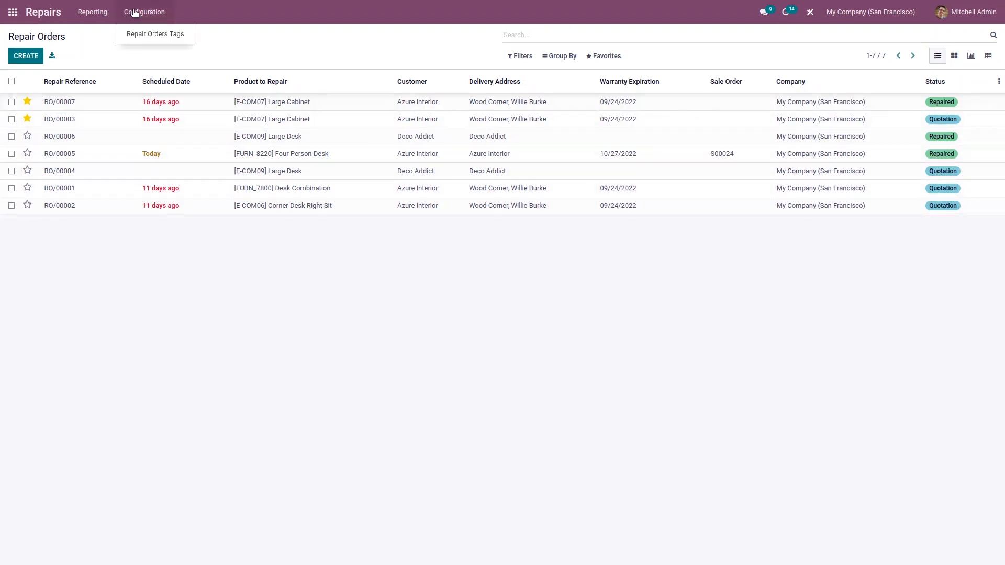
pyautogui.click(150, 33)
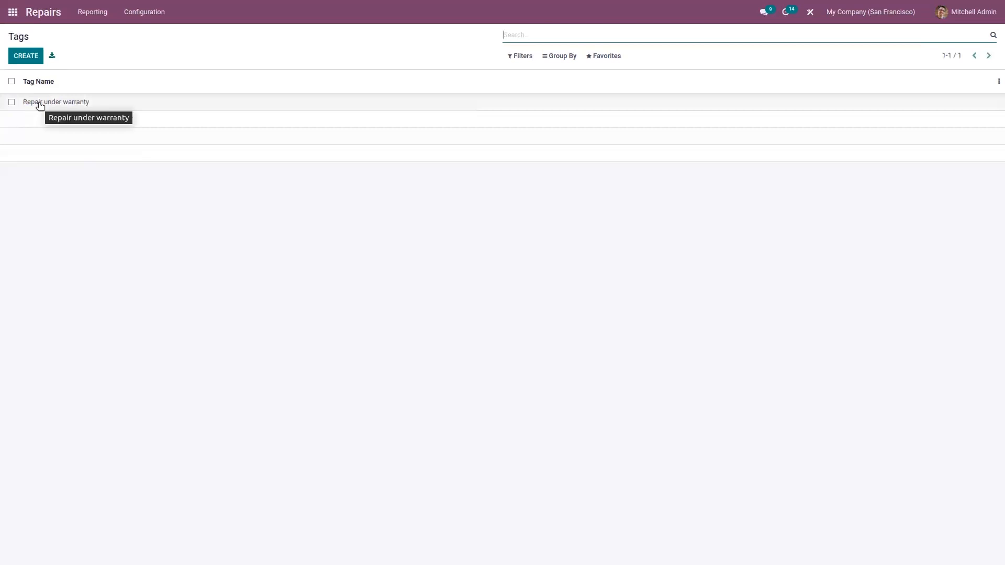
pyautogui.click(97, 12)
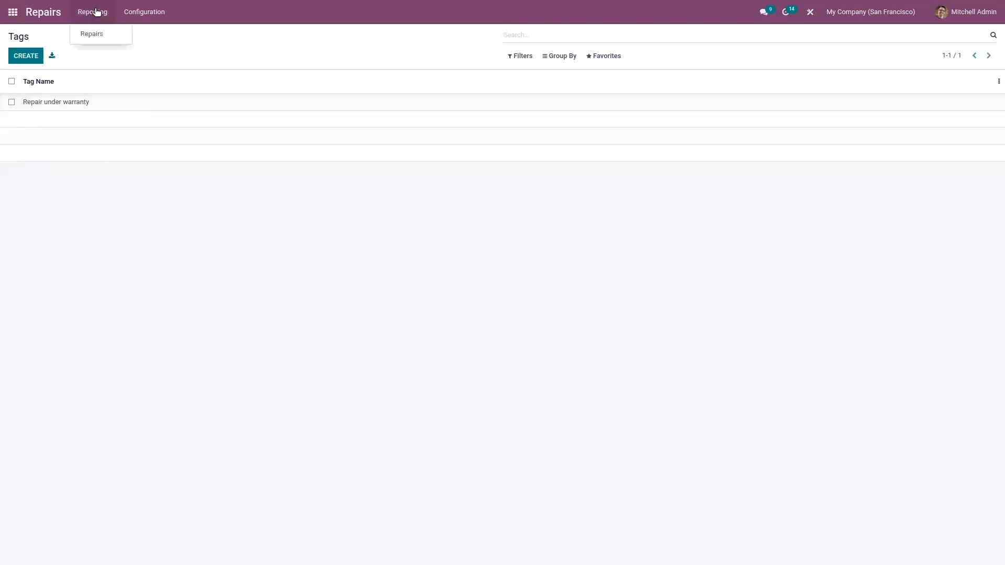
pyautogui.click(45, 11)
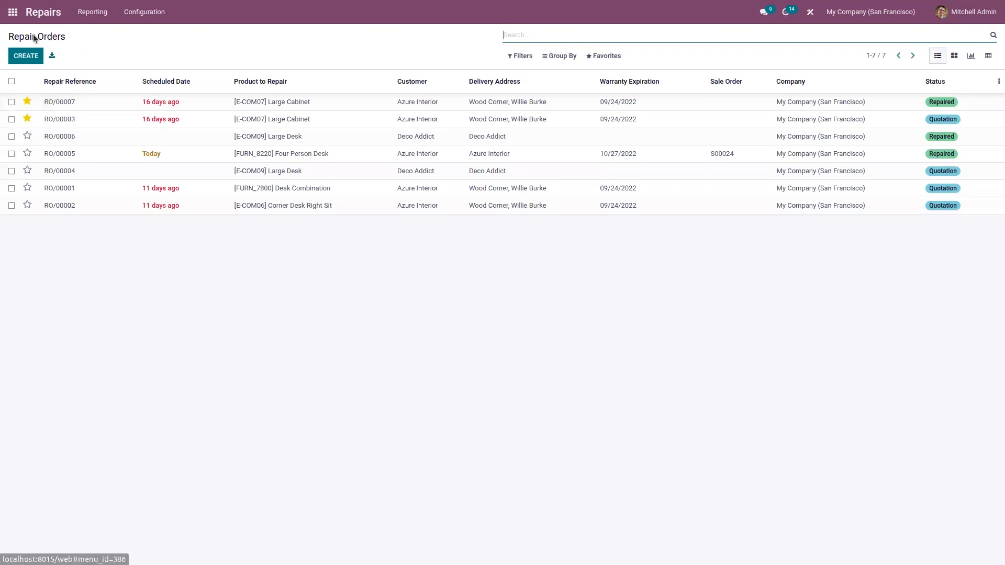
# - Create a new repair order and review its invoice method options, keeping No Invoice
pyautogui.click(30, 59)
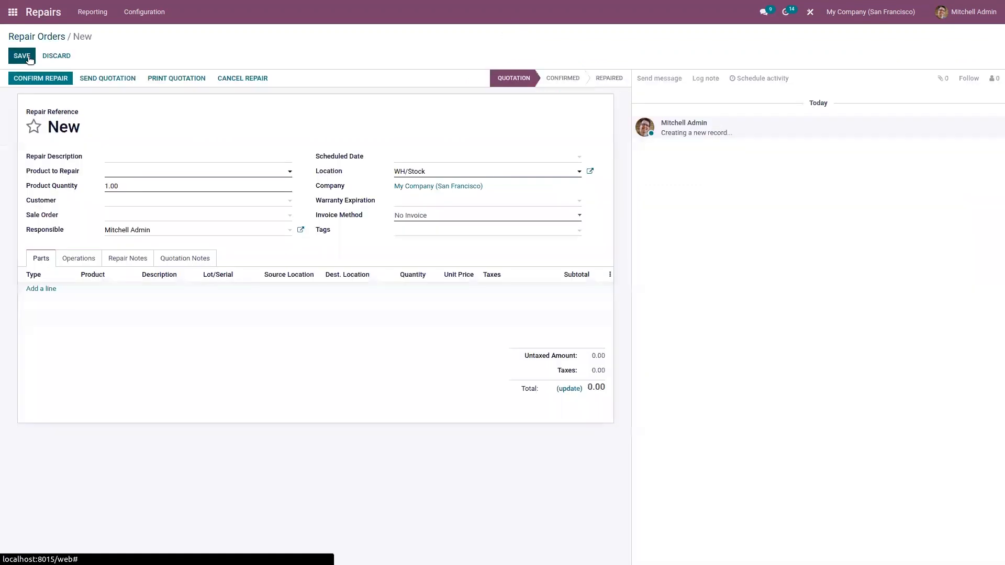
pyautogui.click(143, 157)
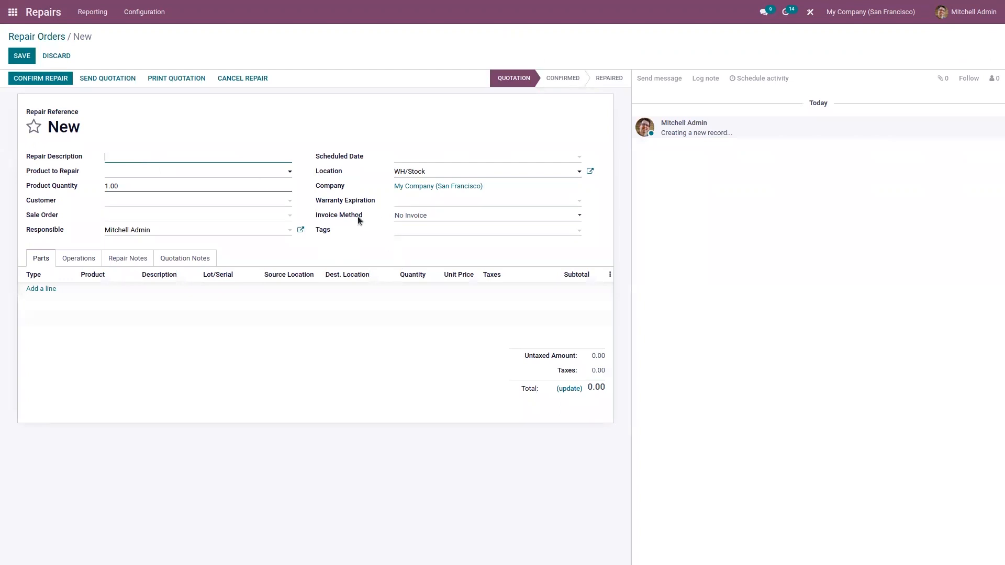
pyautogui.click(423, 216)
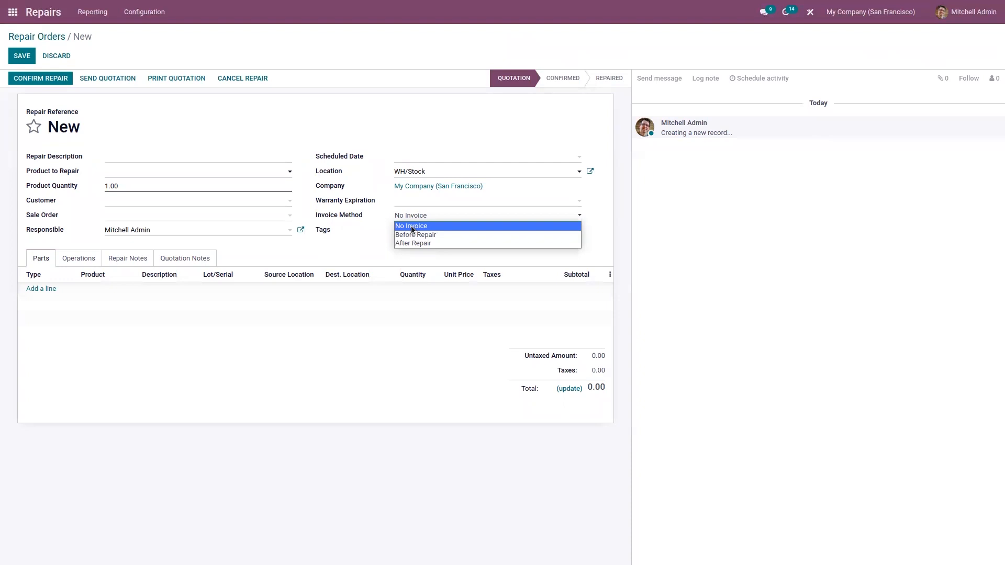
pyautogui.click(334, 250)
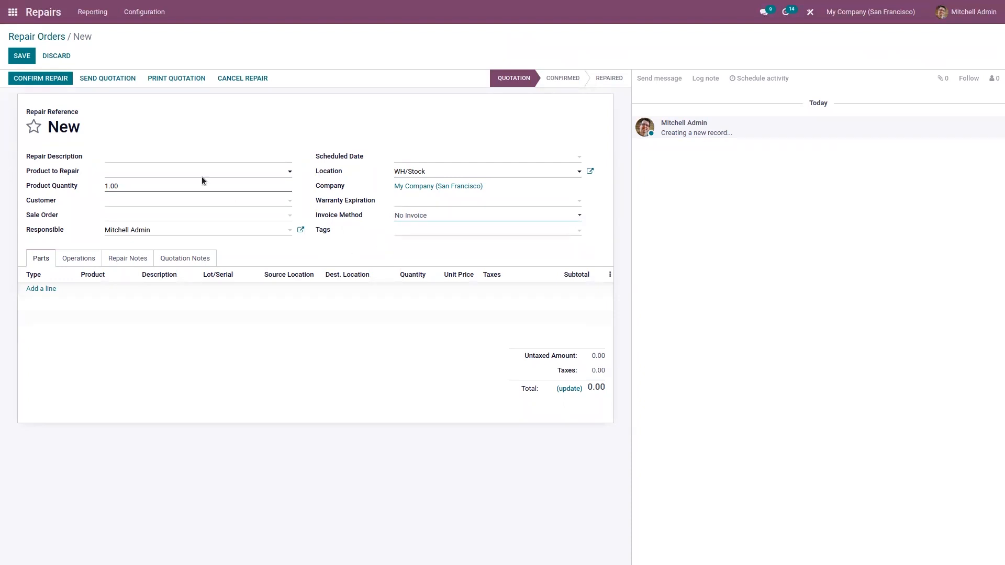
# - Enter "Repair large cabinet" as the repair description
pyautogui.click(181, 156)
pyautogui.write('Re')
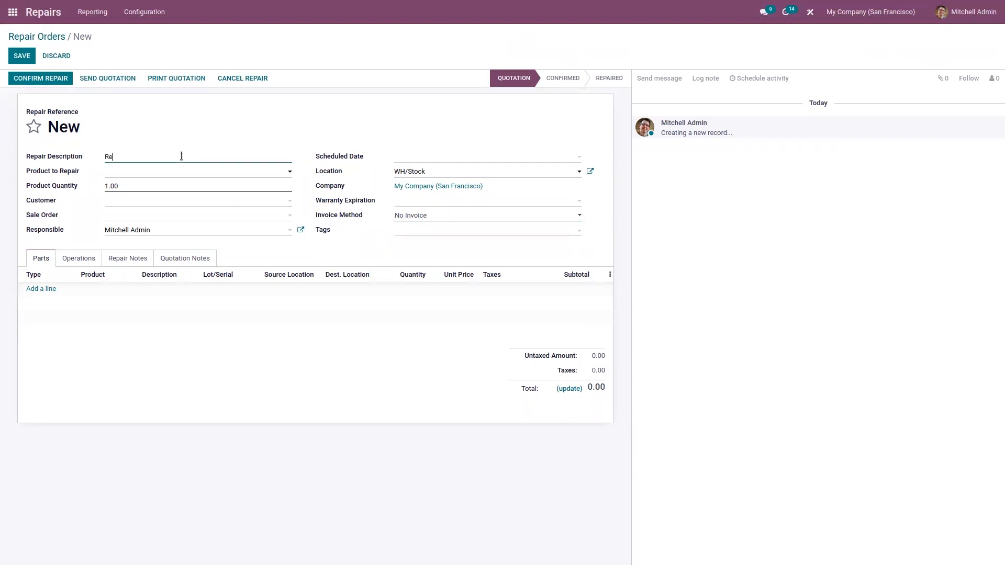
pyautogui.write('pa')
pyautogui.write('pa')
pyautogui.write('ir ')
pyautogui.write('laege')
pyautogui.press('BackSpace')
pyautogui.press('BackSpace')
pyautogui.write('rge cabo')
pyautogui.press('BackSpace')
pyautogui.write('inet')
# - Set the product to repair to [E-COM07] Large Cabinet, then review and save its product details
pyautogui.click(141, 172)
pyautogui.write('large ca')
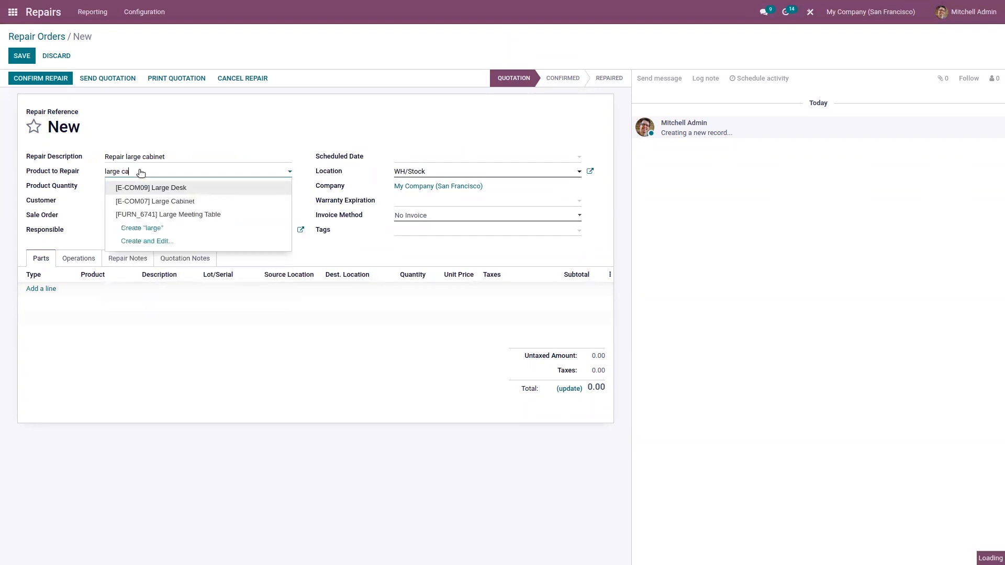
pyautogui.click(168, 187)
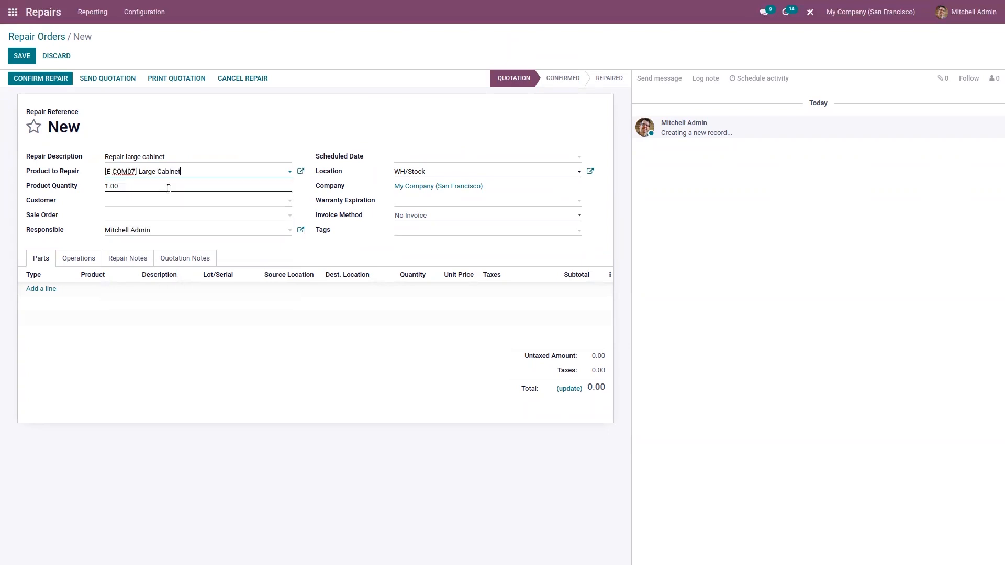
pyautogui.click(300, 172)
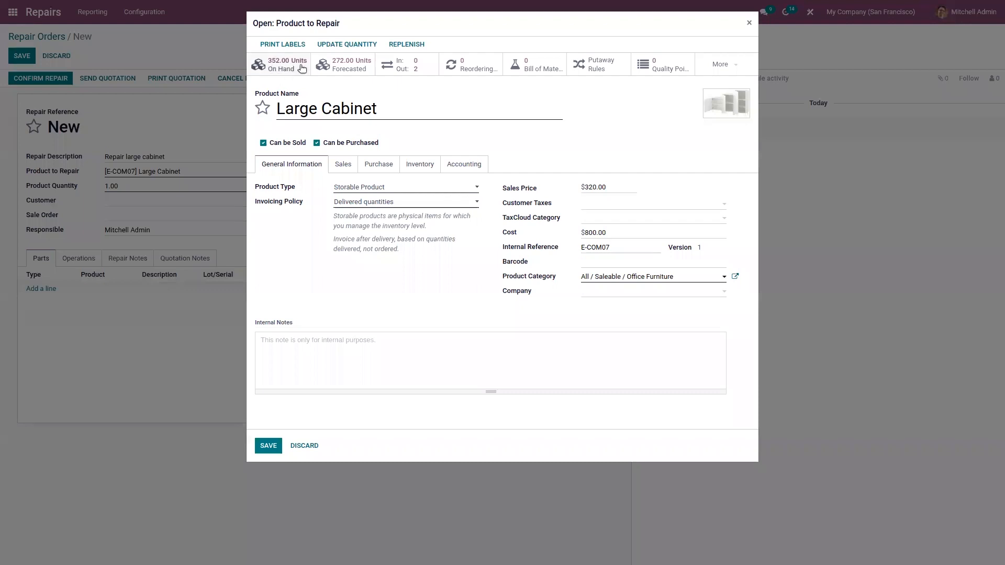
pyautogui.click(268, 446)
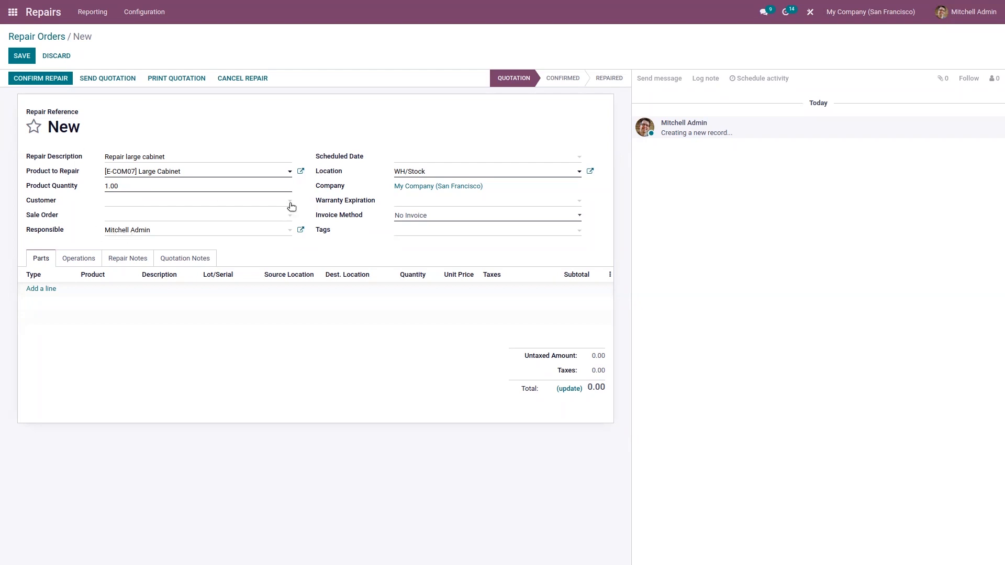
# - Fill in the scheduled date 10/05/2022, the warranty expiration 10/31/2022 and the tag Repair under warranty
pyautogui.click(420, 160)
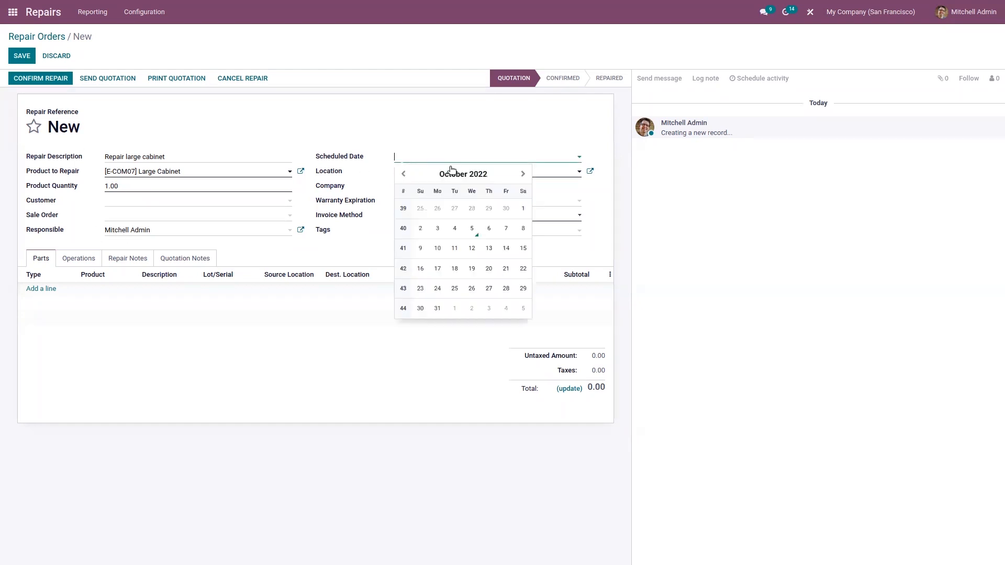
pyautogui.click(477, 234)
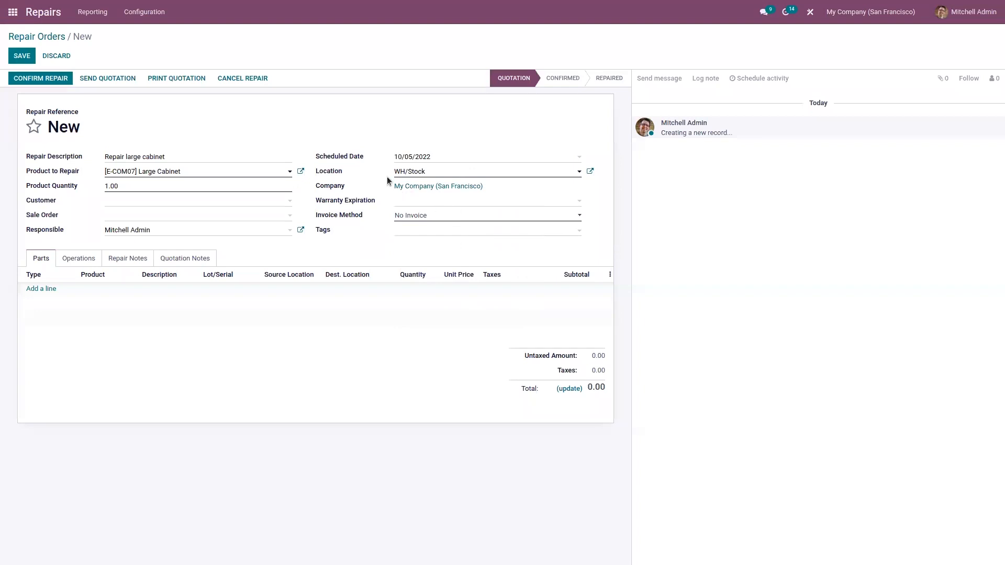
pyautogui.click(415, 203)
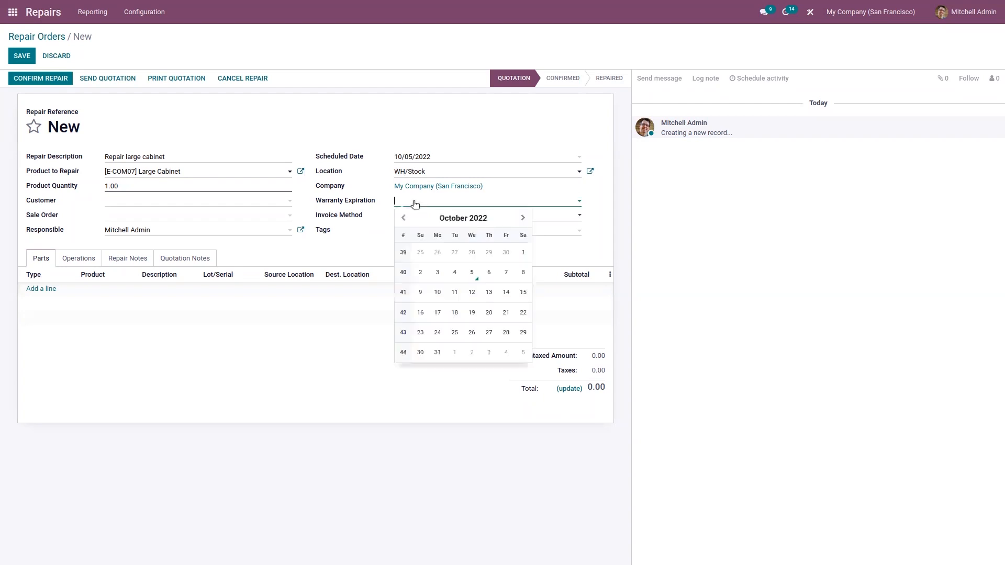
pyautogui.click(437, 352)
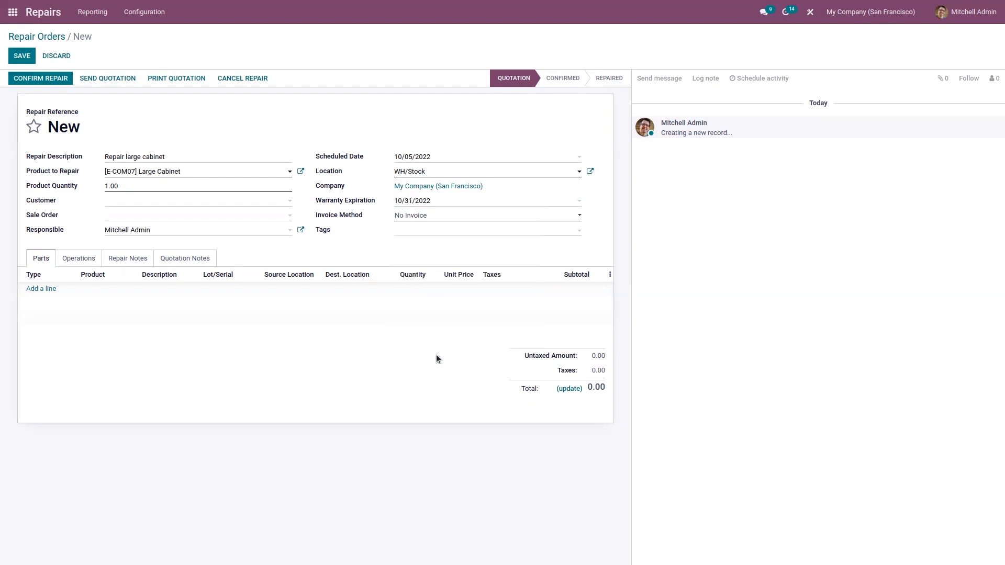
pyautogui.click(419, 234)
pyautogui.click(423, 248)
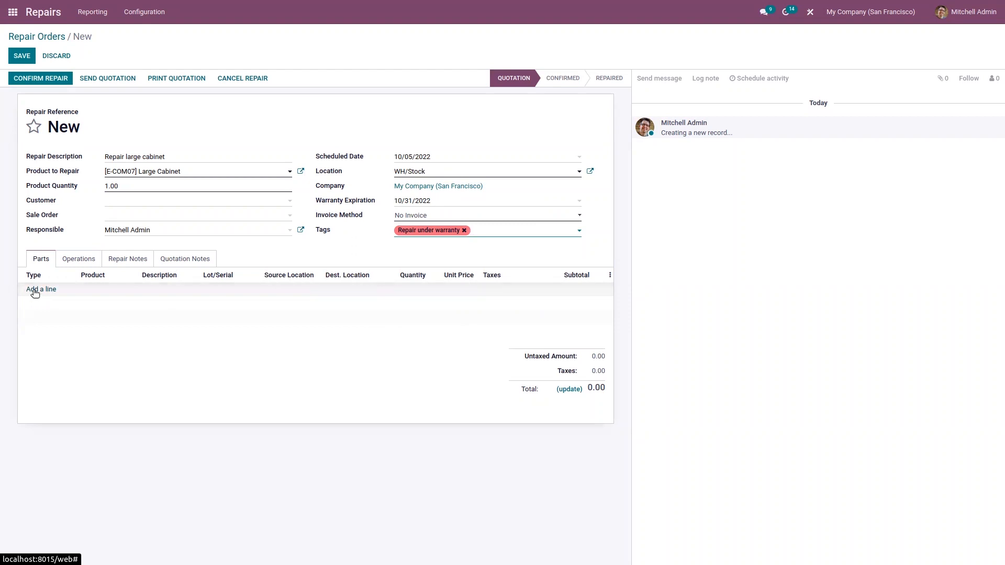
# - Add a parts line of type Remove for [CONS_25630] Screw to the repair order
pyautogui.click(35, 292)
pyautogui.click(32, 290)
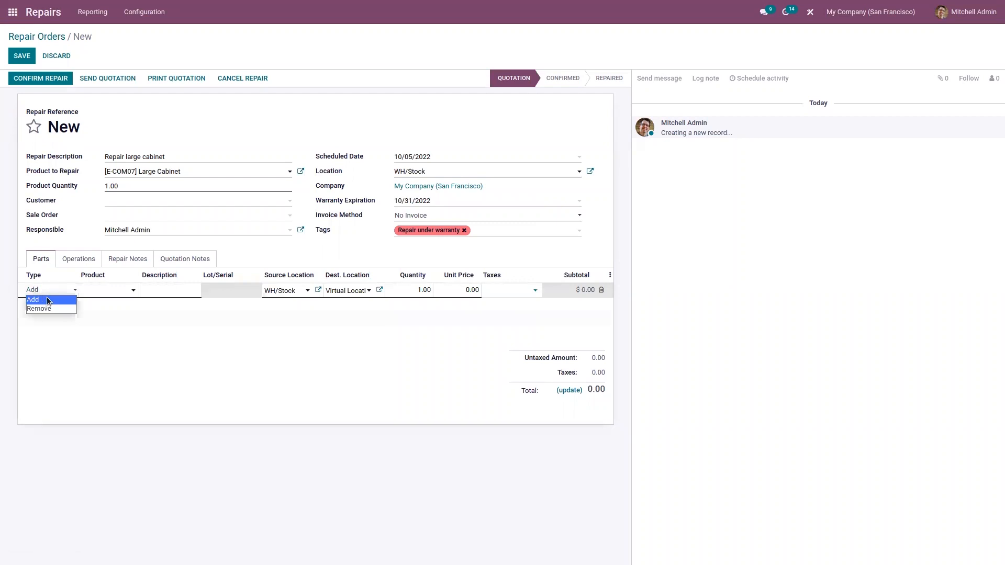
pyautogui.click(55, 303)
pyautogui.click(49, 290)
pyautogui.click(52, 310)
pyautogui.click(102, 290)
pyautogui.write('screw')
pyautogui.click(152, 309)
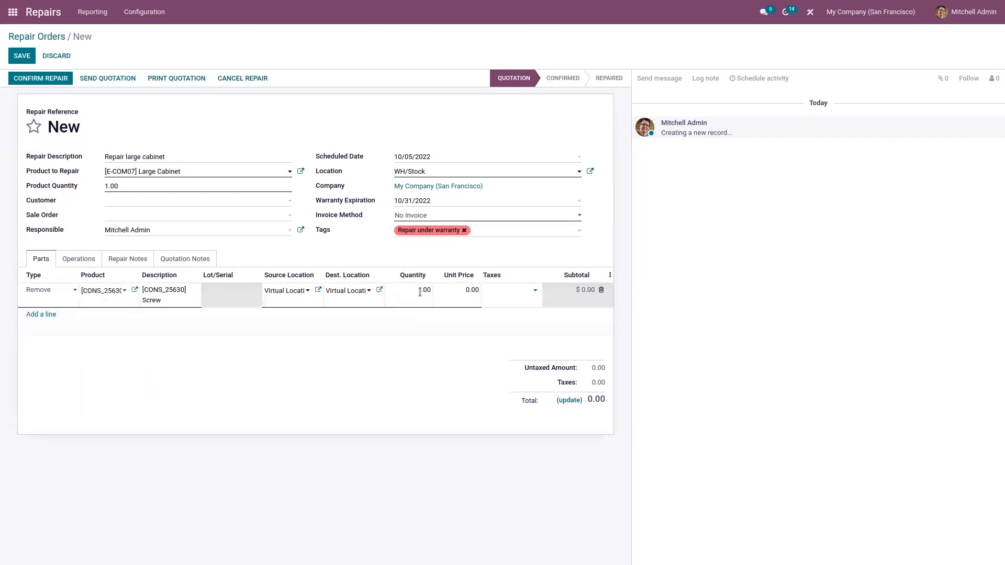
# - Add a second parts line of type Add for [CONS_25630] Screw
pyautogui.click(33, 315)
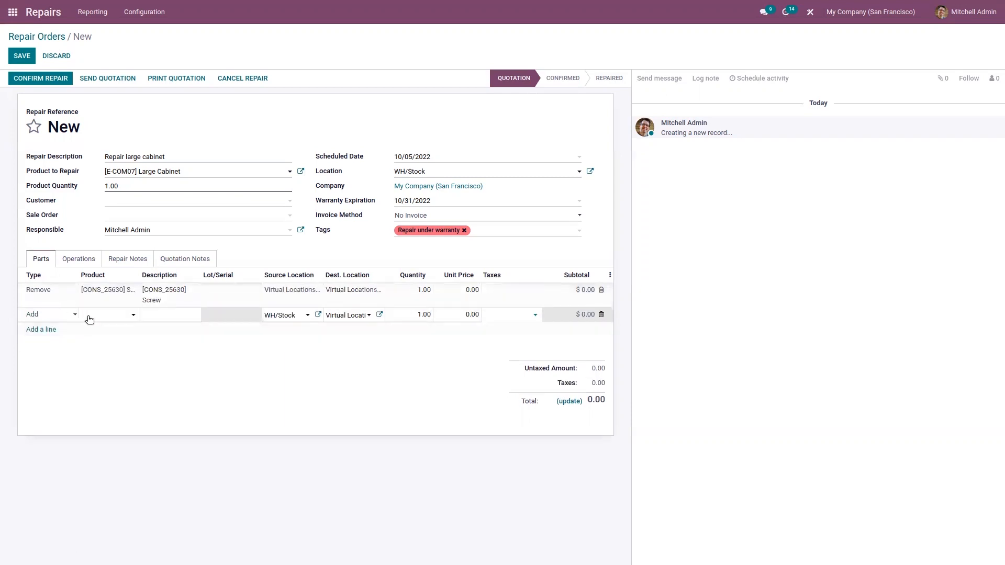
pyautogui.click(98, 316)
pyautogui.write('scre')
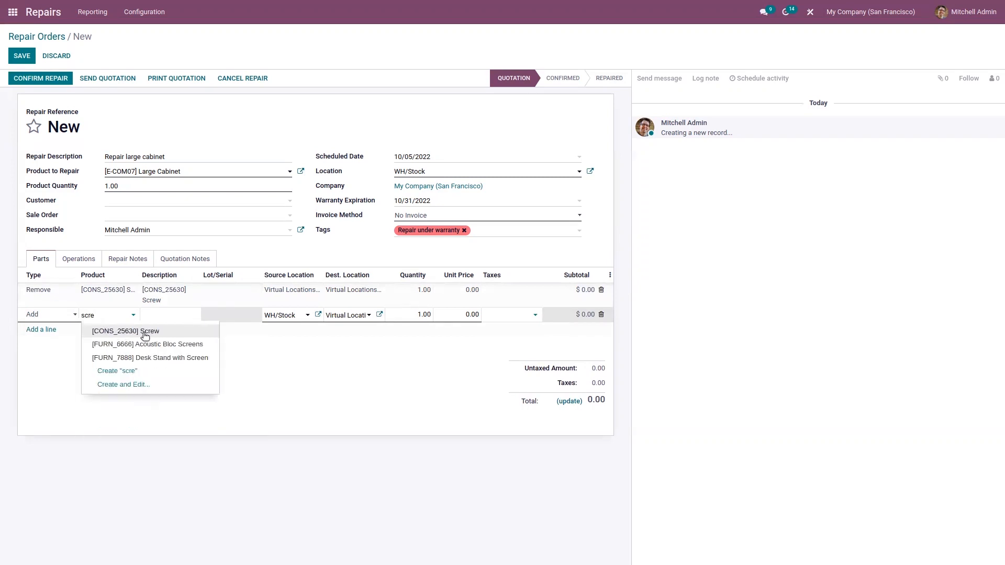
pyautogui.click(145, 334)
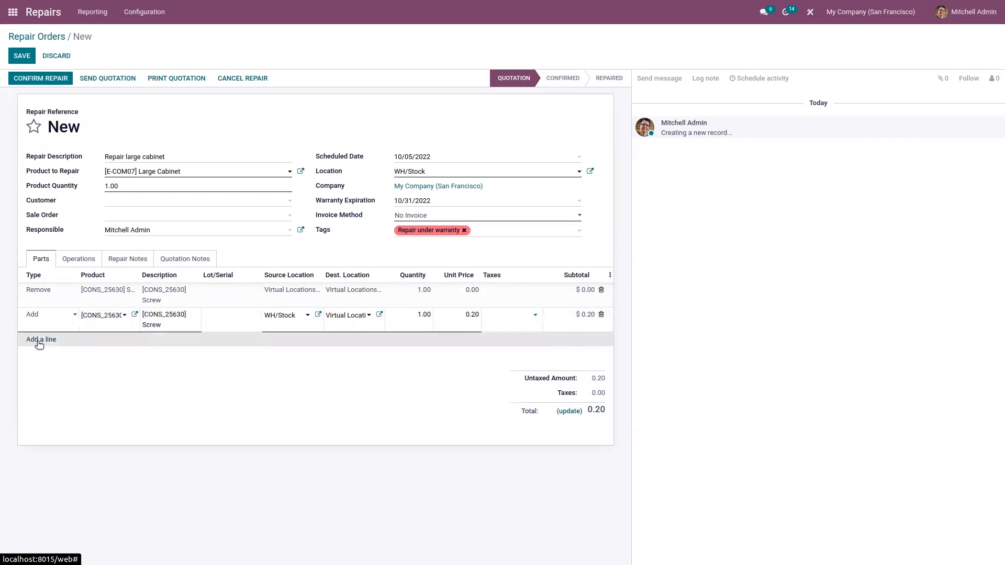
# - Add a third parts line of type Add for [CONS_89957] Bolt and check the untaxed amount
pyautogui.click(38, 341)
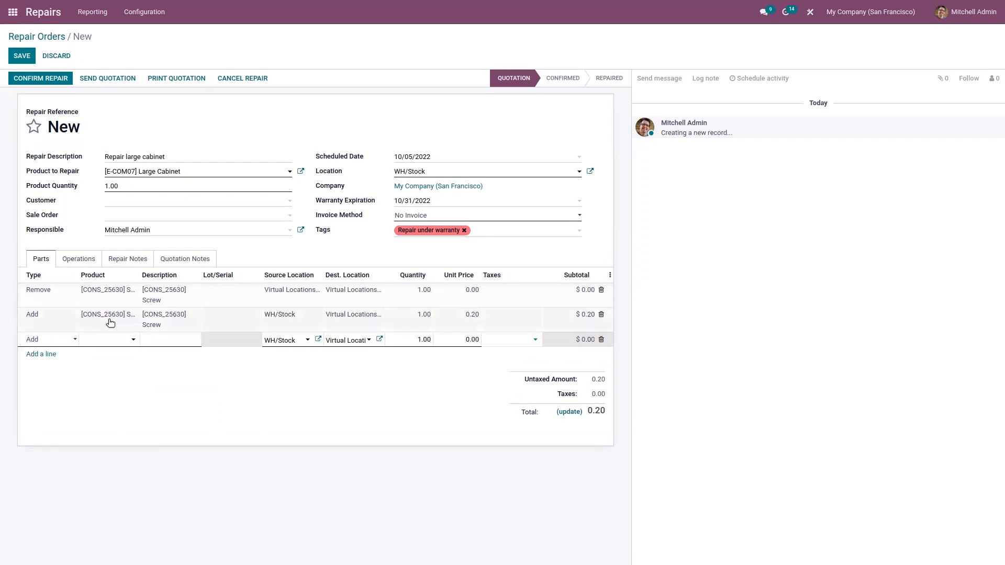
pyautogui.click(105, 340)
pyautogui.write('bol')
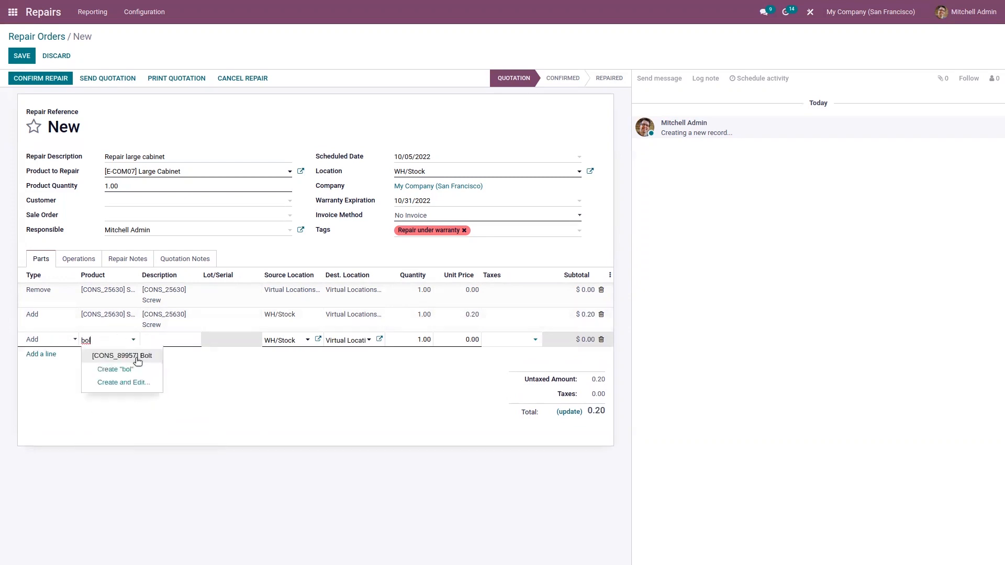
pyautogui.click(137, 356)
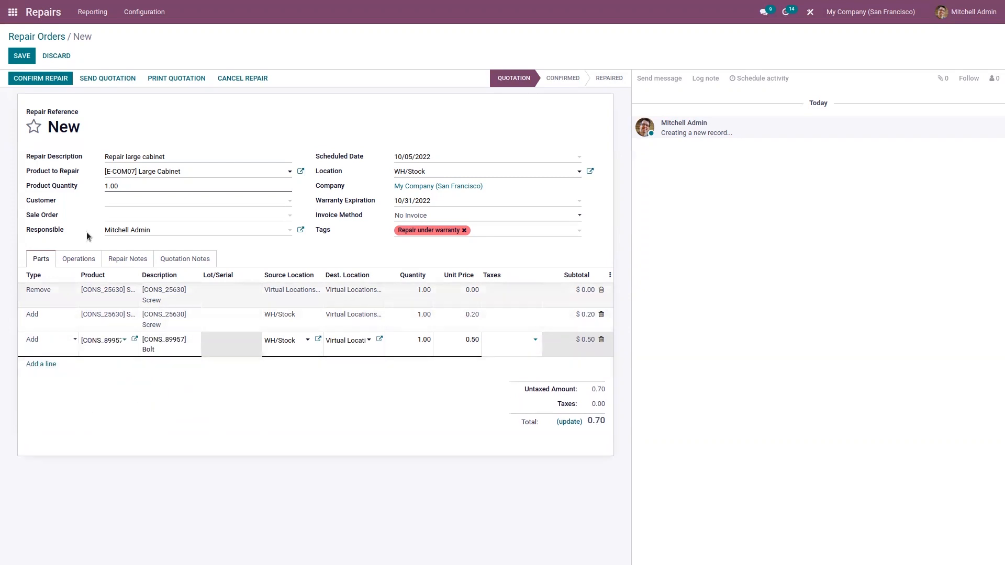
pyautogui.click(416, 376)
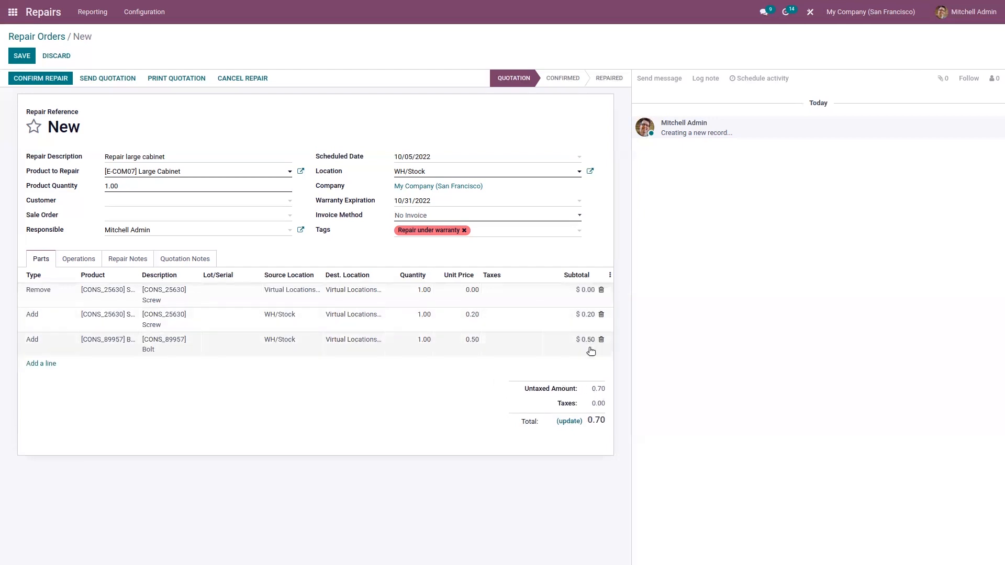
pyautogui.moveTo(592, 389); pyautogui.dragTo(606, 390)
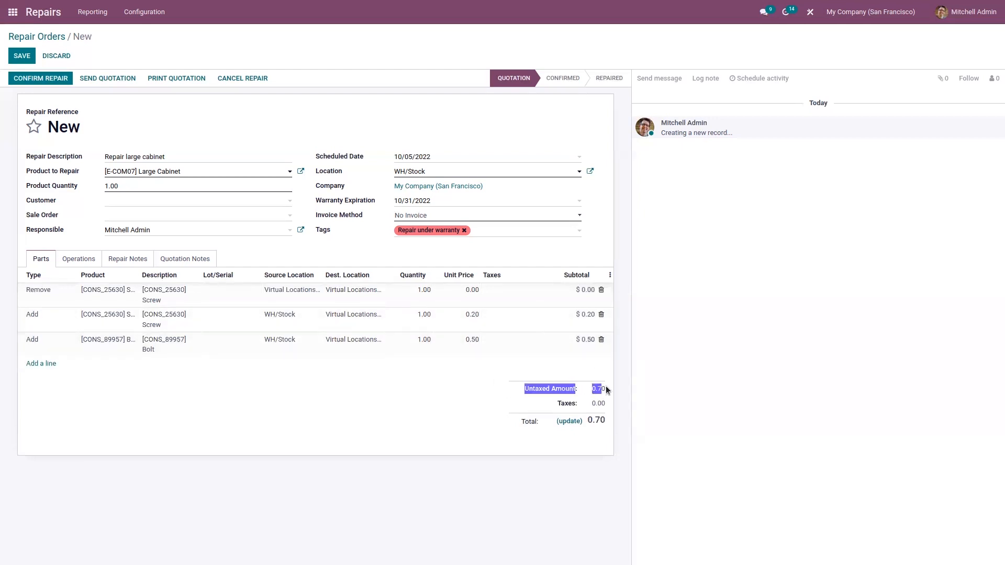
pyautogui.click(497, 253)
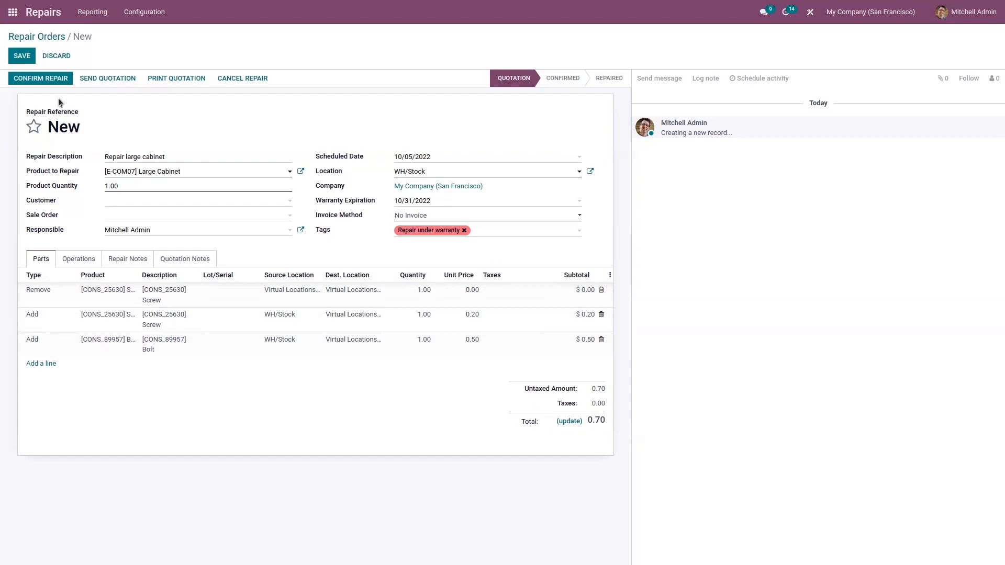
# - Prepare the quotation email for the repair order, and download and view its attachment RO_00008.pdf
pyautogui.click(108, 79)
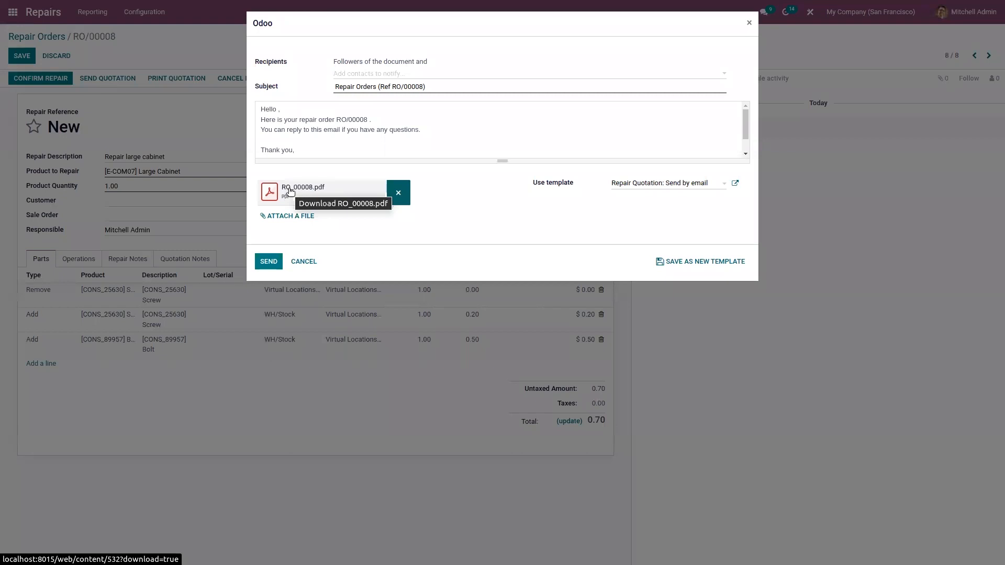
pyautogui.click(291, 192)
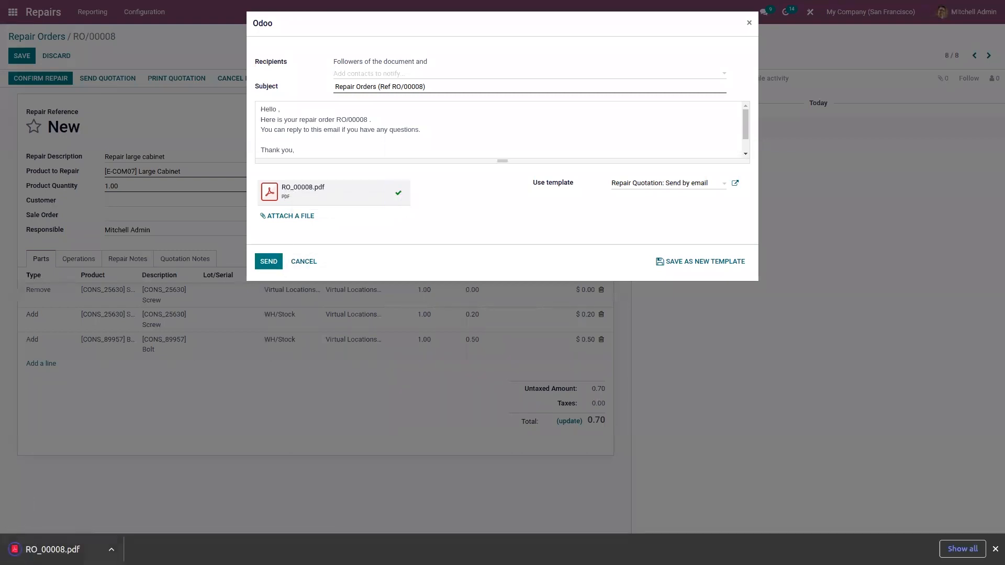
pyautogui.click(58, 549)
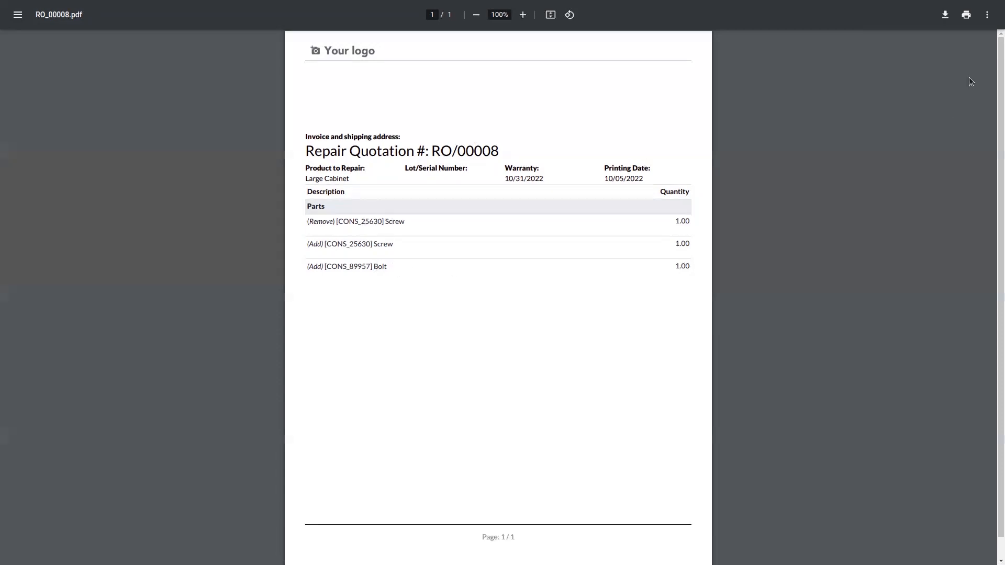
pyautogui.hotkey('ctrl', 'w')
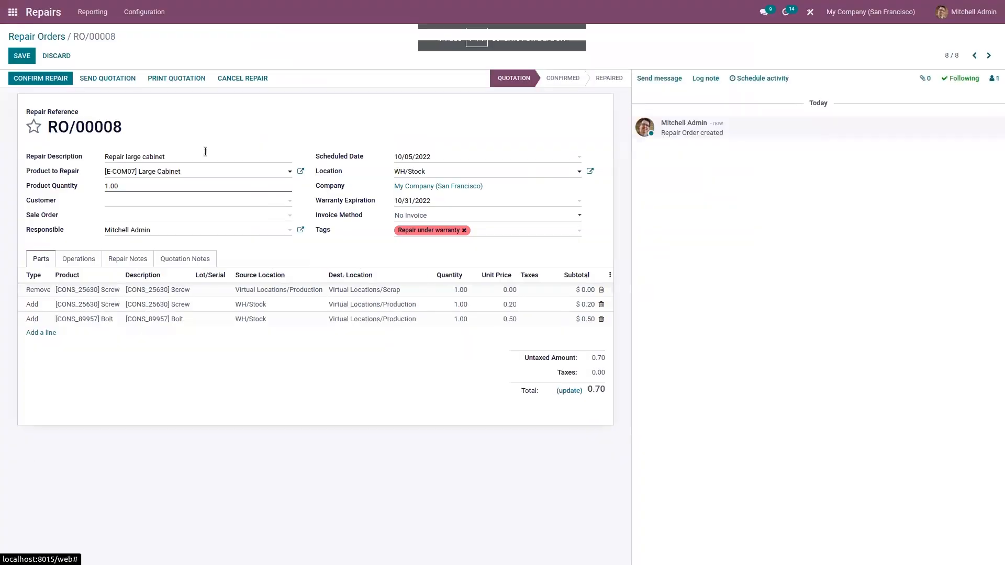
# - Confirm repair order RO/00008 and carry it through the start and end of the repair
pyautogui.click(26, 78)
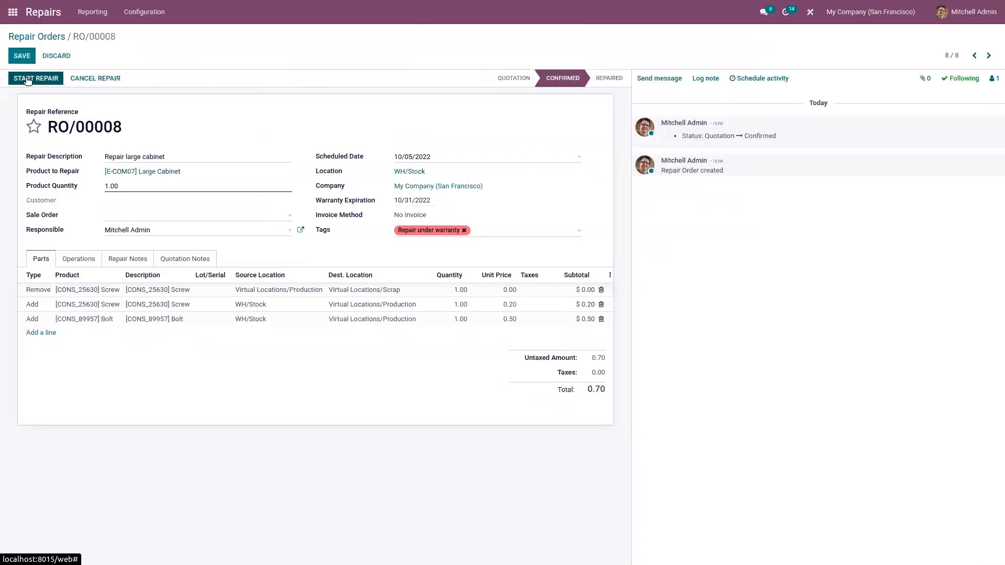
pyautogui.click(26, 77)
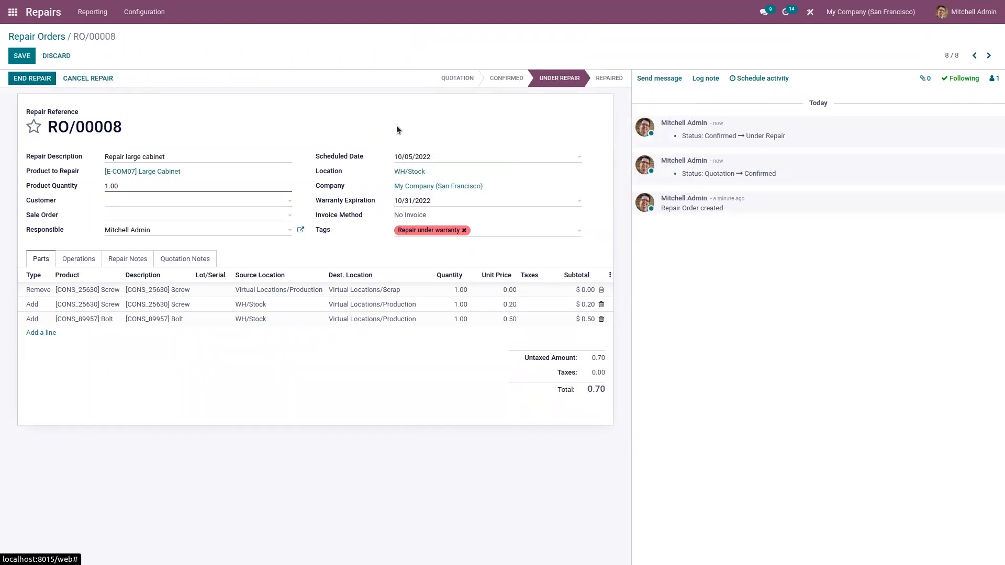
pyautogui.click(37, 82)
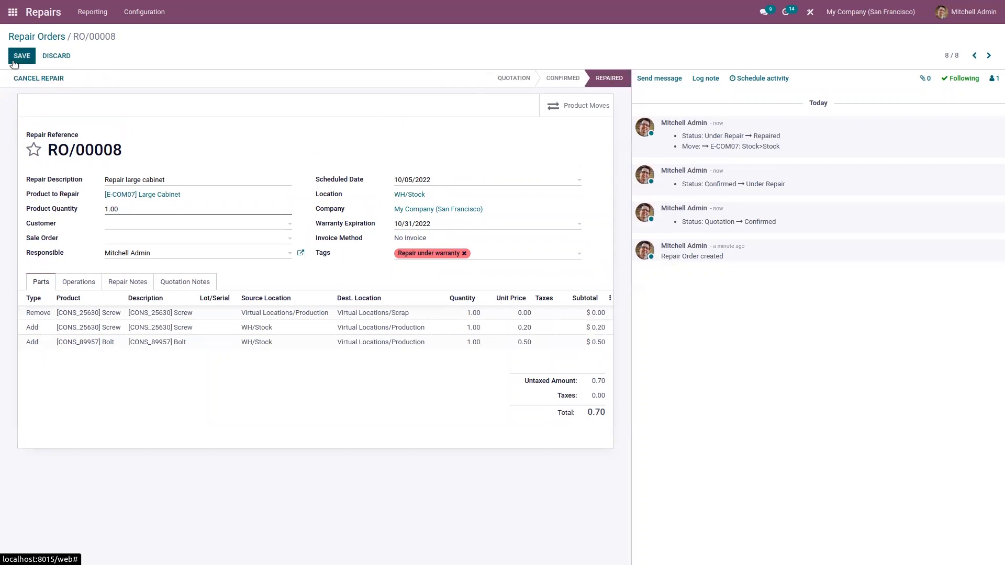
# - Duplicate the Large Cabinet repair order RO/00007 and keep After Repair as the copy's invoice method
pyautogui.click(46, 38)
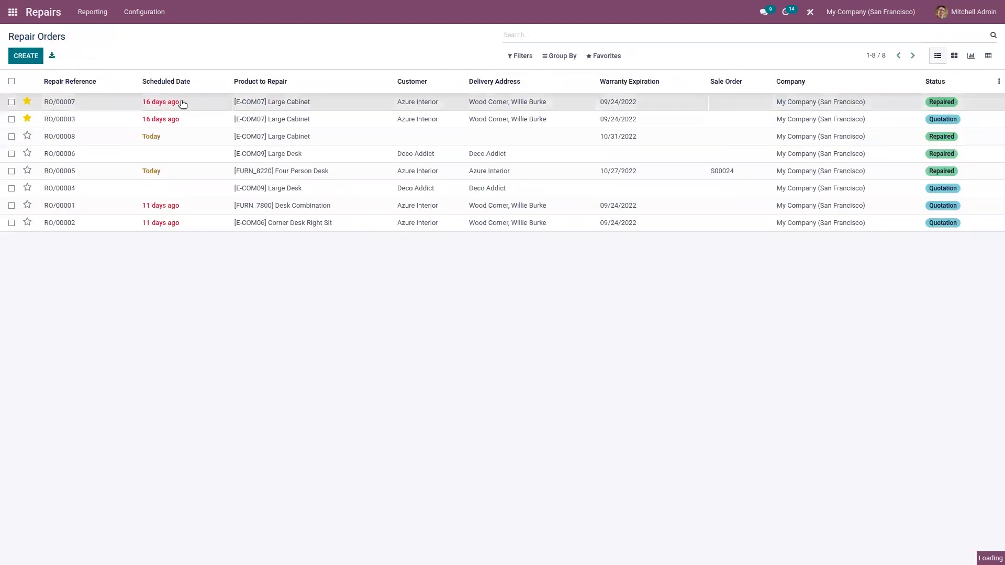
pyautogui.click(183, 102)
pyautogui.click(472, 61)
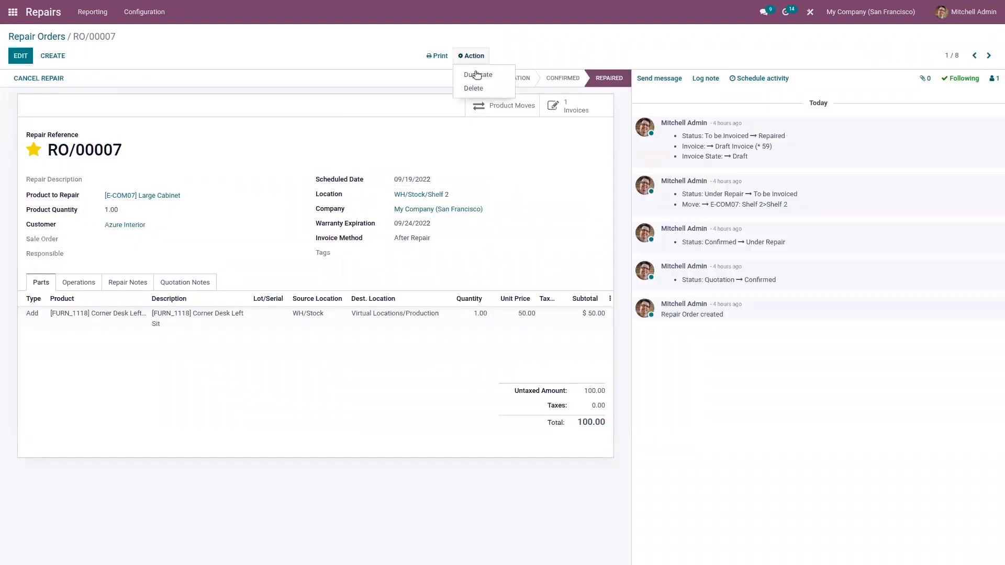
pyautogui.click(476, 77)
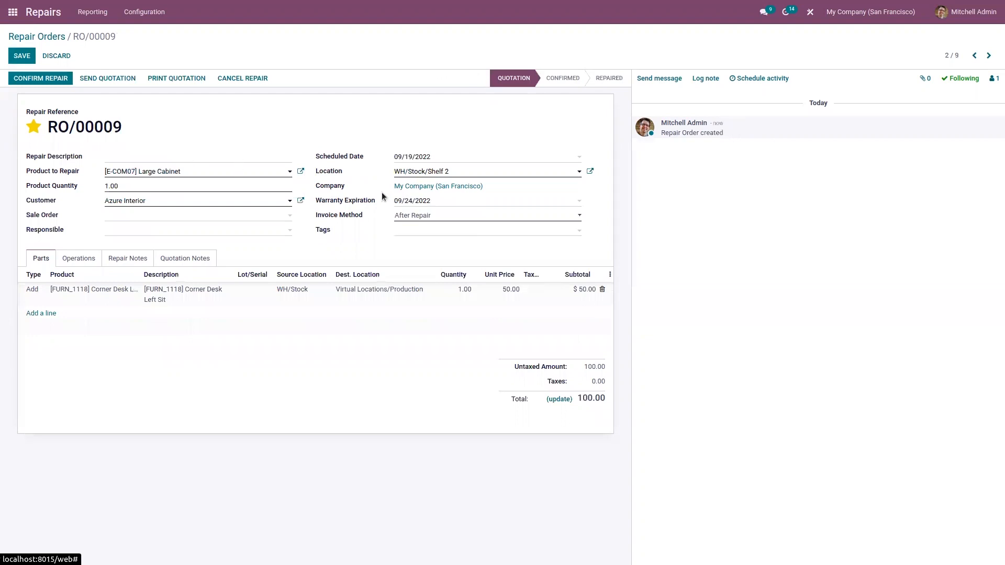
pyautogui.click(416, 216)
pyautogui.click(429, 240)
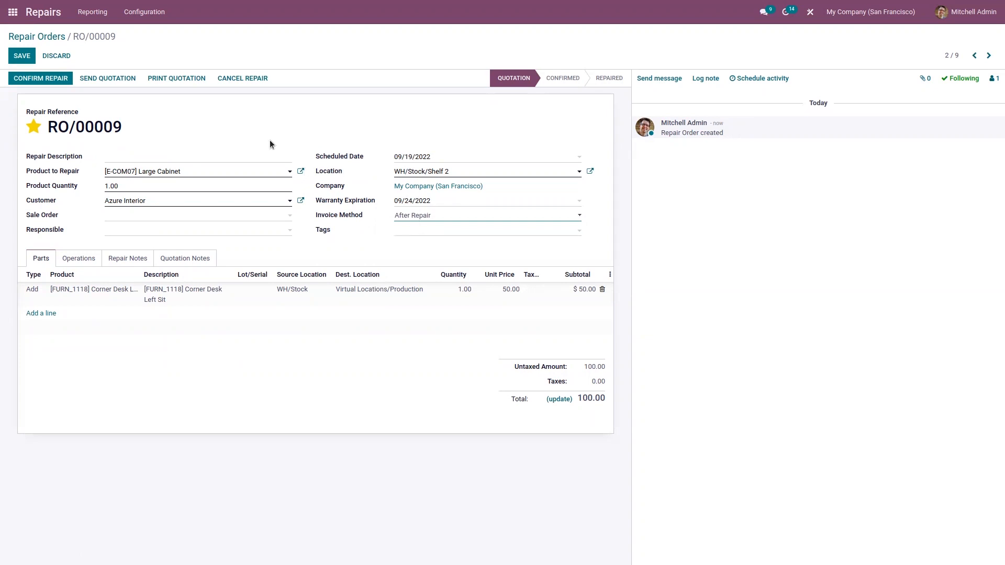
# - Try to confirm the duplicated repair order, discard the confirmation, and set its location to WH/Stock
pyautogui.click(40, 80)
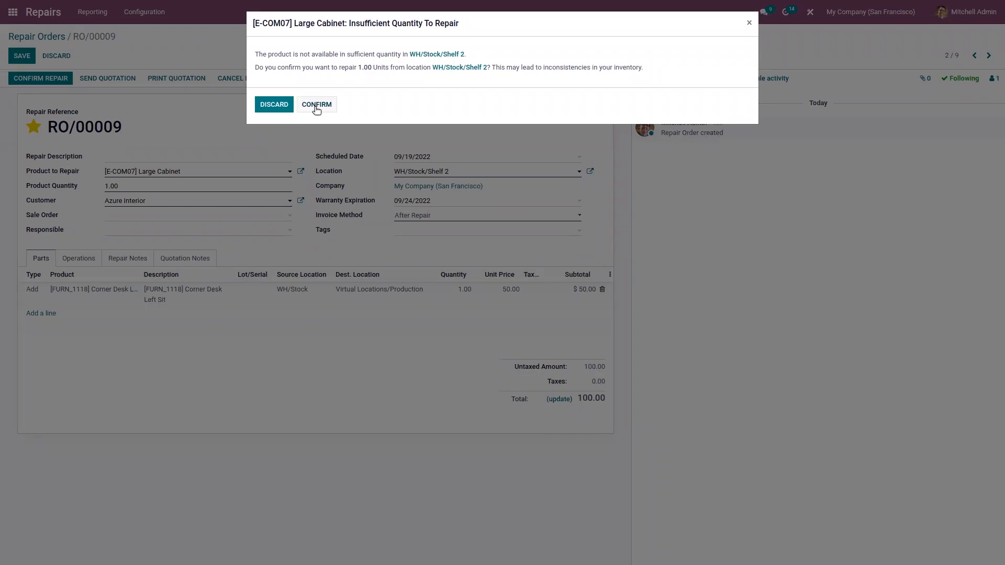
pyautogui.click(274, 104)
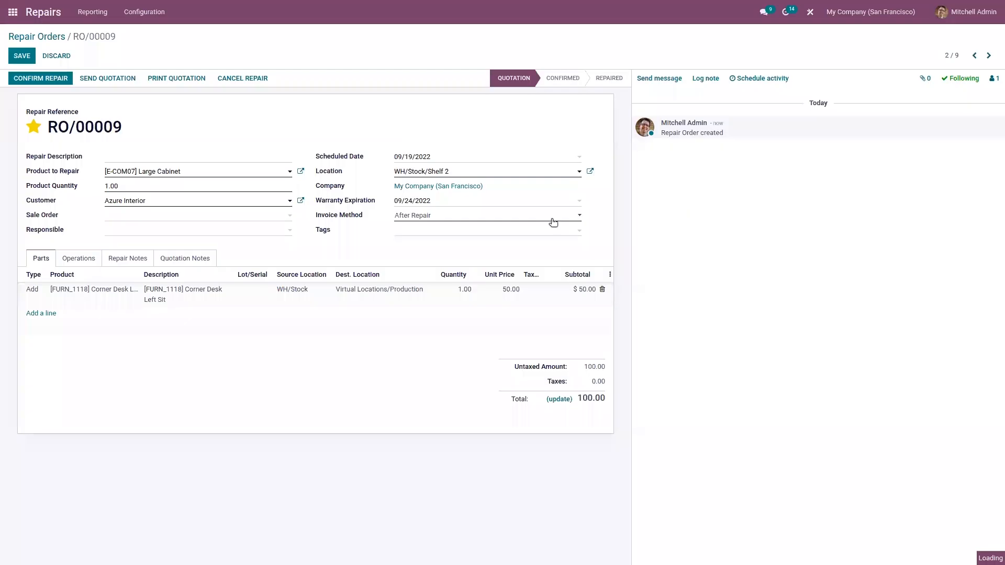
pyautogui.click(480, 171)
pyautogui.press('BackSpace')
pyautogui.press('BackSpace')
pyautogui.press('BackSpace')
pyautogui.press('BackSpace')
pyautogui.press('BackSpace')
pyautogui.press('BackSpace')
pyautogui.press('BackSpace')
pyautogui.press('BackSpace')
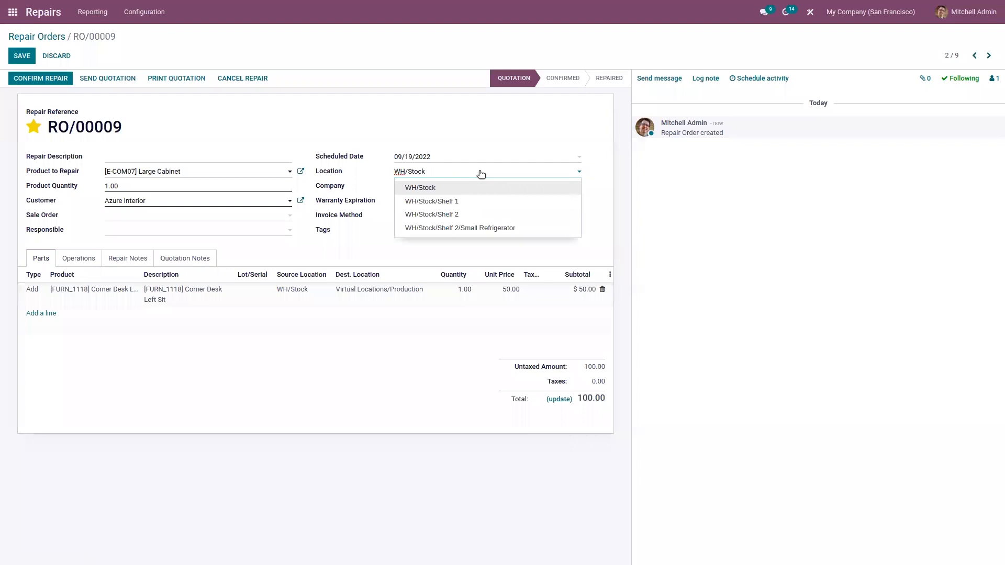
pyautogui.click(420, 189)
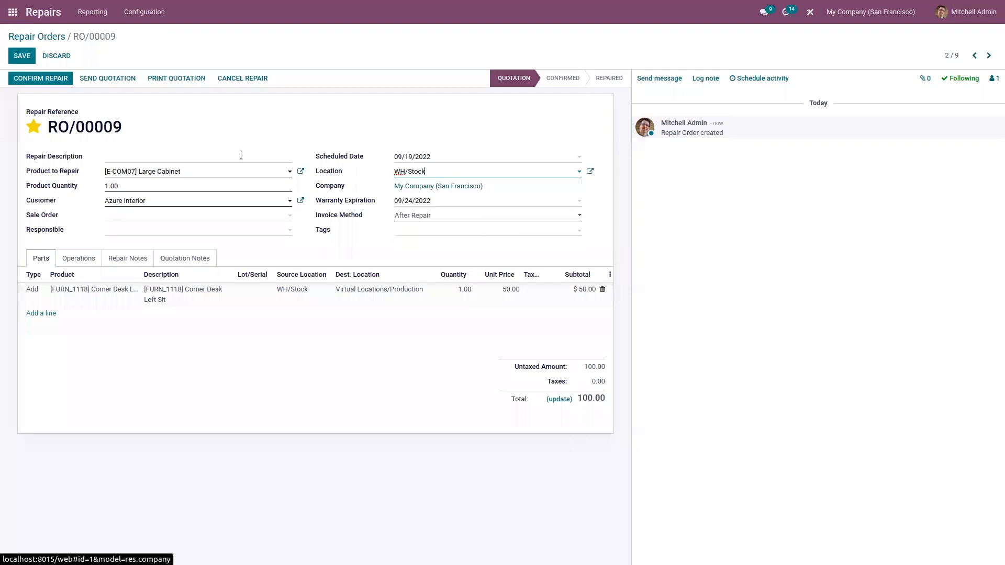
# - Confirm repair order RO/00009 and carry it through the start and end of the repair
pyautogui.click(41, 79)
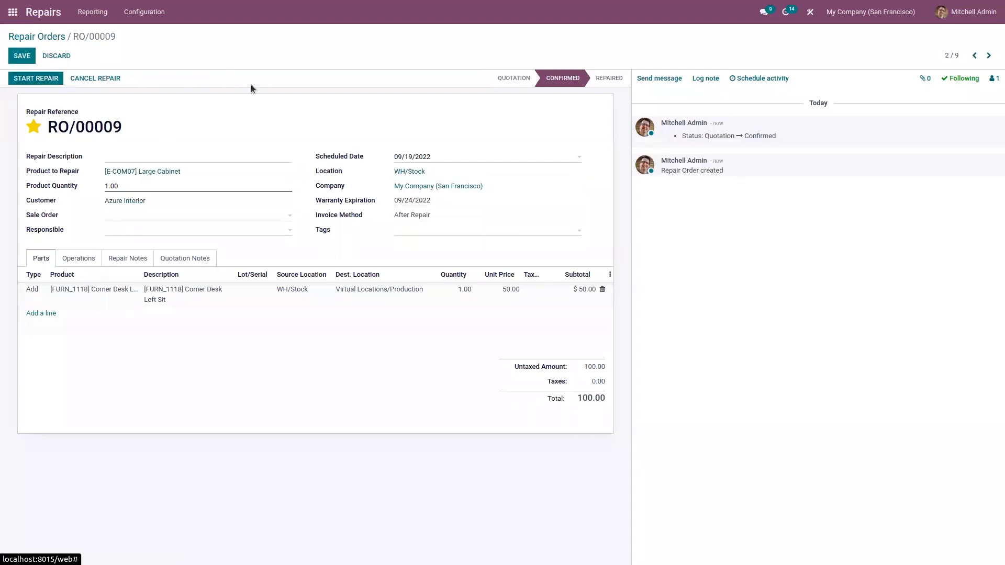
pyautogui.click(31, 77)
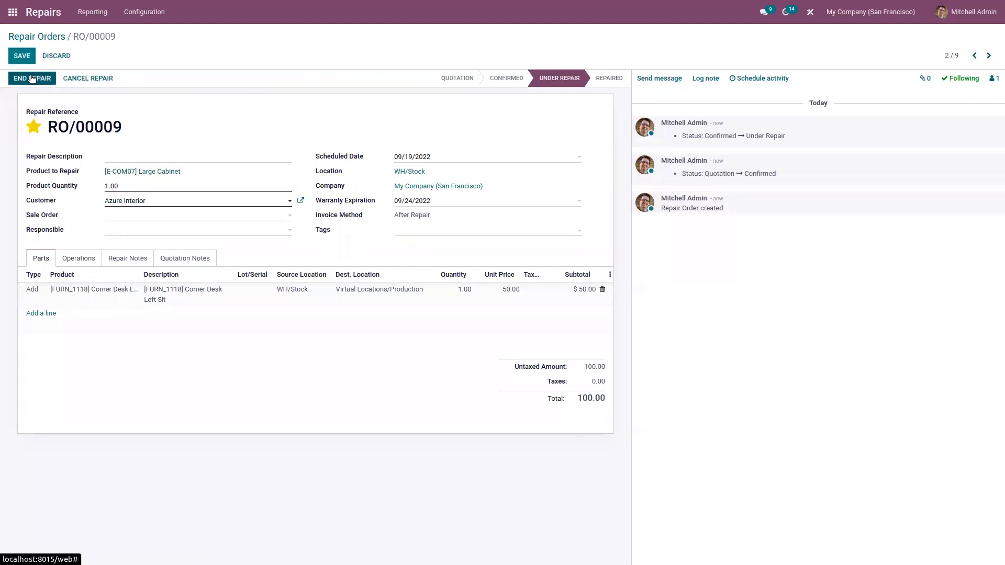
pyautogui.click(31, 78)
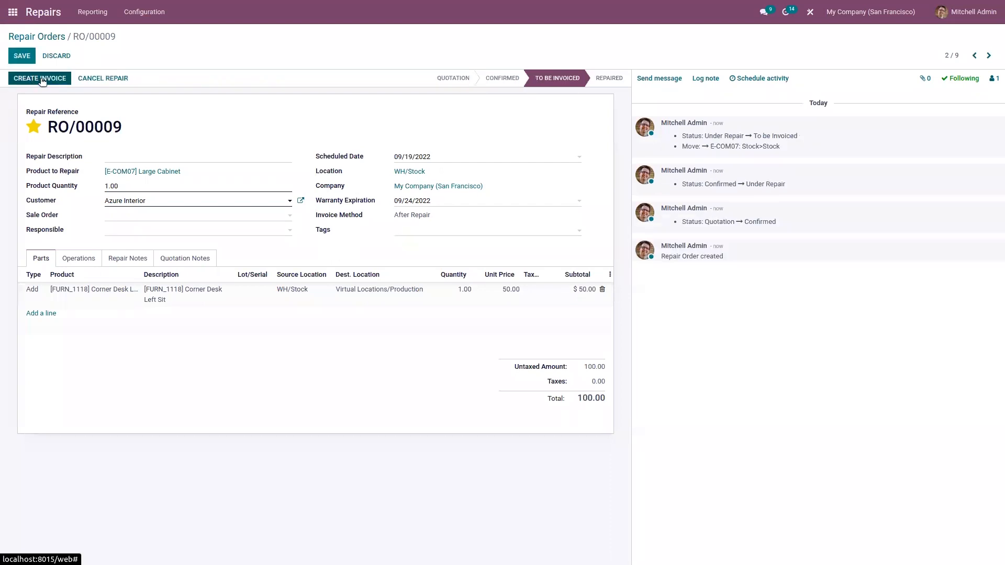
# - Create the customer invoice for repair order RO/00009, open the draft and confirm it
pyautogui.click(41, 79)
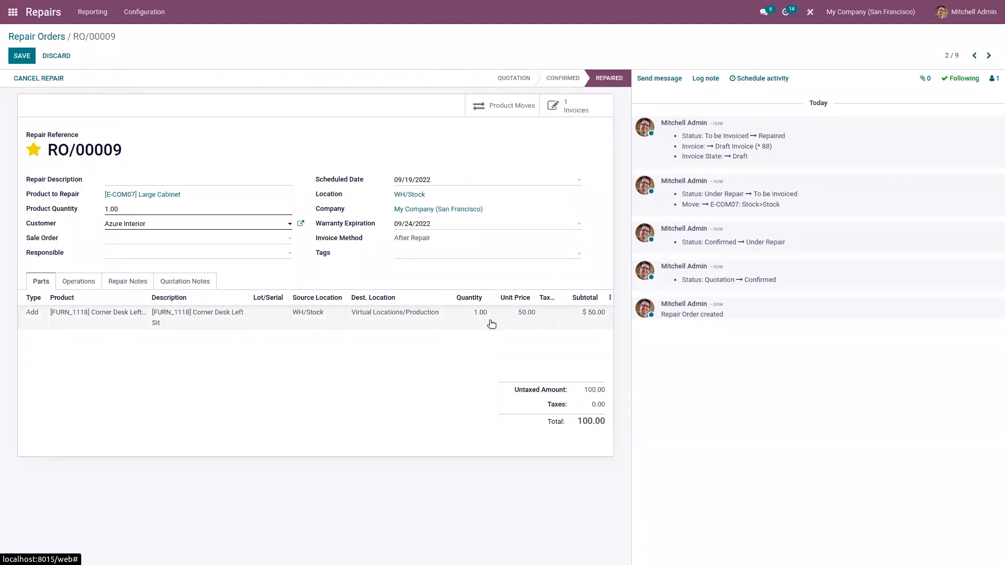
pyautogui.click(569, 100)
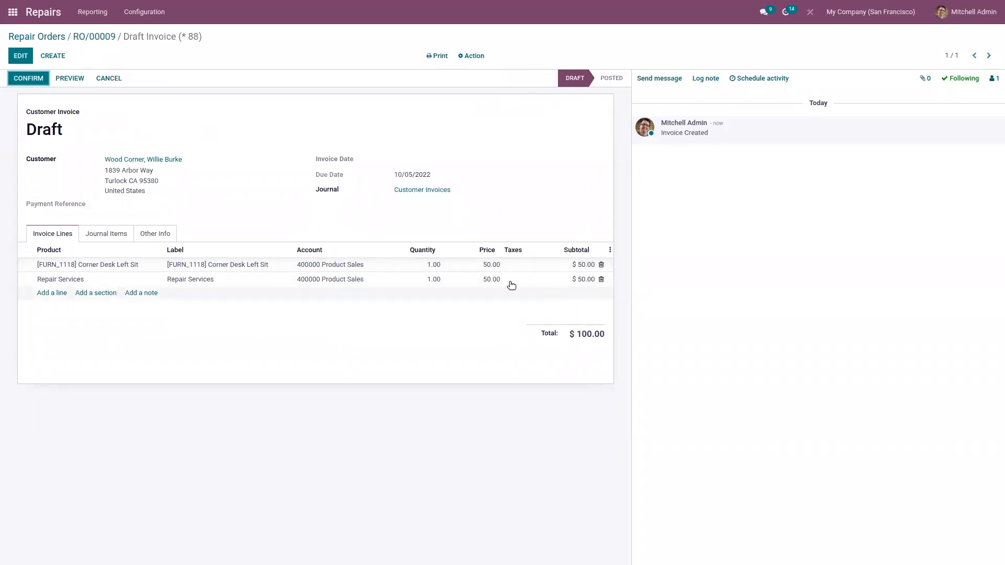
pyautogui.click(23, 80)
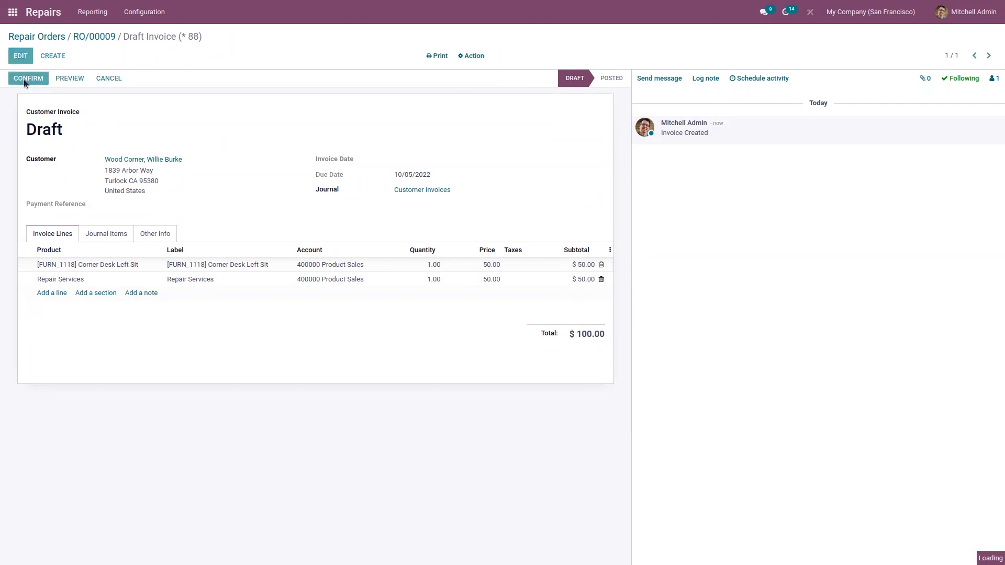
# - Duplicate the newest repaired Large Cabinet order, with Before Repair as the copy's invoice method, and save it
pyautogui.click(54, 41)
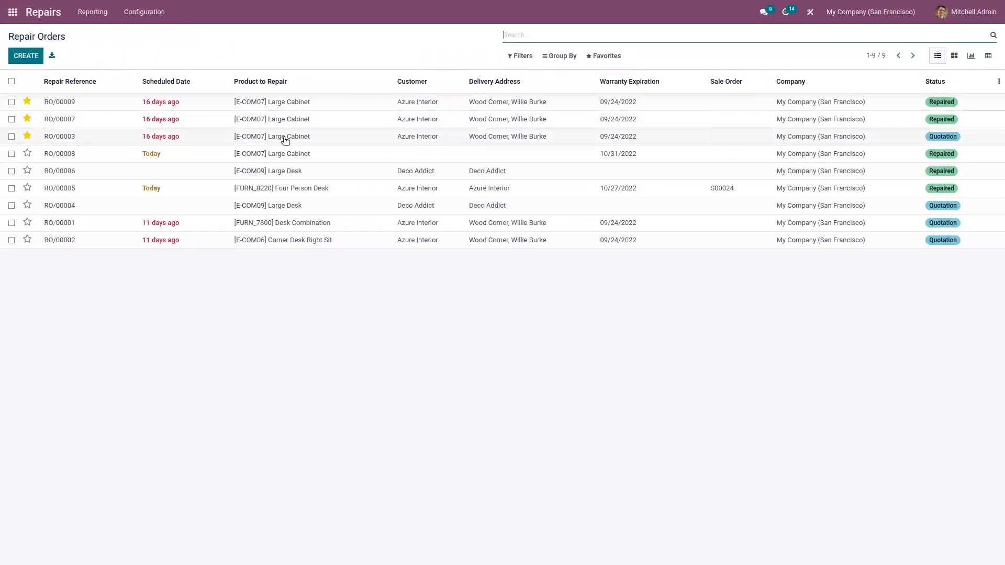
pyautogui.click(324, 103)
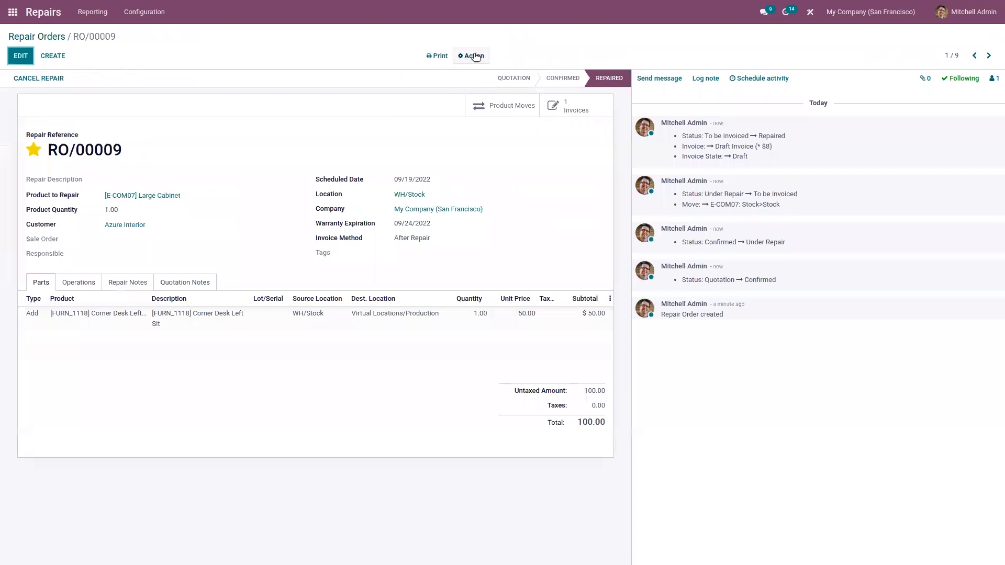
pyautogui.click(473, 56)
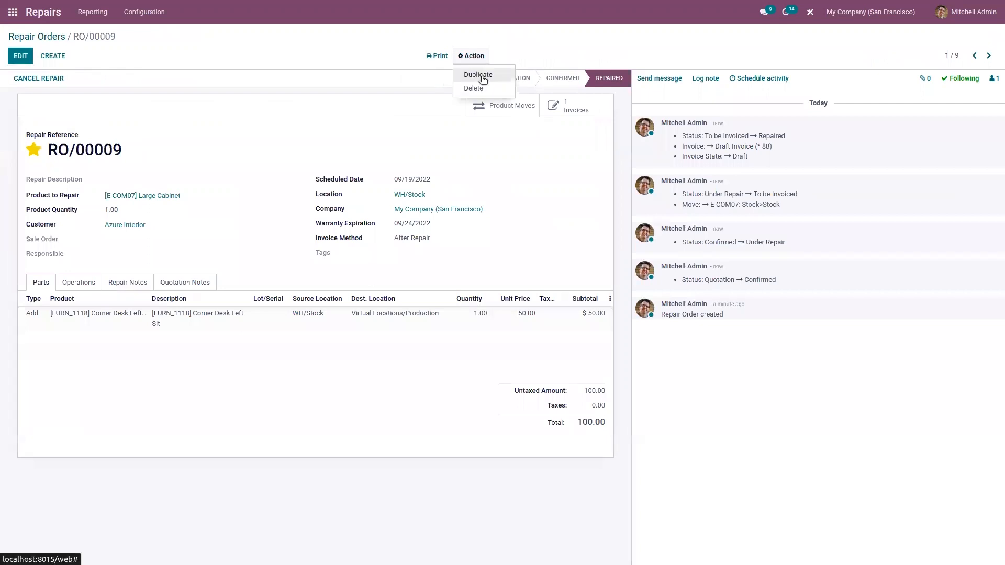
pyautogui.click(479, 75)
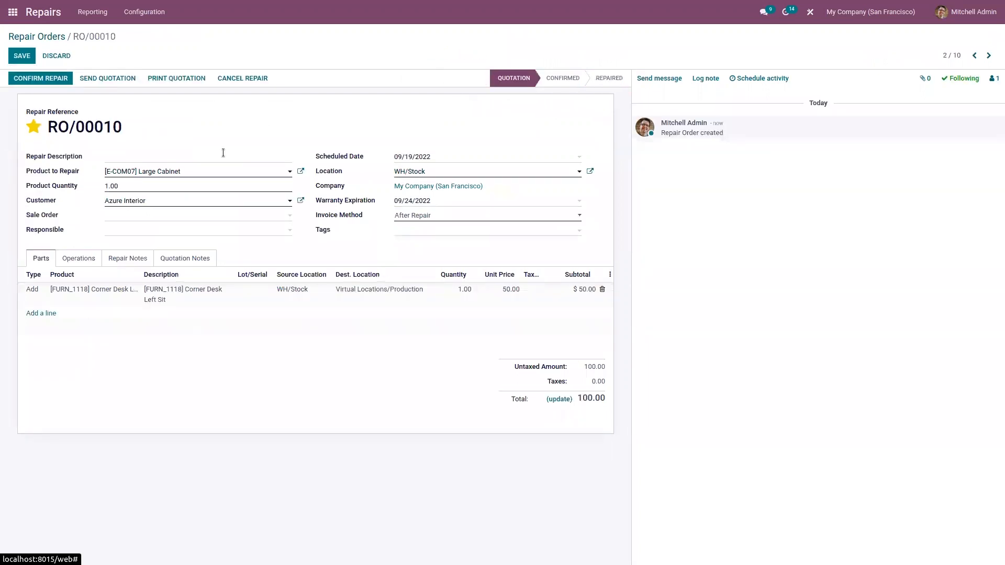
pyautogui.click(410, 215)
pyautogui.click(415, 235)
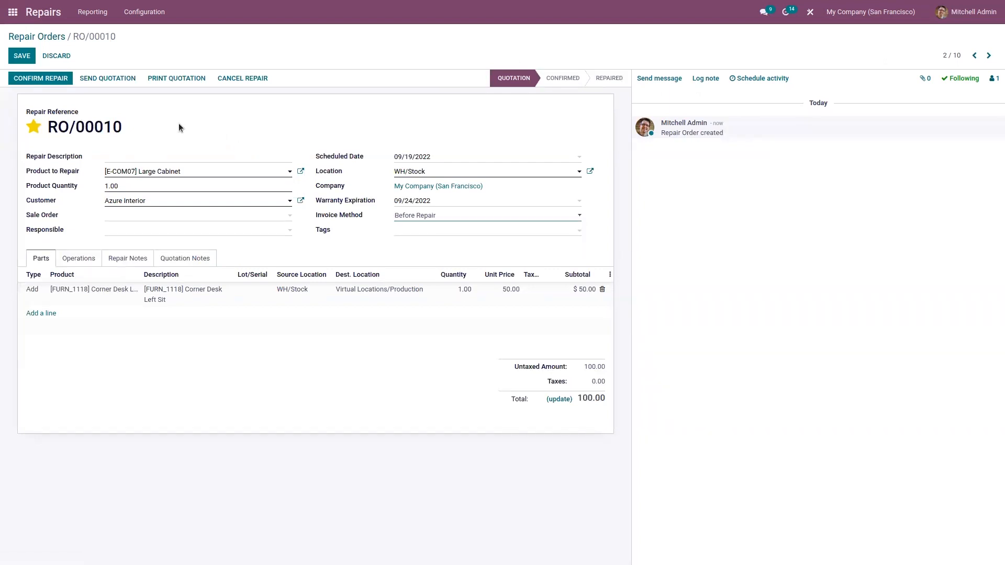
pyautogui.click(25, 58)
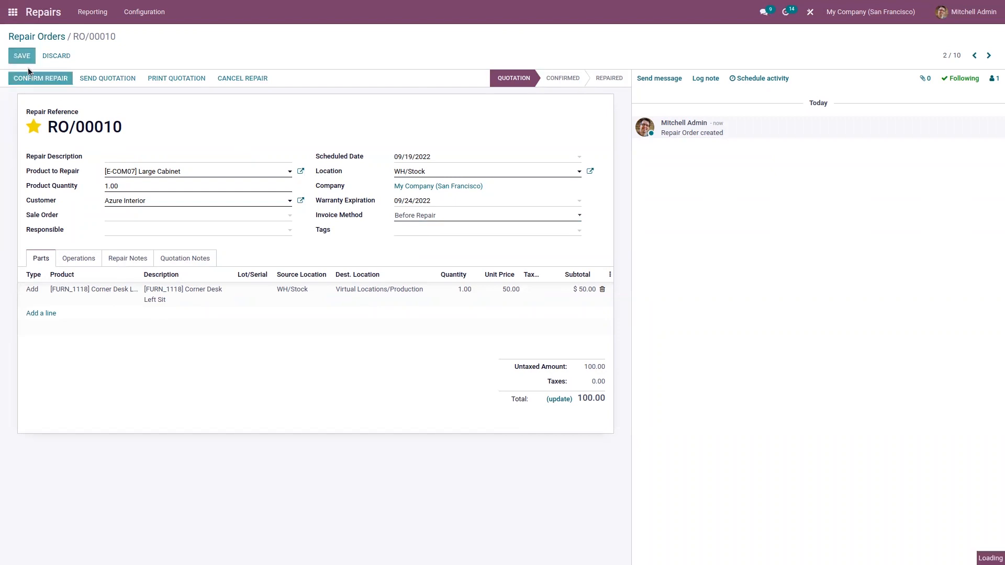
# - Confirm the duplicated Large Cabinet repair order, then create its customer invoice and confirm the draft
pyautogui.click(36, 78)
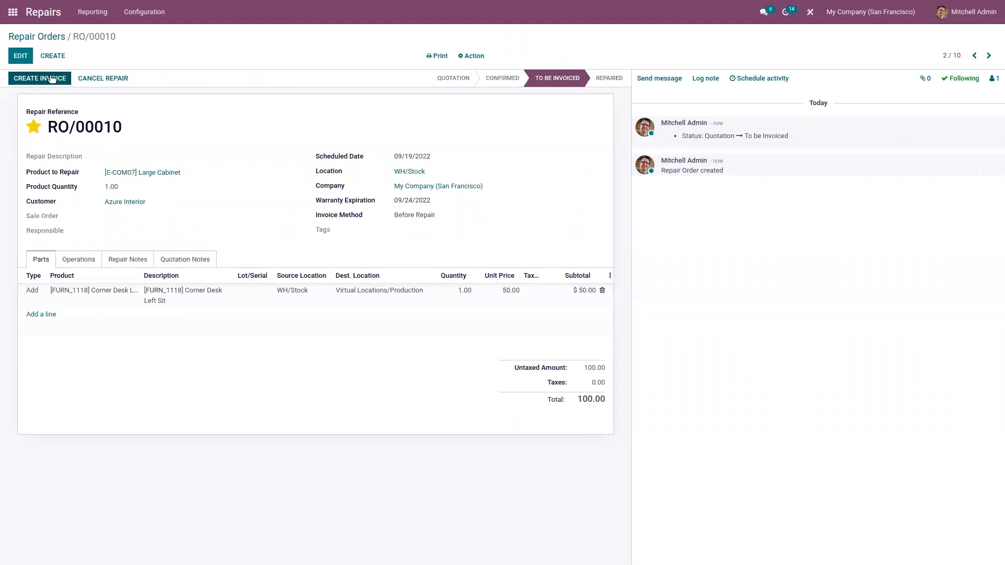
pyautogui.click(52, 78)
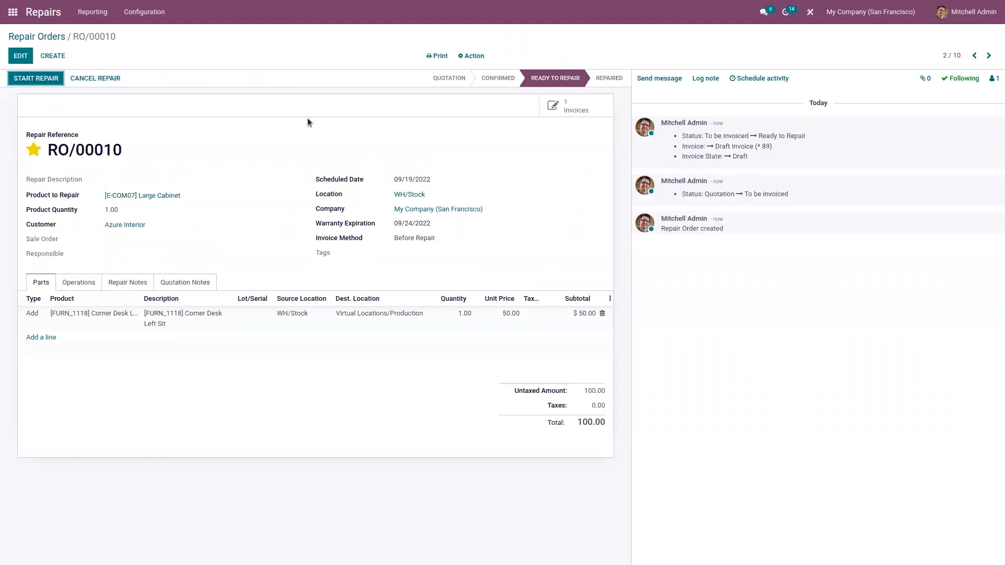
pyautogui.click(569, 109)
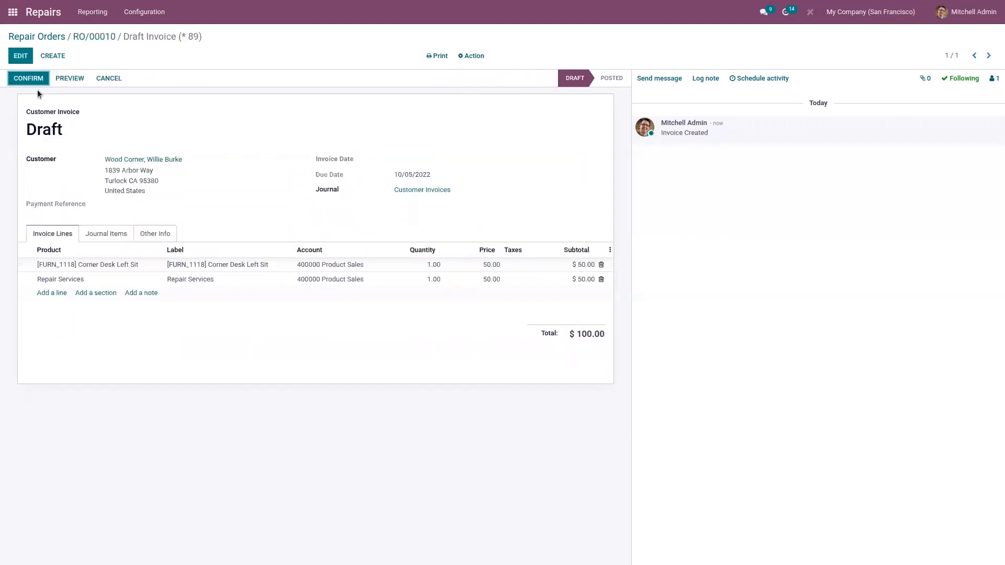
pyautogui.click(32, 79)
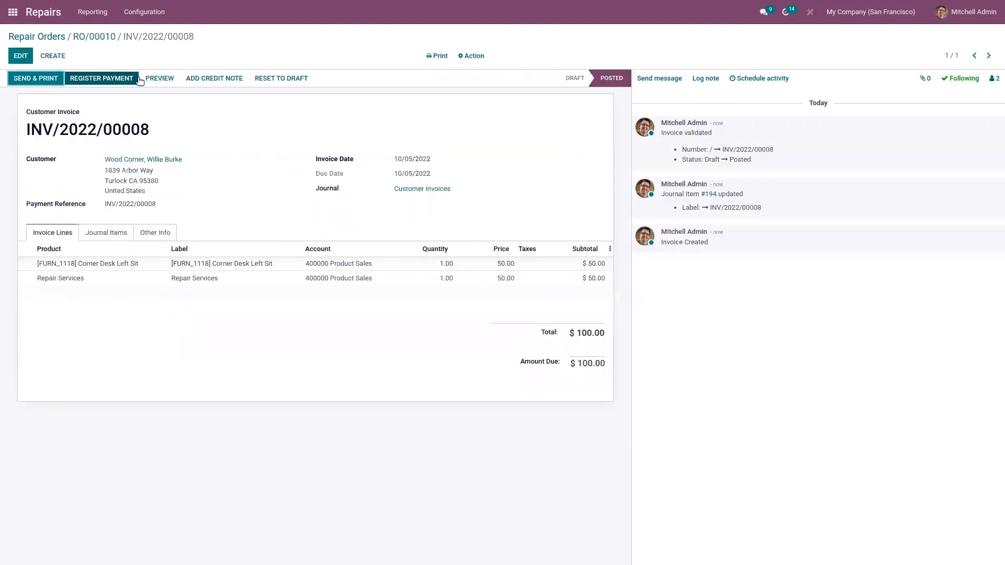
# - Return to the invoiced Large Cabinet repair order and carry it through the start and end of the repair
pyautogui.click(83, 35)
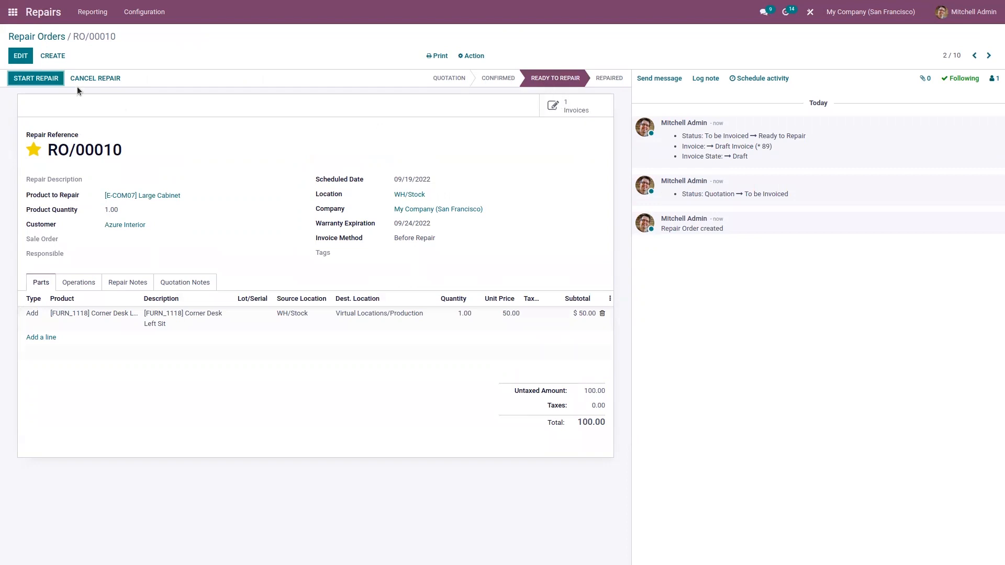
pyautogui.click(42, 78)
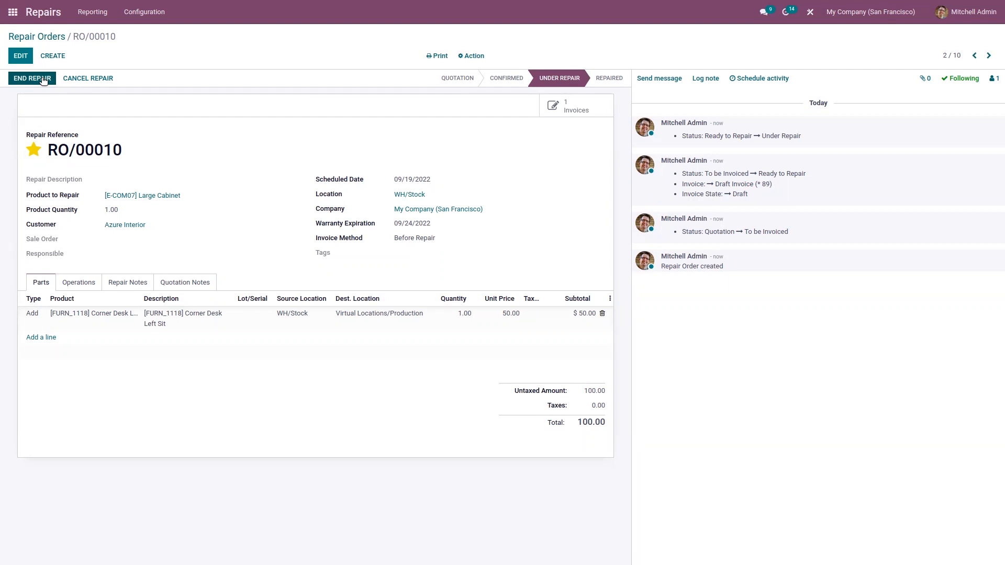
pyautogui.click(43, 81)
pyautogui.click(30, 79)
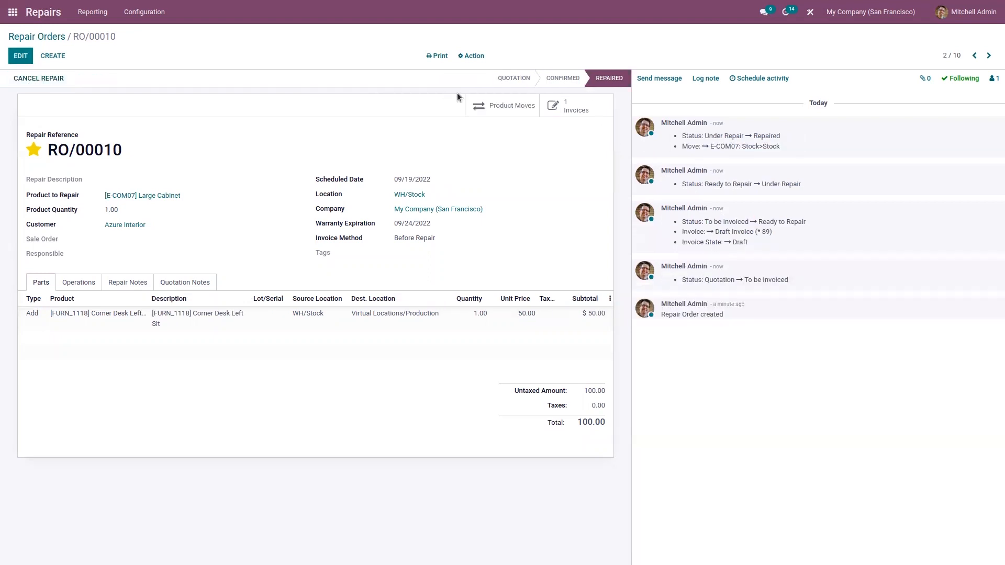
pyautogui.moveTo(613, 81)
# - View the repair orders report by product as a graph and as a list with the Large Desk and Large Cabinet groups expanded
pyautogui.click(89, 16)
pyautogui.click(93, 32)
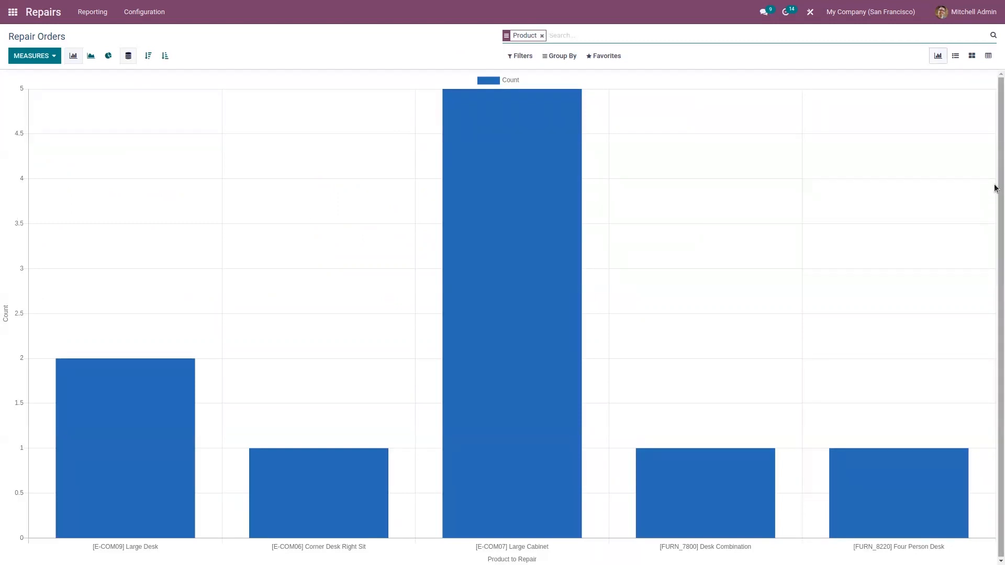
pyautogui.moveTo(82, 363)
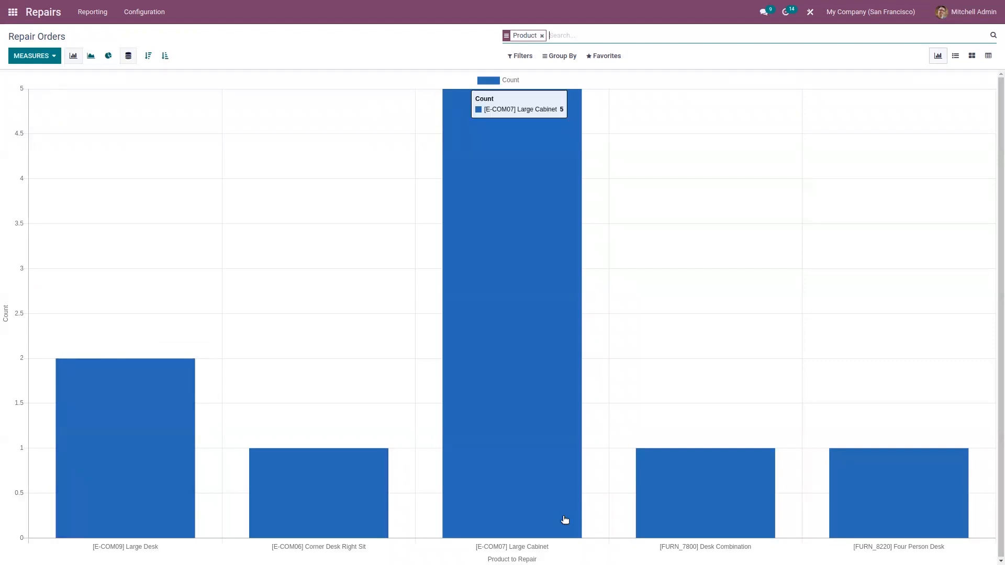
pyautogui.click(957, 57)
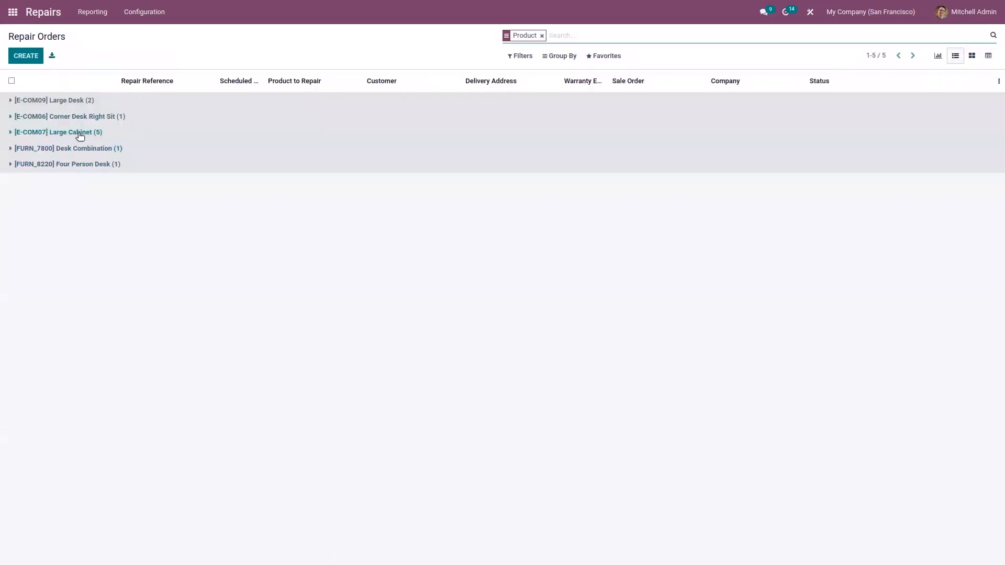
pyautogui.click(73, 104)
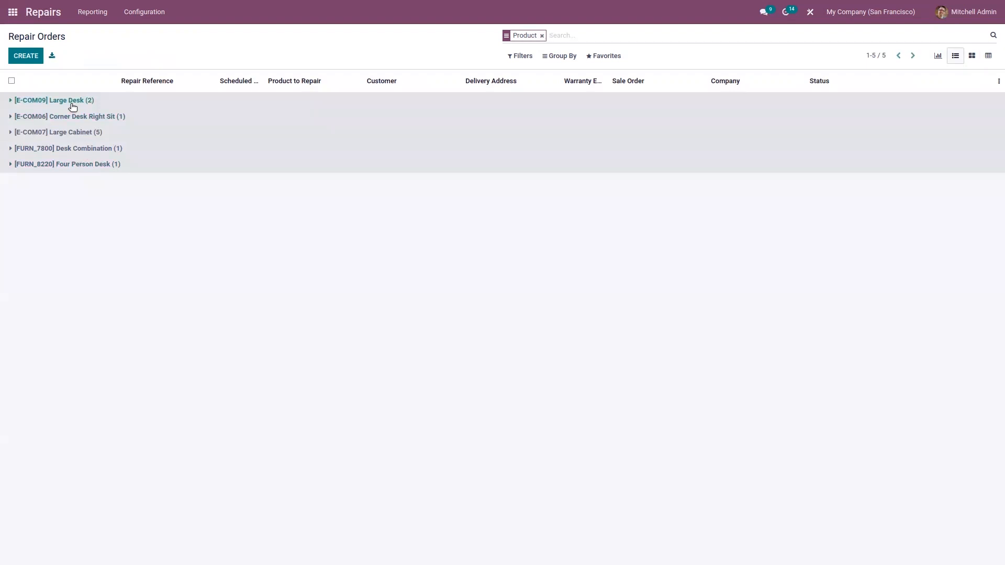
pyautogui.click(86, 166)
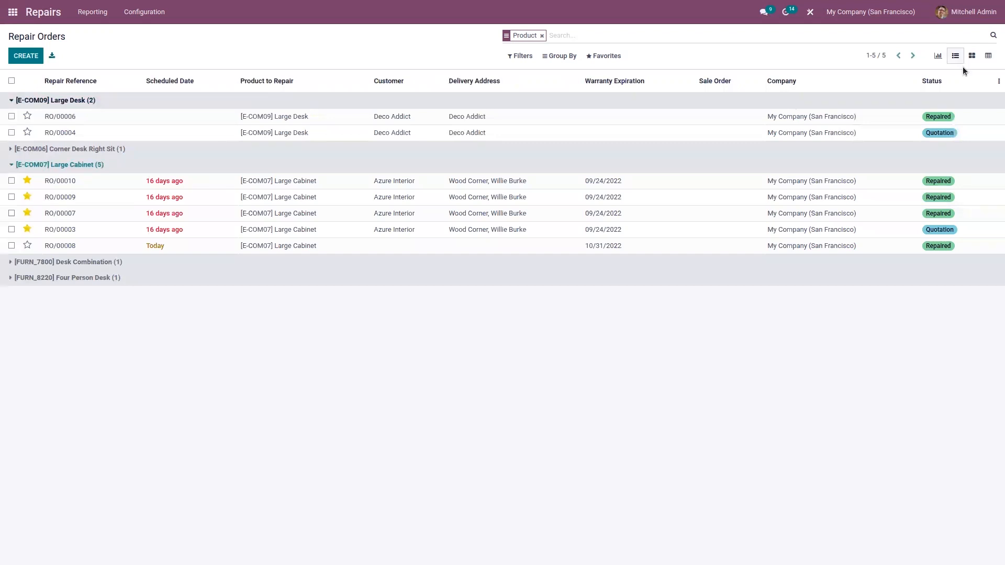
# - Show the repair orders report as a pivot table with Product Quantity, Taxes, Untaxed Amount and Total added as measures
pyautogui.click(993, 61)
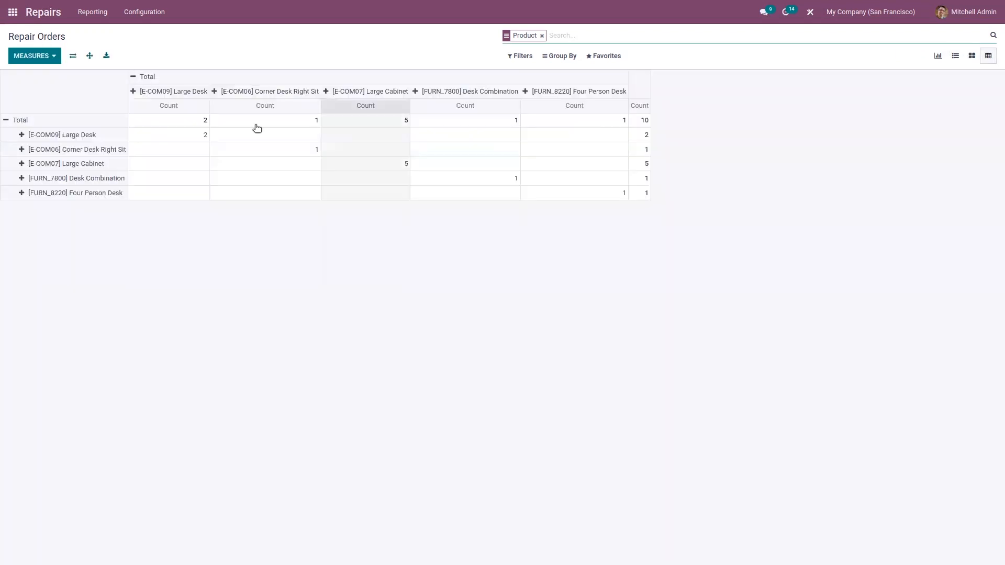
pyautogui.click(38, 61)
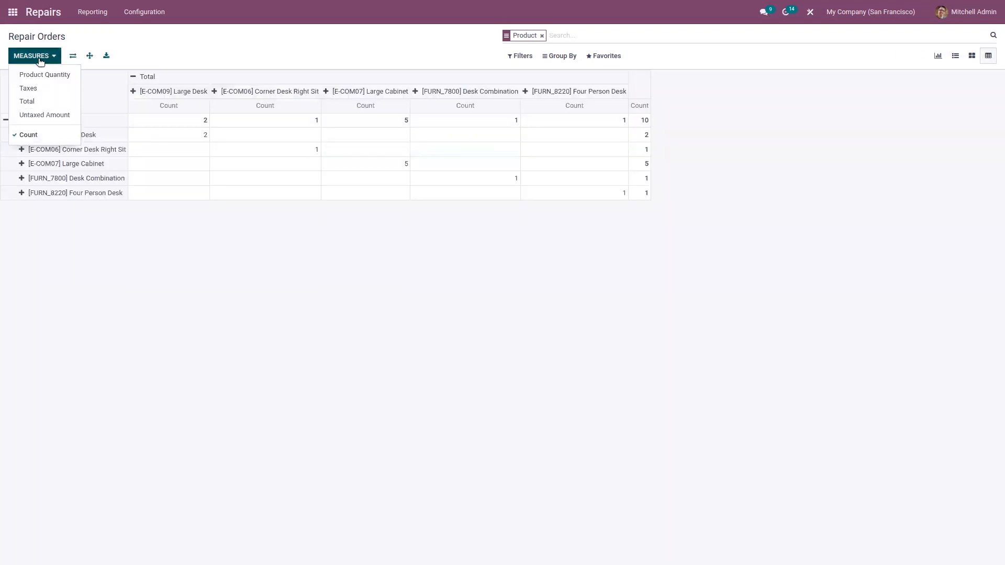
pyautogui.click(43, 76)
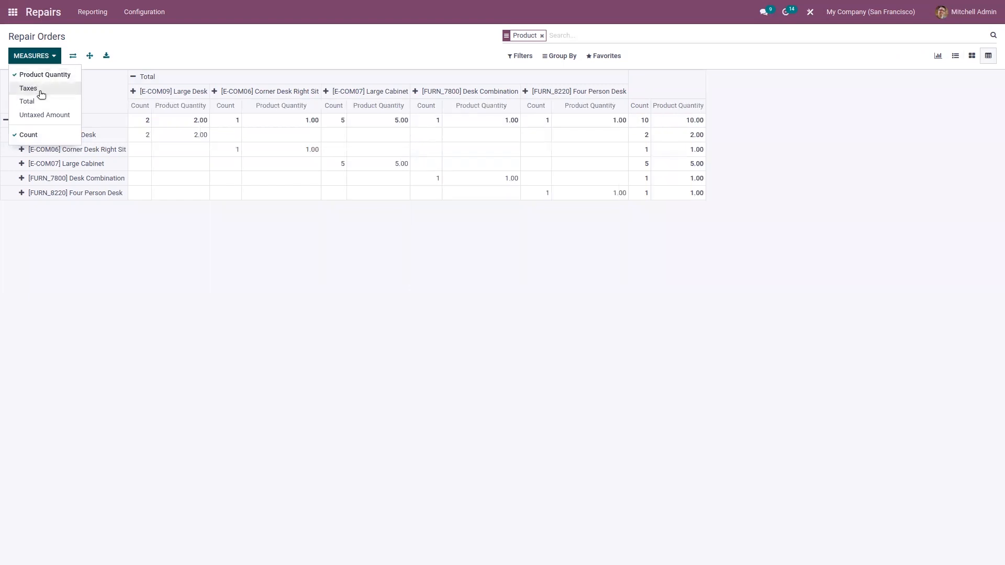
pyautogui.click(40, 90)
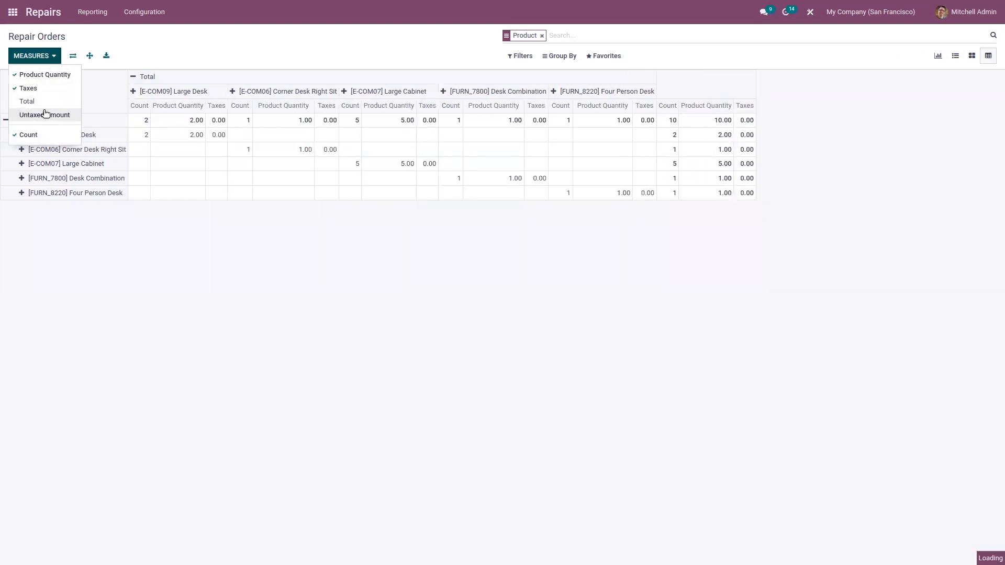
pyautogui.click(45, 115)
pyautogui.click(37, 101)
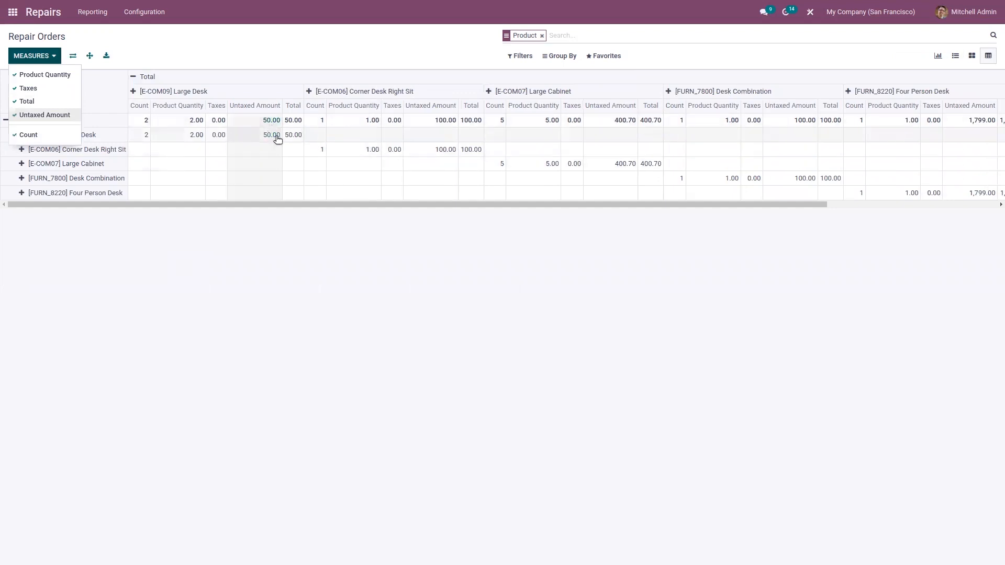
pyautogui.click(268, 270)
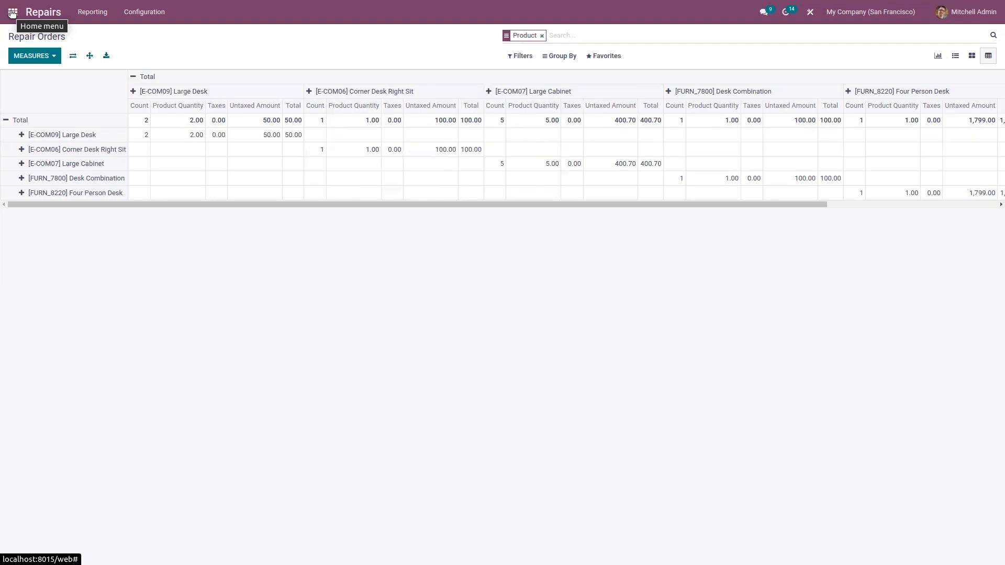
pyautogui.click(12, 13)
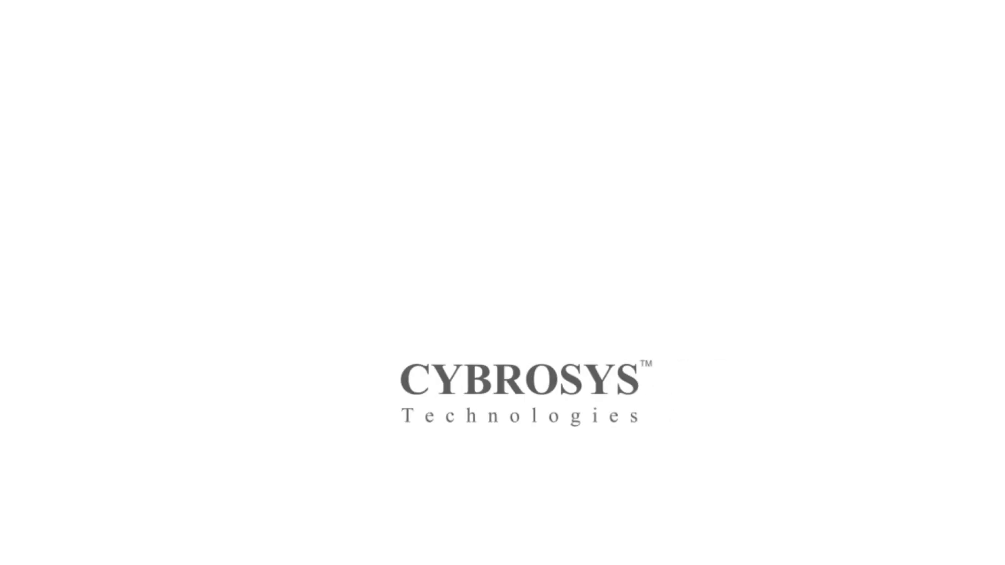